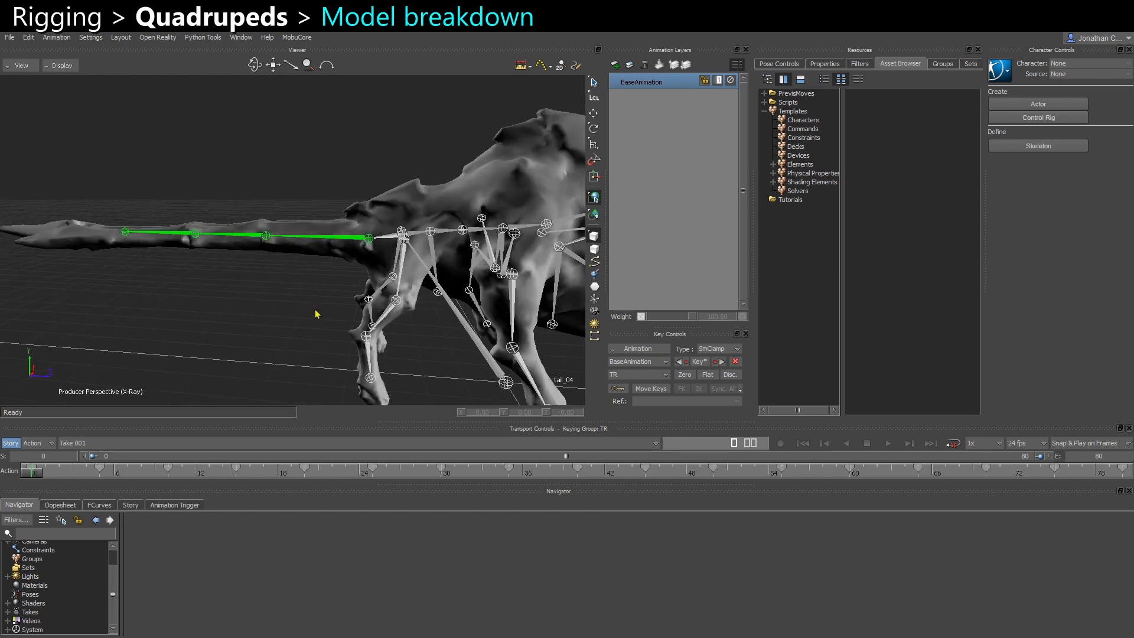
Inspect the creature's tail, hip and spine joints, selecting bones along the back to see how the skeleton is laid out
left_click_drag(330, 324, 319, 300, "ctrl+shift")
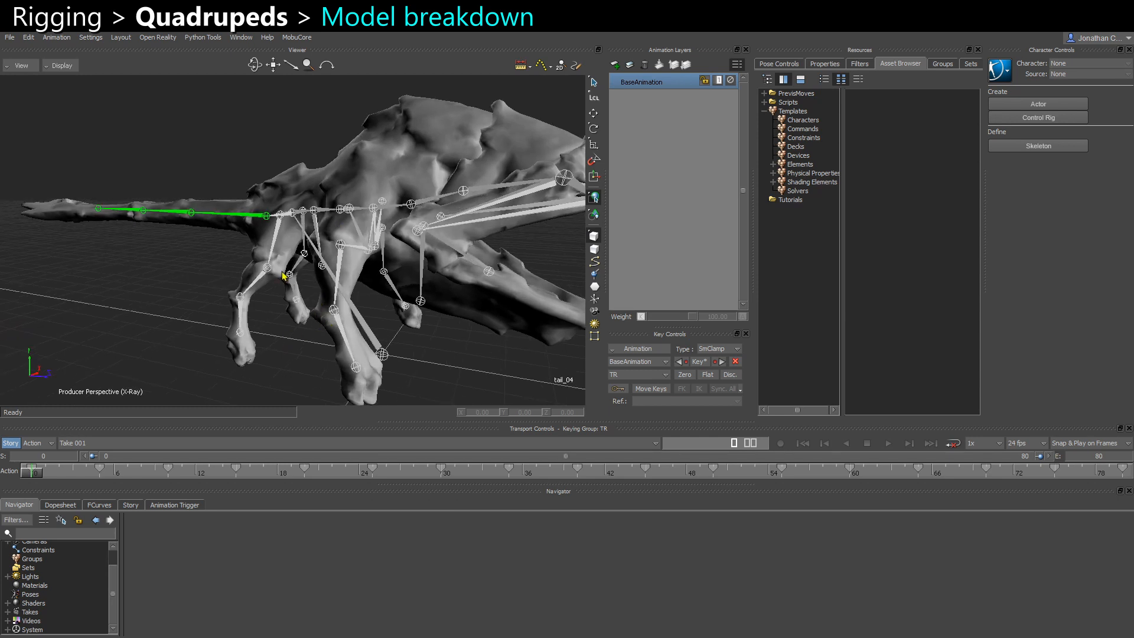
left_click_drag(284, 275, 292, 226, "ctrl+shift")
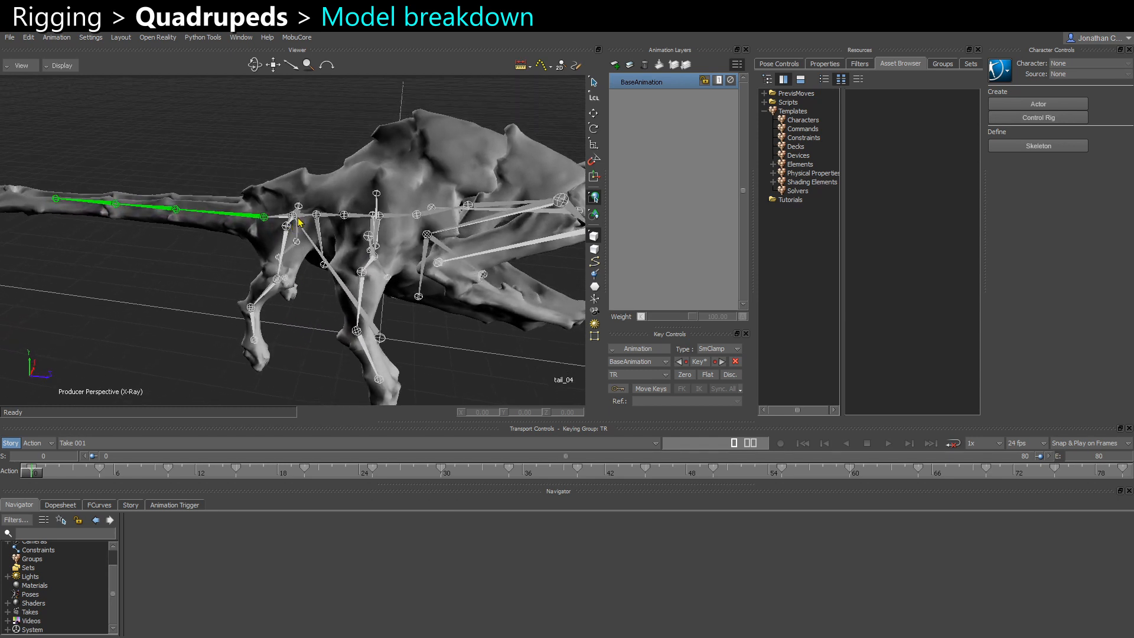
left_click(297, 219)
left_click_drag(417, 222, 456, 329, "ctrl+shift")
left_click(348, 229)
left_click(390, 217)
left_click(471, 209)
Try rotating the right cheek bone cheek_01_r in local space and undo the test rotation
key("r")
left_click(423, 321)
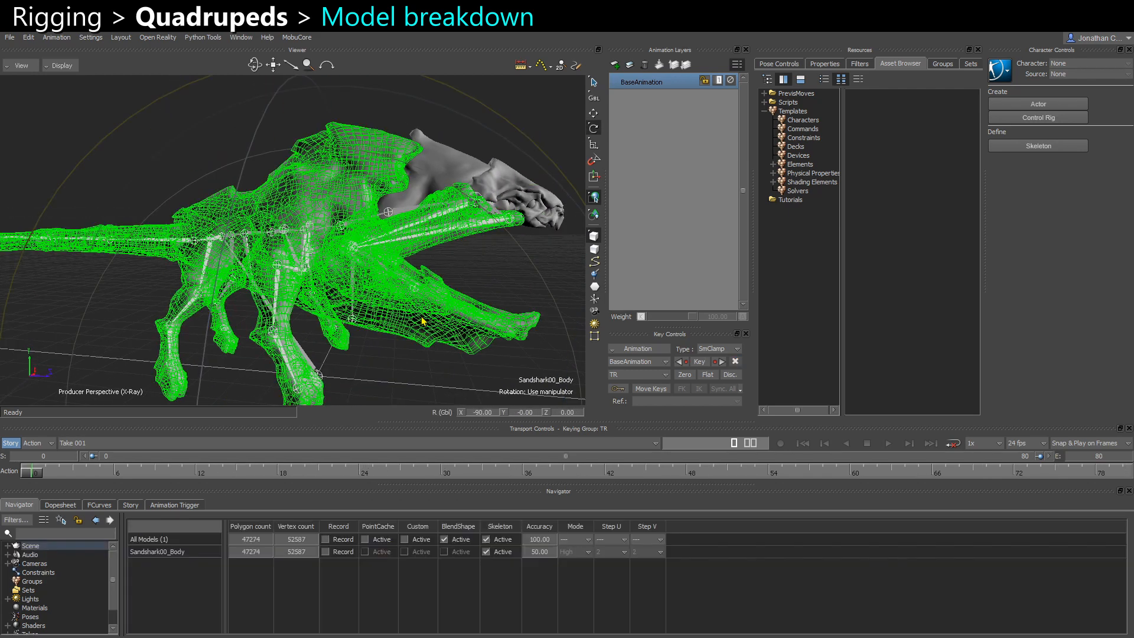
left_click(487, 288)
left_click_drag(476, 286, 440, 241, "ctrl+shift")
left_click(447, 204)
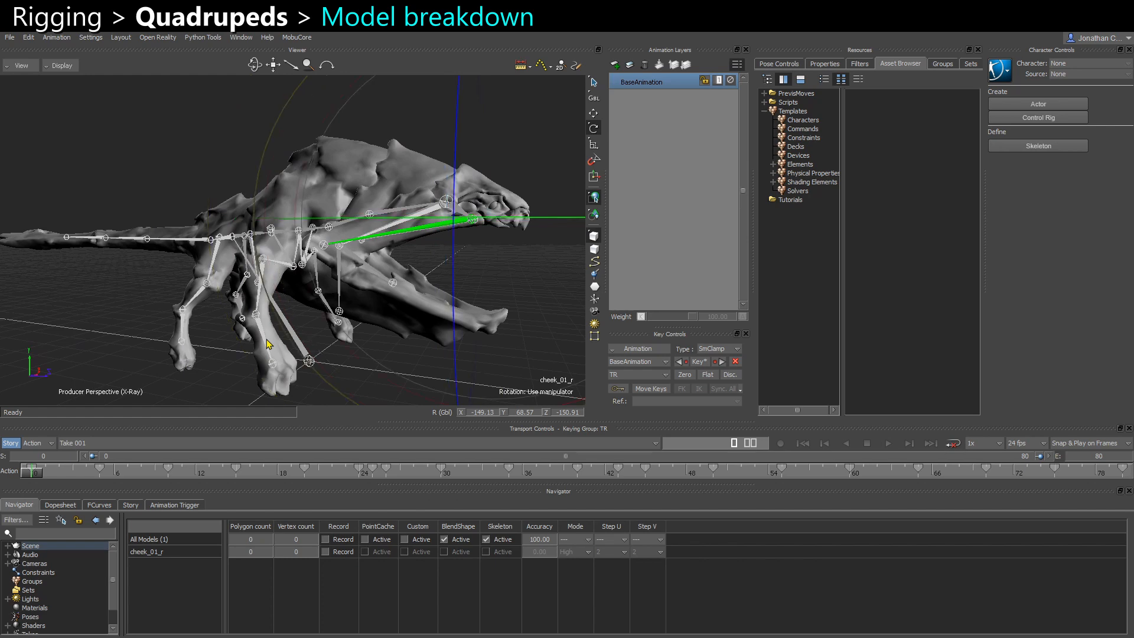
left_click(336, 300)
key("l")
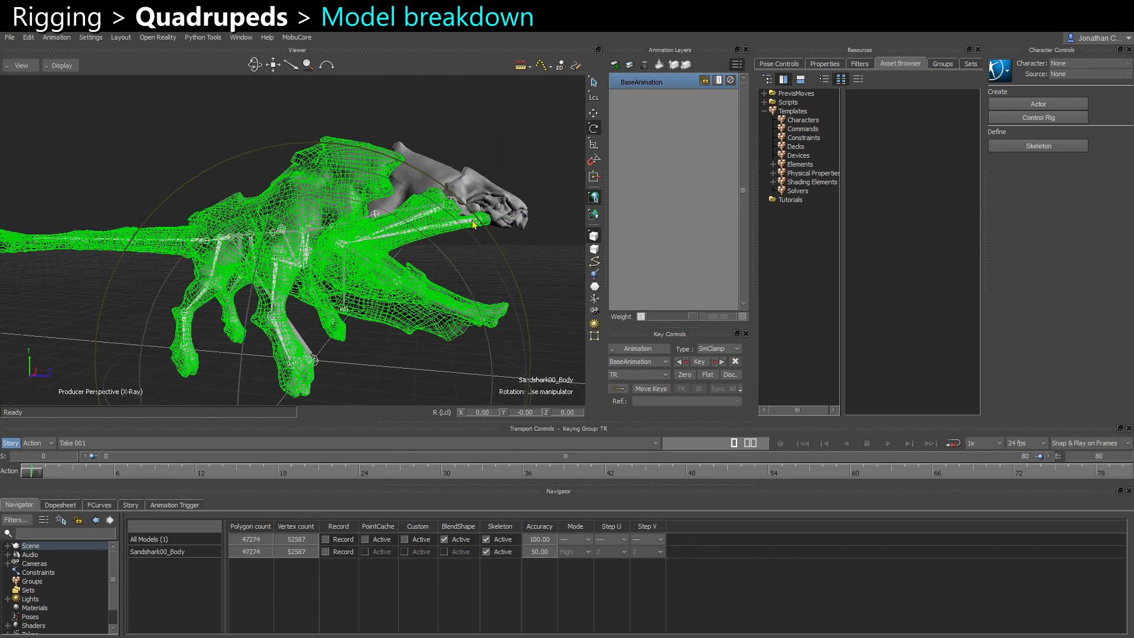
left_click(532, 243)
left_click(464, 222)
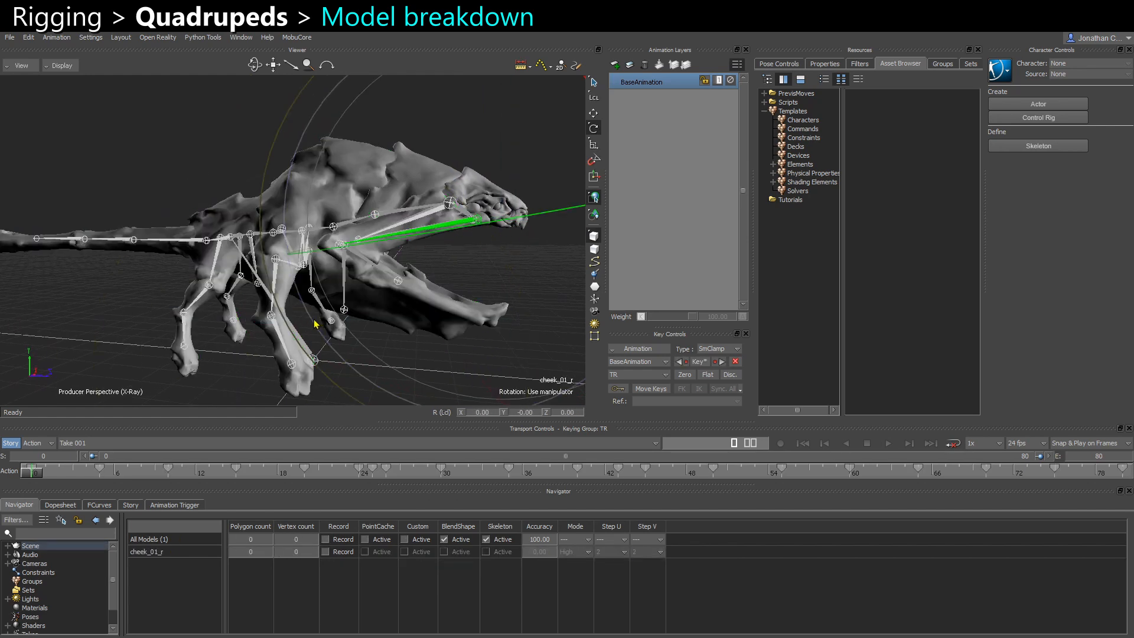
mouse_move(314, 324)
left_mouse_down()
mouse_move(323, 353)
mouse_move(322, 330)
left_mouse_up()
key("ctrl+z")
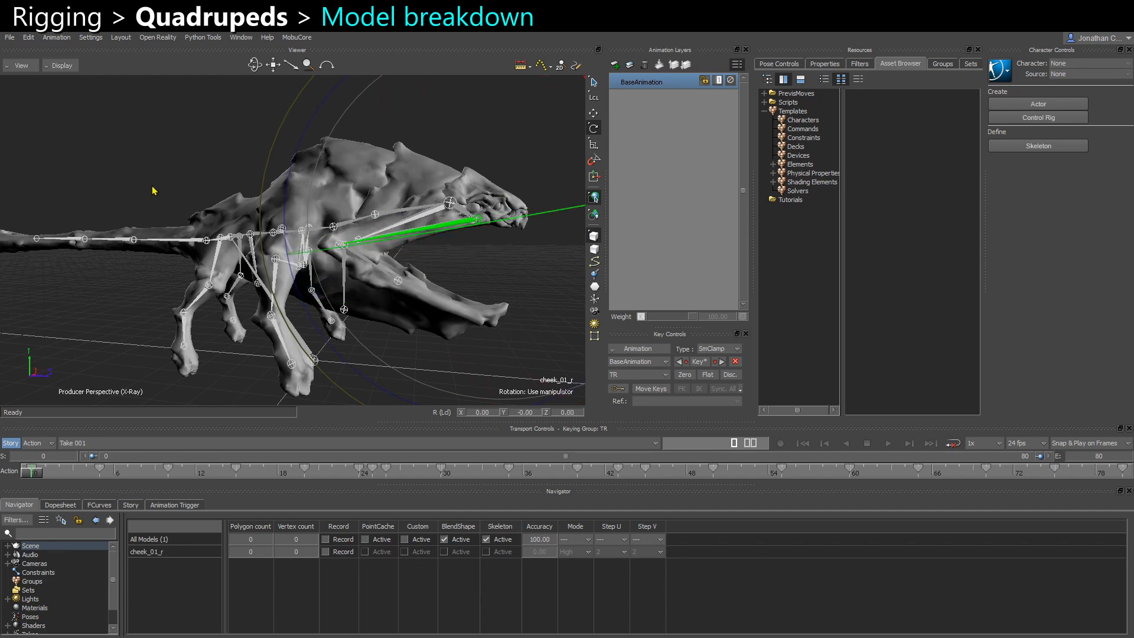
Try rotating the clavicle_r bone at the creature's right front shoulder and undo the test rotations
left_click(191, 173)
left_click_drag(191, 172, 194, 205, "alt")
right_click_drag(194, 205, 214, 232, "alt")
left_click_drag(214, 231, 267, 297, "alt")
left_click(291, 280)
middle_click_drag(267, 297, 286, 270, "alt")
left_click_drag(286, 270, 267, 260, "alt")
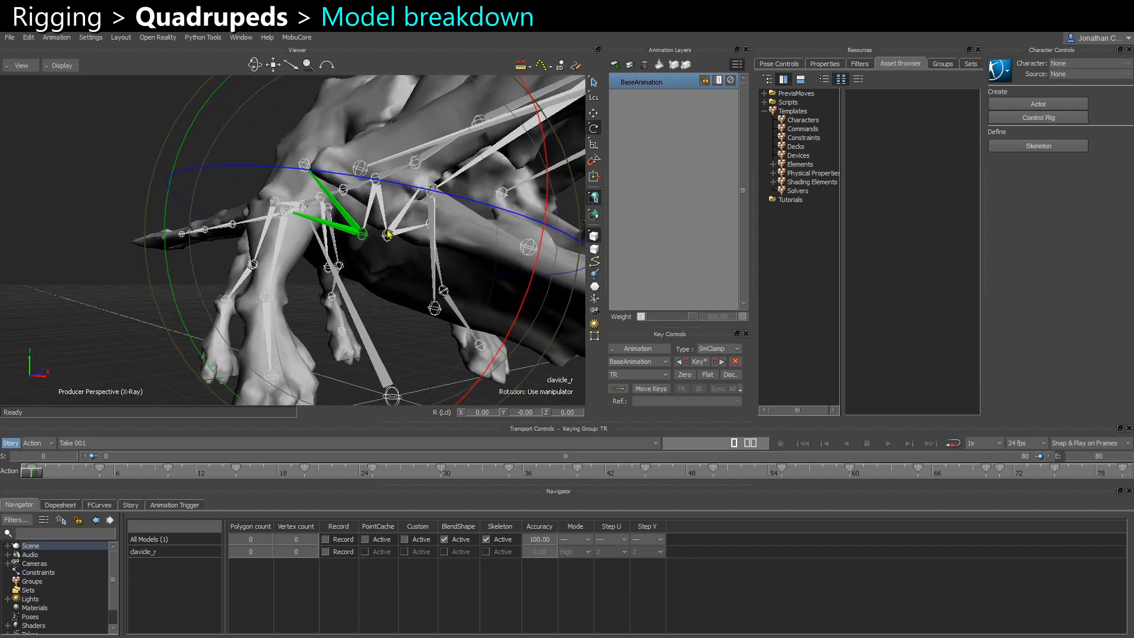
left_click_drag(388, 235, 371, 200, "alt")
key("ctrl+a")
key("ctrl+z")
left_click_drag(402, 260, 381, 236, "alt")
left_click_drag(381, 237, 324, 291)
key("ctrl+z")
Check the shoulder area of the Sandshark00_Body mesh without the bones overlaid, and restore the X-Ray display
left_click(137, 150)
left_click(261, 199)
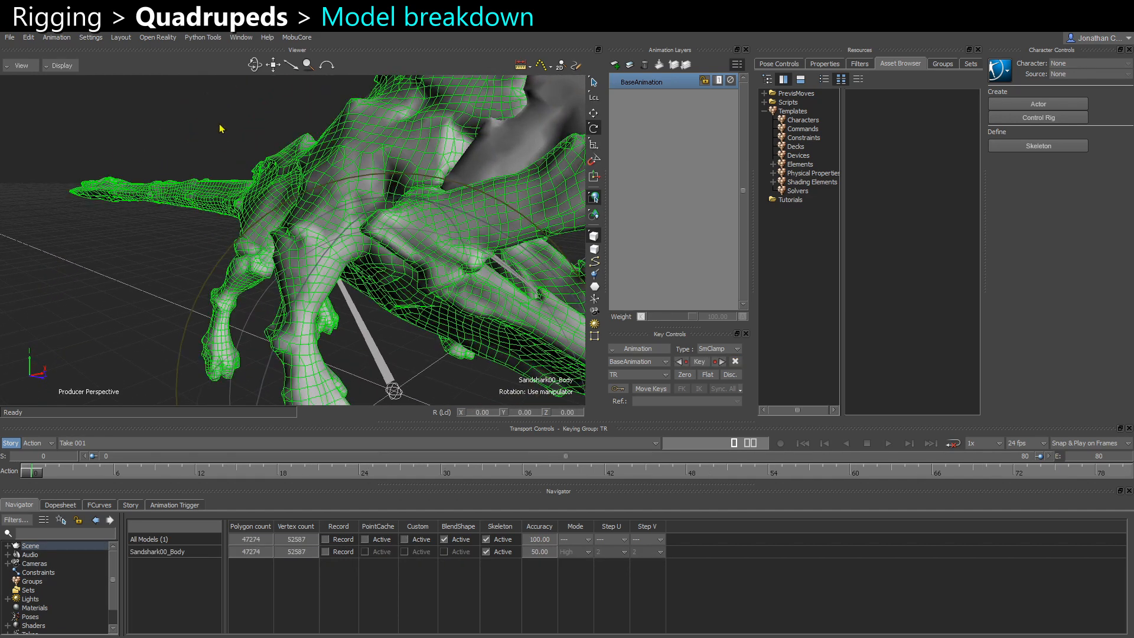
left_click(245, 137)
key("ctrl+a")
key("ctrl+a")
Try moving the scapulae_r bone in local space to test the right shoulder's deformation, and undo the test
left_click(315, 186)
key("t")
left_click_drag(315, 186, 336, 204, "ctrl+shift")
left_click_drag(331, 242, 305, 238, "ctrl+shift")
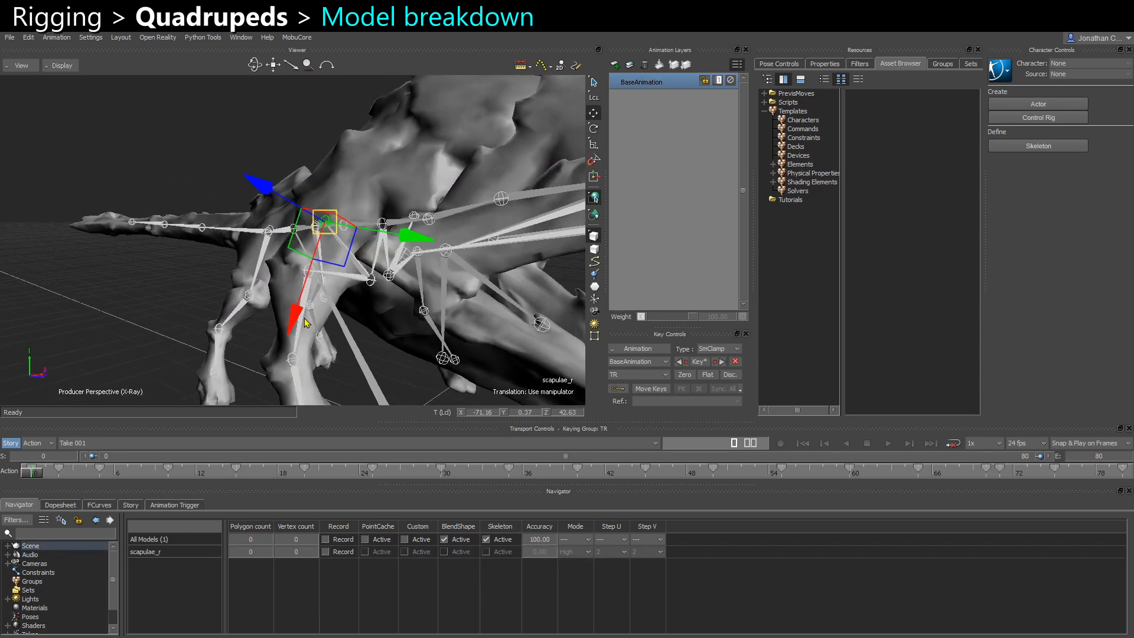
left_click_drag(296, 325, 378, 289)
mouse_move(407, 241)
left_mouse_down()
mouse_move(405, 262)
mouse_move(407, 239)
left_mouse_up()
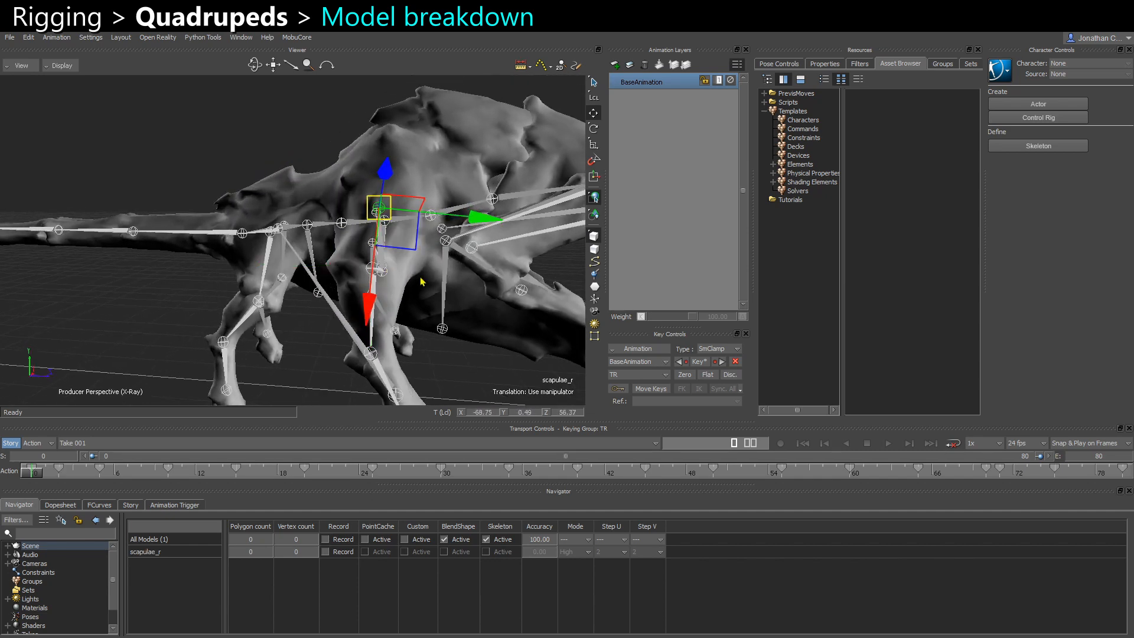
left_click_drag(420, 280, 344, 282, "ctrl+shift")
left_click_drag(259, 315, 363, 278)
left_click(318, 300)
key("ctrl+z")
Check how clavicle_r, upperarm_r and scapulae_r relate, examining the scapulae_r branch in the schematic view
left_click(372, 274)
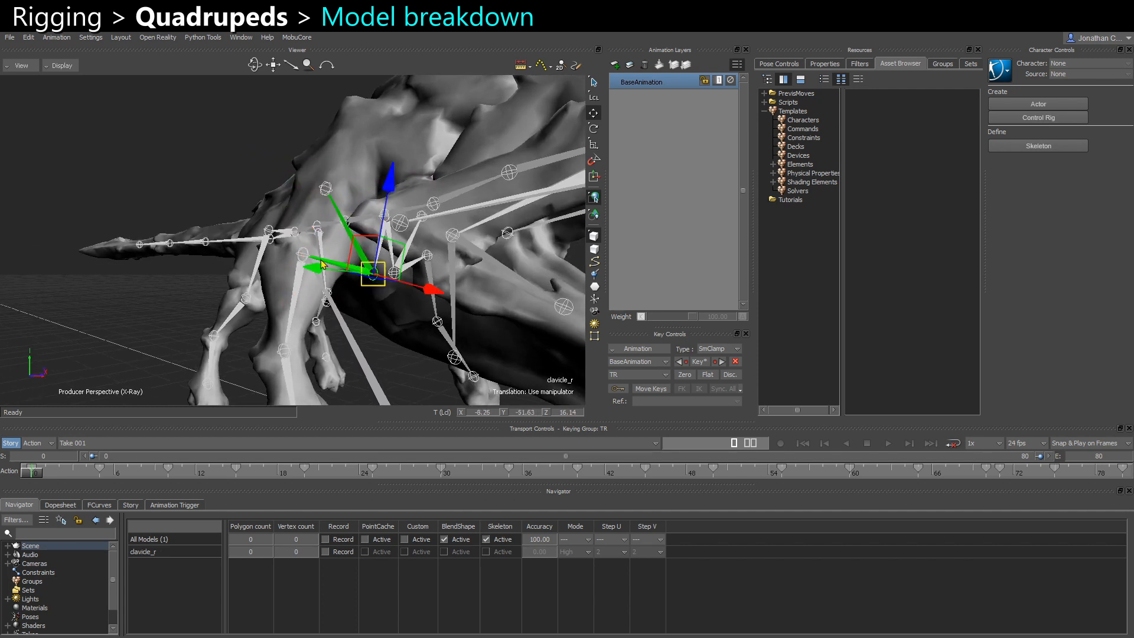
left_click(297, 292)
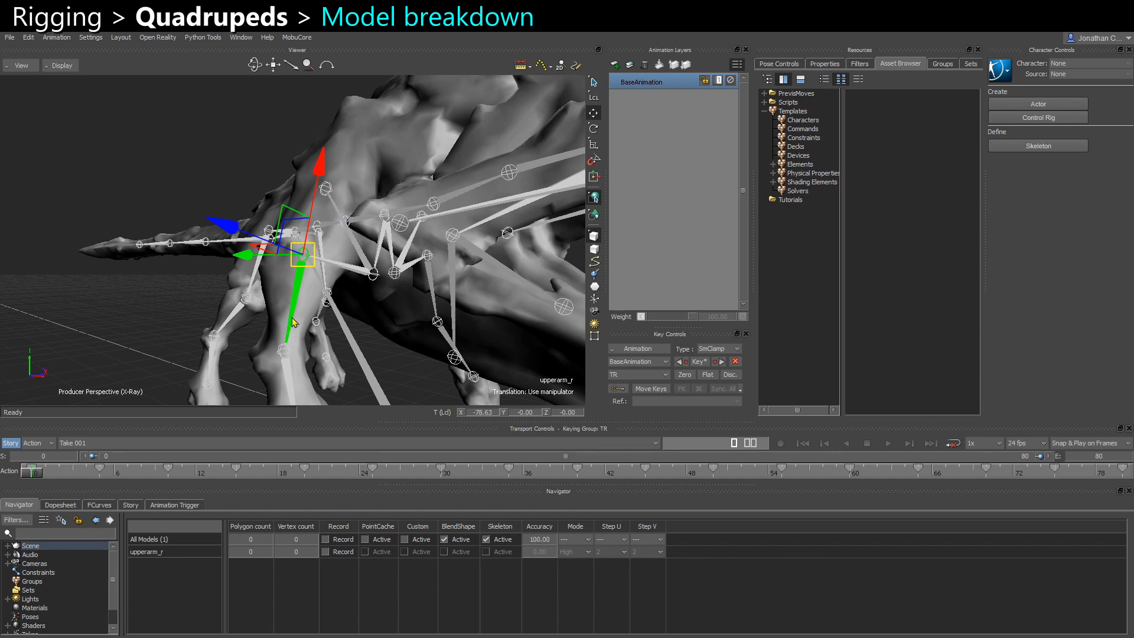
left_click_drag(296, 309, 307, 306, "ctrl+shift")
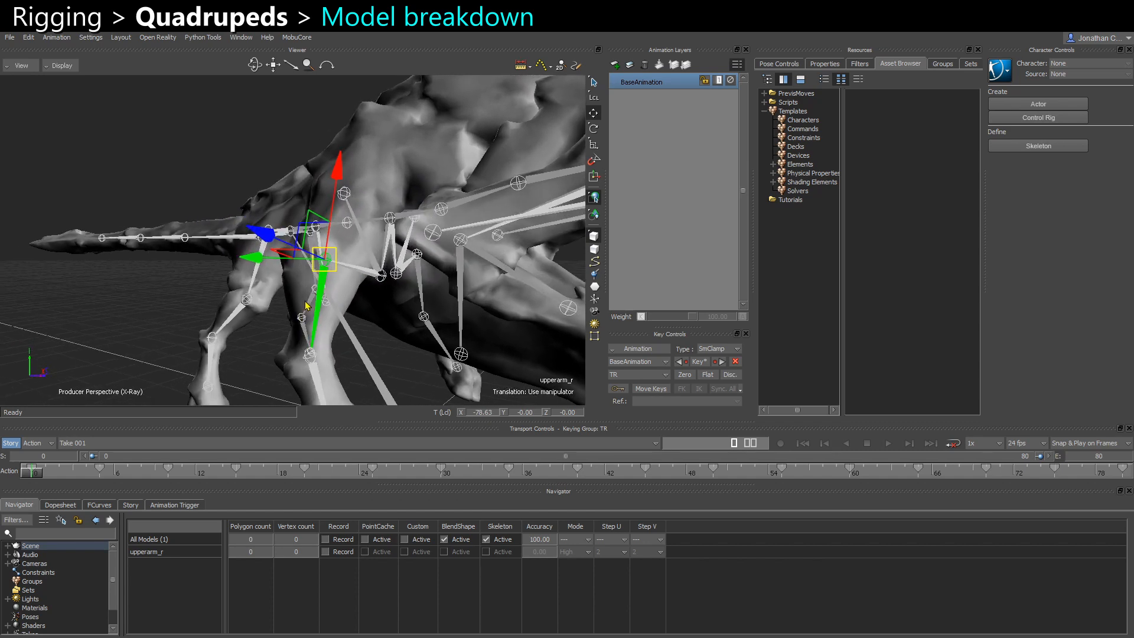
left_click(345, 195)
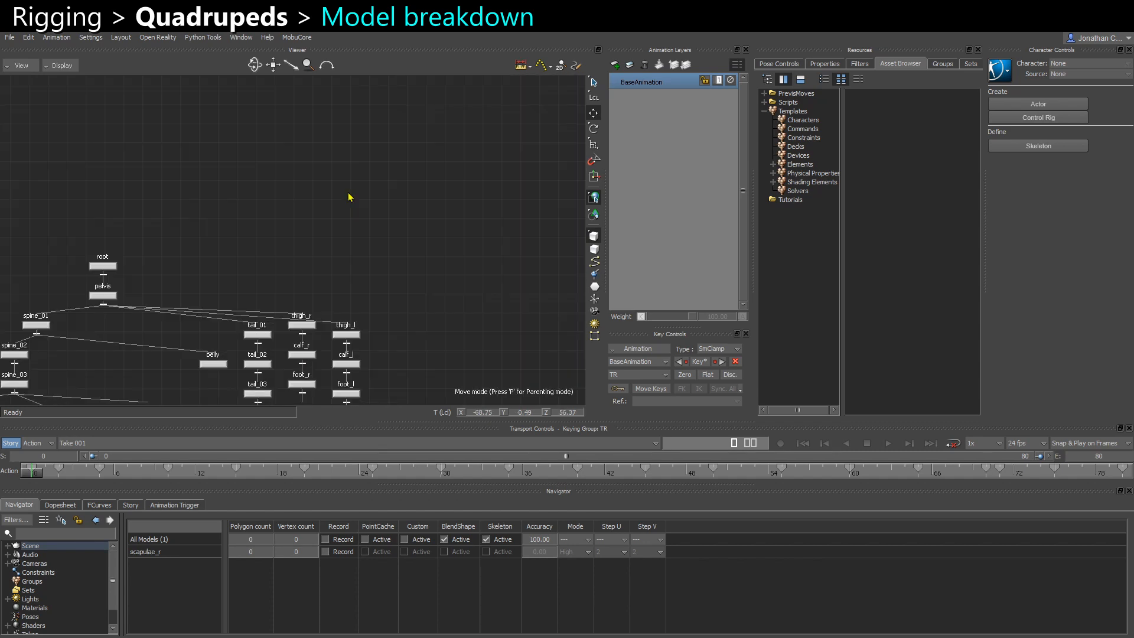
key("ctrl+w")
scroll(295, 238, "up", 3)
scroll(295, 239, "up", 1)
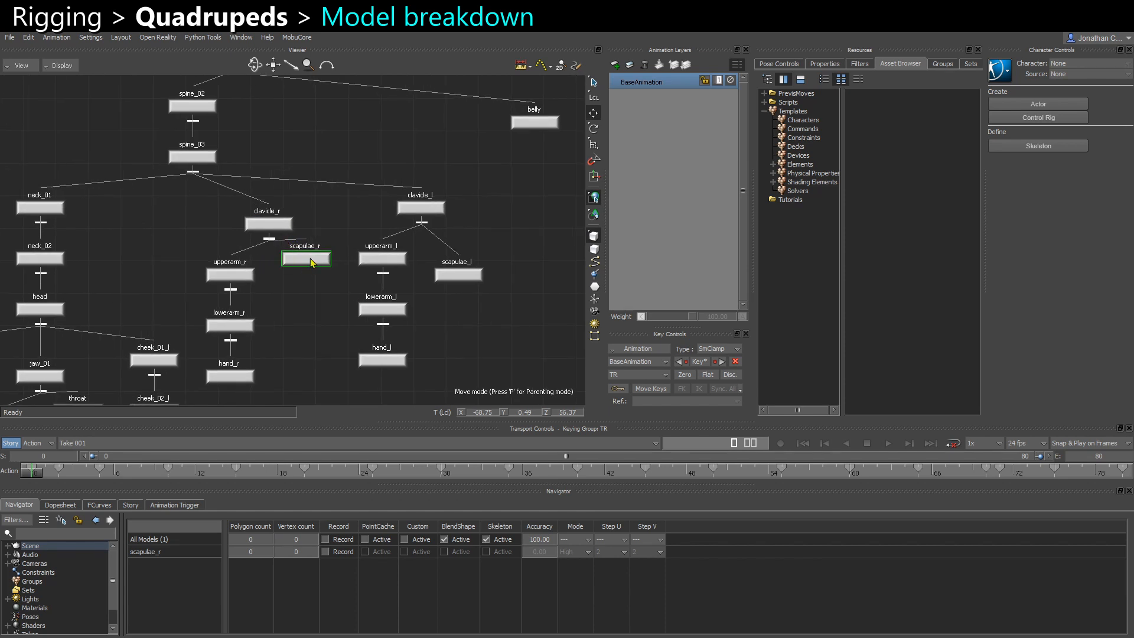
middle_click_drag(311, 296, 346, 280)
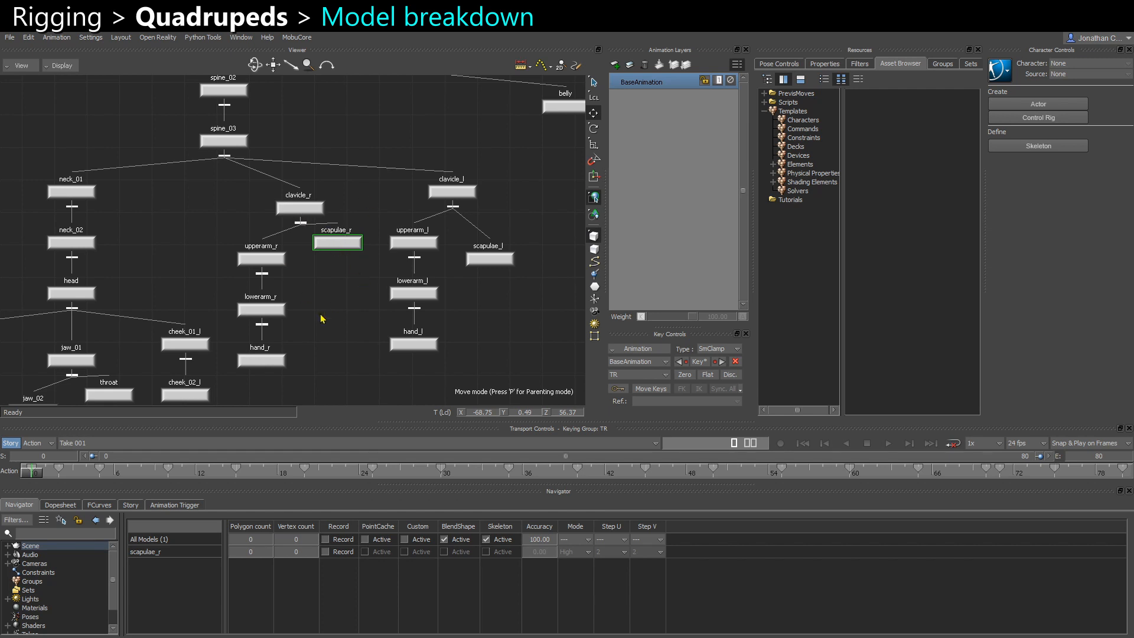
Return to the perspective view and examine the right front leg's bones from upperarm_r down to hand_r
key("ctrl+e")
left_click_drag(322, 317, 355, 214, "ctrl+shift")
left_click(401, 244)
left_click(332, 178)
left_click_drag(332, 178, 341, 182, "ctrl+shift")
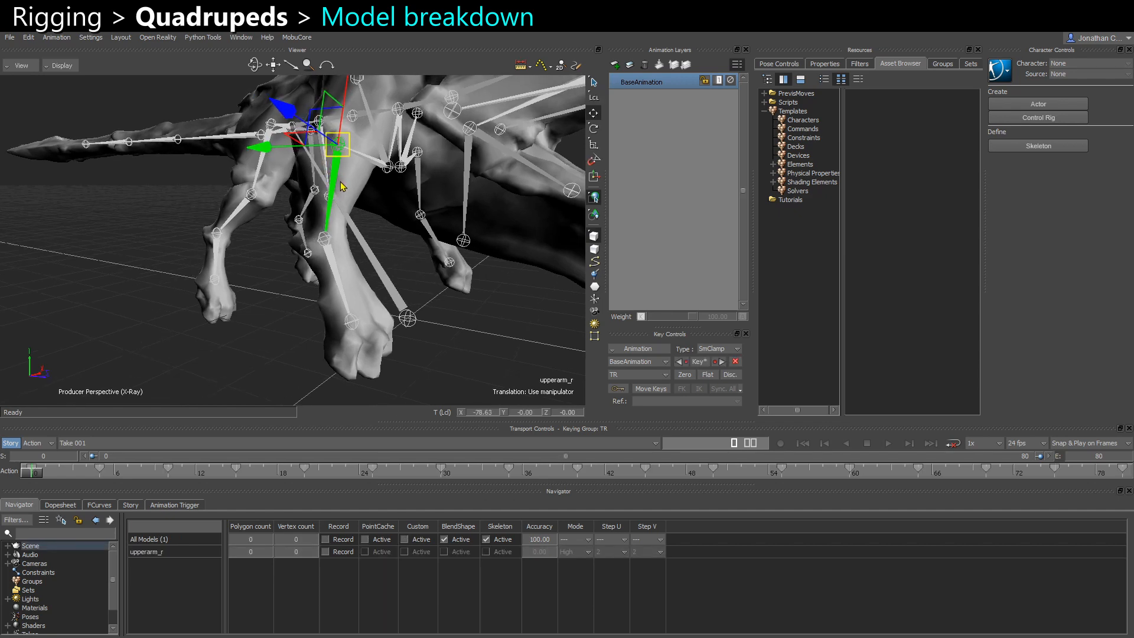
left_click(341, 186)
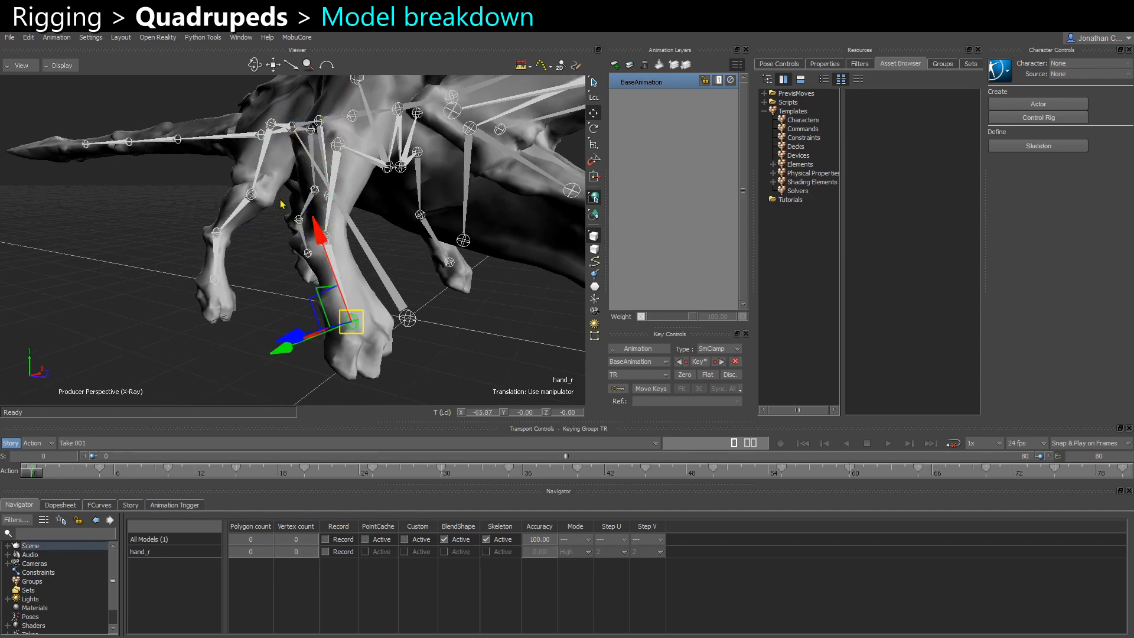
left_click(264, 263)
left_click_drag(263, 259, 281, 258, "ctrl+shift")
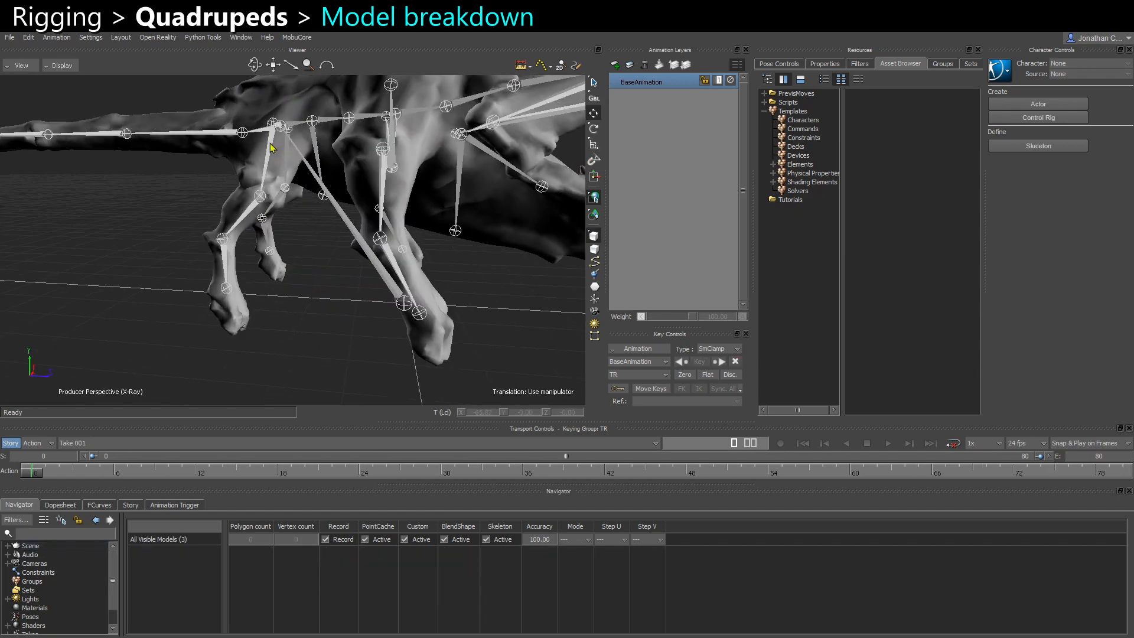
Examine the right hind leg's bone chain, stepping from thigh_r down through foot_r to ball_r
left_click(272, 147)
left_click_drag(268, 155, 280, 236, "ctrl+shift")
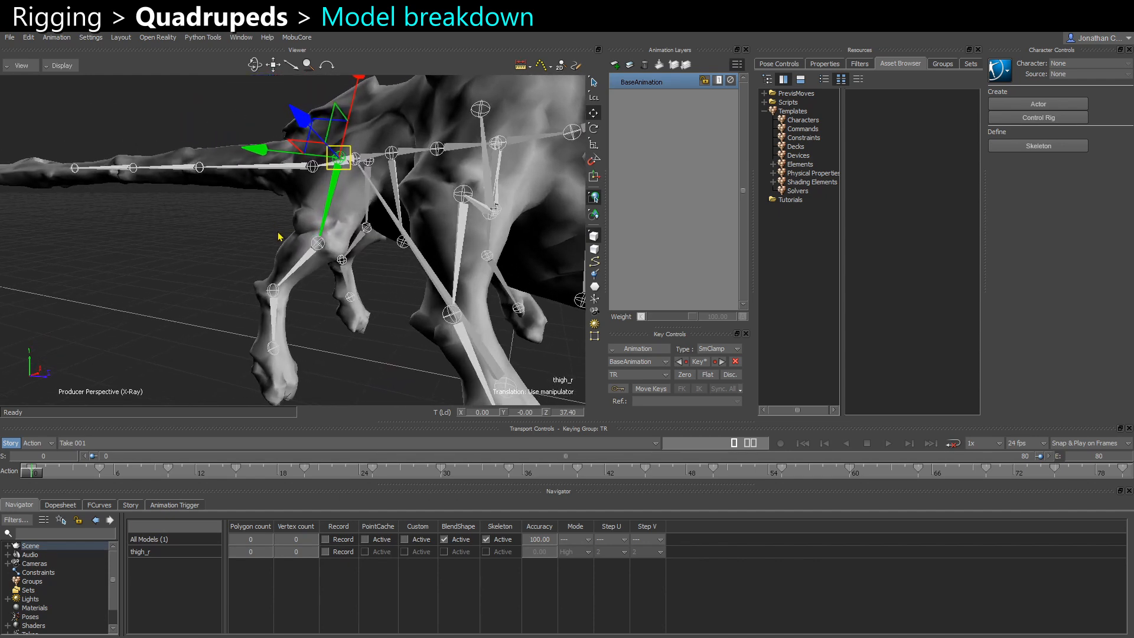
key("Page_Down")
left_click_drag(245, 244, 294, 272, "ctrl+shift")
key("Page_Down")
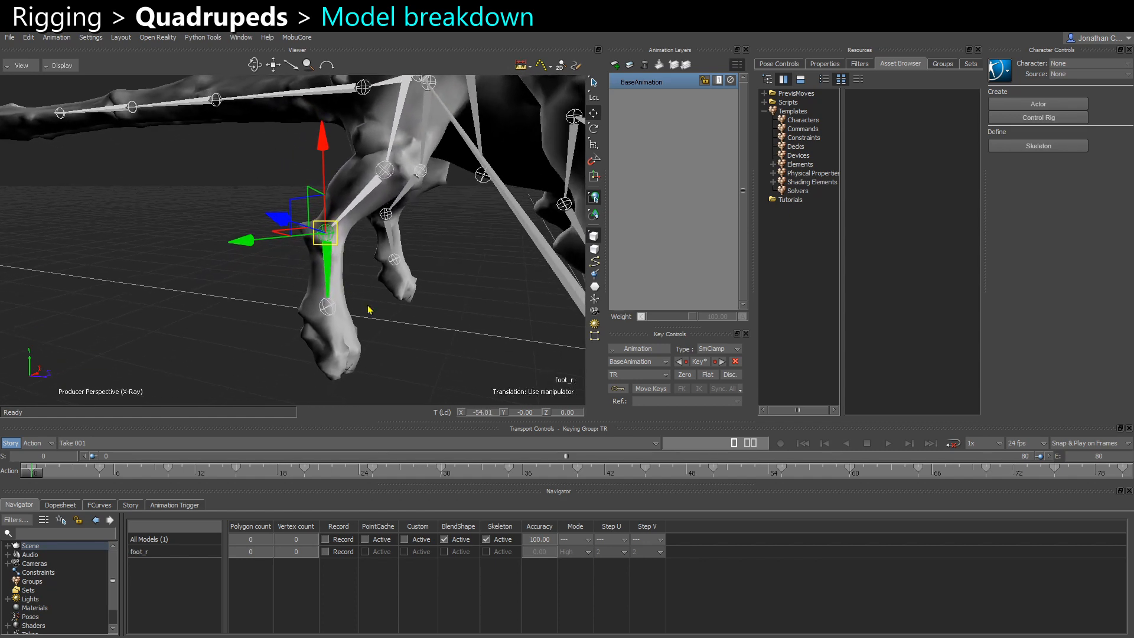
key("Page_Down")
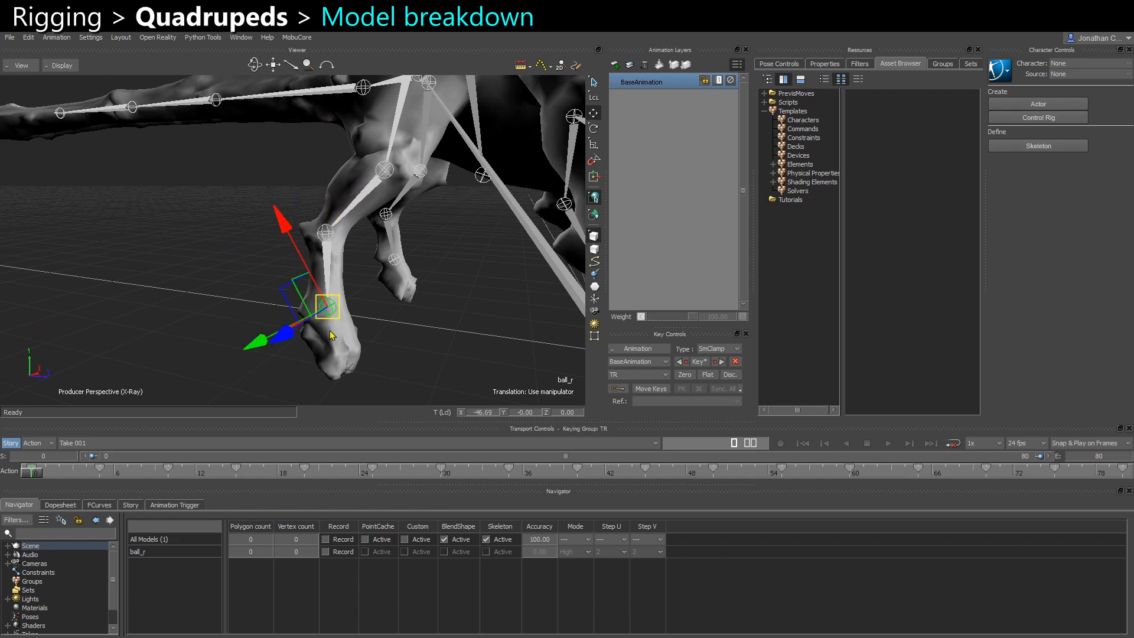
left_click_drag(341, 341, 320, 310, "ctrl+shift")
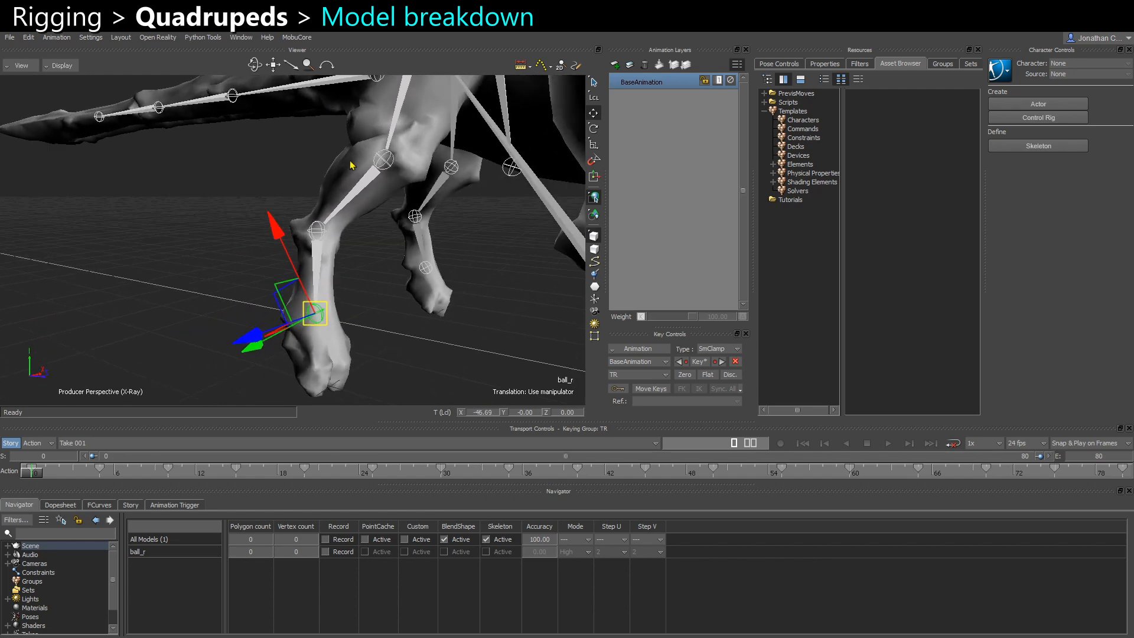
mouse_move(361, 185)
left_mouse_down("ctrl+shift")
mouse_move(352, 179)
mouse_move(365, 174)
left_mouse_up("ctrl+shift")
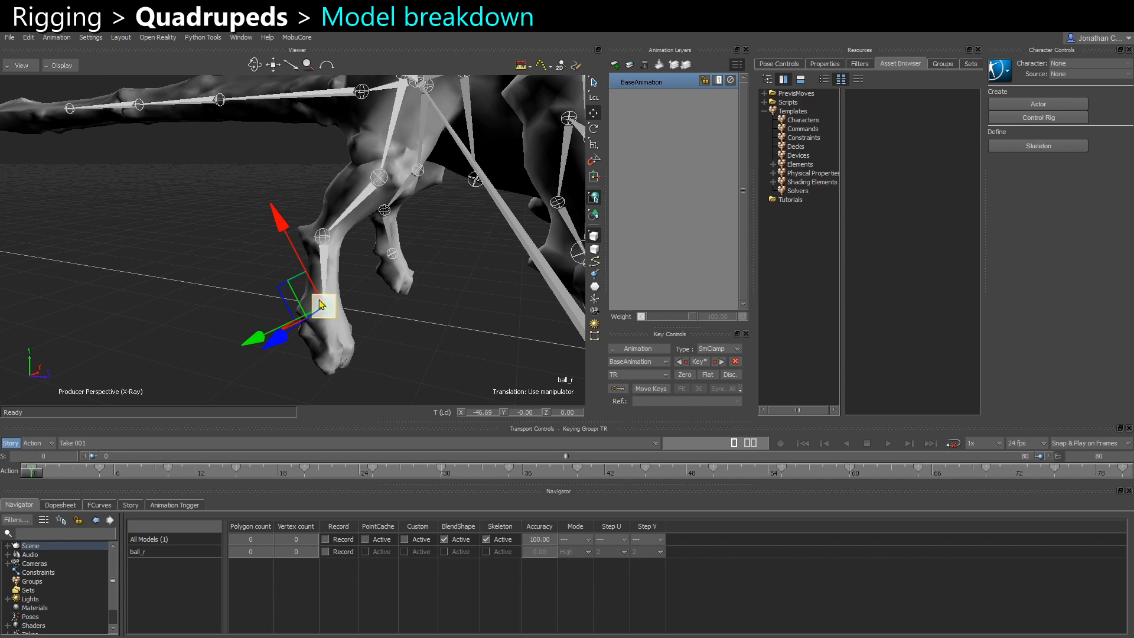
scroll(317, 290, "up", 1)
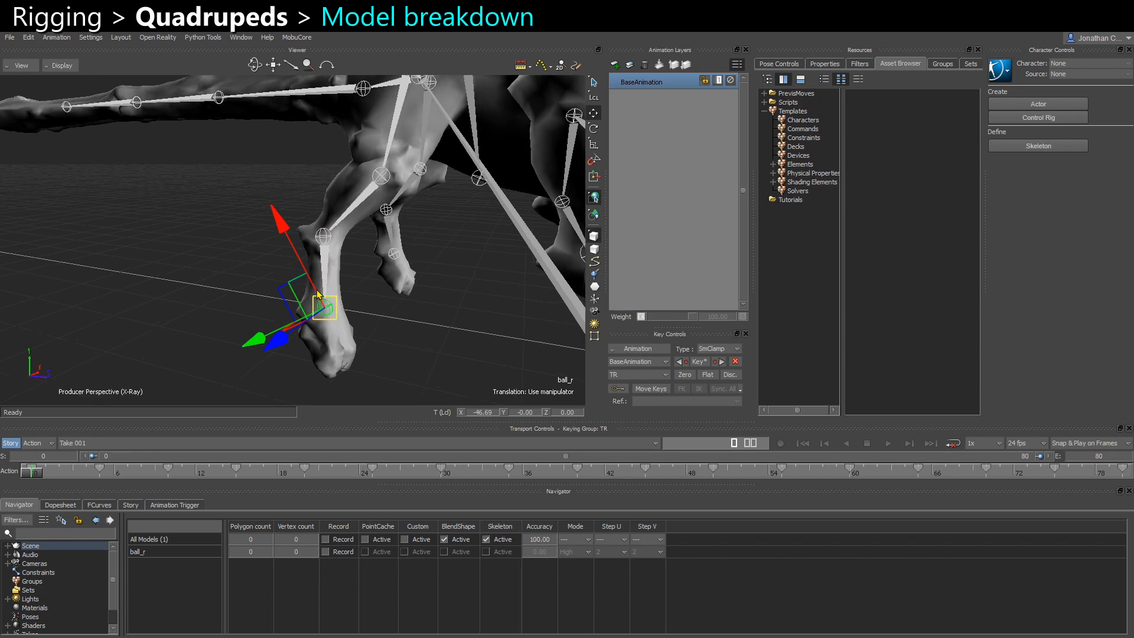
scroll(322, 298, "up", 2)
left_click_drag(345, 286, 361, 298, "ctrl+shift")
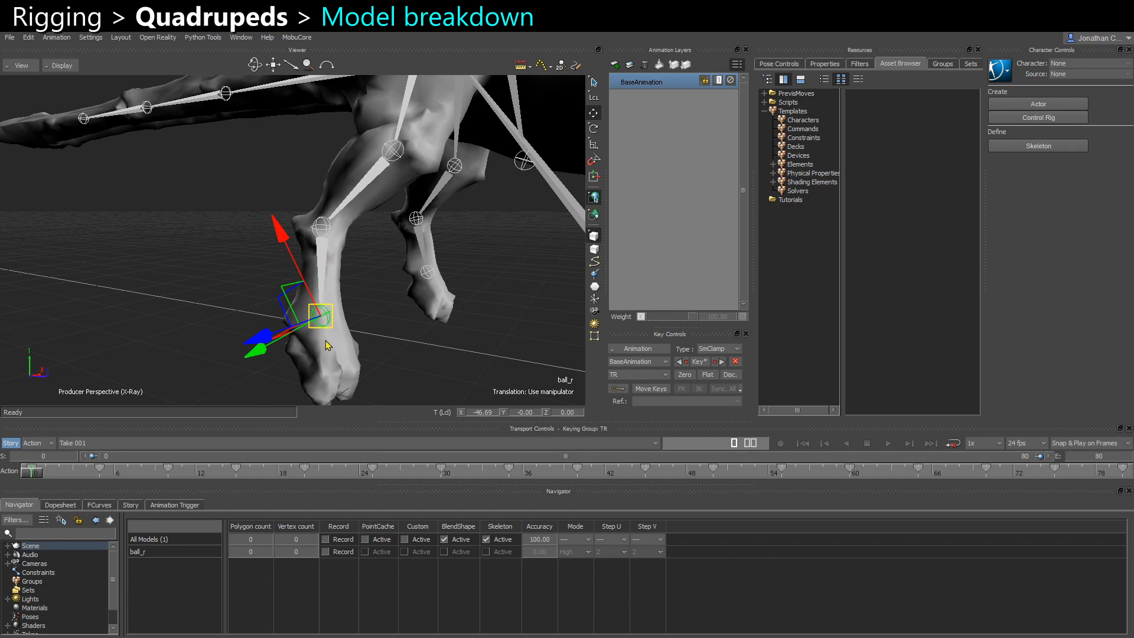
left_click_drag(327, 344, 323, 336, "ctrl+shift")
Try rotating the ball_r bone in the right hind foot, undo the rotation and deselect the bone
key("r")
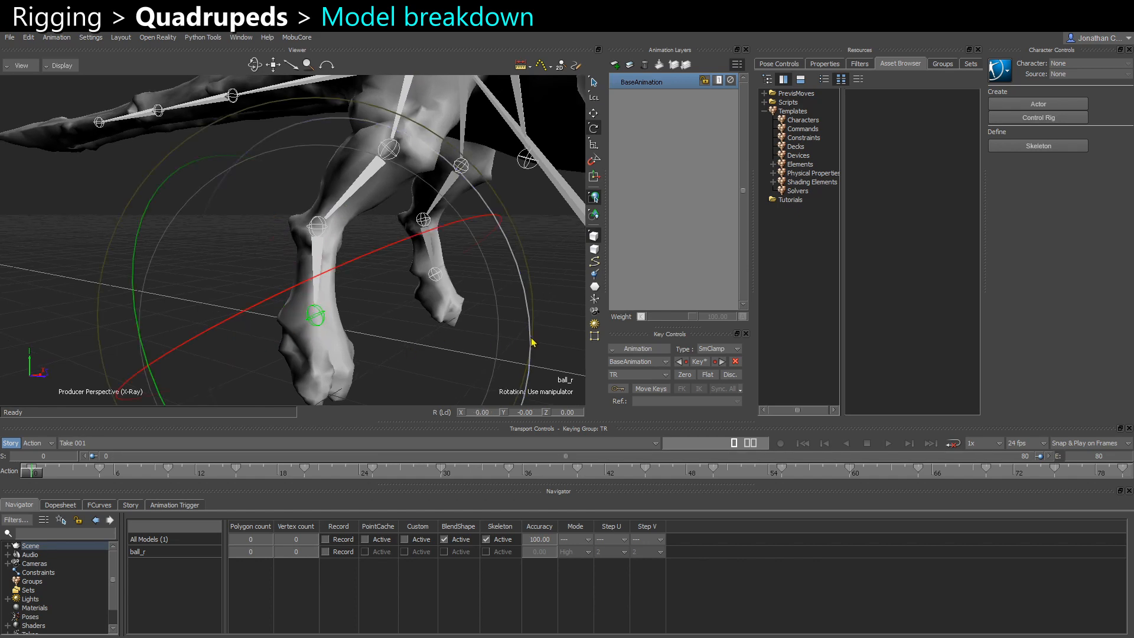
left_click_drag(530, 338, 531, 344)
key("ctrl+z")
left_click_drag(399, 363, 380, 360, "ctrl+shift")
left_click_drag(300, 403, 184, 280, "ctrl+shift")
left_click(57, 290)
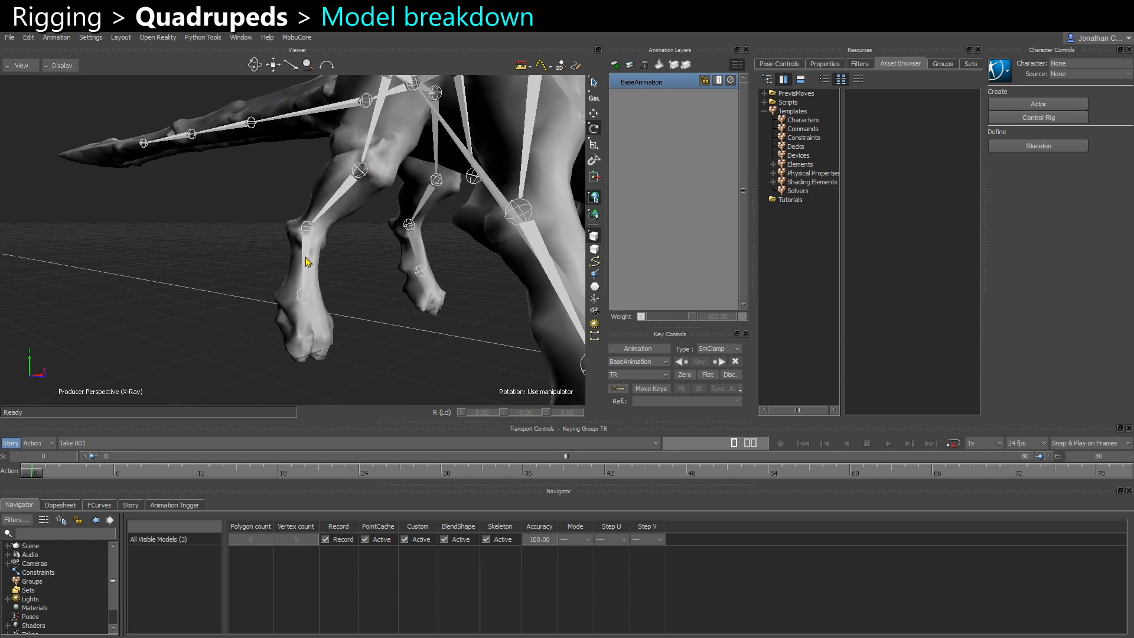
Save the scene as Quadruped_HIK_Rig.fbx in the Quadruped folder, keeping the default save options
left_click_drag(298, 257, 143, 249, "ctrl+shift")
left_click(9, 37)
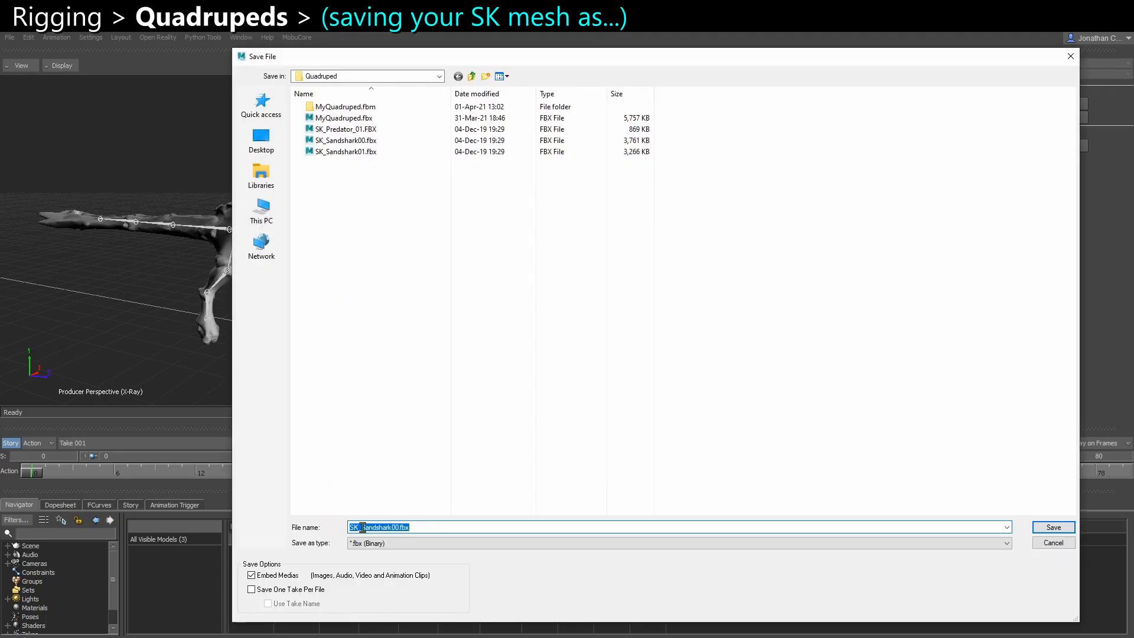
left_click(362, 527)
left_click_drag(400, 527, 322, 524)
type("Quadruped_HIK_Rig")
key("Return")
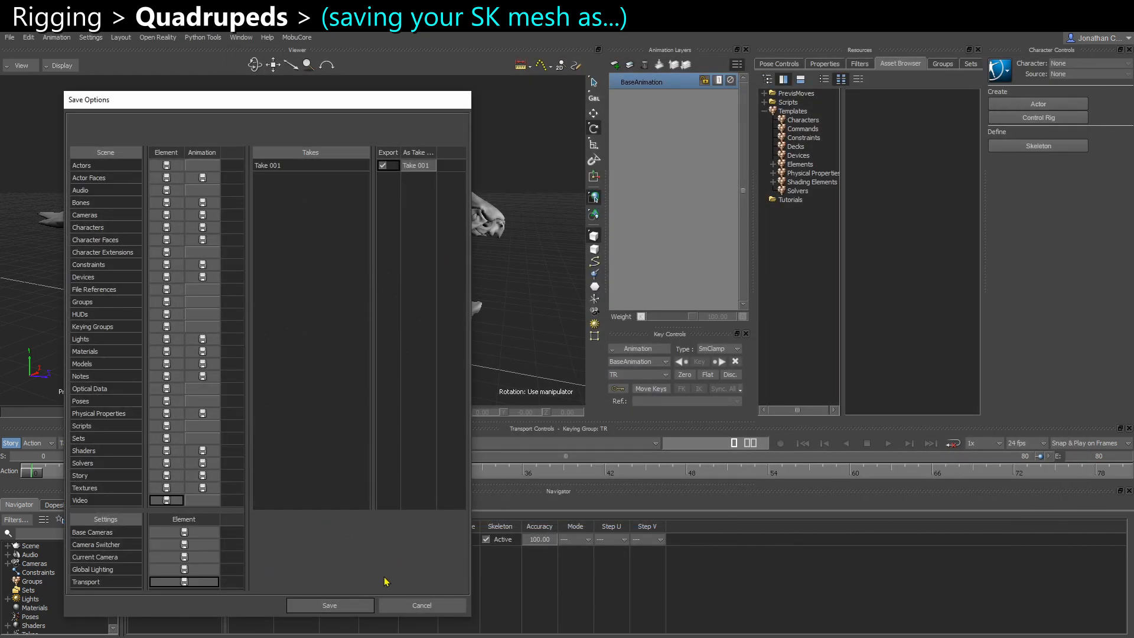
left_click(330, 606)
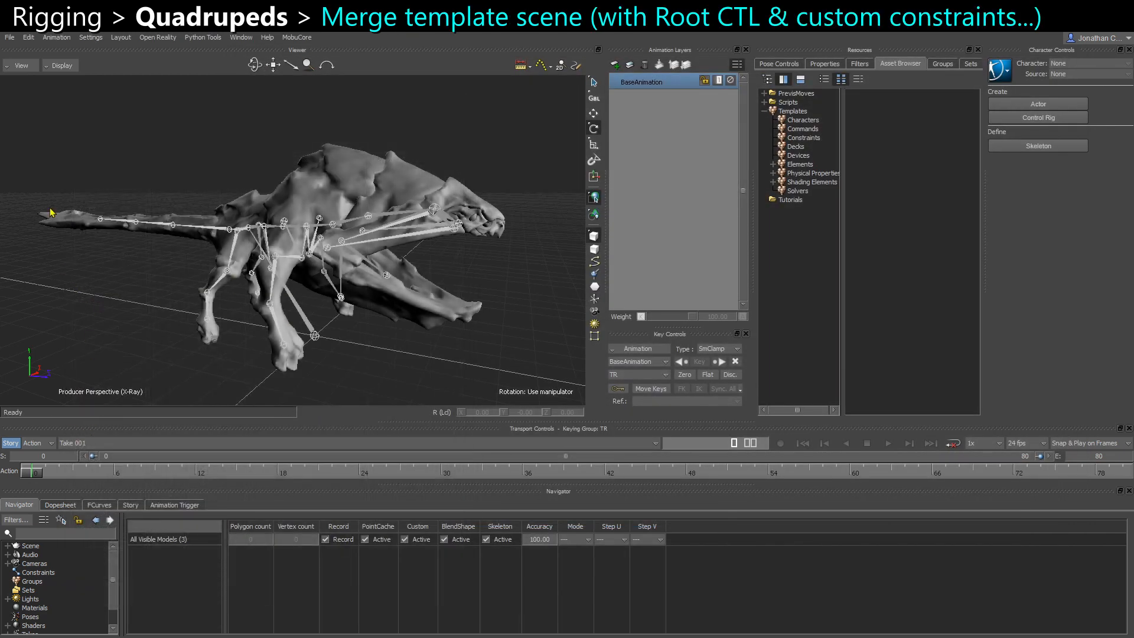
Merge MoBu_Root_CTL.fbx from the MoBu_Templates folder into the scene, keeping the default merge options
left_click(9, 37)
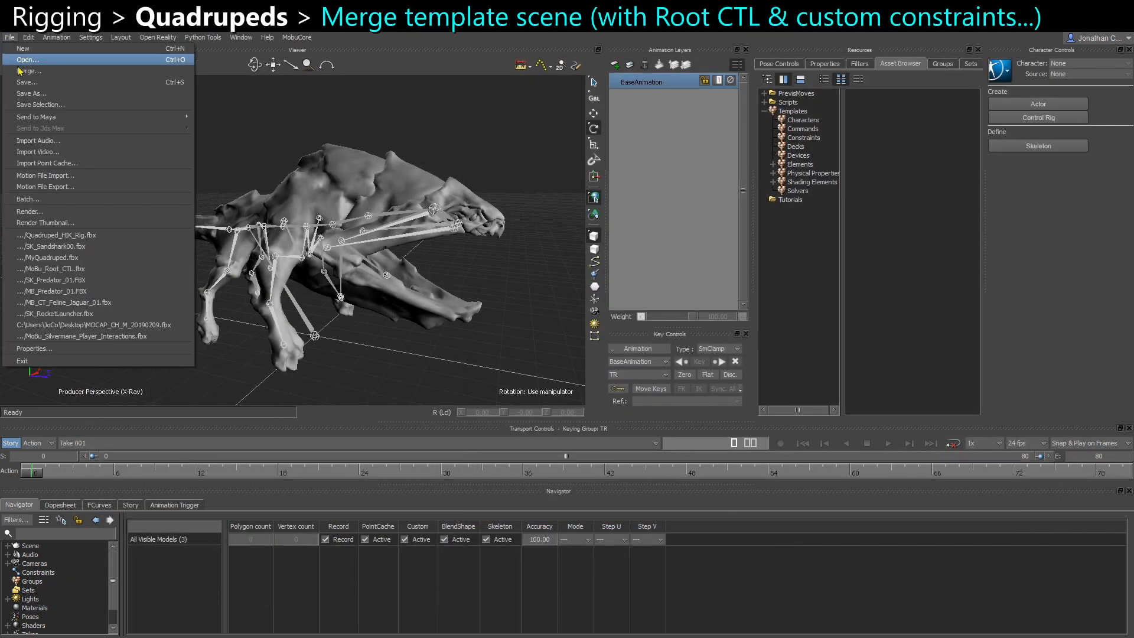
left_click(26, 74)
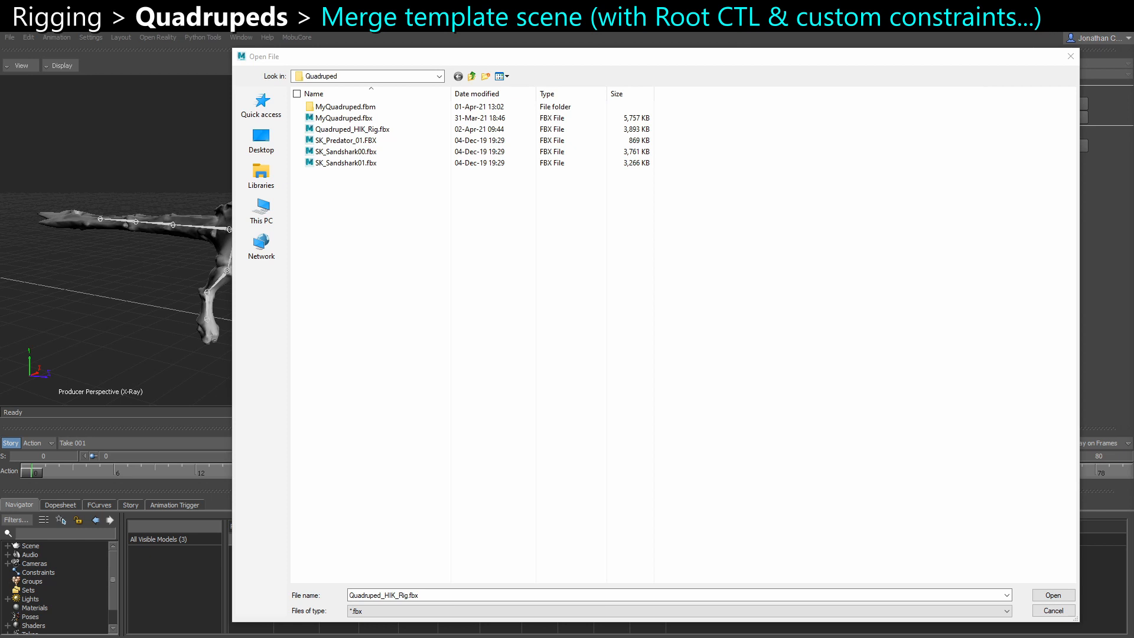
key("ctrl+v")
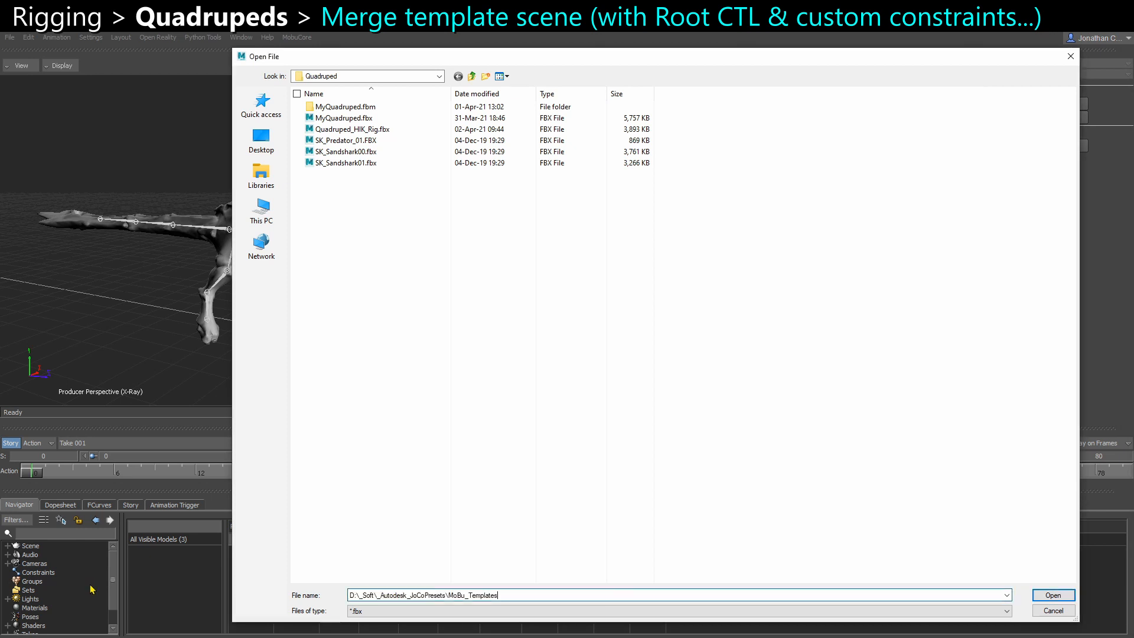
key("Return")
left_click(361, 369)
left_click_drag(387, 56, 681, 59)
left_click_drag(591, 58, 477, 61)
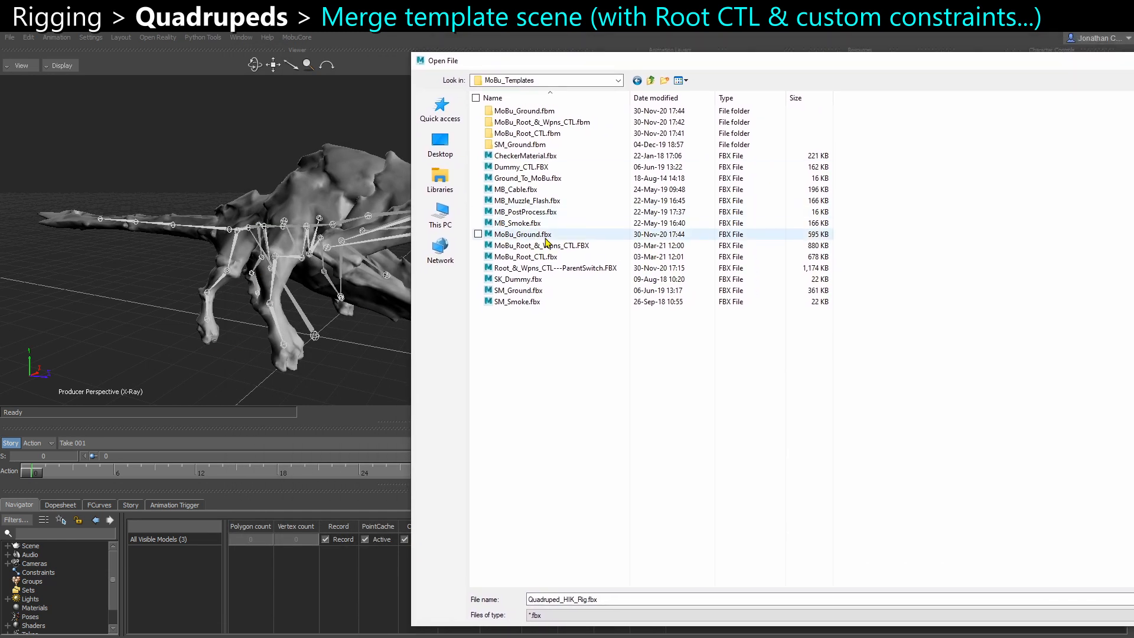
left_click(516, 260)
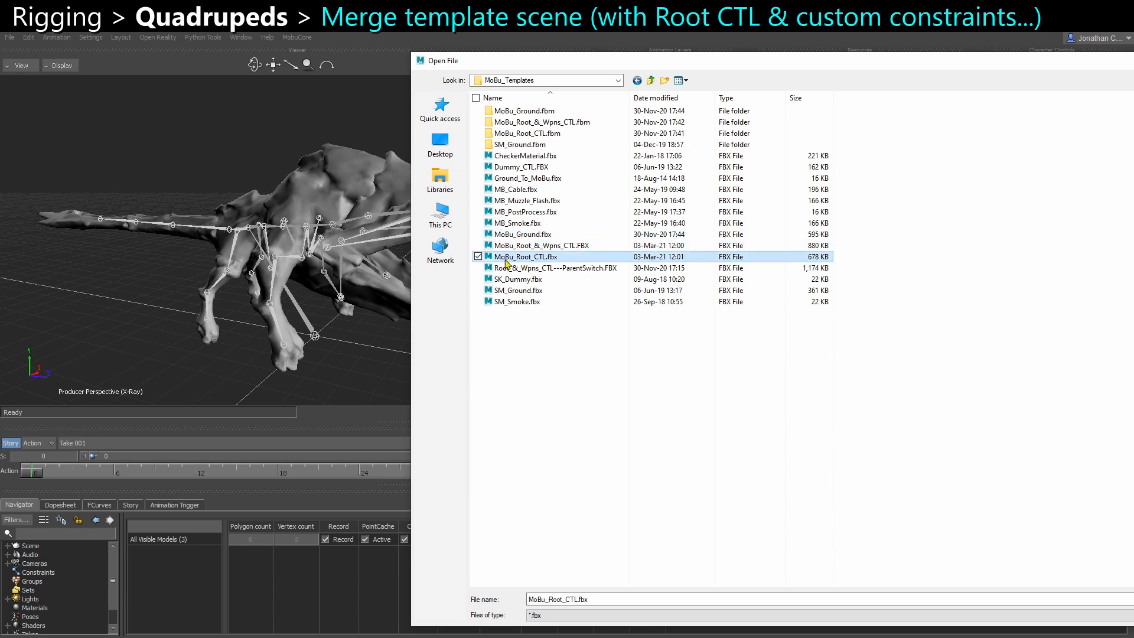
double_click(520, 260)
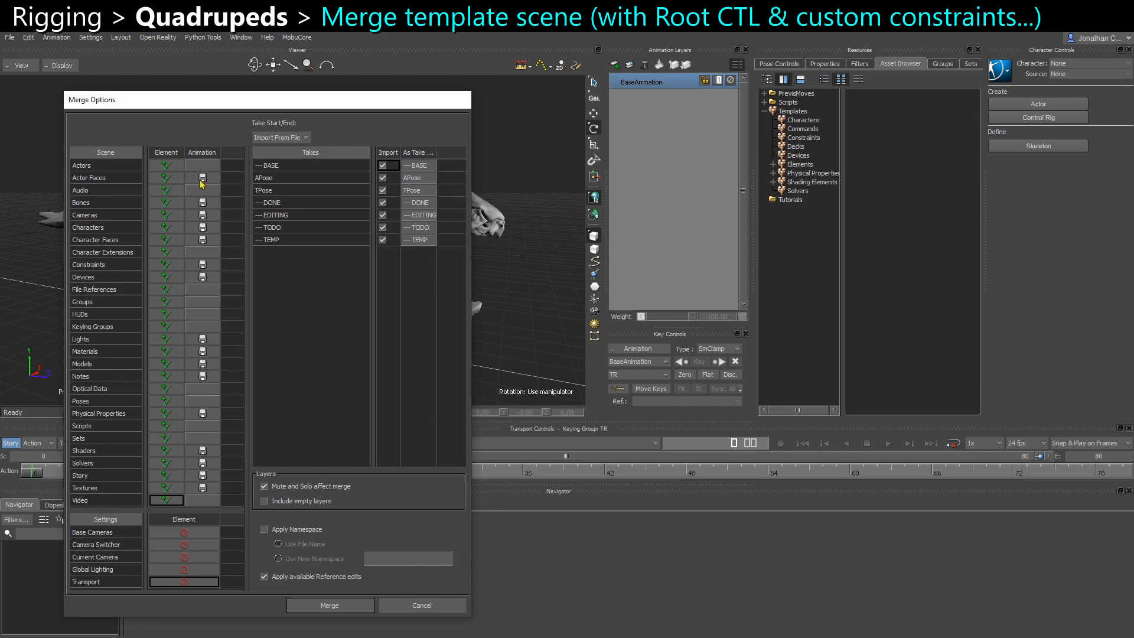
left_click(329, 606)
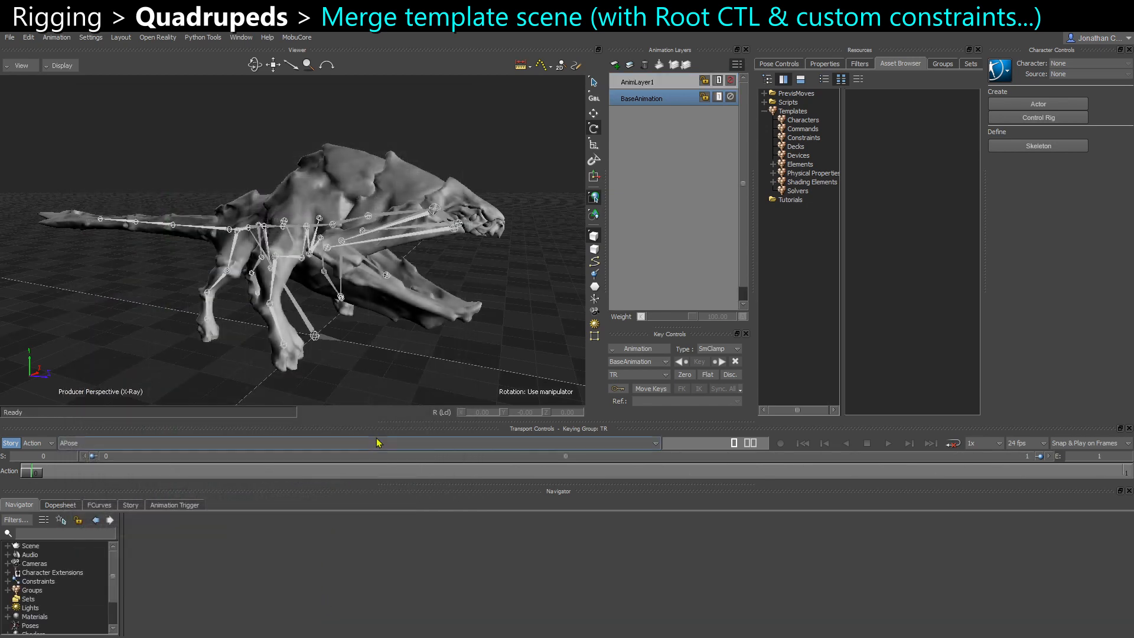
Select the Root_CTL control beneath the creature and reveal its Geometry Offset properties under Transformation Pivots
left_click_drag(392, 361, 356, 338, "ctrl+shift")
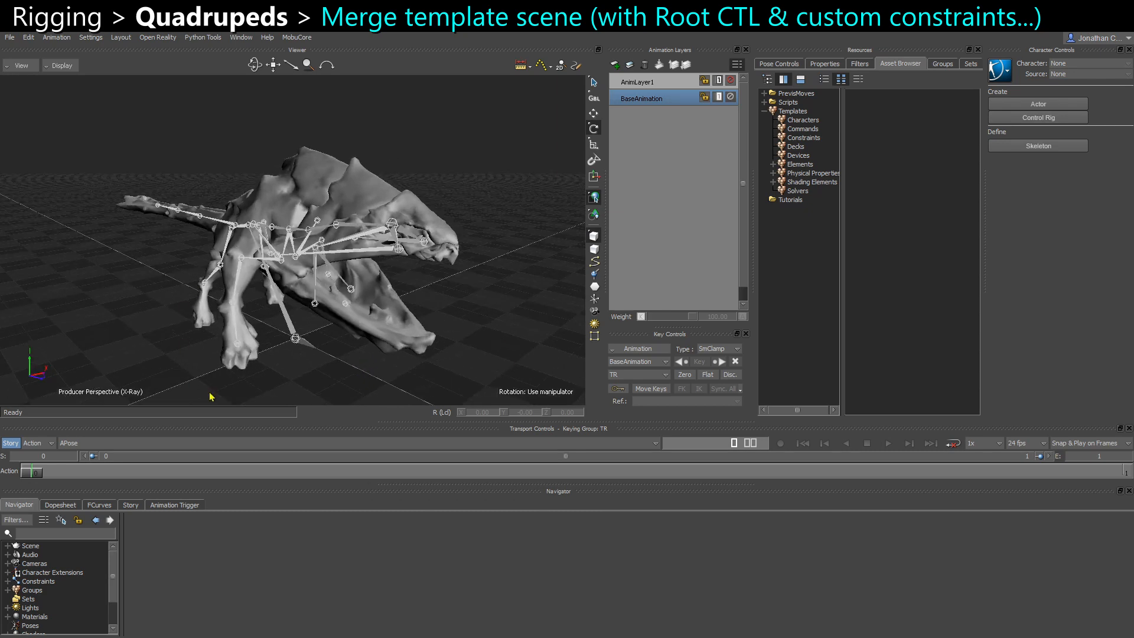
left_click_drag(212, 342, 320, 360)
left_click_drag(319, 314, 465, 226, "ctrl")
left_click(349, 322)
key("t")
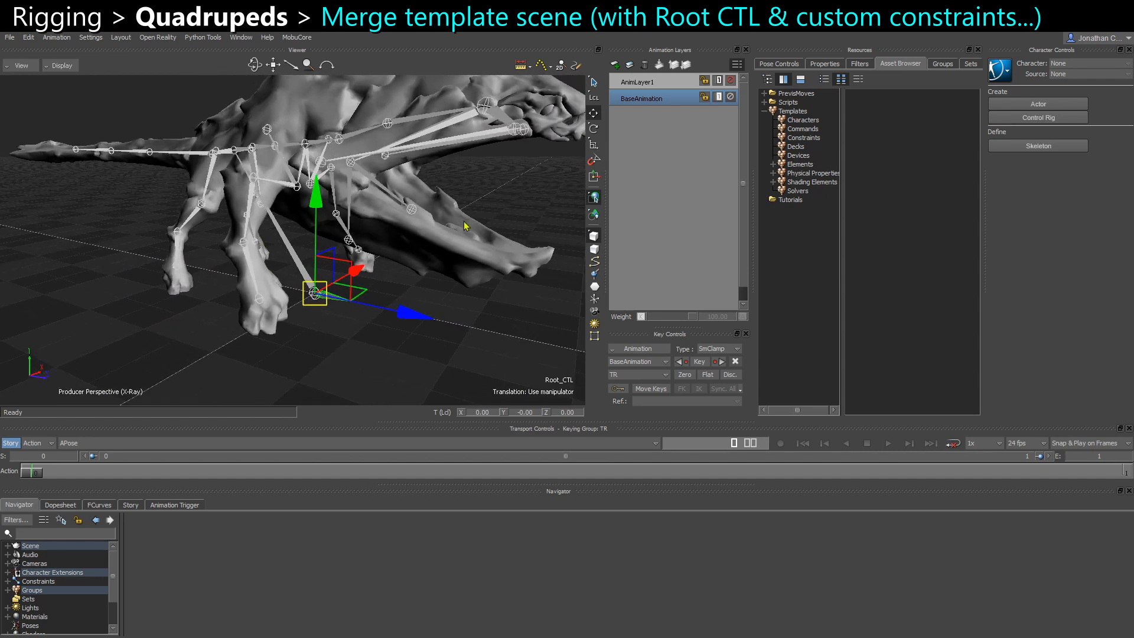
left_click(826, 66)
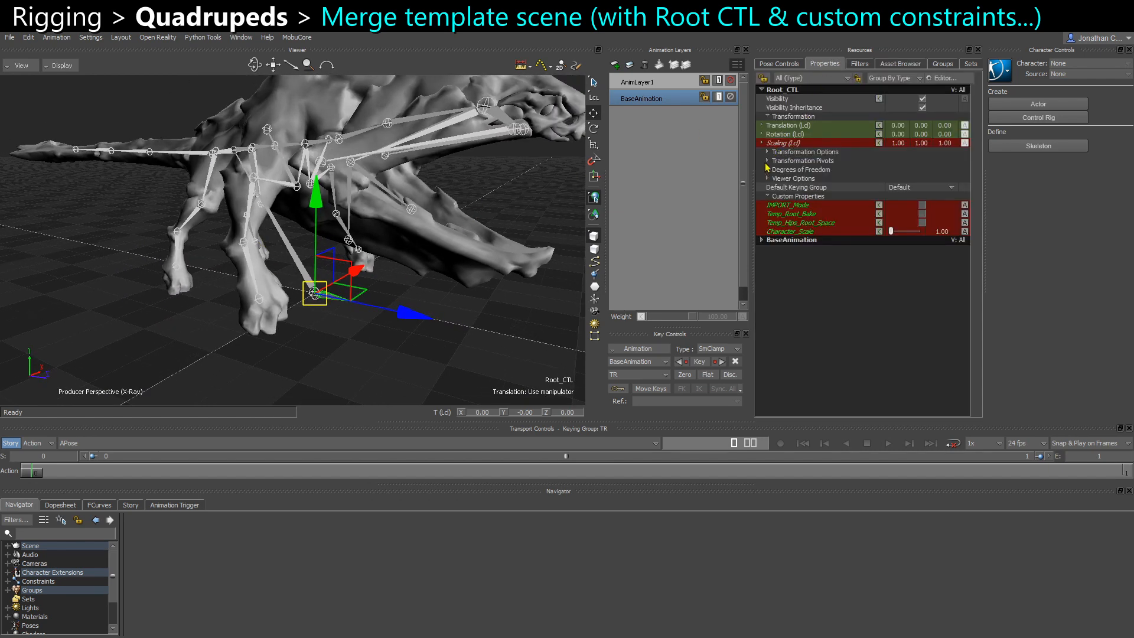
left_click(766, 163)
left_click(776, 188)
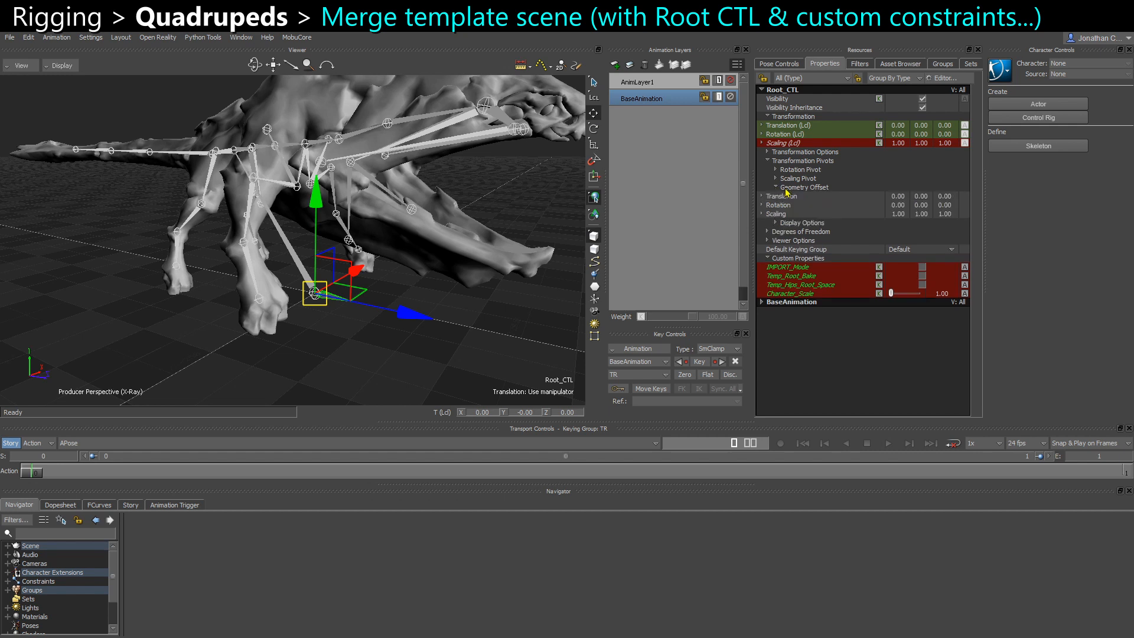
Try a Geometry Offset scaling of 1.5 on all three axes of Root_CTL
type("1.5")
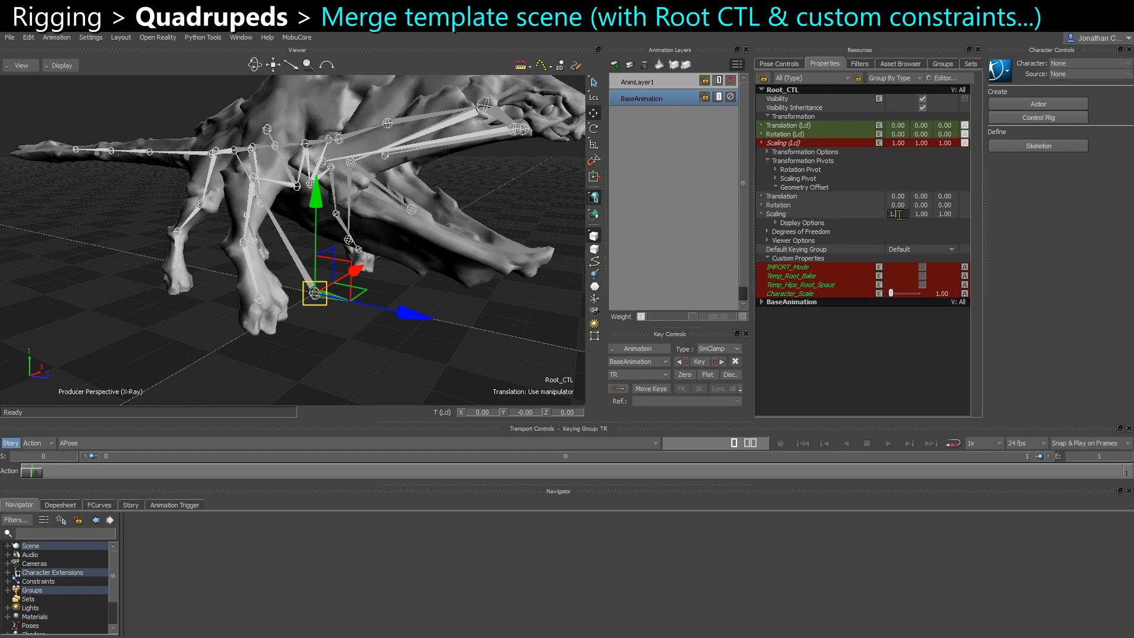
key("Tab")
type("1.5")
key("Tab")
type("1.5")
key("Return")
Set Root_CTL's Geometry Offset scaling to 2 on all three axes and deselect the control
double_click(901, 216)
type("2")
key("Tab")
type("2")
key("Tab")
type("2")
key("Return")
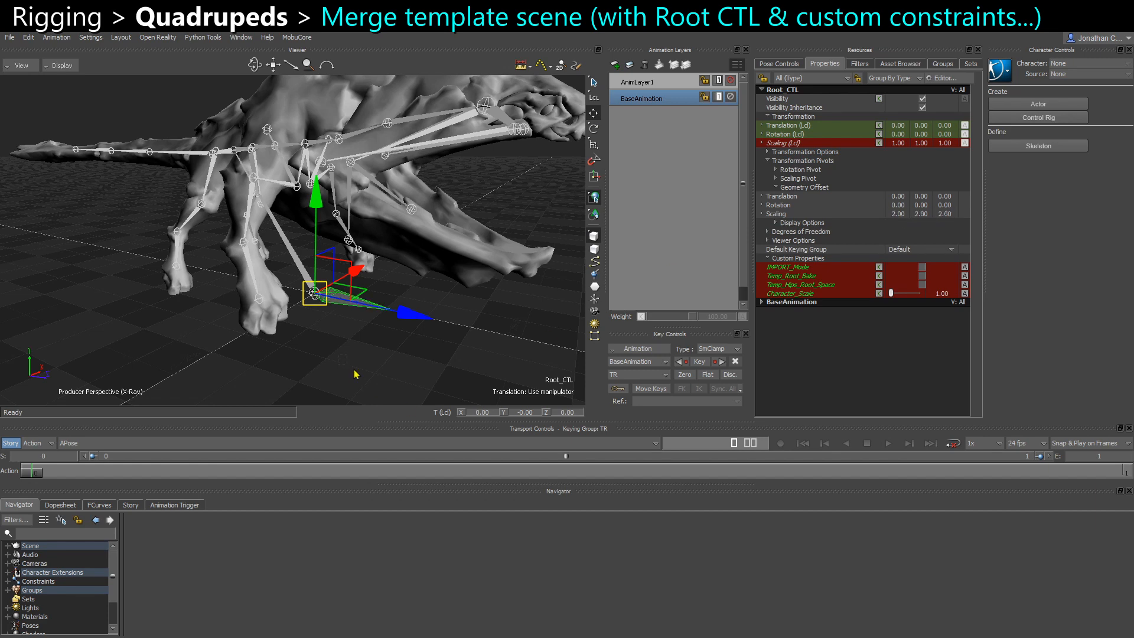
left_click(356, 373)
left_click_drag(355, 372, 366, 275, "alt")
left_click_drag(341, 336, 351, 338, "alt")
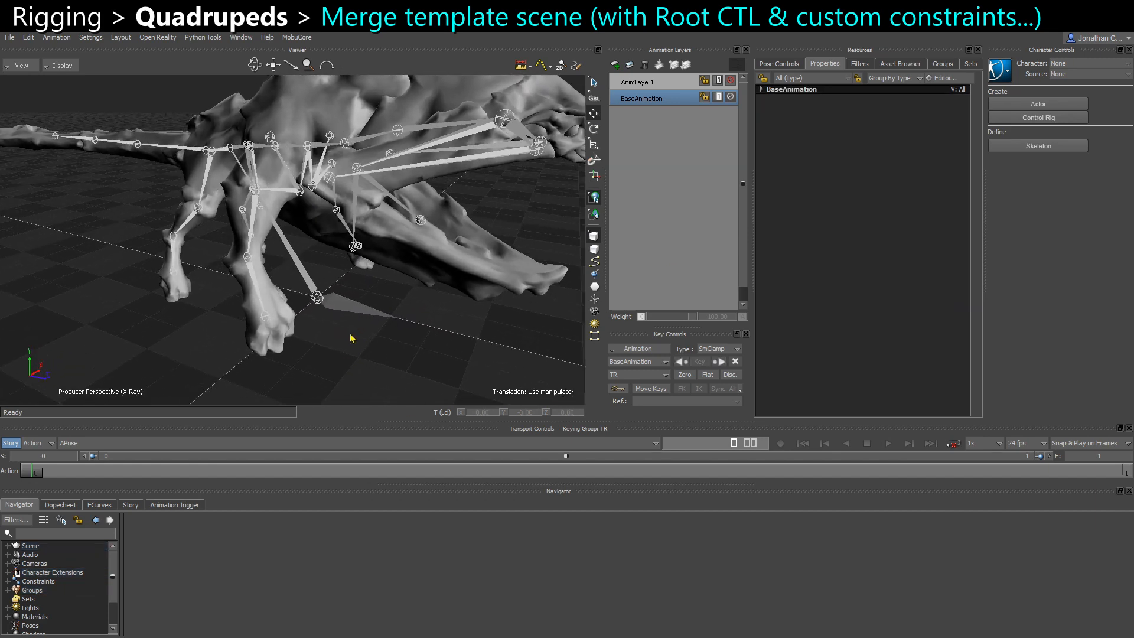
Turn off Story mode and select the APose take in the scene's expanded list of takes
left_click(13, 444)
scroll(25, 591, "down", 2)
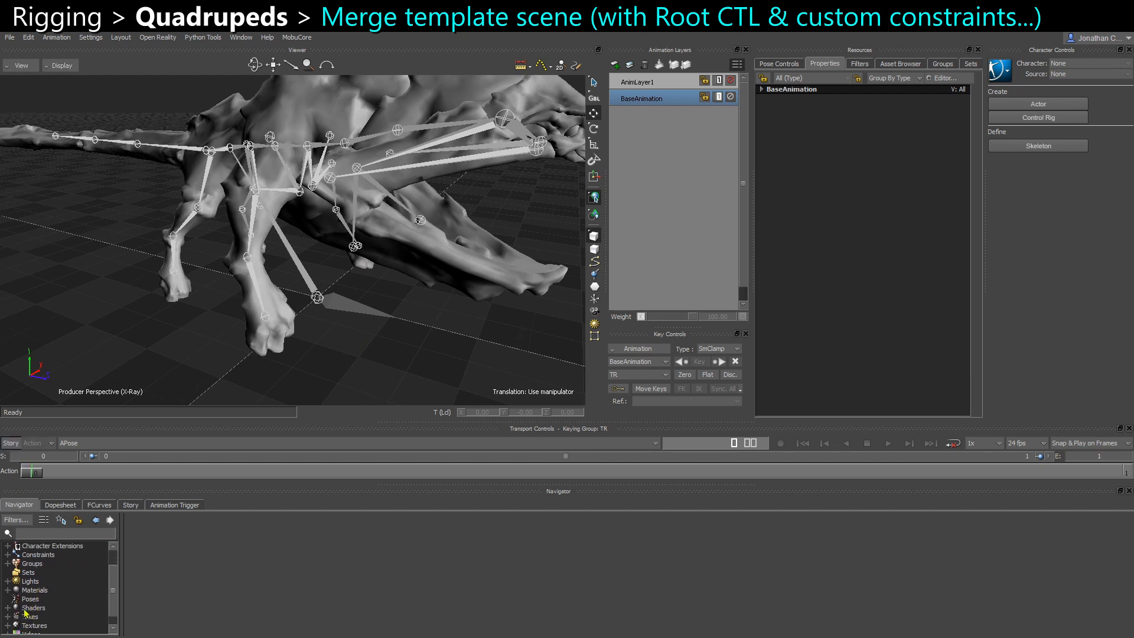
left_click(7, 617)
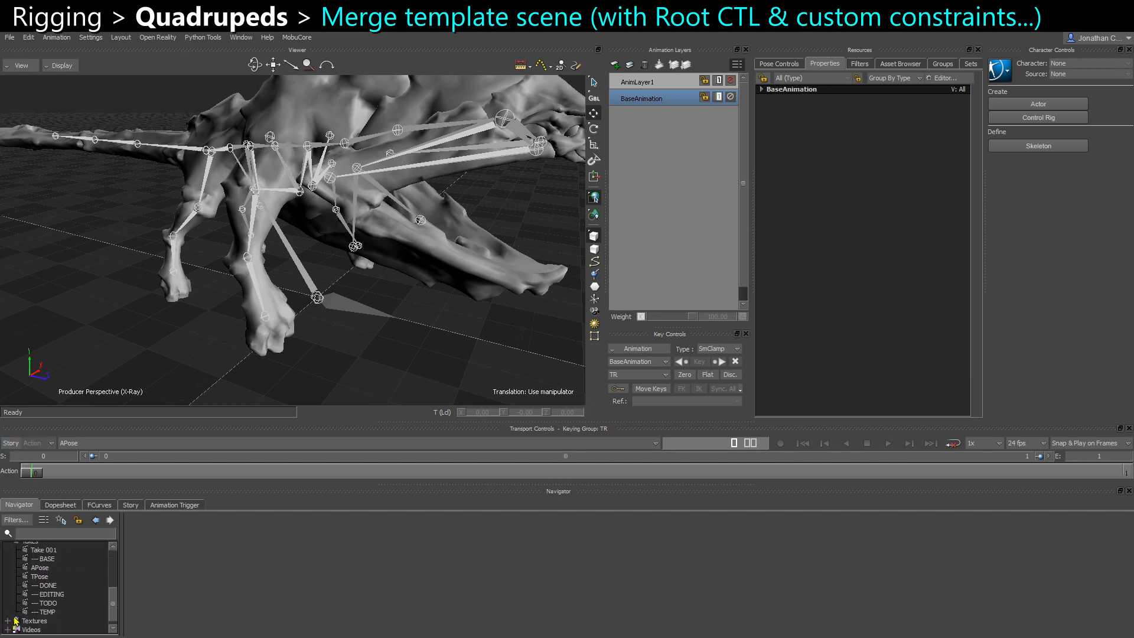
scroll(14, 620, "down", 3)
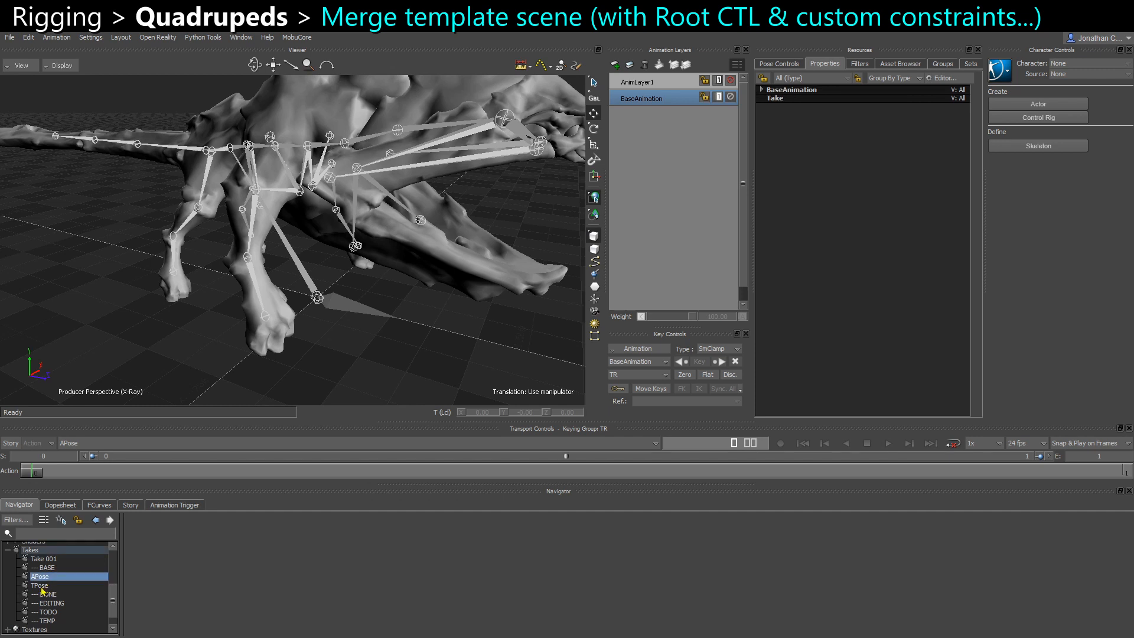
left_click(41, 585)
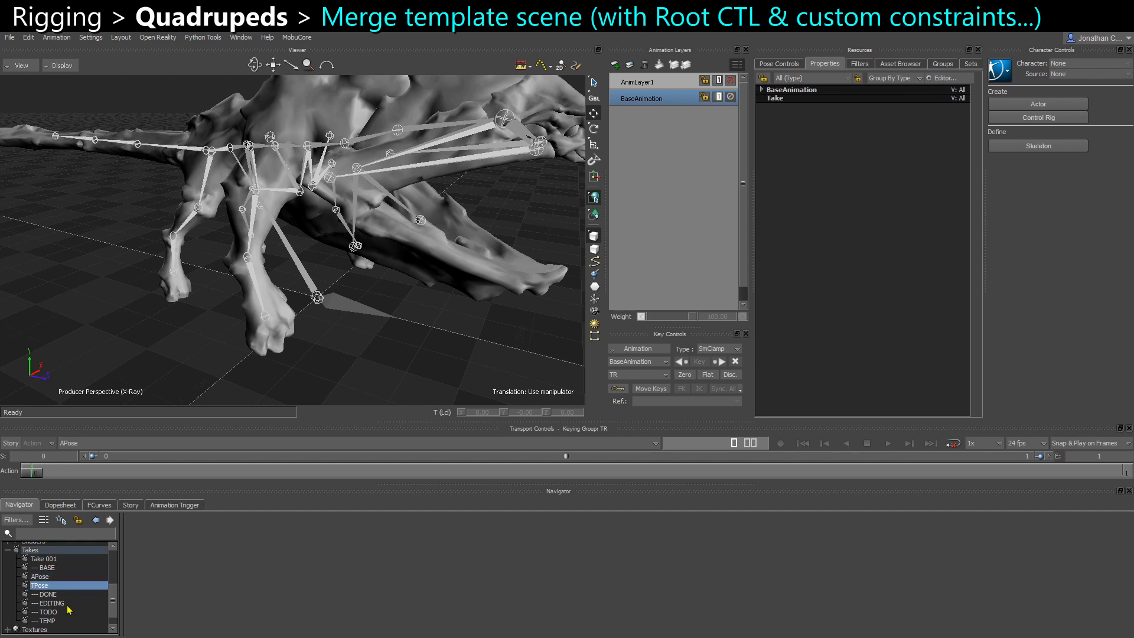
left_click(41, 576)
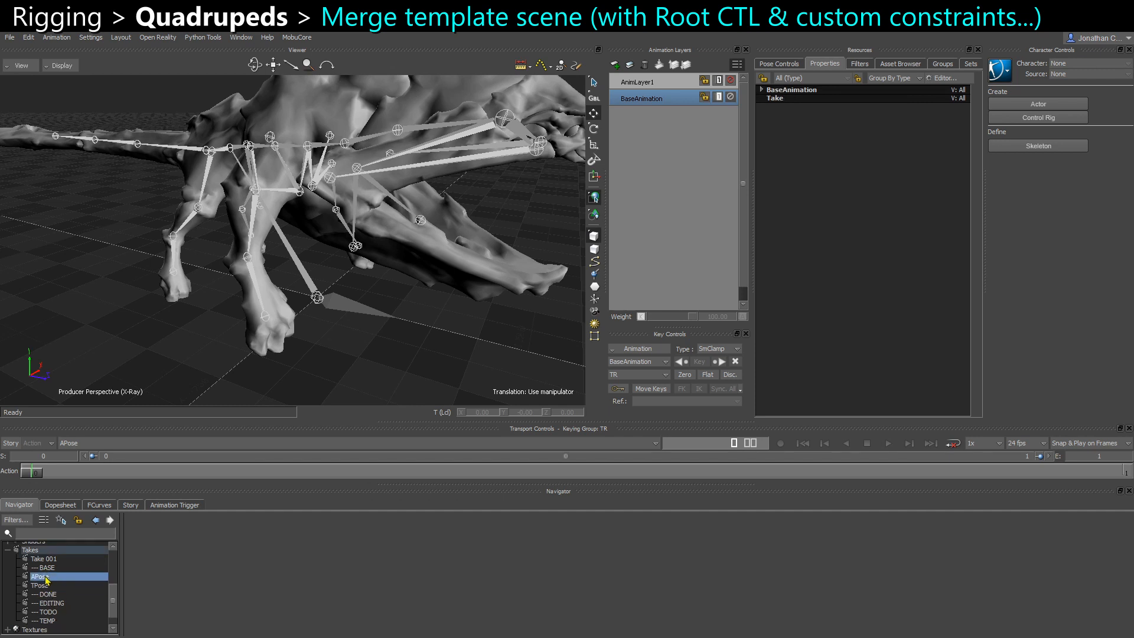
Select all the creature's skeleton bones, key their translation and rotation on the APose take, and clear the selection
left_click_drag(322, 315, 253, 174)
double_click(248, 166)
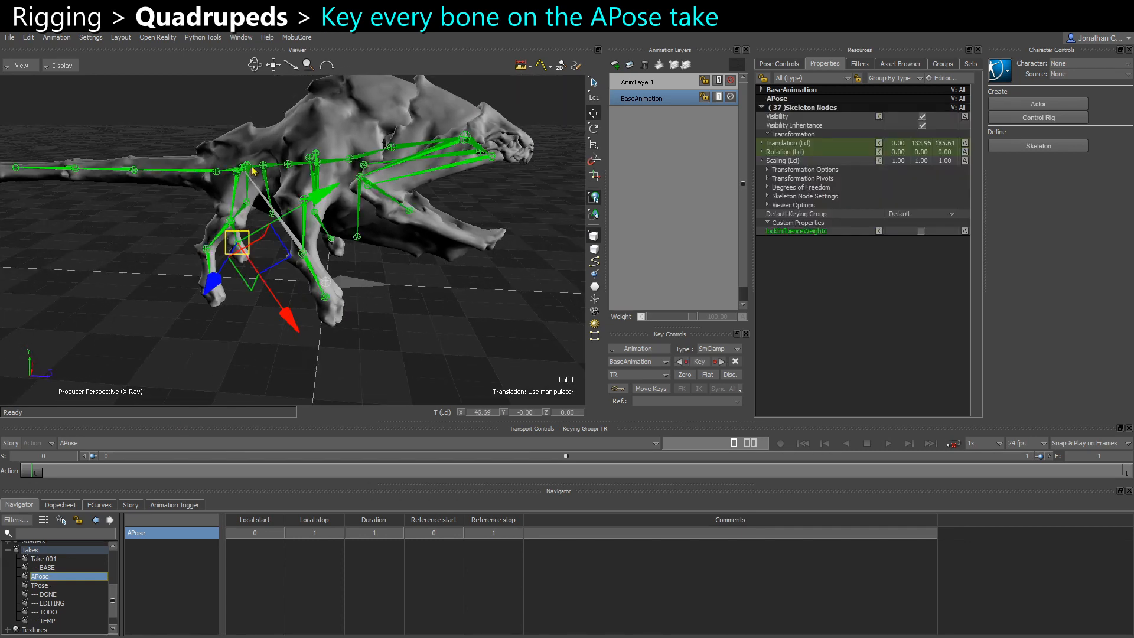
left_click_drag(366, 243, 296, 251, "ctrl+shift")
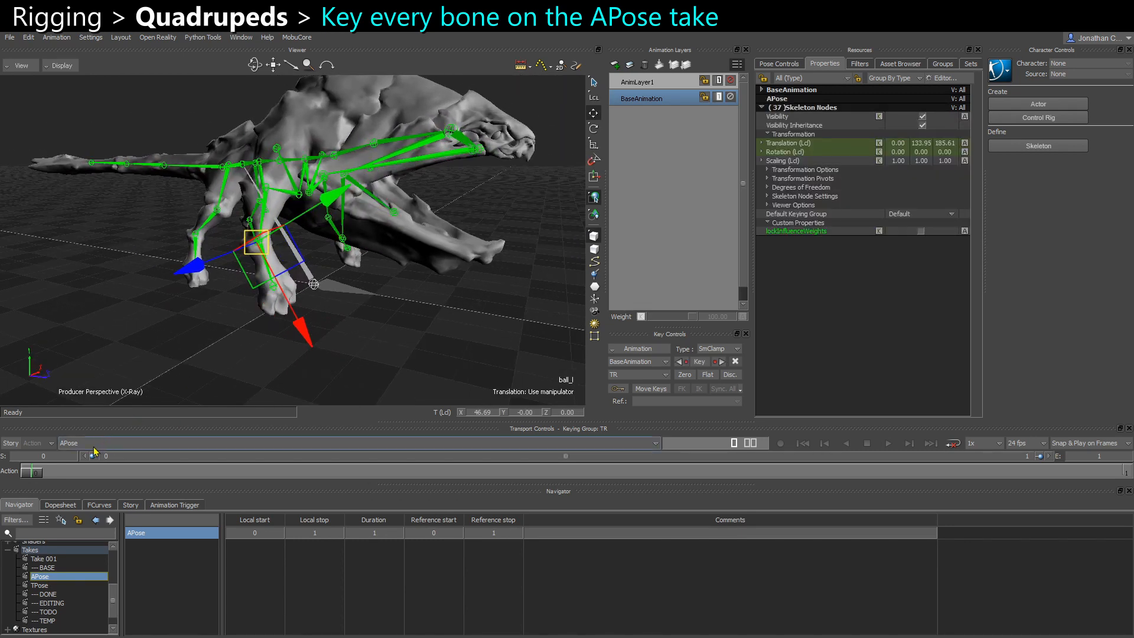
key("k")
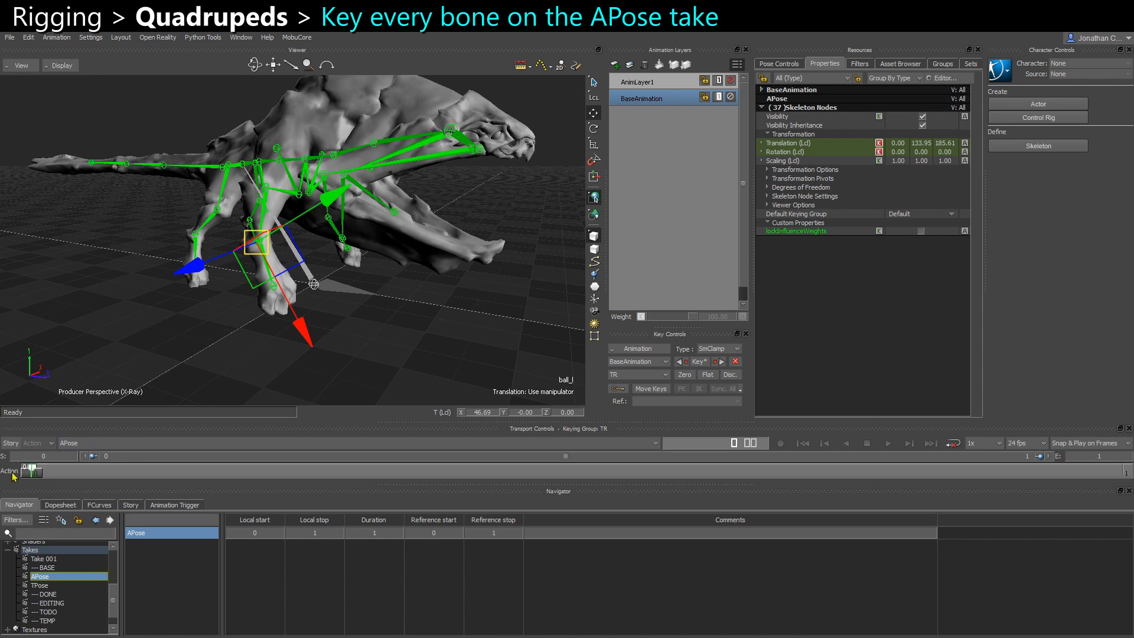
left_click(698, 362)
left_click_drag(404, 250, 372, 282, "ctrl+shift")
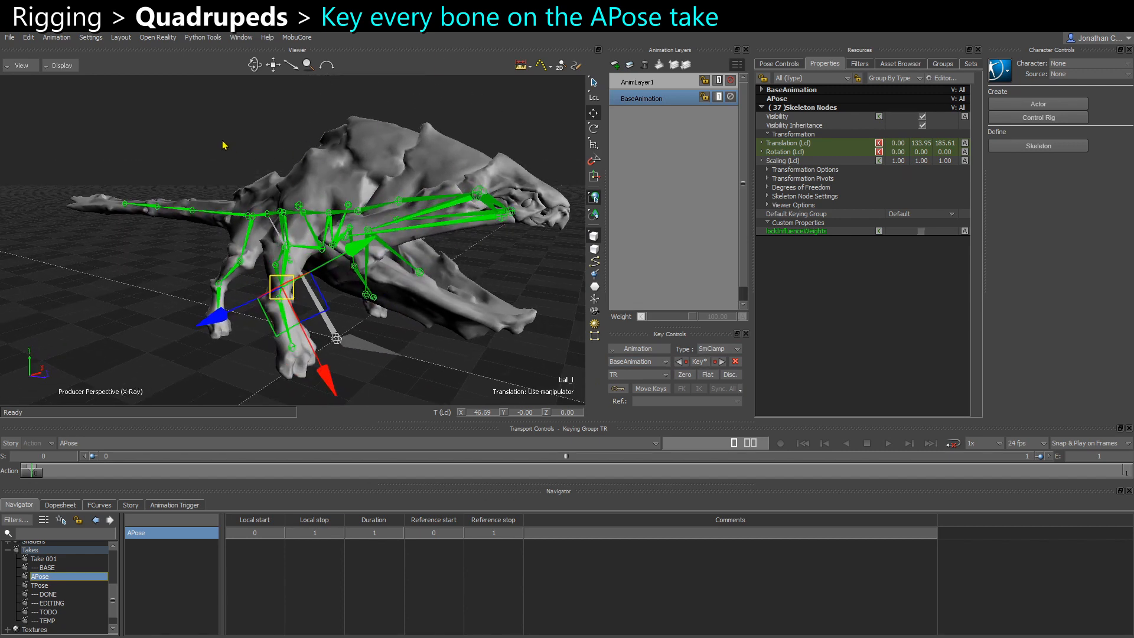
left_click(228, 145)
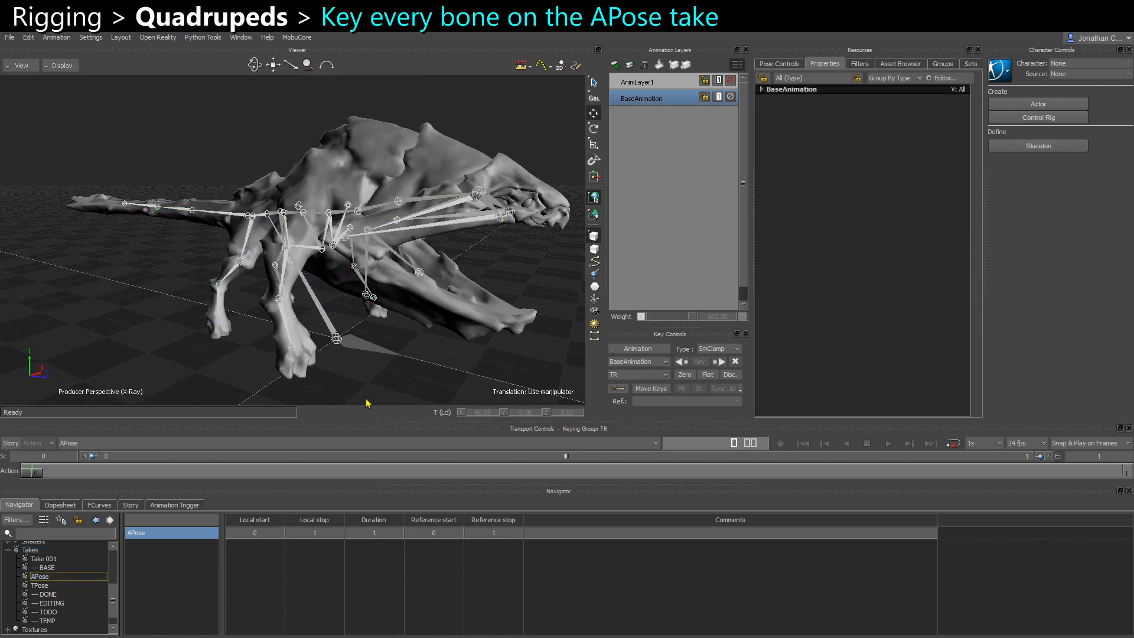
Check how the creature's mesh is divided by selecting its parts in turn, including Sandshark00_Body, then deselect them
left_click(395, 155)
left_click(266, 151)
left_click(349, 197)
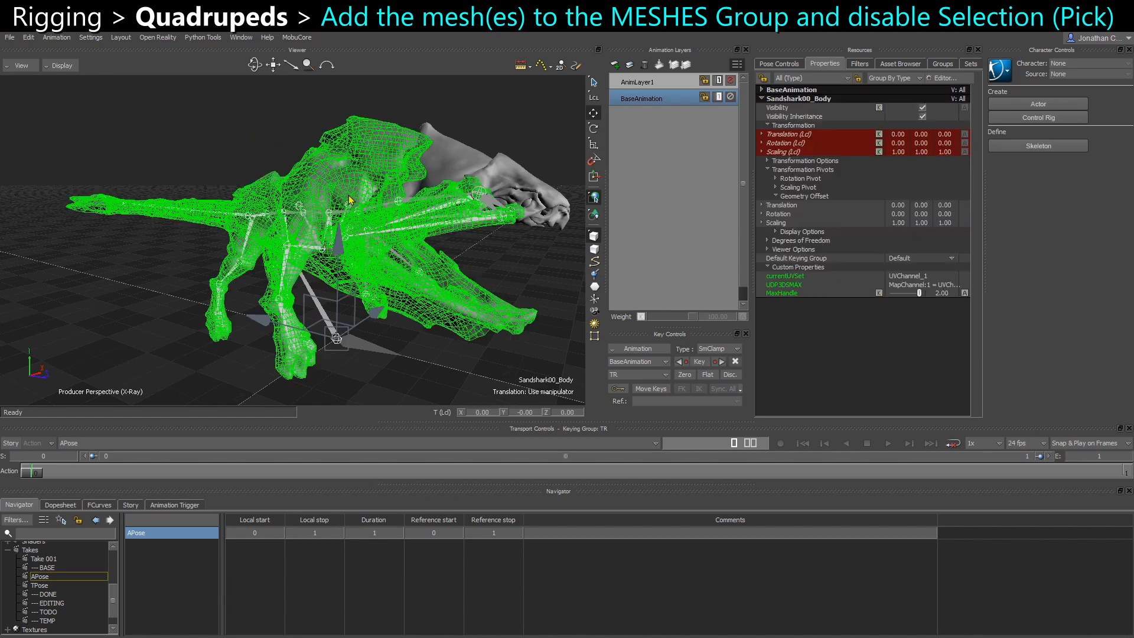
left_click(257, 144)
left_click(362, 163)
left_click(280, 126)
Arrange the nodes in the schematic view and select the Sandshark00_Body, Sandshark00_Head and Sandshark00_Neck meshes under group1
key("ctrl+w")
left_click_drag(332, 317, 337, 225, "shift")
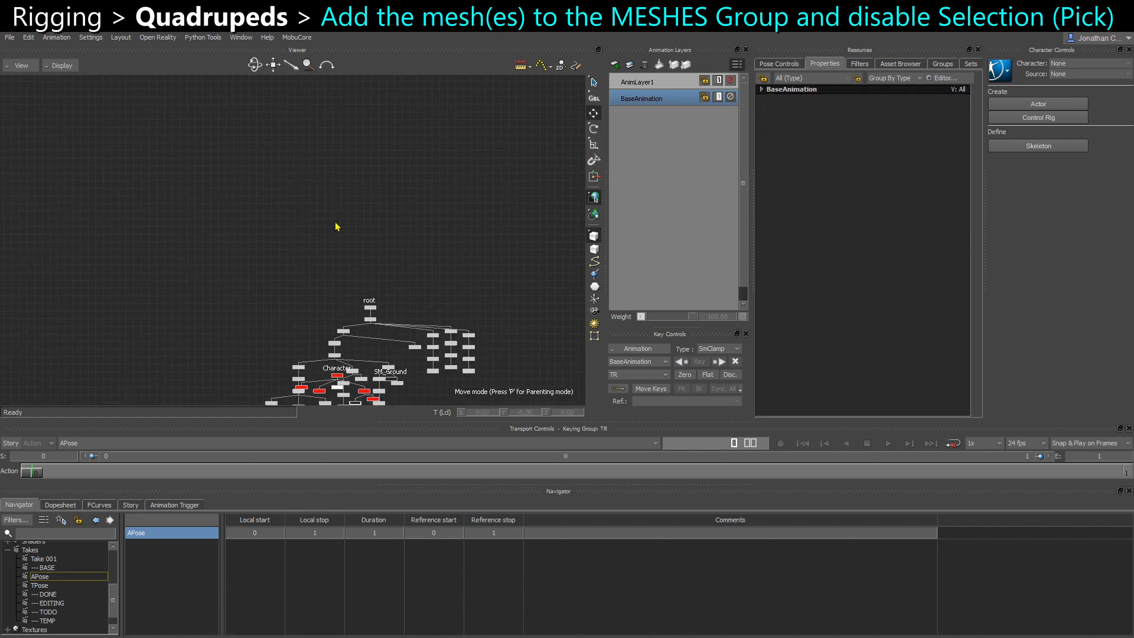
left_click_drag(406, 349, 388, 217, "shift")
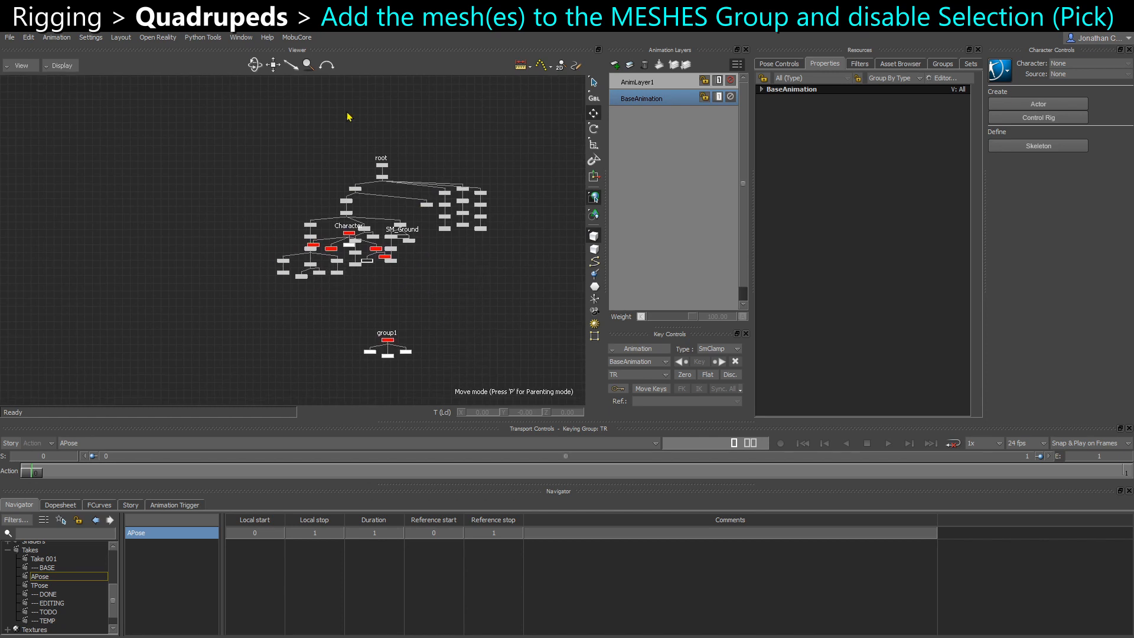
right_click(392, 289)
left_click(428, 397)
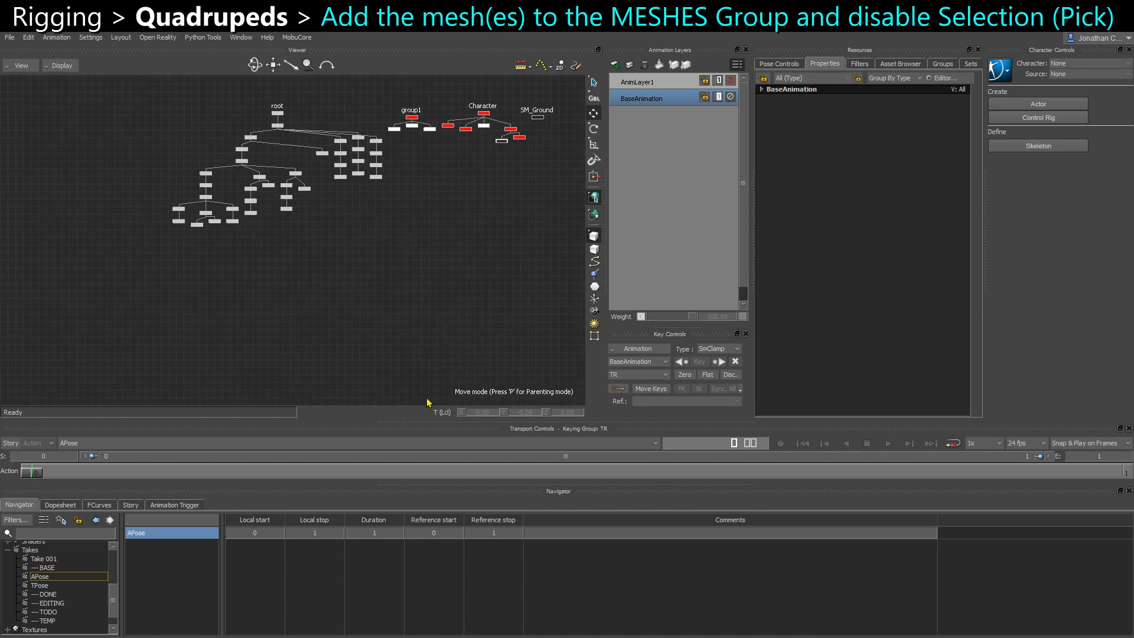
left_click_drag(397, 115, 338, 264, "shift")
left_click_drag(339, 265, 244, 295, "ctrl")
left_click_drag(243, 296, 396, 254)
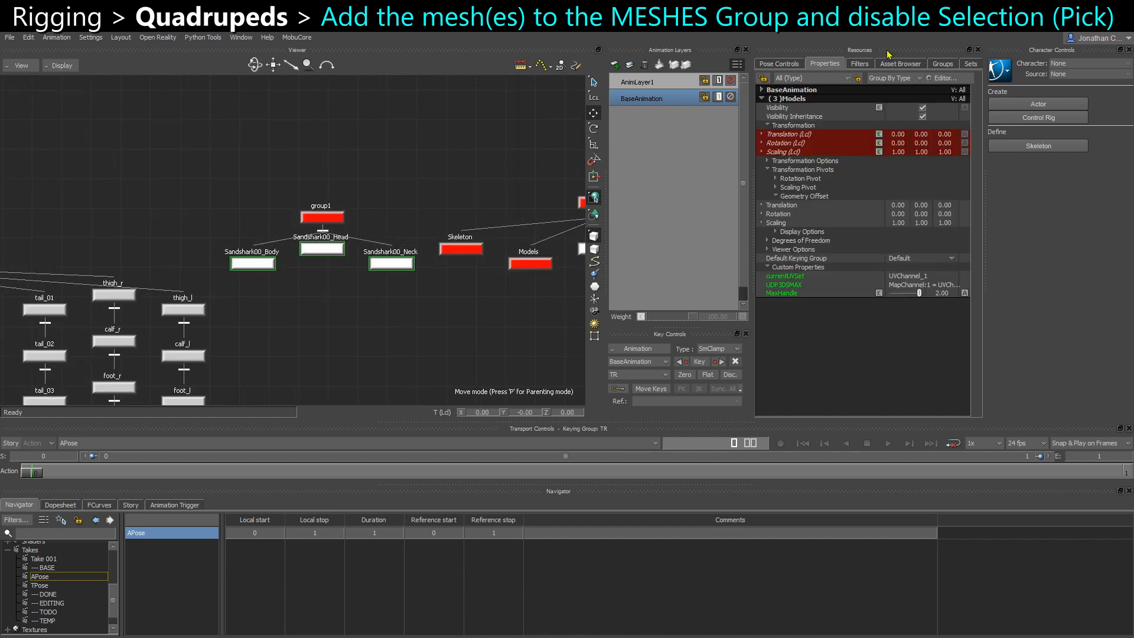
Add the three selected Sandshark00 meshes to the MESHES group and enable Pick for that group
left_click(942, 65)
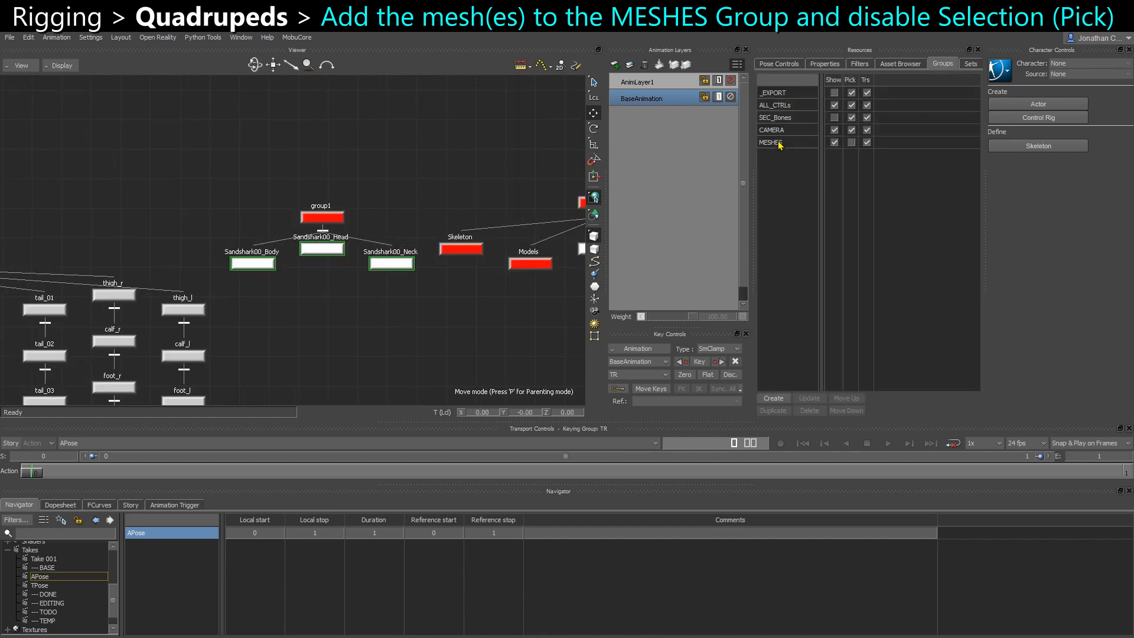
scroll(98, 546, "up", 3)
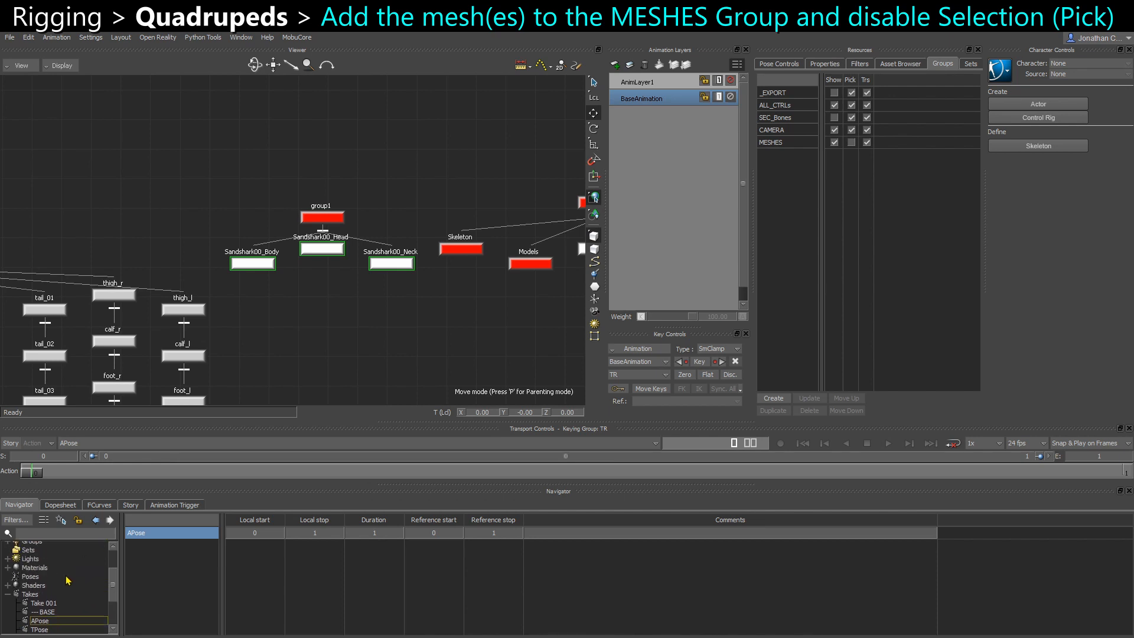
left_click(7, 558)
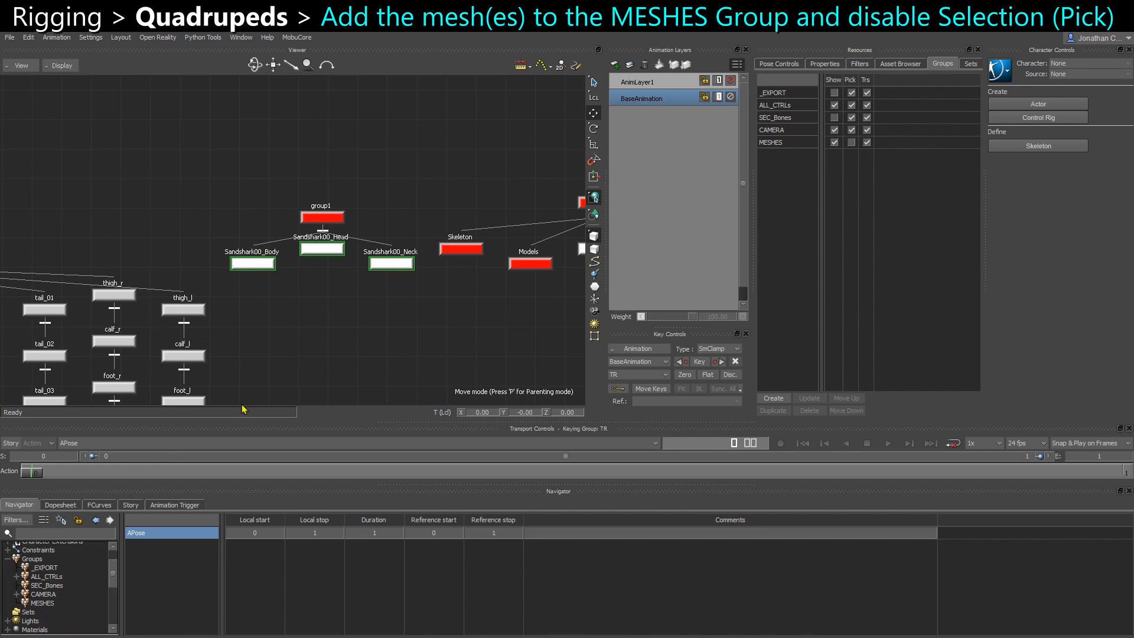
right_click(46, 603)
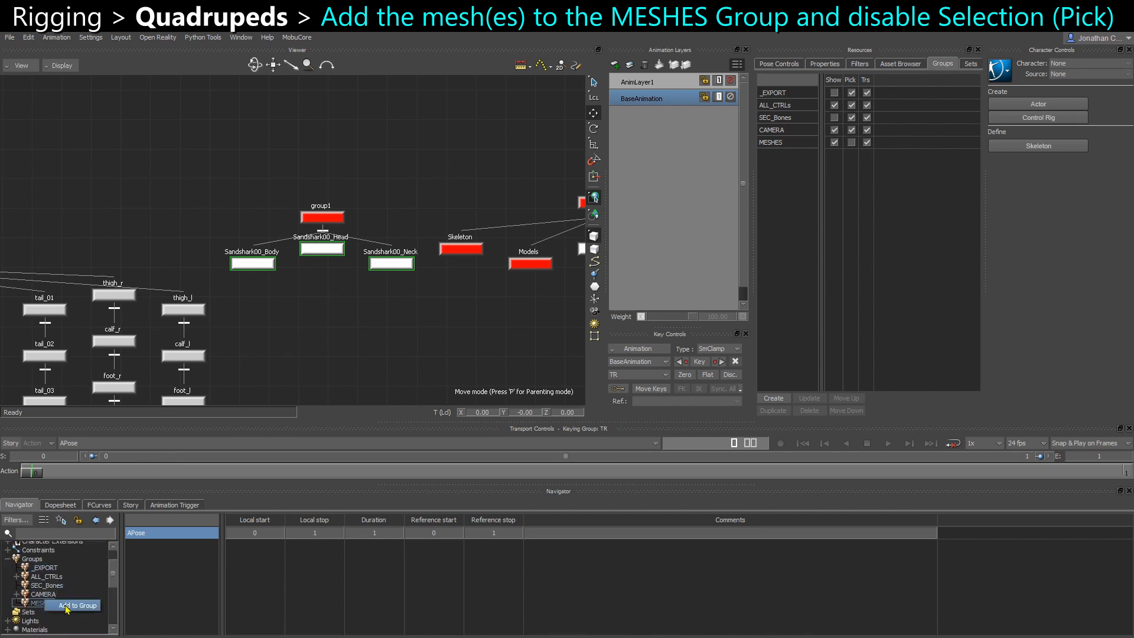
left_click(68, 606)
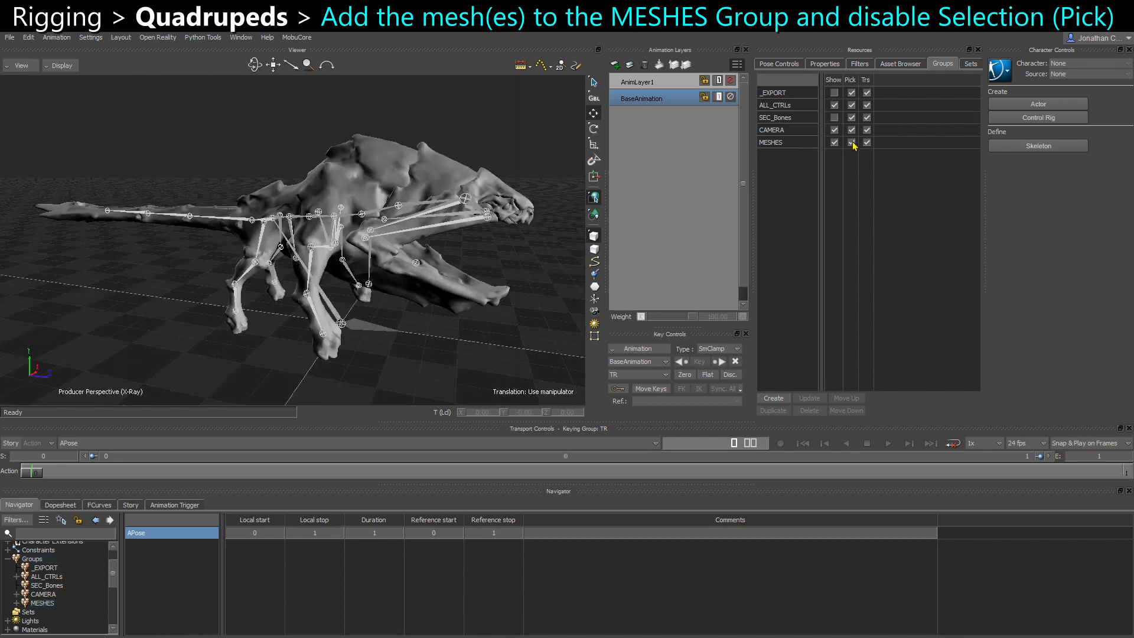
left_click(852, 143)
left_click(867, 143)
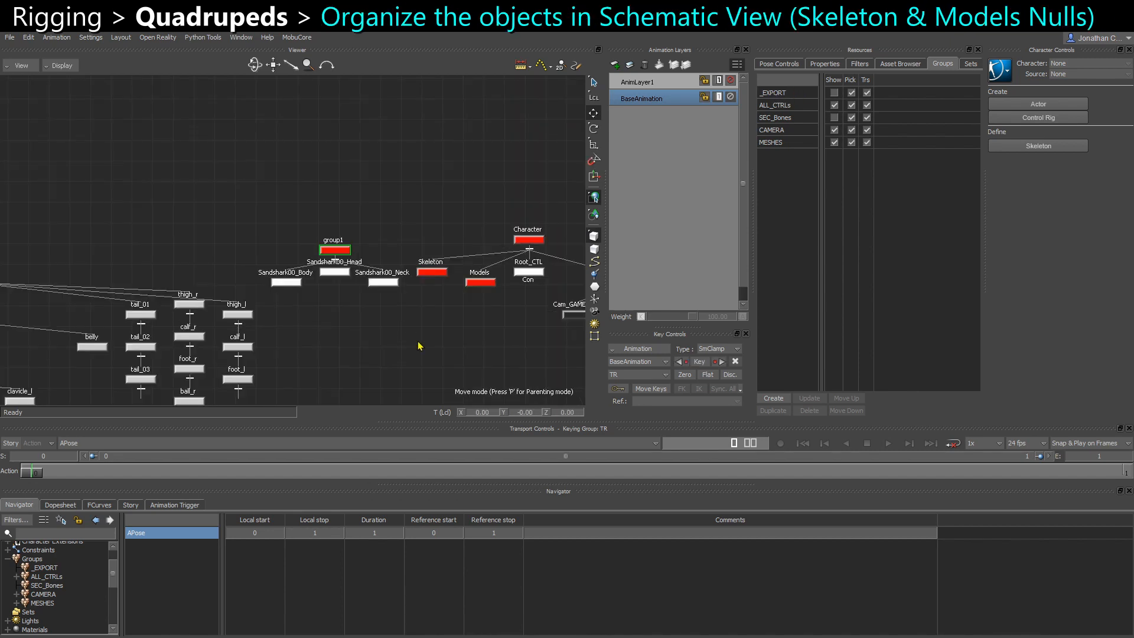
Parent the three selected Sandshark00 meshes under the Models null and clear the selection
middle_click_drag(404, 308, 377, 299)
scroll(378, 299, "up", 3)
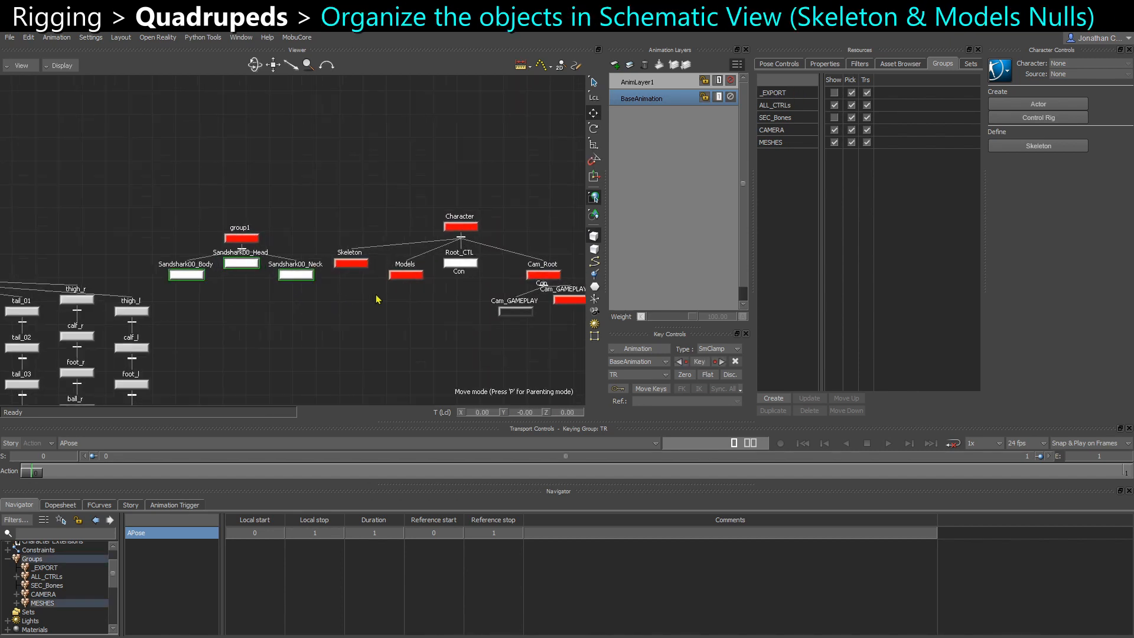
right_click(424, 276)
left_click(444, 266)
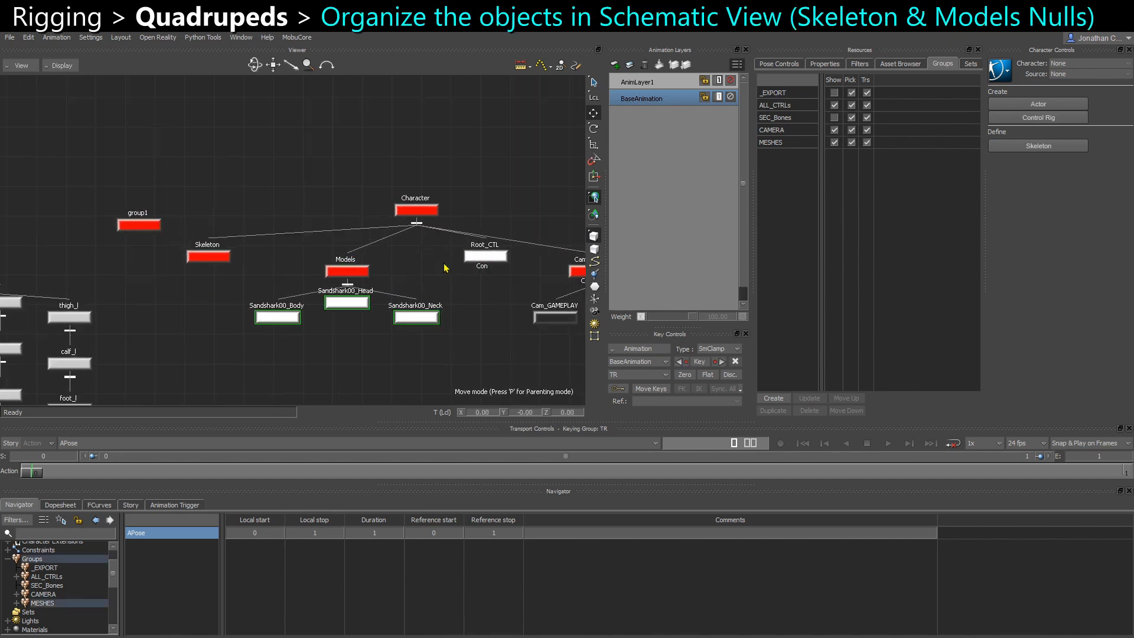
left_click(232, 302)
Select the creature's root bone in the schematic and examine it on the model in the 3D view
scroll(179, 310, "down", 5)
middle_click_drag(116, 287, 450, 258)
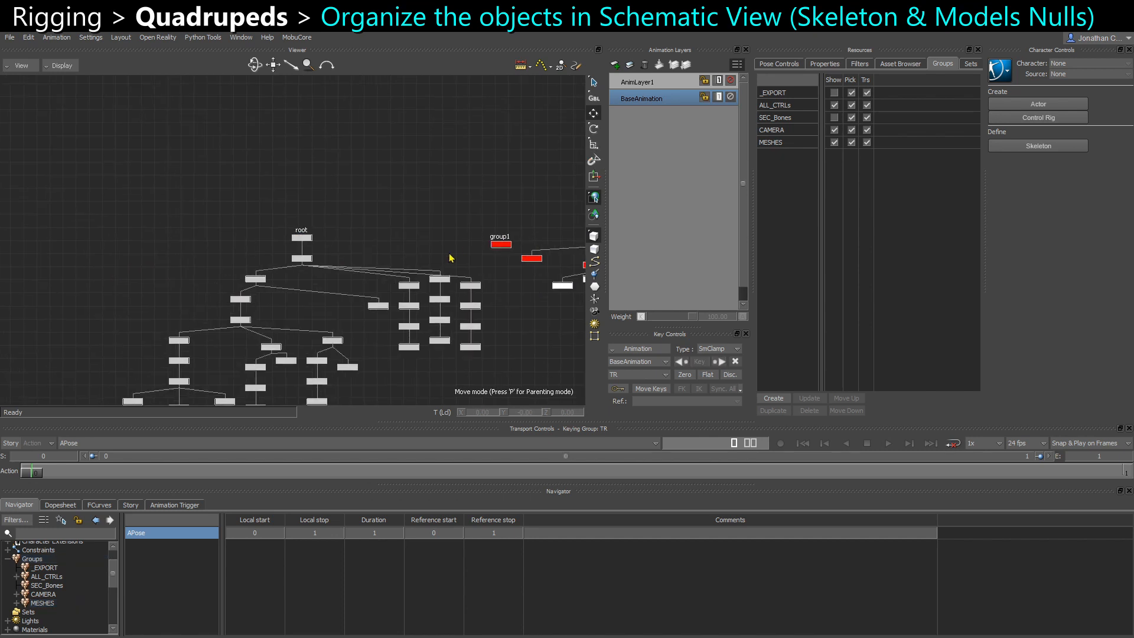
left_click(302, 238)
middle_click_drag(302, 254, 306, 214)
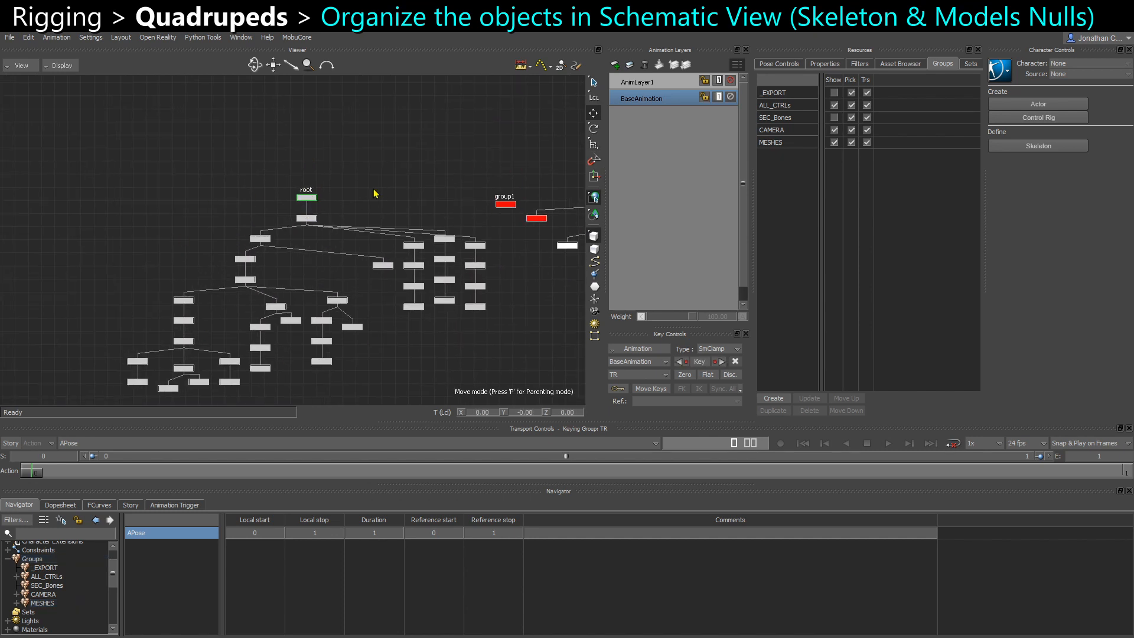
scroll(276, 215, "up", 3)
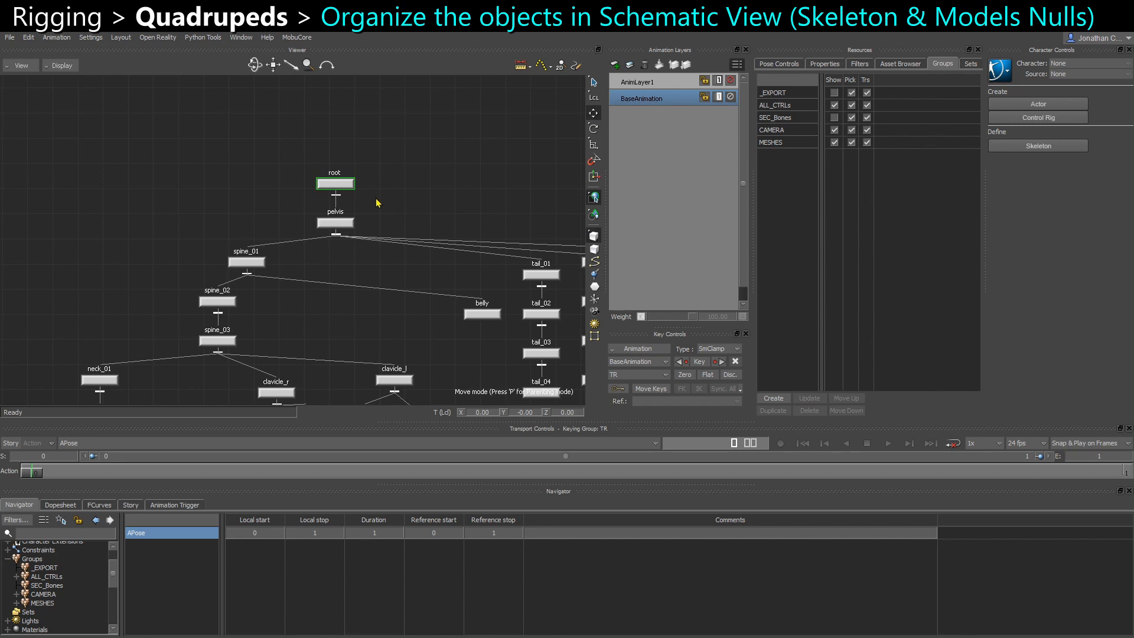
key("ctrl+e")
left_click_drag(257, 236, 327, 281, "ctrl+shift")
mouse_move(342, 338)
left_mouse_down("ctrl+shift")
mouse_move(354, 347)
mouse_move(361, 334)
left_mouse_up("ctrl+shift")
mouse_move(361, 249)
left_mouse_down("ctrl+shift")
mouse_move(376, 251)
mouse_move(361, 245)
mouse_move(355, 269)
left_mouse_up("ctrl+shift")
mouse_move(425, 314)
left_mouse_down("ctrl+shift")
mouse_move(455, 328)
mouse_move(442, 327)
left_mouse_up("ctrl+shift")
key("ctrl+w")
Parent the root bone, with its hierarchy, under the Skeleton null and clear the selection
left_click_drag(436, 276, 90, 313, "shift")
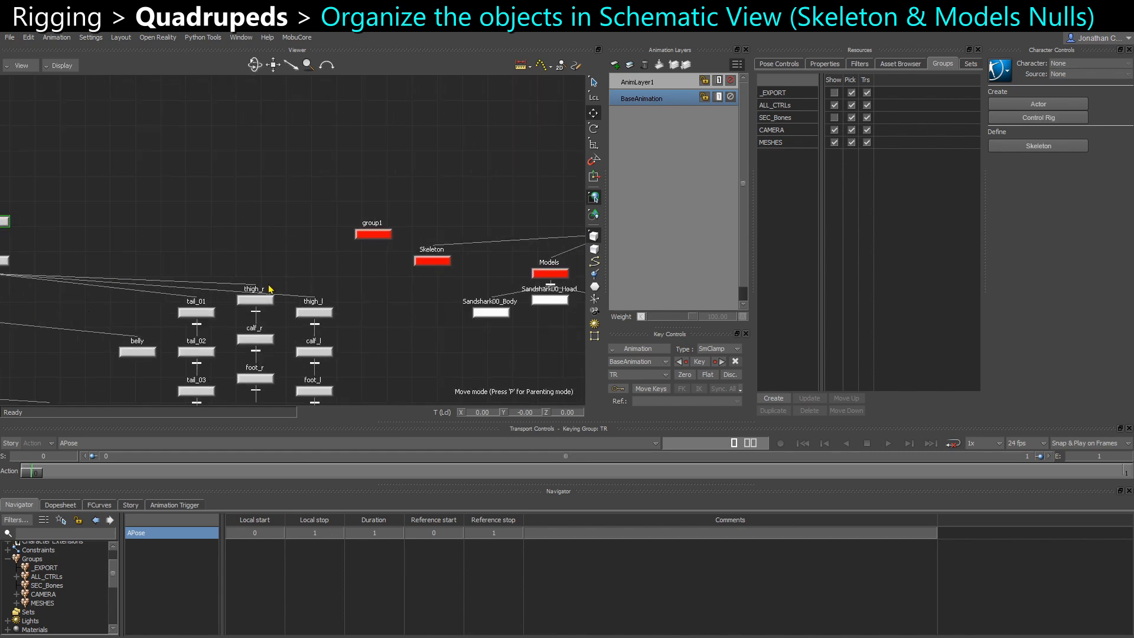
left_click_drag(48, 277, 352, 239, "shift")
left_click(291, 223)
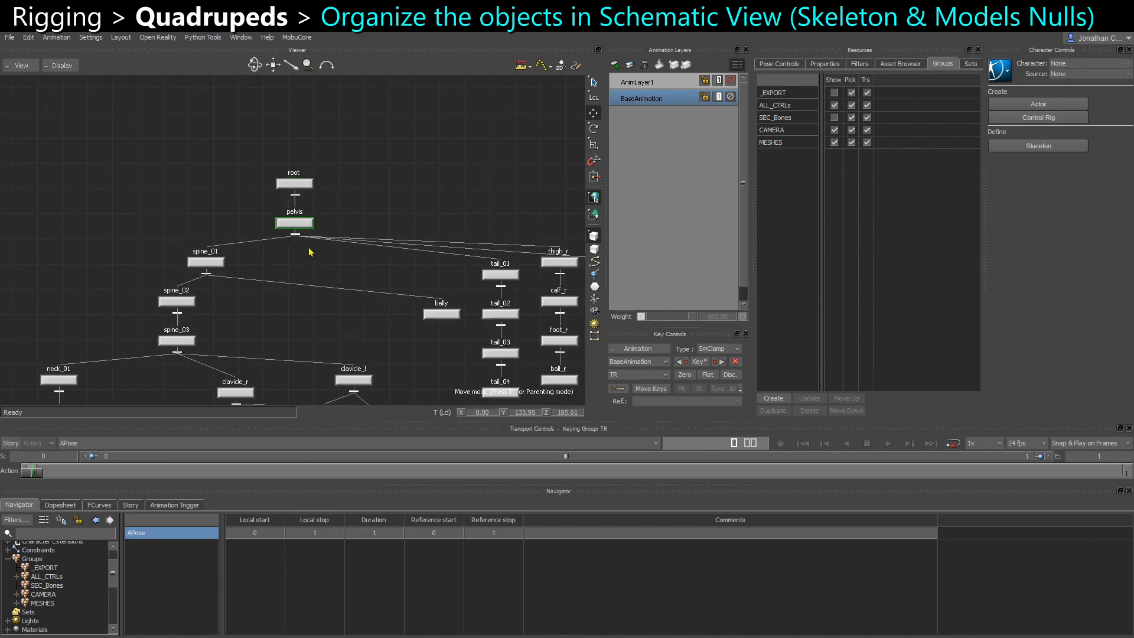
left_click(303, 185)
left_click_drag(408, 245, 82, 276, "shift")
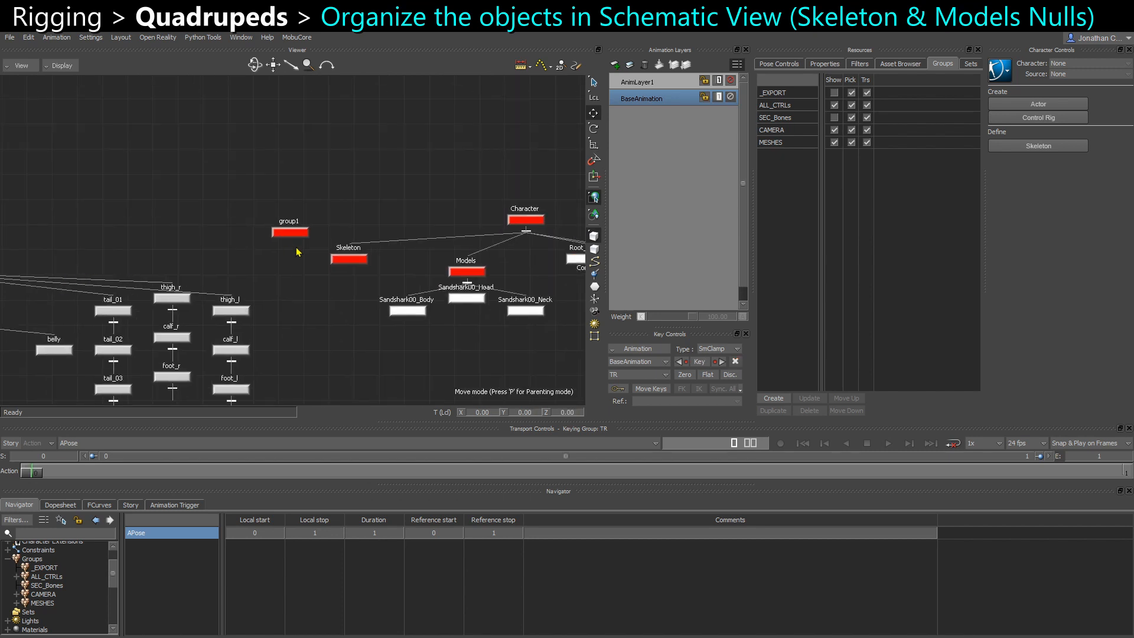
right_click(342, 258)
left_click(367, 256)
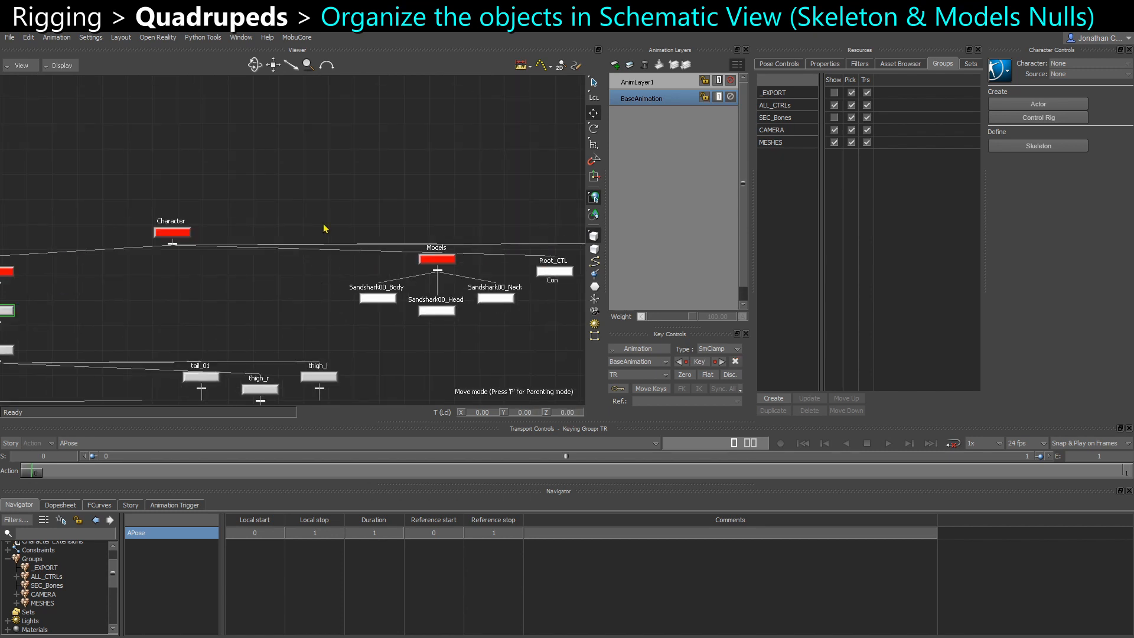
left_click(237, 210)
Examine the Root_CTL and SM_Ground nodes by selecting each in the schematic and viewing it in the 3D scene
scroll(238, 210, "down", 2)
left_click_drag(237, 214, 106, 216, "shift")
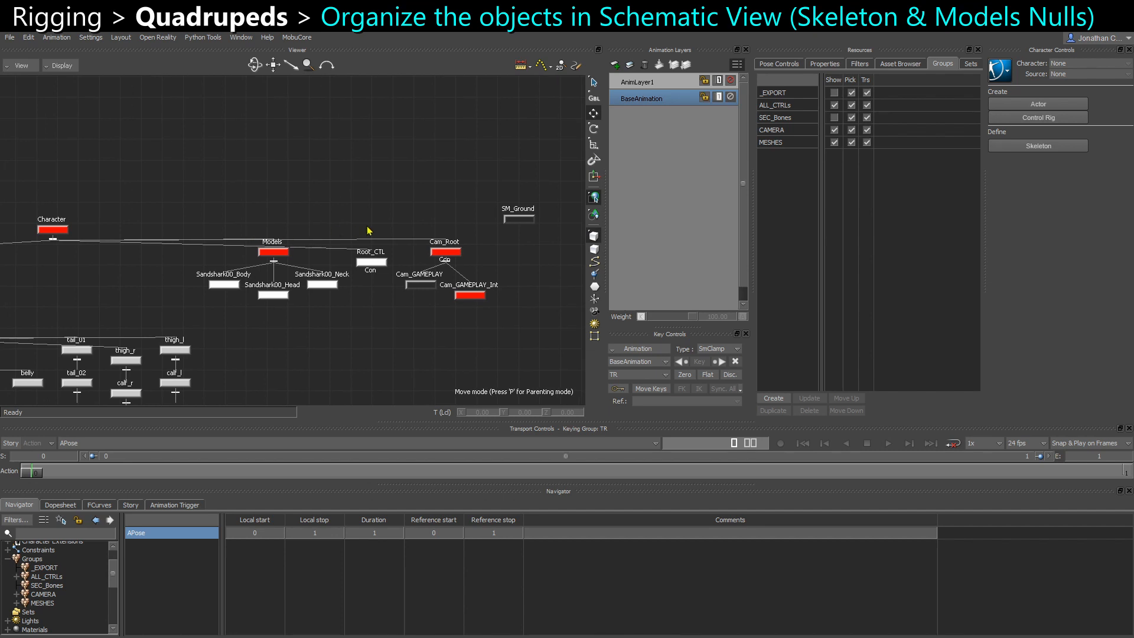
mouse_move(241, 244)
left_mouse_down("shift")
mouse_move(578, 222)
mouse_move(247, 229)
left_mouse_up("shift")
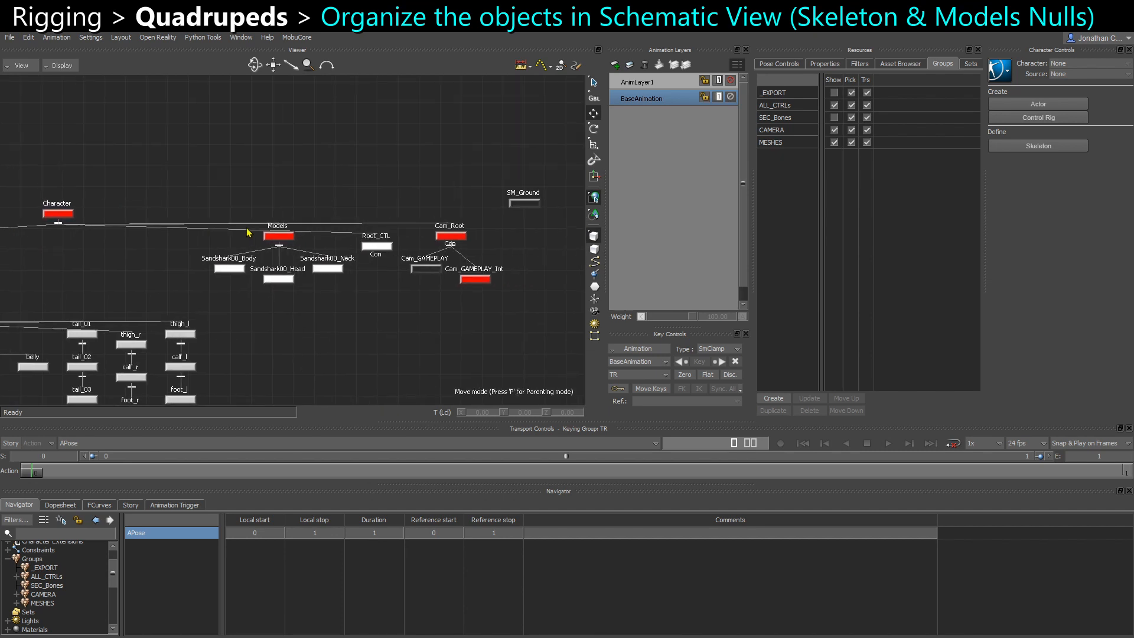
scroll(418, 236, "up", 2)
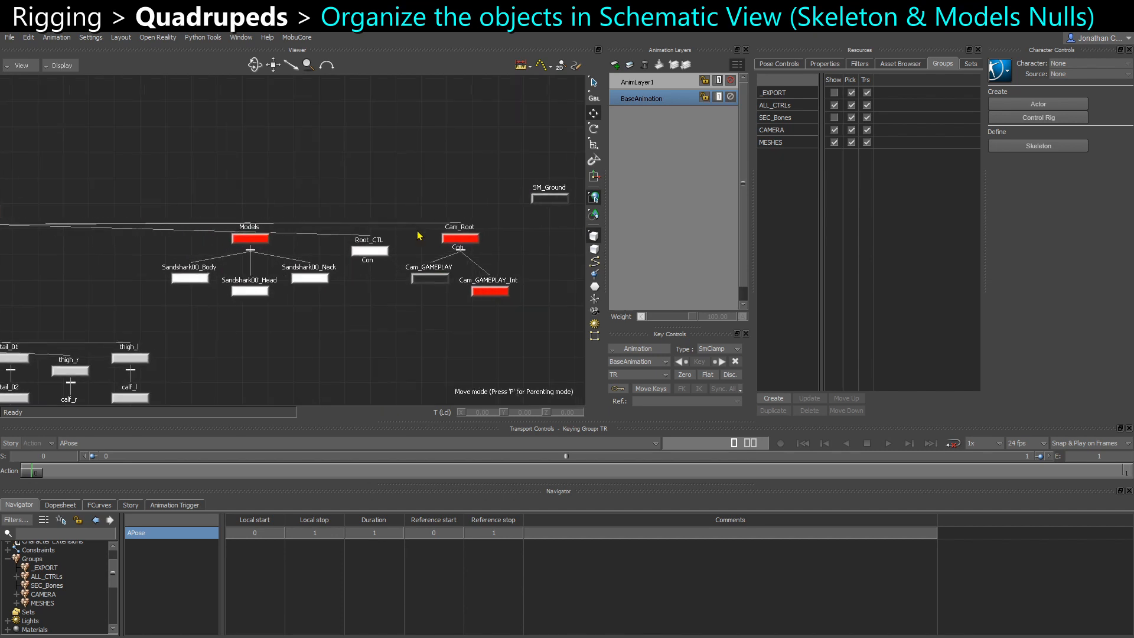
left_click_drag(368, 221, 395, 294)
key("ctrl+e")
key("ctrl+w")
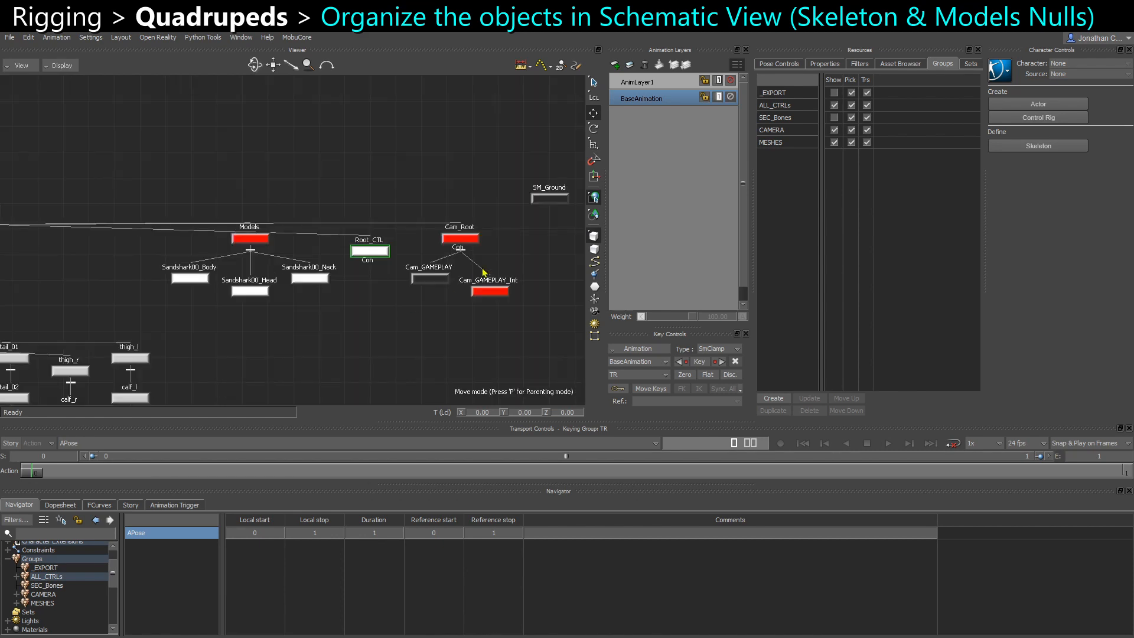
left_click_drag(538, 163, 566, 220)
key("ctrl+e")
left_click_drag(443, 254, 355, 267, "ctrl+shift")
key("ctrl+w")
Select the Cam_Root camera nodes and examine the creature through the Cam_GAMEPLAY camera before returning to the schematic
left_click_drag(423, 321, 502, 229)
key("ctrl+e")
key("ctrl+p")
left_click_drag(365, 329, 283, 342, "ctrl+shift")
left_click(381, 323)
left_click_drag(408, 324, 422, 321)
left_click(474, 347)
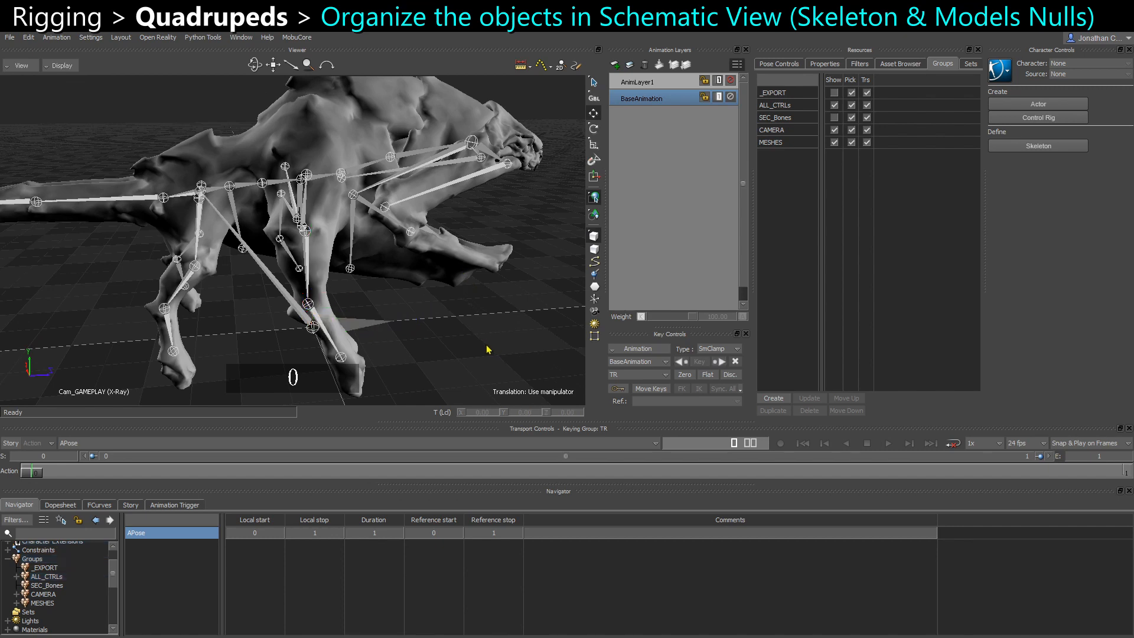
key("ctrl+e")
key("ctrl+w")
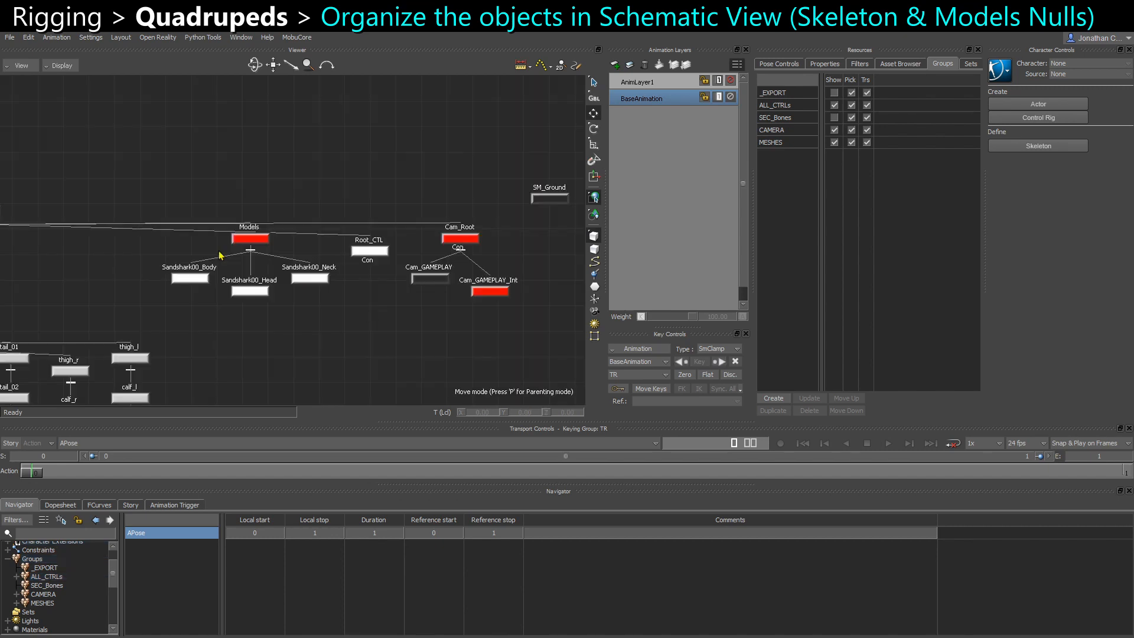
Rename the top Character null to MyQuad
left_click_drag(156, 248, 502, 245, "shift")
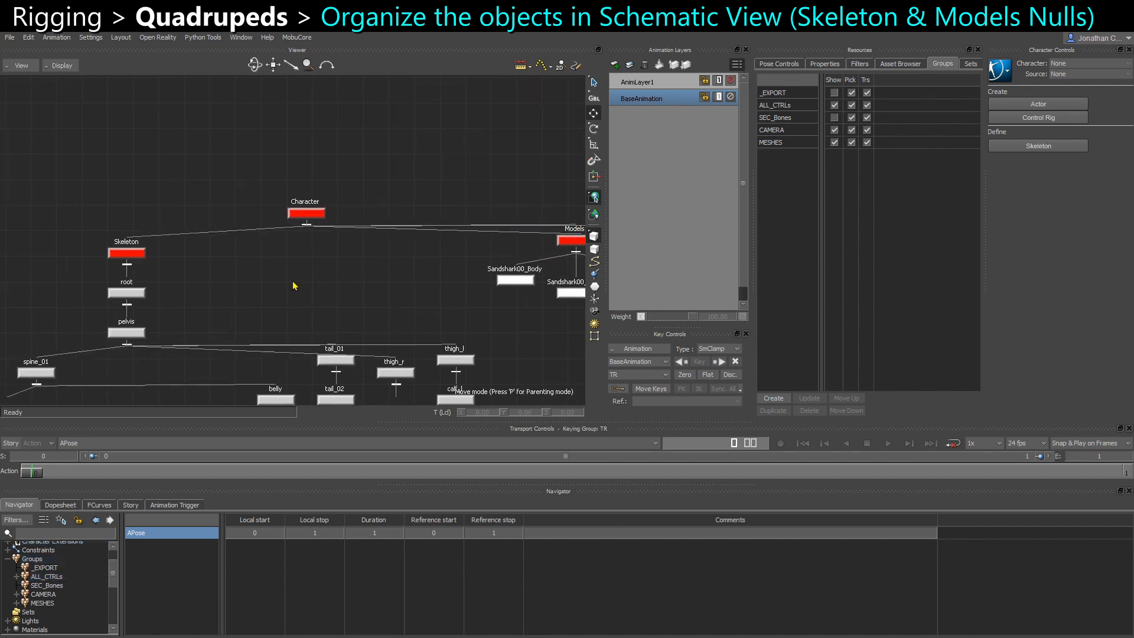
left_click_drag(282, 221, 302, 233, "ctrl")
right_click(308, 216)
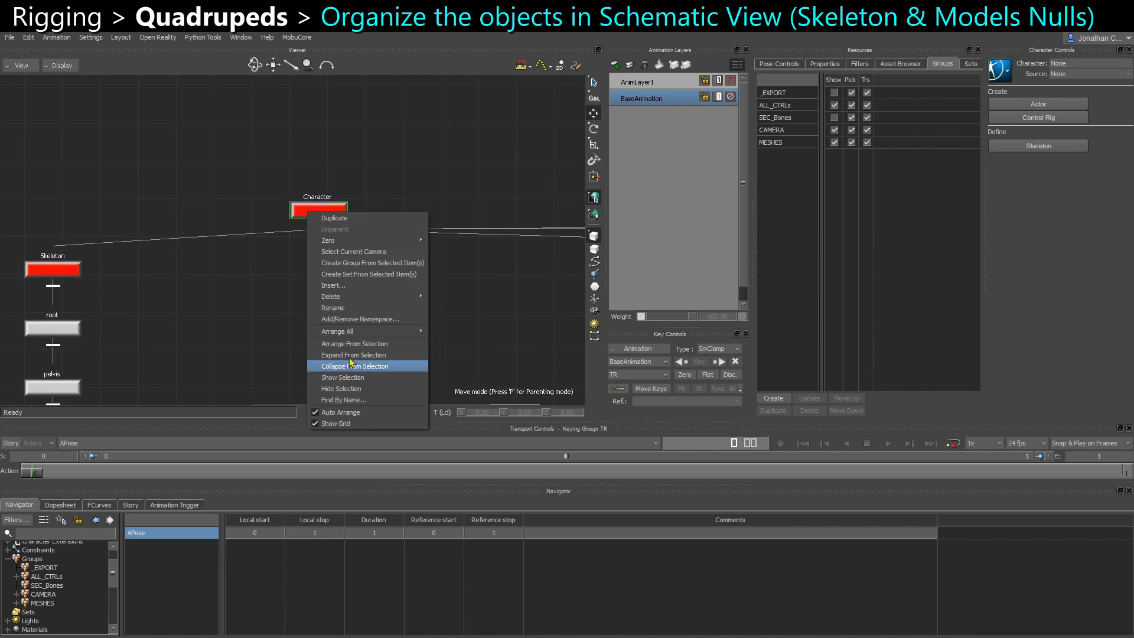
left_click(344, 307)
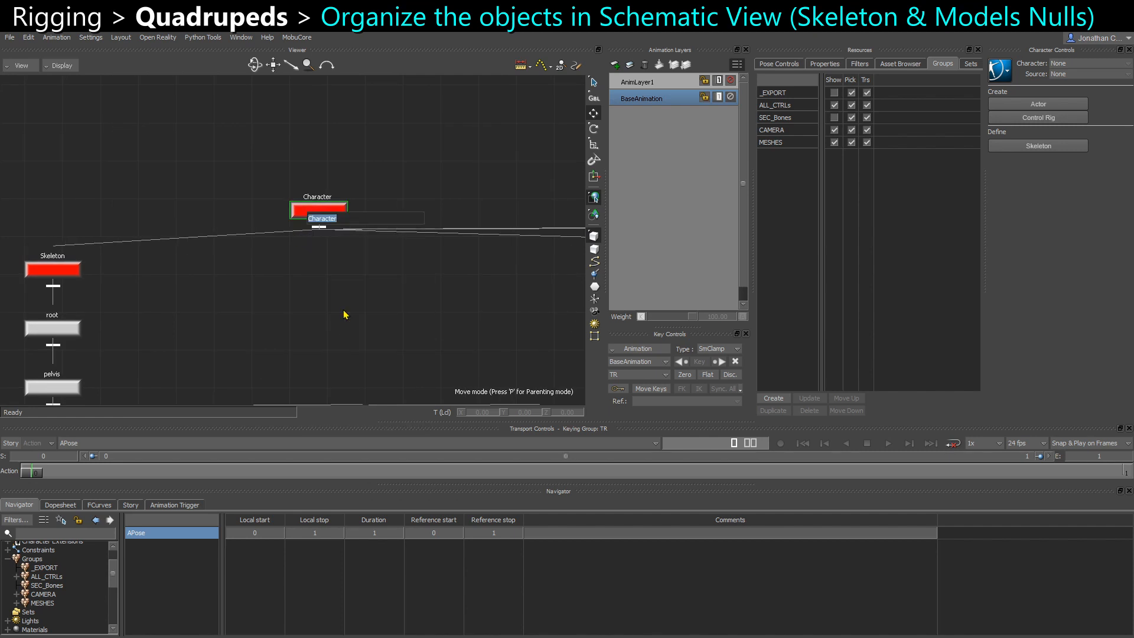
type("MyQuad")
key("ctrl+a")
key("Return")
left_click(362, 330)
left_click(337, 210)
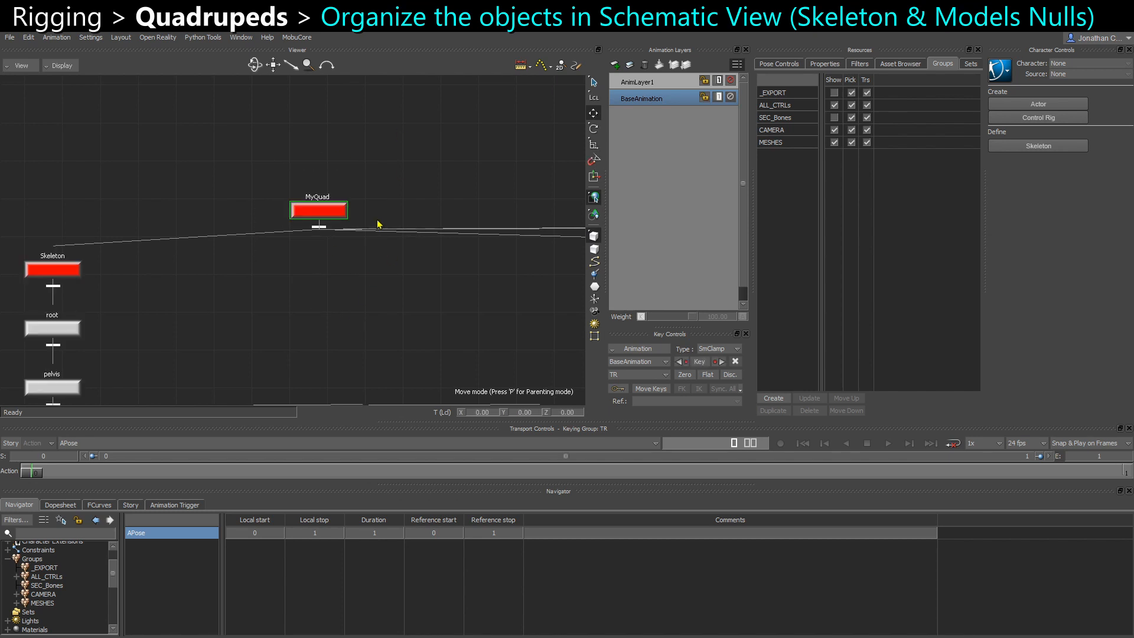
scroll(312, 300, "down", 5)
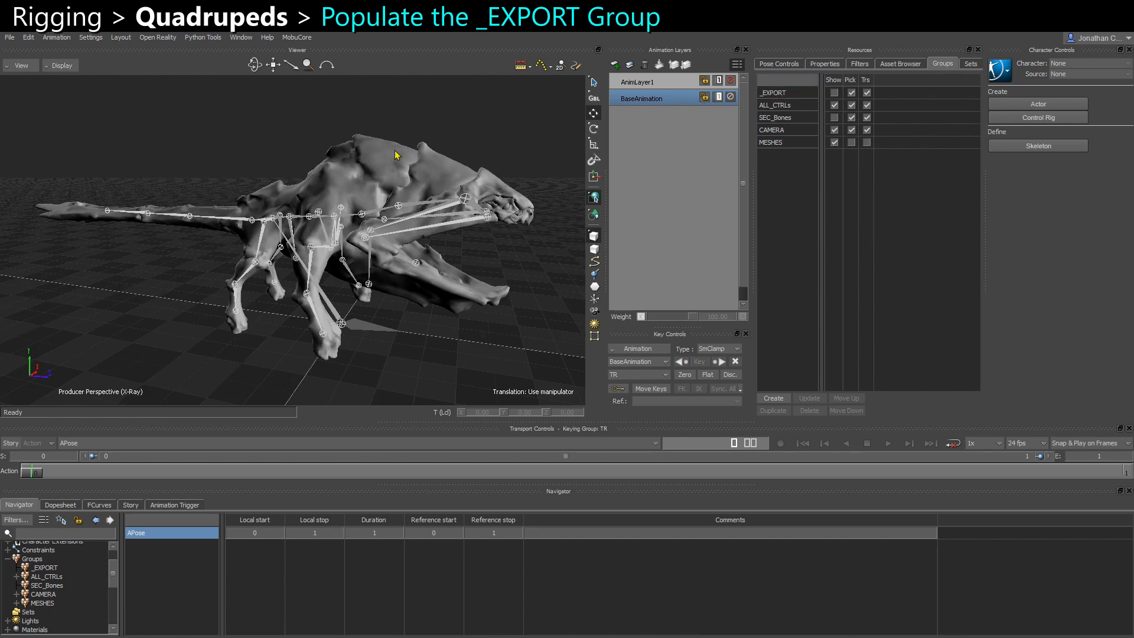
Select the root bone together with every bone below it in the schematic view
key("ctrl+w")
left_click_drag(374, 276, 346, 270, "ctrl")
left_click_drag(346, 270, 346, 231, "shift")
left_click_drag(329, 208, 284, 338, "ctrl")
double_click(316, 228)
left_click_drag(283, 338, 318, 309, "shift")
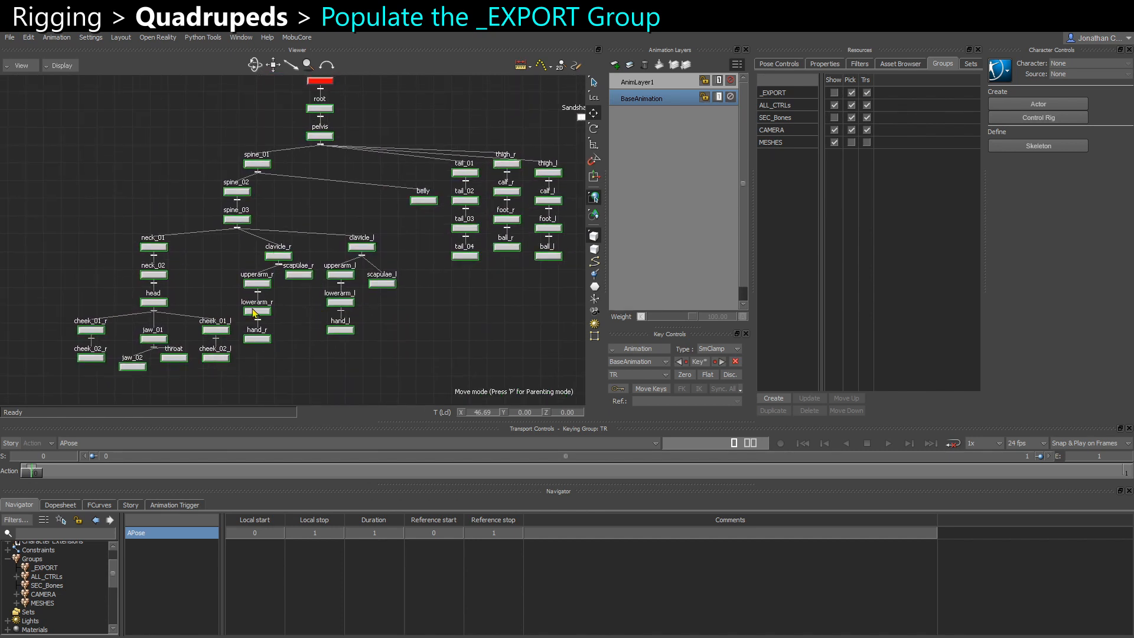
scroll(346, 268, "down", 4)
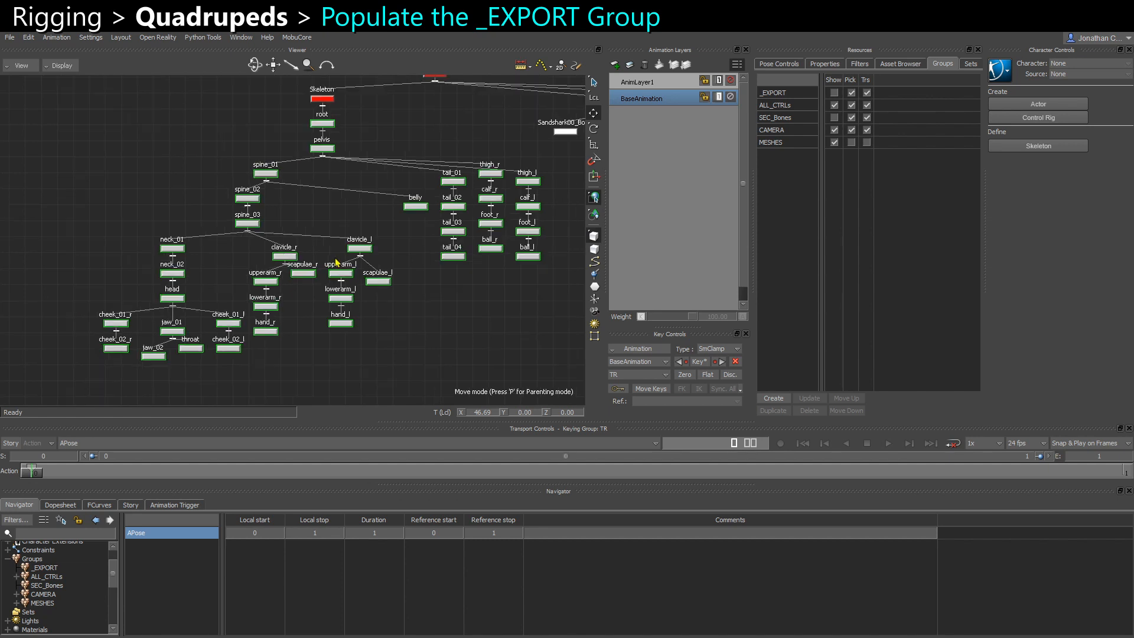
scroll(350, 271, "up", 3)
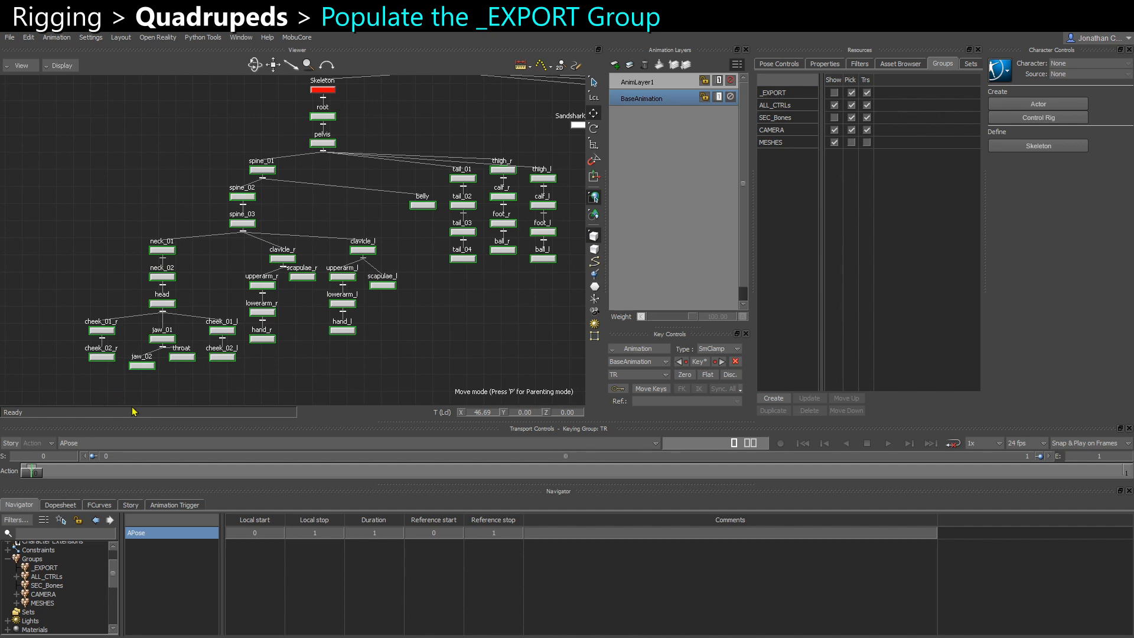
scroll(53, 582, "up", 2)
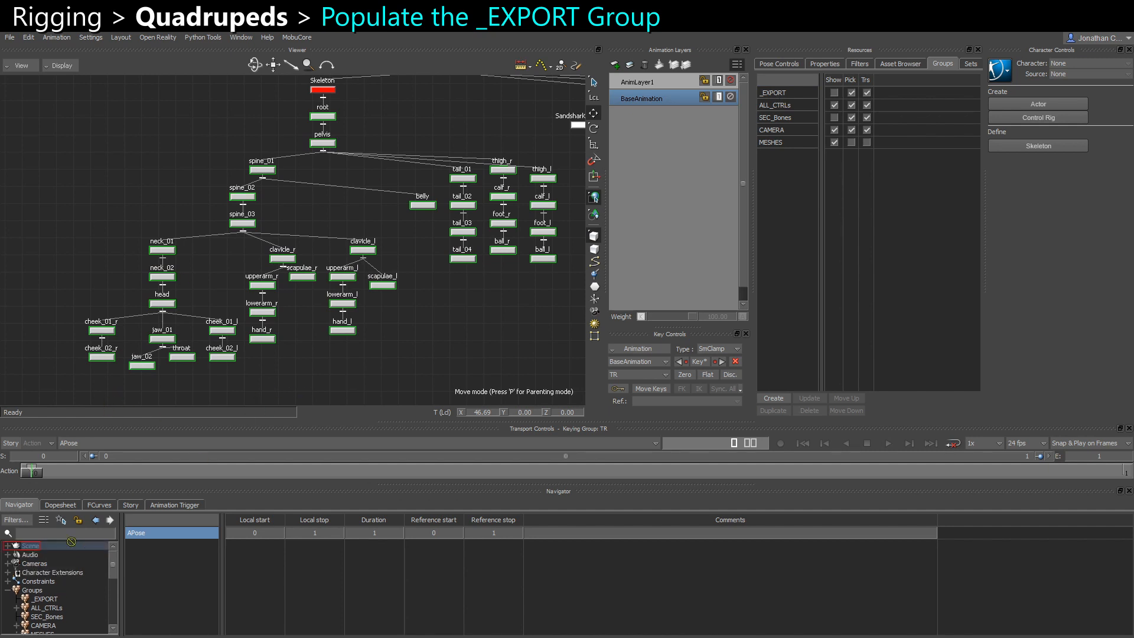
Update the _EXPORT group with the root bone and its full hierarchy, enable Show for the group, and deselect the bones
left_click(47, 599)
mouse_move(54, 603)
left_mouse_down()
mouse_move(313, 391)
mouse_move(294, 383)
left_mouse_up()
left_click(781, 95)
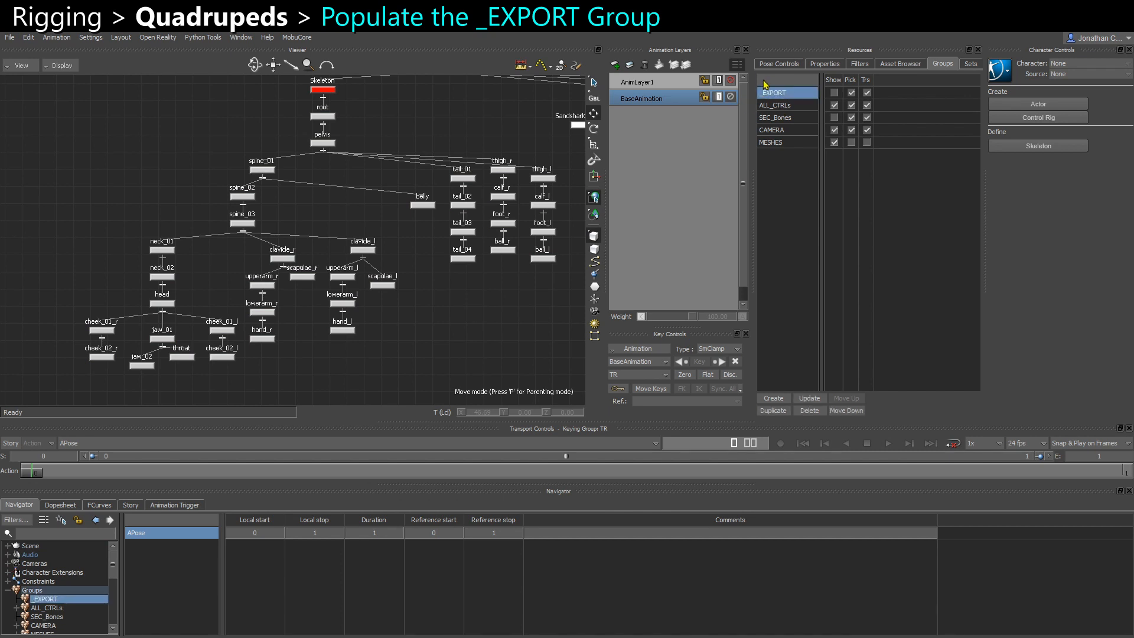
double_click(328, 119)
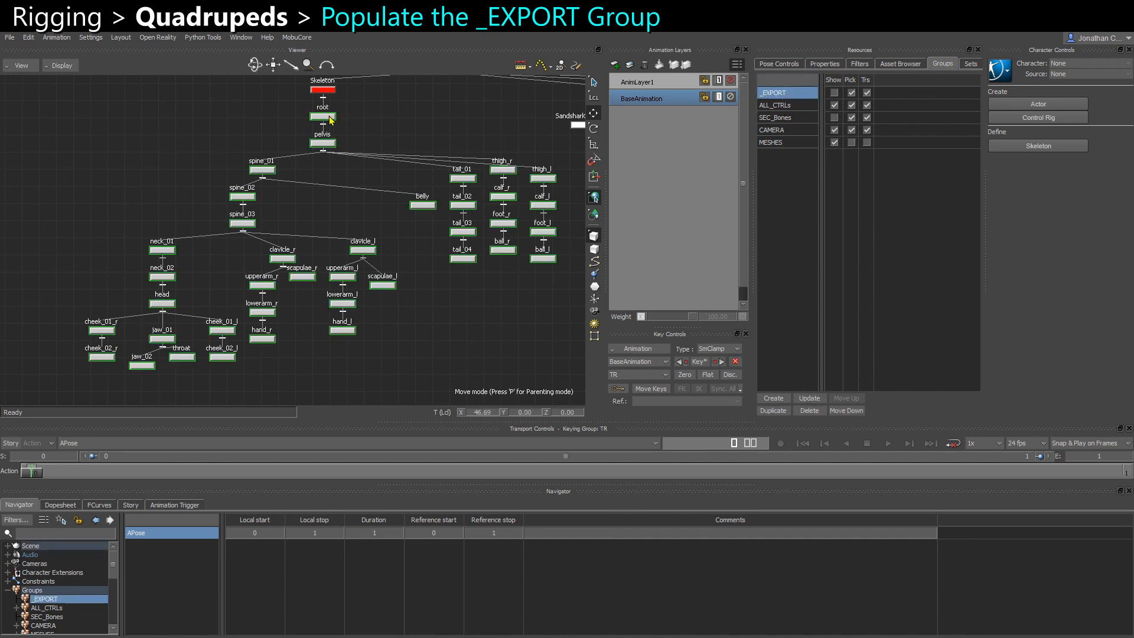
left_click(815, 398)
left_click_drag(493, 315, 498, 344)
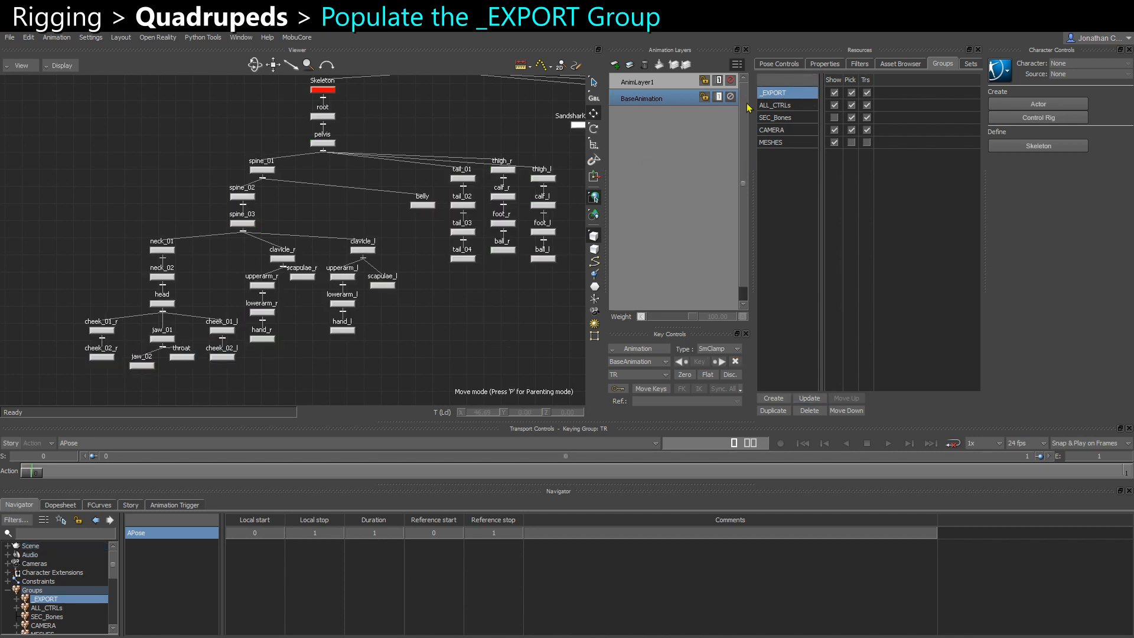
Check which nodes the ALL_CTRLs and _EXPORT groups select, then clear the selection
left_click(777, 104)
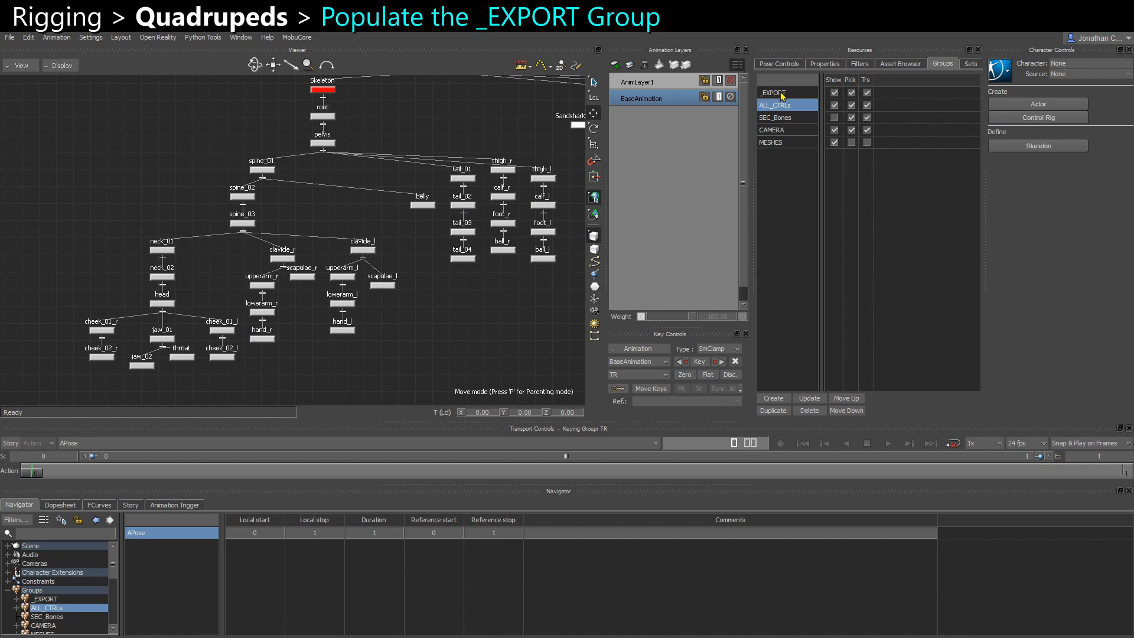
left_click(787, 95)
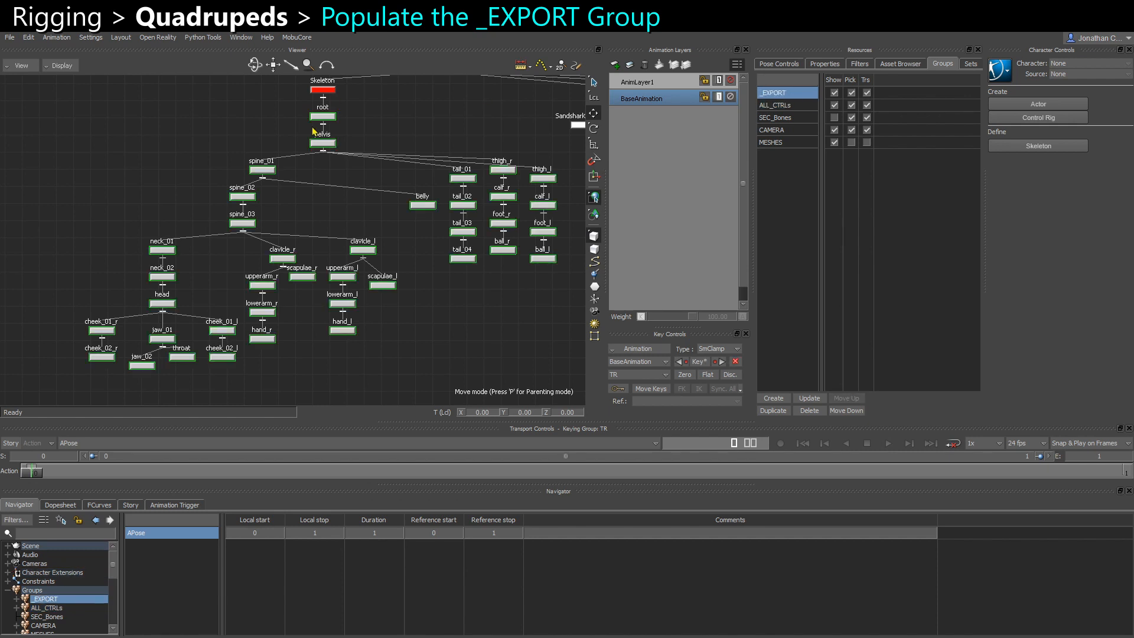
left_click(447, 364)
scroll(428, 359, "down", 3)
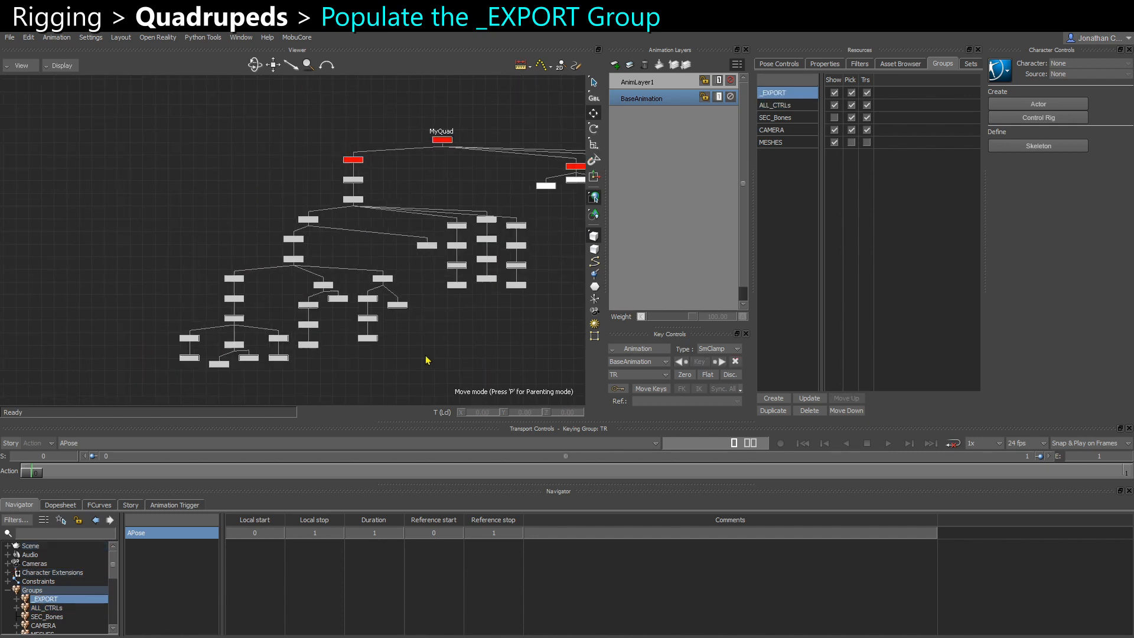
Select the _EXPORT group's bones in the 3D view and locate the Save Selection command, then deselect without exporting
key("ctrl+e")
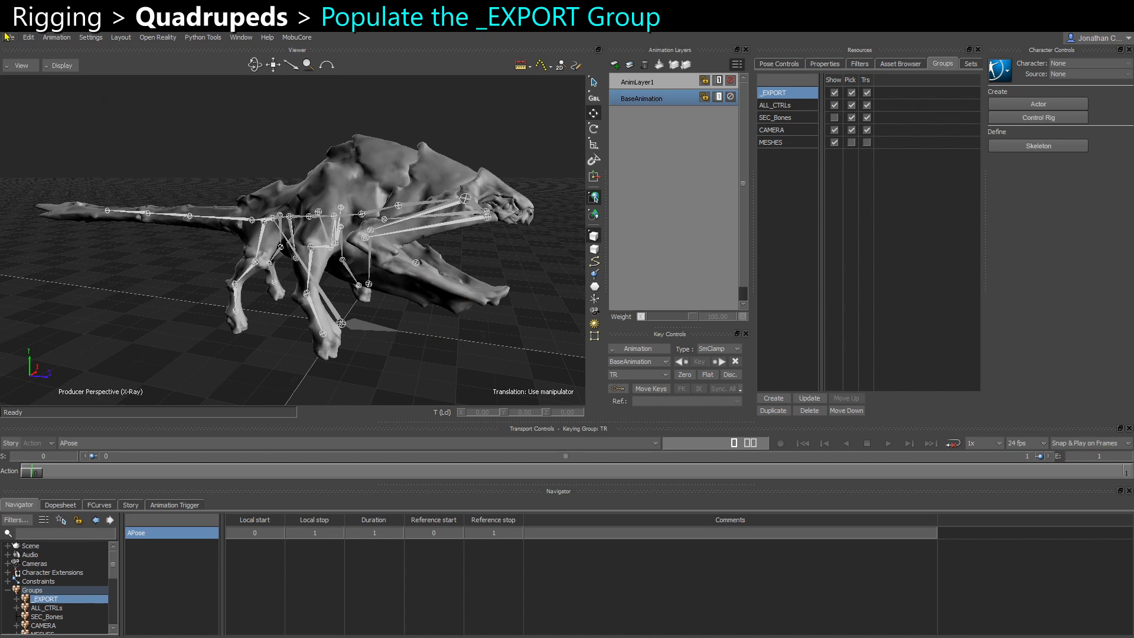
left_click(13, 39)
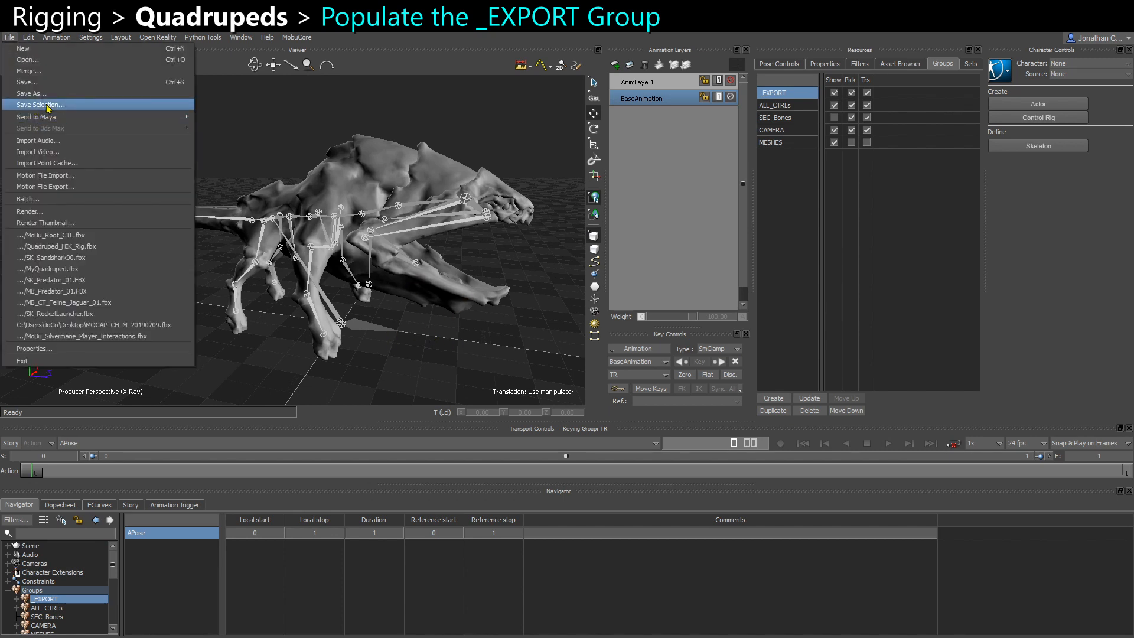
key("Escape")
left_click(792, 93)
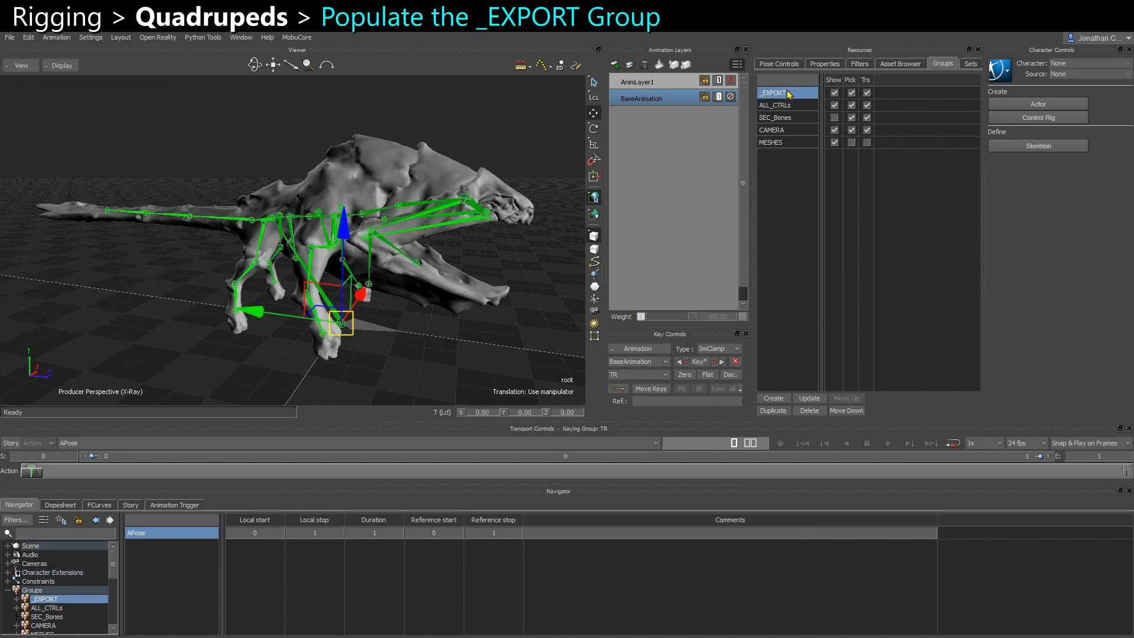
left_click(12, 39)
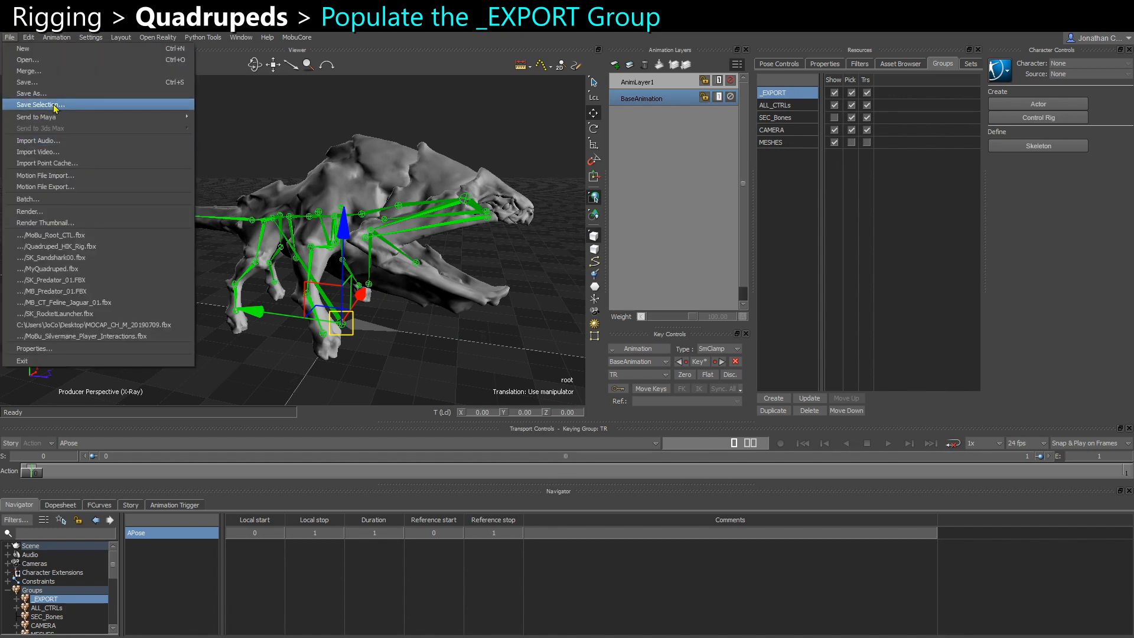
left_click(327, 142)
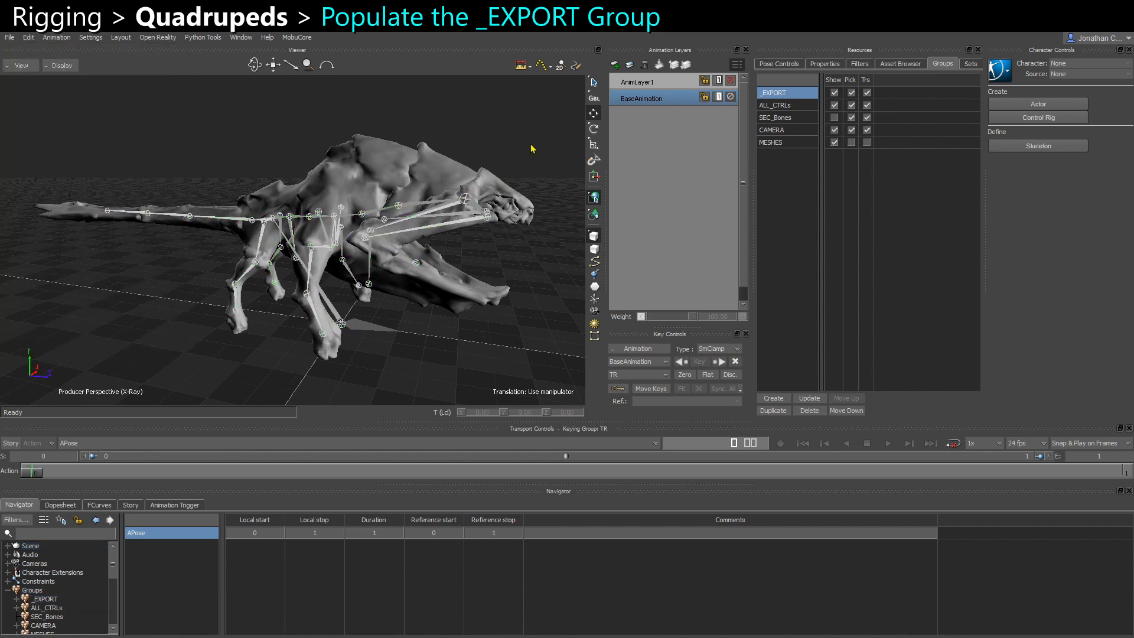
Make TPose the current take
left_click_drag(531, 149, 505, 152, "ctrl+shift")
left_click_drag(487, 326, 486, 358)
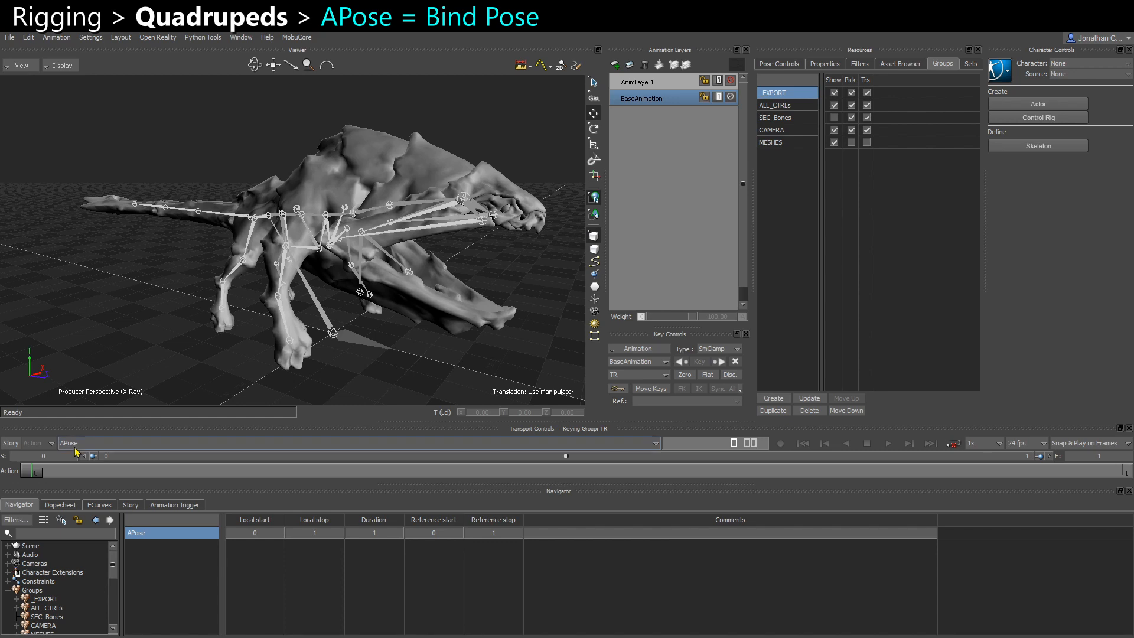
left_click(74, 445)
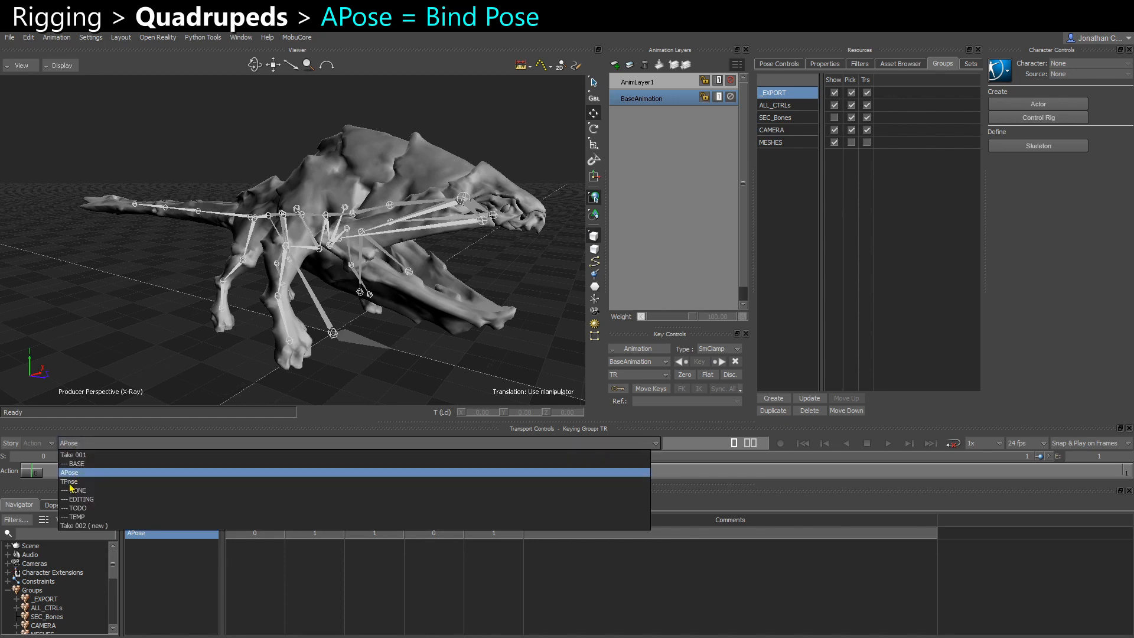
left_click(69, 472)
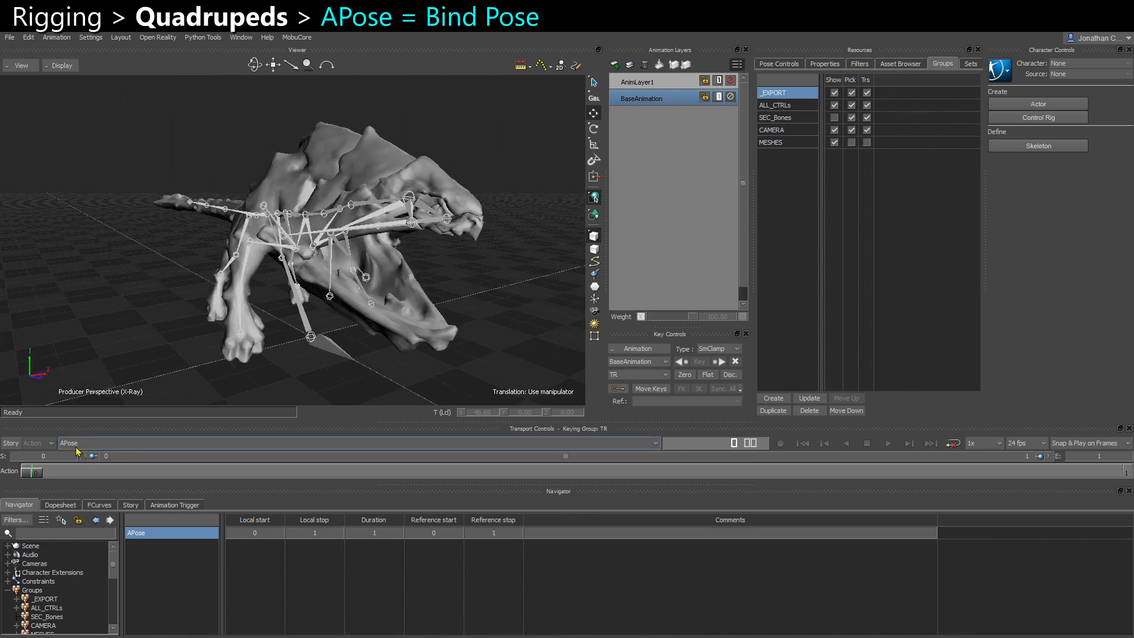
left_click(75, 445)
left_click(80, 482)
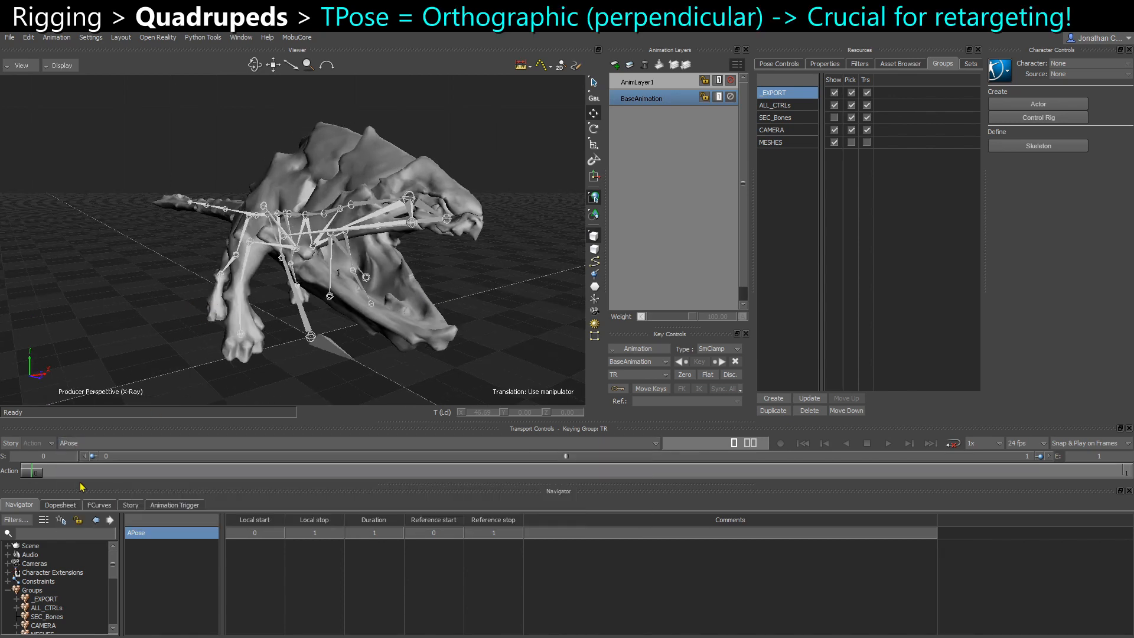
left_click_drag(166, 265, 168, 261, "ctrl+shift")
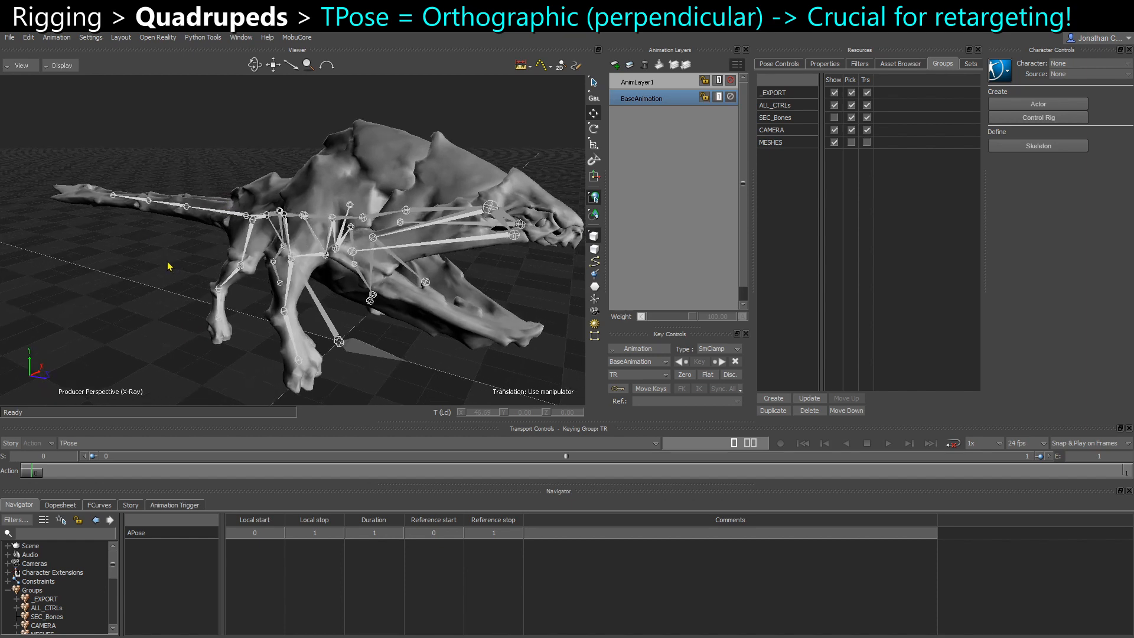
scroll(169, 262, "down", 2)
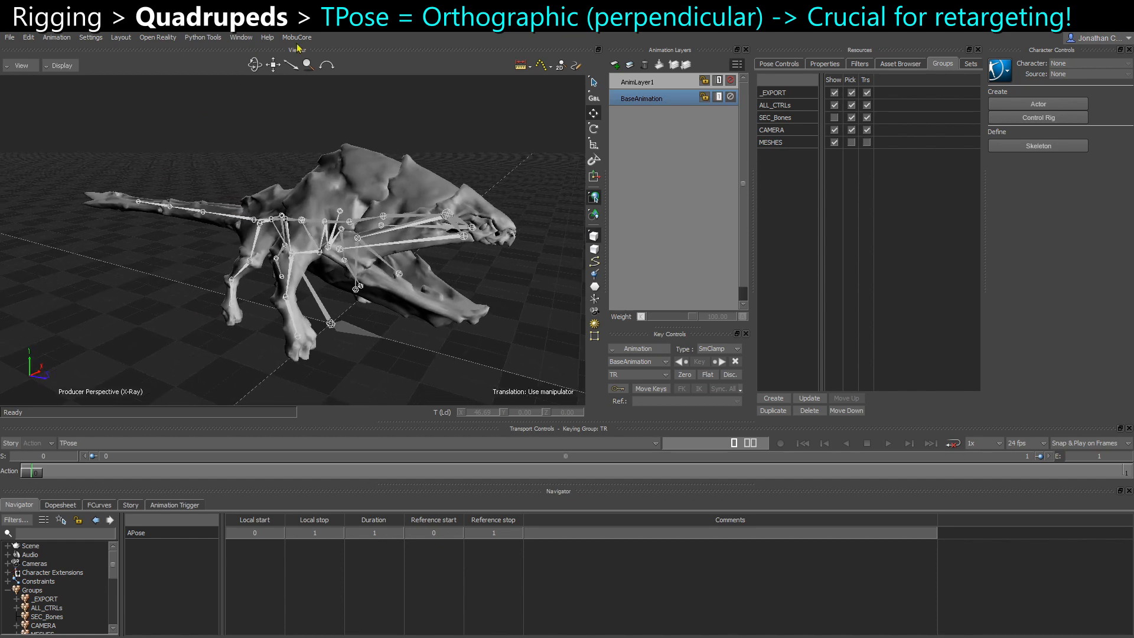
Sketch an A-pose stick figure over the viewer with the pen tool, label it A, and add an arrow beside it
left_click(77, 24)
left_click(34, 131)
scroll(333, 218, "down", 3)
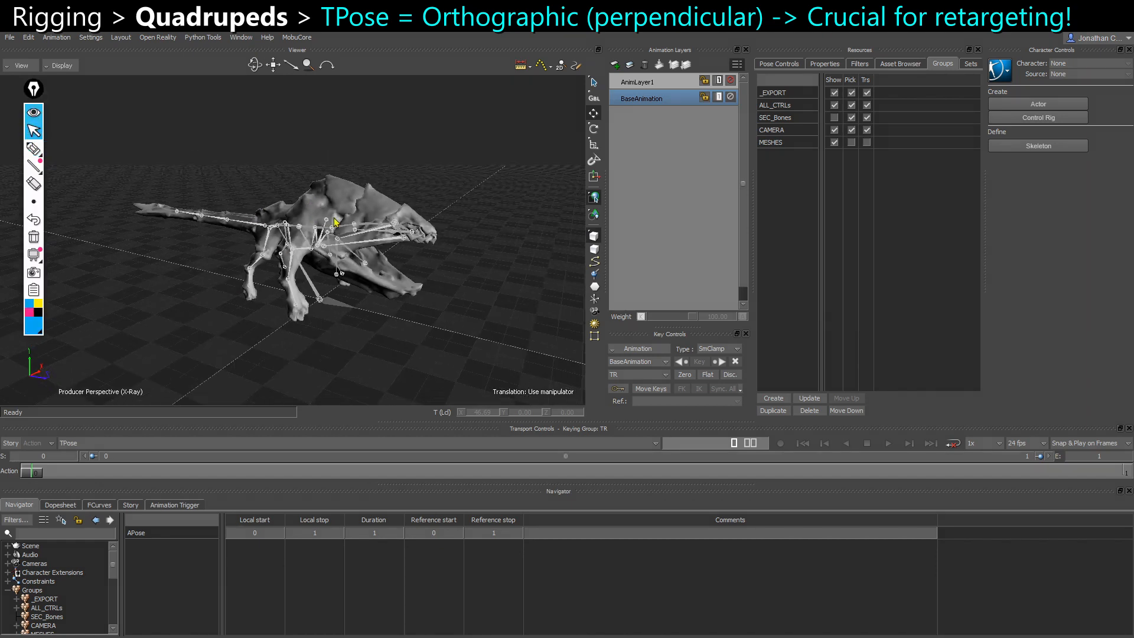
mouse_move(334, 222)
left_mouse_down("shift")
mouse_move(334, 271)
mouse_move(393, 251)
left_mouse_up("shift")
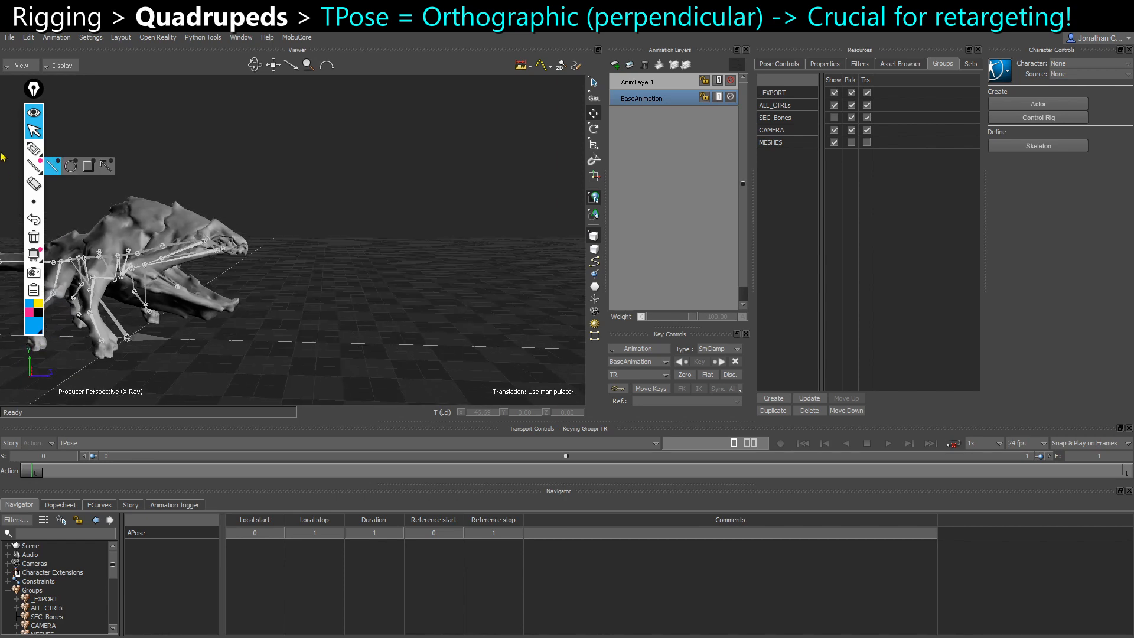
left_click(34, 149)
mouse_move(307, 118)
left_mouse_down()
mouse_move(288, 121)
mouse_move(303, 129)
mouse_move(294, 171)
mouse_move(269, 198)
left_mouse_up()
left_click_drag(294, 169, 322, 192)
mouse_move(294, 136)
left_mouse_down()
mouse_move(324, 150)
mouse_move(258, 145)
left_mouse_up()
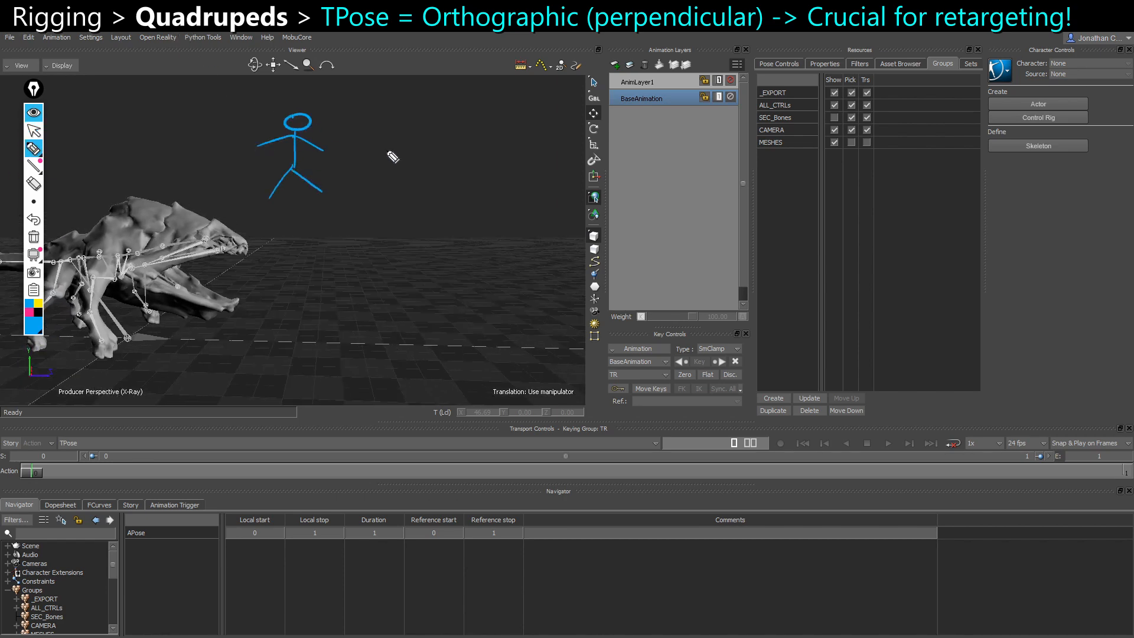
mouse_move(351, 165)
left_mouse_down()
mouse_move(403, 164)
mouse_move(390, 170)
left_mouse_up()
mouse_move(278, 226)
left_mouse_down()
mouse_move(301, 226)
mouse_move(297, 216)
left_mouse_up()
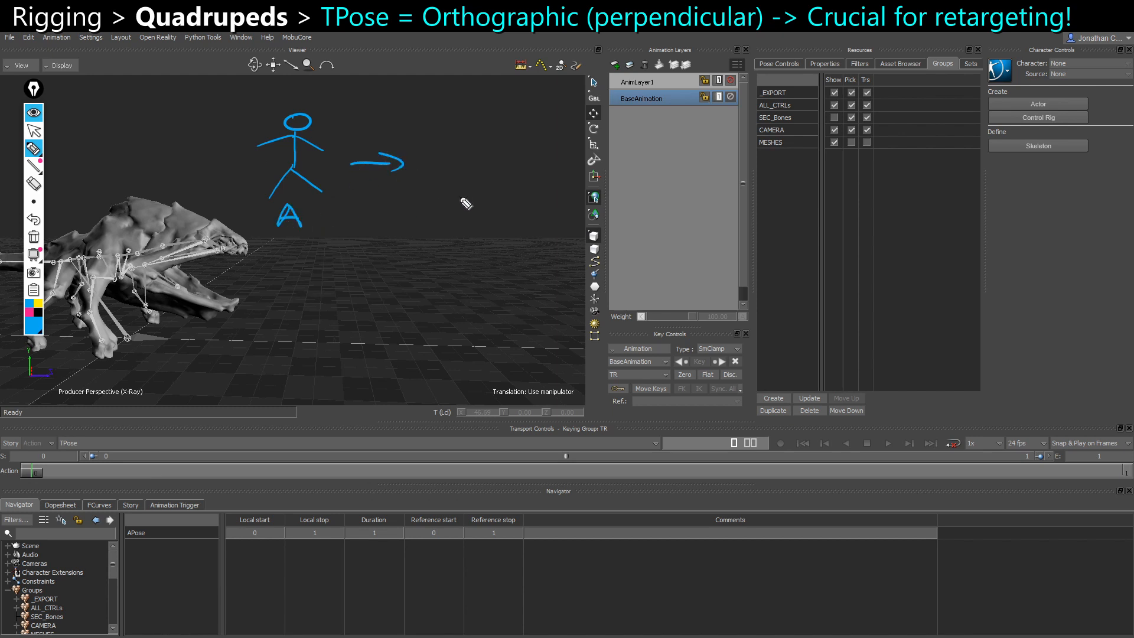
Sketch a T-pose stick figure after the arrow, label it T, and add two arrows pointing at it
mouse_move(482, 210)
left_mouse_down()
mouse_move(485, 226)
mouse_move(490, 207)
left_mouse_up()
mouse_move(464, 158)
left_mouse_down()
mouse_move(463, 186)
mouse_move(466, 121)
mouse_move(430, 126)
left_mouse_up()
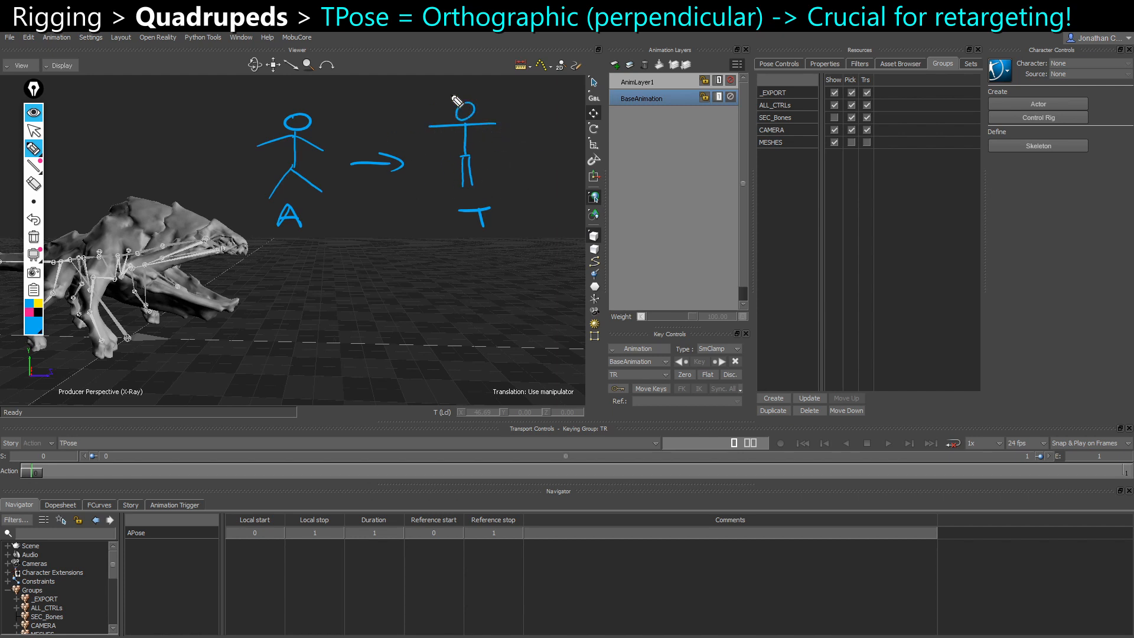
left_click_drag(554, 71, 519, 91)
mouse_move(524, 81)
left_mouse_down()
mouse_move(518, 91)
mouse_move(539, 88)
left_mouse_up()
left_click_drag(488, 49, 481, 76)
left_click_drag(471, 68, 480, 77)
Sketch another stick figure with lowered arms beside the A-pose figure and circle the T-pose figure
left_click_drag(195, 110, 160, 163)
mouse_move(184, 127)
left_mouse_down()
mouse_move(188, 153)
mouse_move(211, 154)
mouse_move(162, 190)
left_mouse_up()
left_click_drag(188, 159, 206, 188)
mouse_move(461, 86)
left_mouse_down()
mouse_move(511, 108)
mouse_move(446, 78)
left_mouse_up()
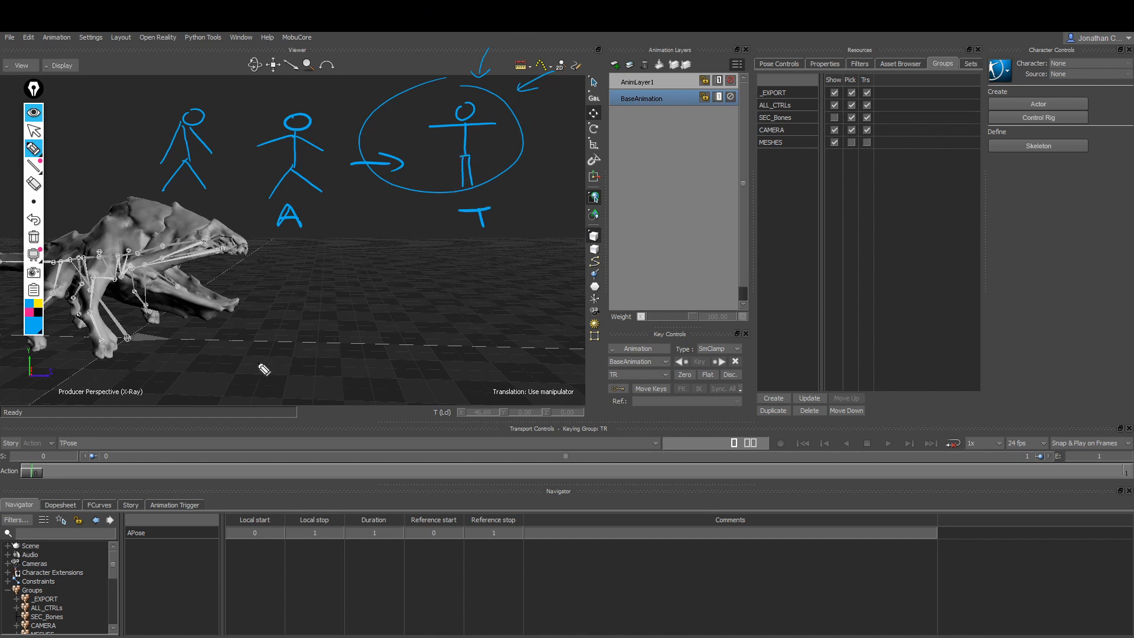
Sketch five four-legged stick figures in varied stances beneath the human figures and add a question mark
mouse_move(280, 338)
left_mouse_down()
mouse_move(260, 384)
mouse_move(307, 383)
left_mouse_up()
mouse_move(288, 345)
left_mouse_down()
mouse_move(301, 324)
mouse_move(254, 338)
mouse_move(246, 375)
left_mouse_up()
left_click_drag(263, 338, 278, 368)
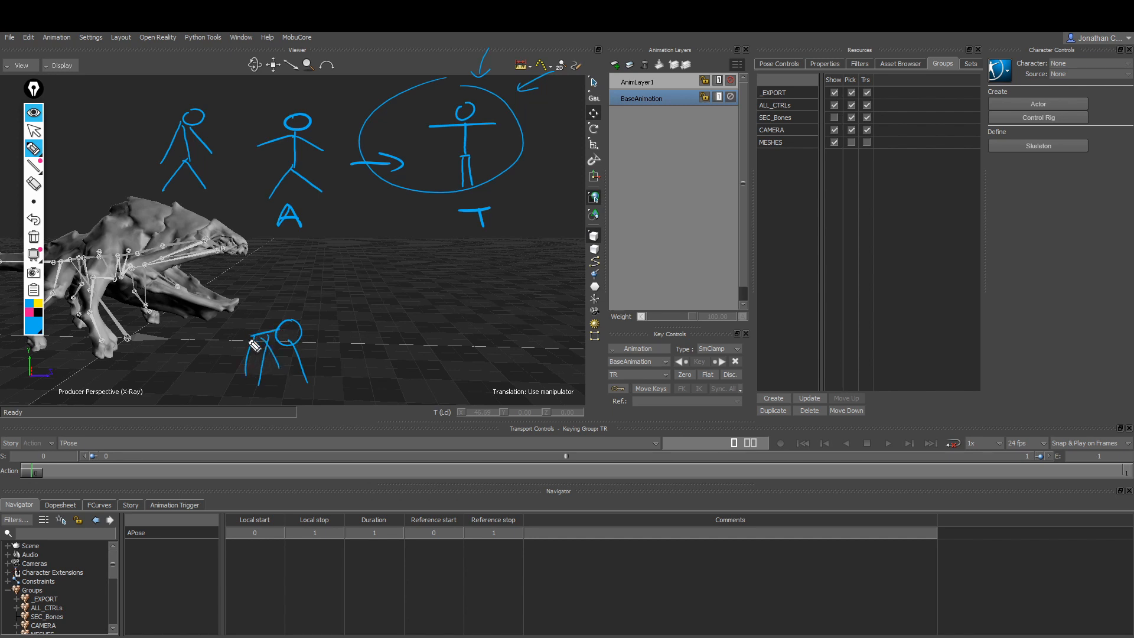
mouse_move(181, 345)
left_mouse_down()
mouse_move(182, 374)
mouse_move(203, 372)
mouse_move(210, 353)
mouse_move(145, 343)
mouse_move(134, 371)
left_mouse_up()
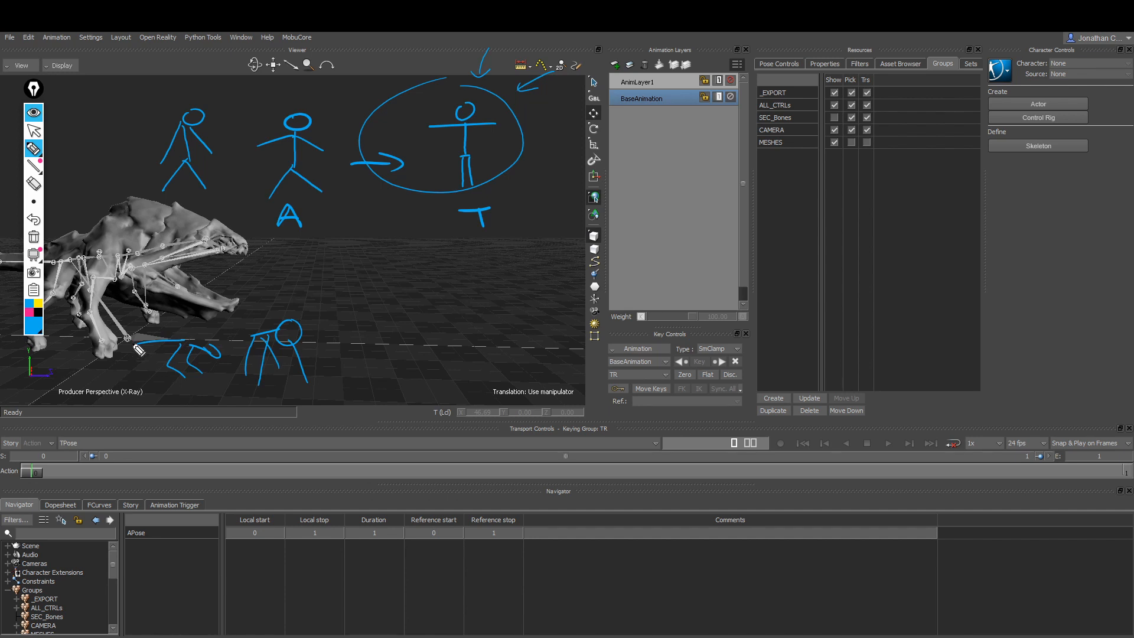
mouse_move(387, 306)
left_mouse_down()
mouse_move(368, 291)
mouse_move(341, 312)
mouse_move(361, 343)
left_mouse_up()
mouse_move(324, 327)
left_mouse_down()
mouse_move(324, 348)
mouse_move(334, 347)
mouse_move(302, 313)
left_mouse_up()
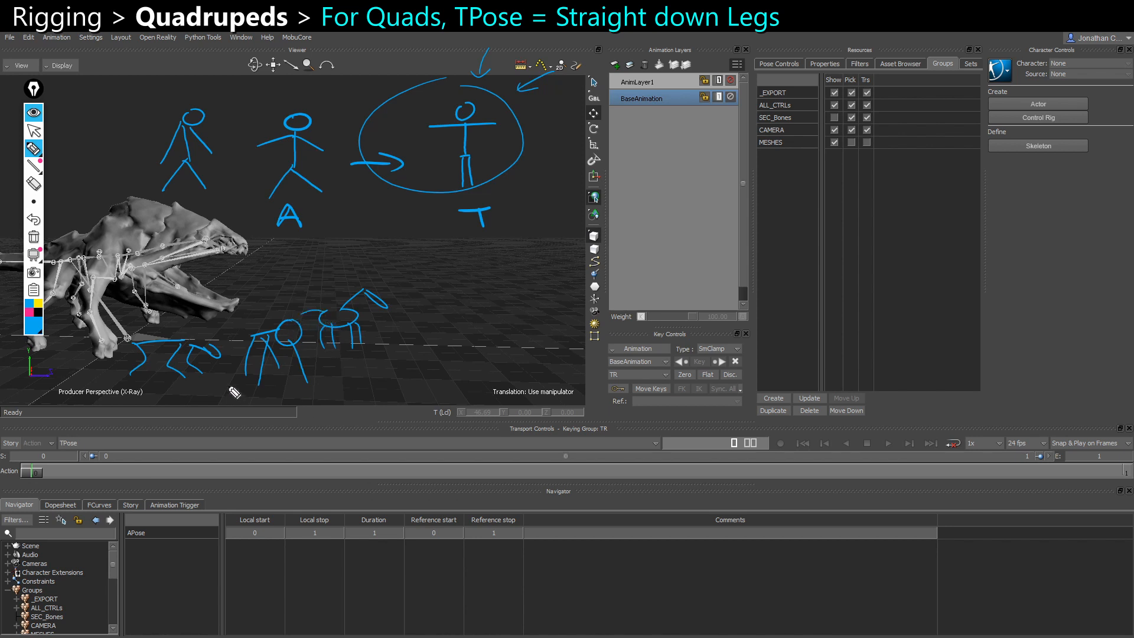
mouse_move(318, 420)
left_mouse_down()
mouse_move(279, 450)
mouse_move(349, 453)
mouse_move(324, 412)
mouse_move(278, 410)
mouse_move(256, 437)
mouse_move(304, 448)
left_mouse_up()
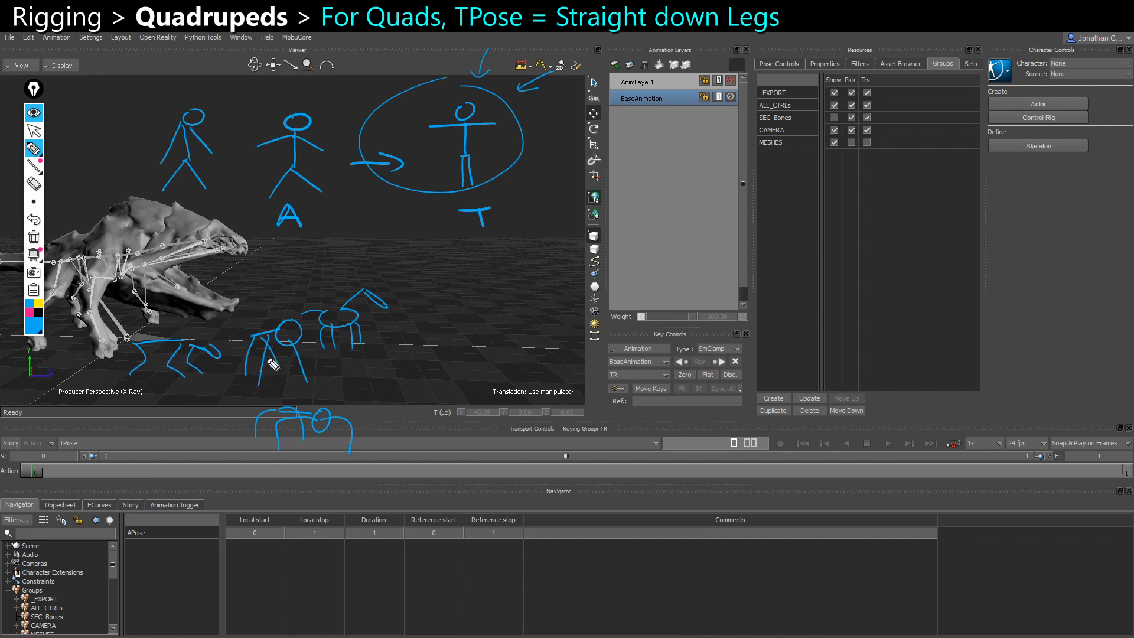
left_click_drag(163, 424, 181, 447)
left_click(184, 457)
mouse_move(461, 285)
left_mouse_down()
mouse_move(499, 284)
mouse_move(470, 296)
mouse_move(510, 270)
left_mouse_up()
left_click_drag(502, 279, 414, 289)
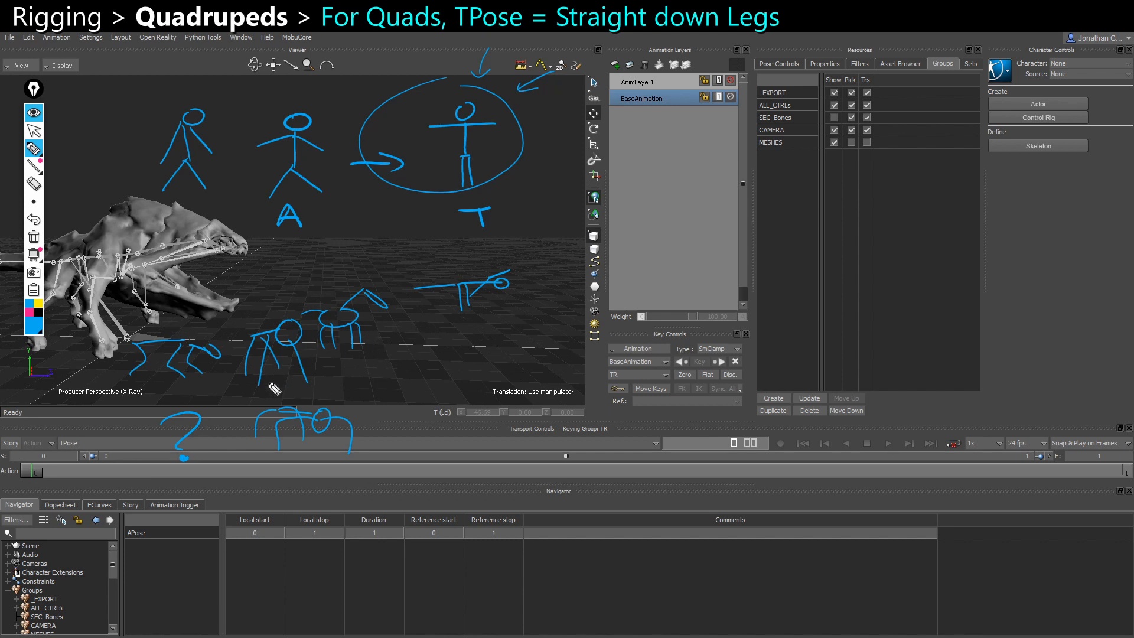
Write an A with an arrow leading to a Q, and sketch a quadruped with straight legs above the Q
mouse_move(258, 512)
left_mouse_down()
mouse_move(287, 509)
mouse_move(285, 496)
mouse_move(434, 486)
left_mouse_up()
left_click_drag(384, 481, 426, 501)
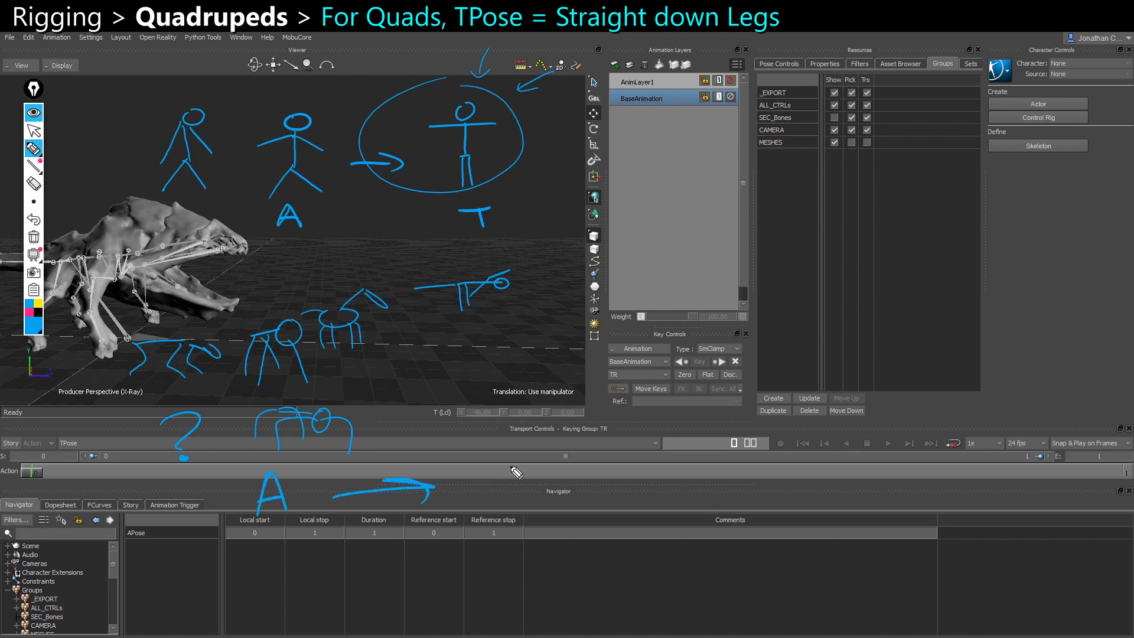
left_click_drag(479, 453, 507, 492)
mouse_move(495, 348)
left_mouse_down()
mouse_move(500, 384)
mouse_move(509, 381)
mouse_move(501, 349)
mouse_move(452, 353)
mouse_move(460, 385)
mouse_move(473, 387)
mouse_move(419, 360)
left_mouse_up()
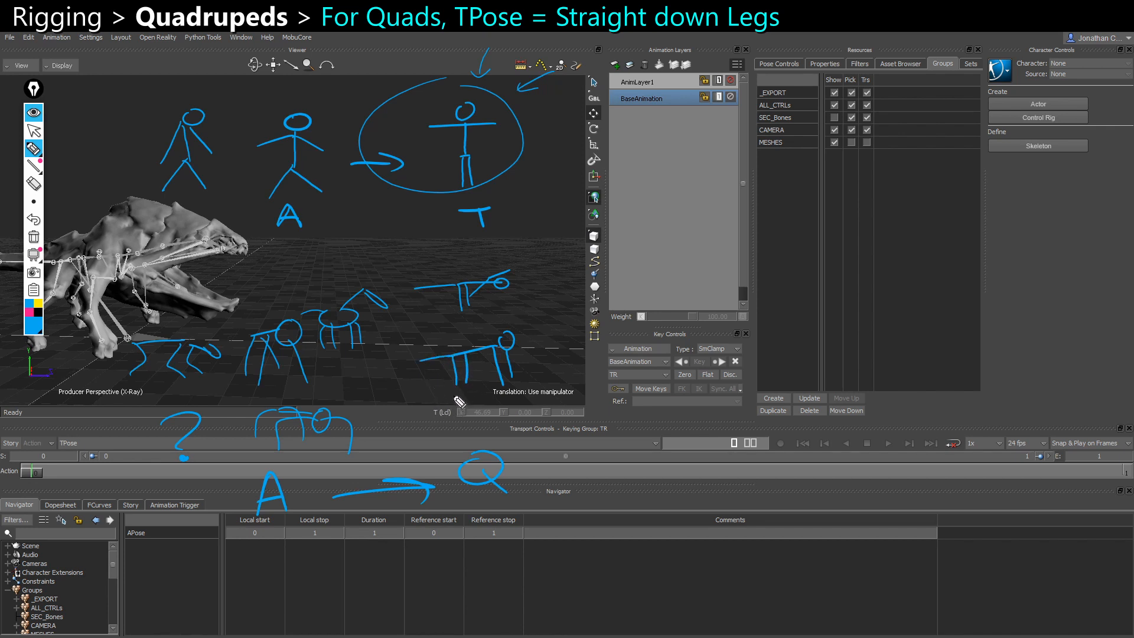
Mark the straight-legged quadruped with downward arrows at its legs and a circle, and hide all the pen drawings
left_click_drag(454, 395, 454, 414)
left_click_drag(450, 410, 476, 405)
left_click_drag(505, 393, 505, 411)
left_click_drag(497, 408, 522, 413)
left_click_drag(513, 406, 528, 405)
left_click_drag(440, 340, 425, 364)
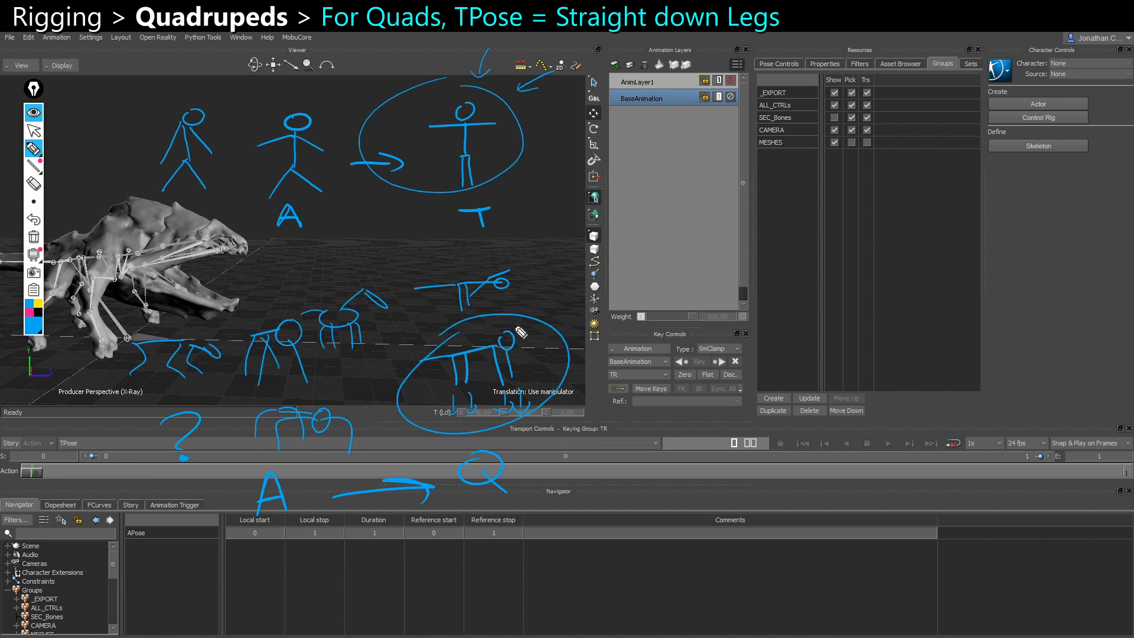
left_click(33, 112)
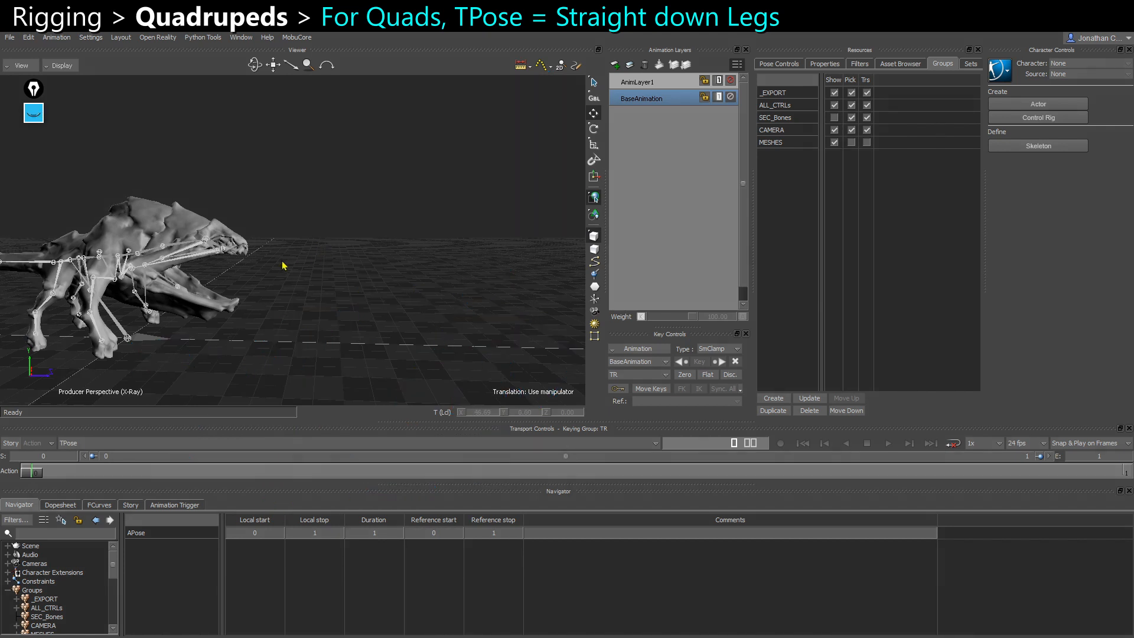
Rotate the upperarm_r bone roughly straight down under the body, to a global Z rotation of about 92 degrees
left_click_drag(220, 335, 215, 327, "alt")
middle_click_drag(215, 326, 317, 324, "alt")
right_click_drag(317, 324, 335, 325, "alt")
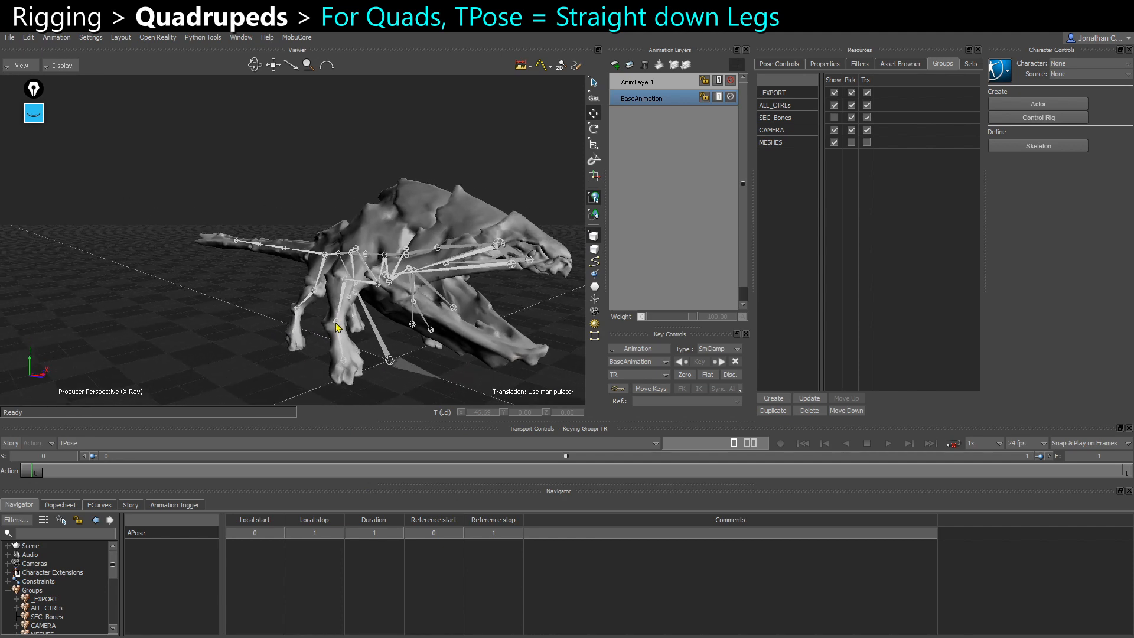
mouse_move(334, 324)
left_mouse_down("alt")
mouse_move(355, 356)
mouse_move(355, 315)
left_mouse_up("alt")
left_click(350, 325)
key("e")
key("l")
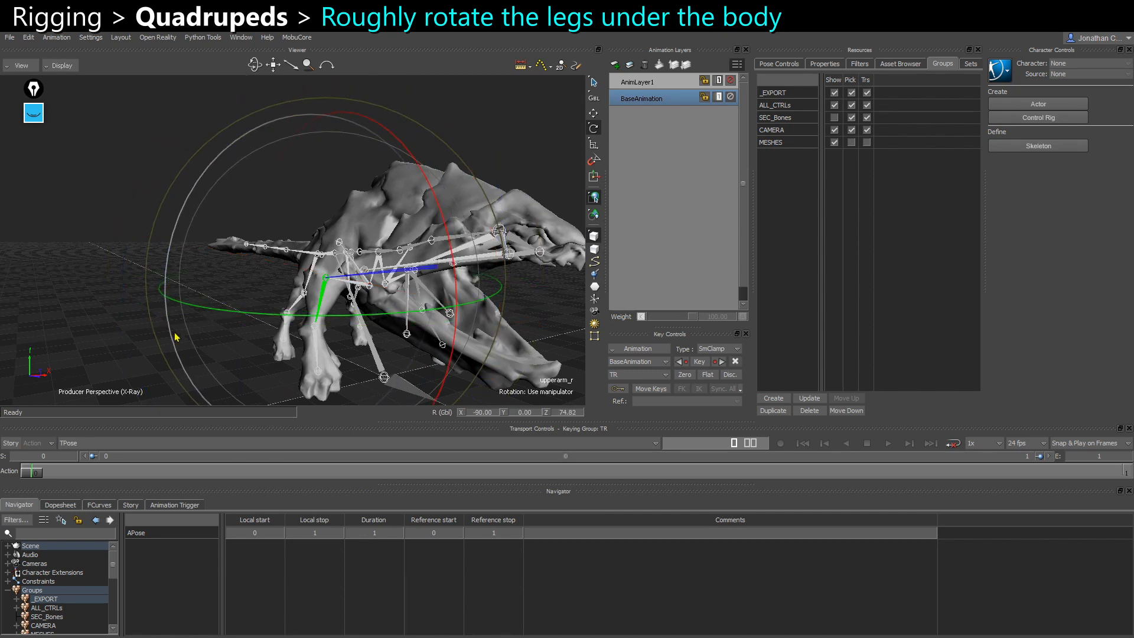
left_click_drag(176, 331, 175, 387)
left_click(472, 116)
Rotate the thigh_r bone so the right hind leg sits roughly straight beneath the body
left_click_drag(282, 272, 314, 276, "alt")
left_click(329, 285)
left_click_drag(201, 245, 203, 259)
left_click_drag(407, 277, 289, 287, "alt")
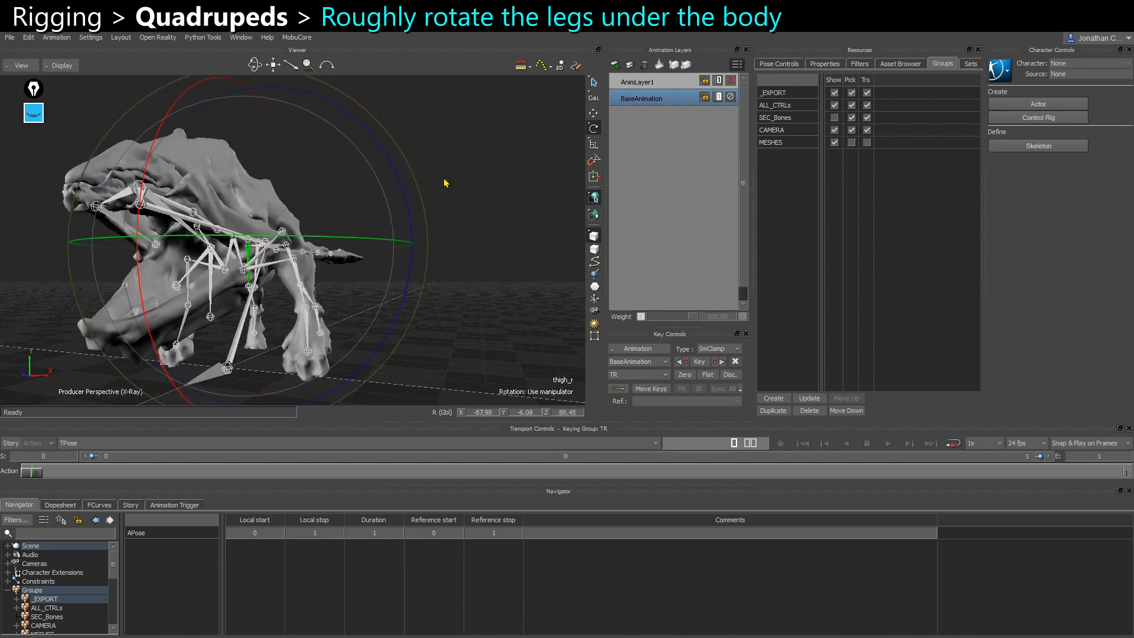
Rotate the upperarm_l bone so the left front leg points roughly straight down under the body
left_click(446, 184)
scroll(294, 267, "up", 2)
left_click(286, 246)
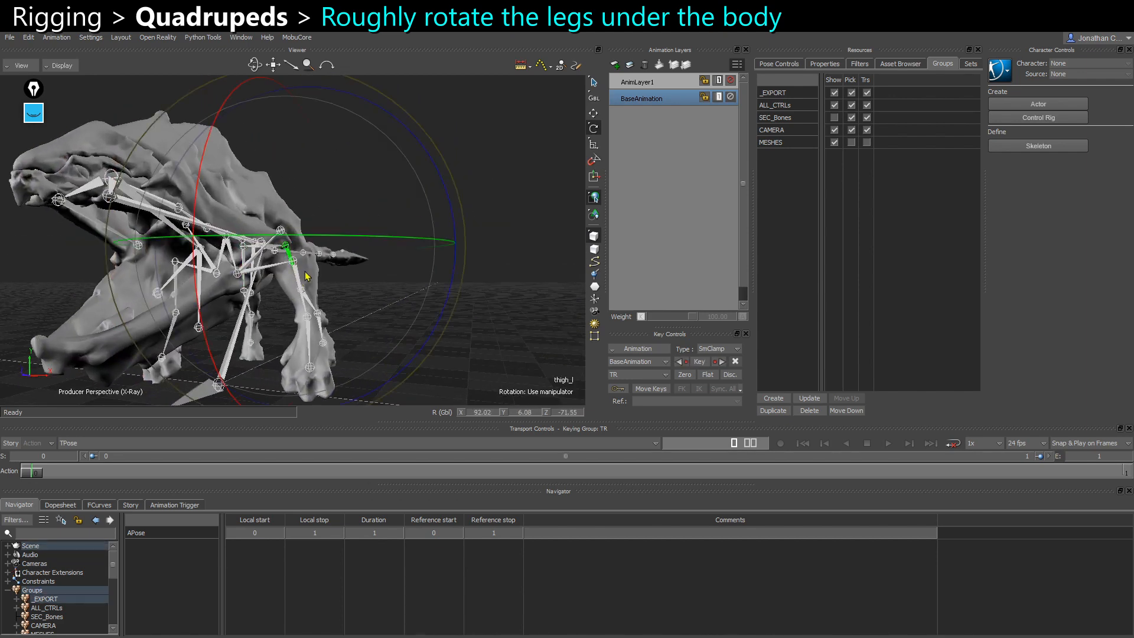
left_click_drag(290, 251, 396, 333, "alt")
left_click(446, 176)
left_click(251, 304)
left_click(379, 282)
left_click_drag(380, 287, 296, 203, "alt")
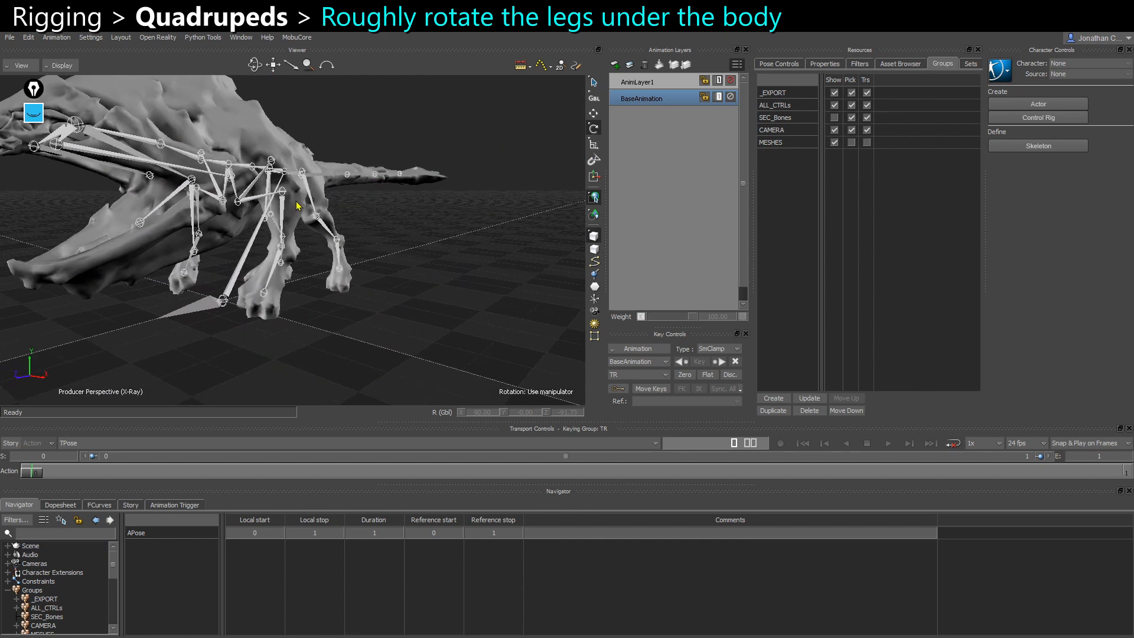
Rotate the thigh_l bone so the left hind leg sits roughly straight beneath the body
left_click(319, 206)
left_click_drag(425, 269, 424, 280)
left_click_drag(457, 295, 157, 263, "alt")
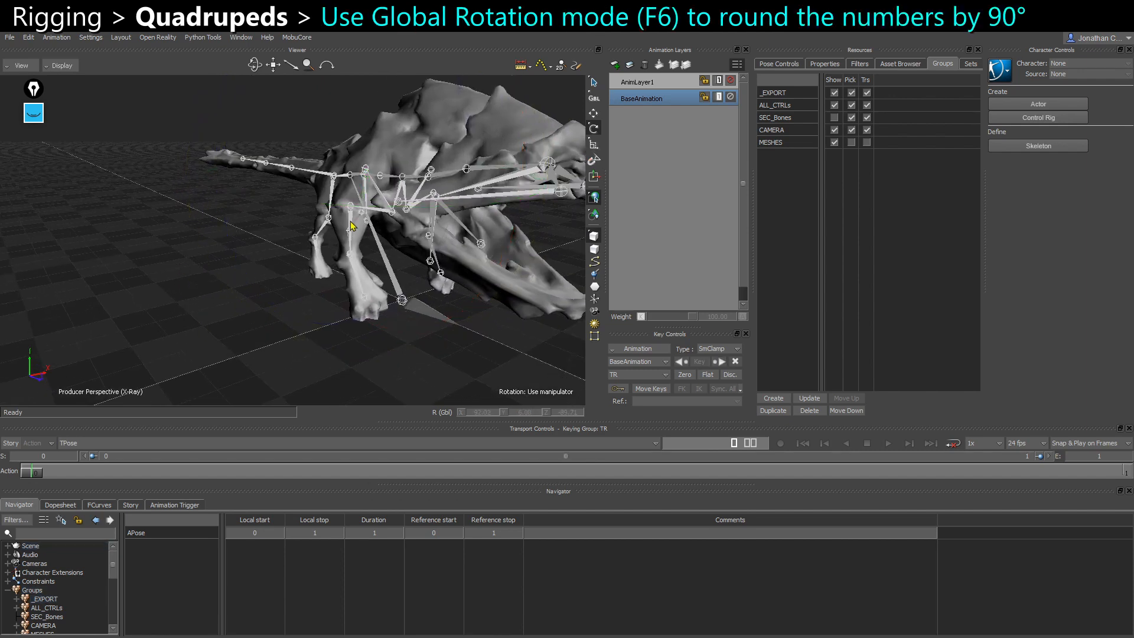
Set the upperarm_r bone's global Z rotation to 90 degrees
left_click(354, 225)
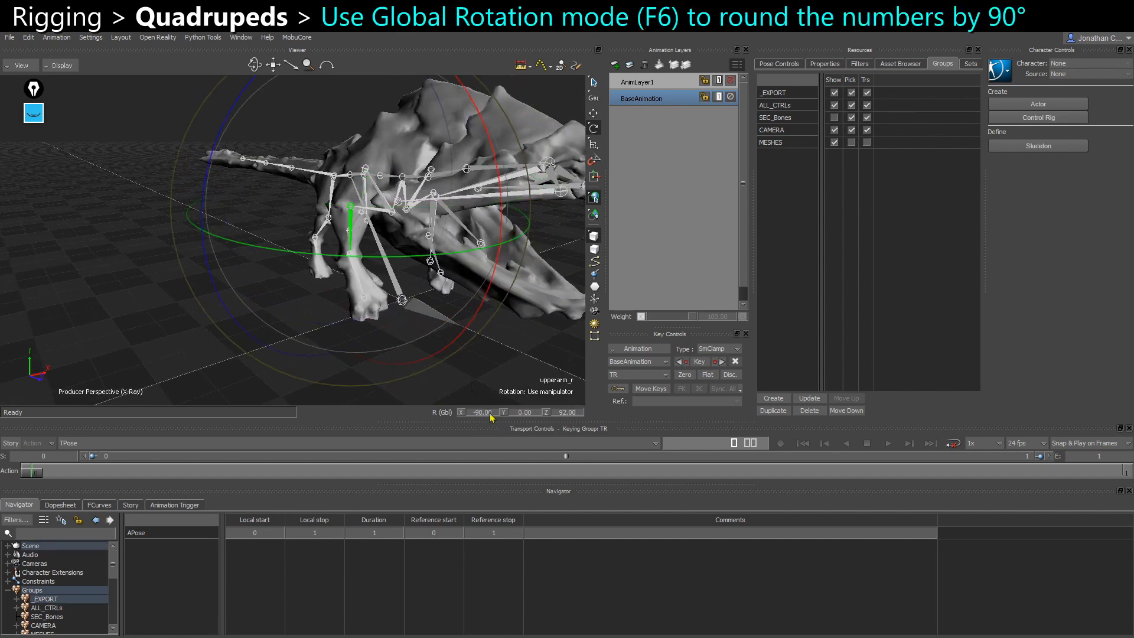
left_click_drag(473, 349, 436, 329, "alt")
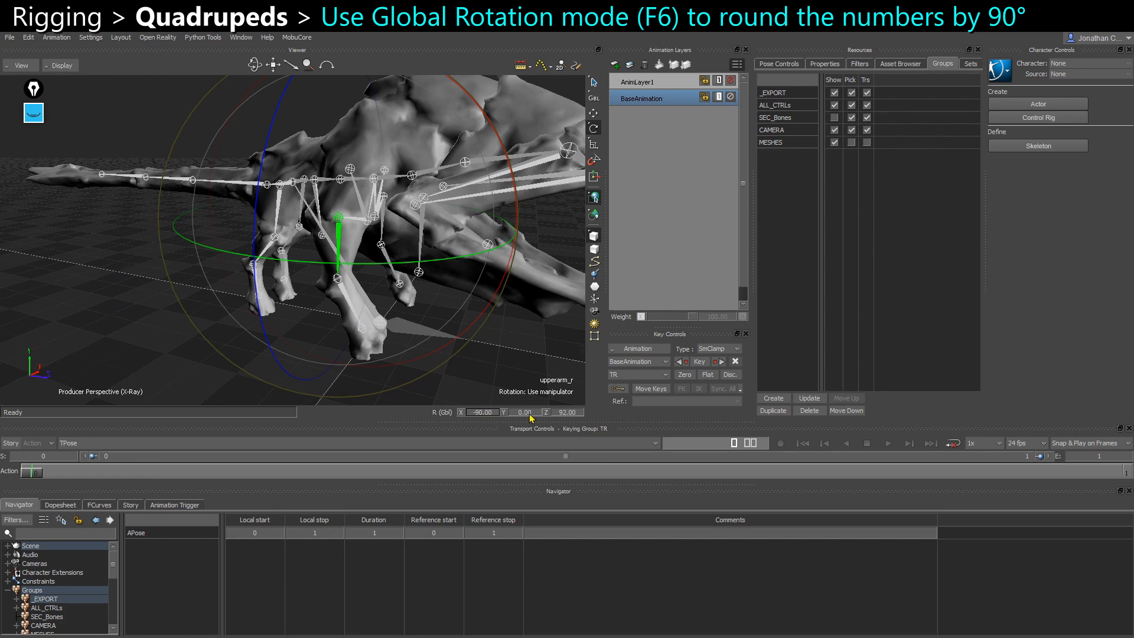
double_click(569, 412)
type("90")
key("Return")
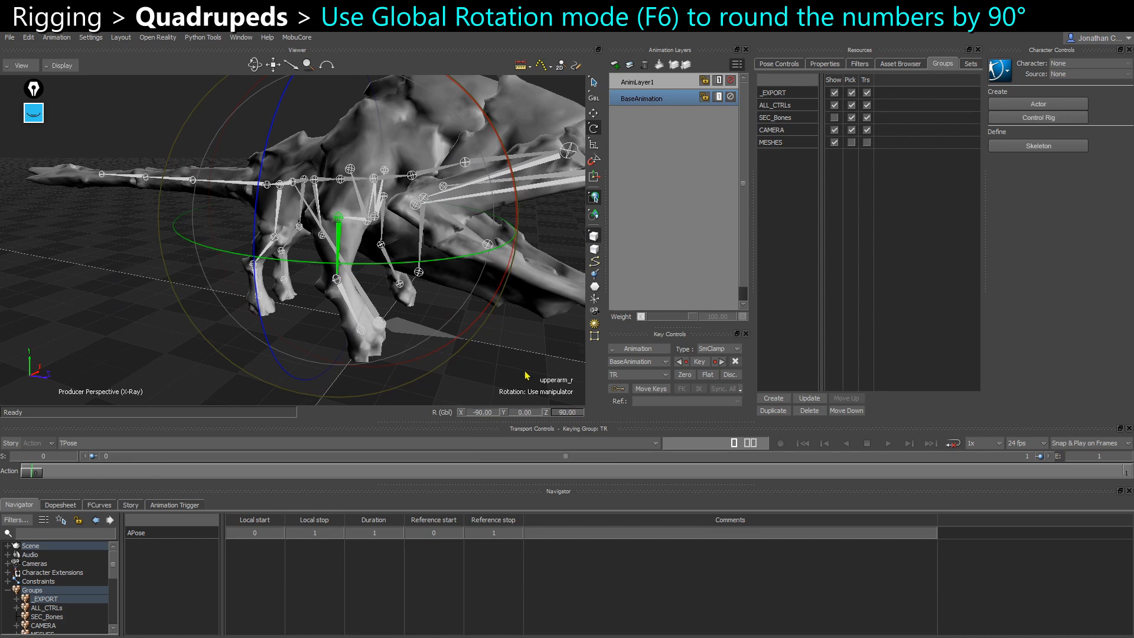
Set the lowerarm_r bone's global rotation to X -90, Y 0 and Z 90 degrees
left_click_drag(526, 376, 528, 393, "ctrl")
key("Page_Down")
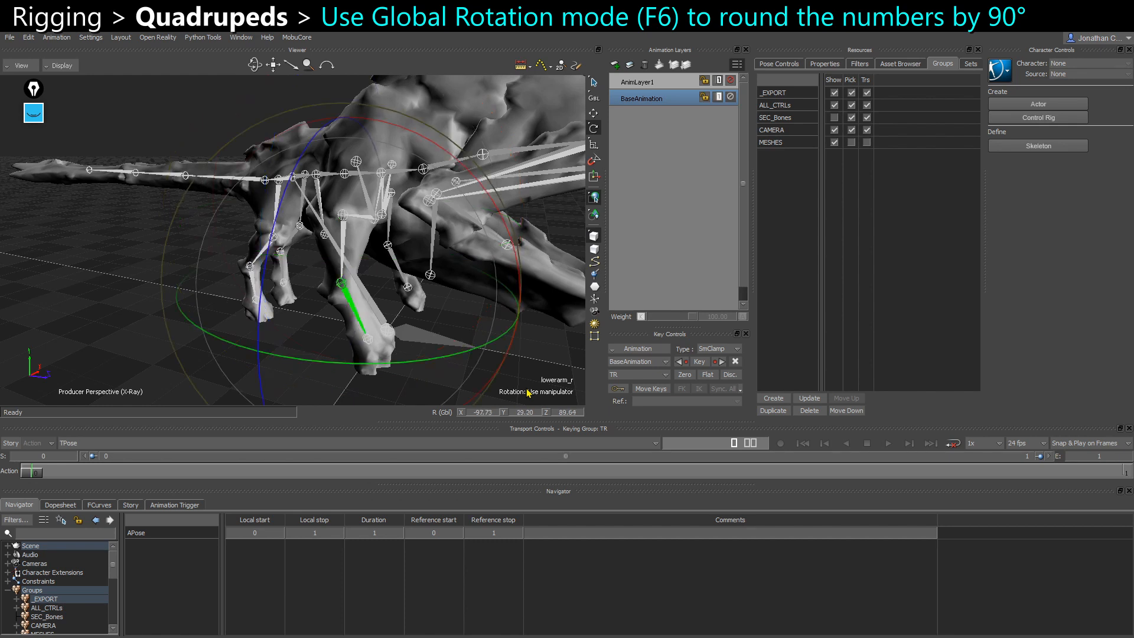
double_click(484, 416)
type("-90")
key("Return")
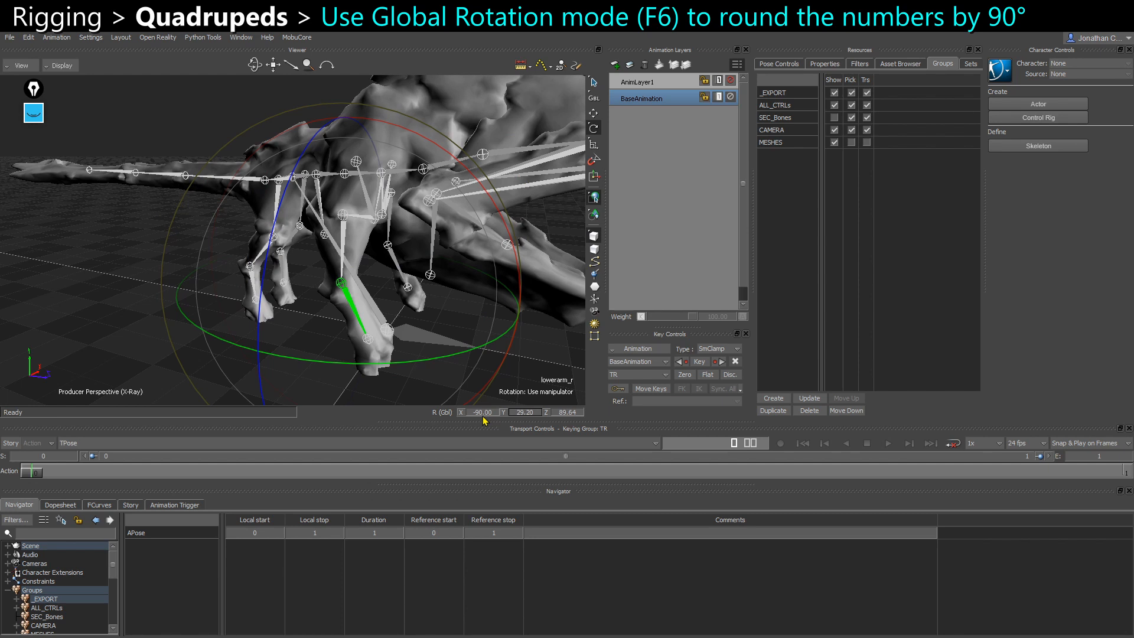
type("0")
key("Return")
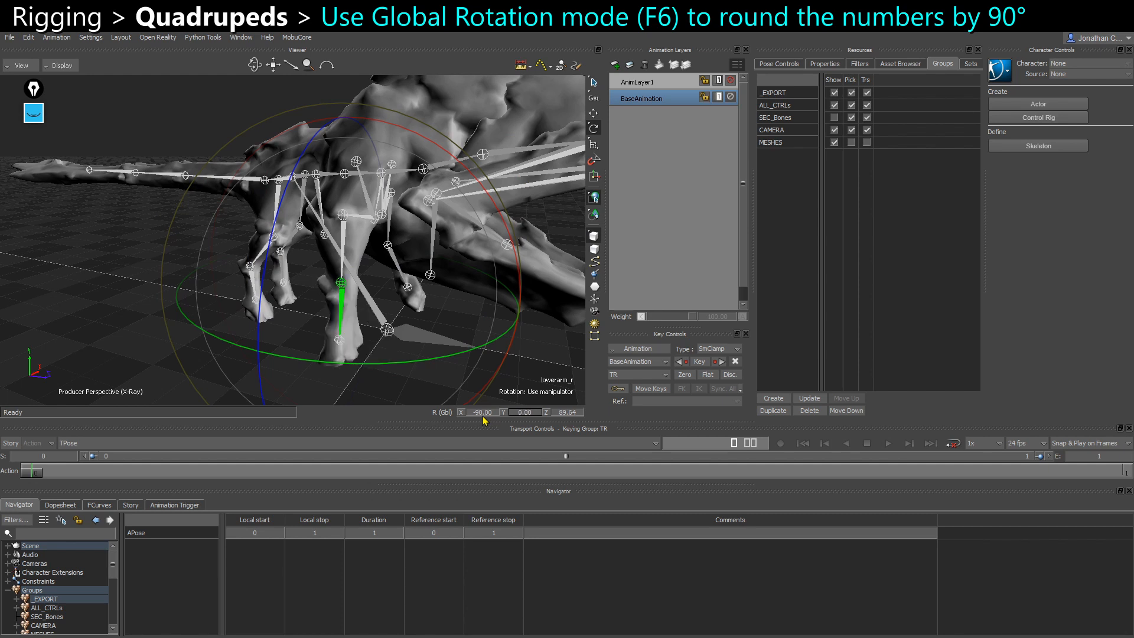
double_click(568, 413)
type("90")
key("Return")
Set the hand_r bone's global rotation to X -90, Y 0 and Z 90 degrees
key("Page_Down")
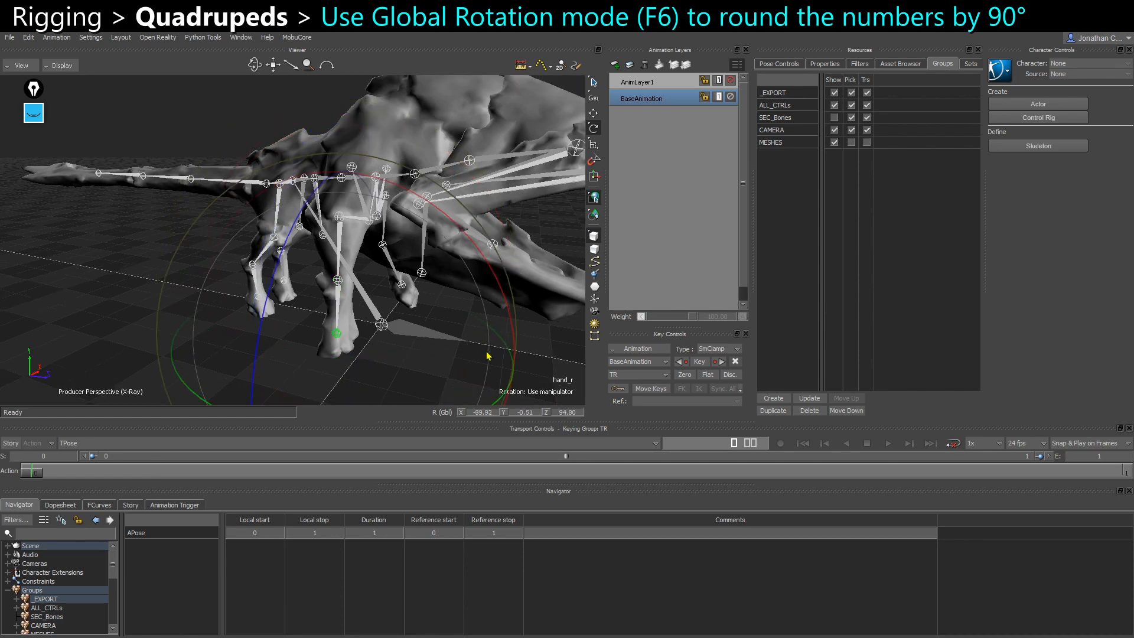
left_click_drag(490, 416, 483, 420)
type("-90")
key("Tab")
type("0")
key("Tab")
type("90")
key("Return")
Set the upperarm_l bone's global Z rotation to -90 degrees
left_click_drag(472, 313, 396, 317, "ctrl+shift")
left_click(327, 273)
left_click(308, 255)
left_click(566, 413)
type("-90")
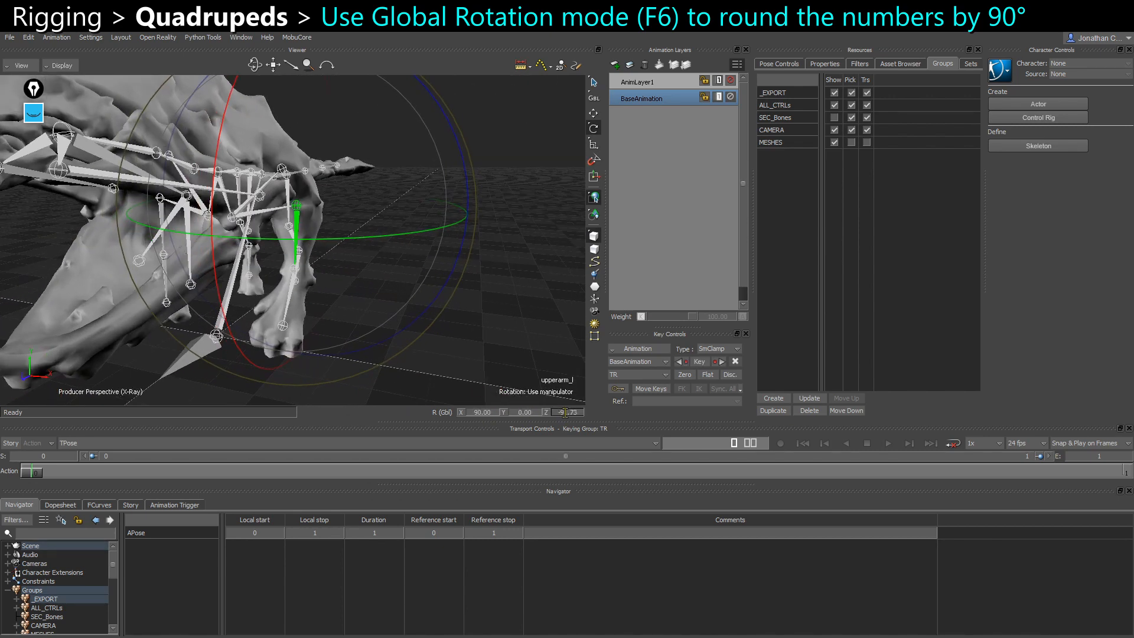
key("Return")
left_click_drag(509, 332, 518, 337, "ctrl+shift")
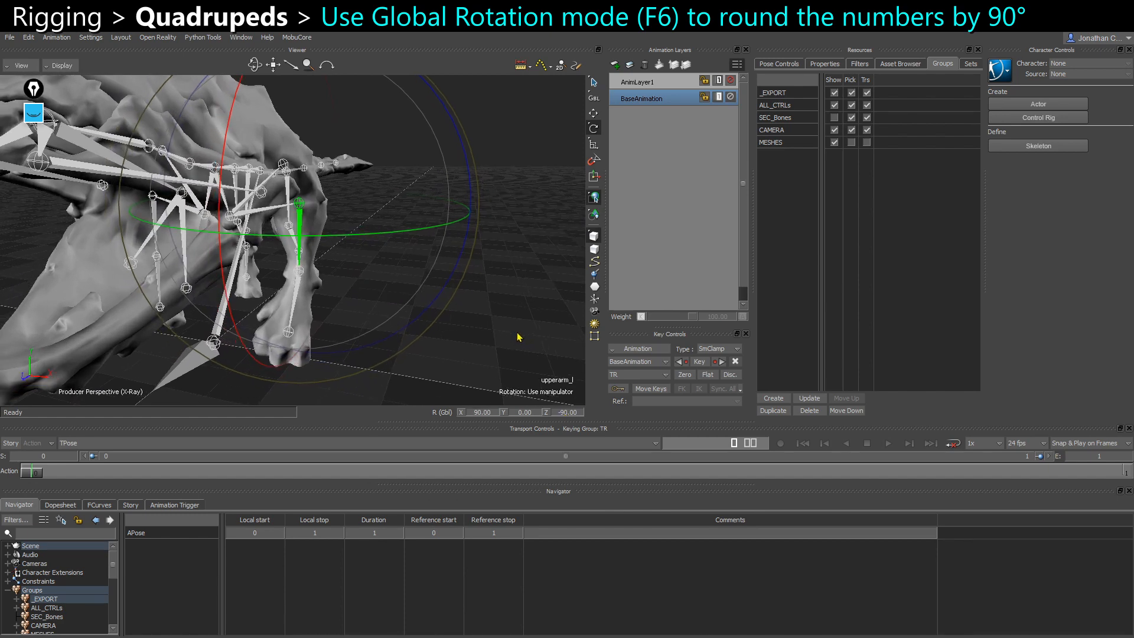
Set the lowerarm_l bone's global rotation to X 90, Y 0 and Z -90 degrees
key("Page_Down")
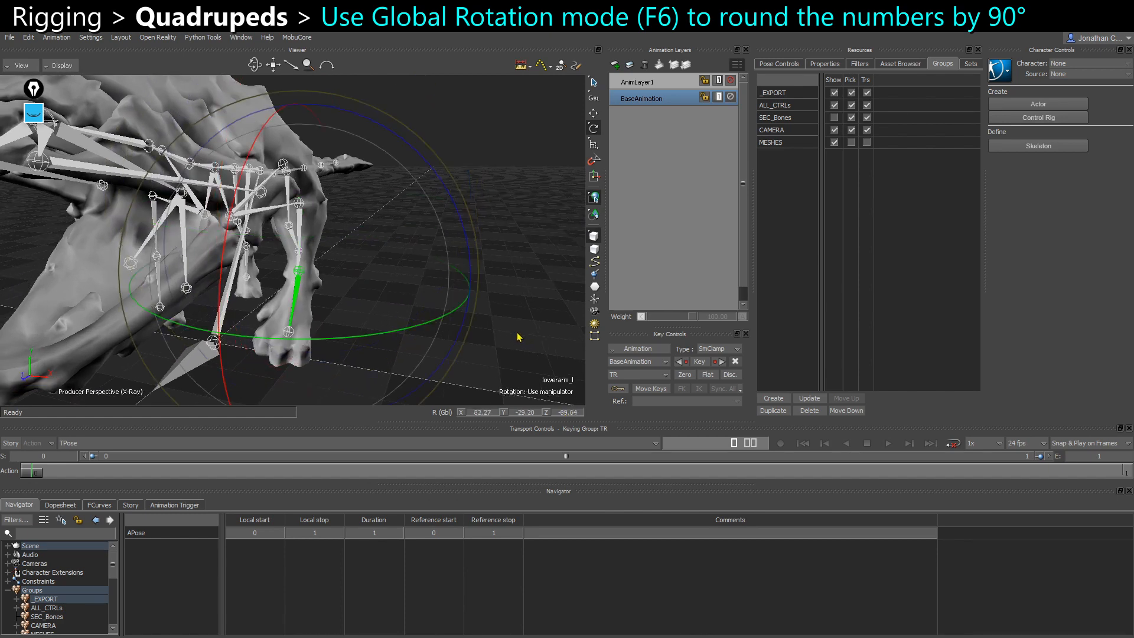
left_click(482, 413)
type("90")
key("Return")
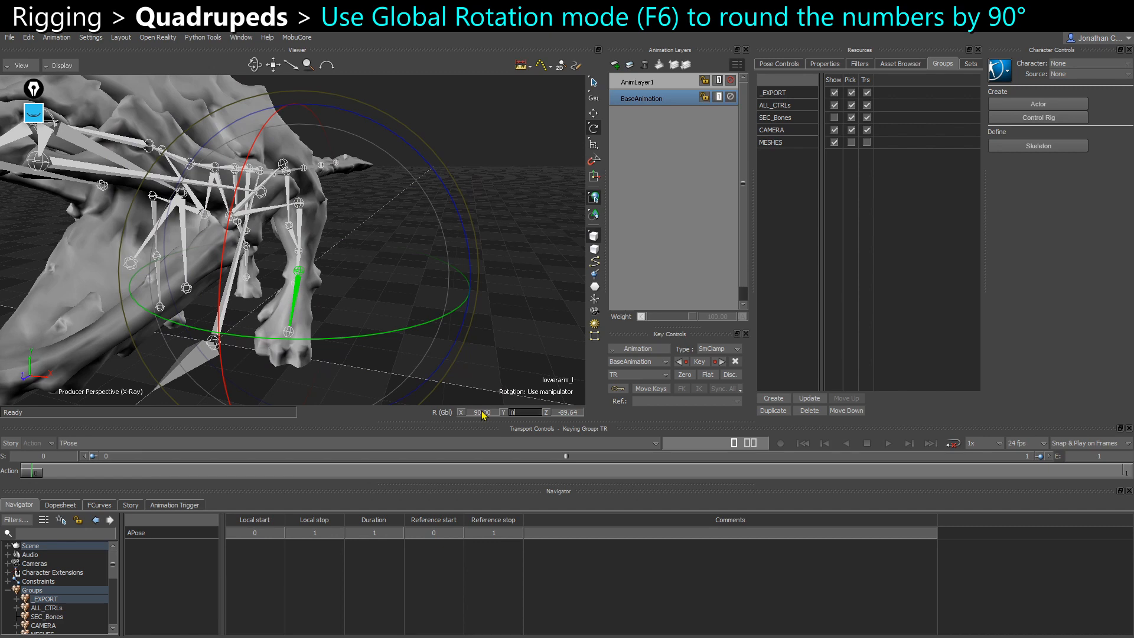
key("Tab")
type("-90")
key("Return")
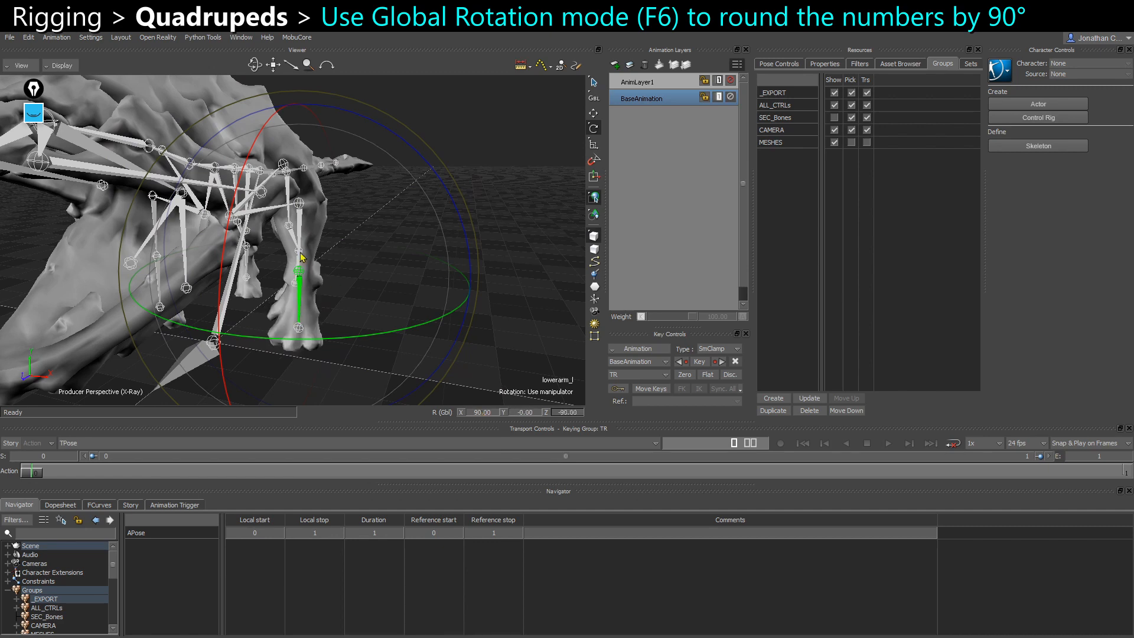
Examine the lowerarm_l bone's position in global and local translation modes along the left front leg
scroll(303, 260, "up", 2)
left_click(535, 243)
left_click(303, 322)
key("t")
scroll(332, 323, "up", 1)
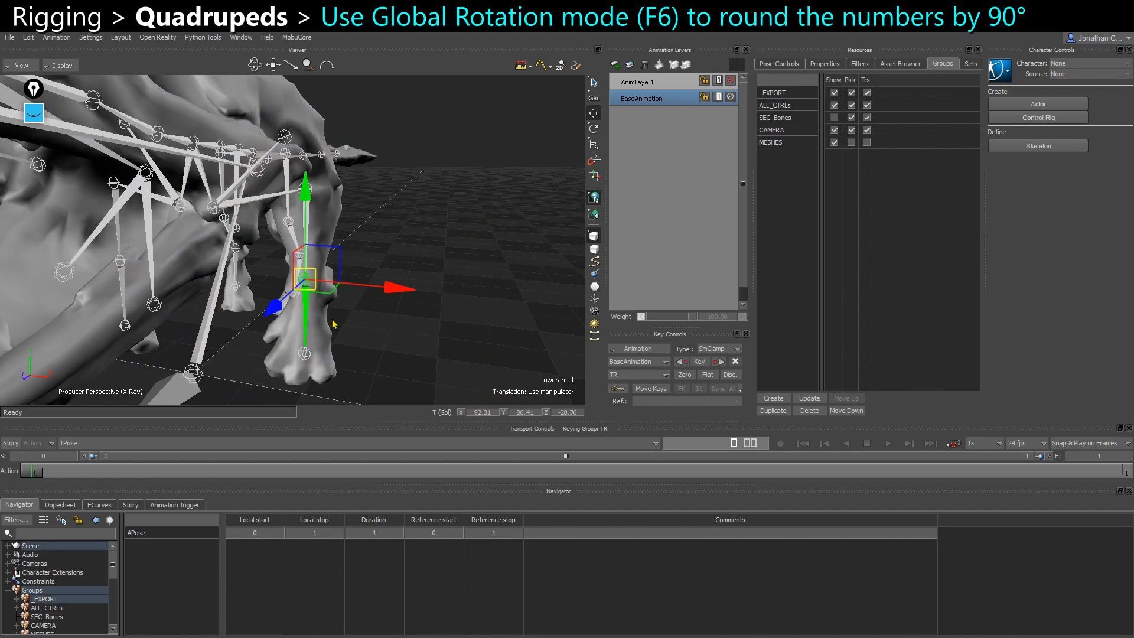
key("F5")
left_click_drag(336, 321, 358, 328, "ctrl+shift")
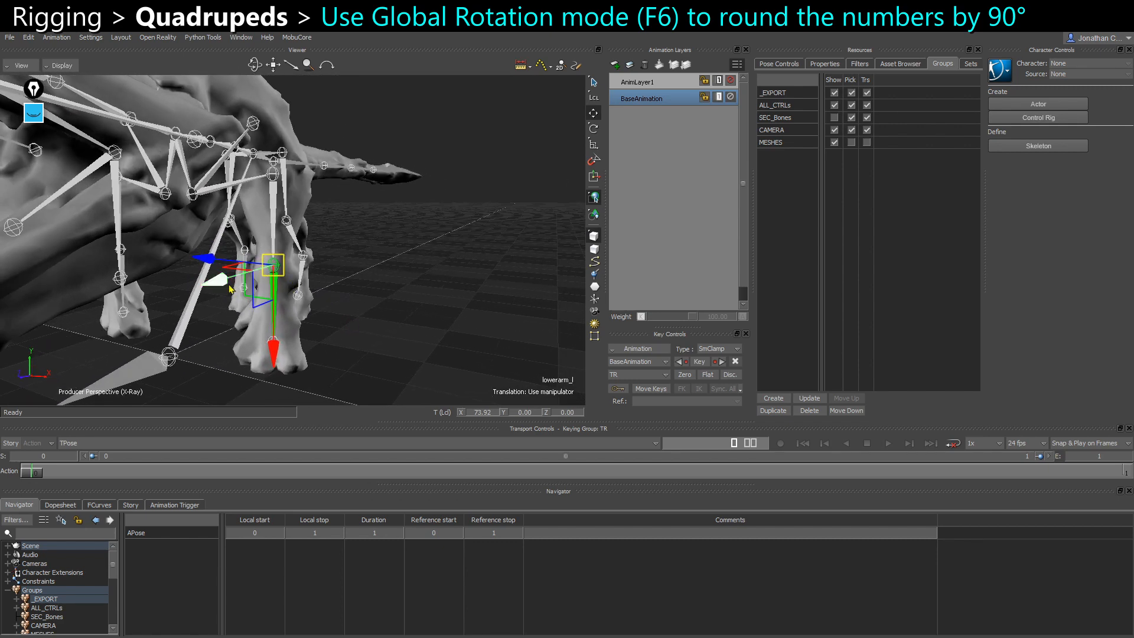
left_click_drag(275, 304, 300, 308, "ctrl+shift")
left_click(370, 342)
left_click_drag(315, 356, 405, 322, "ctrl+shift")
Select the hand_l bone and switch to rotating it in global mode
left_click(305, 344)
key("e")
key("F6")
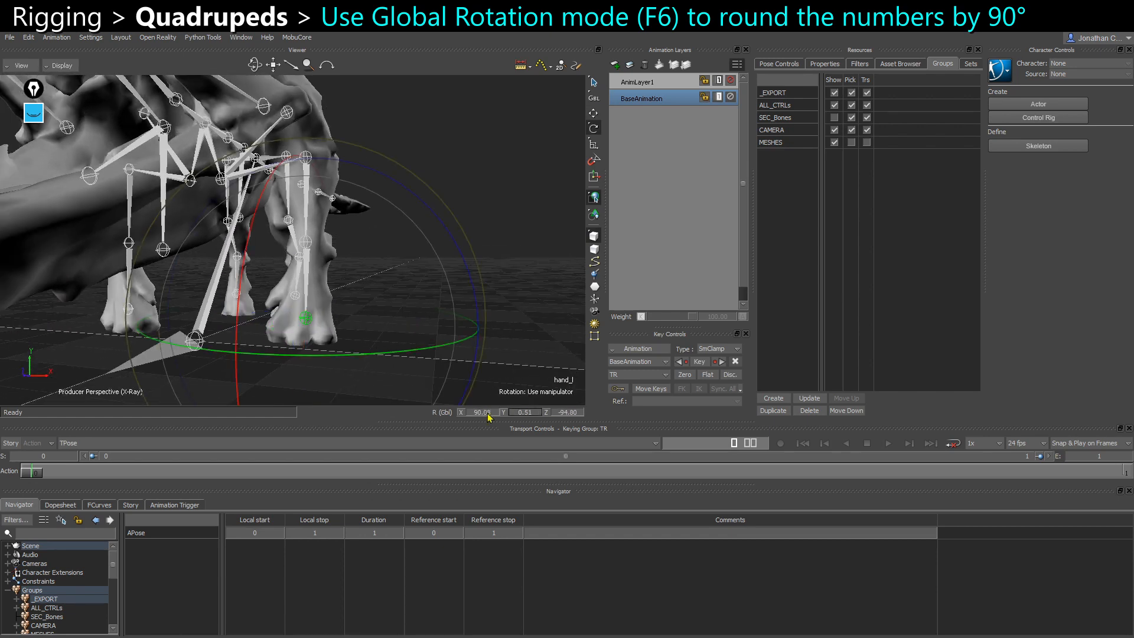
Set the thigh_r bone's global rotation to X -90, Y 0 and Z 90 degrees
left_click(302, 177)
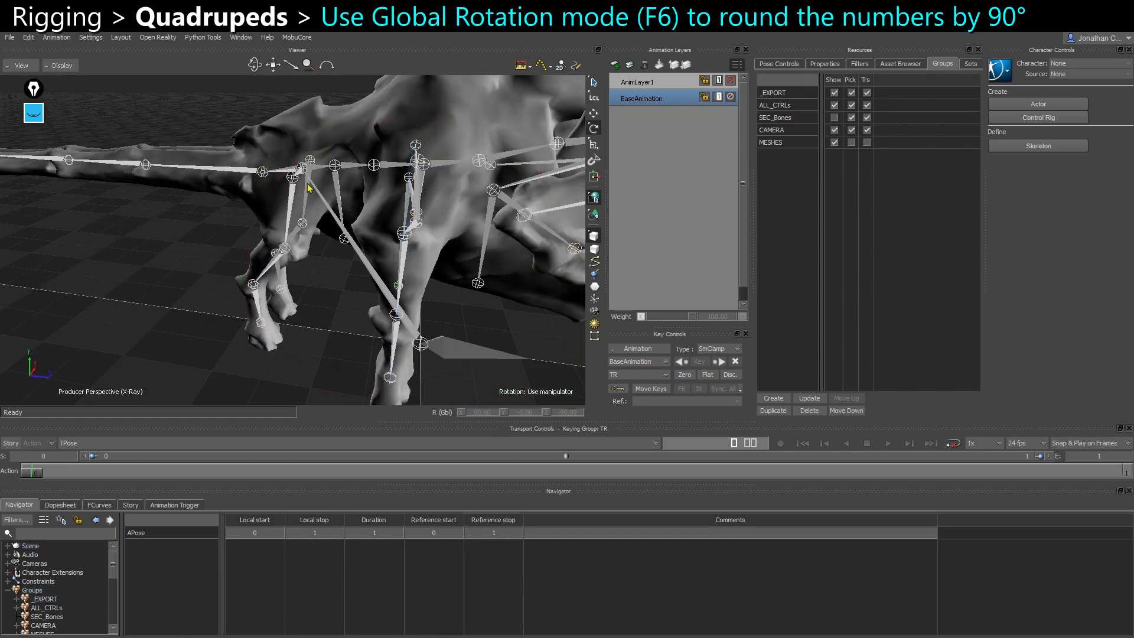
left_click_drag(303, 177, 450, 372, "ctrl+shift")
left_click(278, 202)
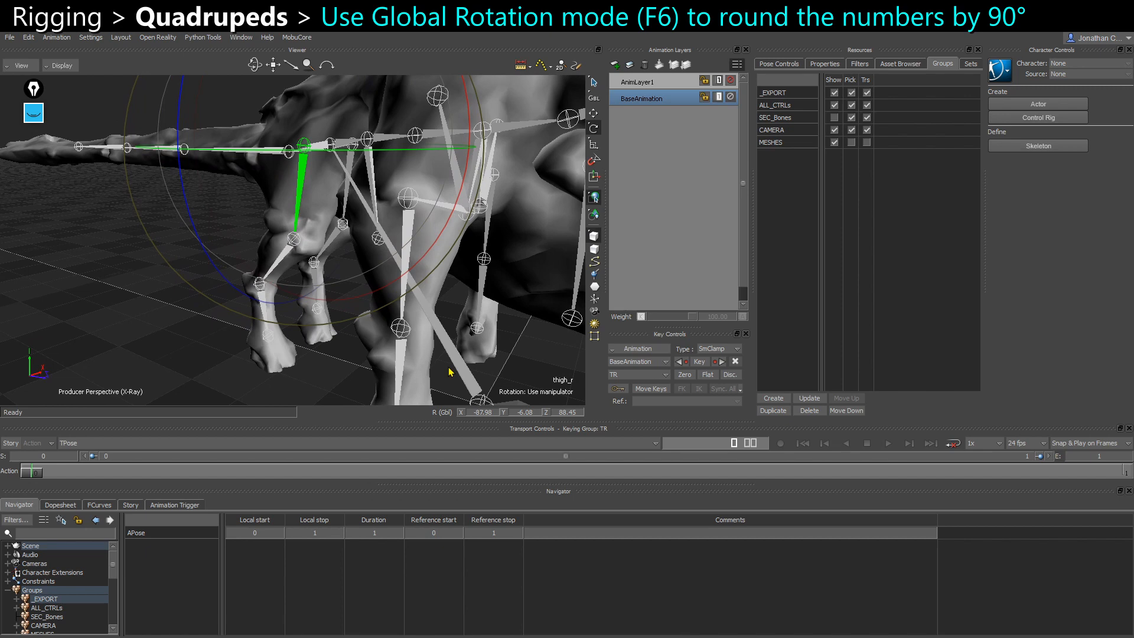
left_click(491, 414)
type("-90")
key("Tab")
type("0")
key("Tab")
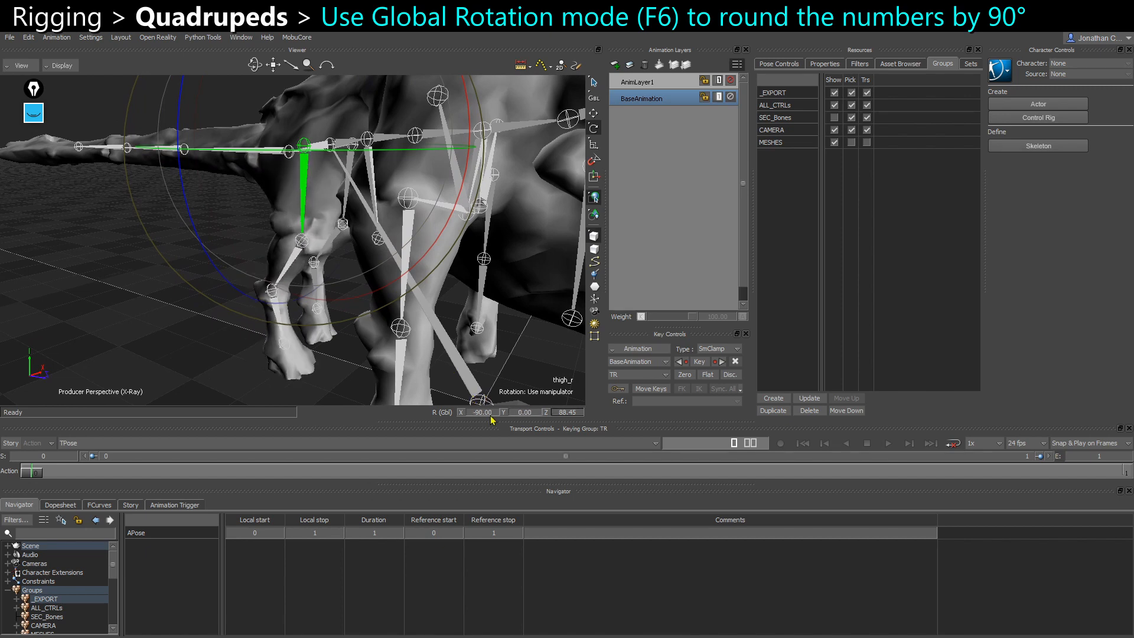
type("90")
key("Return")
Set the calf_r bone's global rotation to X -90, Y 0 and Z 90 degrees
key("Page_Down")
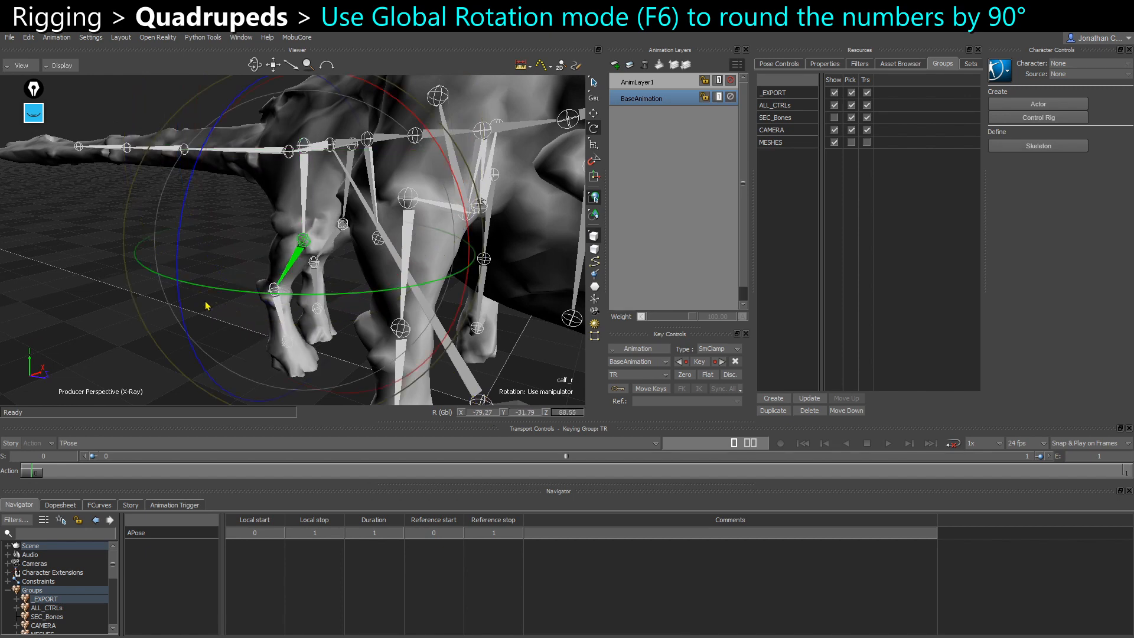
left_click_drag(205, 302, 319, 295, "ctrl+shift")
left_click(479, 415)
type("-90")
key("Tab")
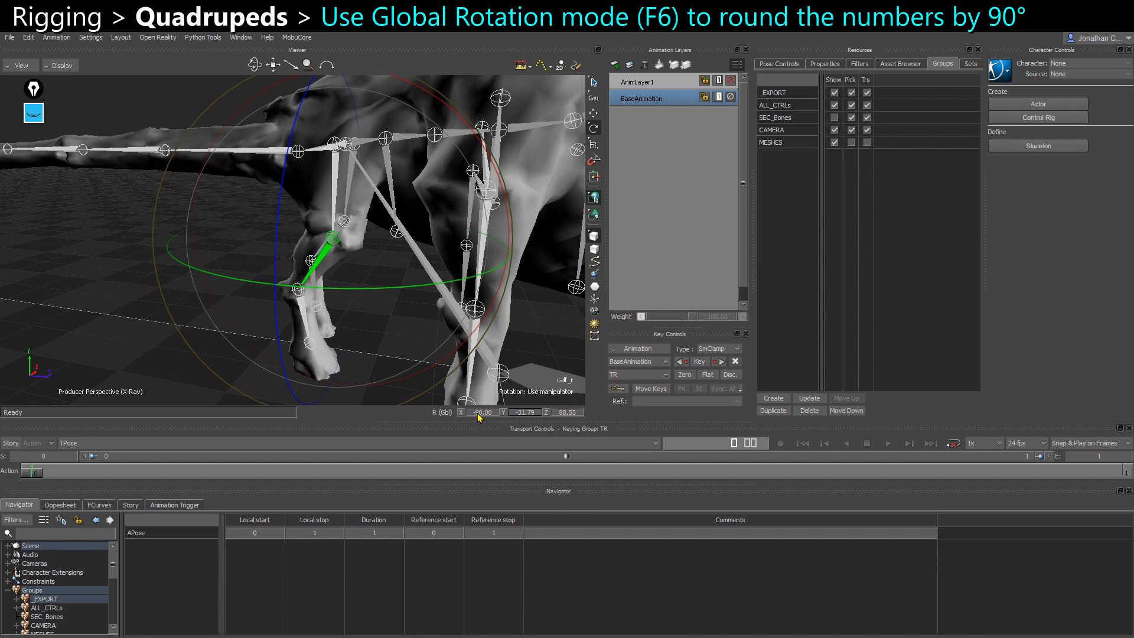
type("0")
key("Tab")
type("90")
Set the foot_r bone's global rotation to X -90, Y 0 and Z 90 degrees
left_click_drag(378, 319, 343, 319, "ctrl+shift")
left_click(332, 325)
left_click(476, 410)
type("-")
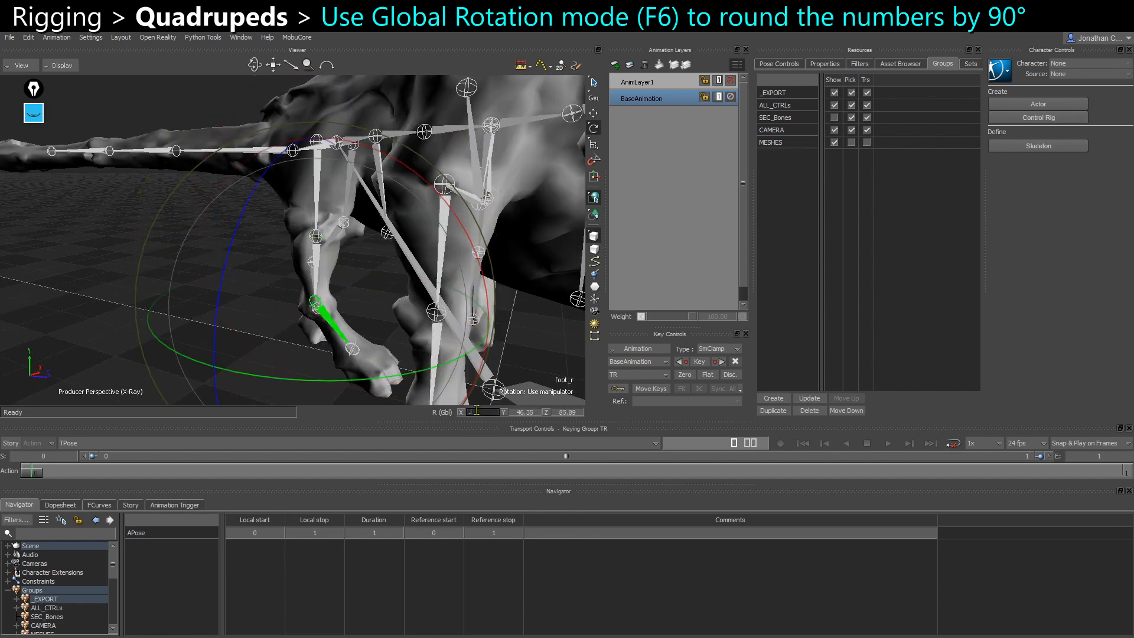
type("90")
key("Tab")
type("0")
key("Tab")
type("90")
key("Return")
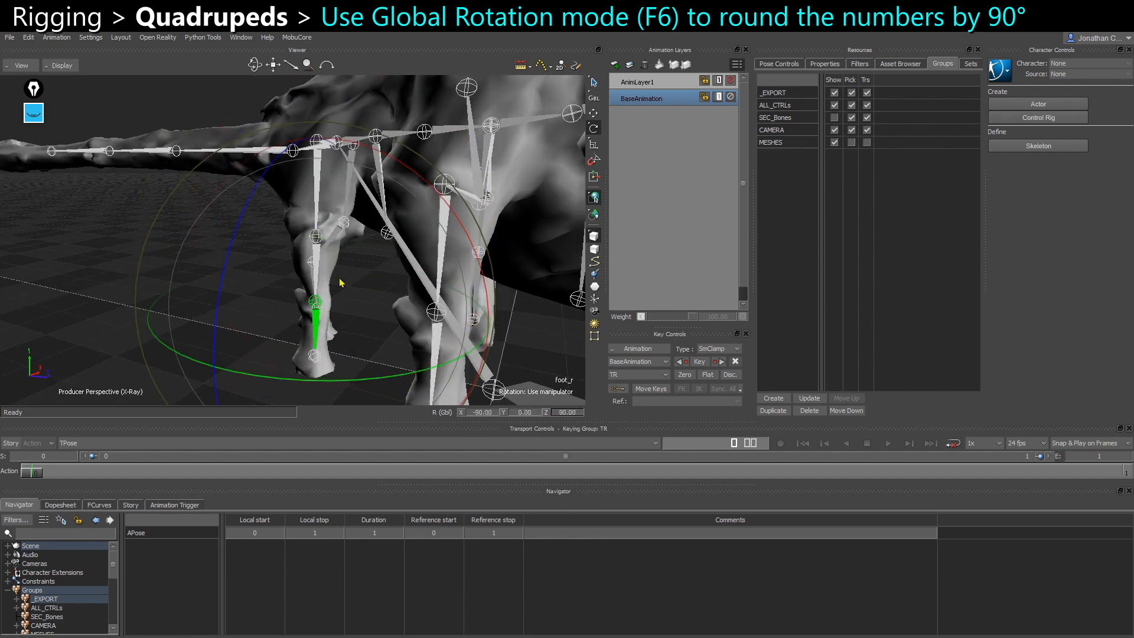
Set the ball_r bone's global rotation to X -90, Y 0 and Z 90 degrees
left_click_drag(340, 281, 355, 297, "ctrl+shift")
key("Page_Down")
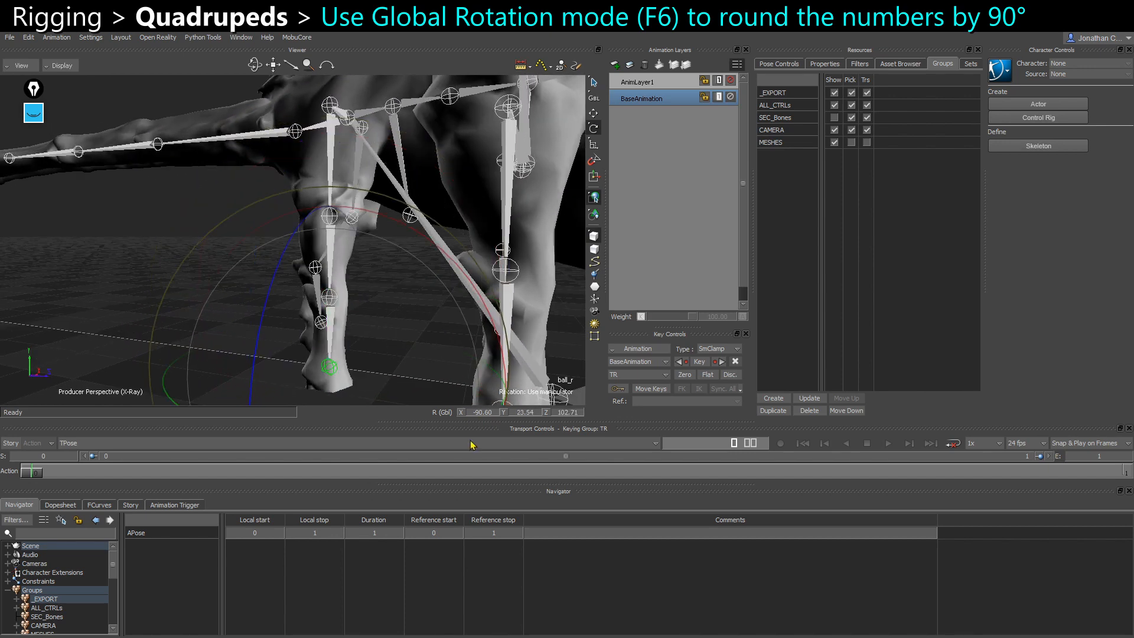
key("Tab")
type("0\t")
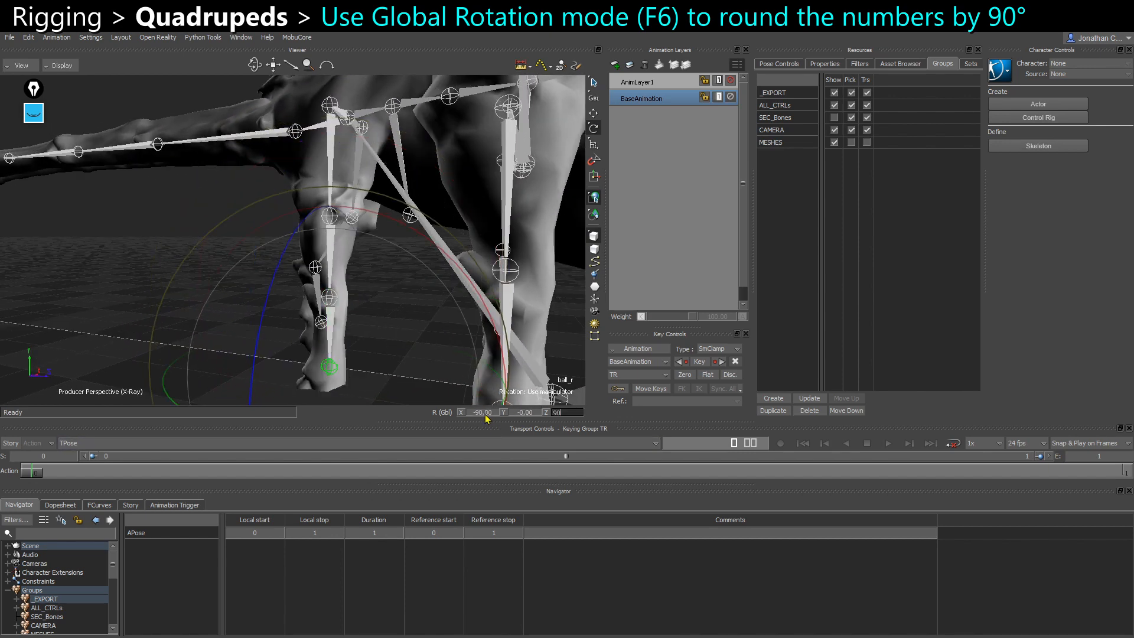
type("90")
Set the thigh_l bone's global rotation to X 90, Y 0 and Z -90 degrees
left_click_drag(502, 307, 366, 308, "ctrl+shift")
left_click(251, 160)
left_click(482, 413)
type("90\t0")
key("Tab")
type("-90")
key("Tab")
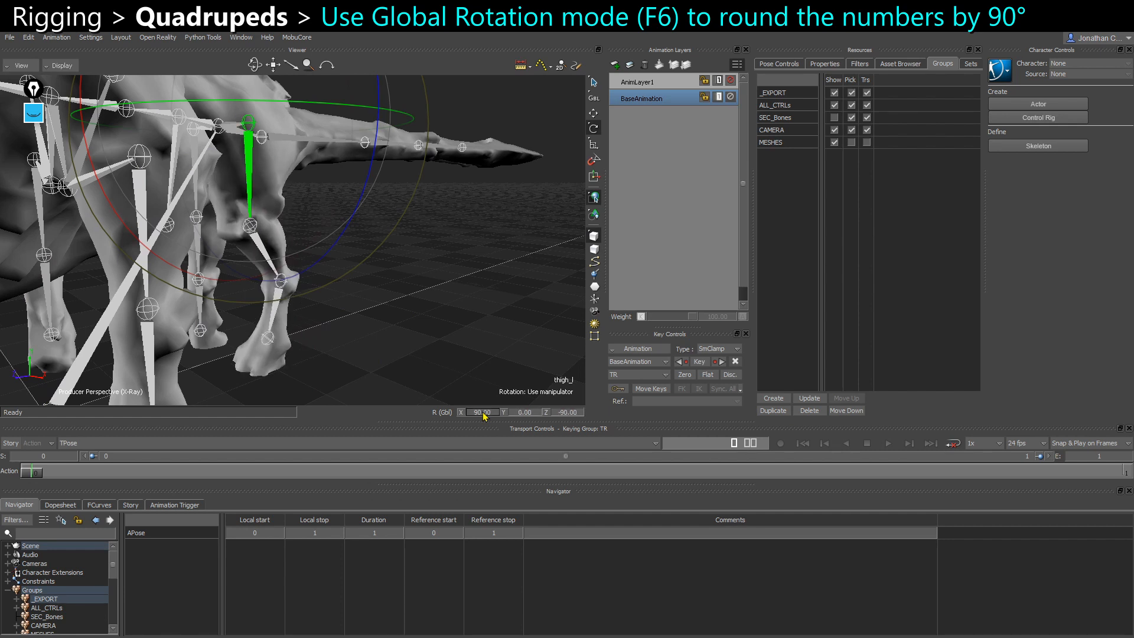
Set the calf_l bone's global rotation to X 90, Y 0 and Z -90 degrees
key("Page_Down")
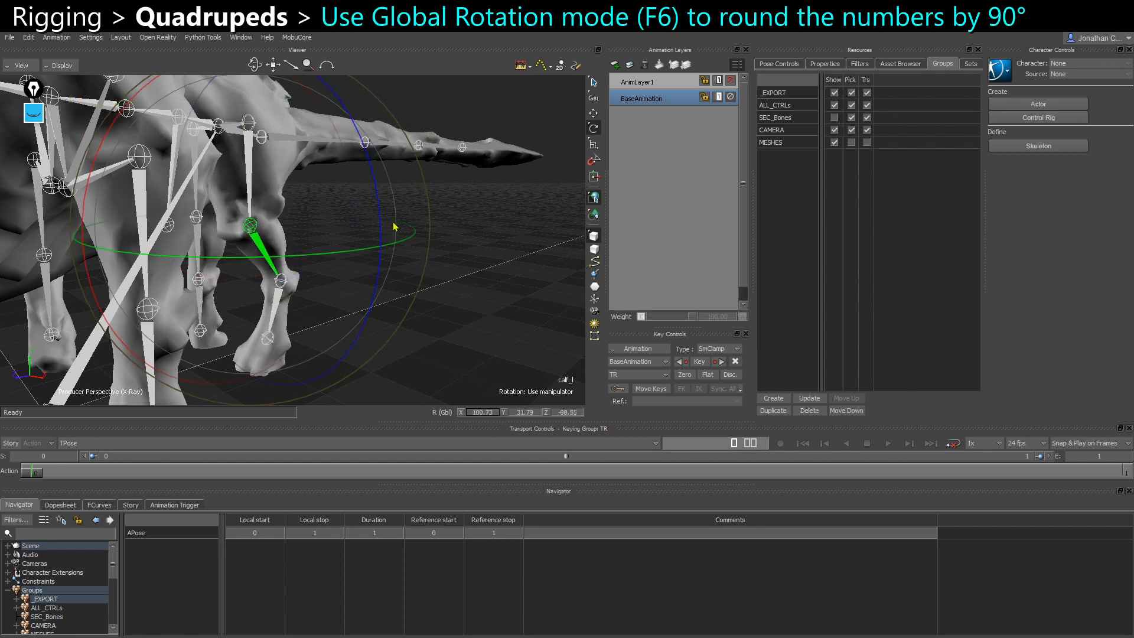
type("90")
key("Tab")
type("0")
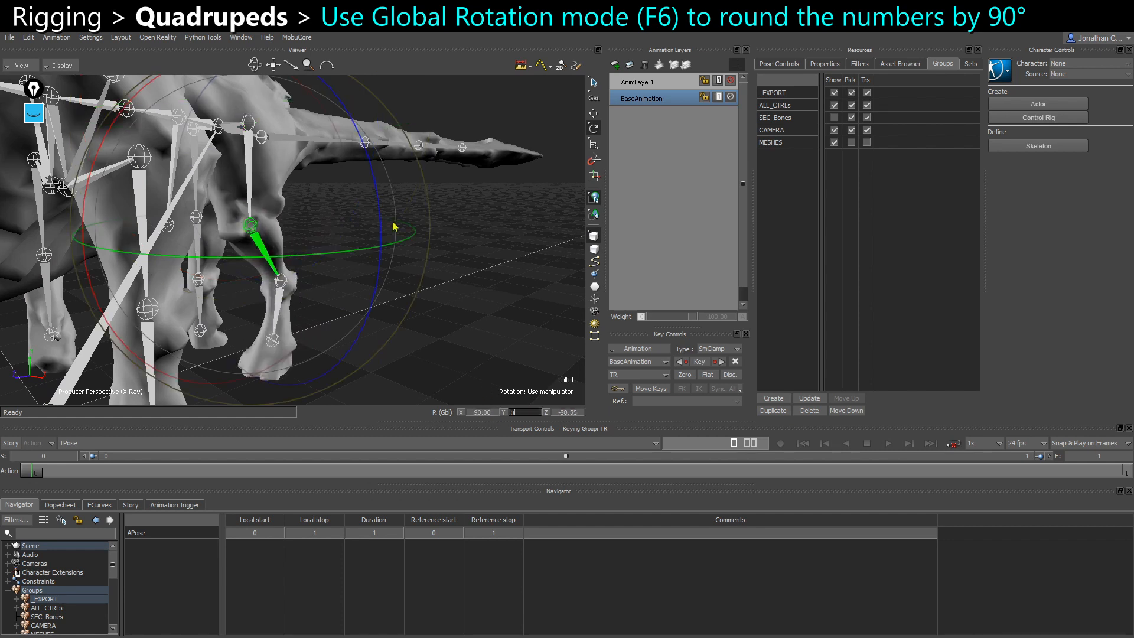
key("Tab")
type("-90")
key("Return")
Round the foot_l bone's global rotation, setting X to 90 and Y to 0 degrees
mouse_move(367, 231)
left_mouse_down("ctrl+shift")
mouse_move(385, 232)
mouse_move(373, 228)
left_mouse_up("ctrl+shift")
key("Page_Down")
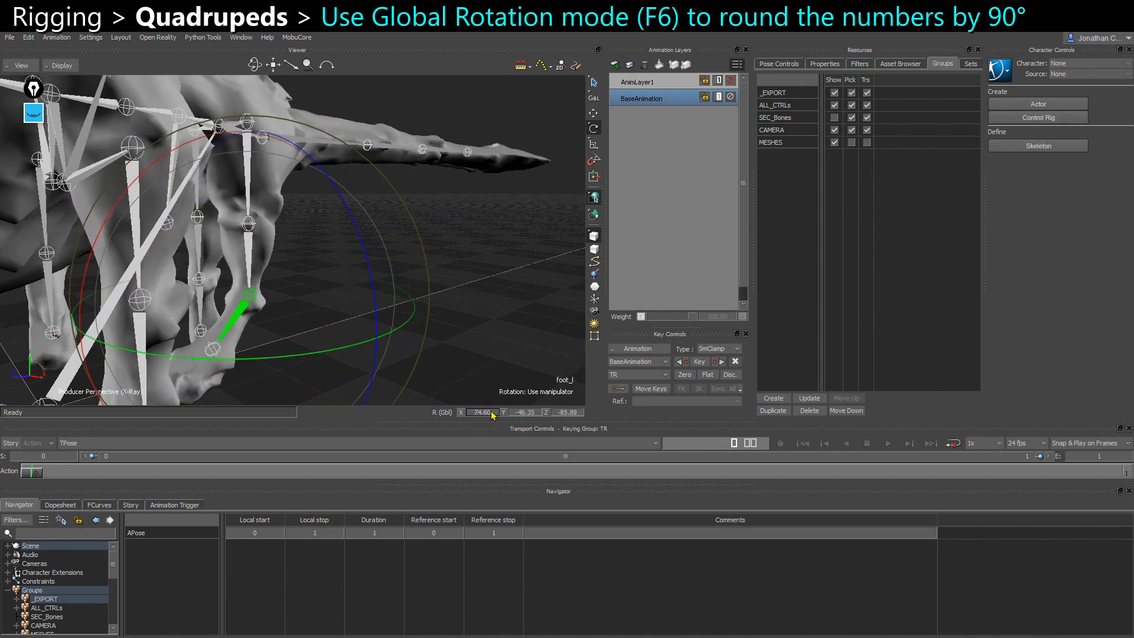
key("Return")
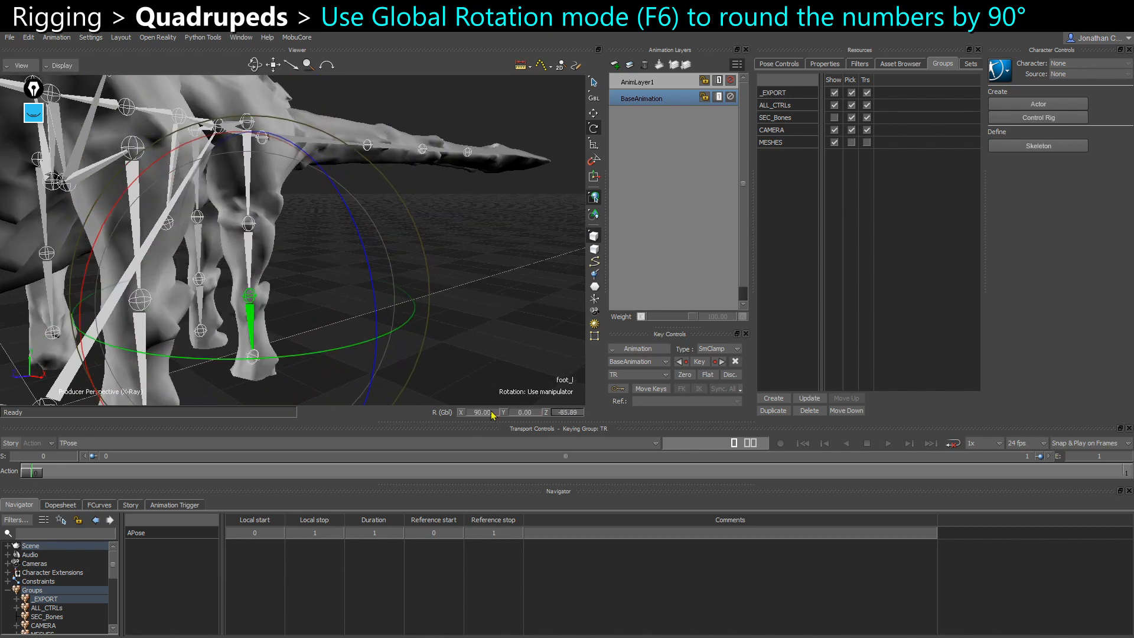
key("Return")
Set the ball_l bone's global rotation to X 90, Y 0 and Z -90 degrees
key("Page_Down")
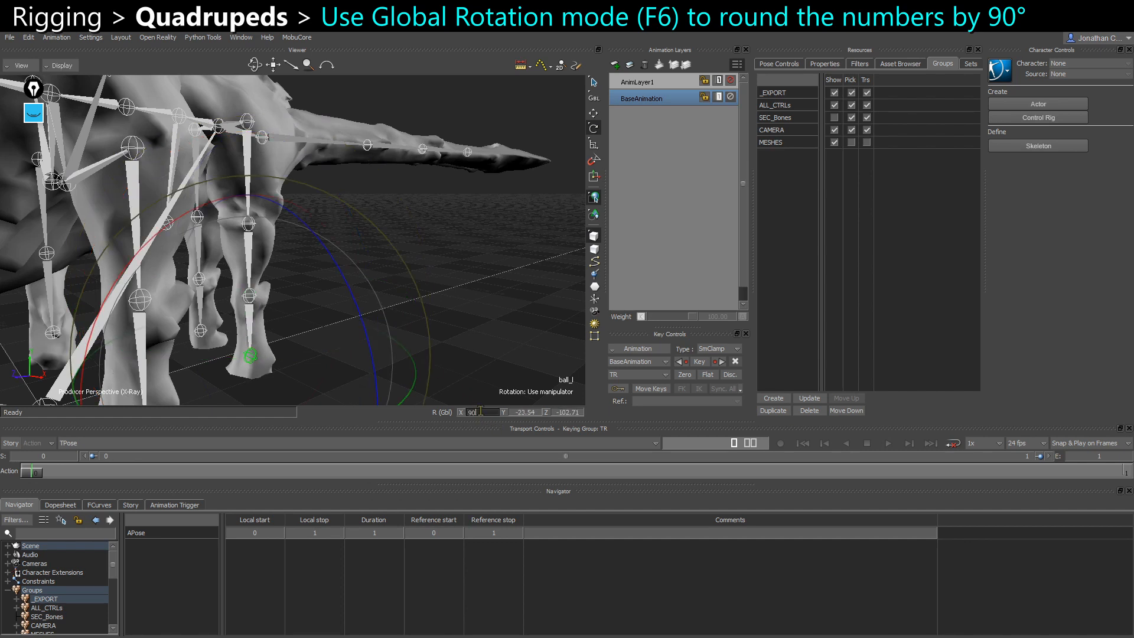
key("Tab")
type("0")
key("Tab")
type("-90")
key("Return")
Select the whole bone hierarchy from the pelvis down and key it to capture the pose on the TPose take
scroll(227, 201, "down", 3)
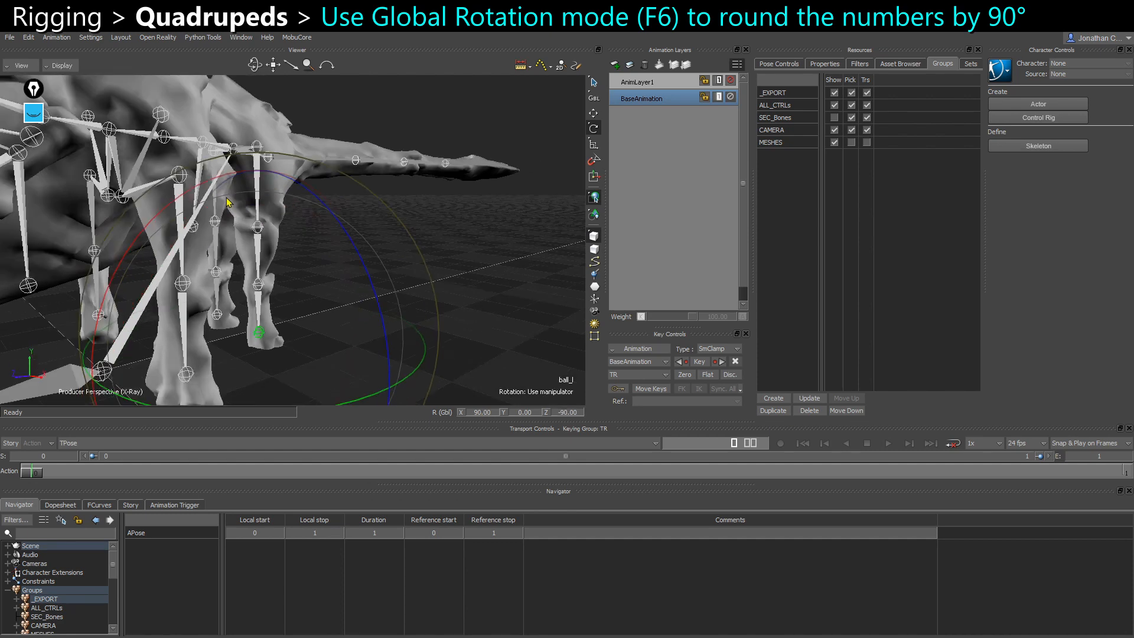
left_click_drag(227, 201, 366, 203, "ctrl+shift")
left_click_drag(118, 201, 314, 222, "ctrl+shift")
left_click(142, 273)
key("F5")
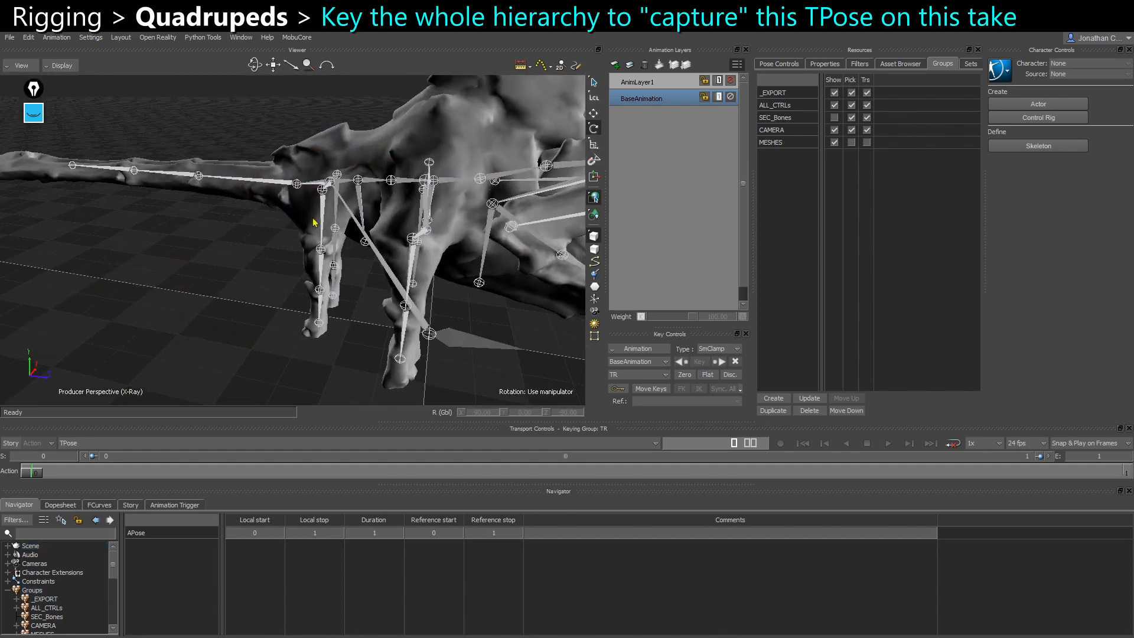
double_click(340, 182)
left_click_drag(369, 216, 338, 166, "ctrl+shift")
left_click_drag(269, 262, 234, 222, "ctrl+shift")
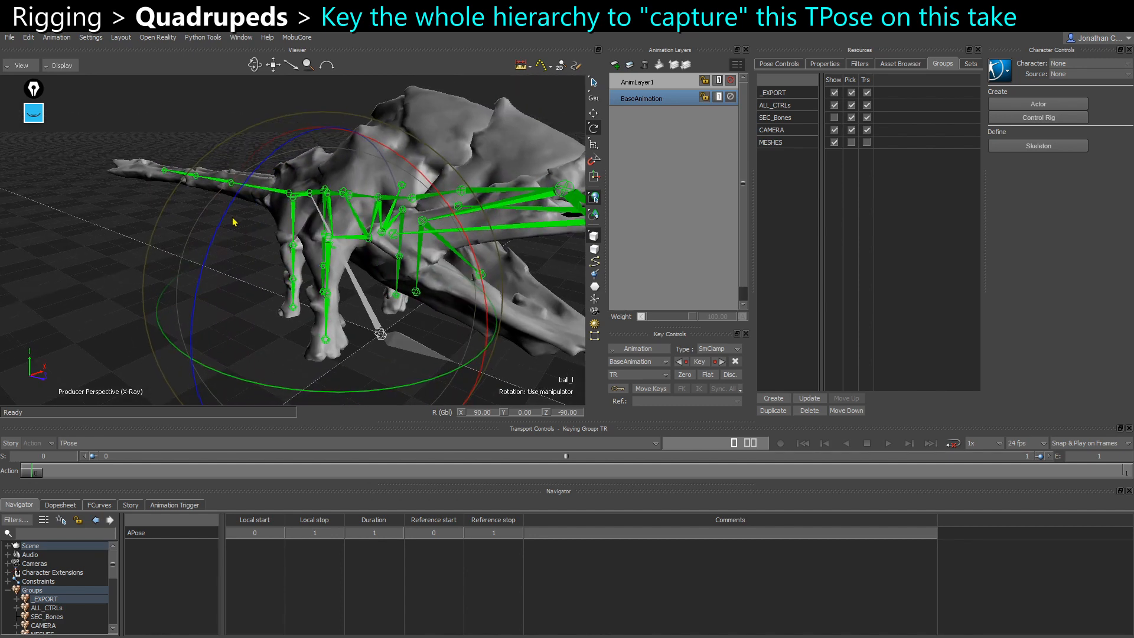
left_click_drag(384, 354, 366, 282, "ctrl+shift")
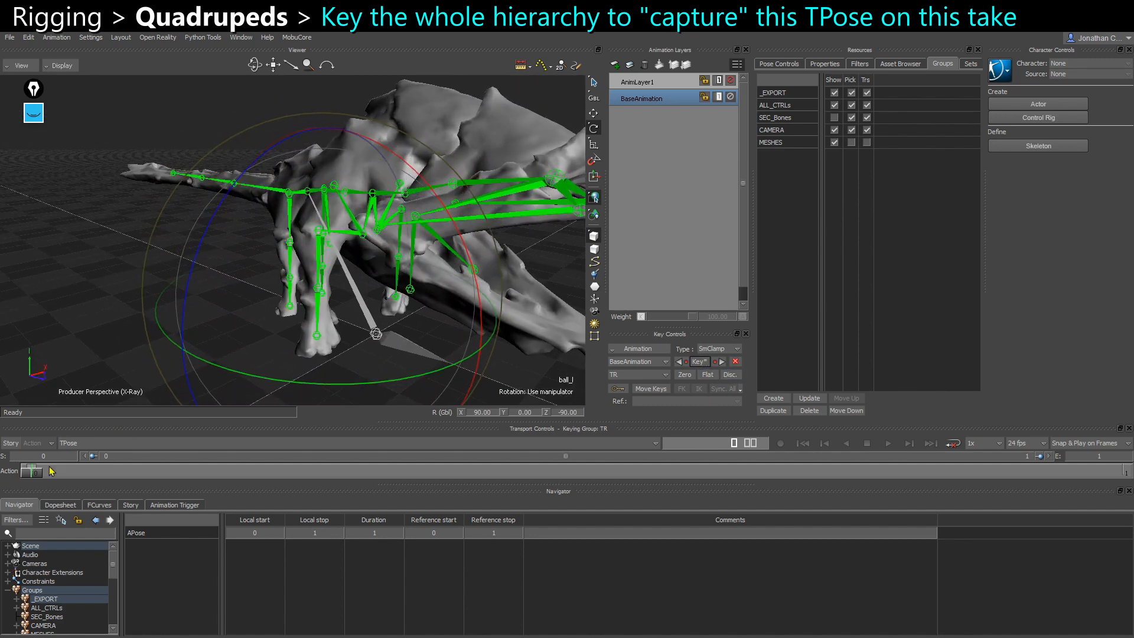
Compare the creature's pose in the APose take with the TPose take, returning to TPose
scroll(57, 594, "down", 5)
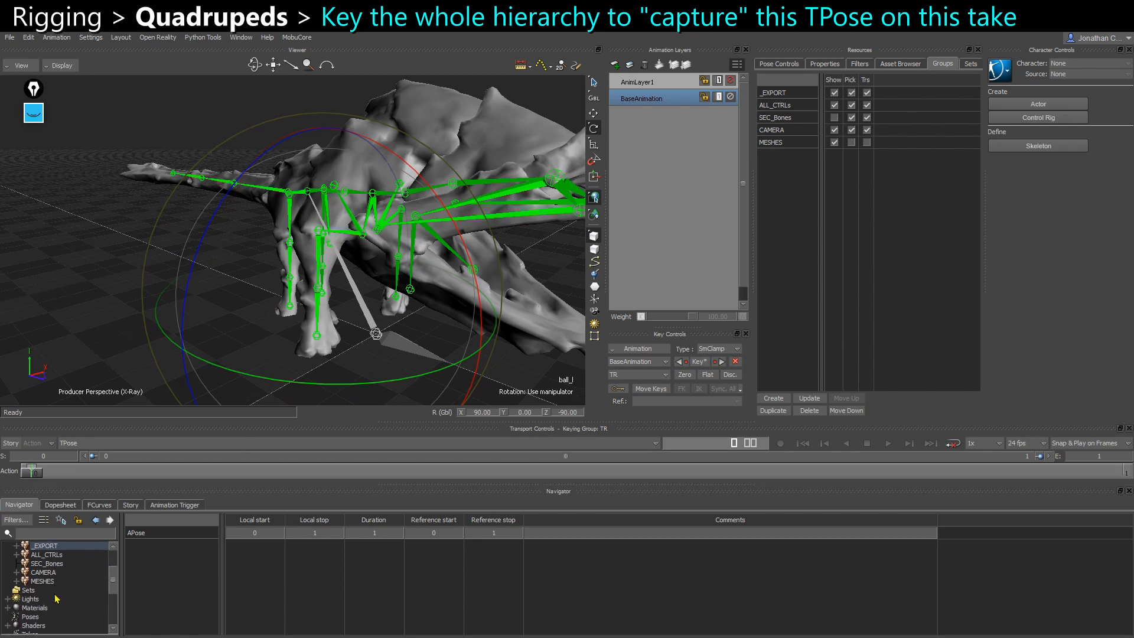
double_click(62, 600)
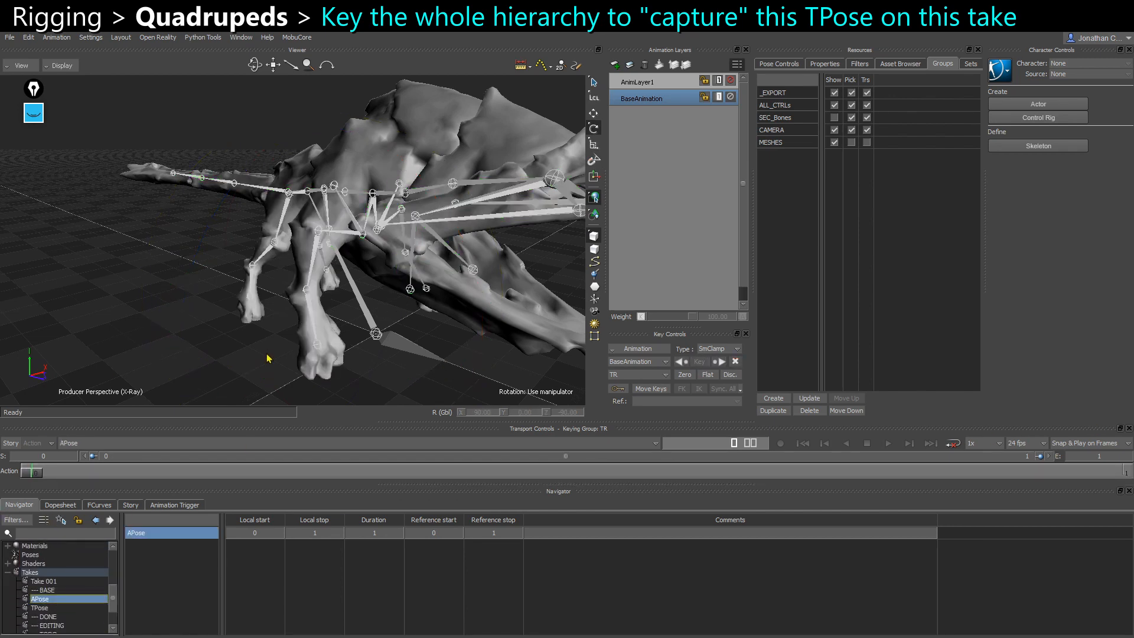
left_click_drag(269, 357, 299, 146, "ctrl+shift")
double_click(51, 610)
Raise the pelvis bone along the global Y axis to about 203 on the TPose take
left_click(346, 171)
key("t")
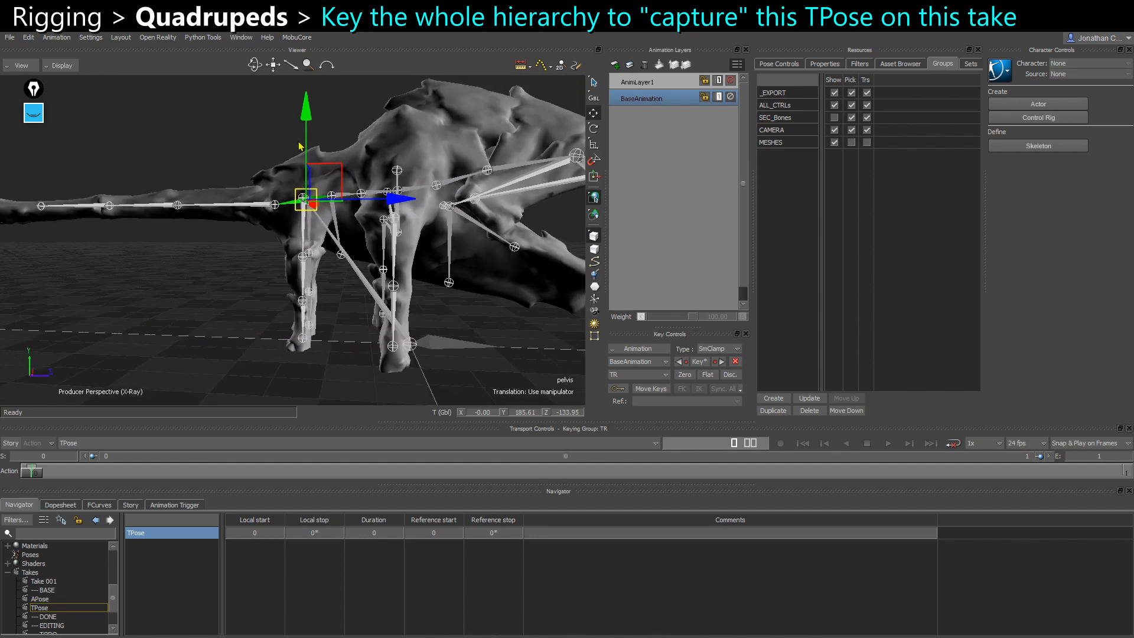
left_click_drag(306, 200, 276, 268)
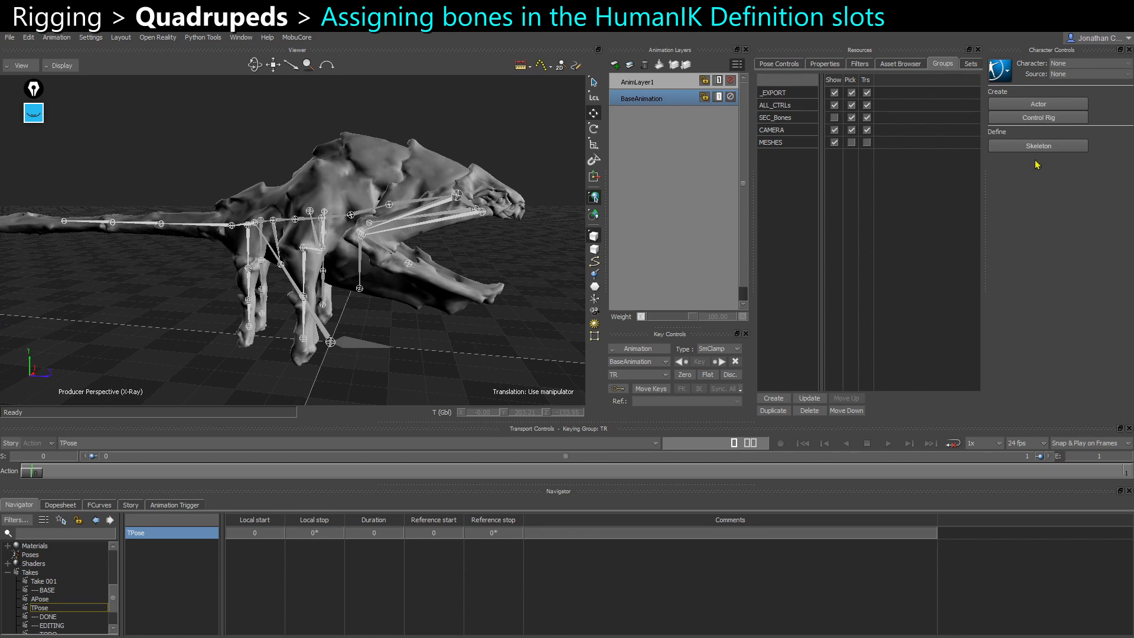
Create a new character by choosing to define a skeleton for the control rig
left_click(1041, 150)
left_click(1054, 147)
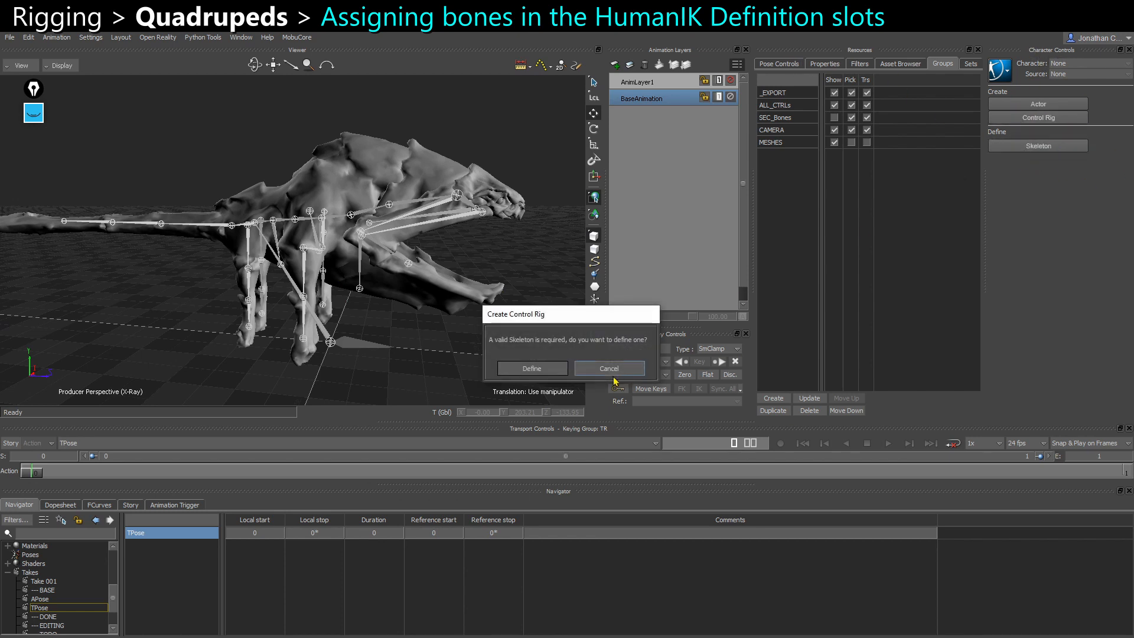
left_click(534, 372)
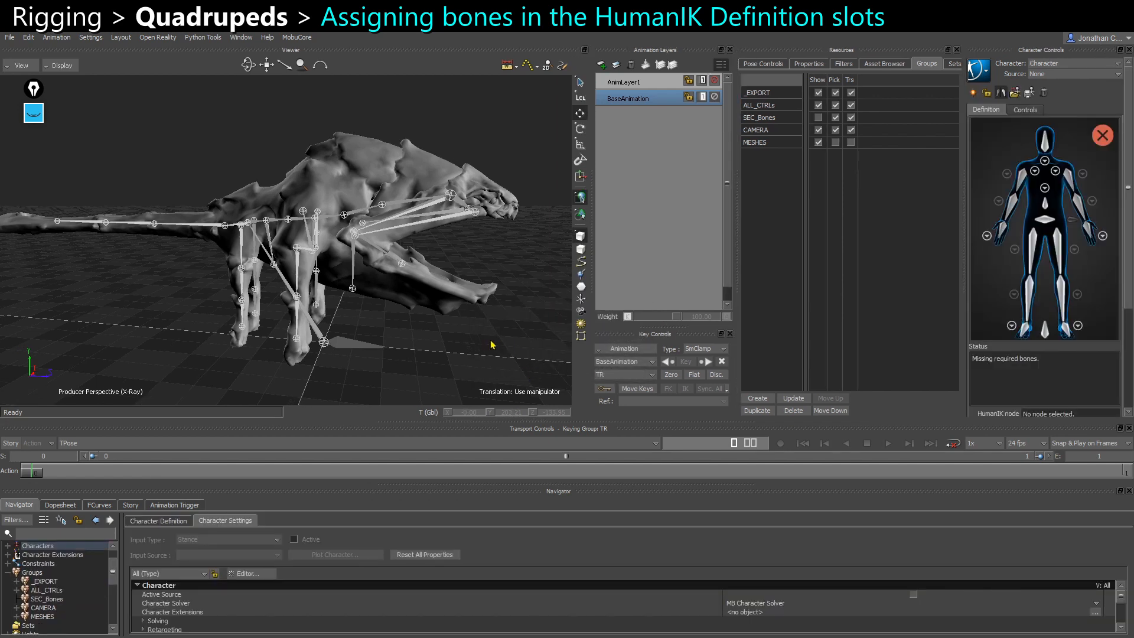
Assign the pelvis bone to the Hips slot of the character definition
left_click_drag(493, 345, 454, 344, "alt")
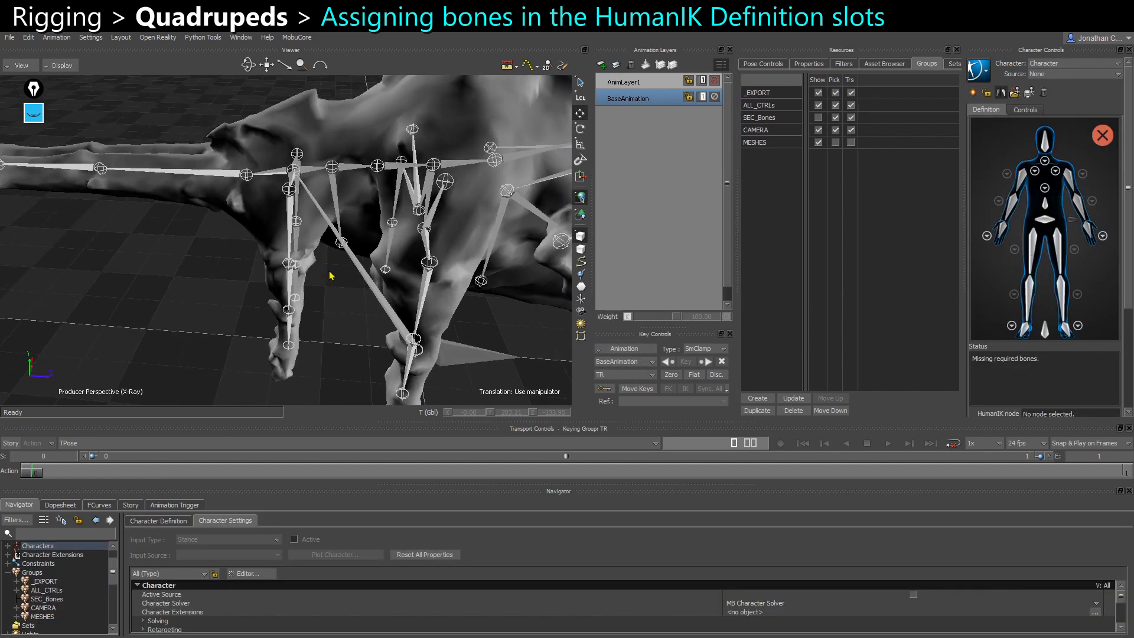
left_click_drag(329, 273, 328, 276, "alt")
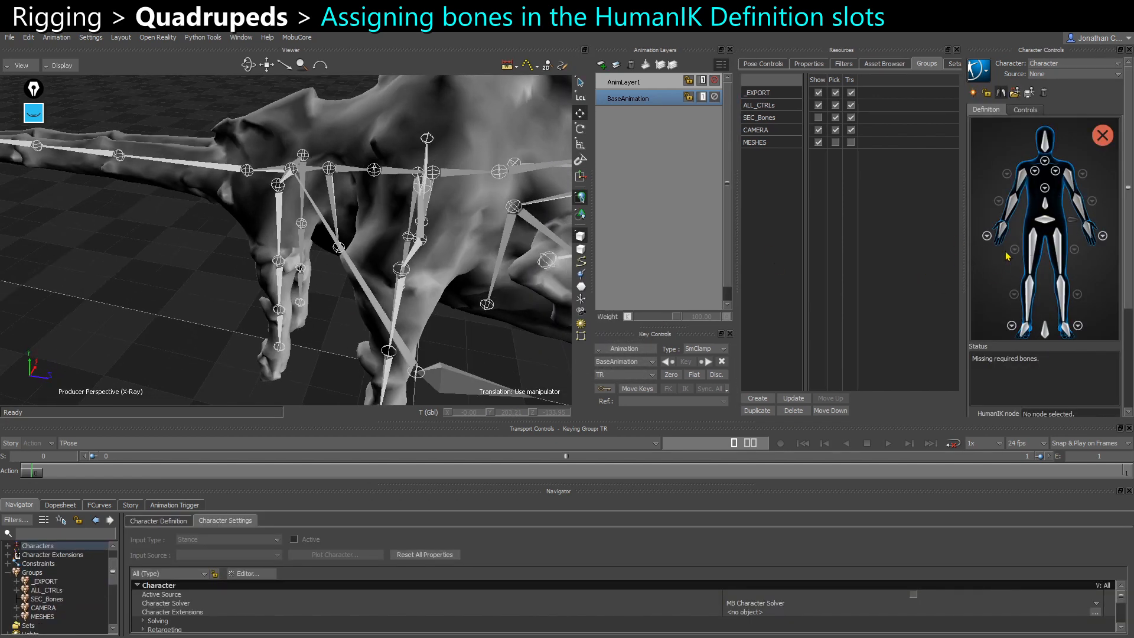
left_click(1045, 221)
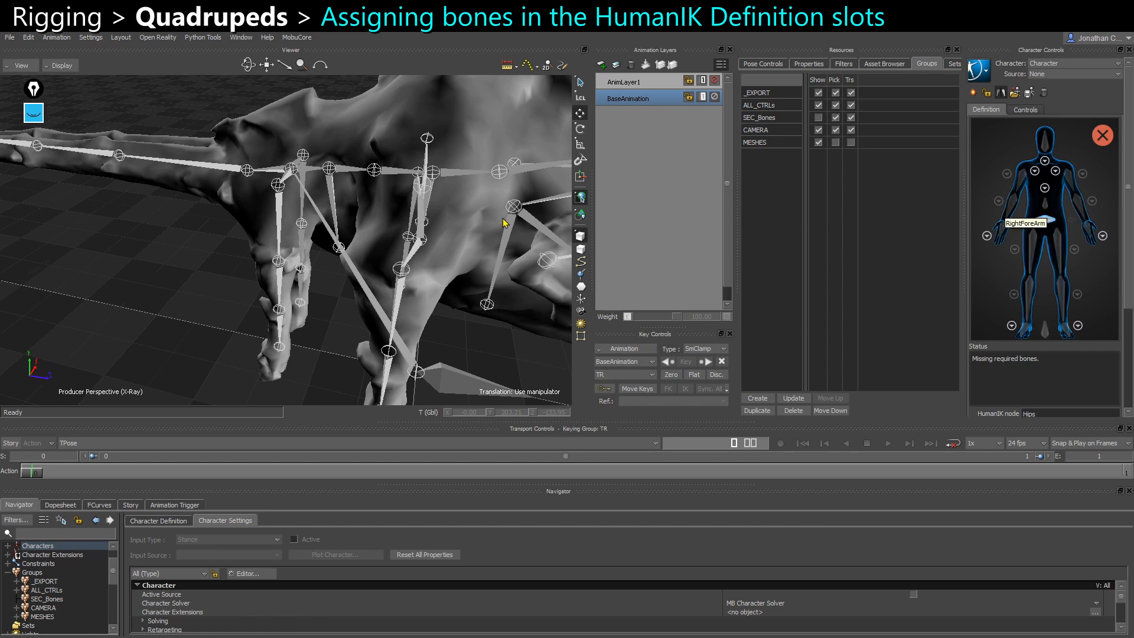
left_click_drag(323, 186, 313, 173, "alt")
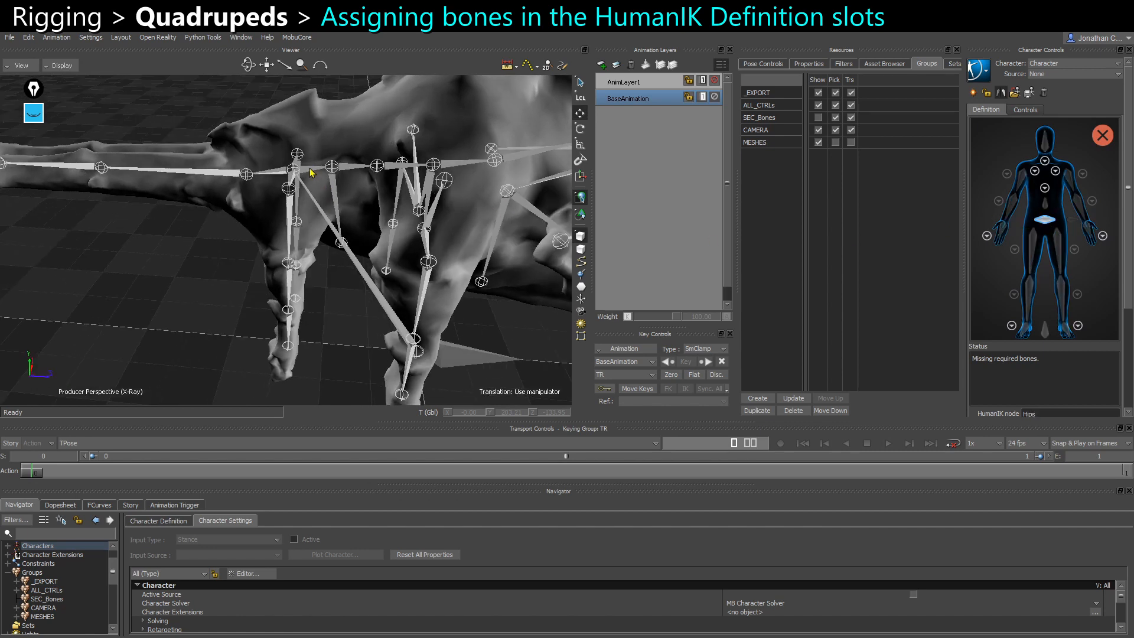
left_click(295, 170)
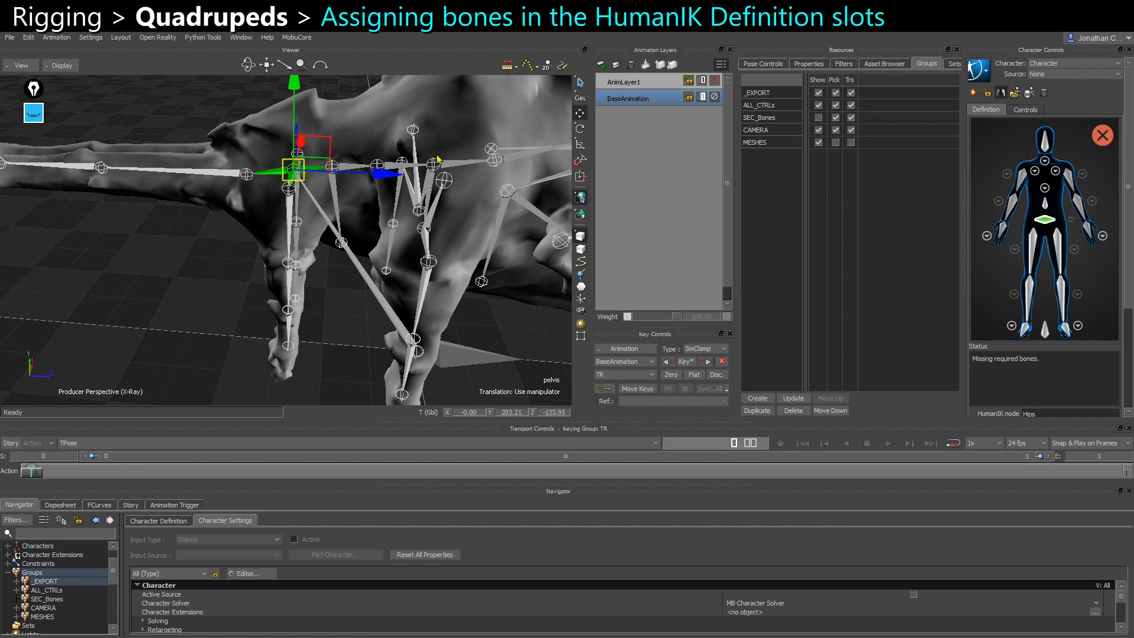
Show the skeleton as a schematic hierarchy and assign spine_01 to the Spine slot
left_click_drag(252, 260, 238, 243, "alt")
key("ctrl+w")
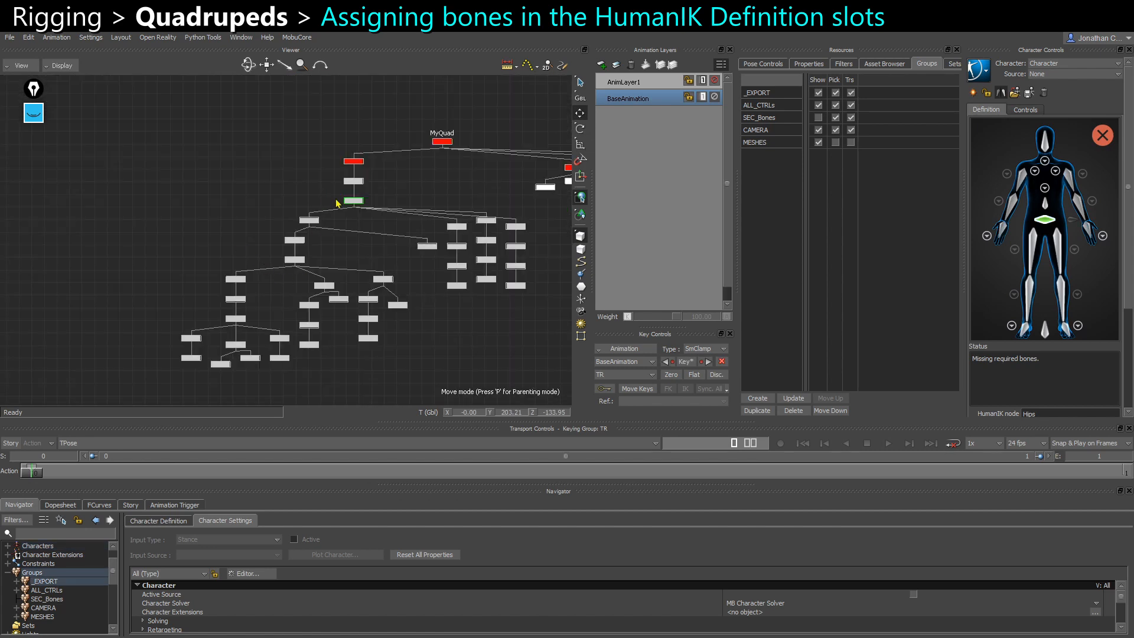
scroll(337, 203, "up", 3)
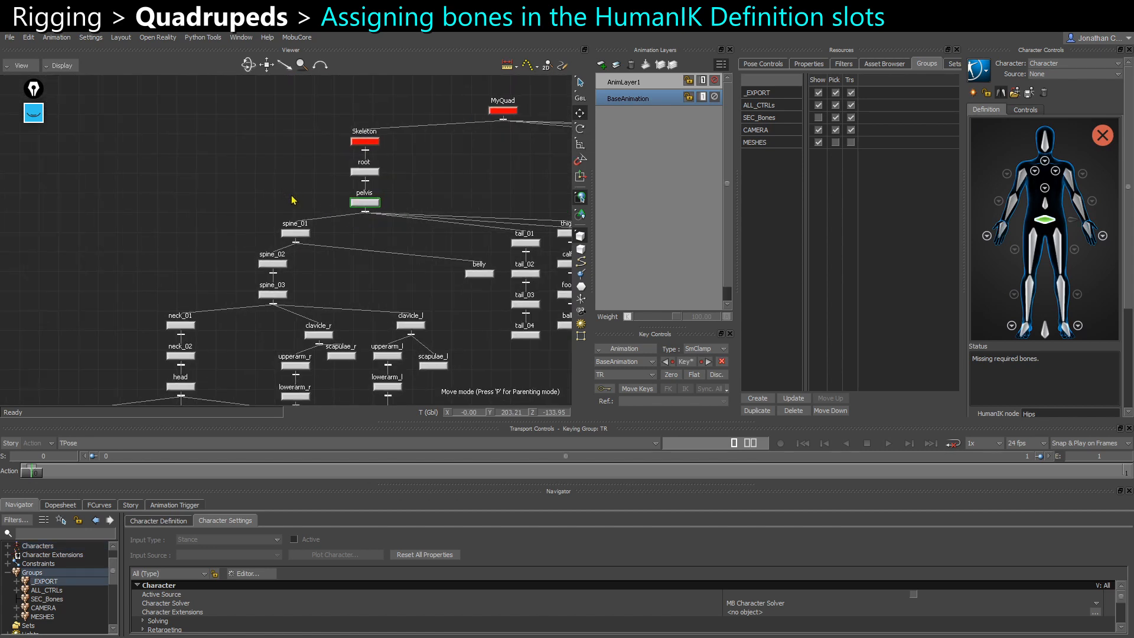
left_click(1046, 208)
left_click(282, 230)
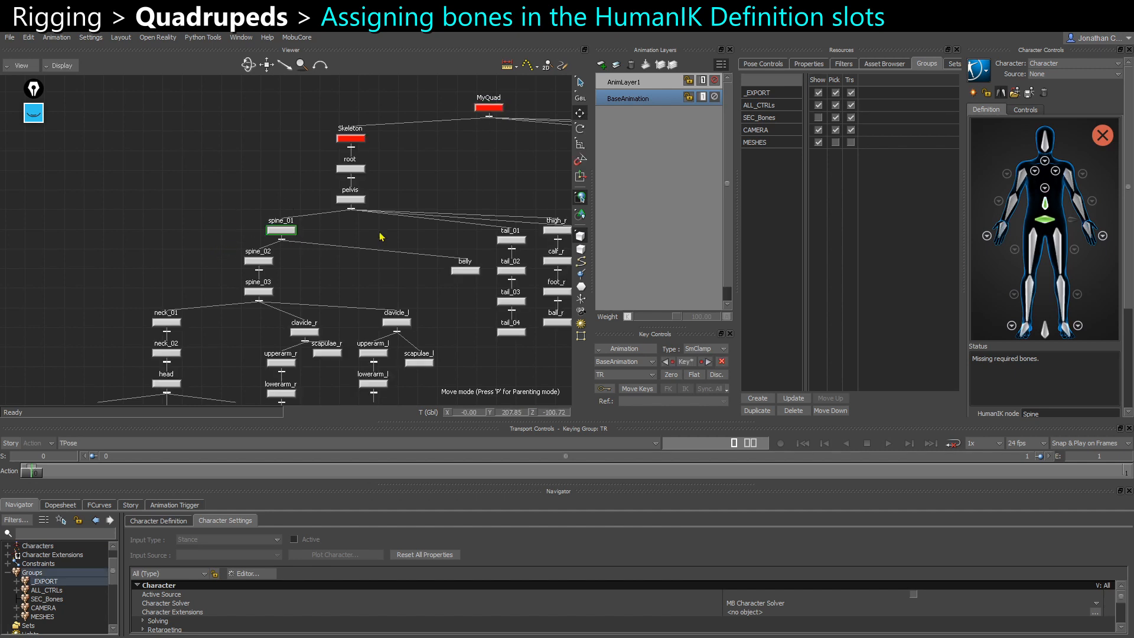
Assign spine_02 and spine_03 to the Spine1 and Spine2 slots in the detailed spine view
left_click(1045, 188)
left_click(1045, 294)
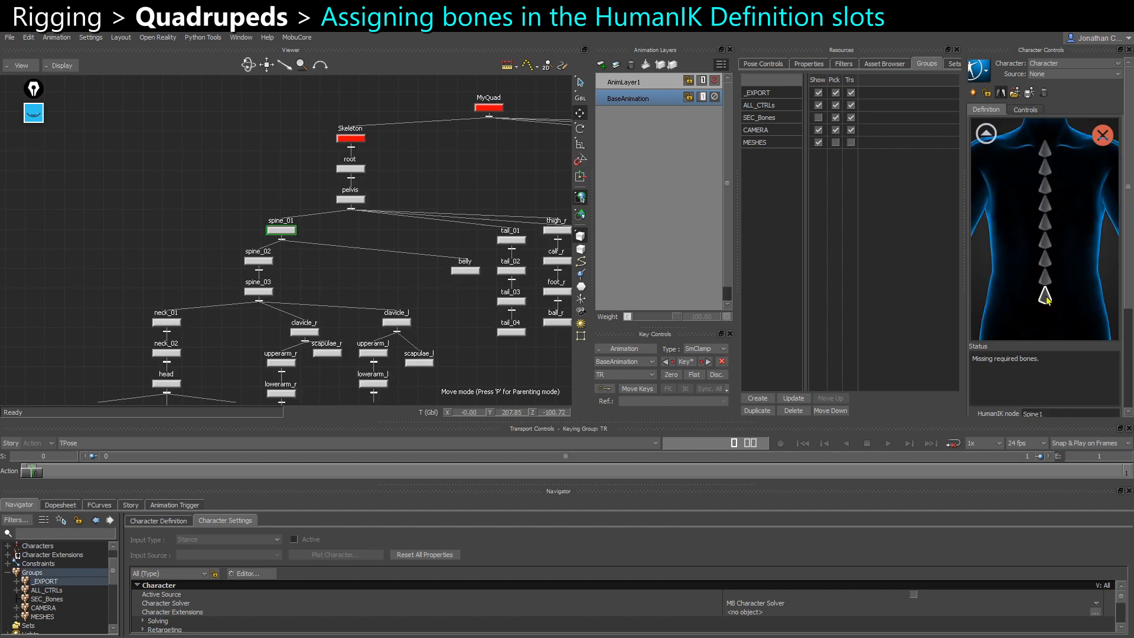
left_click(258, 260)
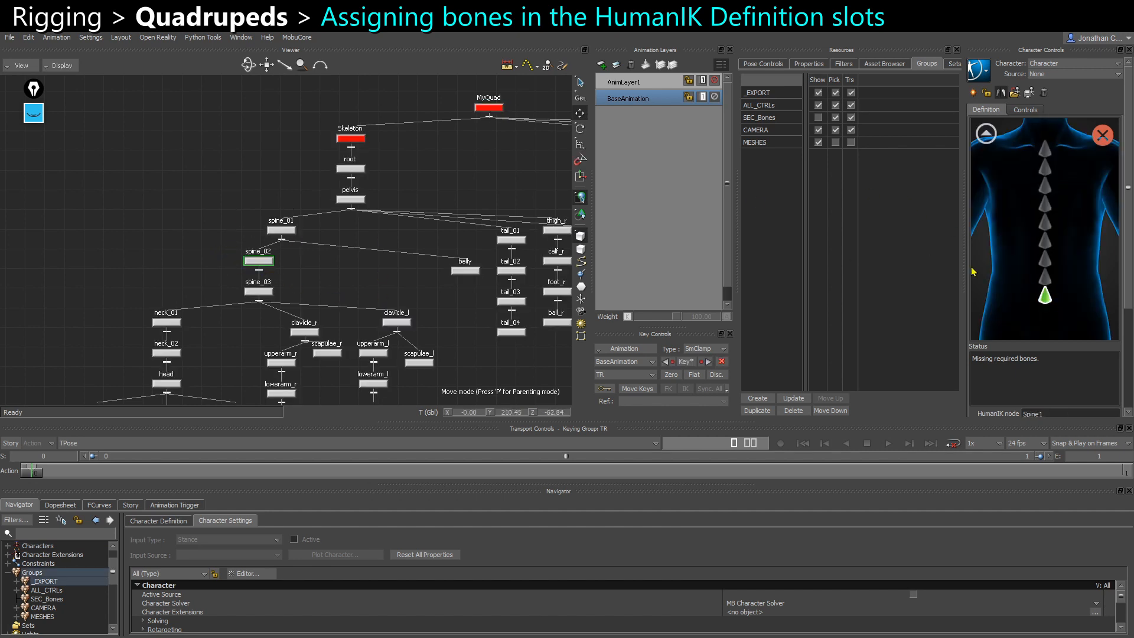
left_click(1046, 277)
left_click(258, 291)
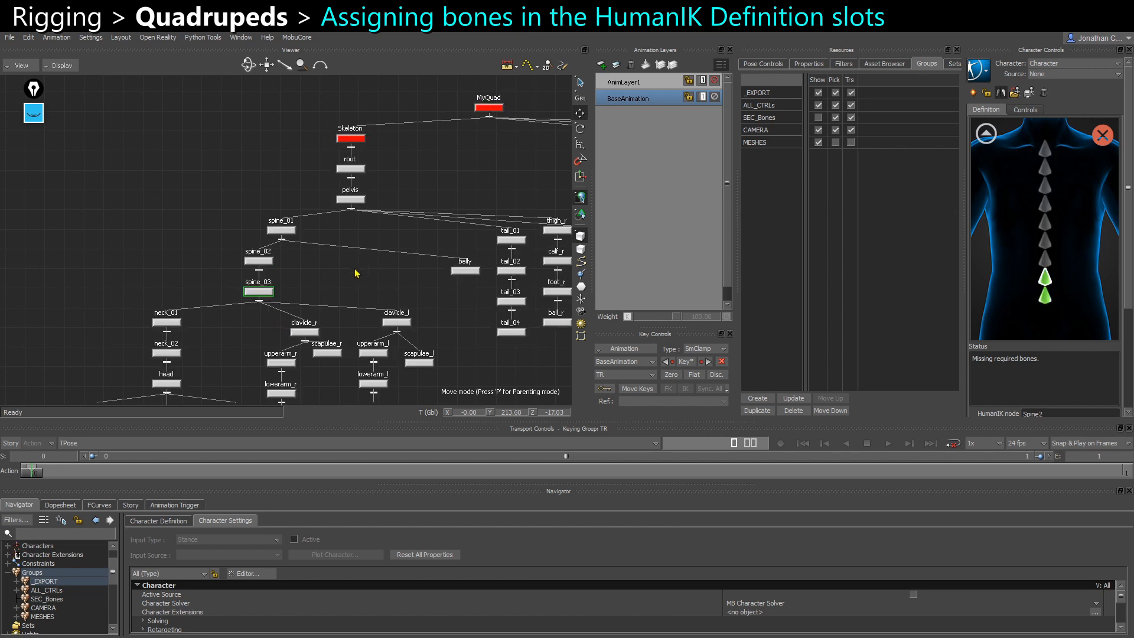
Assign neck_01 and neck_02 to the Neck and Neck1 slots in the detailed neck view
left_click(987, 135)
left_click(1044, 172)
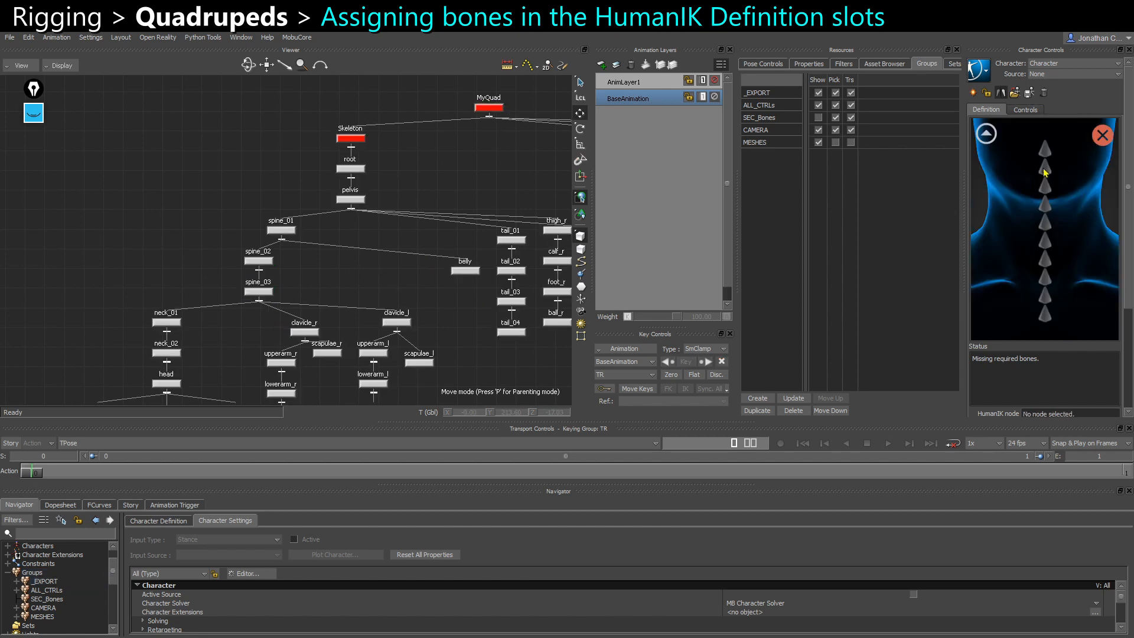
left_click(1046, 313)
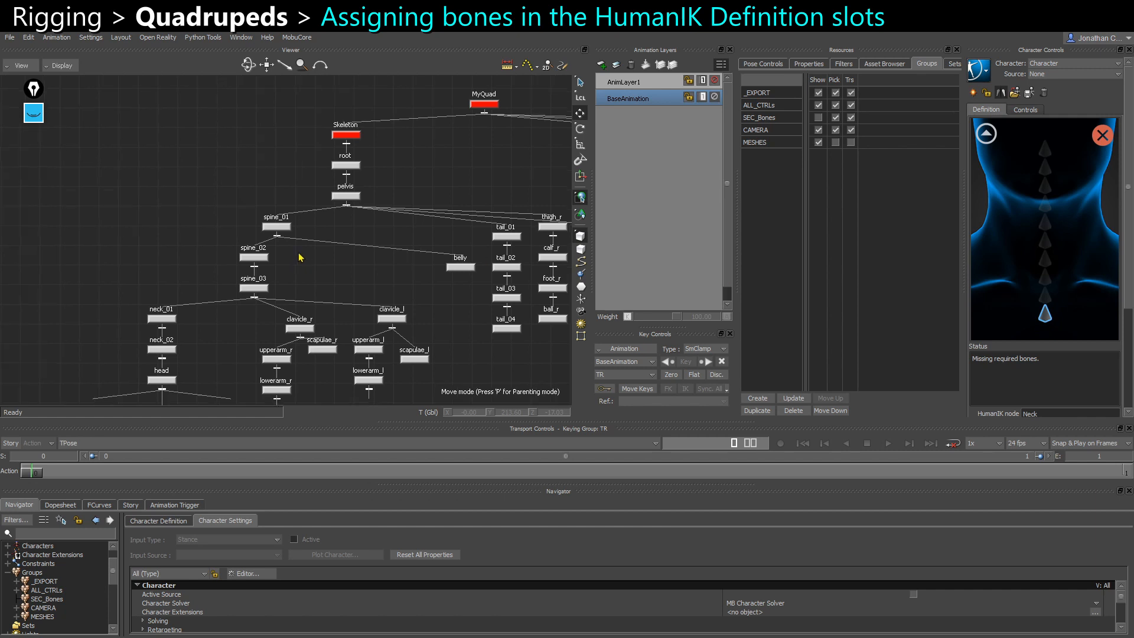
left_click_drag(300, 257, 339, 188, "shift")
left_click_drag(169, 228, 218, 264)
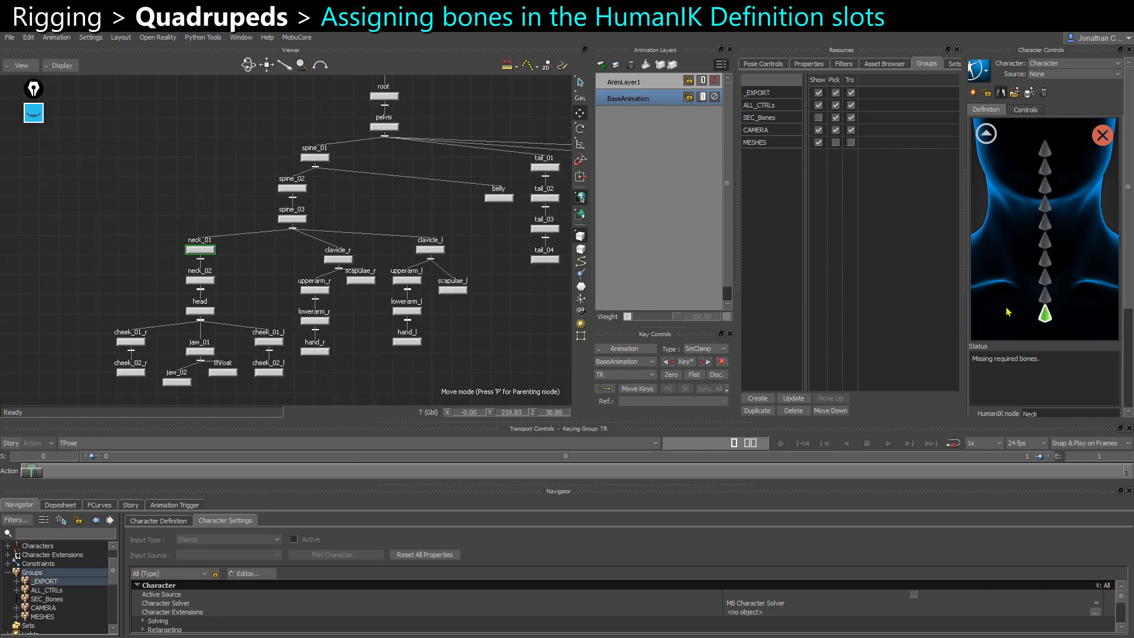
left_click(1047, 298)
left_click(200, 281)
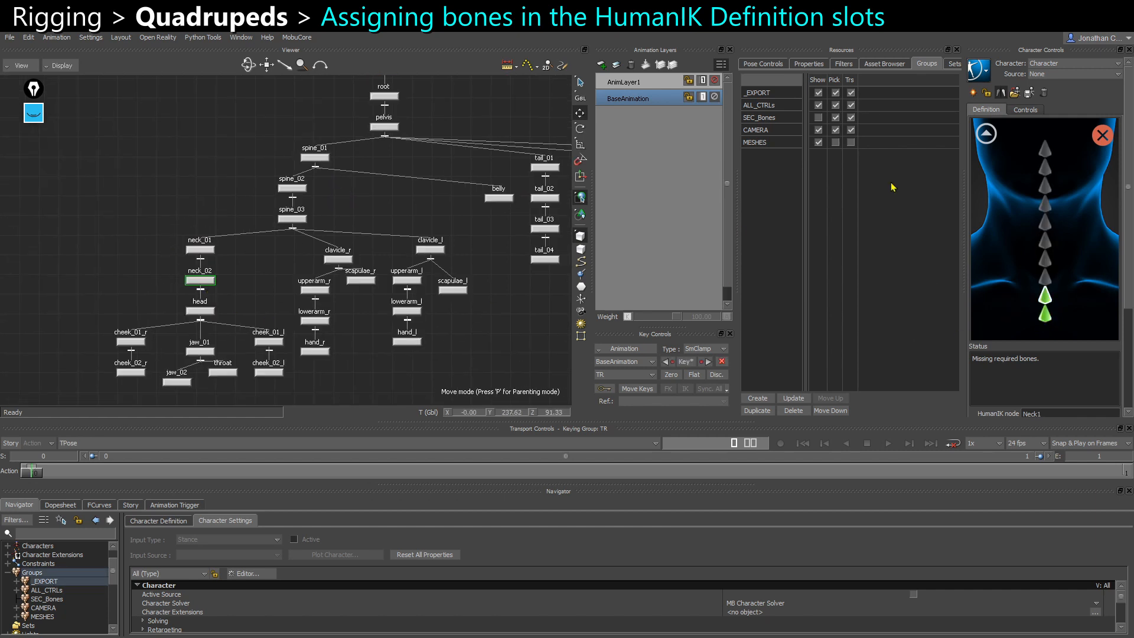
Return to the full body definition view and assign the head bone to the Head slot
left_click(986, 133)
left_click(1048, 144)
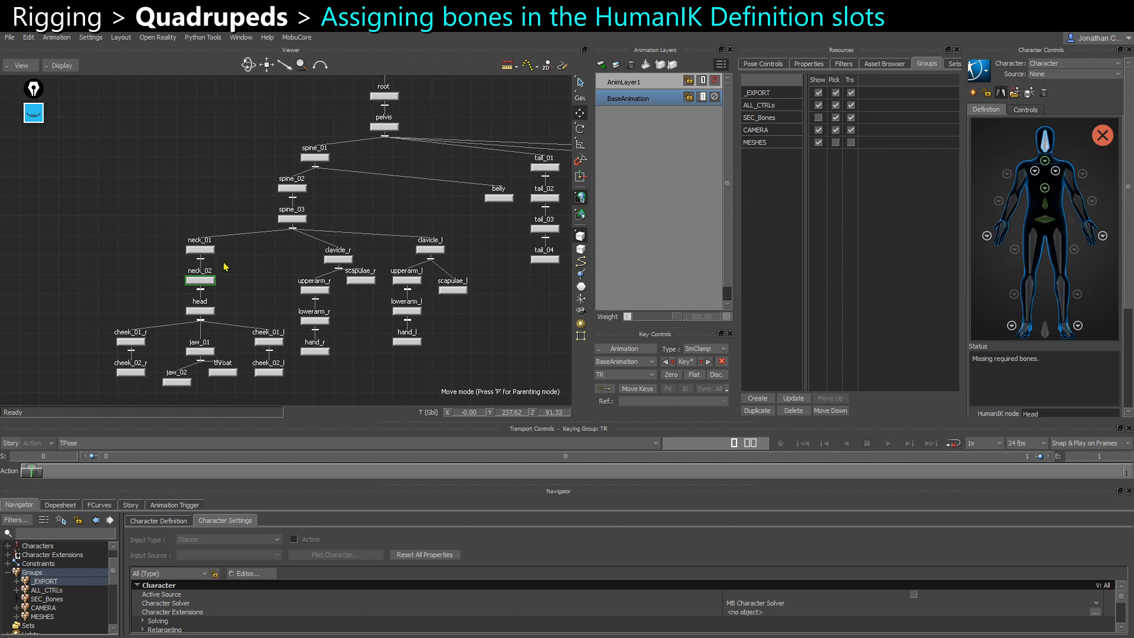
left_click(194, 312)
middle_click_drag(247, 301, 235, 290, "alt")
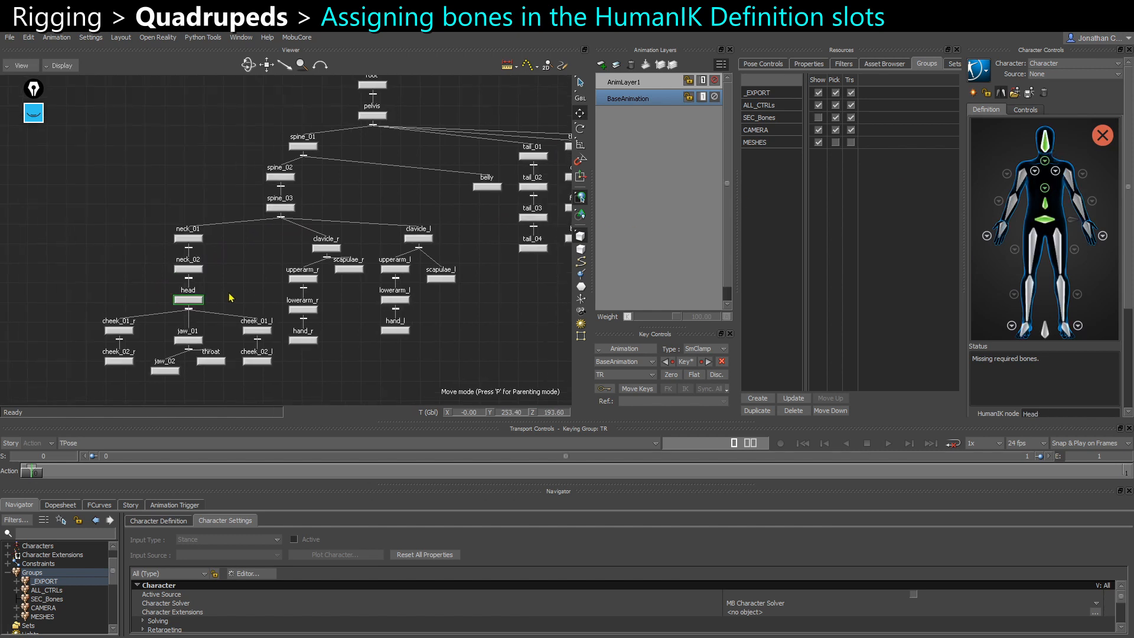
Select the cheek, jaw and throat bones in the schematic, examine them on the 3D creature, and return to the schematic with nothing selected
left_click(238, 261)
scroll(220, 331, "up", 3)
middle_click_drag(229, 341, 257, 300, "alt")
left_click_drag(41, 285, 334, 373)
key("ctrl+e")
right_click_drag(397, 287, 355, 260, "alt")
left_click_drag(356, 260, 459, 228, "alt")
left_click_drag(377, 203, 393, 217)
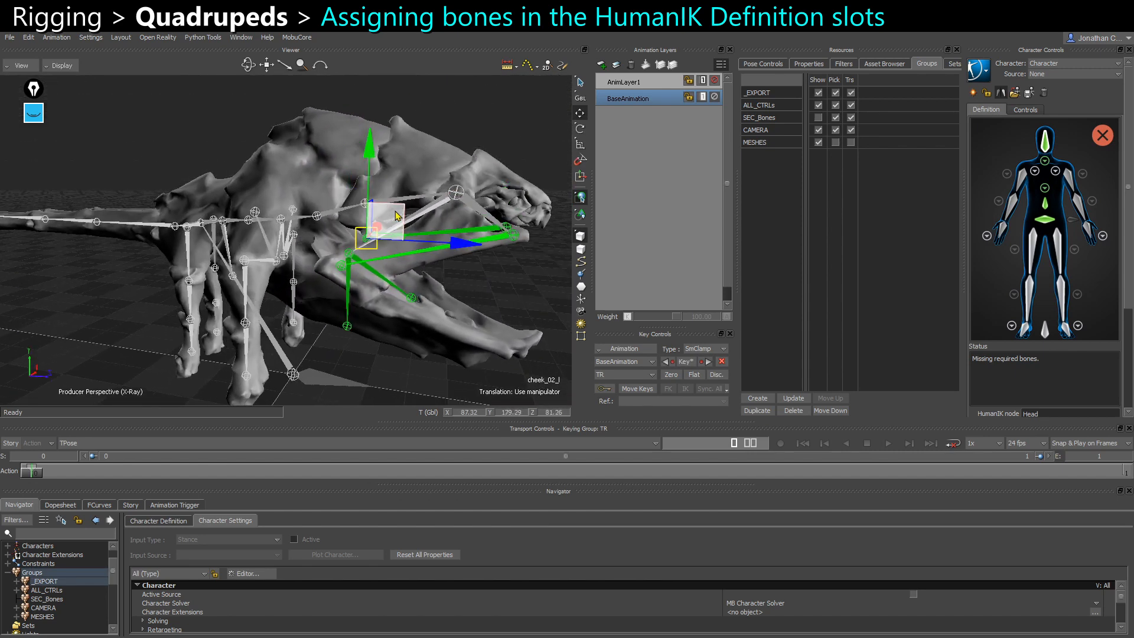
key("ctrl+z")
left_click(193, 149)
Assign clavicle_l to the LeftShoulder slot in the detailed shoulder view
left_click(1055, 172)
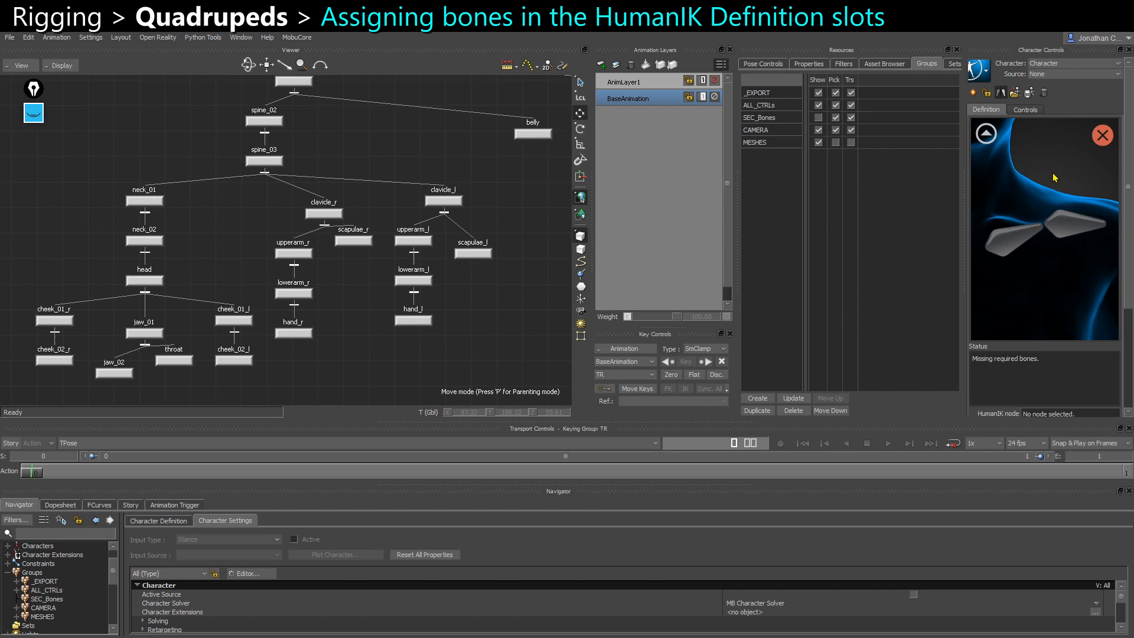
left_click(1011, 248)
scroll(446, 244, "up", 3)
left_click(408, 215)
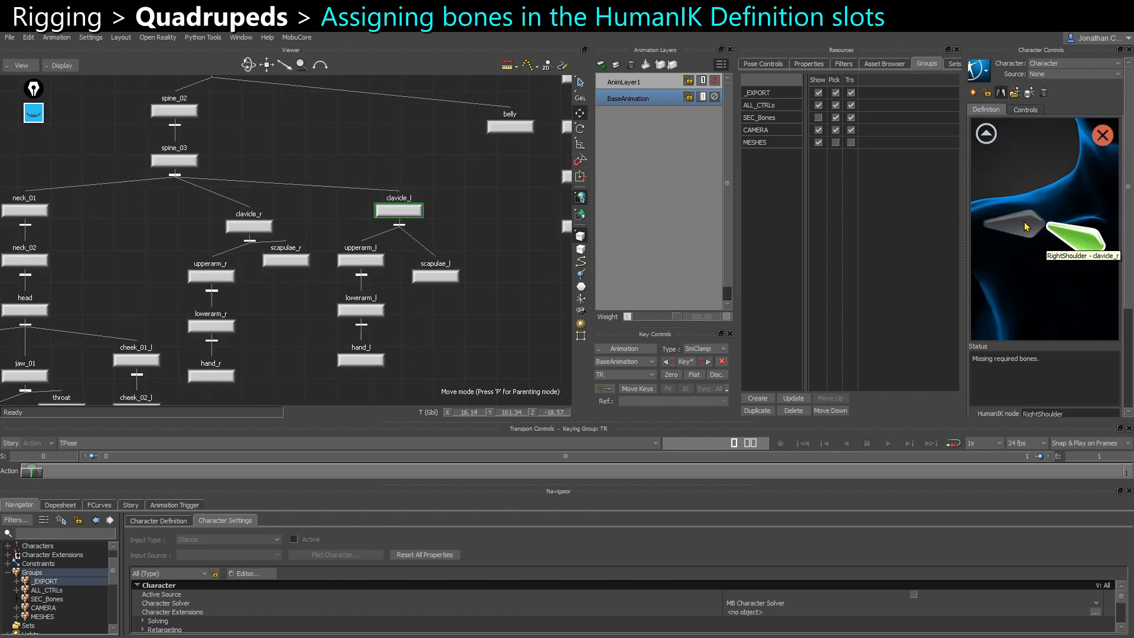
Assign upperarm_l, lowerarm_l and hand_l to the LeftArm, LeftForeArm and LeftHand slots in the full body view
left_click(985, 137)
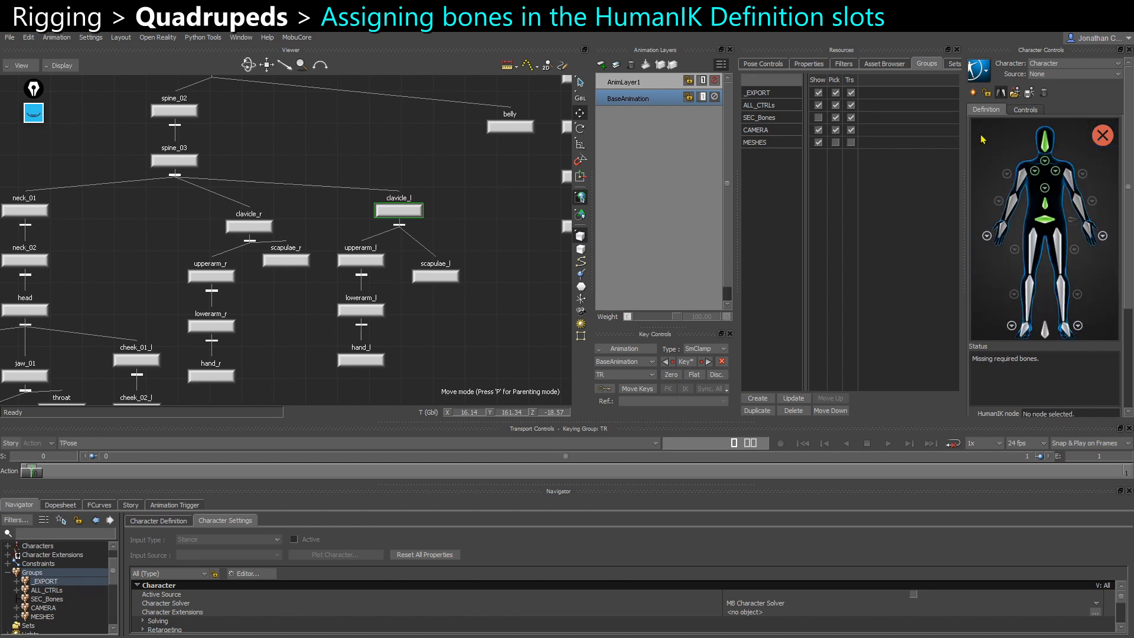
left_click(371, 255)
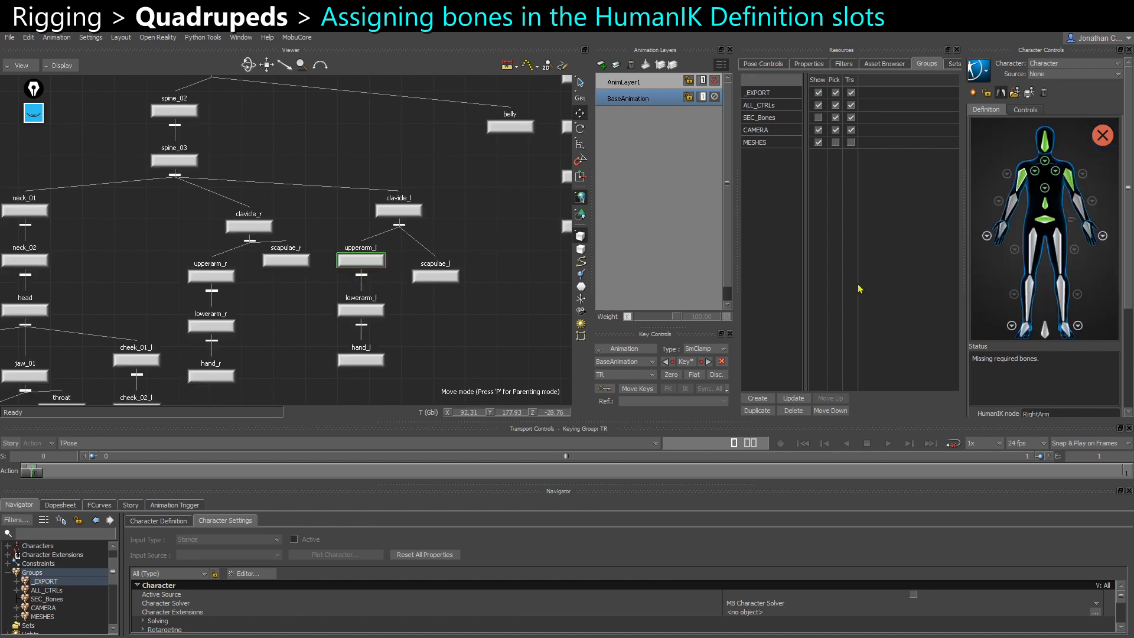
left_click(1092, 201)
left_click_drag(362, 313, 366, 324)
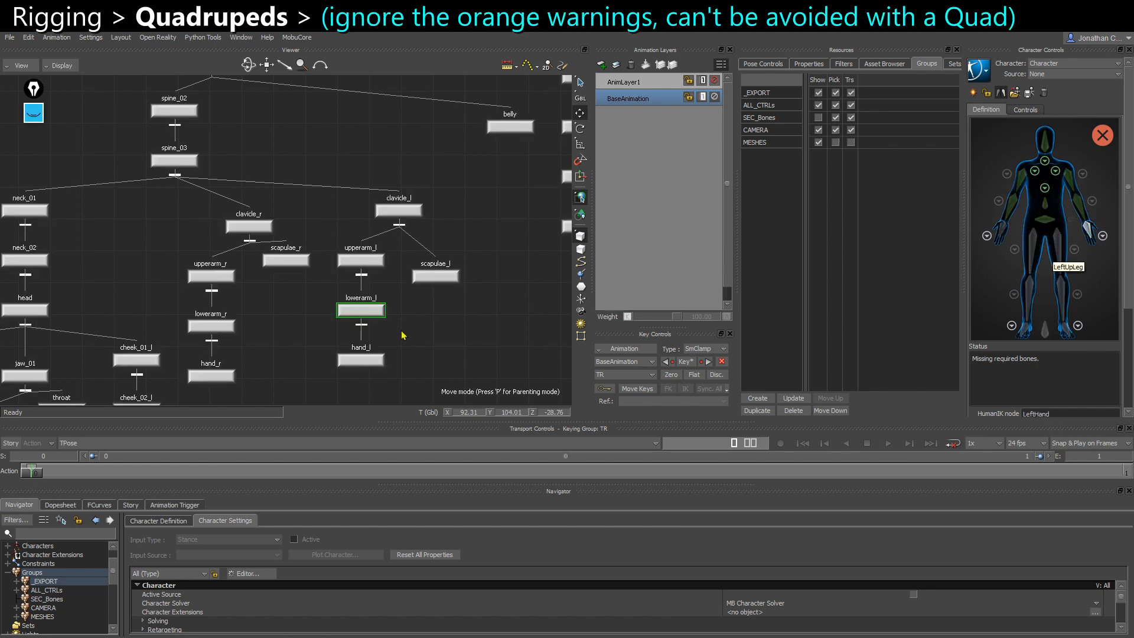
left_click(361, 360)
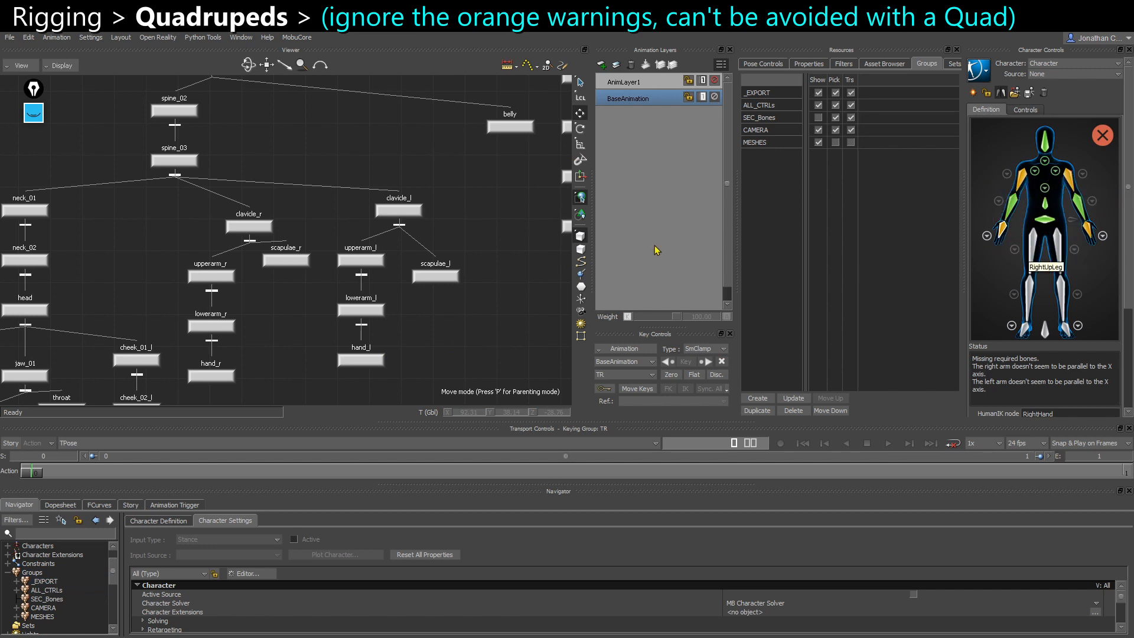
Return to the 3D view and assign thigh_l and calf_l to the LeftUpLeg and LeftLeg slots
key("ctrl+e")
left_click_drag(470, 303, 224, 391, "ctrl+shift")
left_click_drag(224, 338, 271, 261, "ctrl+shift")
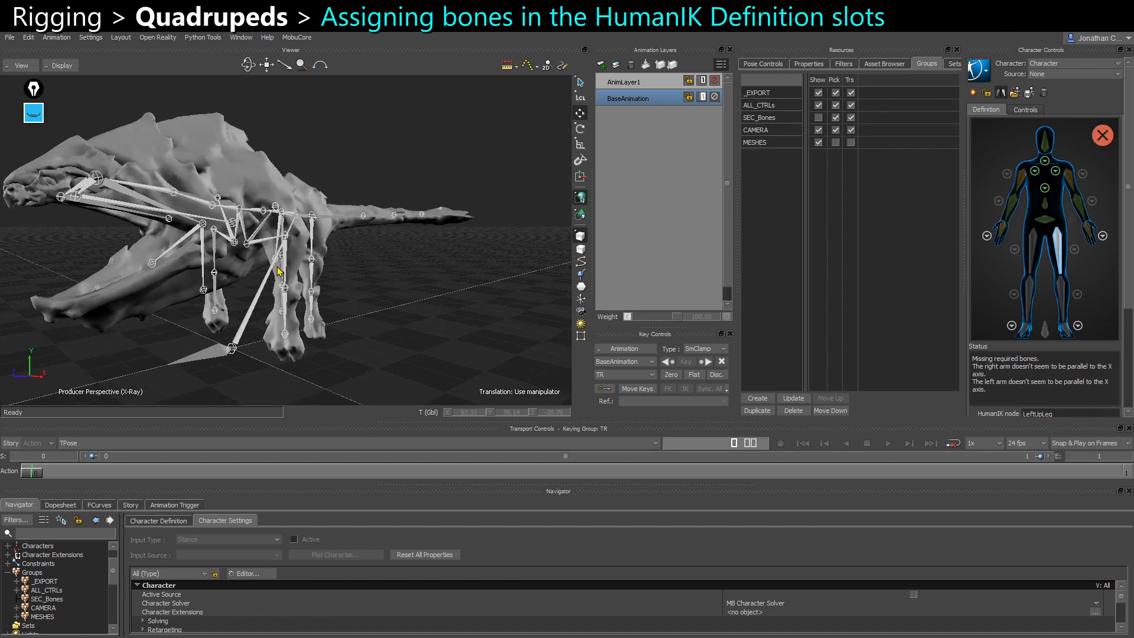
scroll(326, 286, "up", 5)
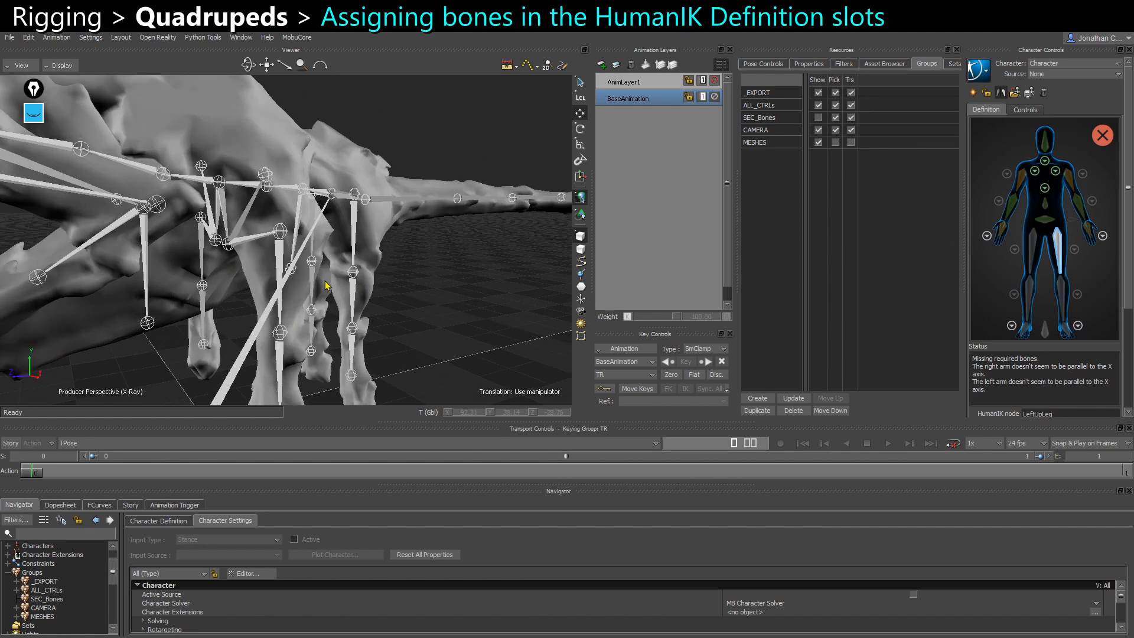
left_click(353, 243)
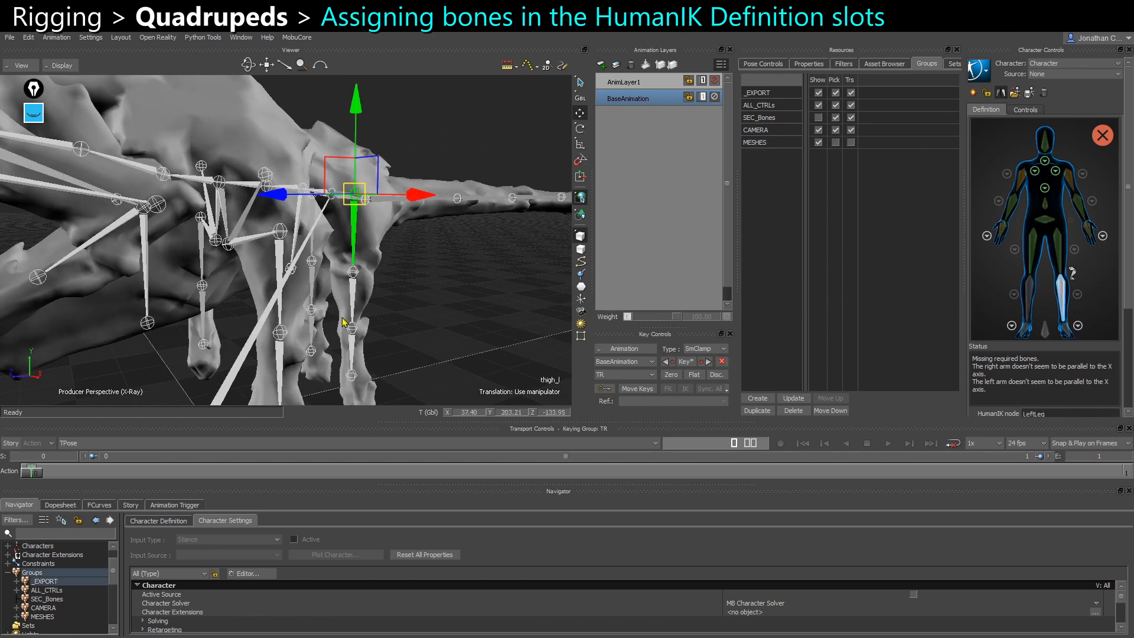
left_click_drag(369, 309, 378, 314)
left_click_drag(420, 294, 404, 255, "shift")
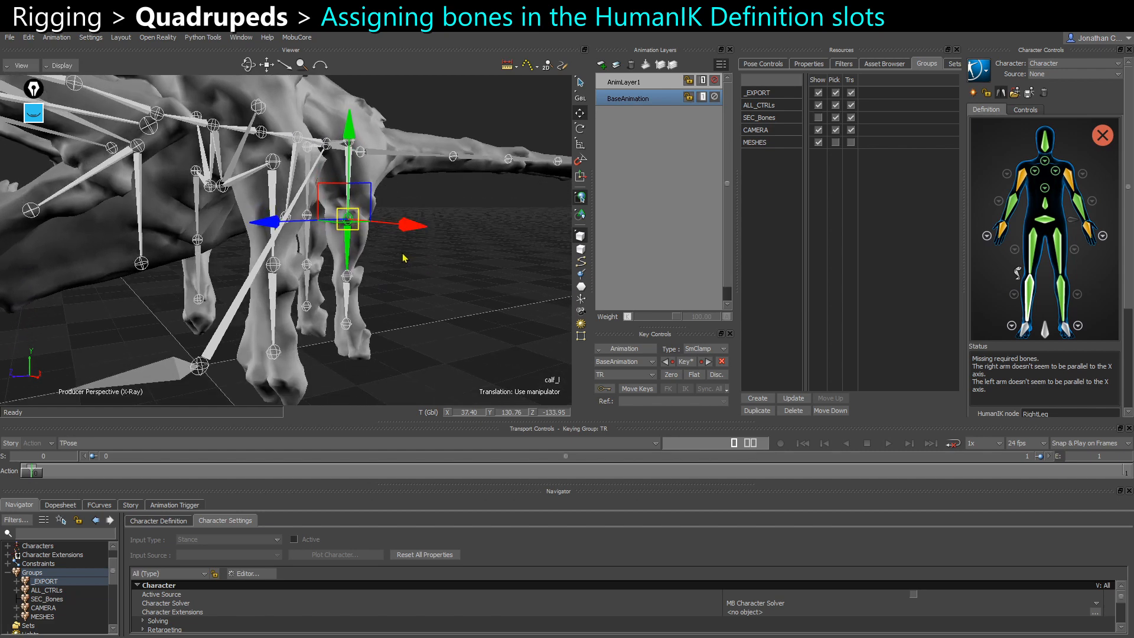
Assign the foot_l bone to the LeftFoot slot
double_click(1066, 336)
scroll(392, 327, "up", 2)
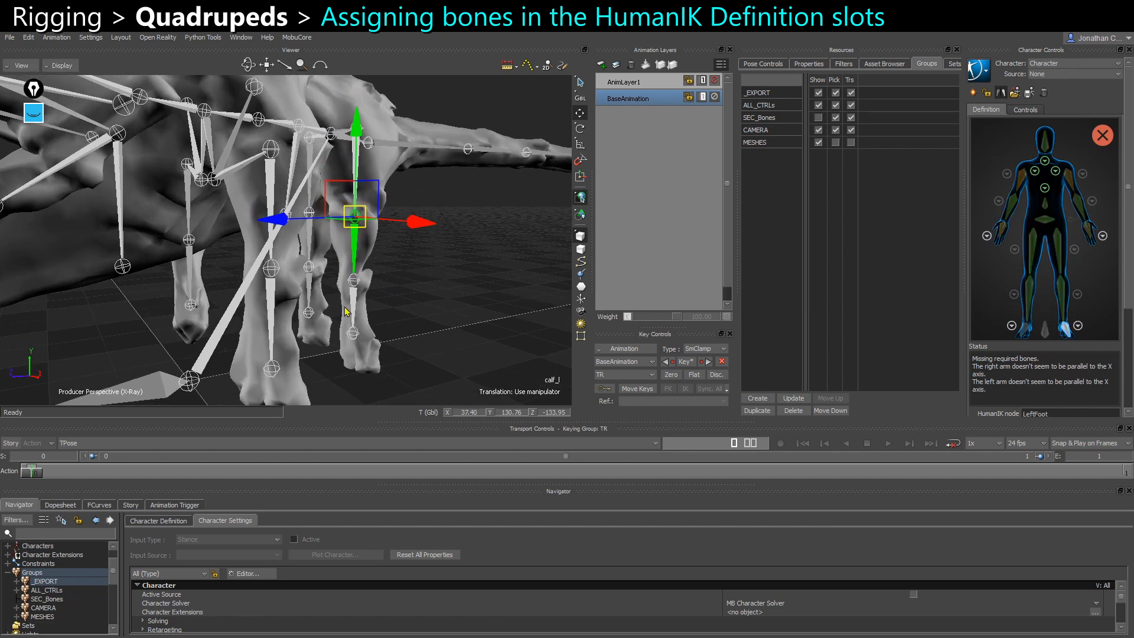
left_click_drag(347, 311, 401, 247)
scroll(404, 329, "up", 1)
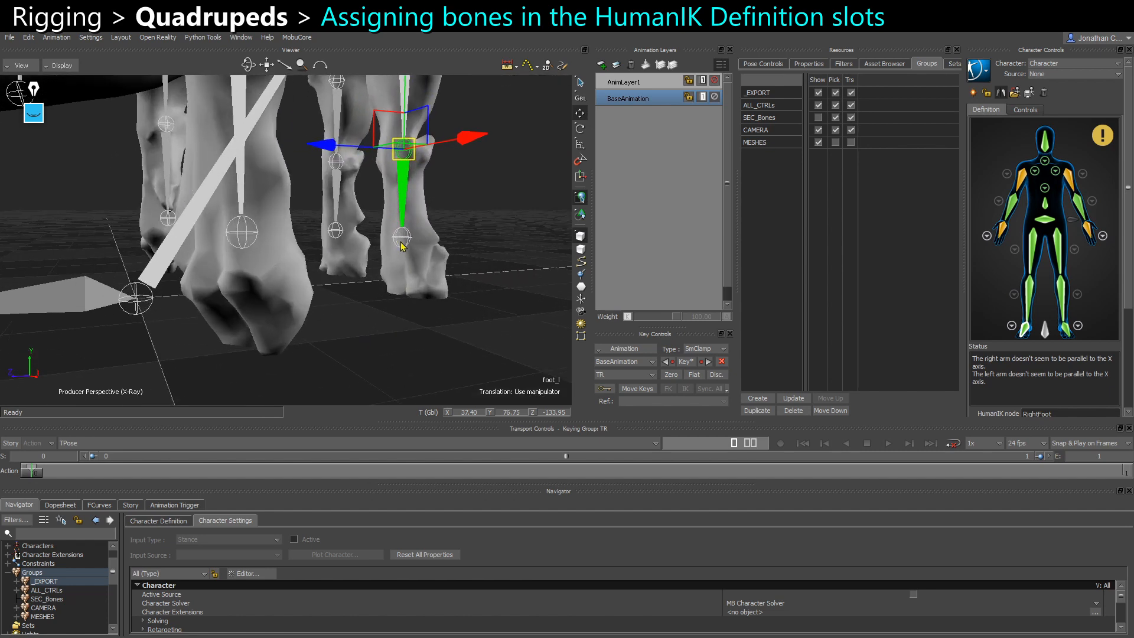
Assign the left foot's ball bone to the LeftToeBase slot in the detailed foot view, and deselect it
left_click(1078, 326)
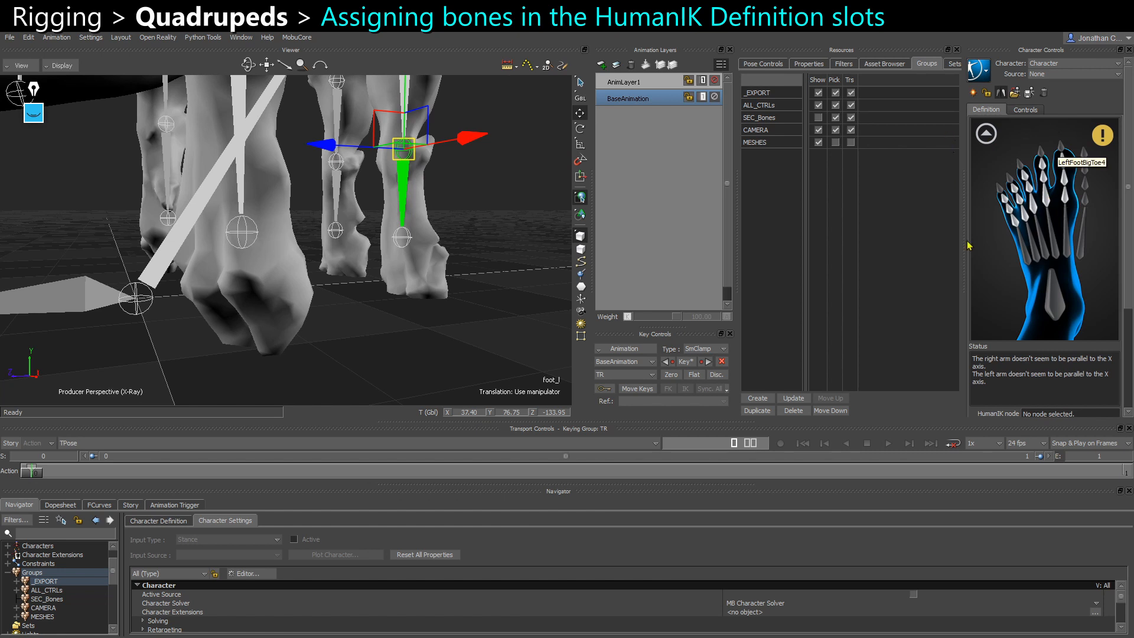
left_click(1056, 306)
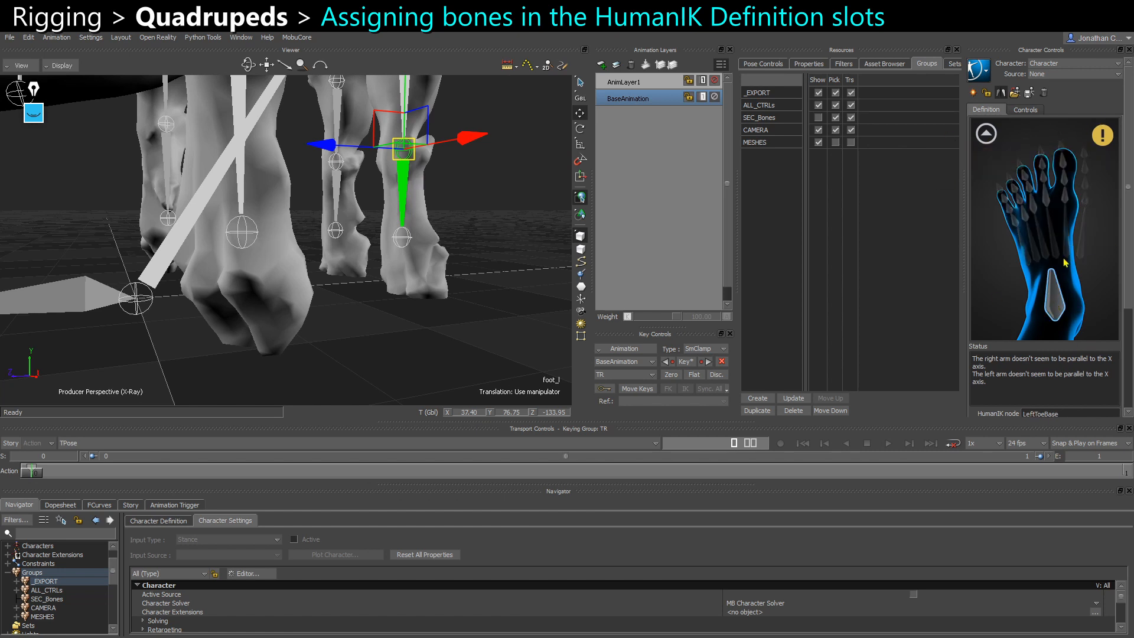
left_click(399, 243)
left_click(437, 321)
scroll(446, 320, "up", 1)
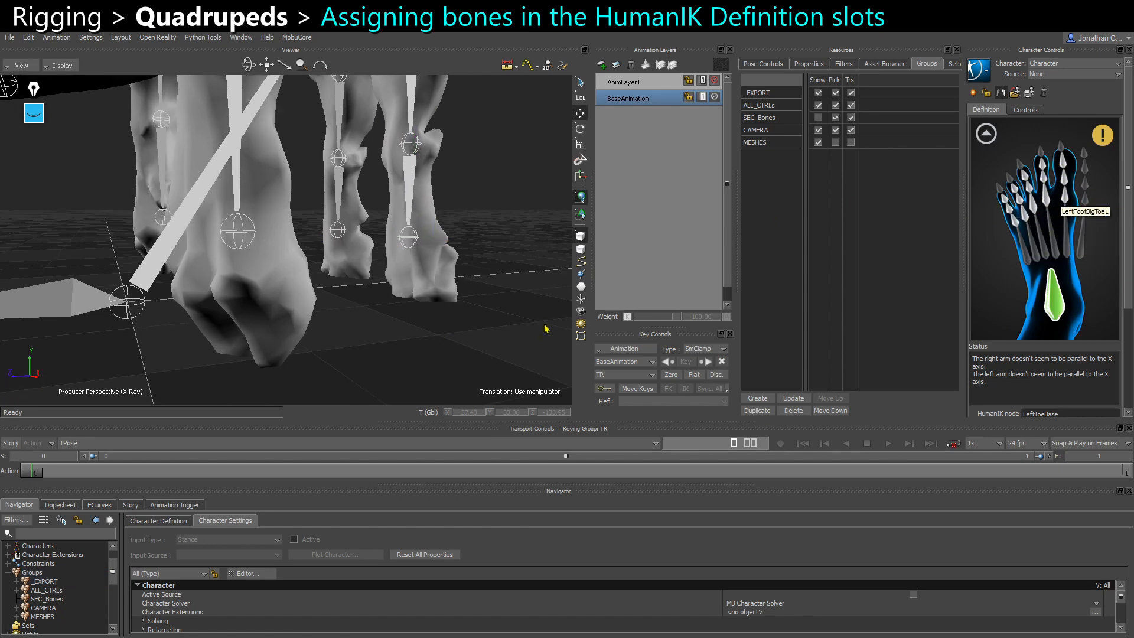
Return to the full body view and lock the character definition as a Quadruped
left_click_drag(545, 325, 406, 282, "ctrl+shift")
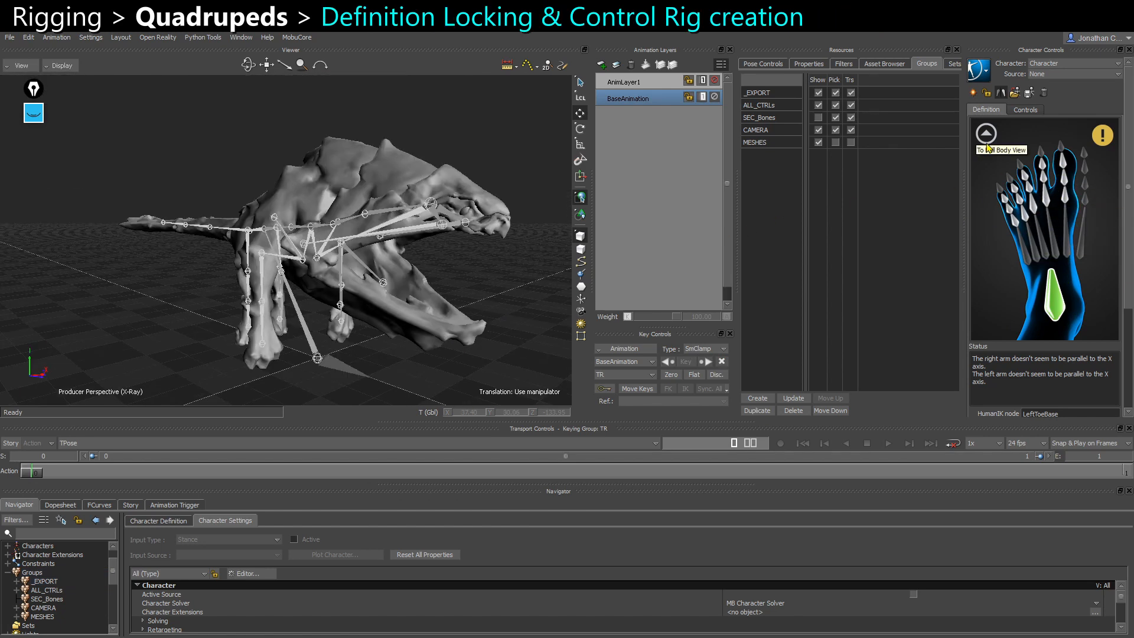
left_click(986, 134)
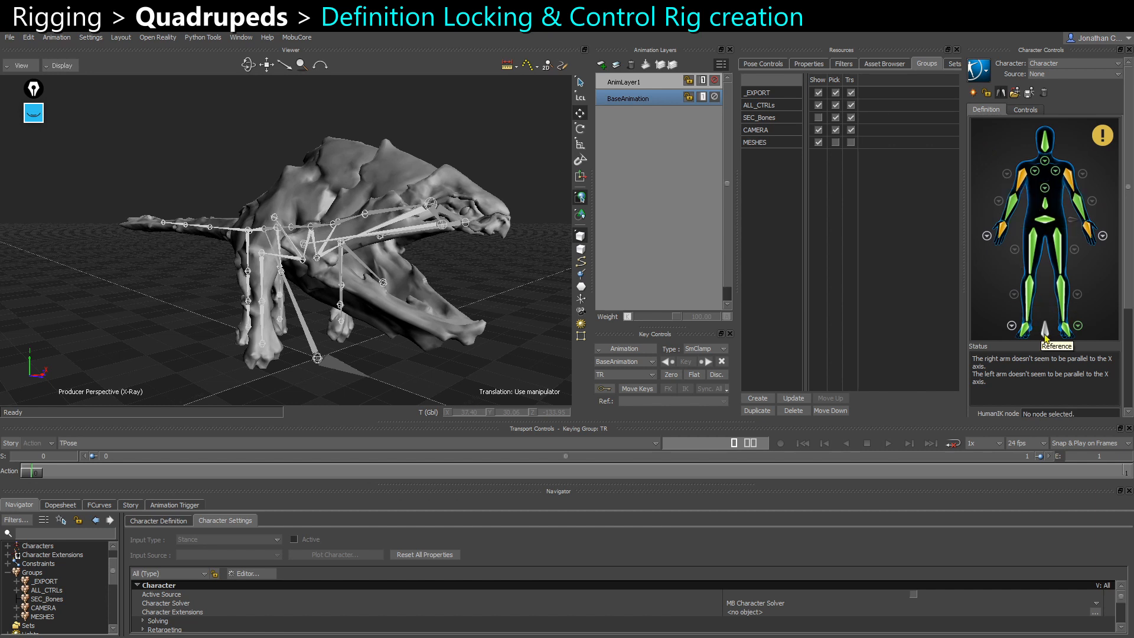
left_click(986, 93)
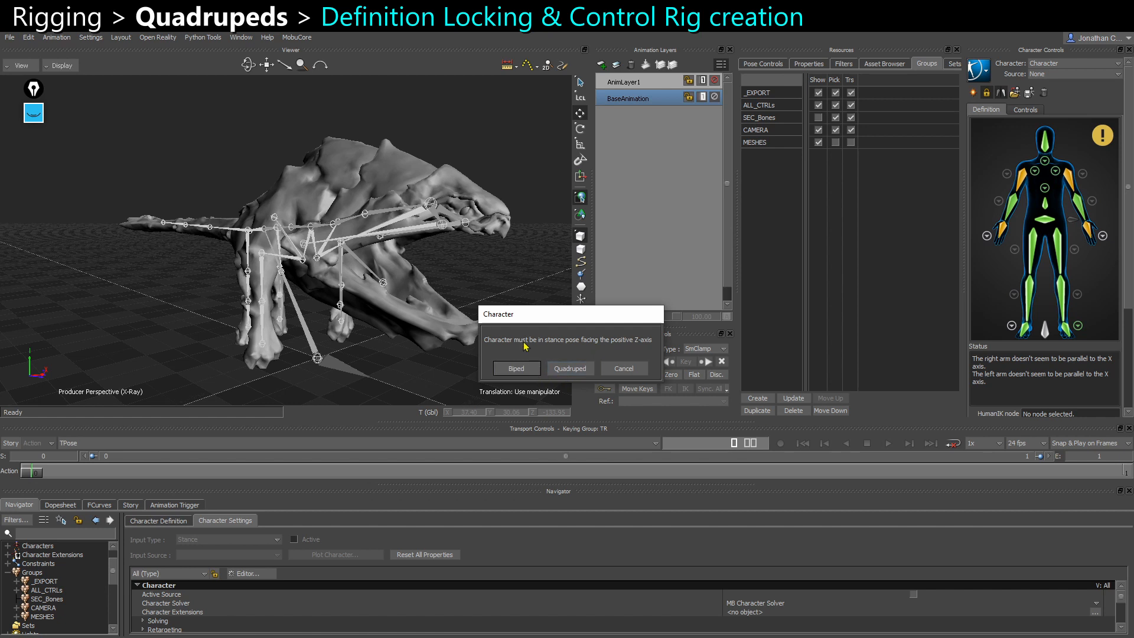
left_click_drag(527, 316, 530, 318)
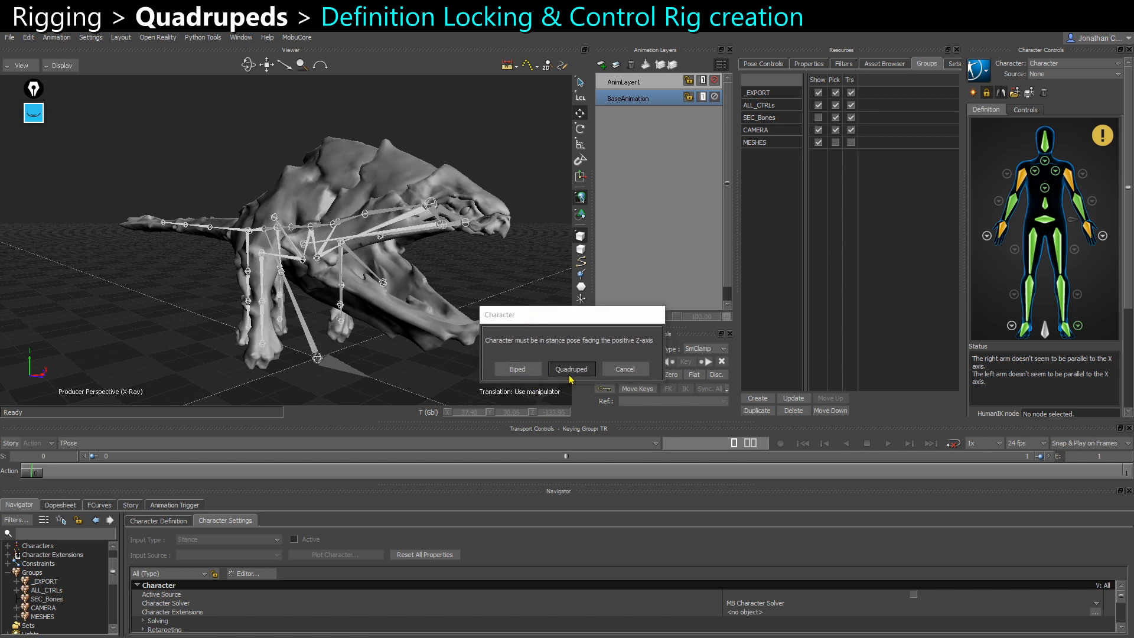
left_click(571, 372)
Create the character's control rig by baking (plotting) the skeleton to Control Rig
left_click(985, 70)
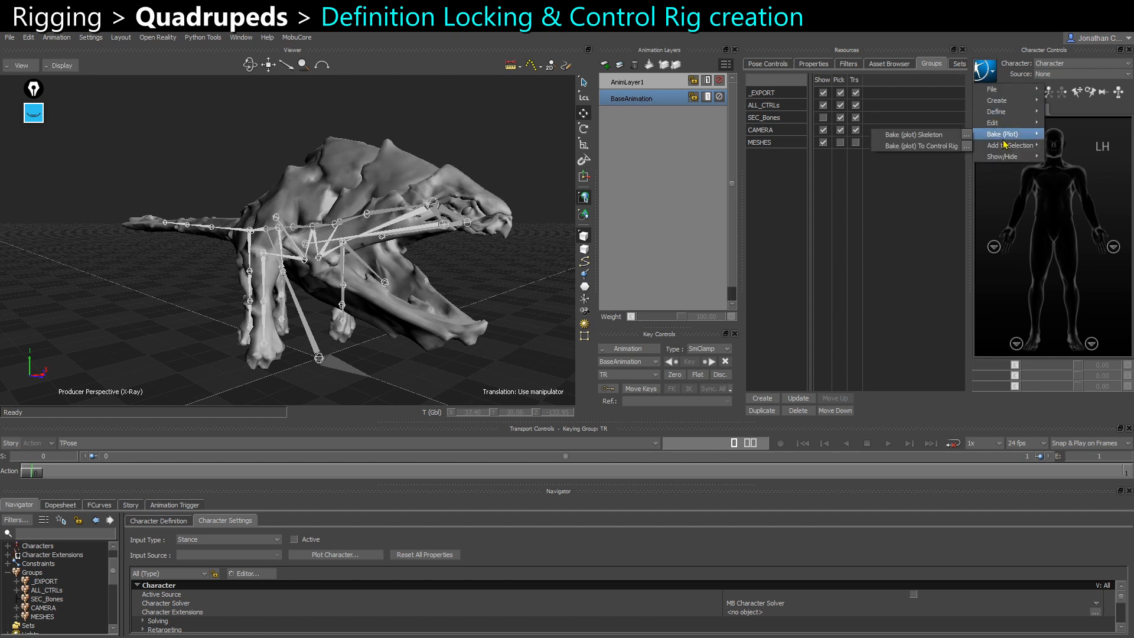
mouse_move(985, 136)
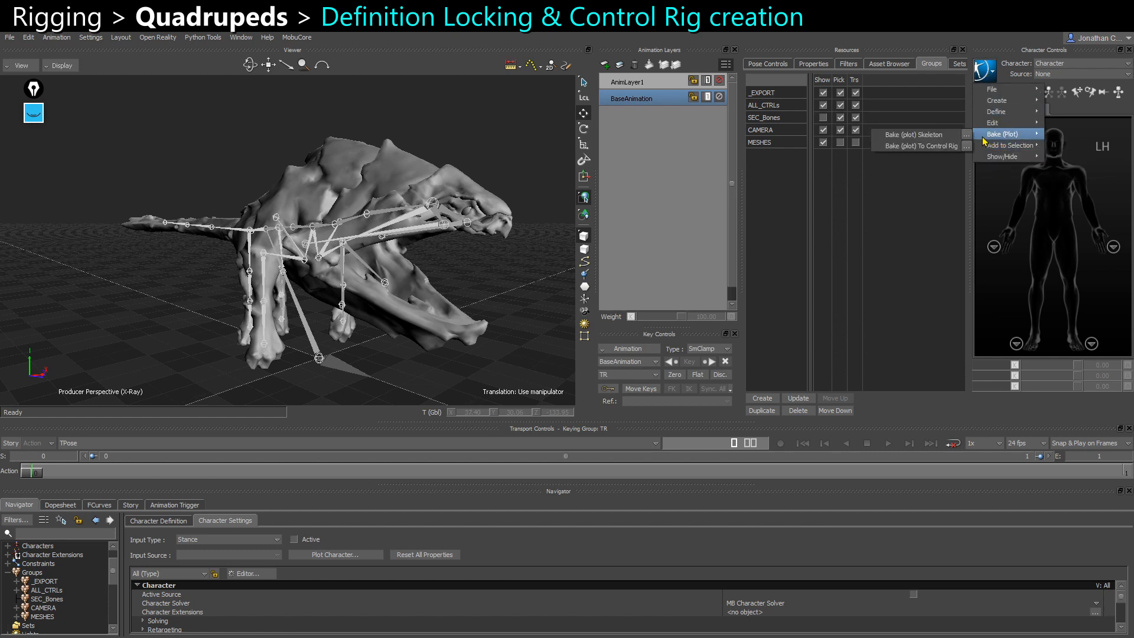
left_click(922, 147)
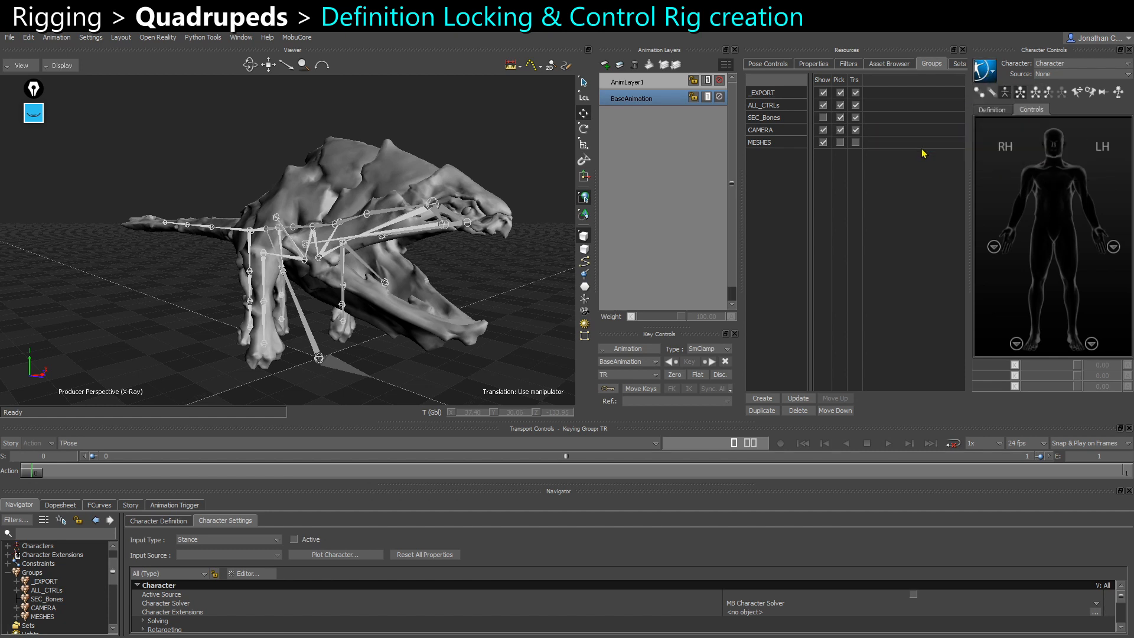
left_click(514, 374)
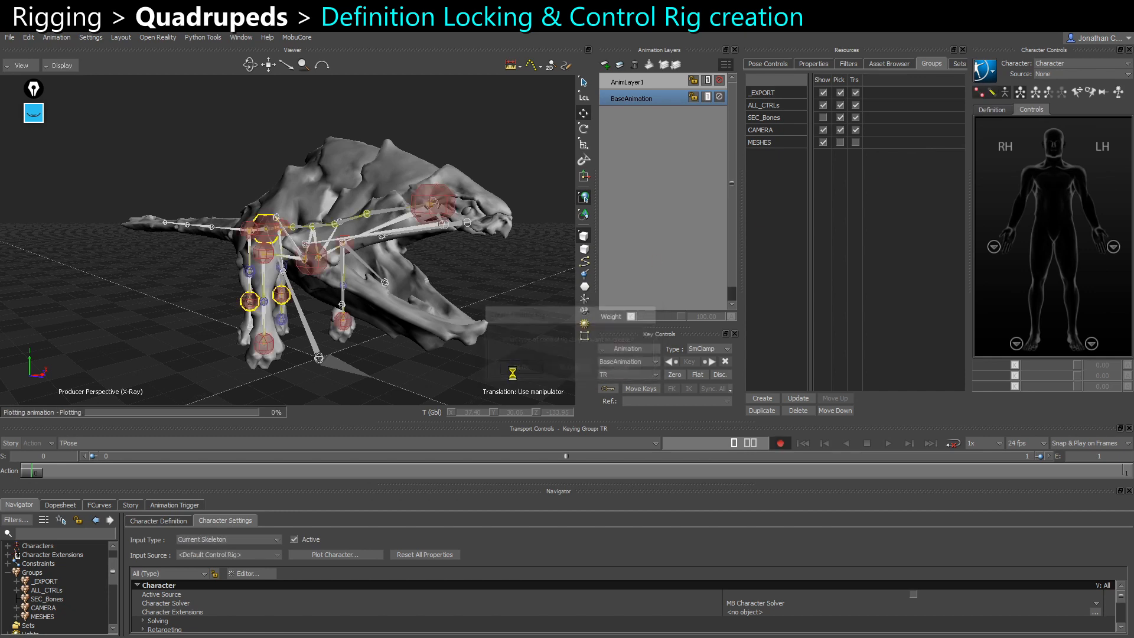
Examine the right foot's controls on the creature and in the detailed foot view
left_click_drag(340, 346, 279, 318, "ctrl+shift")
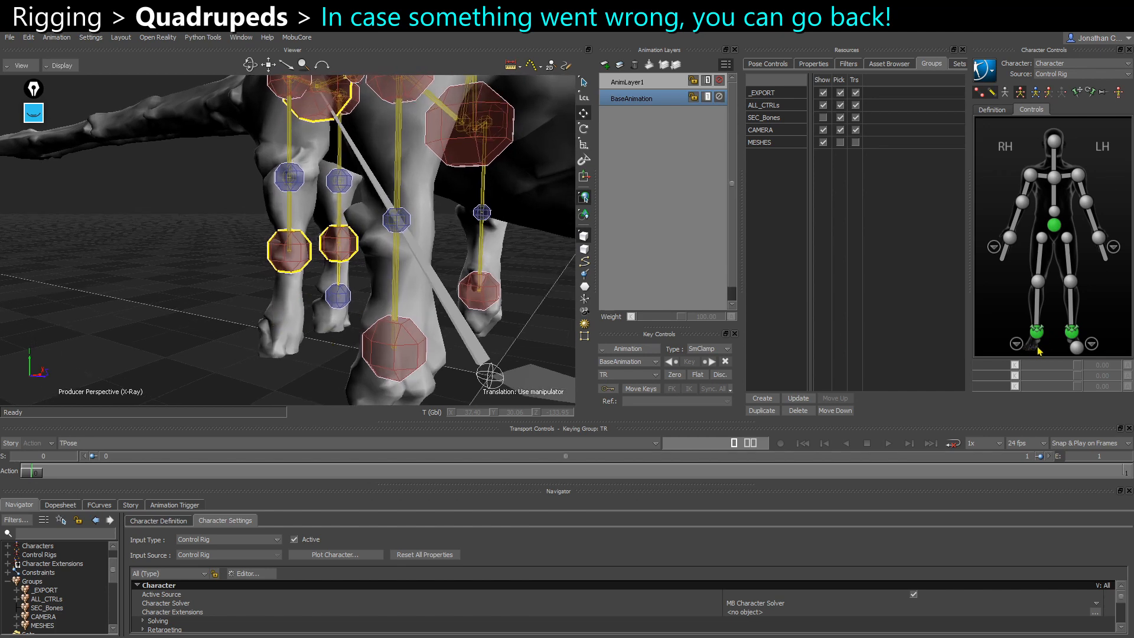
left_click(1018, 347)
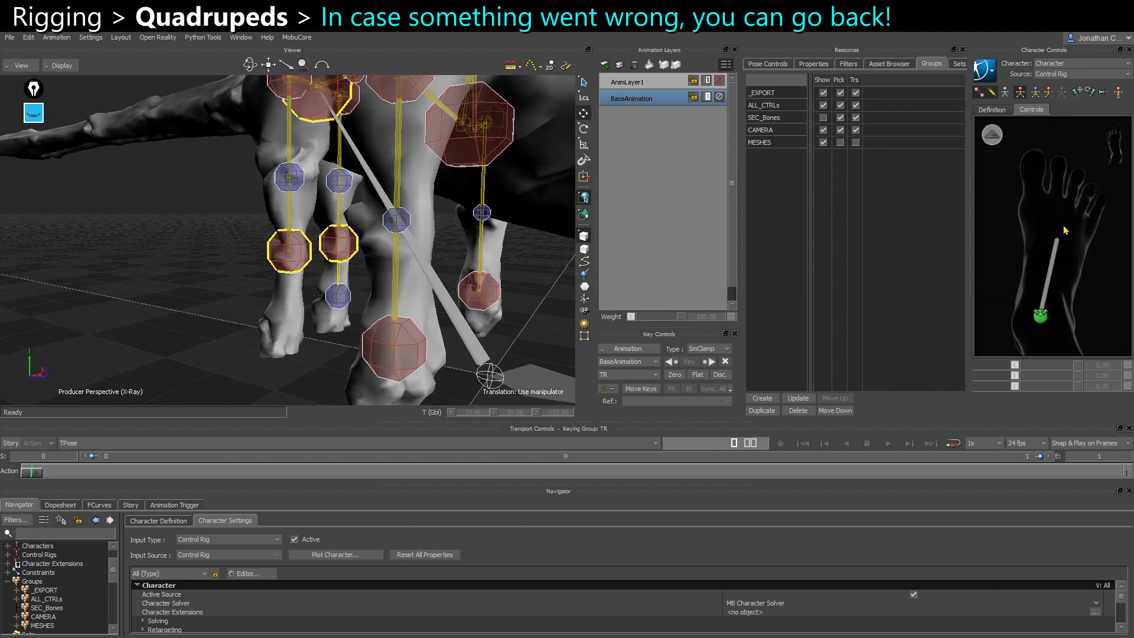
left_click(993, 134)
left_click_drag(288, 324, 227, 313, "ctrl+shift")
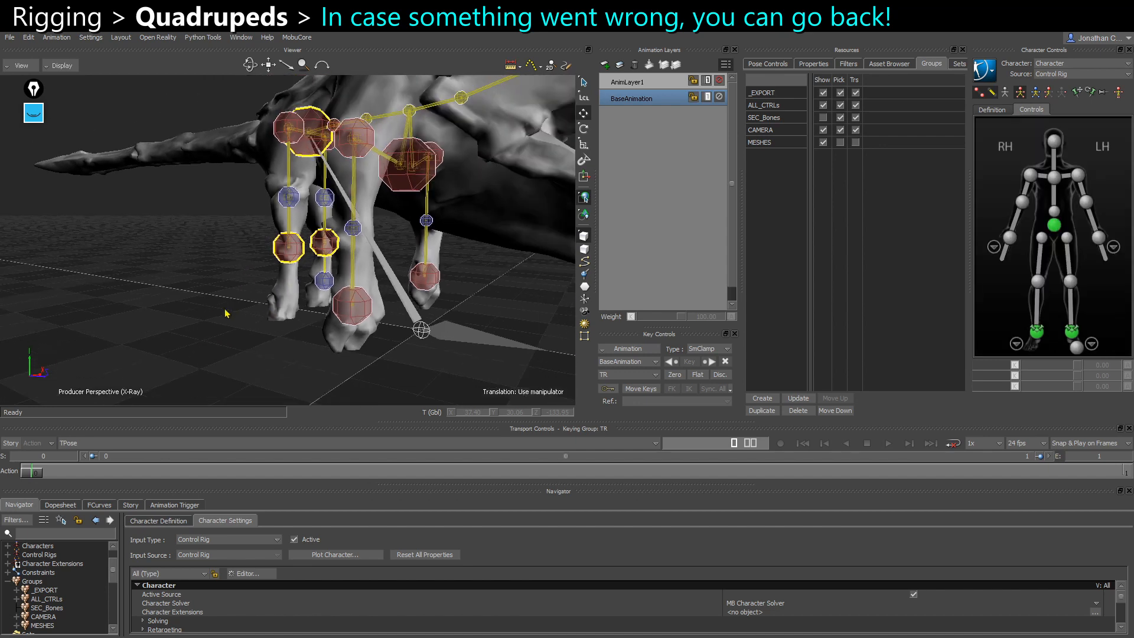
Go back to the character definition and unlock it for editing
left_click(1002, 111)
left_click(987, 94)
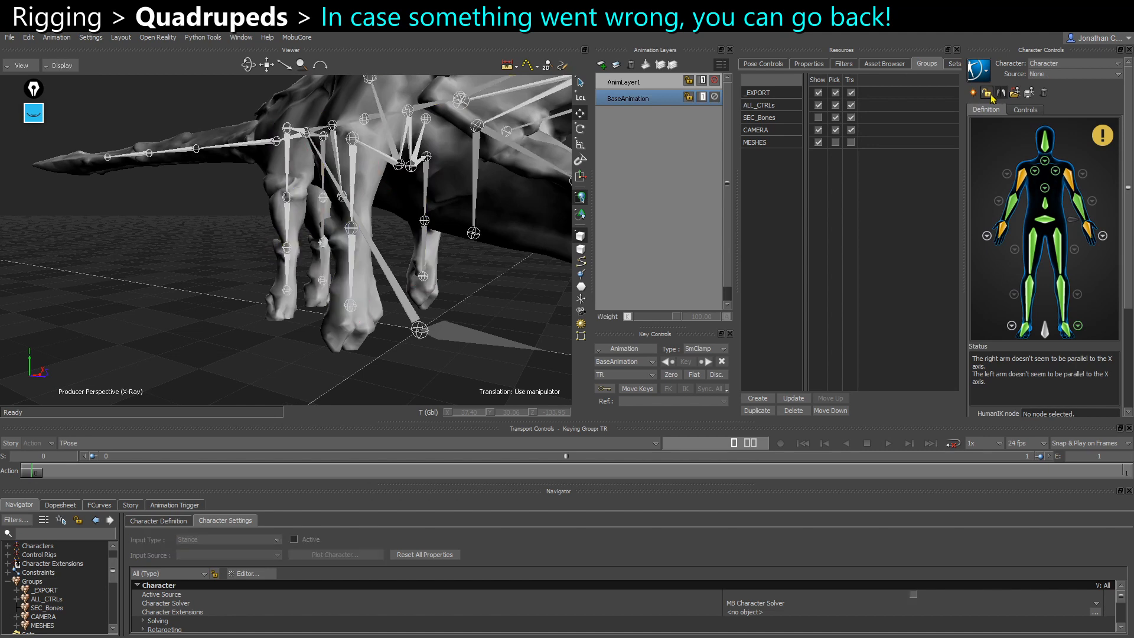
left_click_drag(292, 299, 243, 296, "ctrl")
left_click_drag(243, 297, 239, 323, "shift")
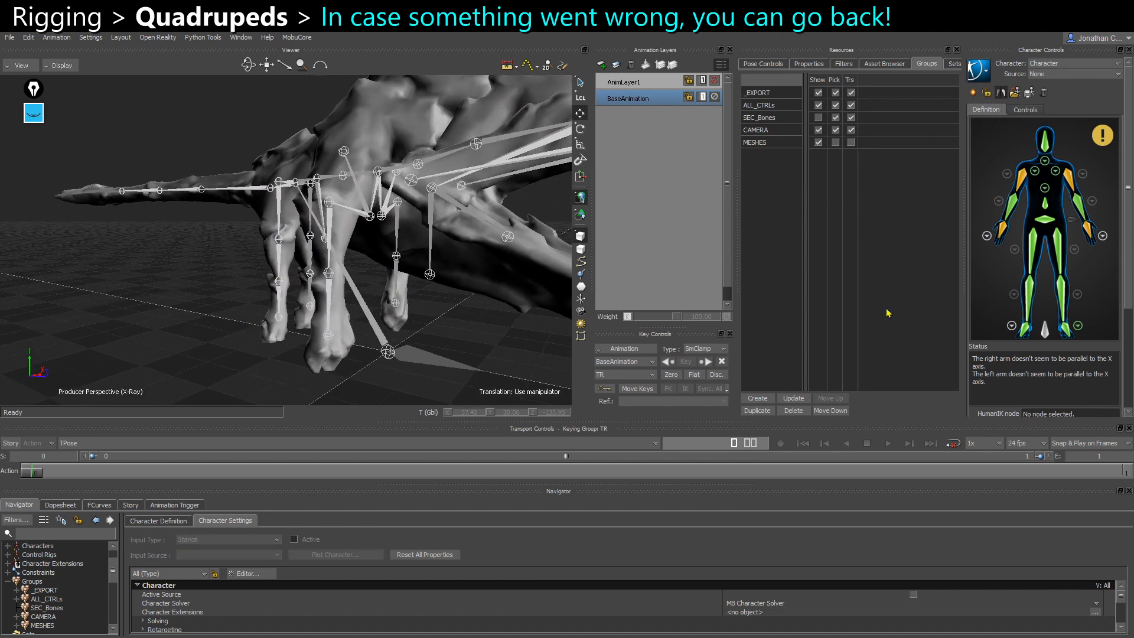
Assign the right foot's ball bone to the RightToeBase slot in the detailed right foot view
left_click(1004, 330)
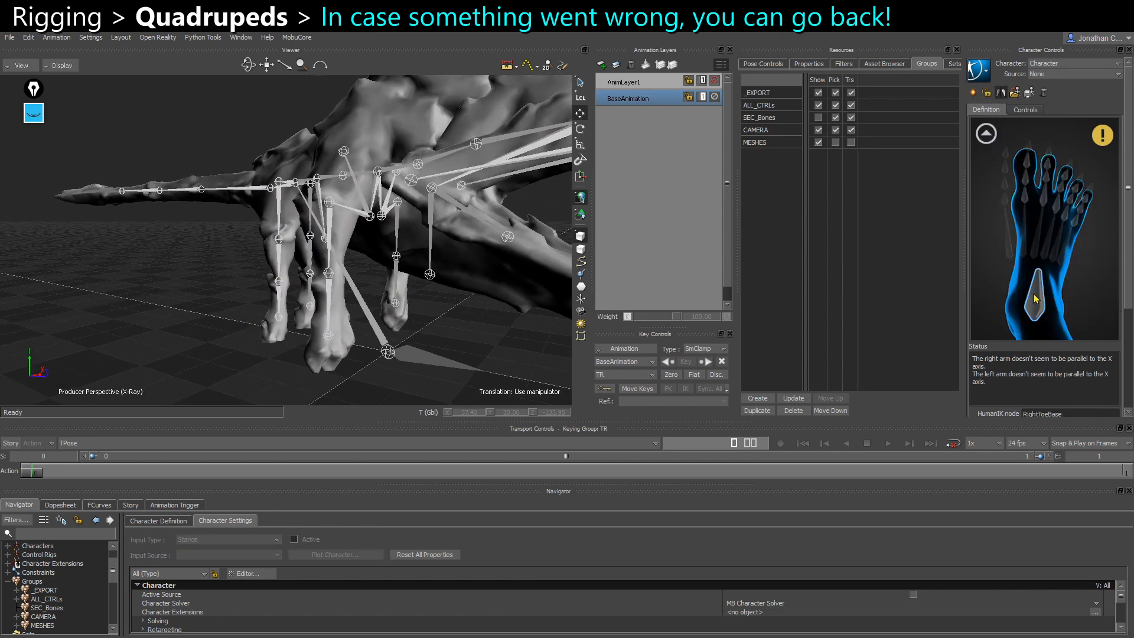
left_click_drag(178, 362, 215, 324, "ctrl")
left_click(278, 369)
left_click(148, 318)
Lock the definition again as a Quadruped and bake (plot) the skeleton to Control Rig
left_click(986, 96)
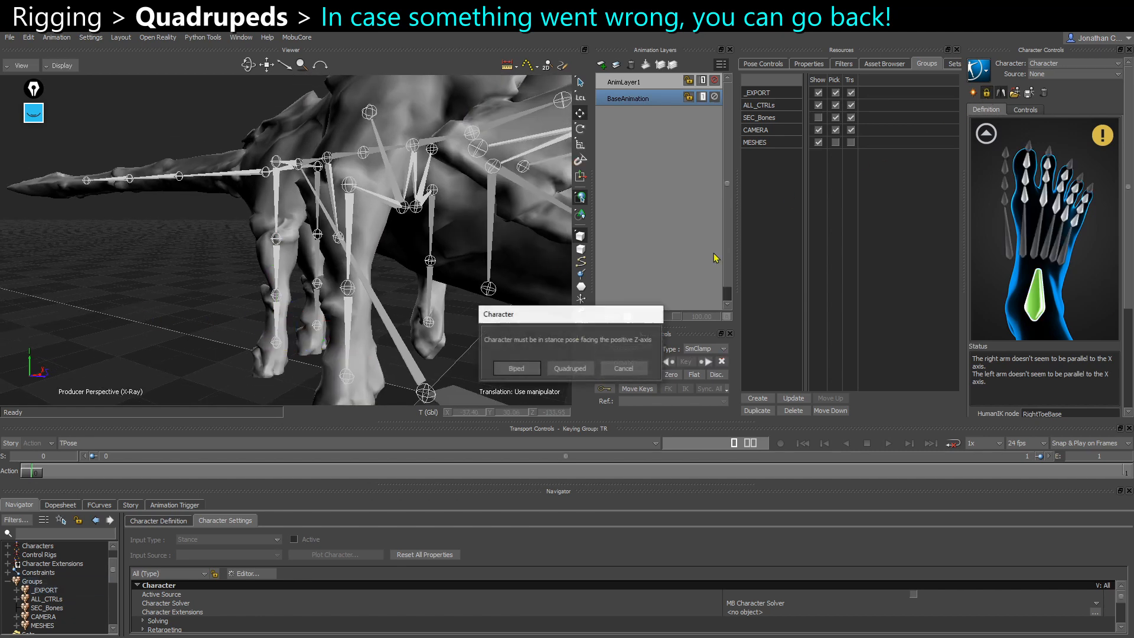
left_click(560, 368)
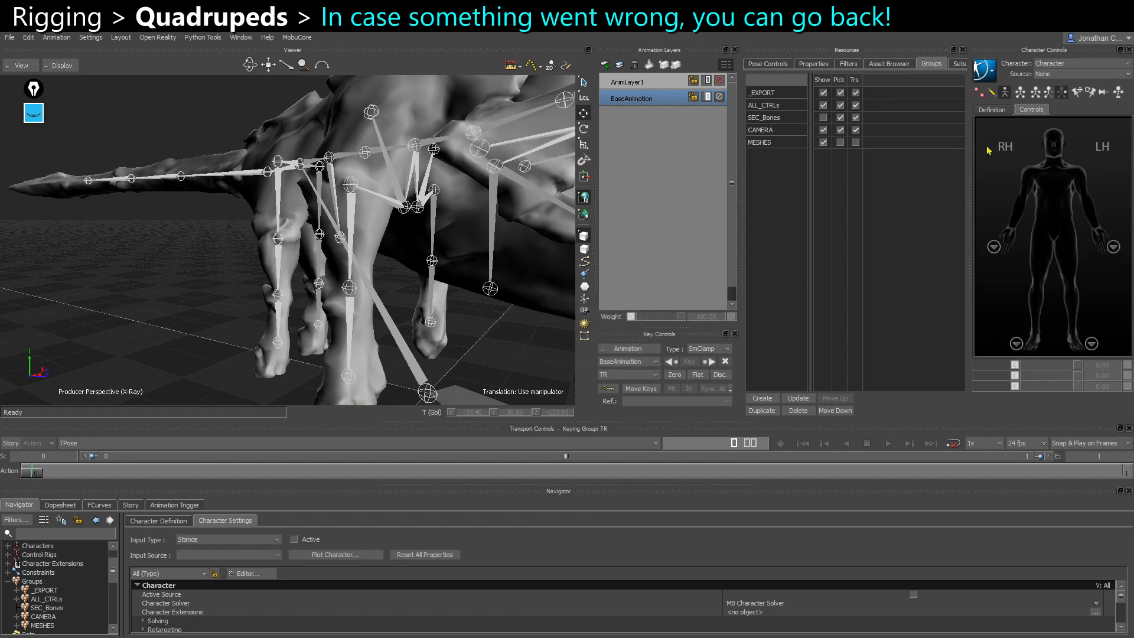
left_click(992, 70)
mouse_move(1004, 134)
left_click(921, 133)
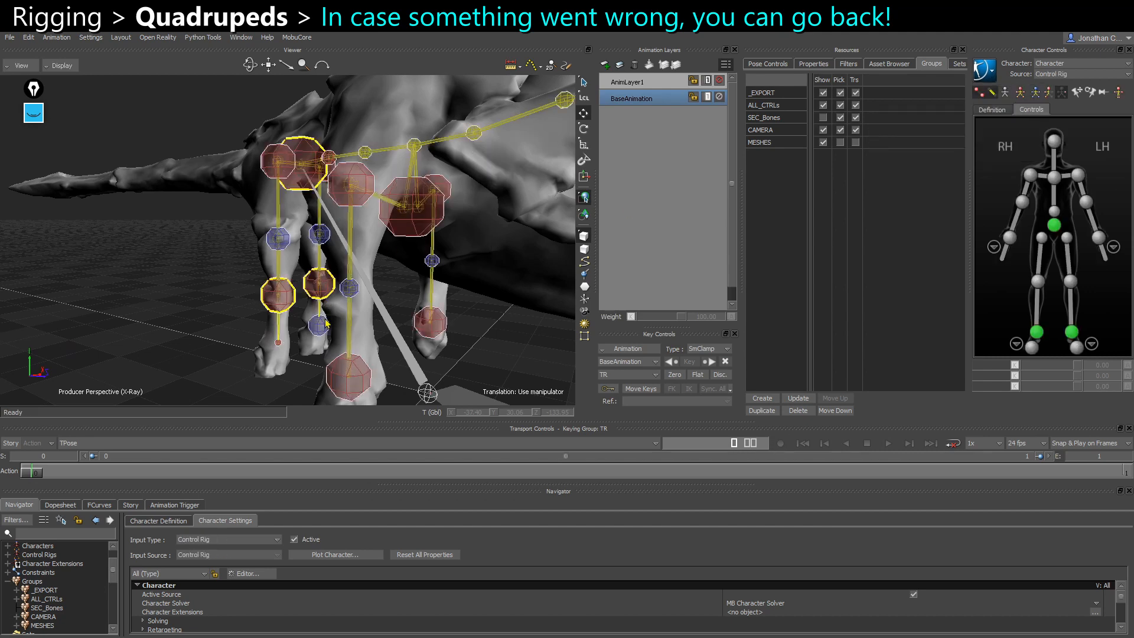
Select the right foot effector on the creature's leg and switch the control rig to Body Part keying mode
left_click_drag(324, 324, 370, 347, "ctrl")
left_click_drag(396, 274, 372, 296, "shift")
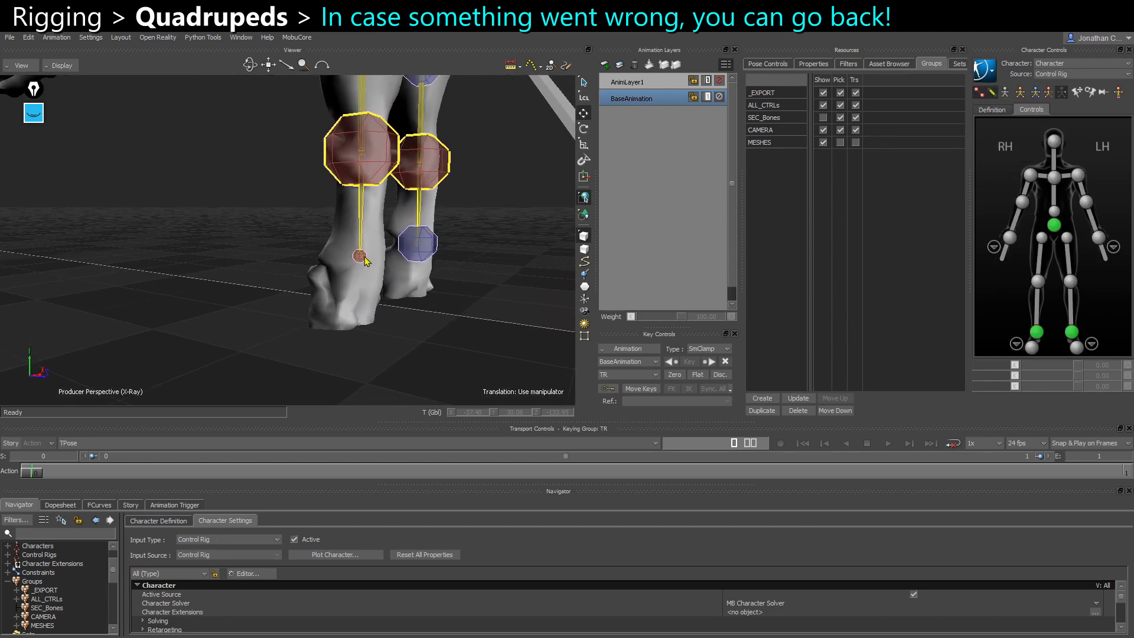
left_click(360, 257)
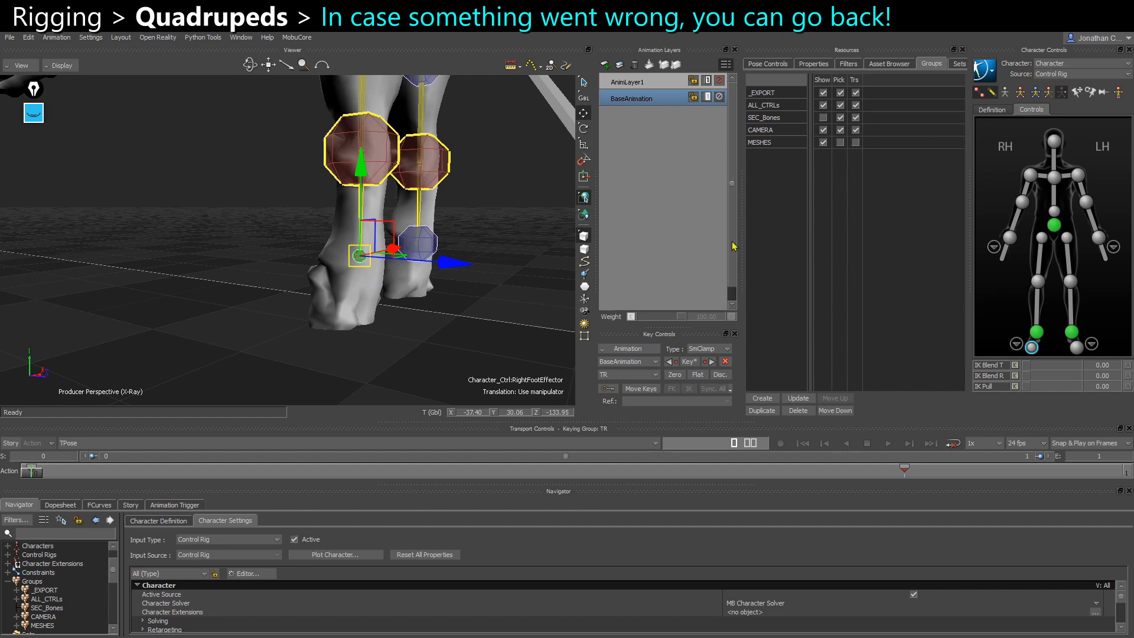
left_click(1048, 93)
Try moving the right foot effector to test the leg, undo the move and deselect the effector
left_click_drag(384, 240, 437, 227)
key("ctrl+z")
left_click_drag(416, 282, 448, 188, "ctrl+shift")
left_click(471, 251)
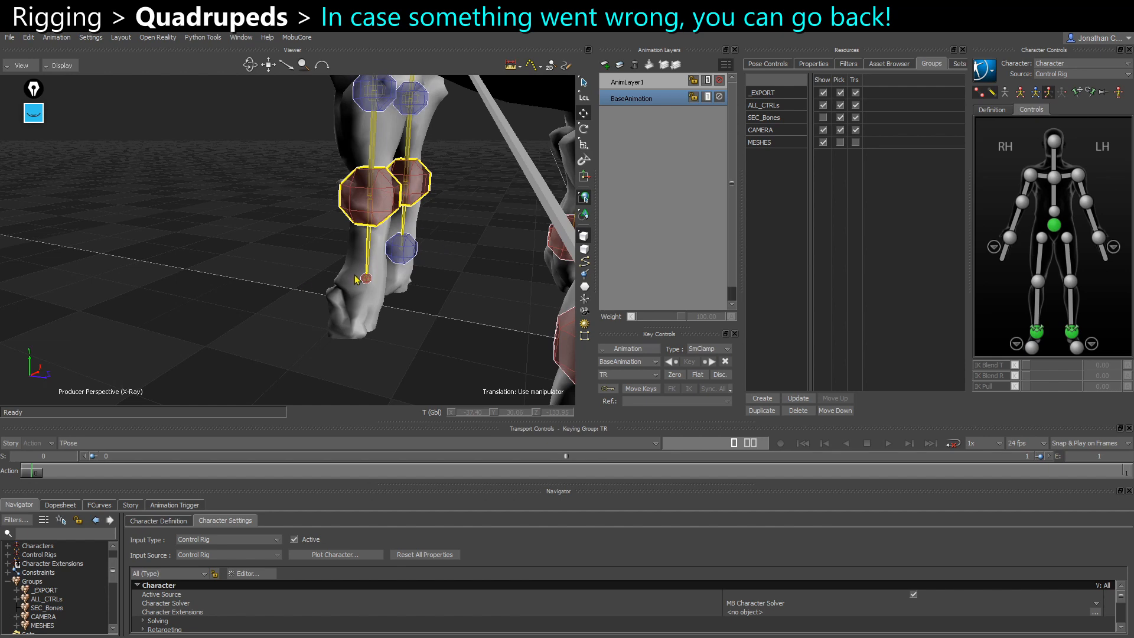
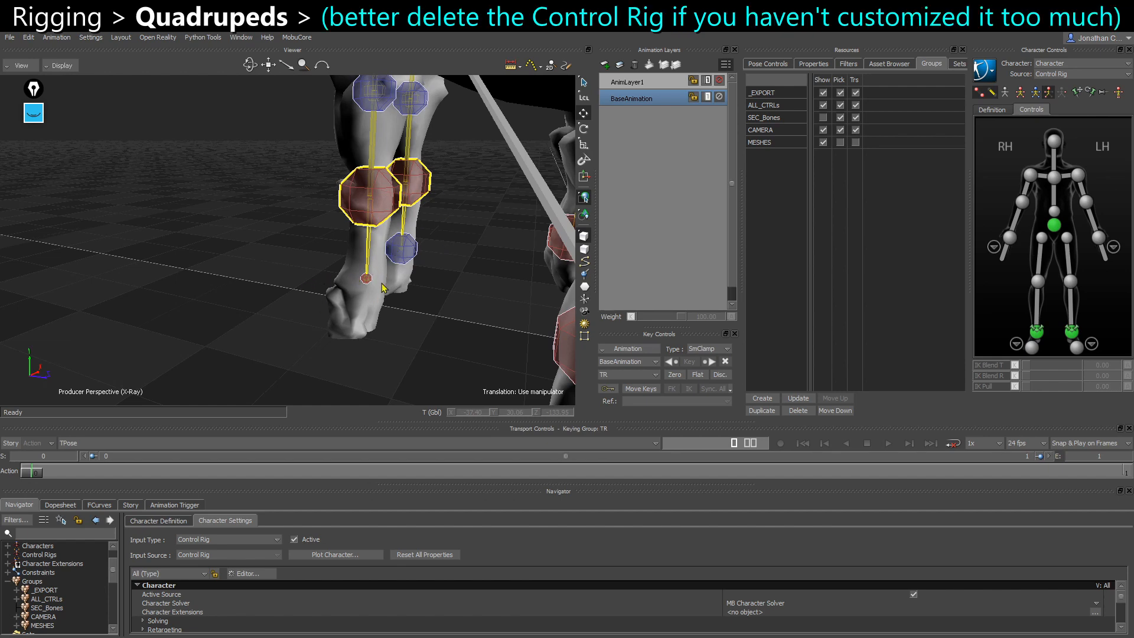
Unlock the character definition and delete the Control Rig from the scene
left_click_drag(369, 264, 264, 299, "ctrl+shift")
left_click(995, 110)
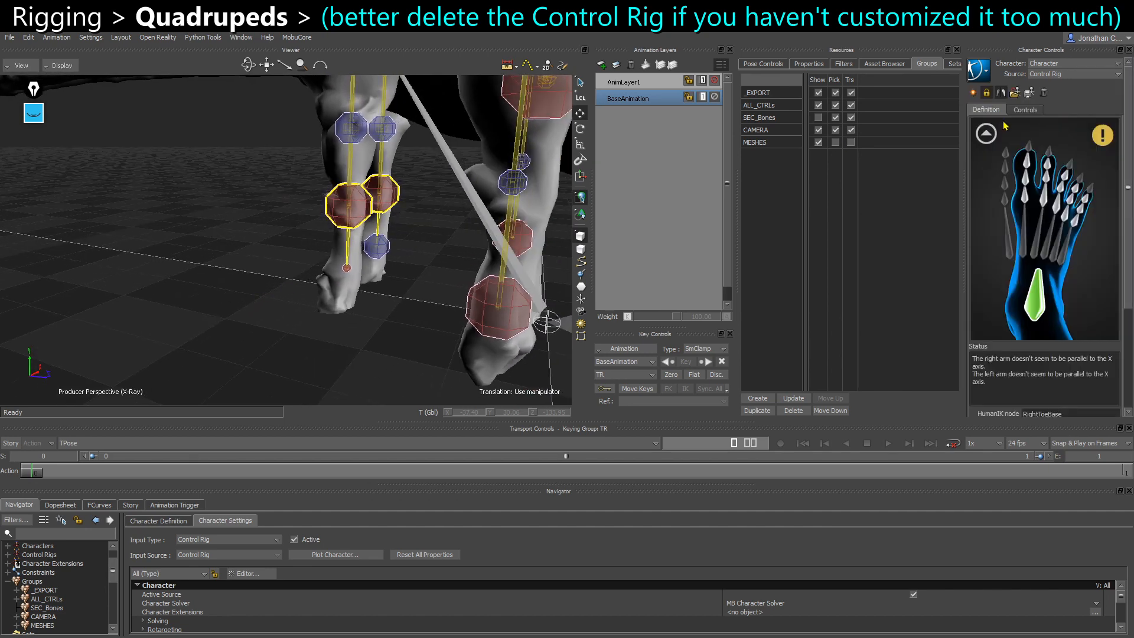
left_click(988, 94)
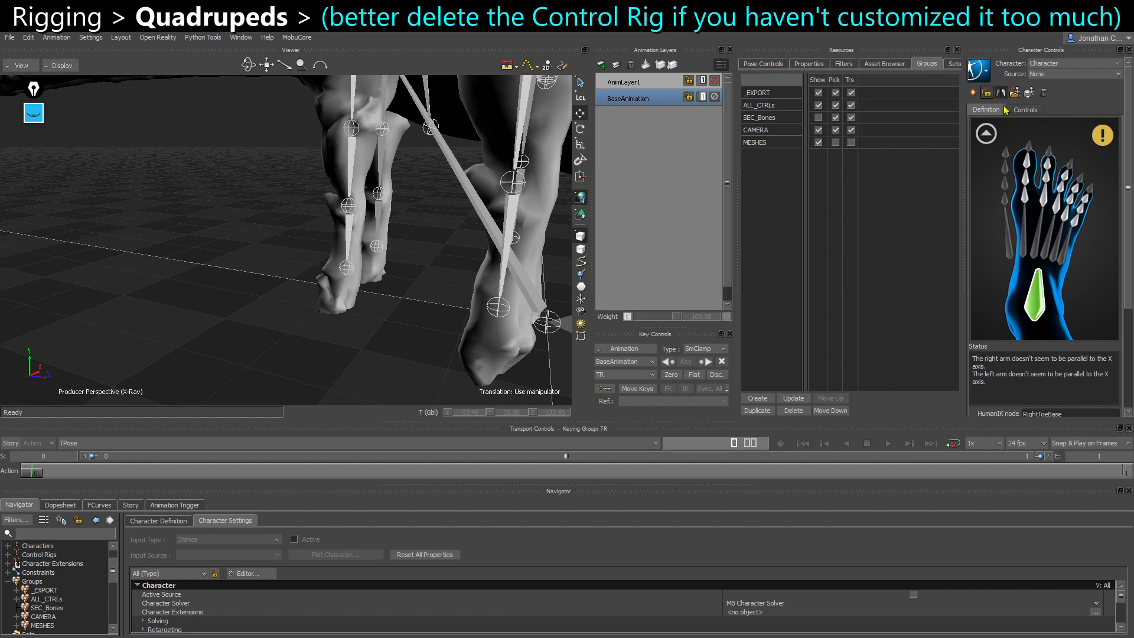
left_click(7, 555)
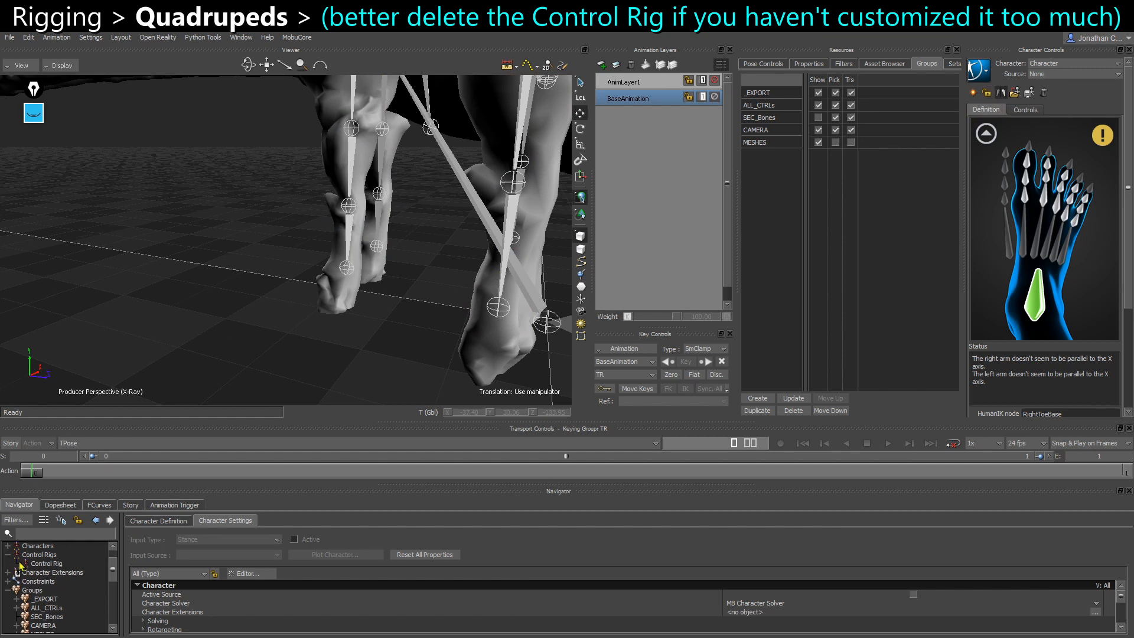
left_click(44, 564)
right_click(40, 564)
mouse_move(104, 492)
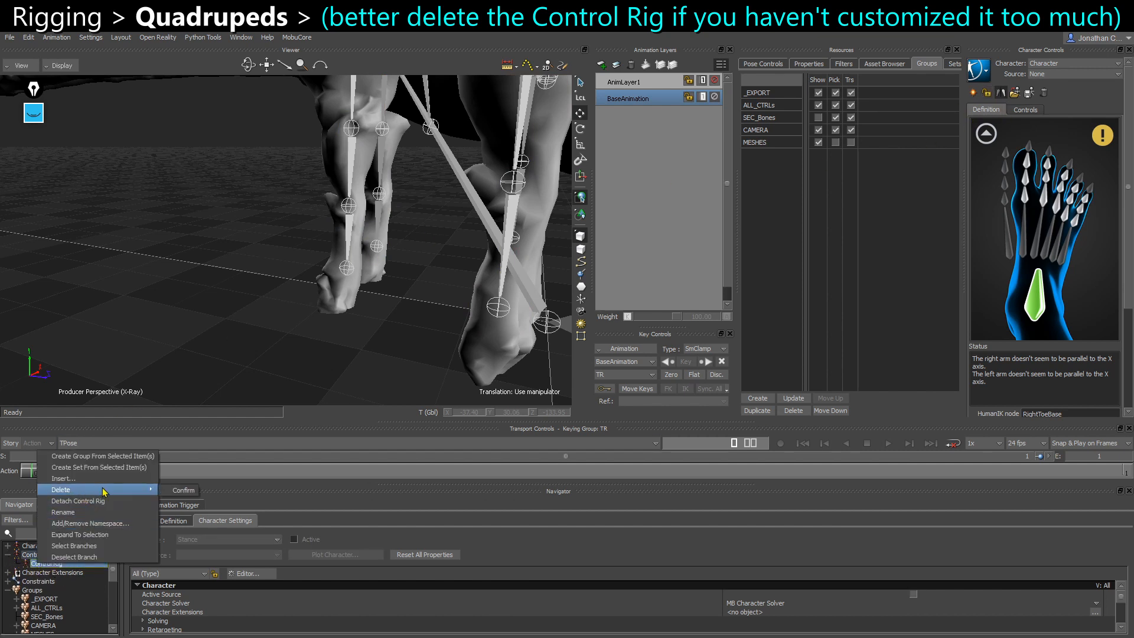
left_click(183, 491)
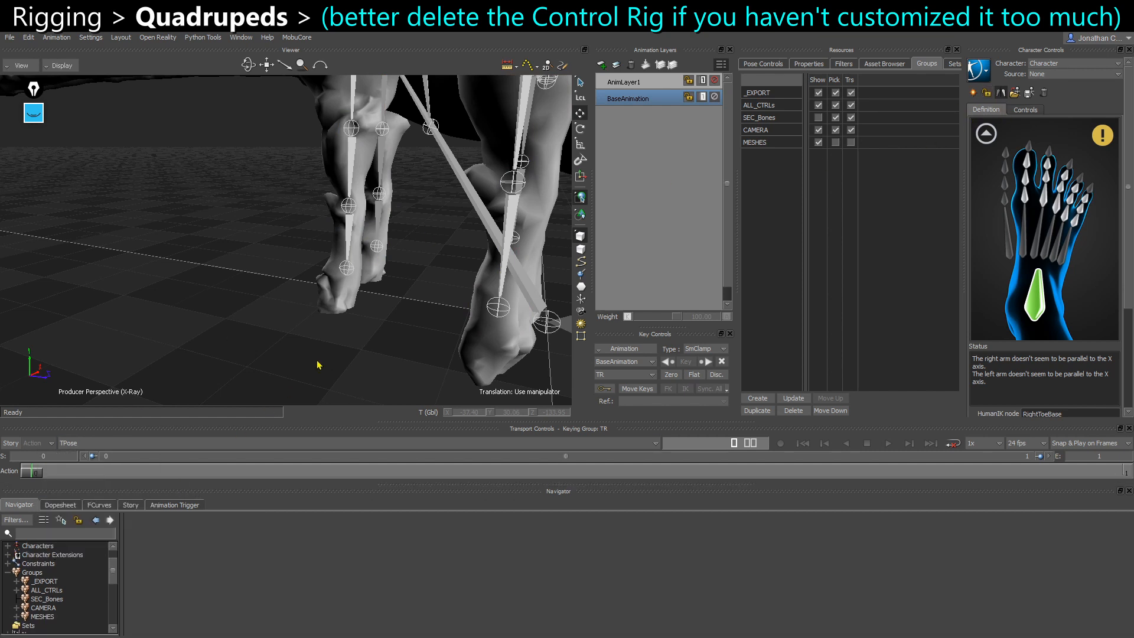
Relock the character definition as a Quadruped and bake (plot) the character to a new Control Rig
left_click(987, 92)
left_click(539, 370)
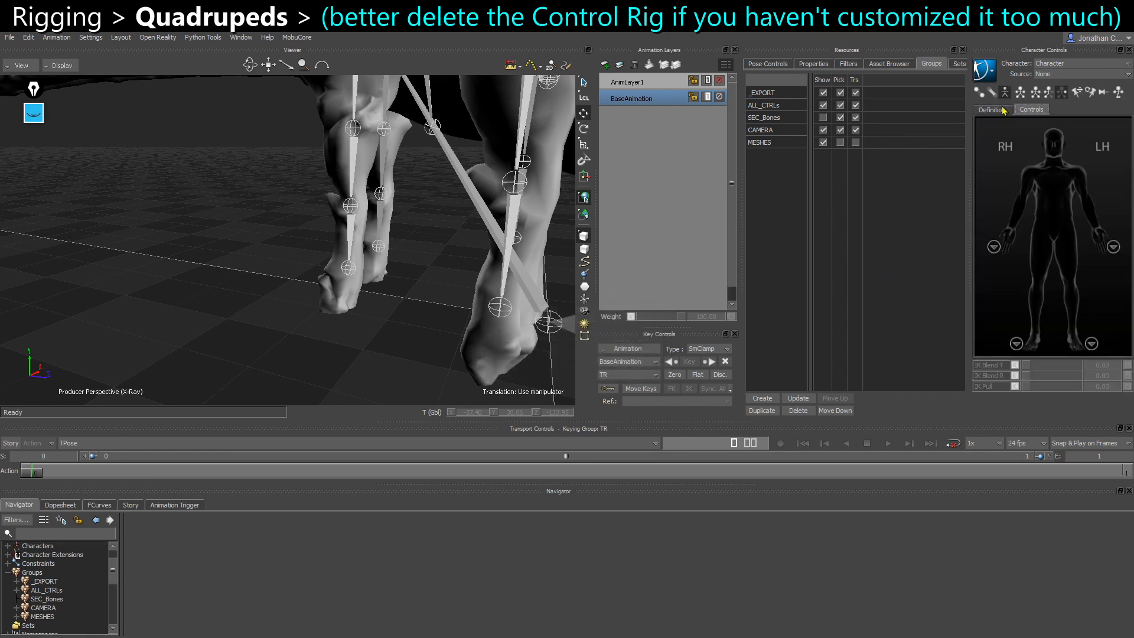
left_click(982, 70)
mouse_move(981, 136)
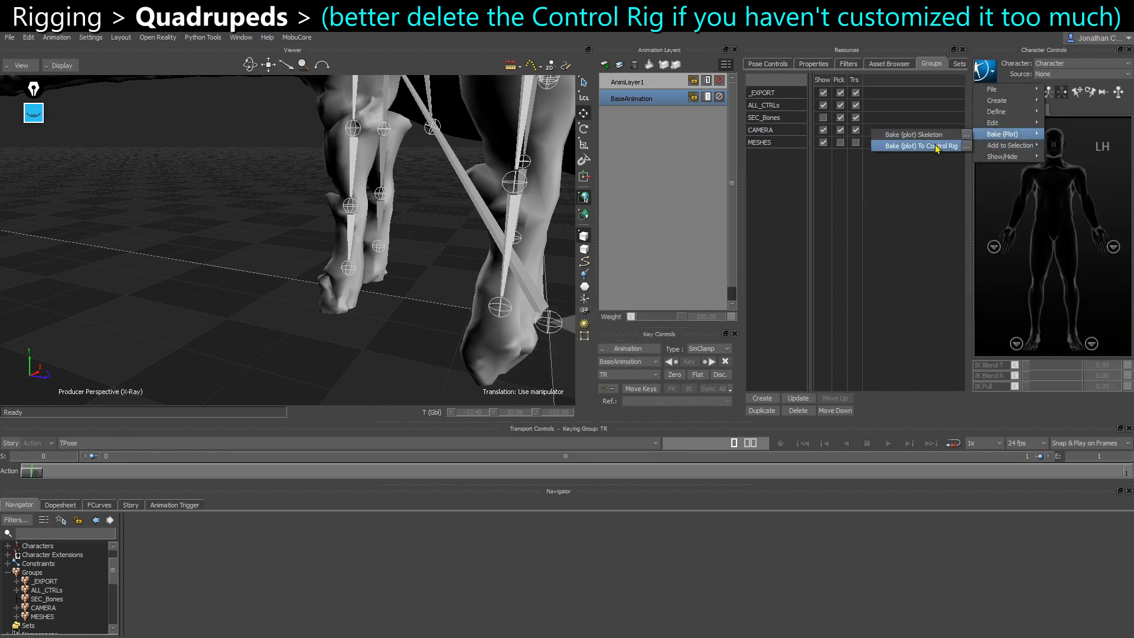
left_click(919, 145)
left_click(520, 369)
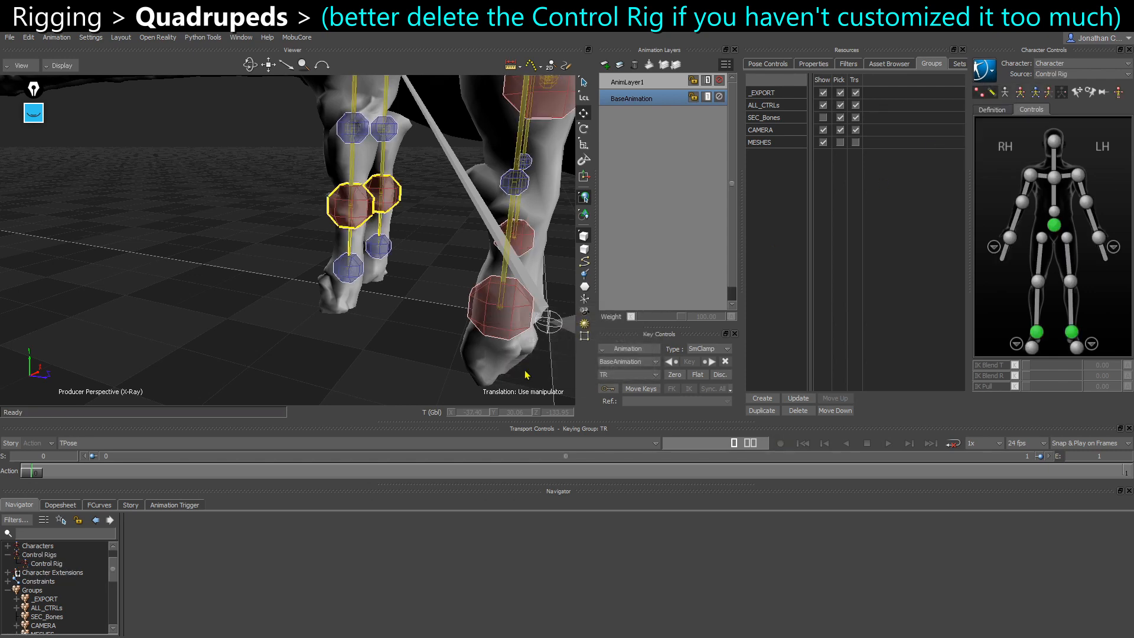
Select the right foot effector and examine the creature's legs and rig effectors from several angles
left_click(328, 273)
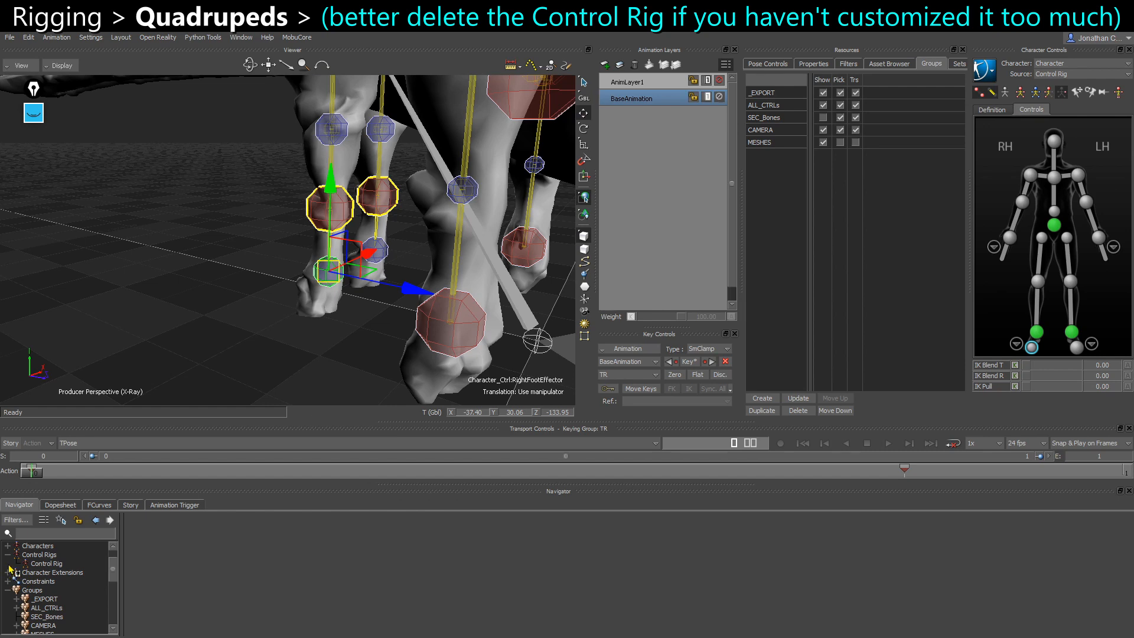
scroll(24, 573, "up", 1)
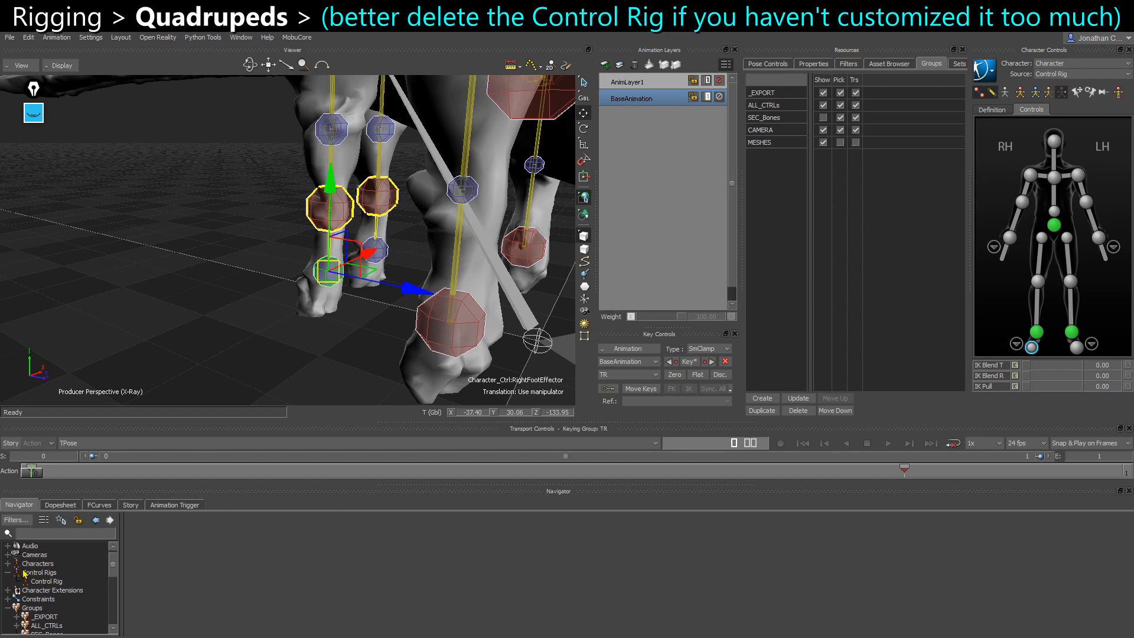
left_click(8, 564)
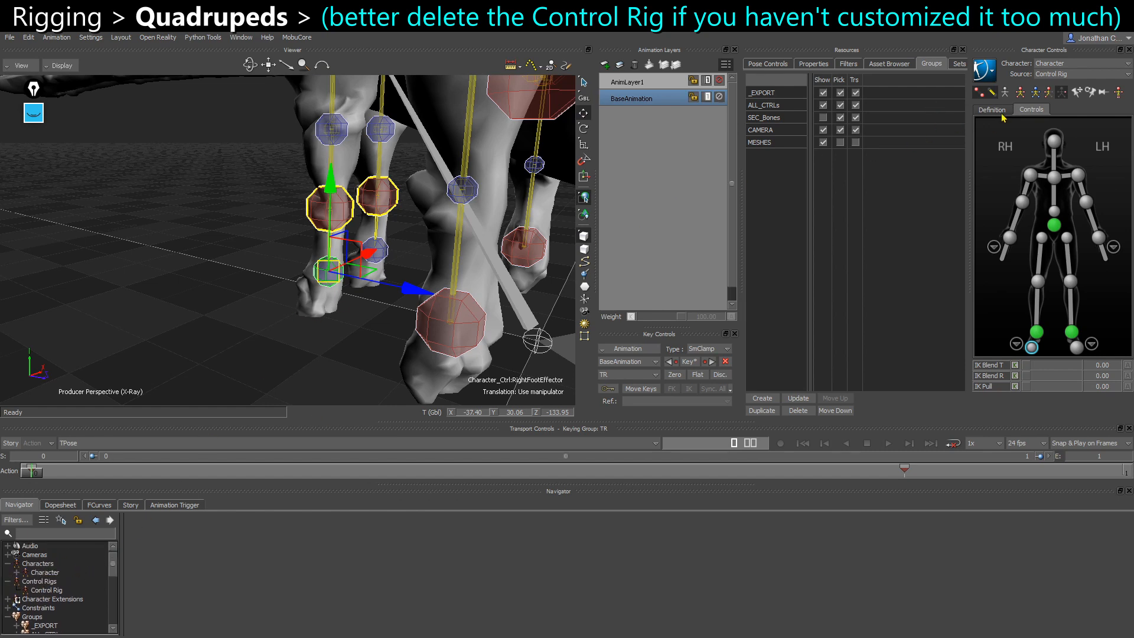
right_click_drag(473, 240, 236, 278, "alt")
left_click_drag(221, 317, 255, 312, "alt")
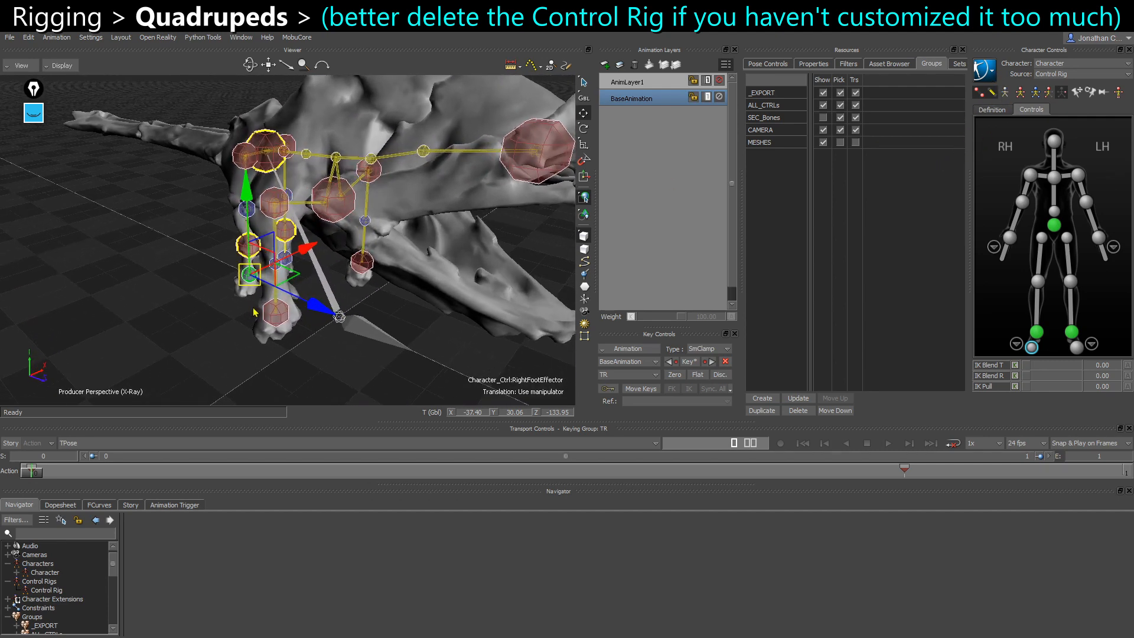
left_click_drag(346, 217, 364, 216, "alt")
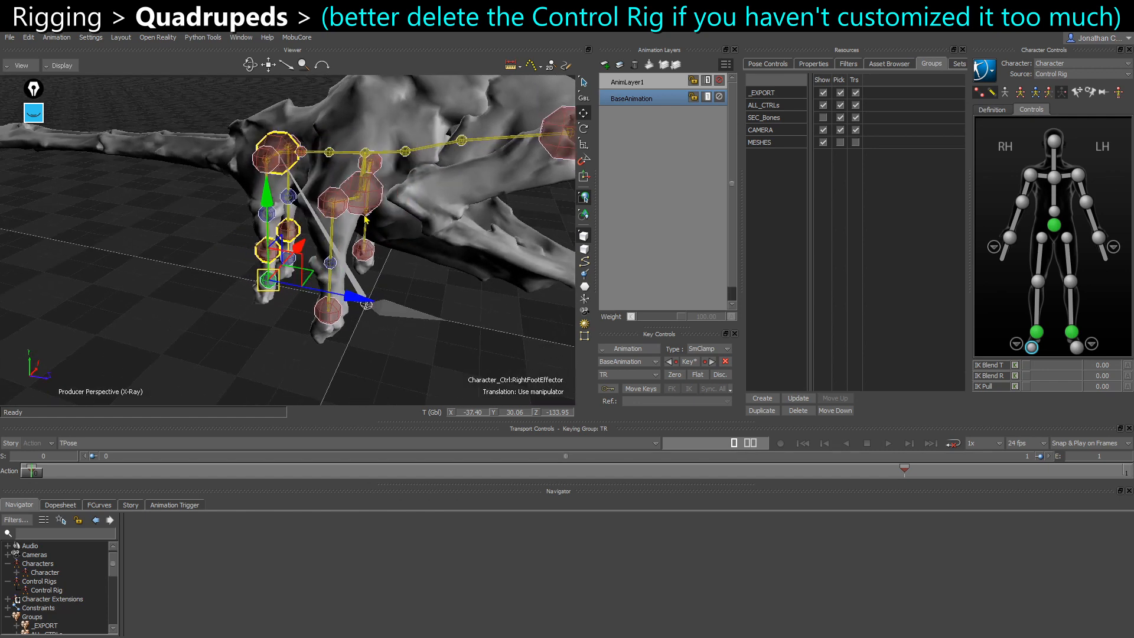
left_click_drag(386, 298, 372, 287, "alt")
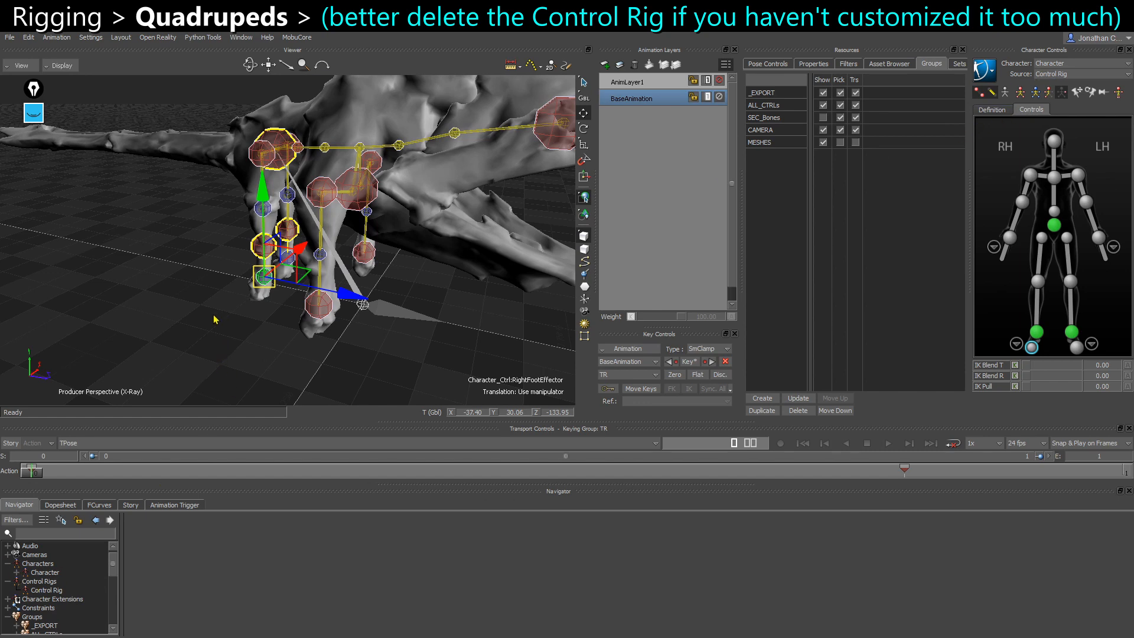
right_click_drag(214, 319, 253, 336, "alt")
middle_click_drag(253, 337, 276, 313, "alt")
right_click_drag(275, 314, 273, 339, "alt")
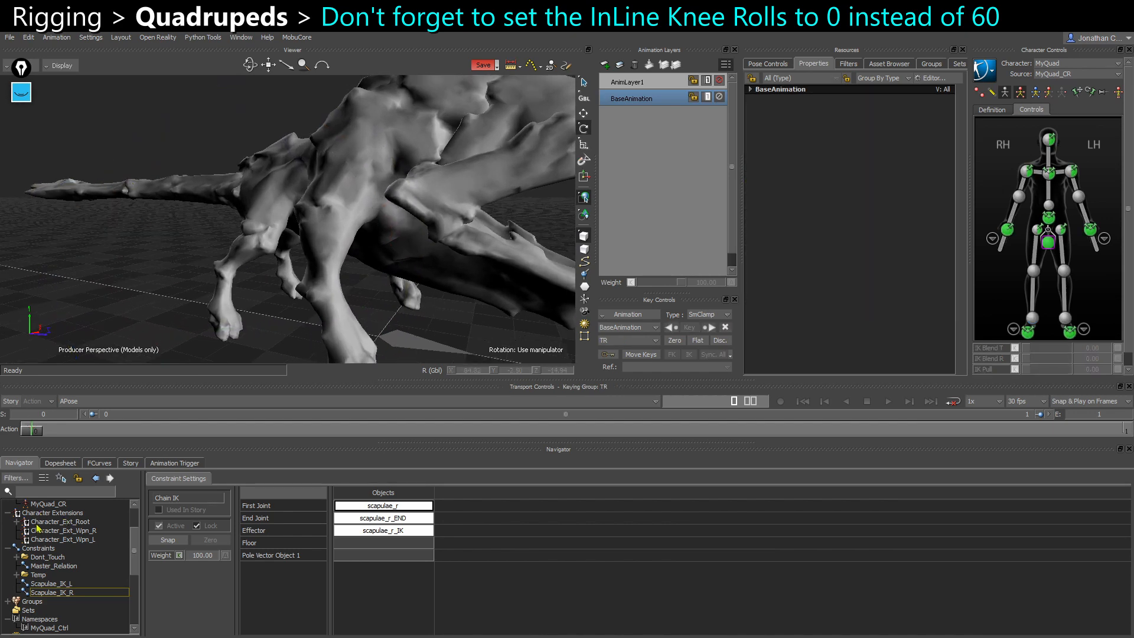
Select the MyQuad character and show the Left Knee Roll and Right Knee Roll in its Inline Roll properties
scroll(37, 527, "up", 3)
left_click(50, 539)
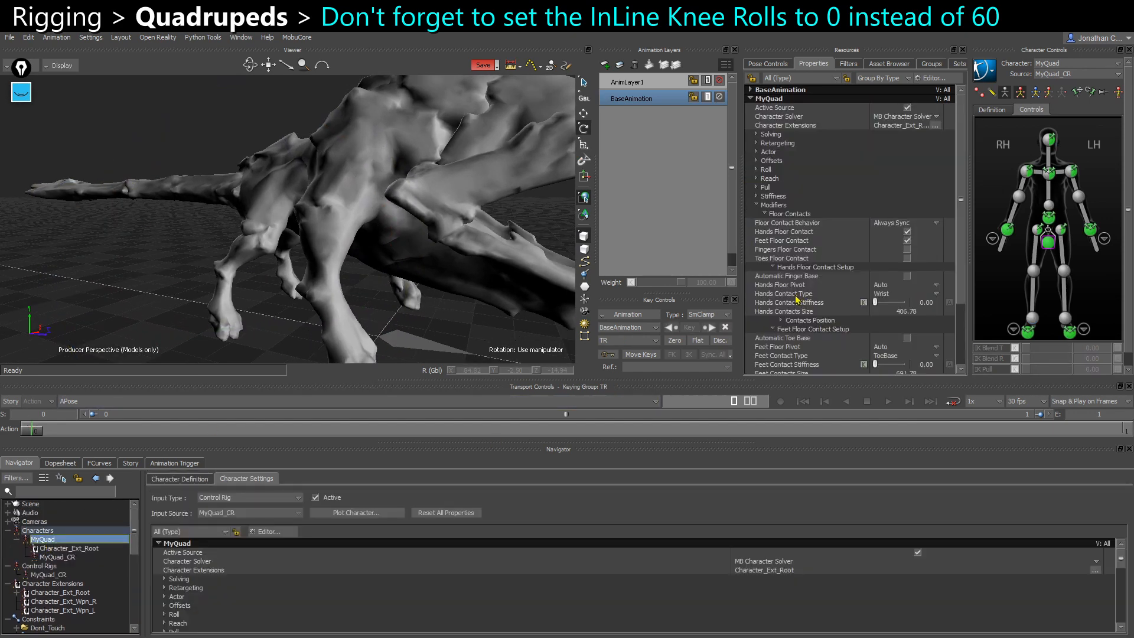
left_click(756, 205)
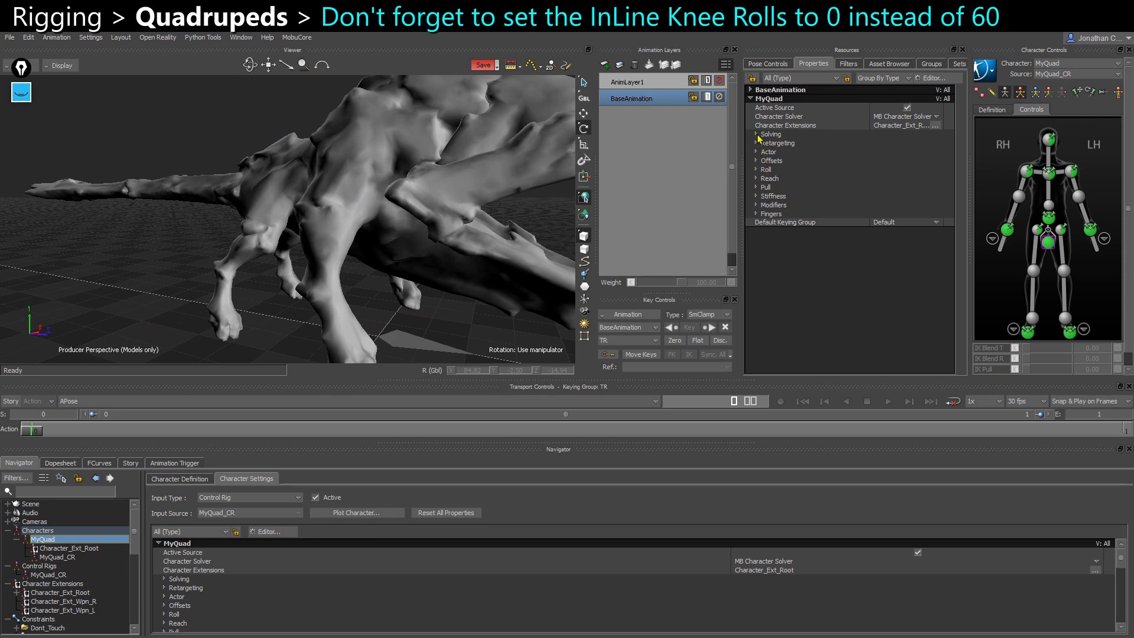
left_click(758, 170)
left_click(765, 187)
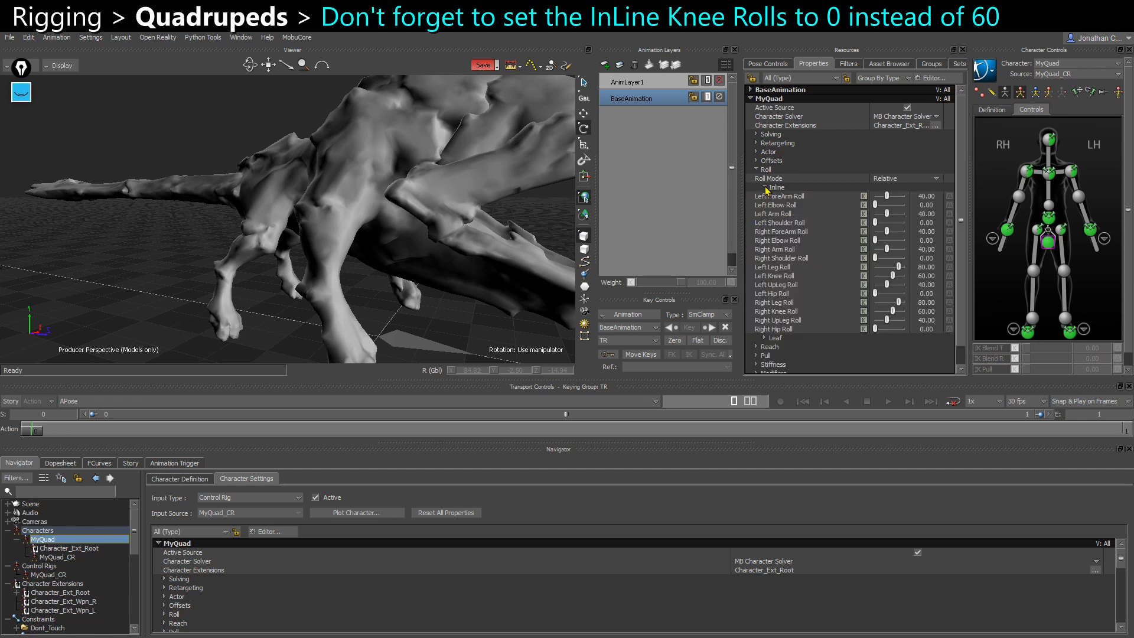
left_click(774, 312)
left_click(778, 276, "ctrl")
left_click_drag(897, 277, 850, 313)
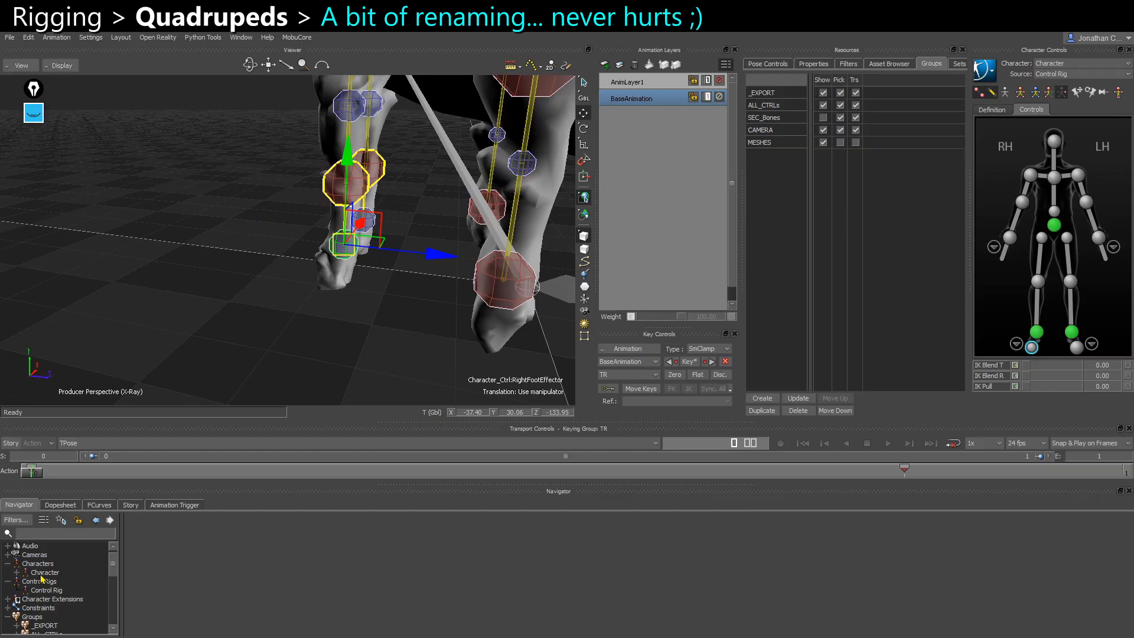
Rename the character as MyQuad
left_click(42, 575)
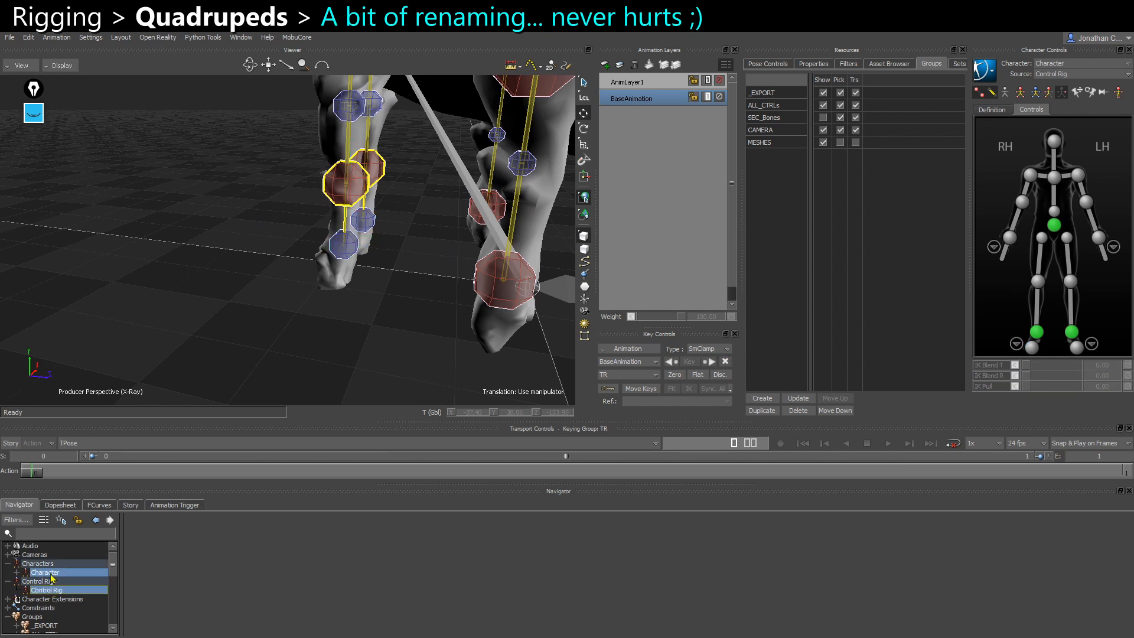
left_click(17, 572)
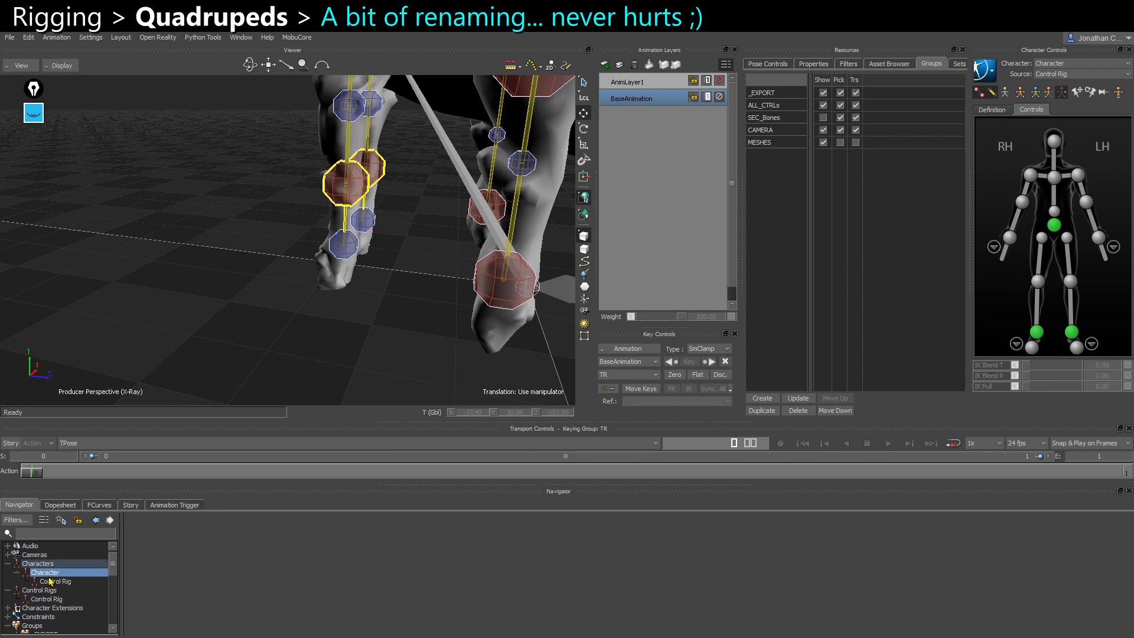
right_click(51, 575)
left_click(75, 512)
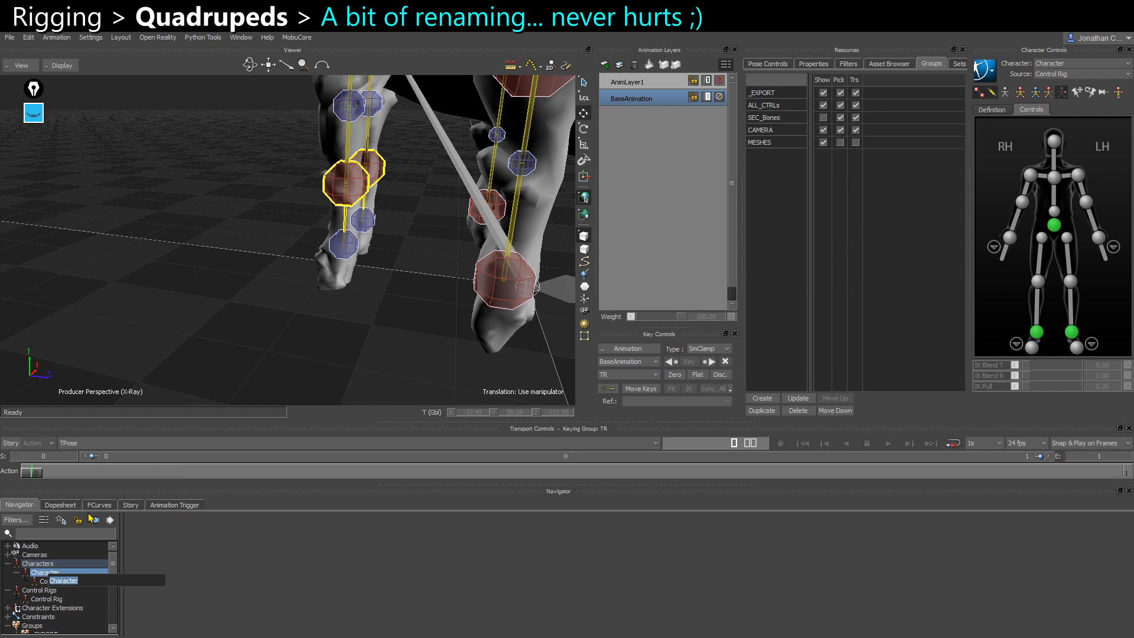
type("MyQuad")
key("ctrl+a")
key("ctrl+c")
key("Return")
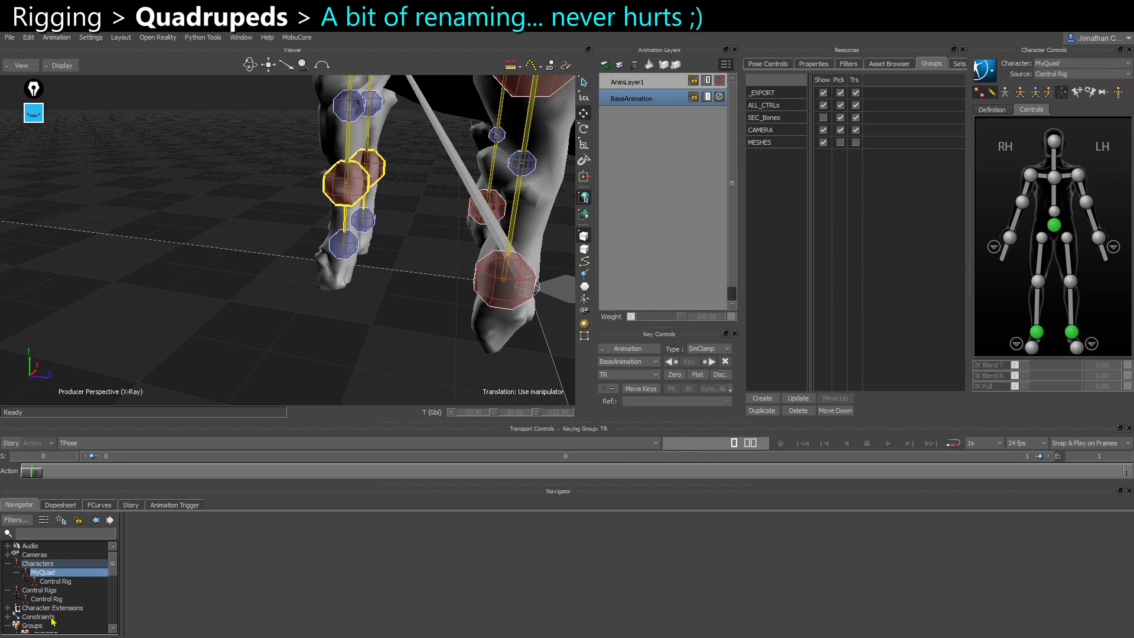
Rename the MyQuad character's control rig as MyQuad_CR
left_click(66, 582)
right_click(66, 582)
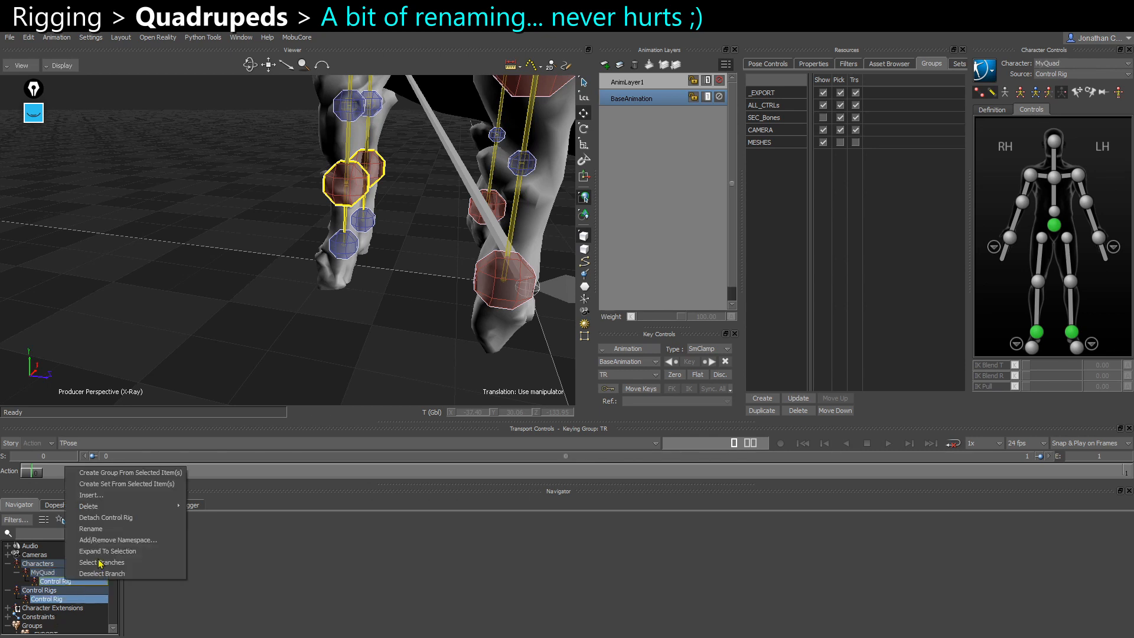
left_click(94, 528)
key("ctrl+v")
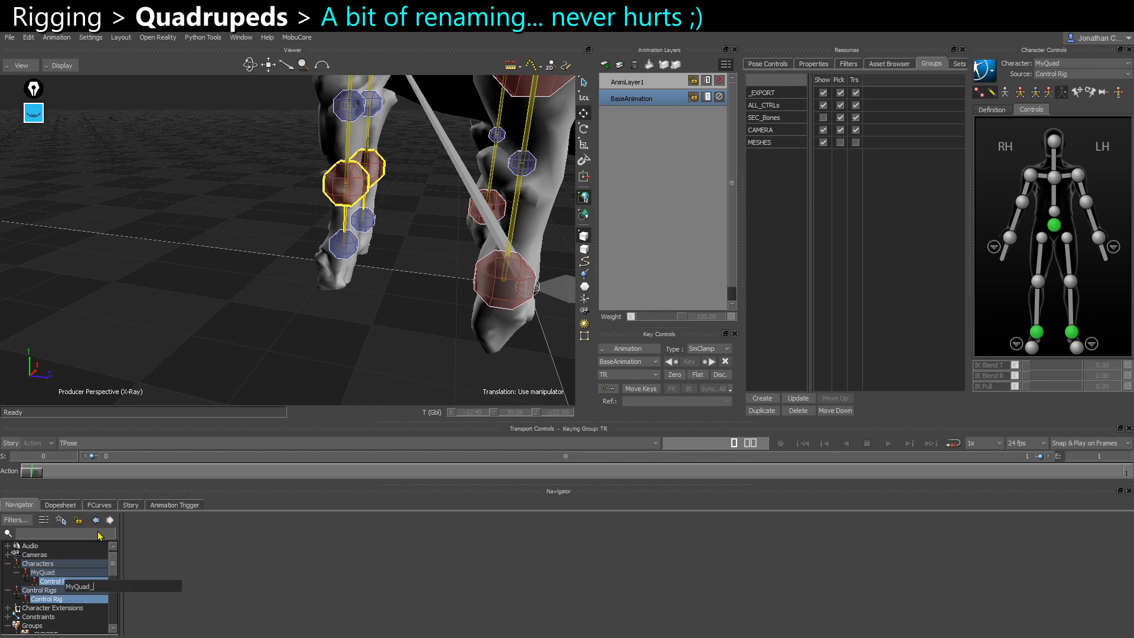
key("Return")
Switch the viewer to the schematic view and examine the namespace prefixes on the control rig's bone and effector nodes
scroll(46, 620, "down", 1)
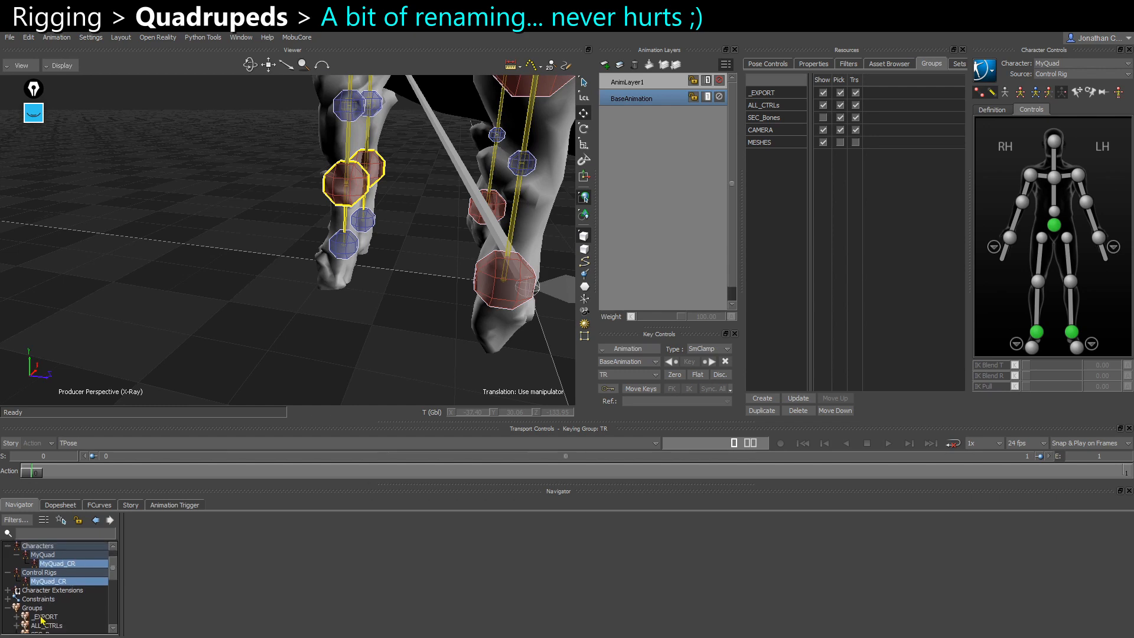
key("ctrl+w")
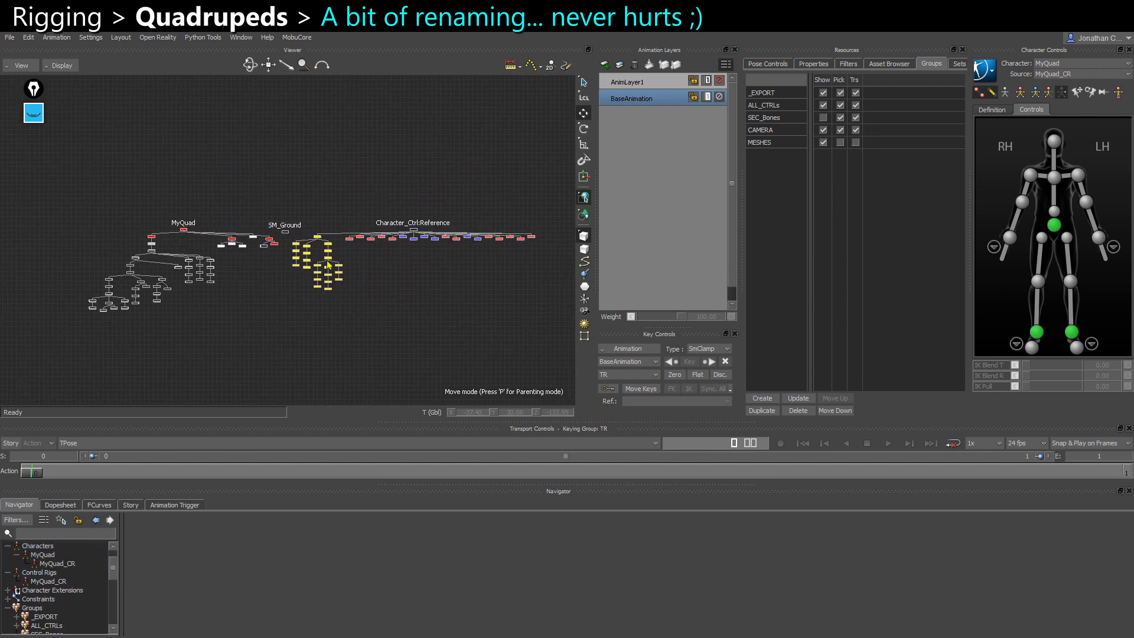
scroll(319, 277, "up", 3)
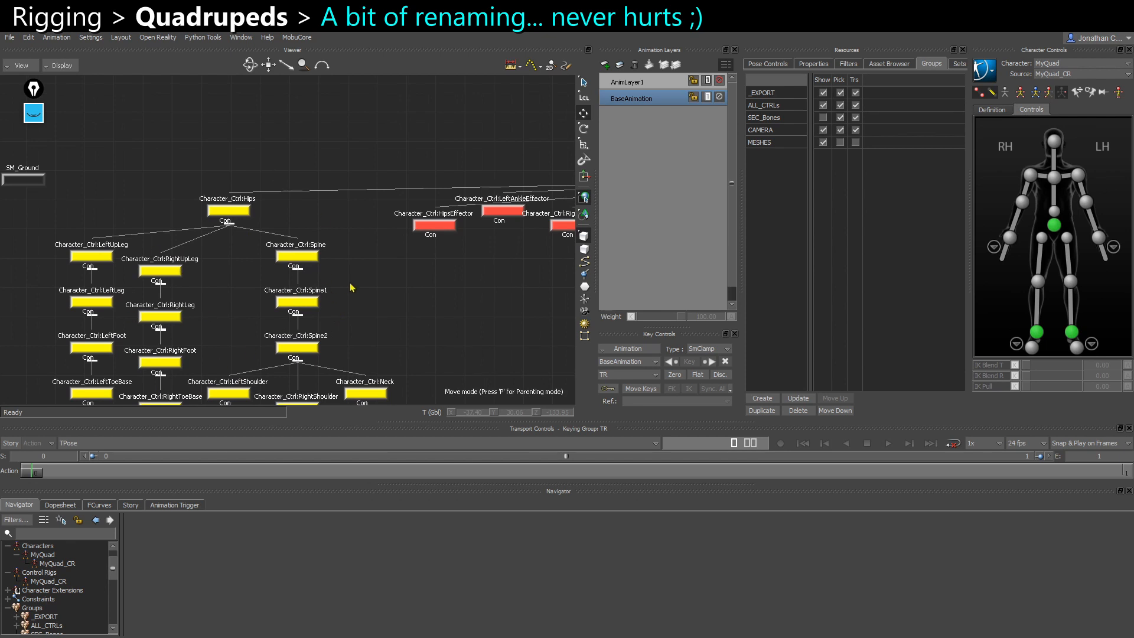
scroll(404, 297, "down", 3)
mouse_move(394, 309)
middle_mouse_down()
mouse_move(224, 323)
mouse_move(228, 299)
middle_mouse_up()
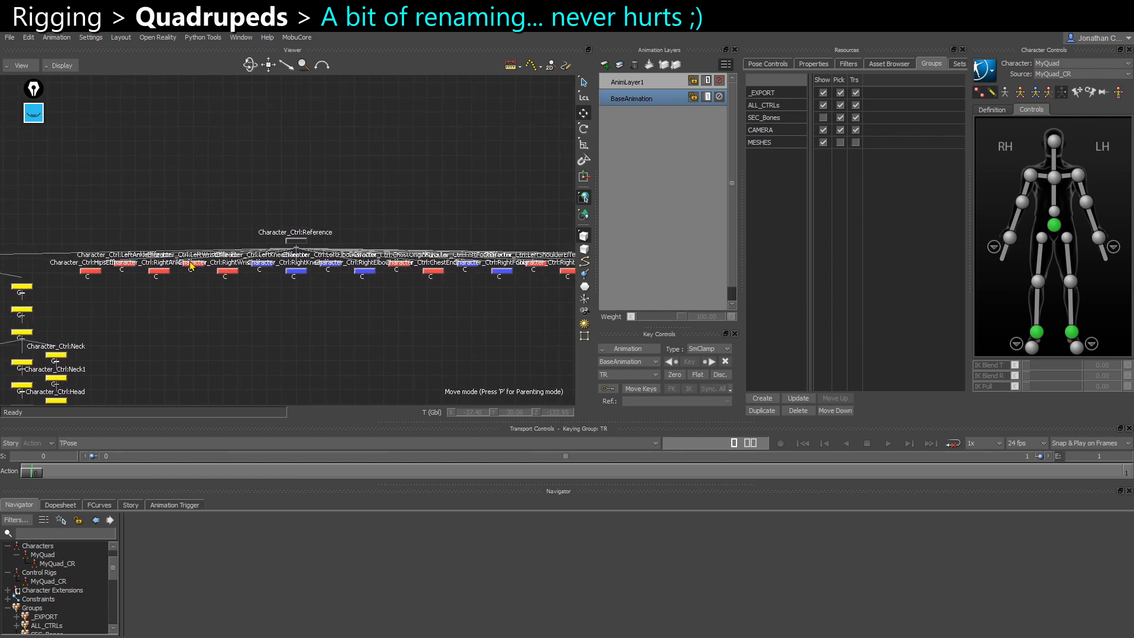
scroll(191, 265, "up", 3)
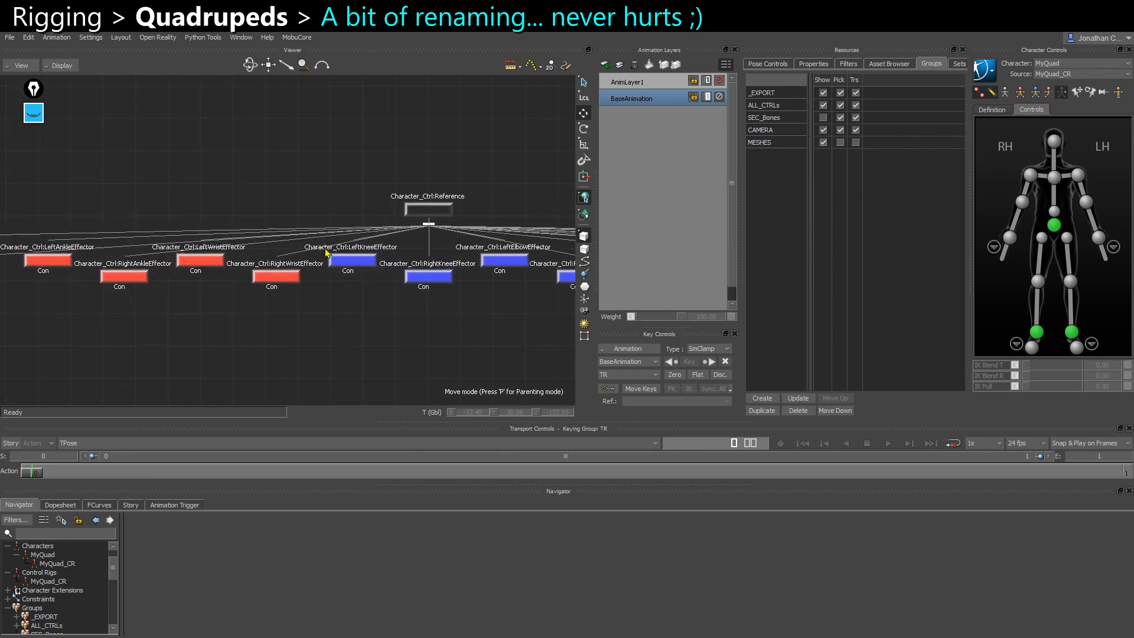
scroll(287, 301, "down", 2)
scroll(339, 318, "down", 3)
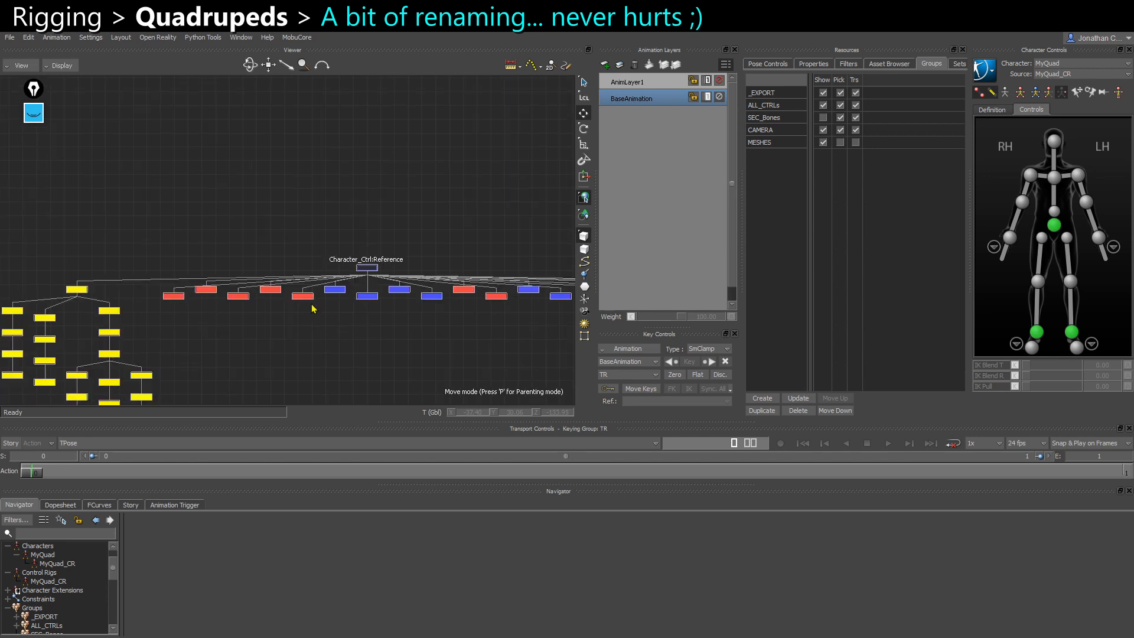
middle_click_drag(204, 327, 474, 282)
scroll(261, 279, "up", 4)
middle_click_drag(261, 279, 351, 305)
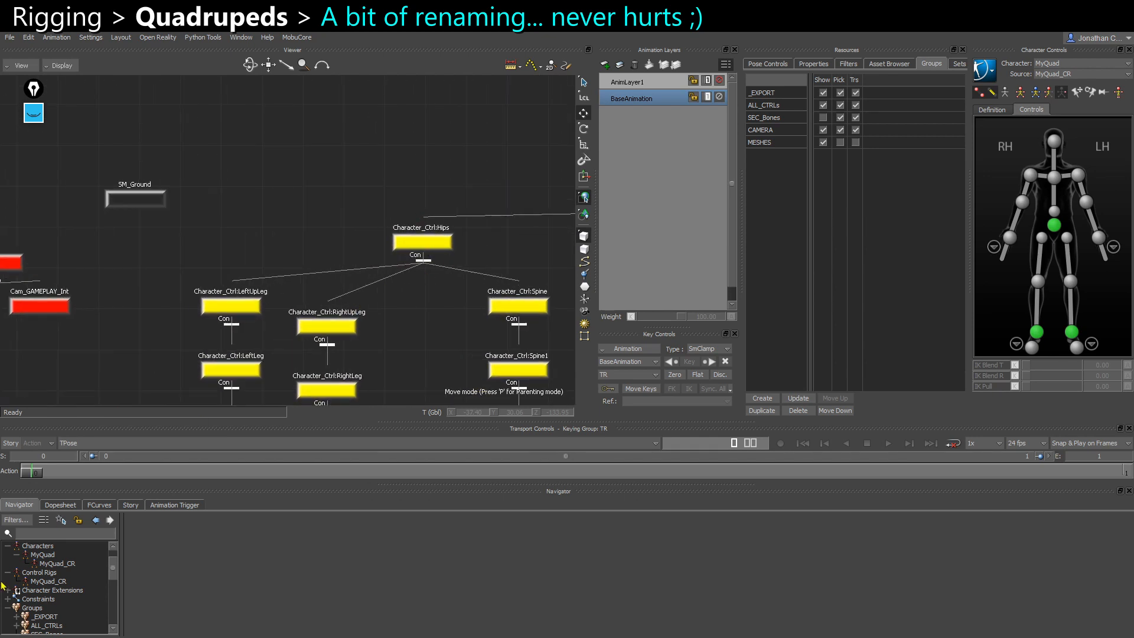
Rename the Character_Ctrl namespace as MyQuad_Ctrl
scroll(24, 614, "down", 4)
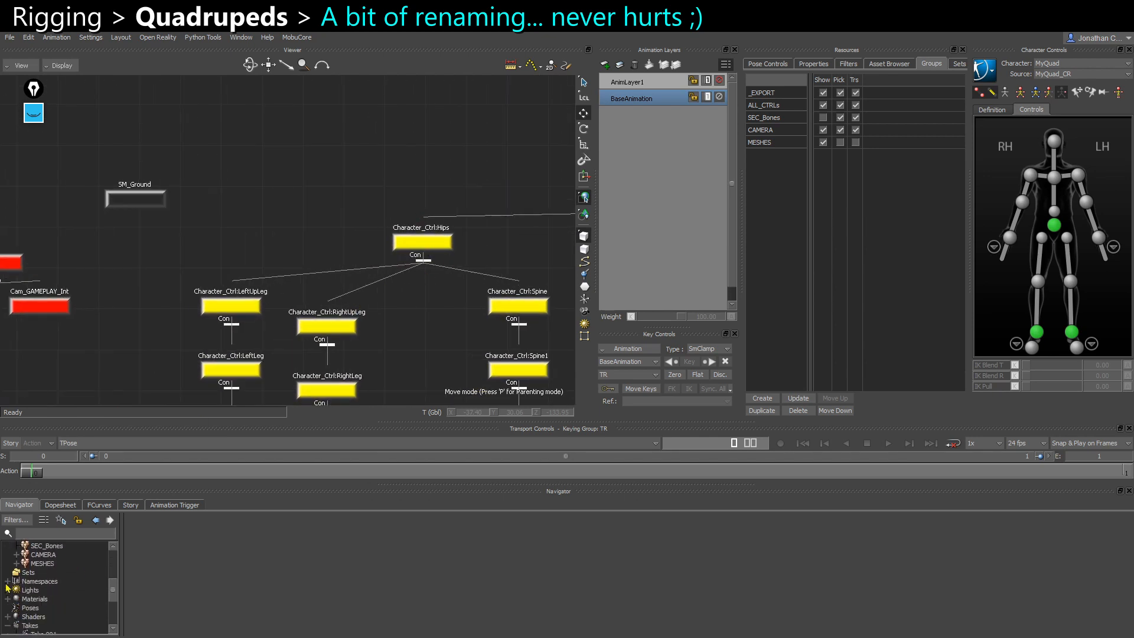
left_click(7, 581)
right_click(52, 592)
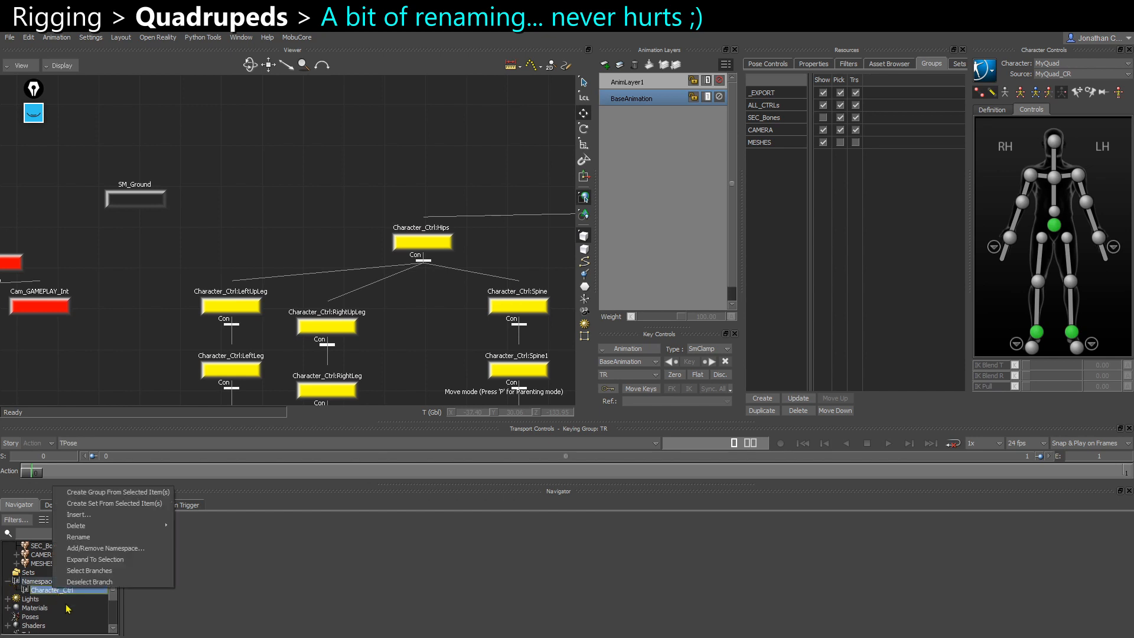
left_click(77, 544)
left_click_drag(83, 595, 25, 591)
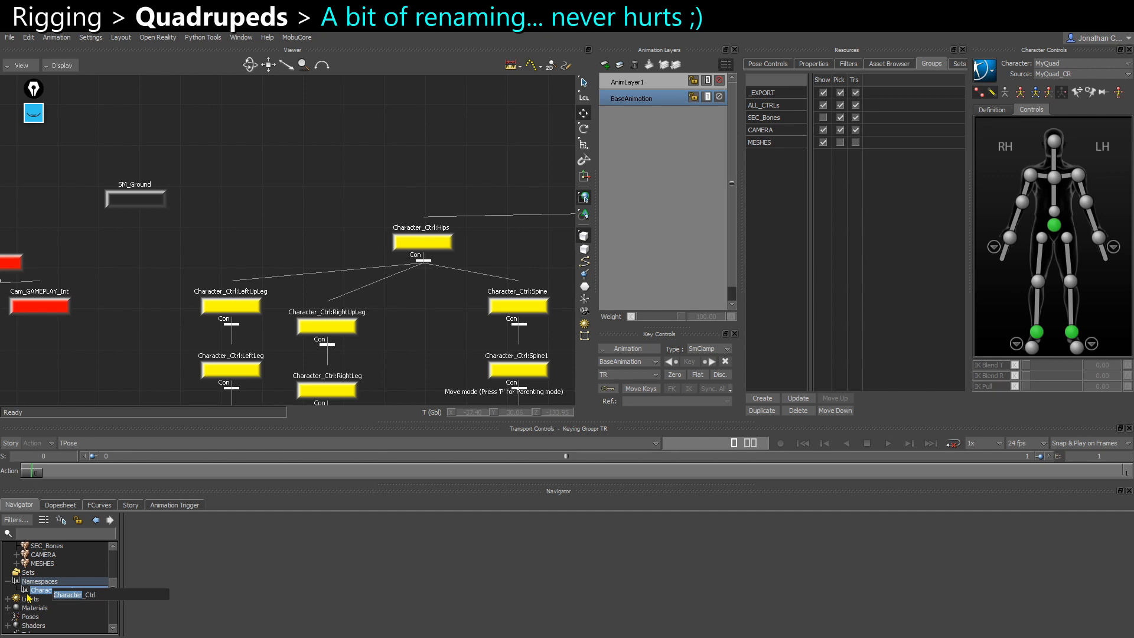
type("MyQuad")
key("Return")
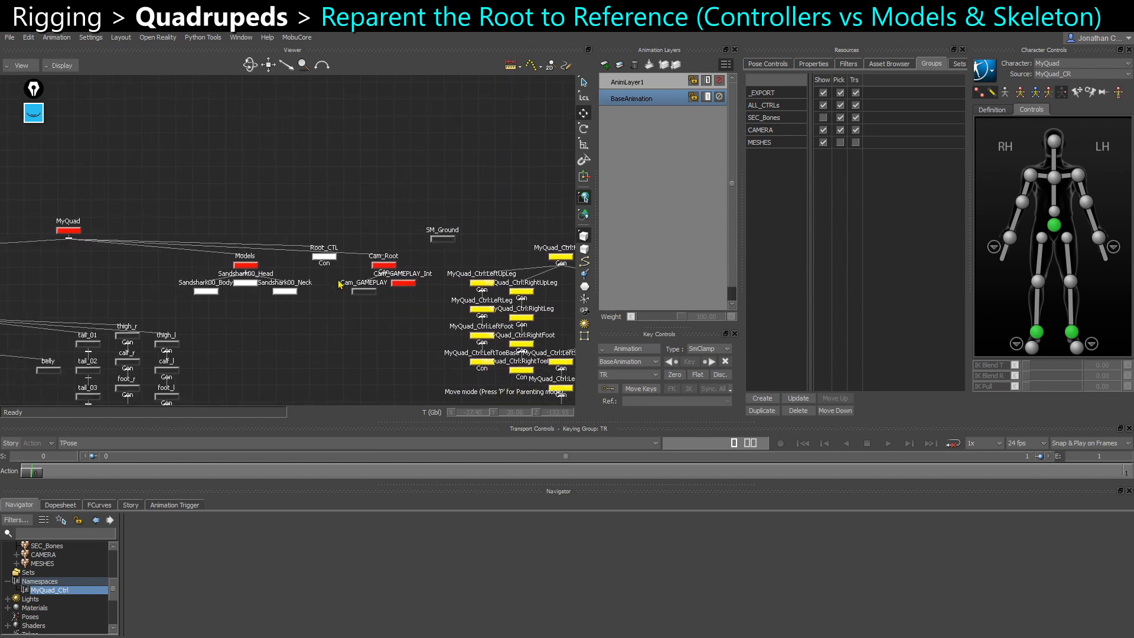
In the schematic view, parent the Root_CTL node to the MyQuad_Ctrl:Reference node
left_click_drag(306, 229, 278, 269)
scroll(325, 269, "up", 4)
key("ctrl+e")
key("ctrl+w")
scroll(438, 321, "down", 5)
scroll(325, 280, "up", 4)
right_click(354, 250)
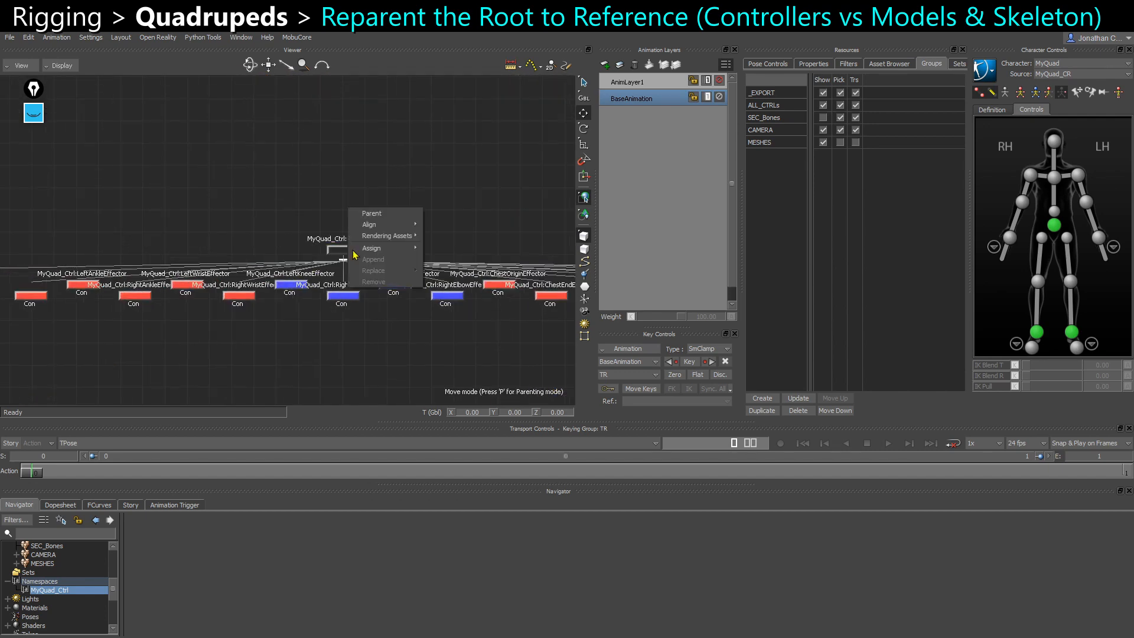
left_click(365, 217)
left_click(410, 185)
left_click_drag(407, 232, 345, 204, "ctrl")
scroll(346, 208, "down", 2)
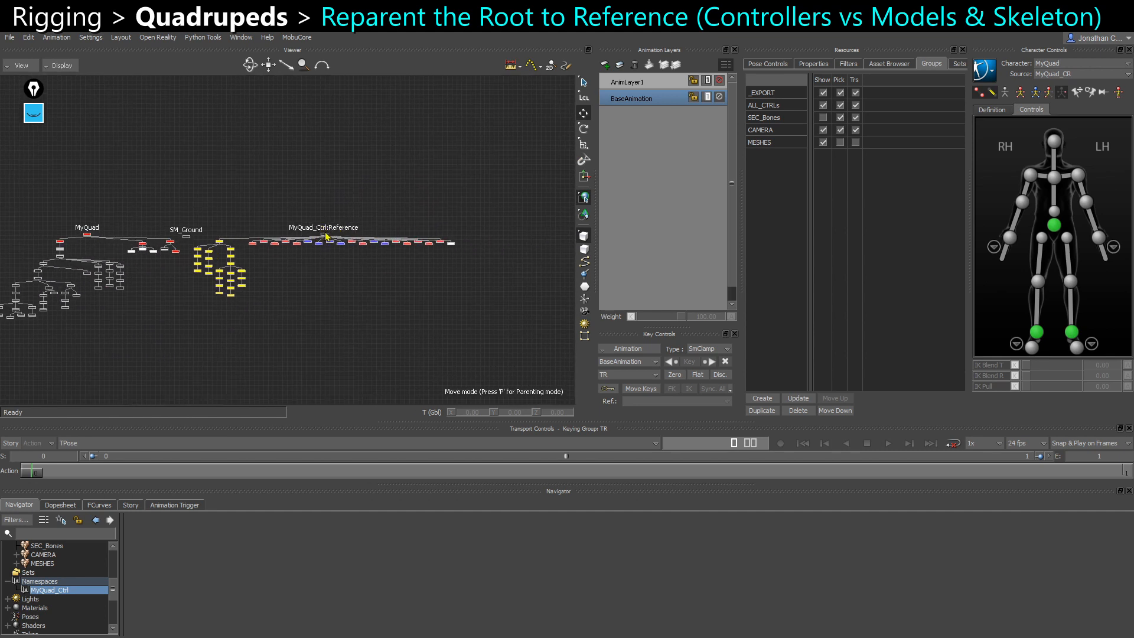
Examine the MyQuad_Ctrl:Reference branch and the separate MyQuad branch holding the skeleton, models and camera nodes
double_click(329, 239)
scroll(329, 238, "up", 1)
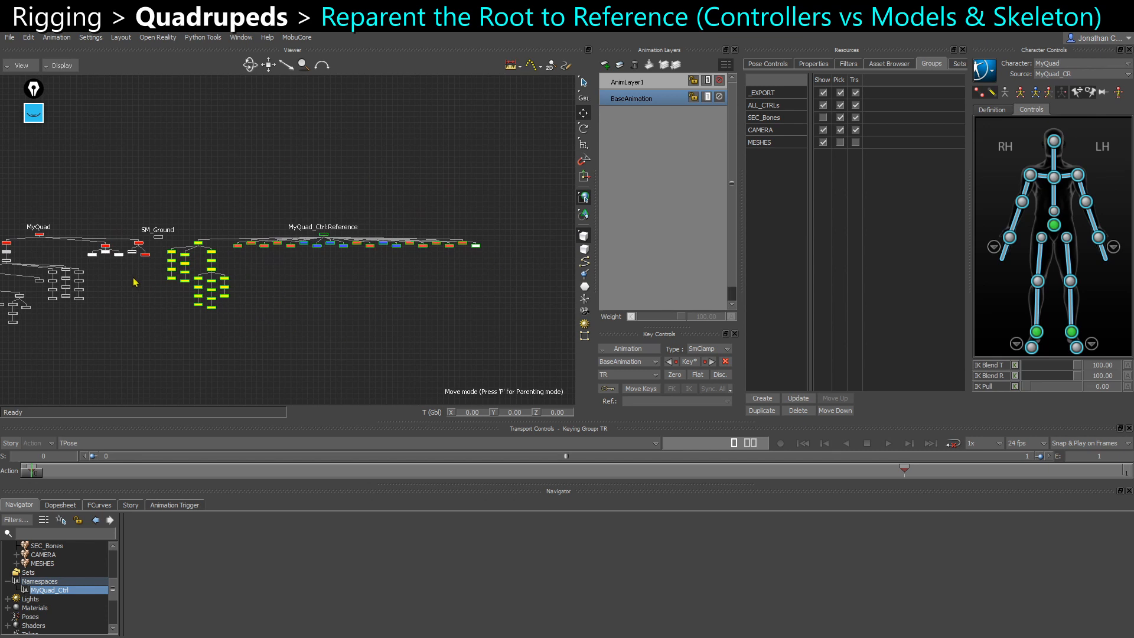
scroll(111, 274, "up", 2)
left_click_drag(114, 274, 385, 325, "shift")
left_click(378, 322)
scroll(277, 279, "up", 1)
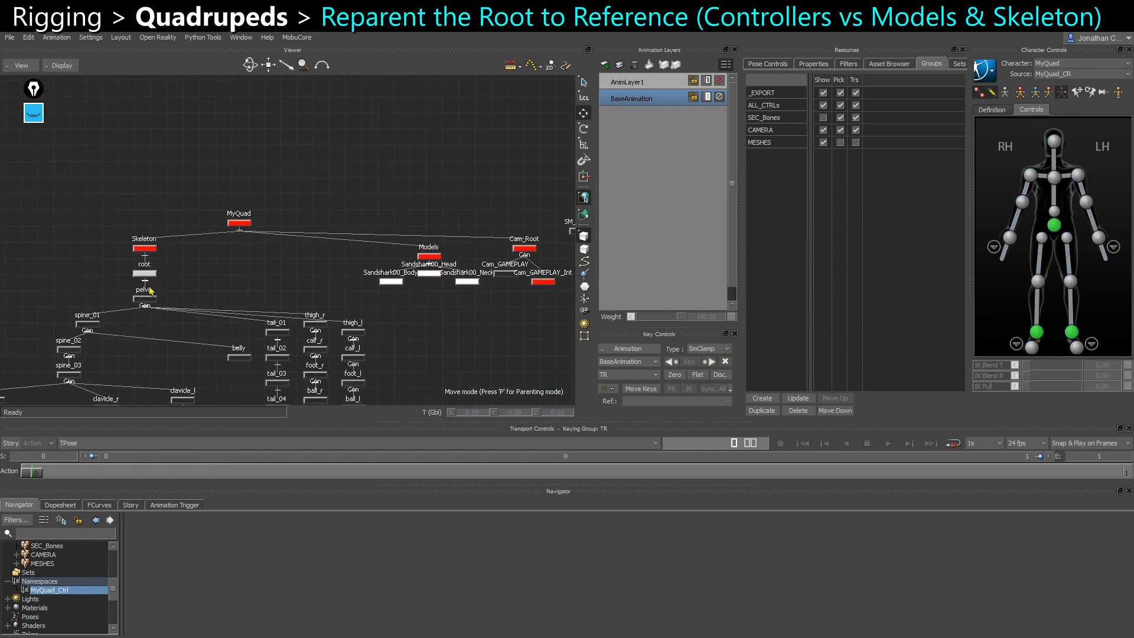
scroll(228, 281, "down", 2)
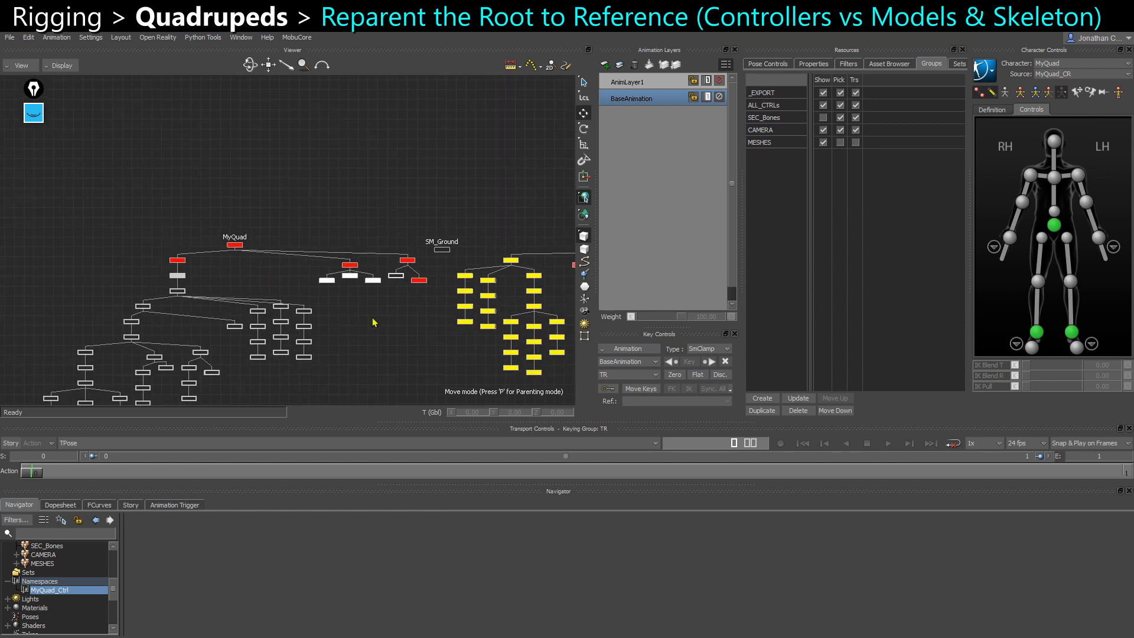
scroll(371, 316, "down", 2)
left_click_drag(390, 317, 207, 302, "shift")
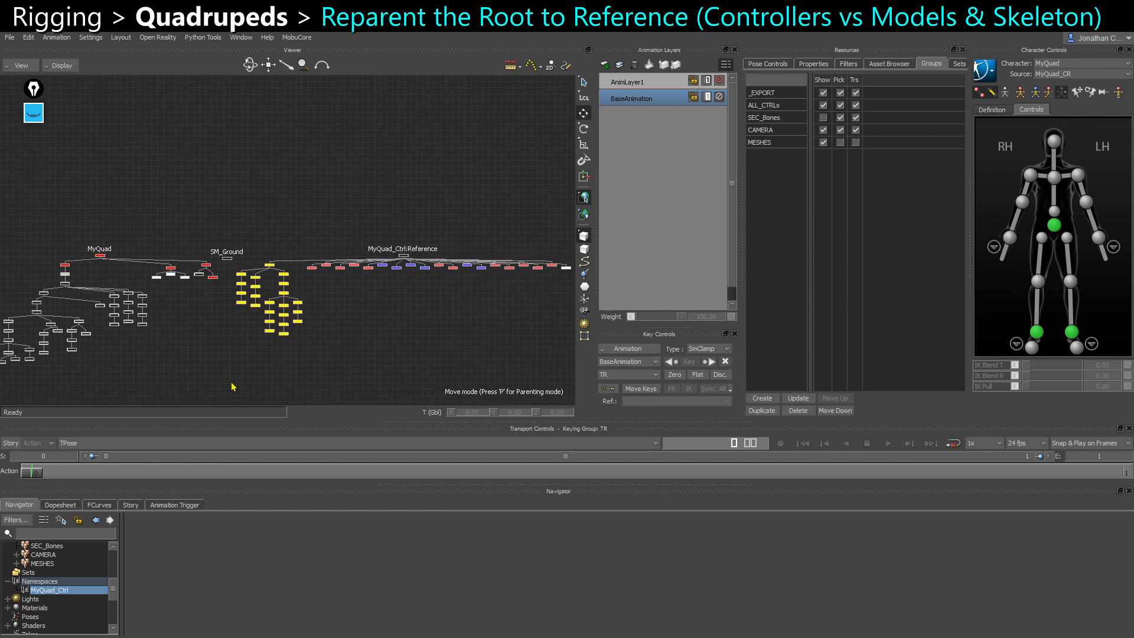
Return to the 3D perspective view, set the keying mode to Full Body and select the hips effector
key("ctrl+e")
left_click_drag(337, 315, 329, 346, "ctrl")
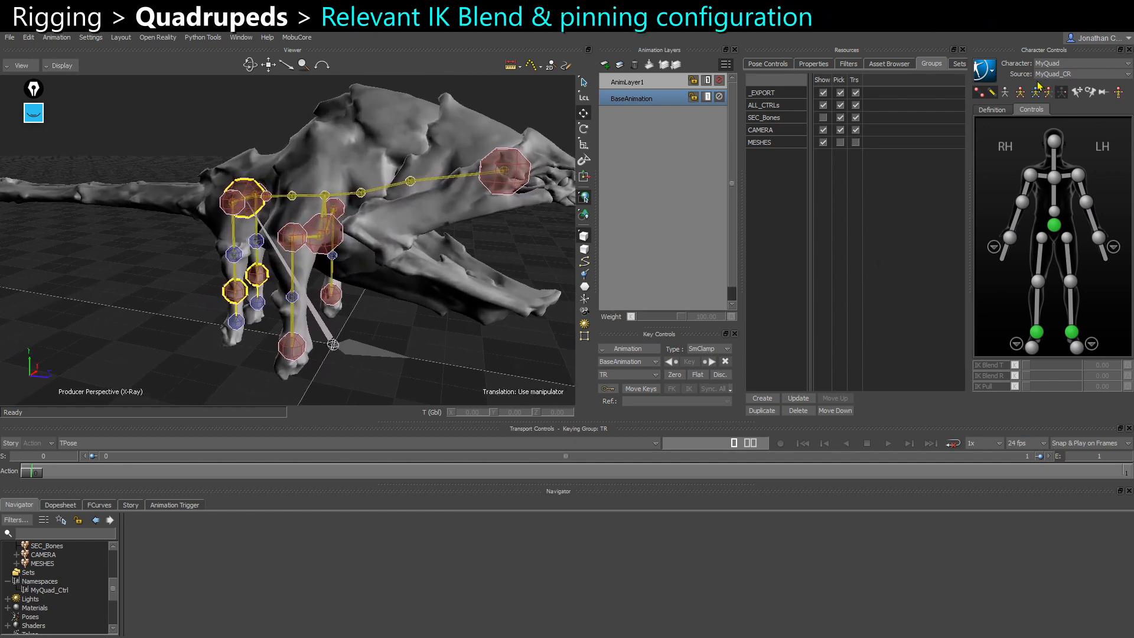
left_click(1020, 92)
left_click(1054, 225)
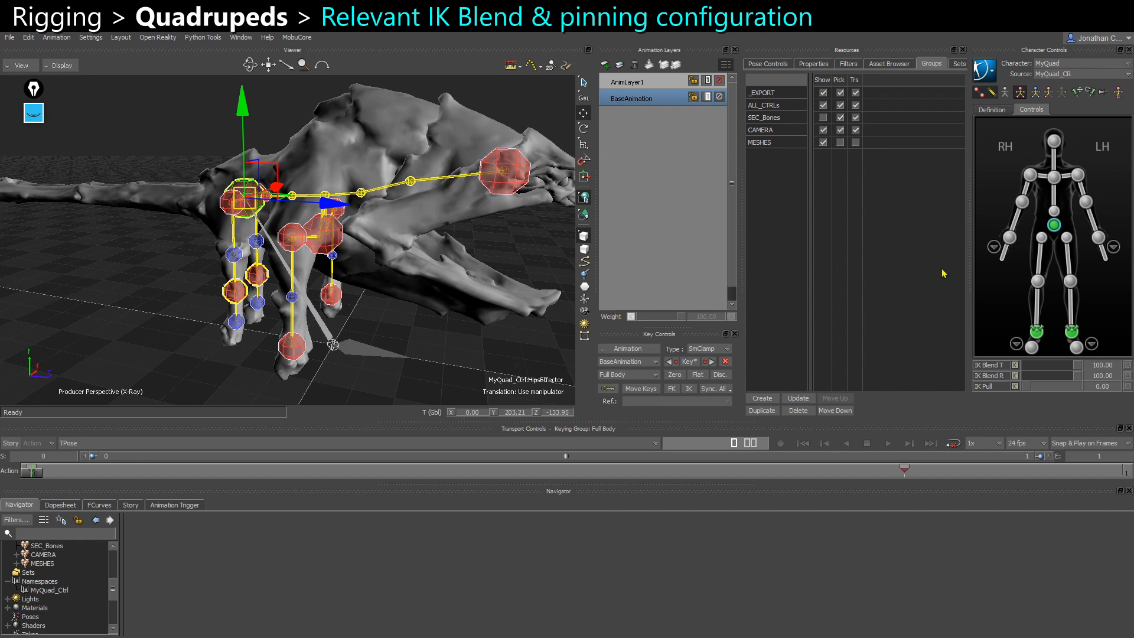
Try lowering the hips effector in X-Ray display to test how the pinned ankles hold, and undo the move
left_click_drag(276, 226, 313, 222, "ctrl+shift")
mouse_move(296, 170)
left_mouse_down()
mouse_move(291, 201)
mouse_move(303, 180)
mouse_move(296, 168)
left_mouse_up()
key("ctrl+a")
left_click_drag(305, 208, 284, 204, "ctrl+shift")
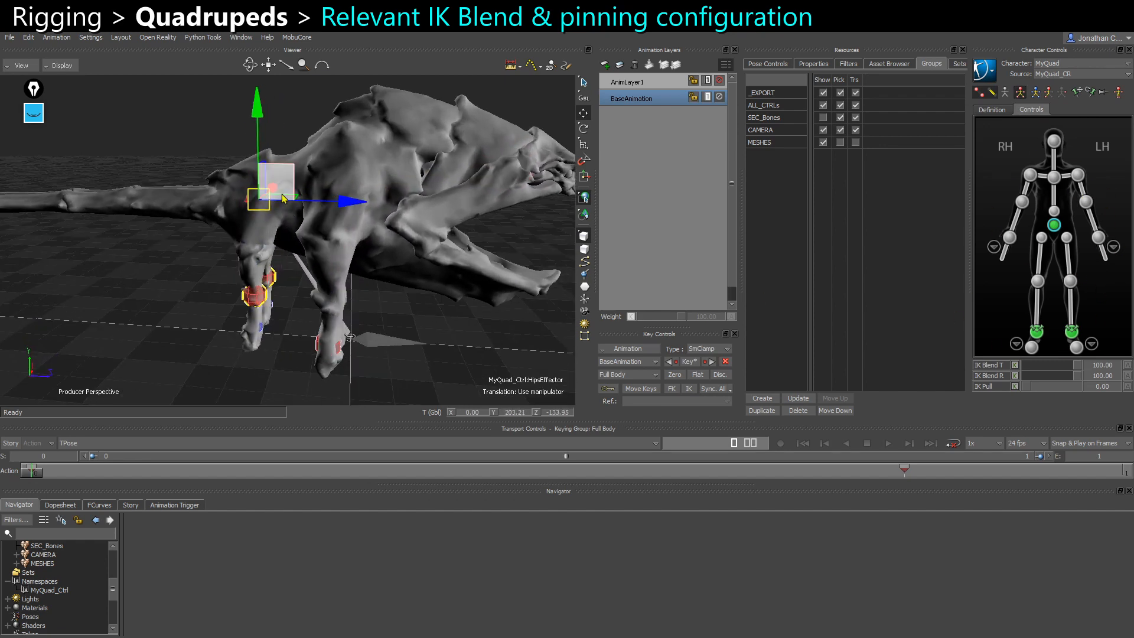
key("ctrl+a")
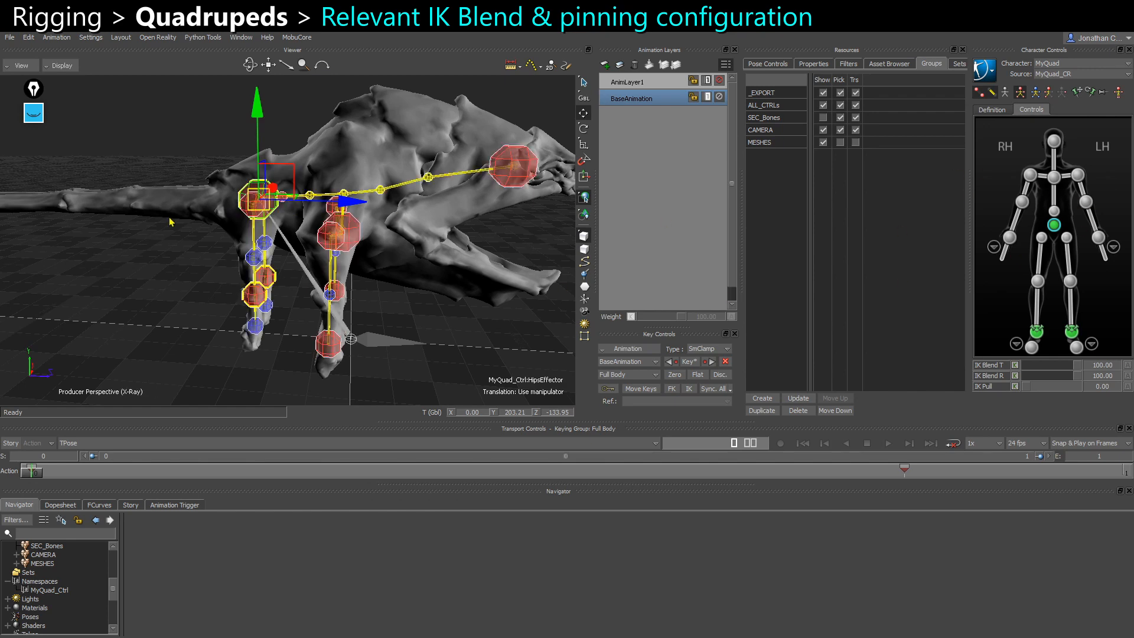
left_click_drag(172, 222, 225, 208, "ctrl+shift")
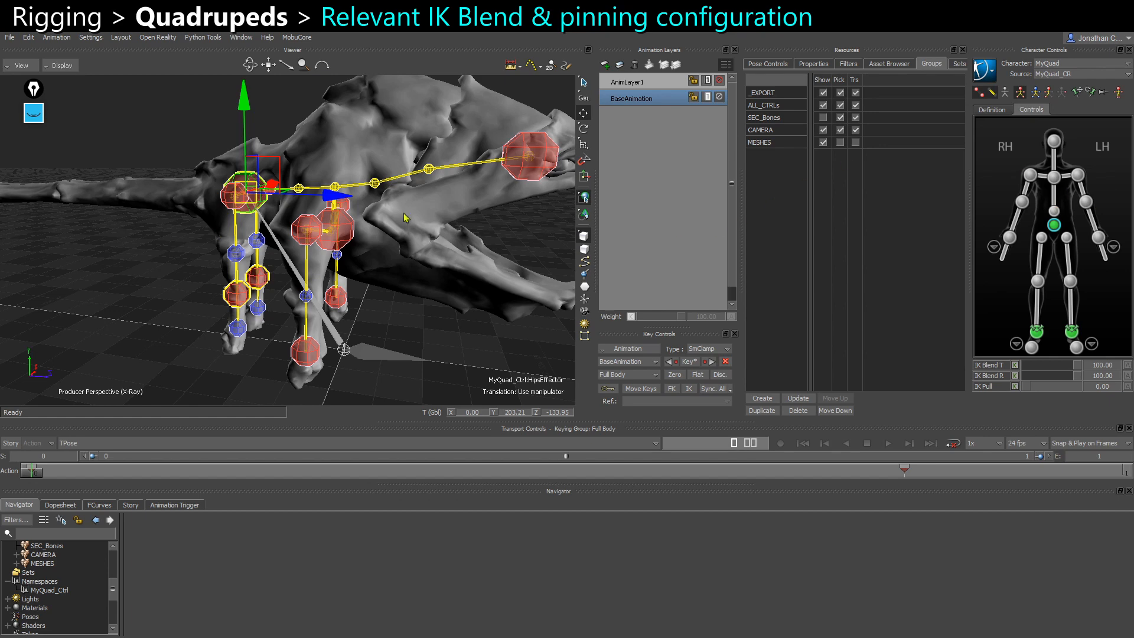
left_click_drag(250, 190, 280, 192, "ctrl+shift")
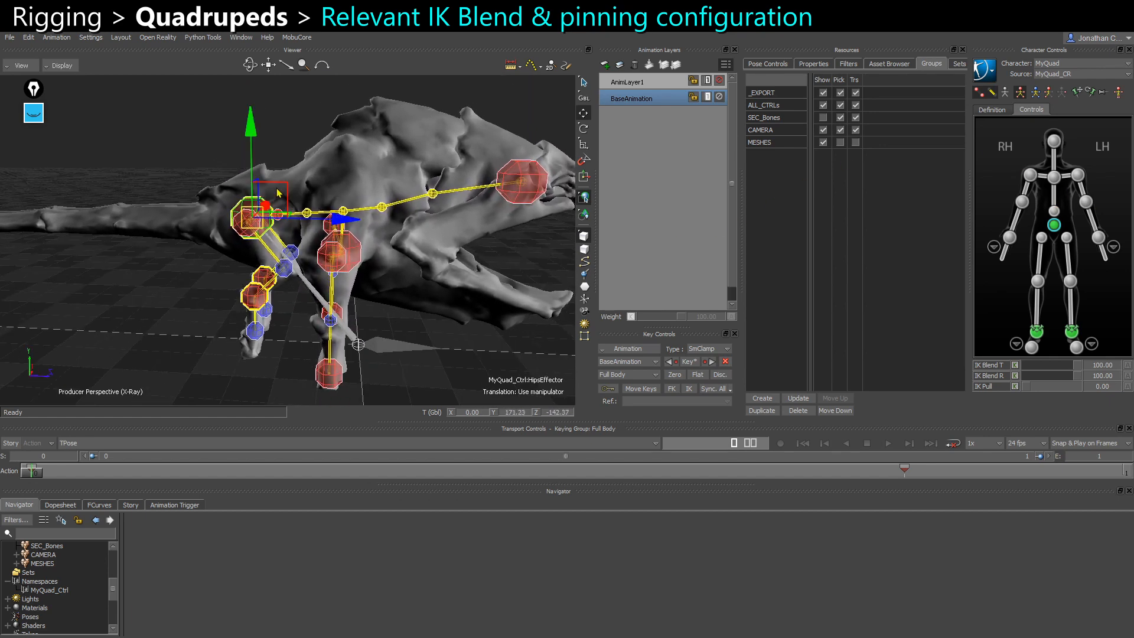
key("ctrl+z")
Test the hips effector again from a closer view of the hind legs, undoing each move
left_click_drag(265, 297, 266, 321, "ctrl")
left_click_drag(266, 321, 236, 339, "ctrl+shift")
left_click_drag(255, 140, 255, 172)
key("ctrl+z")
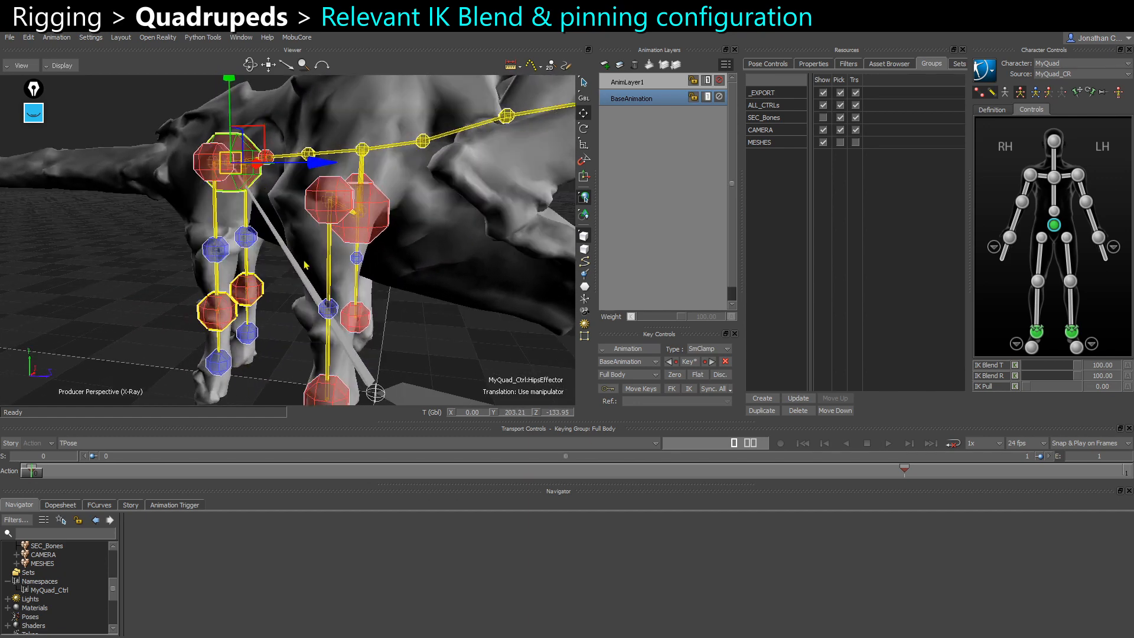
left_click_drag(306, 265, 287, 304, "ctrl+shift")
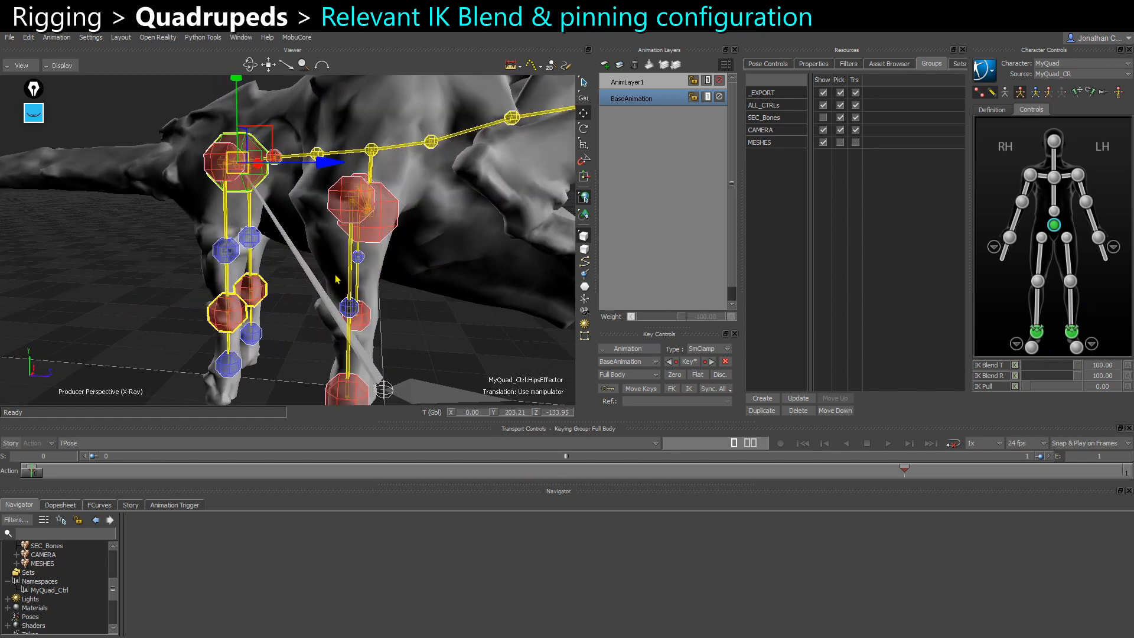
left_click_drag(253, 149, 267, 173)
key("ctrl+z")
Compare the IK Blend T and IK Blend R settings of the ankle and foot effectors
left_click(1037, 332)
left_click(1071, 332)
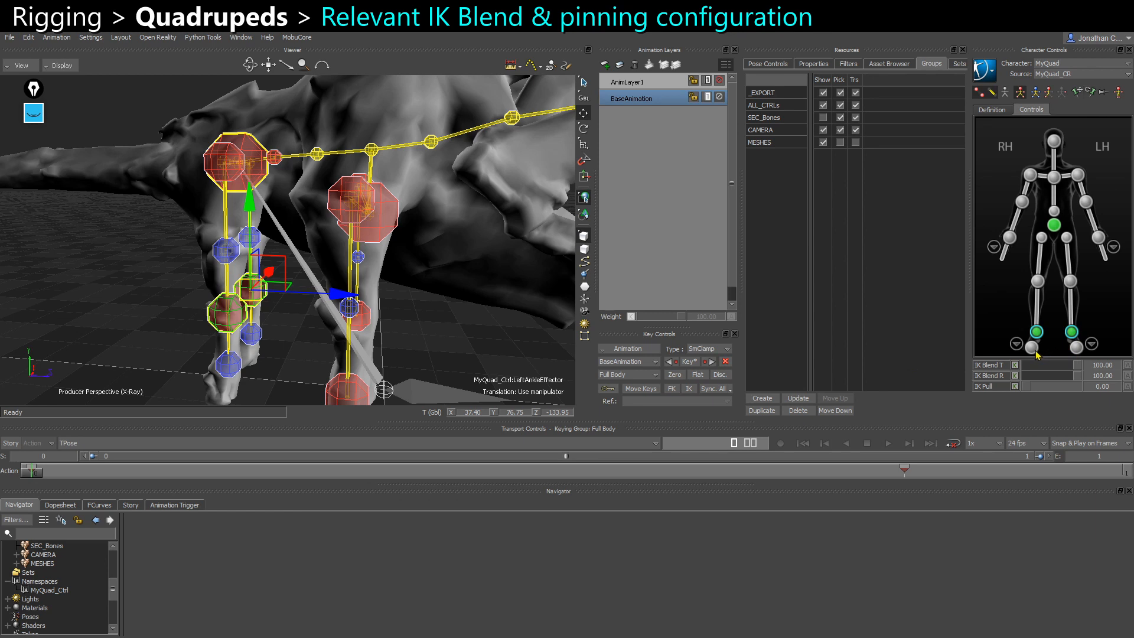
left_click(1033, 349)
left_click(1077, 349, "shift")
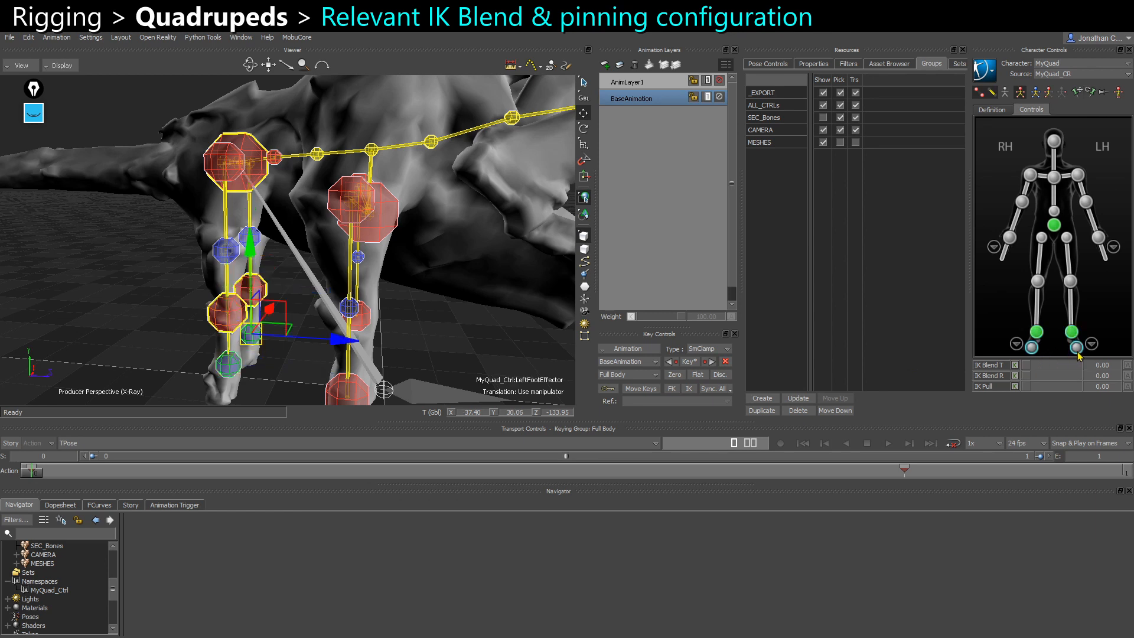
left_click(1038, 333)
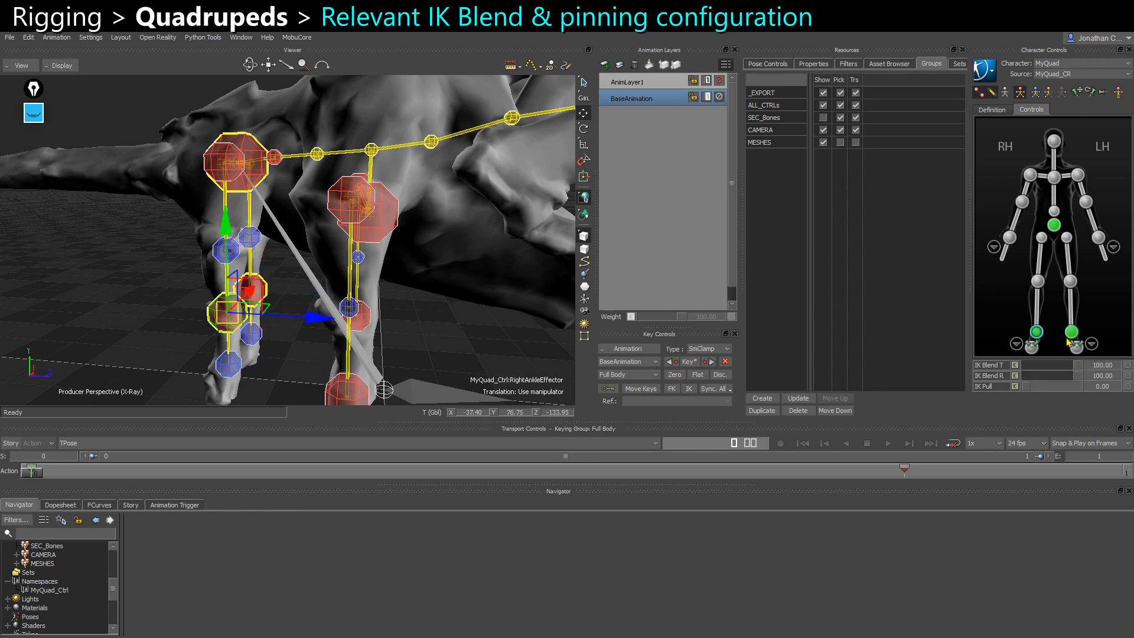
Pin the rotation of both hip effectors, both shoulder effectors, the chest end effector and the head effector
left_click(1042, 239)
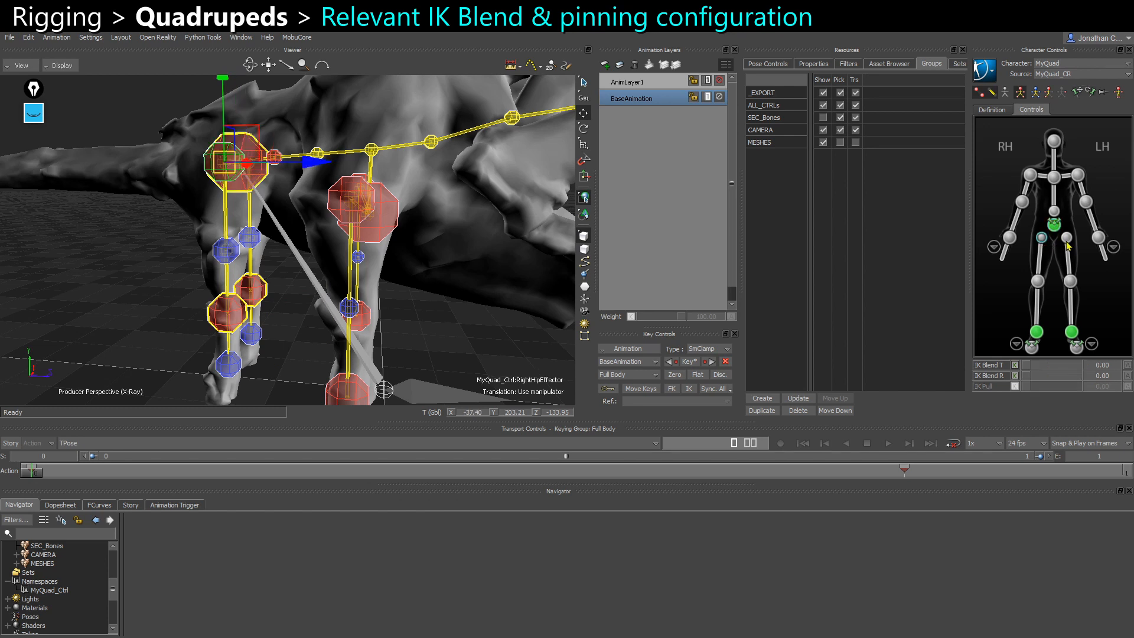
left_click(1067, 240)
left_click(1030, 176, "shift")
left_click(1077, 177, "shift")
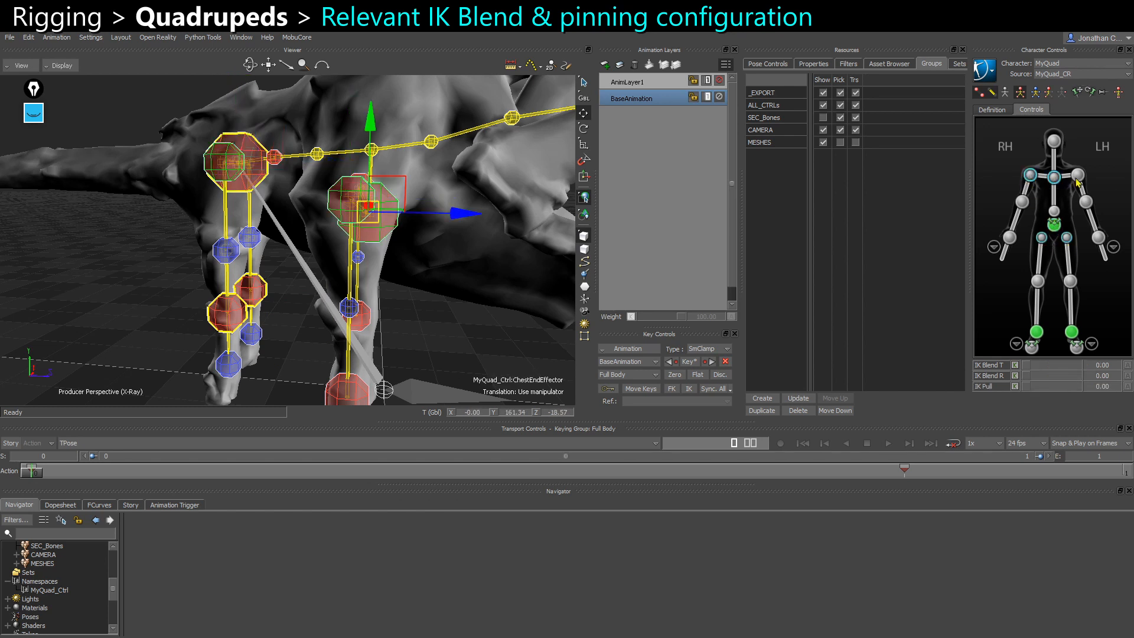
left_click(1055, 178, "shift")
left_click(1054, 143, "shift")
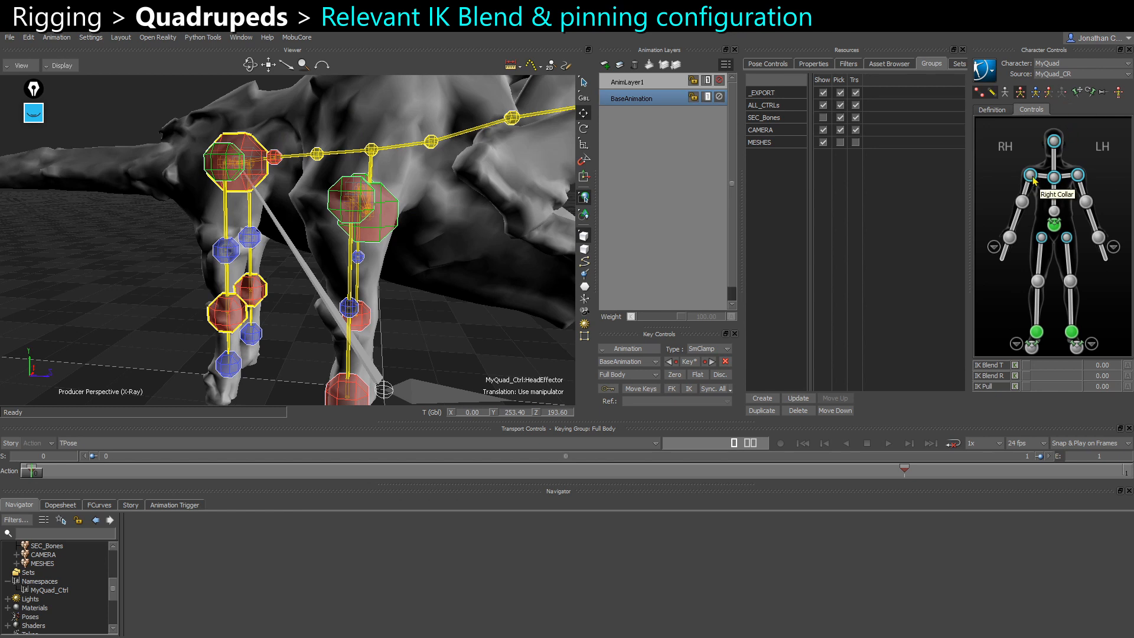
left_click(1090, 91)
Pin the right and left wrist effectors
left_click(1010, 237)
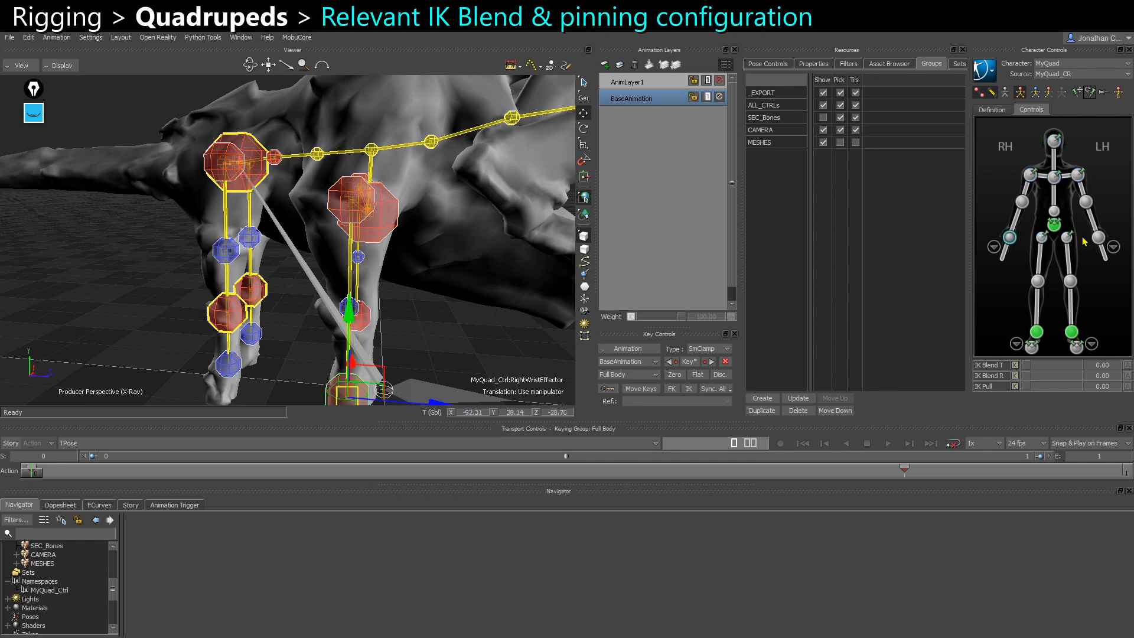
left_click(1098, 237, "shift")
left_click_drag(520, 312, 467, 287, "ctrl+shift")
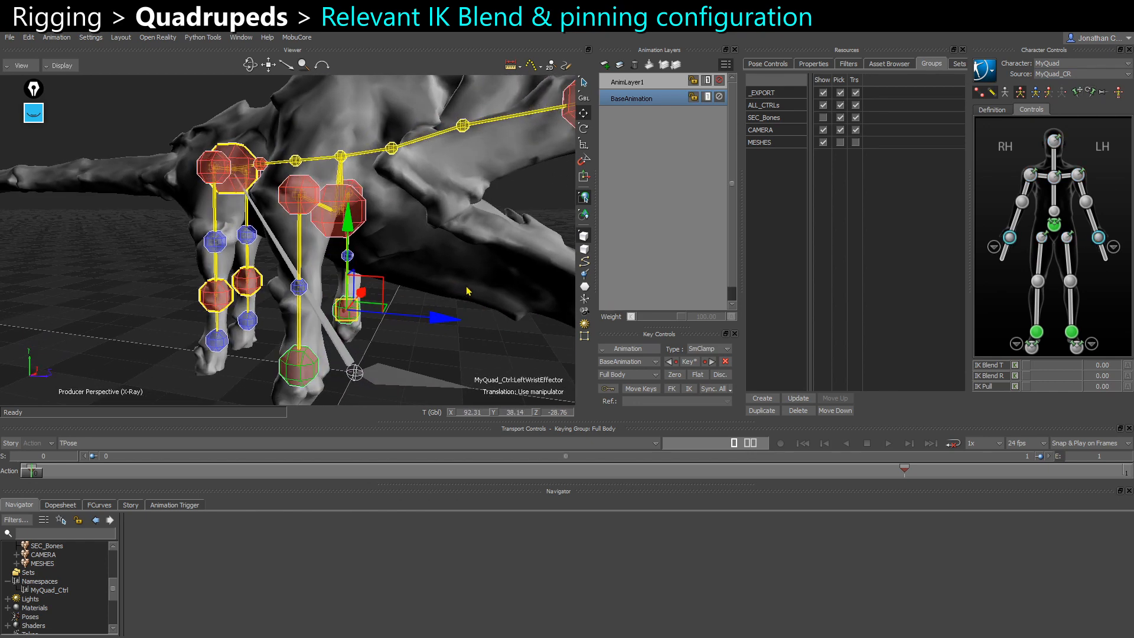
key("w")
left_click_drag(402, 340, 448, 334, "alt")
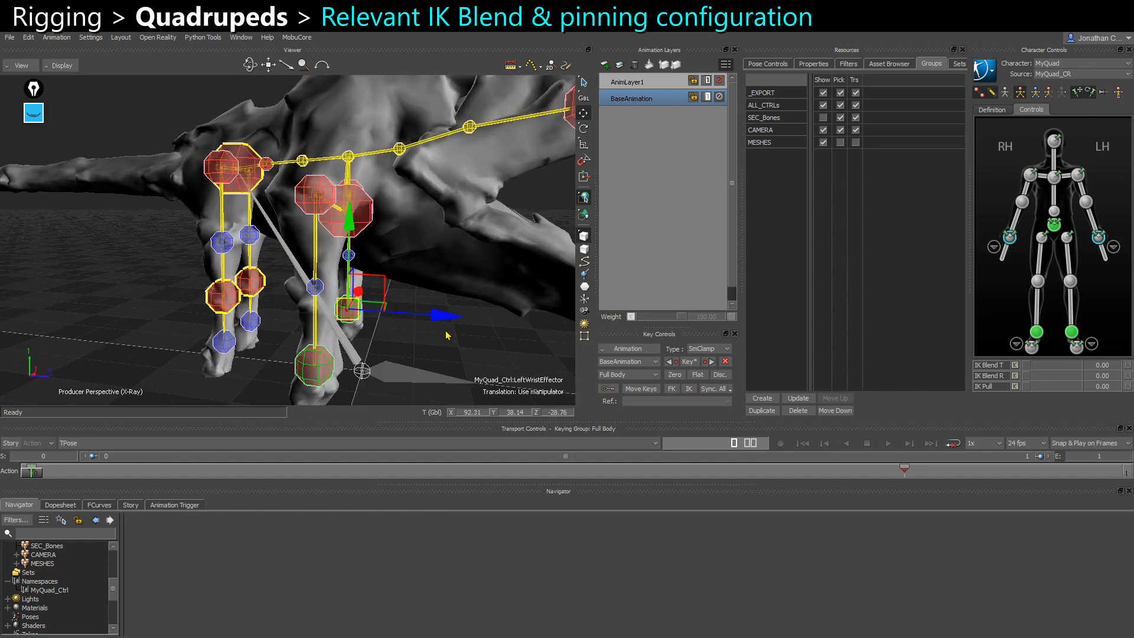
left_click(448, 335)
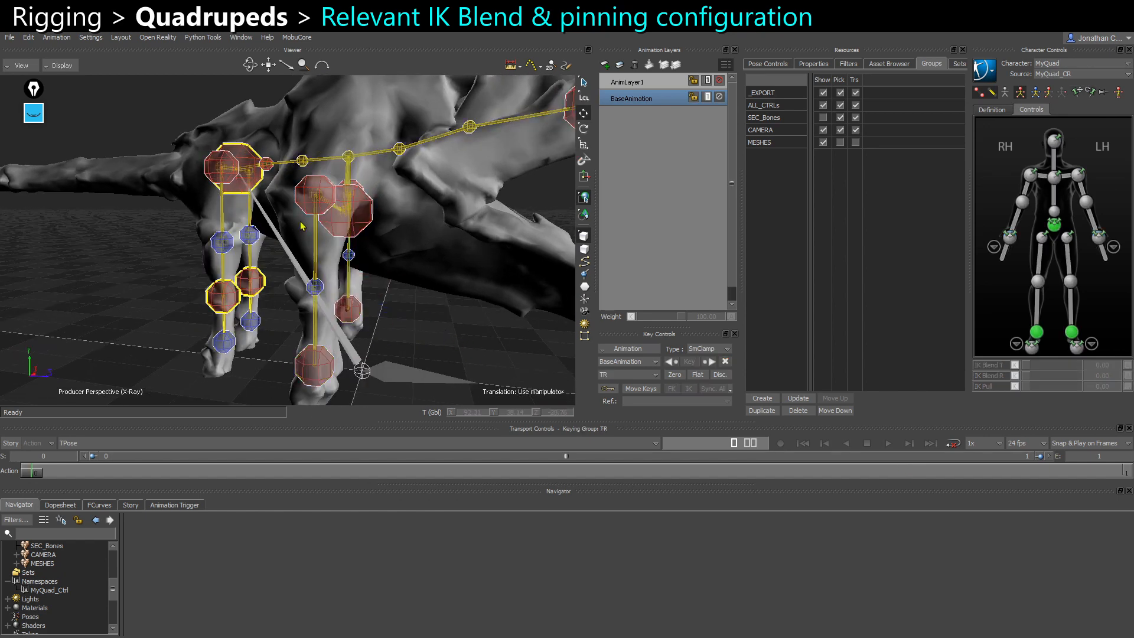
Try lowering the hips effector to test the wrist pinning, and undo the move
left_click(254, 165)
left_click_drag(260, 163, 248, 197)
key("ctrl+z")
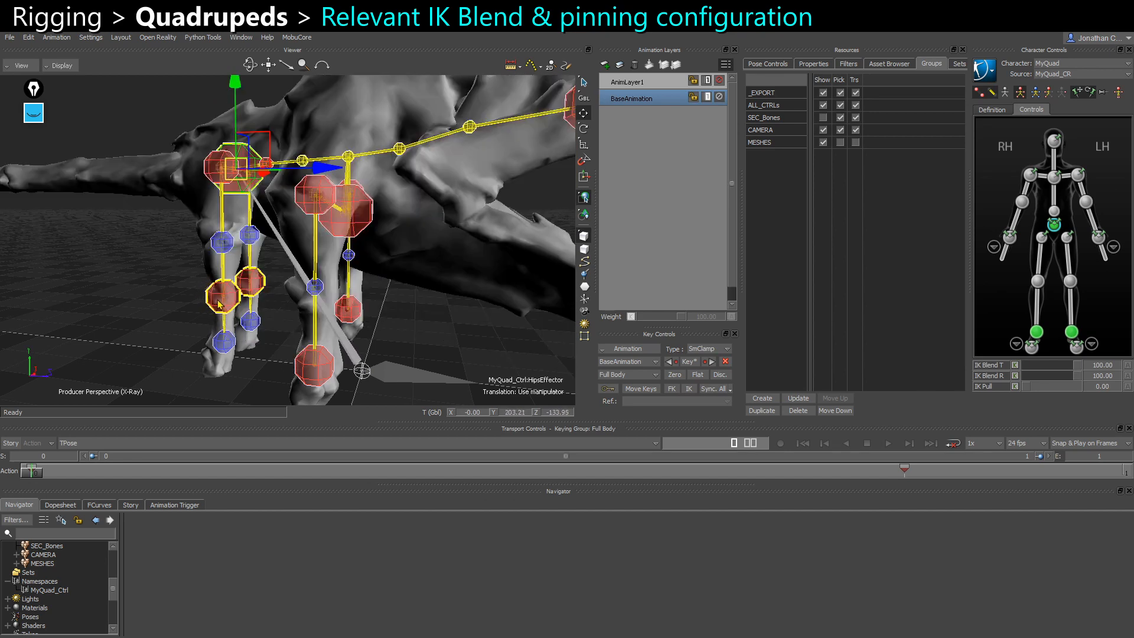
Try lowering the hips and rotating the right ankle effector to check how the legs respond, and undo these changes
scroll(216, 301, "up", 2)
left_click_drag(241, 124, 241, 161)
left_click(214, 321)
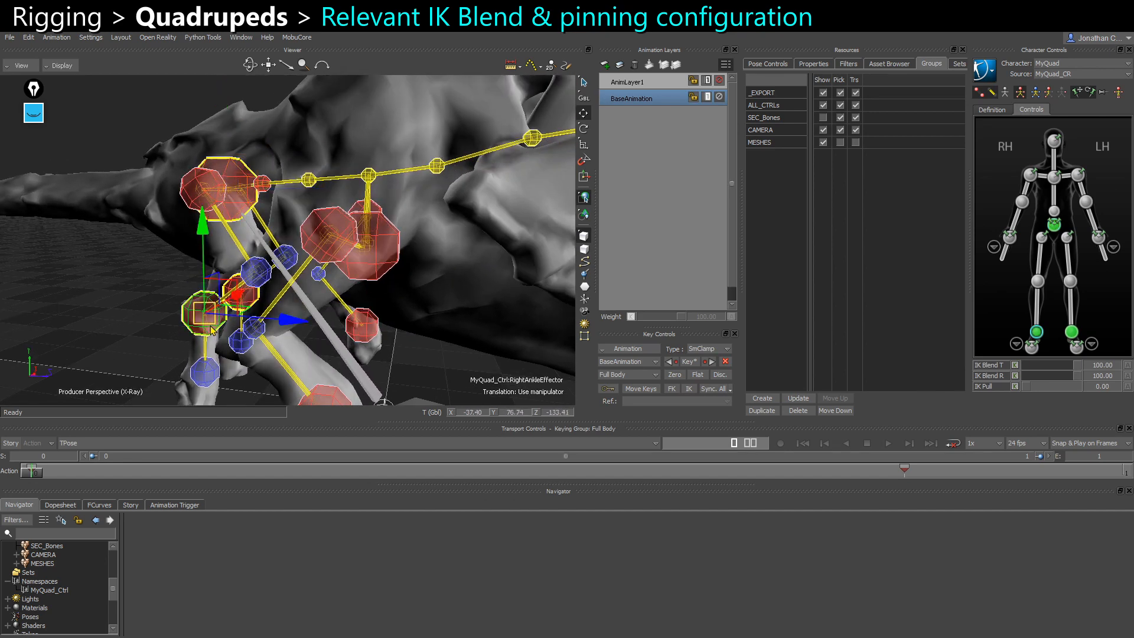
key("r")
left_click_drag(236, 324, 274, 299, "ctrl+shift")
mouse_move(401, 229)
left_mouse_down("ctrl+shift")
mouse_move(395, 236)
mouse_move(360, 201)
mouse_move(389, 218)
left_mouse_up("ctrl+shift")
key("ctrl+a")
key("ctrl+a")
left_click_drag(511, 317, 481, 328, "ctrl+shift")
key("ctrl+z")
key("ctrl+z")
key("ctrl+z")
key("ctrl+z")
Set IK Blend T and IK Blend R to 100 for both foot effectors and both wrist effectors
left_click(1035, 335)
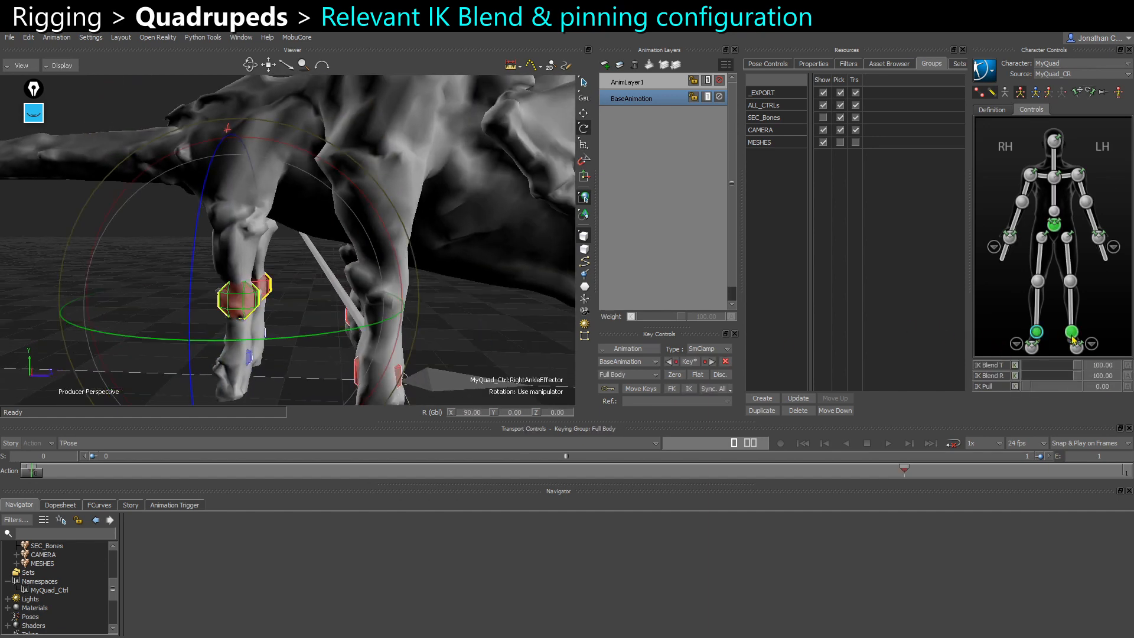
left_click(1033, 345)
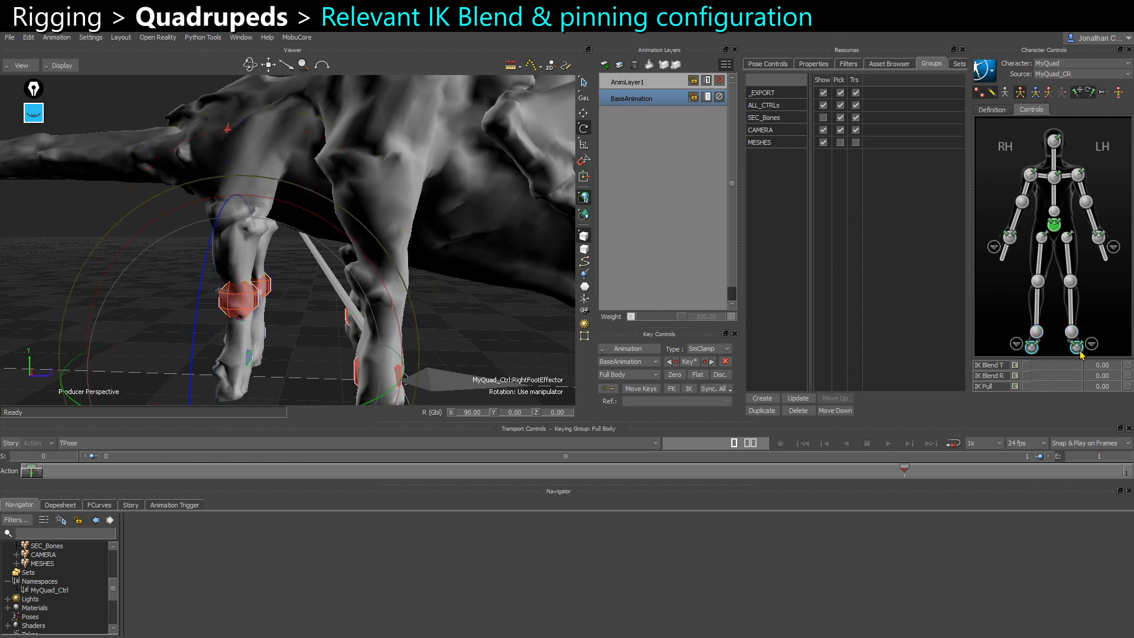
left_click(1077, 348, "shift")
left_click(1010, 236, "shift")
left_click(1030, 176, "shift")
left_click(1034, 176, "shift")
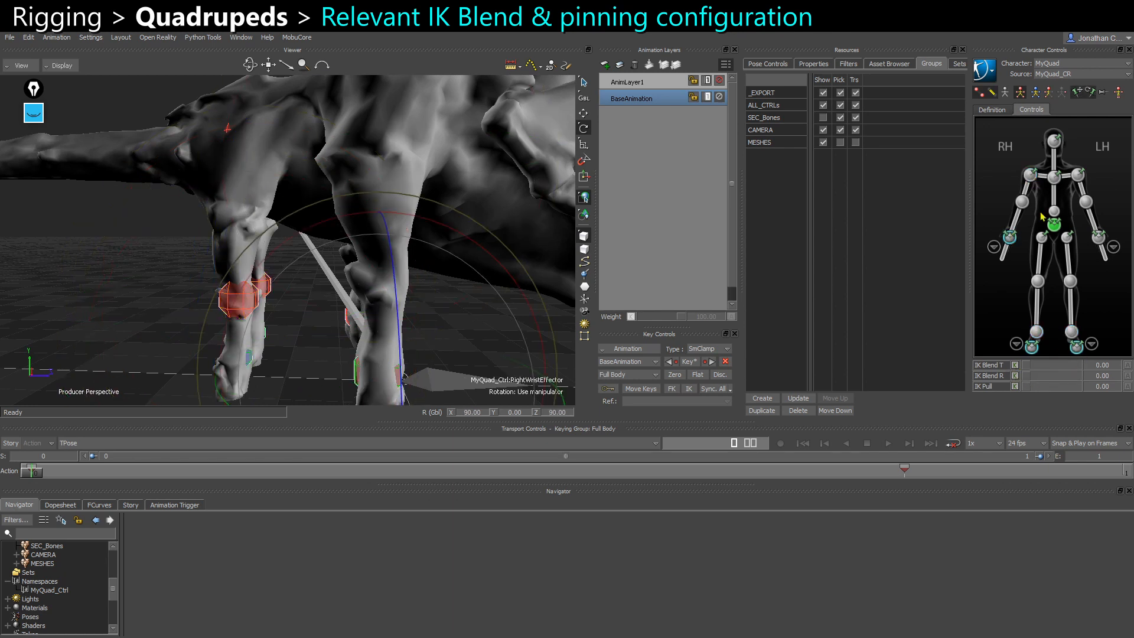
left_click(1096, 239, "shift")
mouse_move(1070, 365)
left_mouse_down()
mouse_move(1086, 365)
mouse_move(1087, 377)
left_mouse_up()
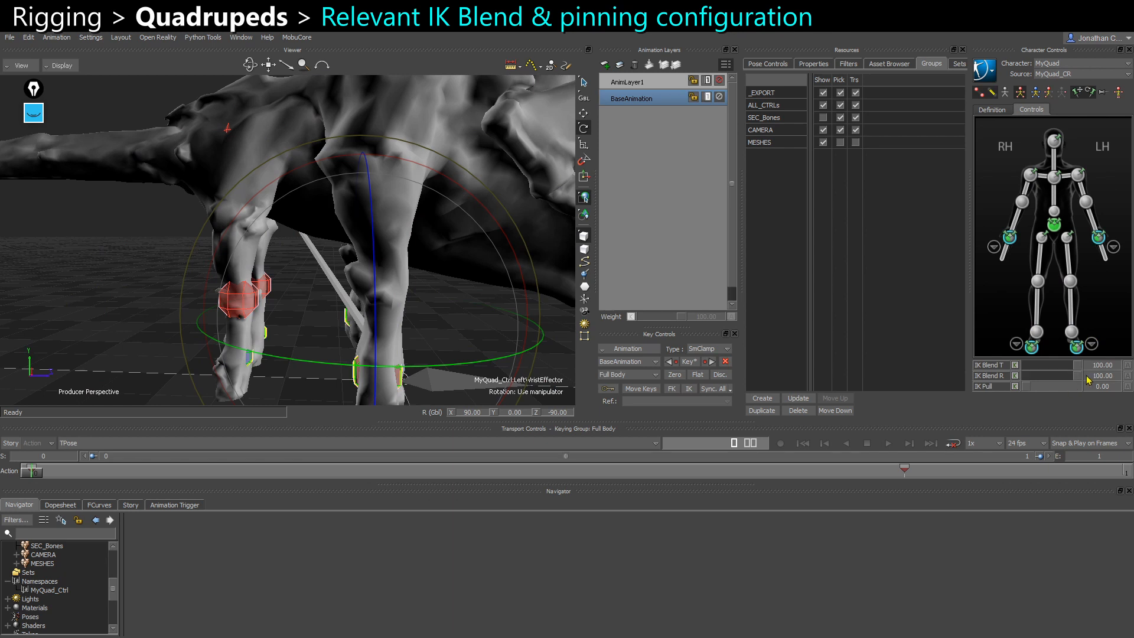
Set IK Blend R to 100 for both hip effectors, both shoulder effectors, the chest effector and the head effector
left_click(1042, 237, "shift")
left_click(1067, 237, "shift")
left_click(1032, 176, "shift")
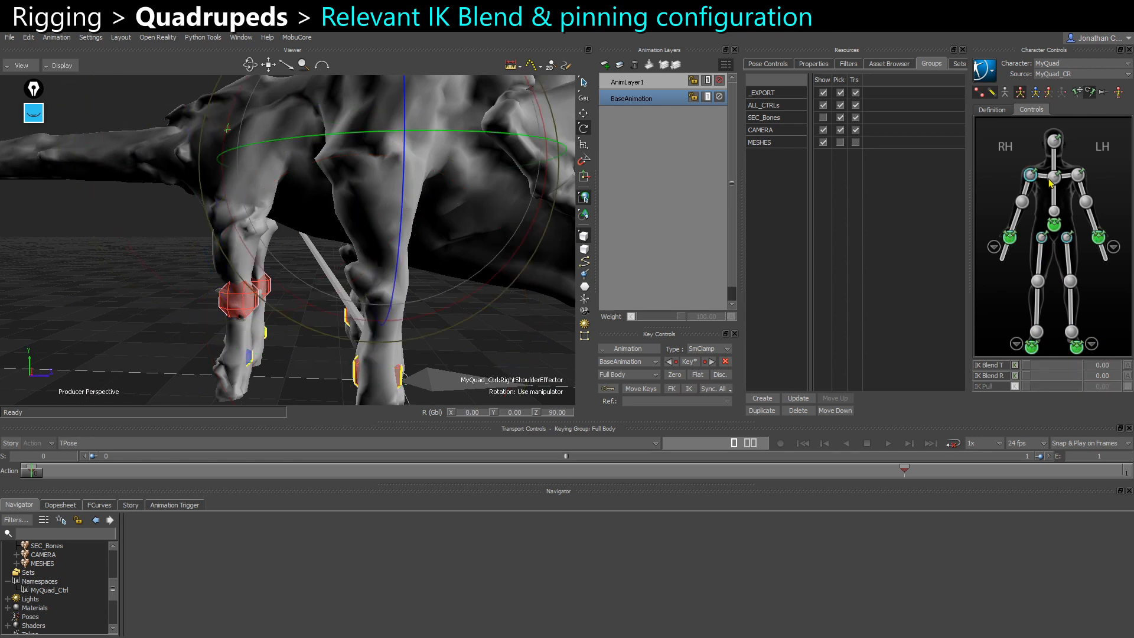
left_click(1055, 176, "shift")
left_click(1054, 140, "shift")
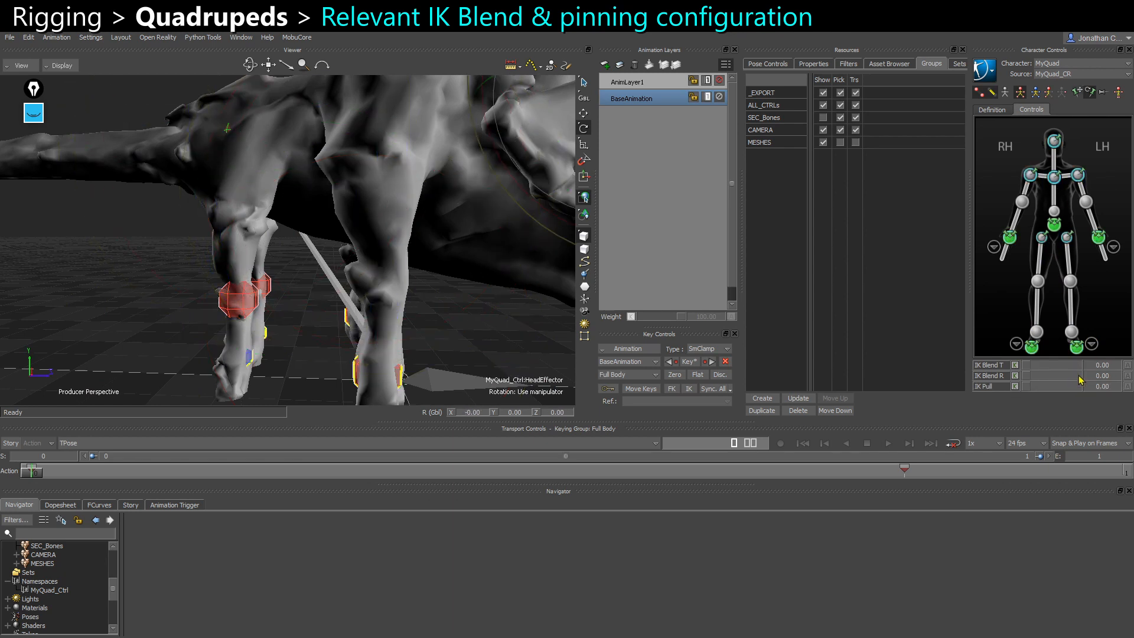
left_click_drag(1079, 376, 1103, 377)
left_click(493, 343)
left_click_drag(494, 343, 481, 196, "ctrl+shift")
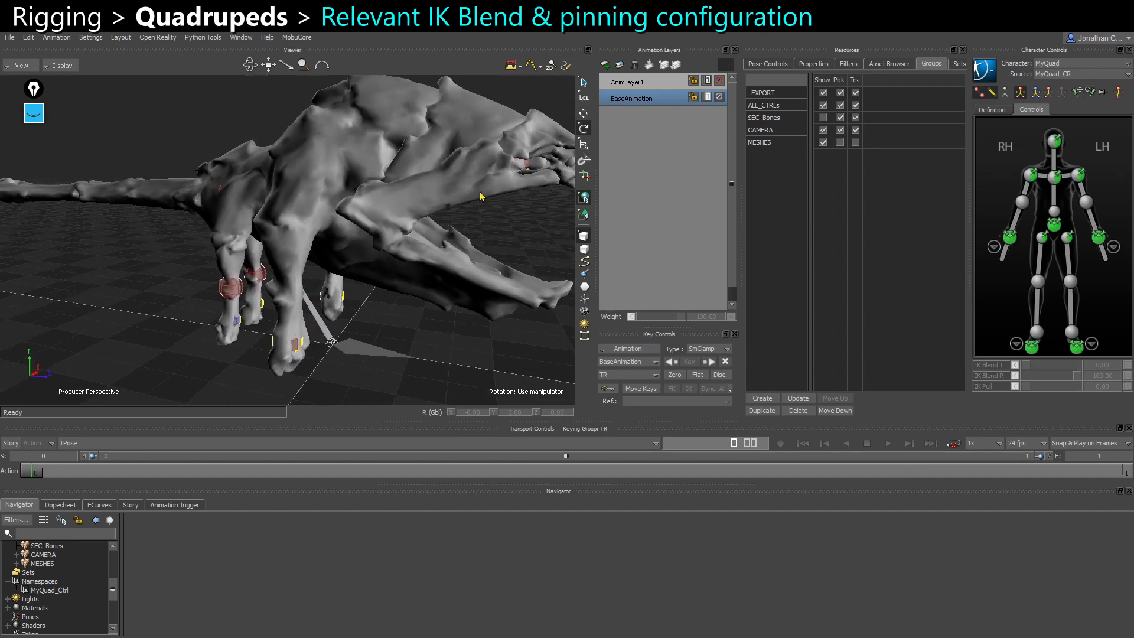
left_click(529, 167)
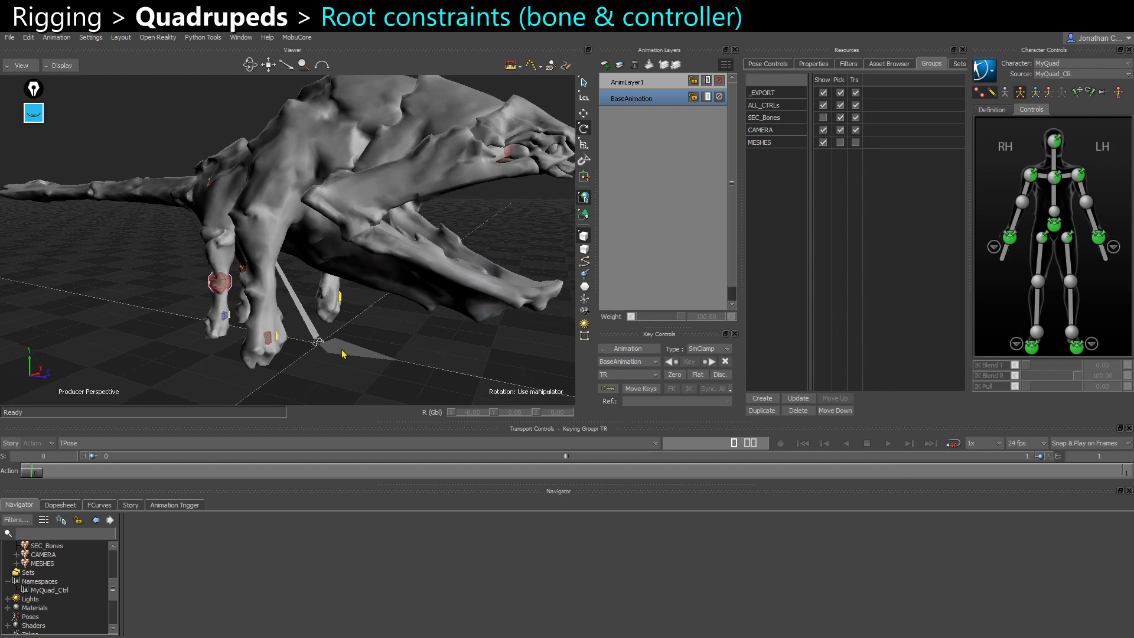
Try moving Root_CTL about 44 units along Z to check whether the root bone follows, and undo the move
left_click(343, 351)
key("t")
scroll(383, 370, "up", 2)
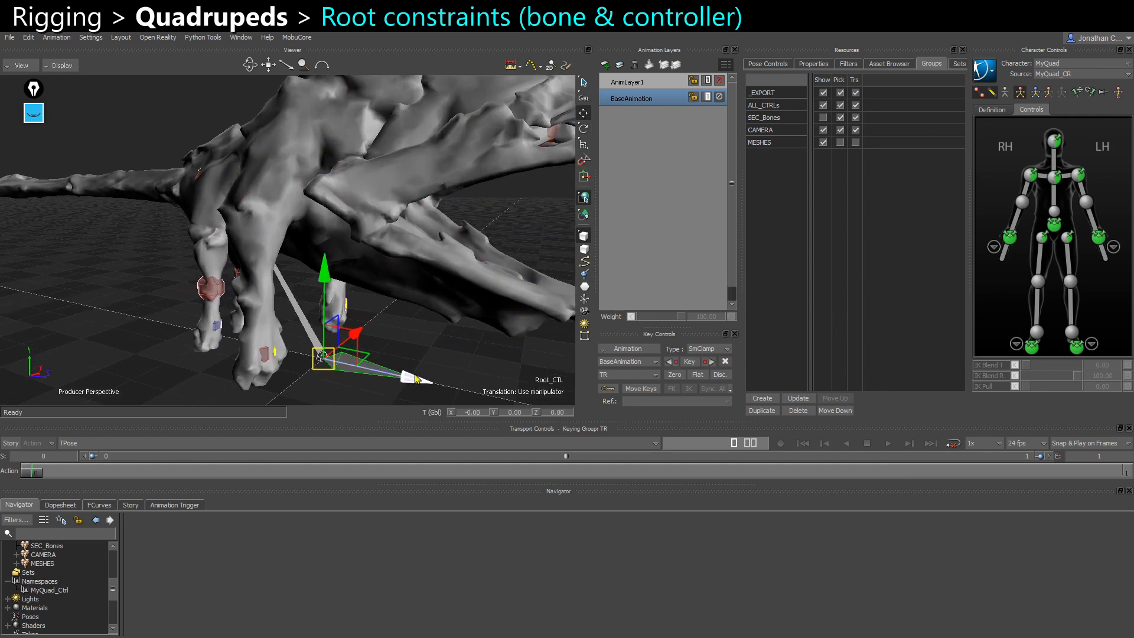
left_click_drag(416, 376, 449, 404)
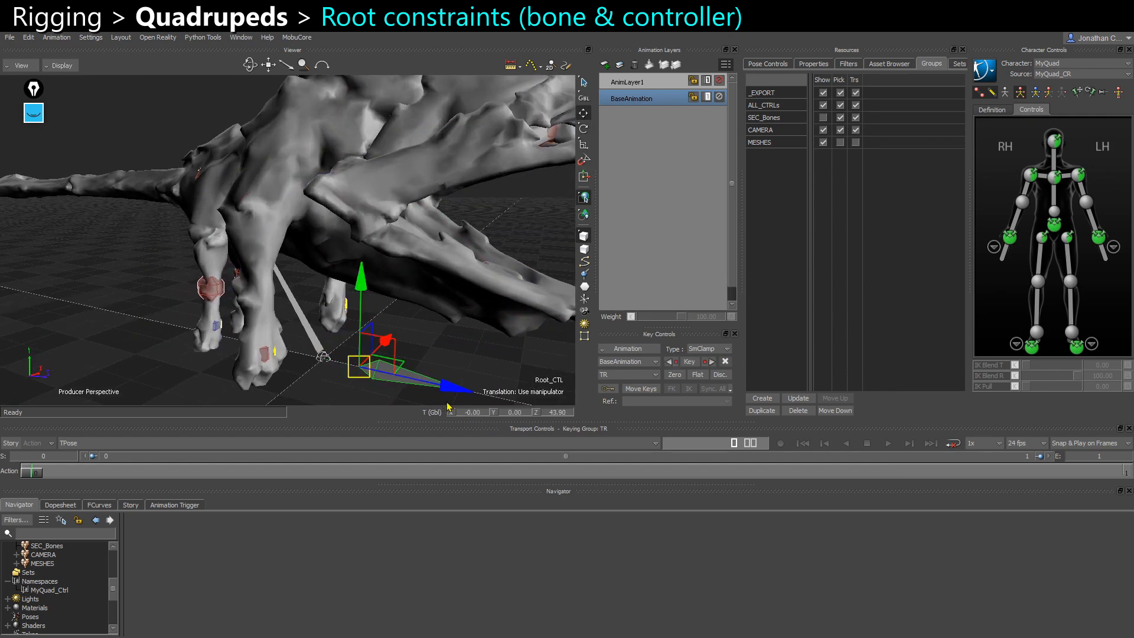
key("ctrl+z")
Enlarge the Navigator area and expand the Dont_Touch and Driven_Constraints folders under Constraints
scroll(42, 579, "up", 5)
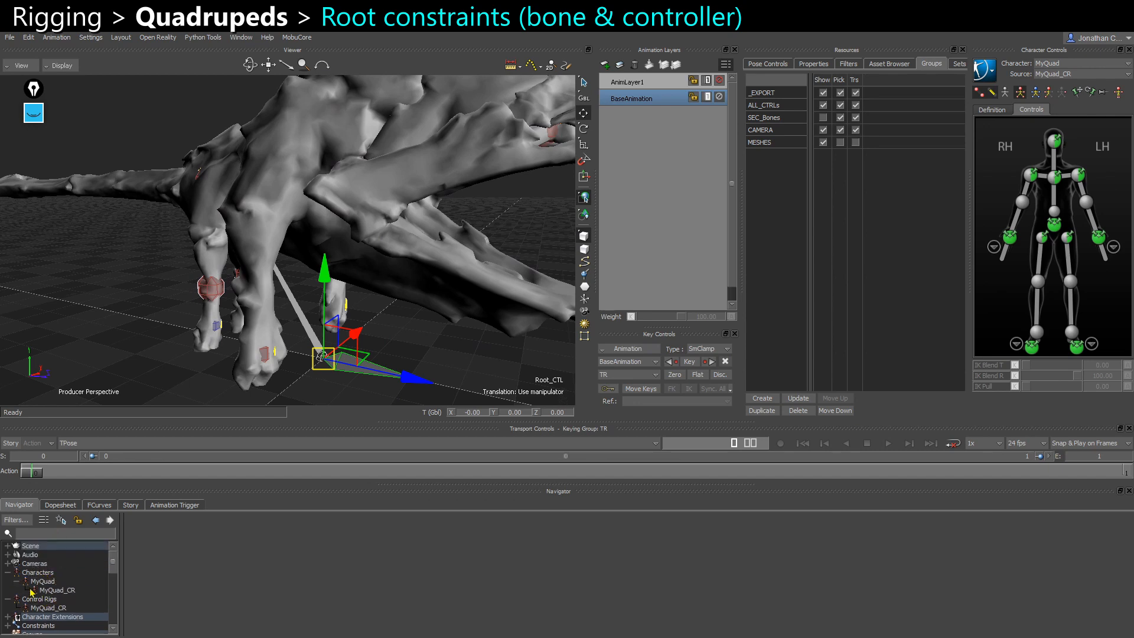
left_click(8, 609)
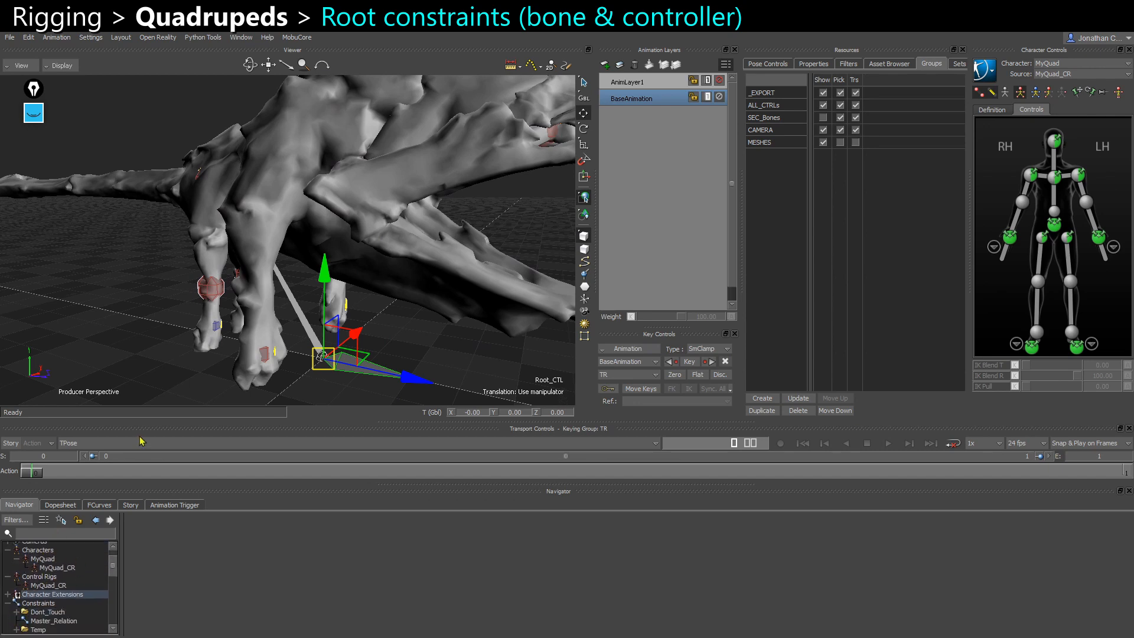
left_click_drag(140, 422, 140, 380)
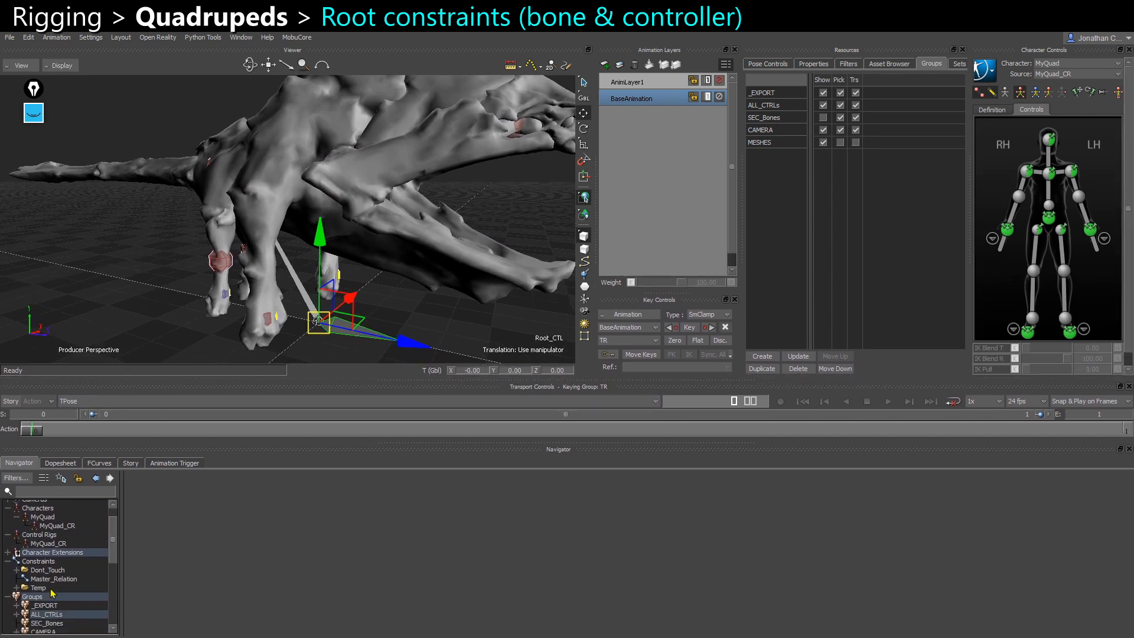
scroll(22, 583, "down", 1)
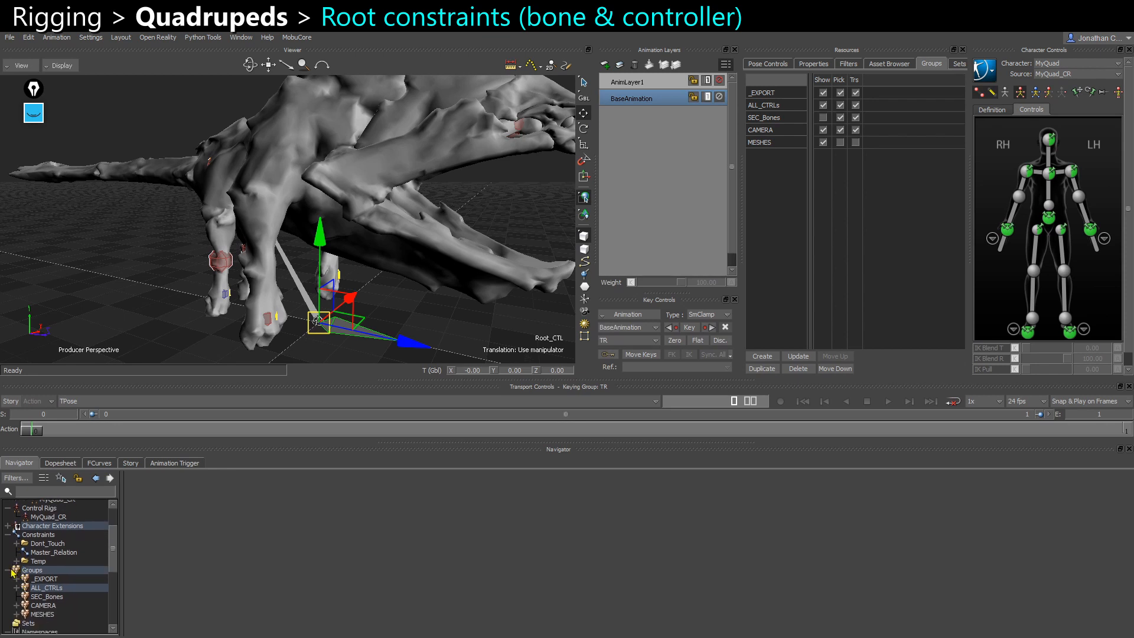
left_click(8, 570)
left_click(16, 561)
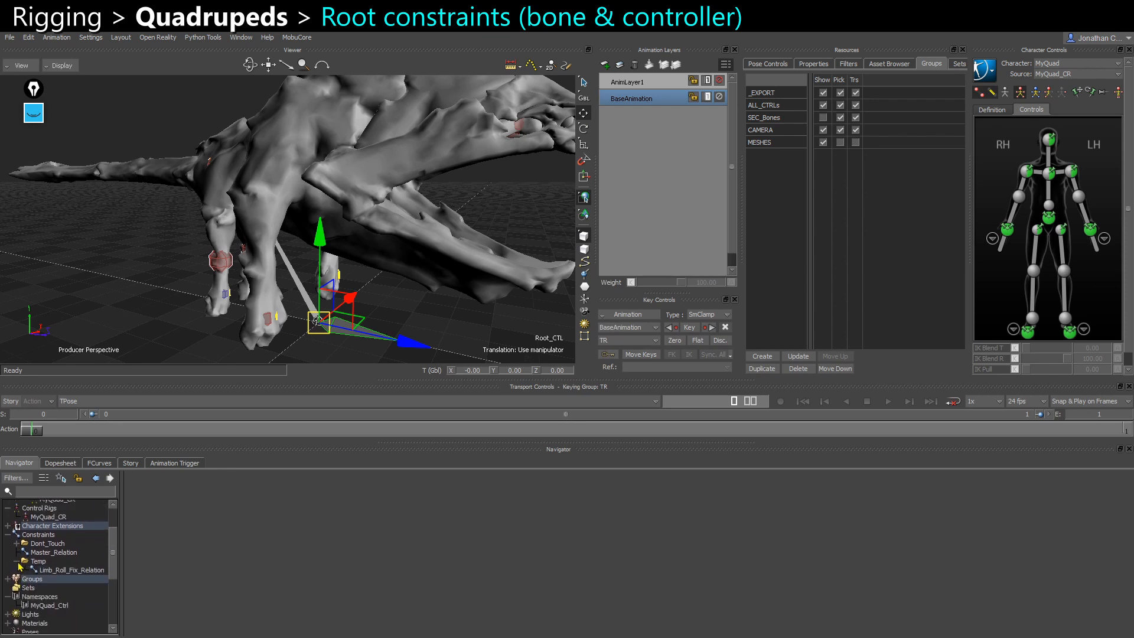
left_click(17, 561)
left_click(17, 544)
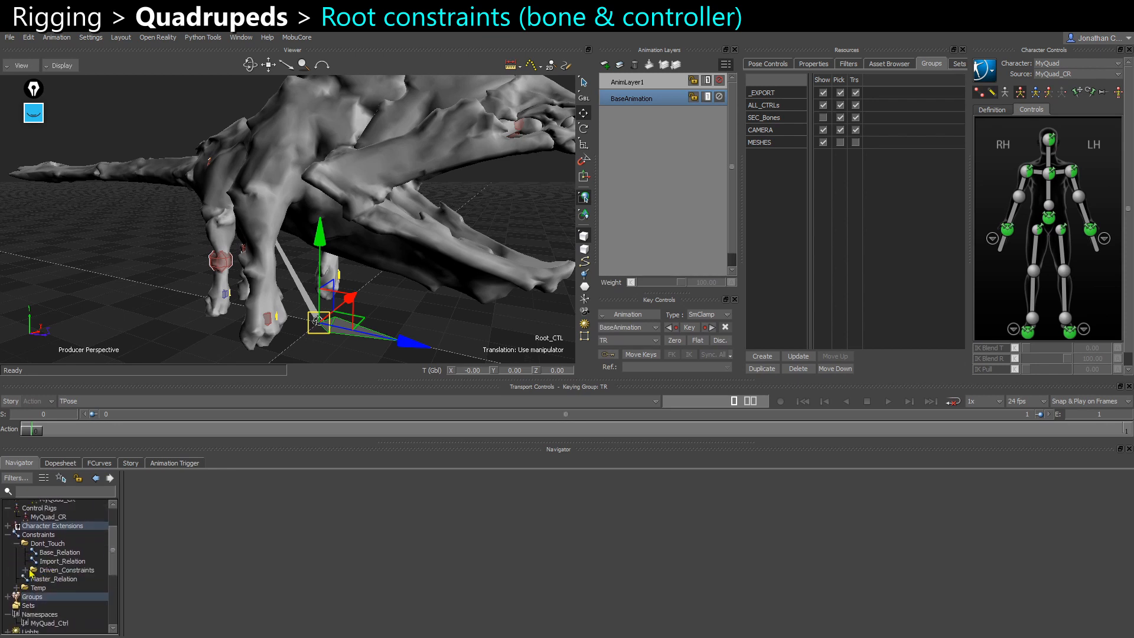
left_click(26, 571)
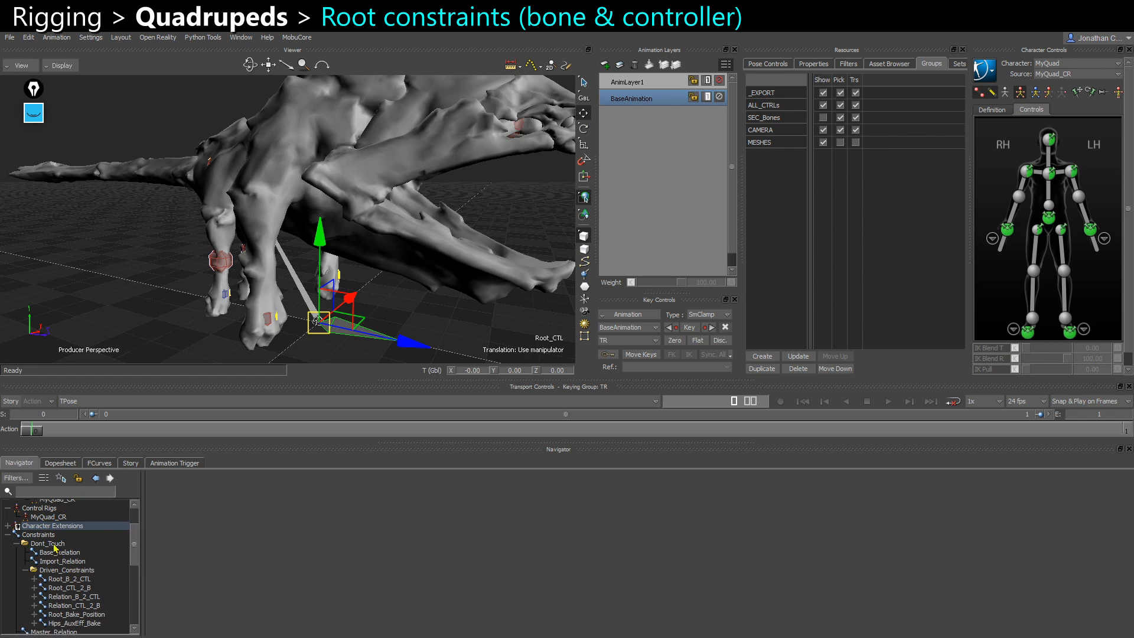
left_click(54, 545)
left_click(89, 571)
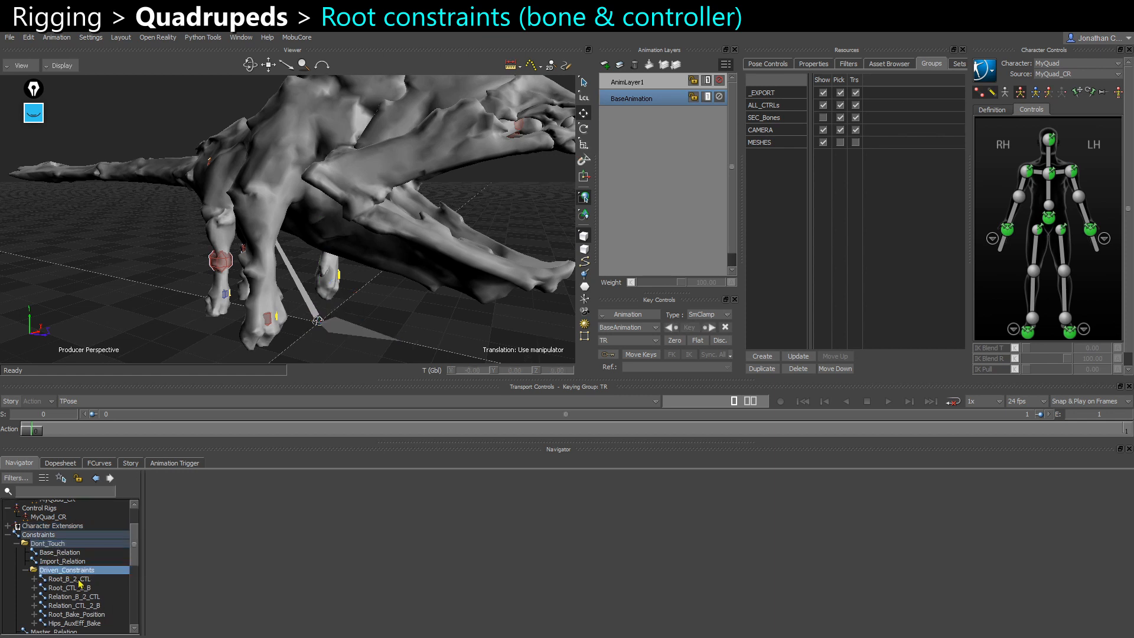
Assign the root bone as the constrained child of Root_B_2_CTL and snap the constraint
double_click(81, 580)
left_click(34, 580)
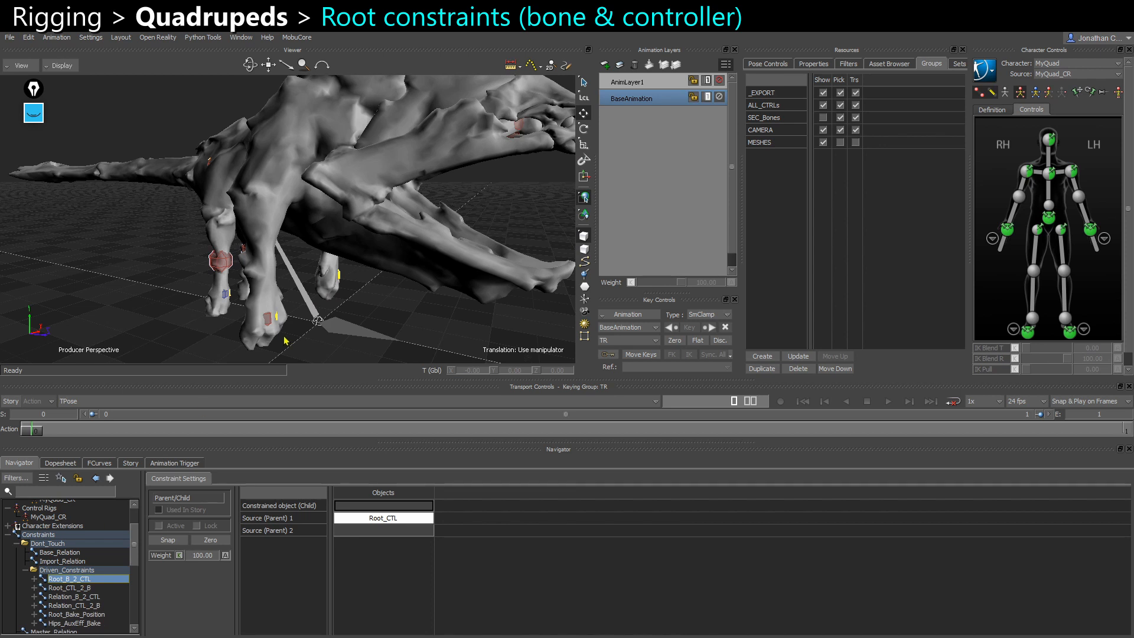
left_click(317, 321)
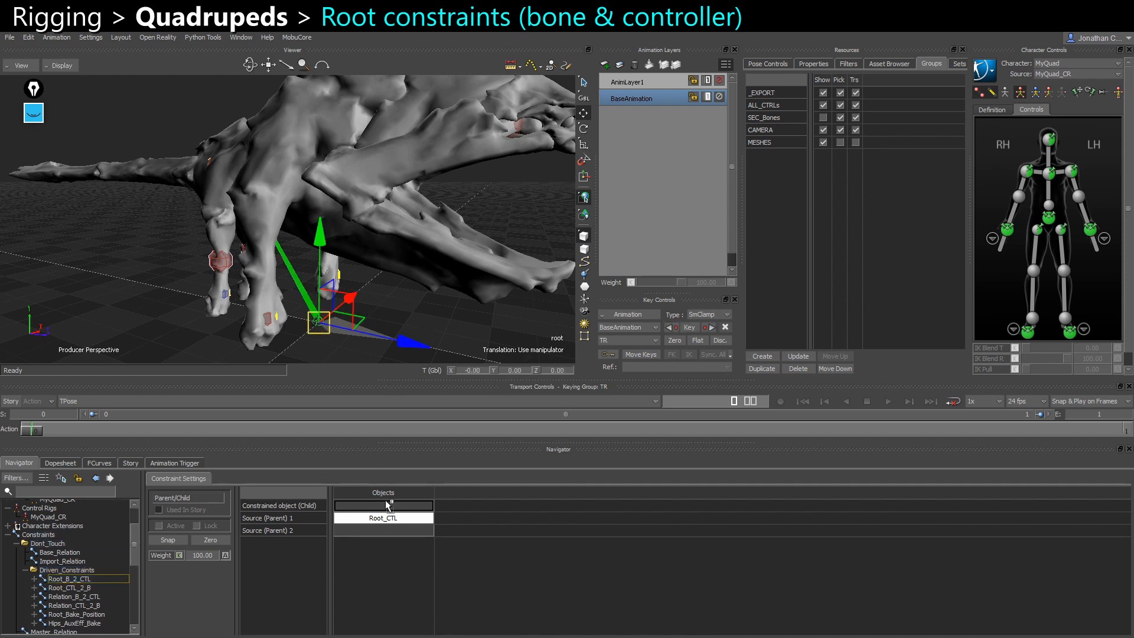
left_click_drag(388, 505, 387, 507)
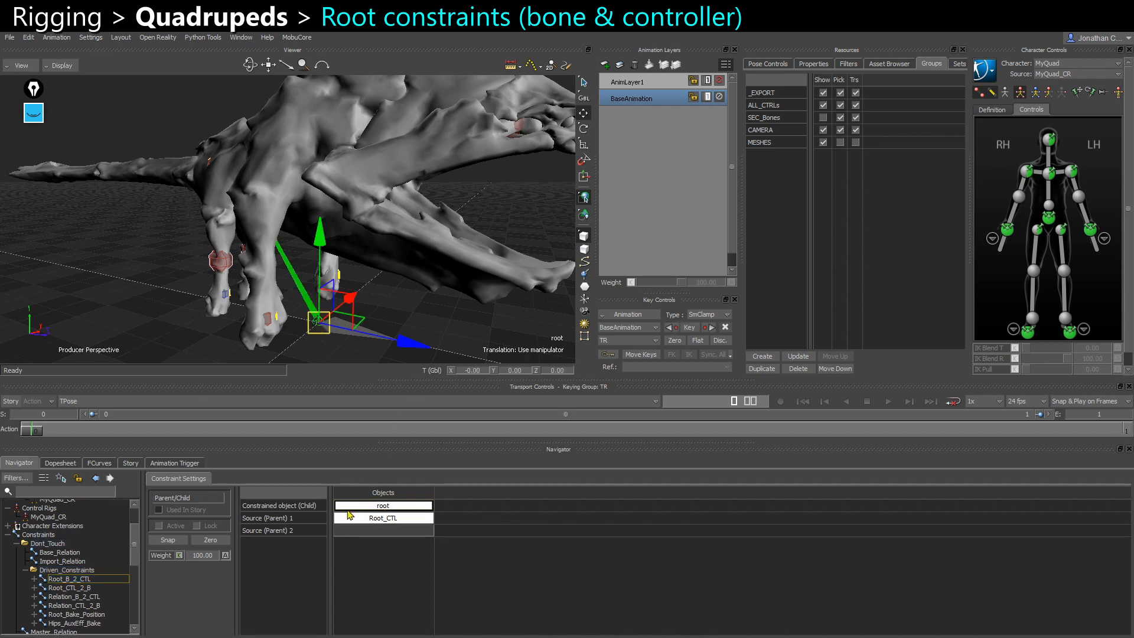
left_click(180, 543)
Assign the root bone as the parent source of Root_CTL_2_B and snap the constraint
left_click(66, 588)
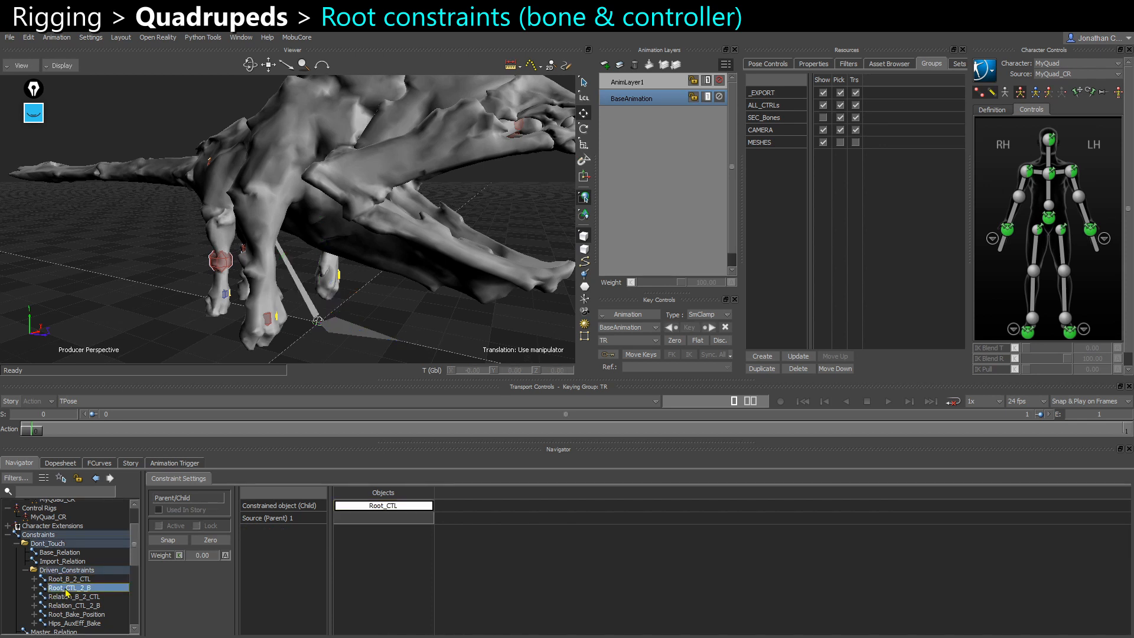
left_click(325, 313)
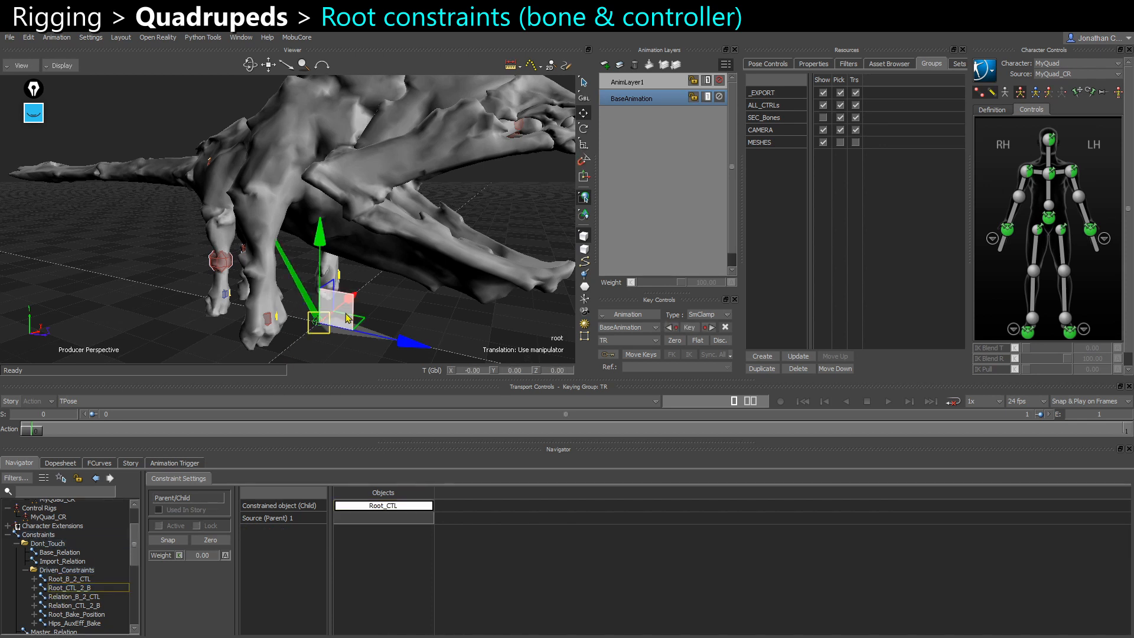
left_click_drag(403, 320, 390, 518, "alt")
left_click(165, 542)
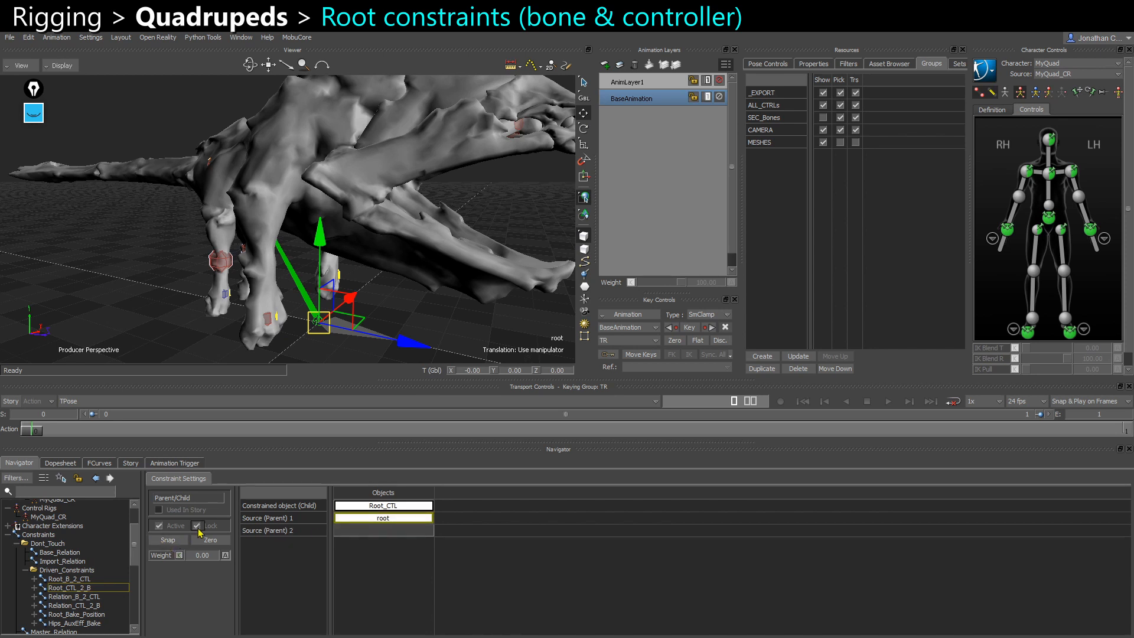
left_click(121, 309)
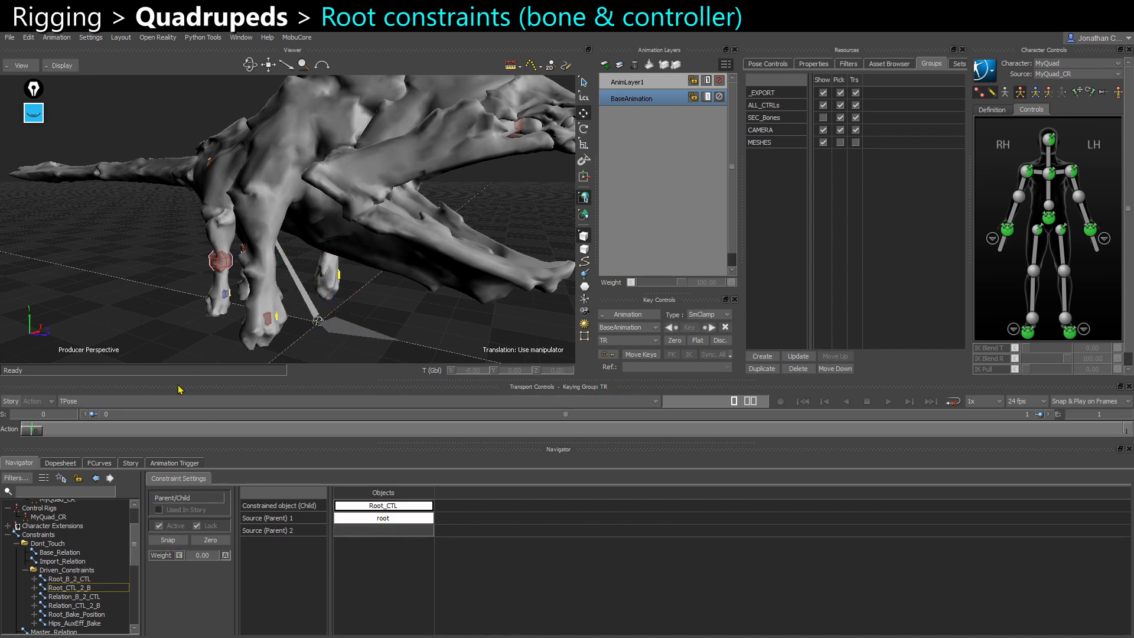
Examine the root.Offset R property of Root_CTL_2_B and compare the axis orientation of the root bone with that of Root_CTL
left_click(68, 588)
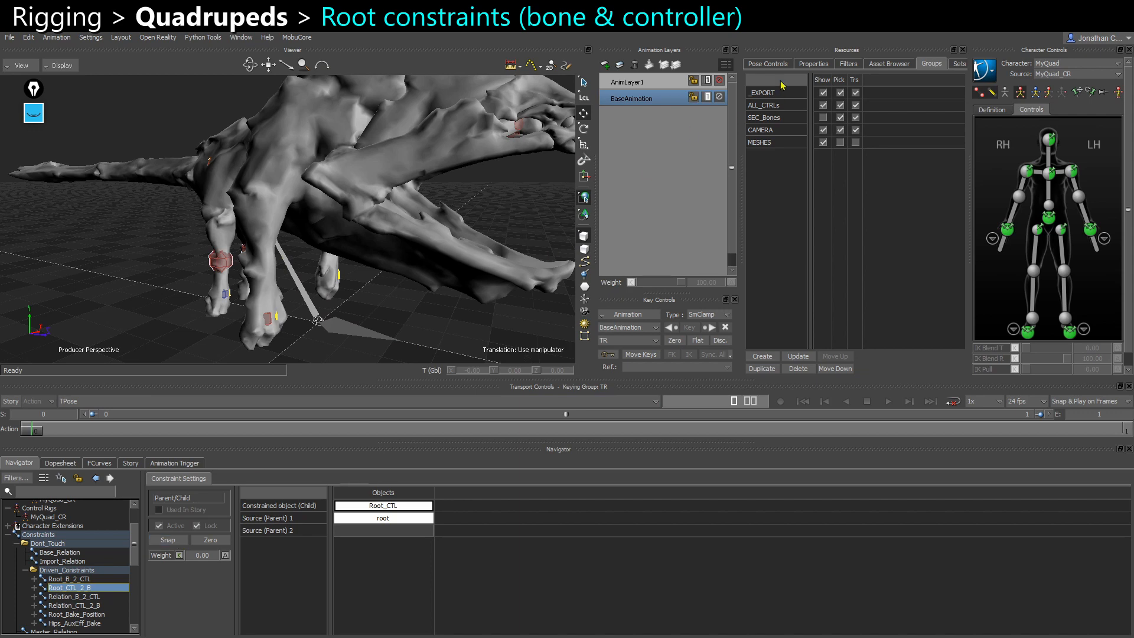
left_click(810, 65)
scroll(295, 325, "up", 2)
left_click(322, 332)
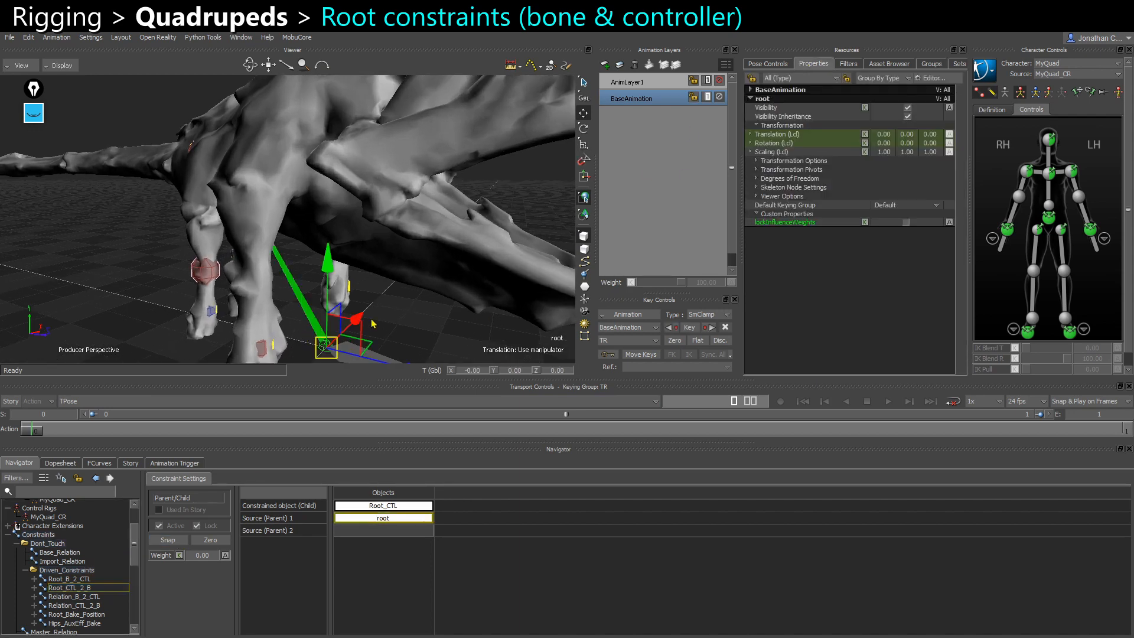
mouse_move(372, 320)
left_mouse_down("alt")
mouse_move(386, 294)
mouse_move(390, 322)
mouse_move(361, 316)
mouse_move(392, 315)
left_mouse_up("alt")
key("F6")
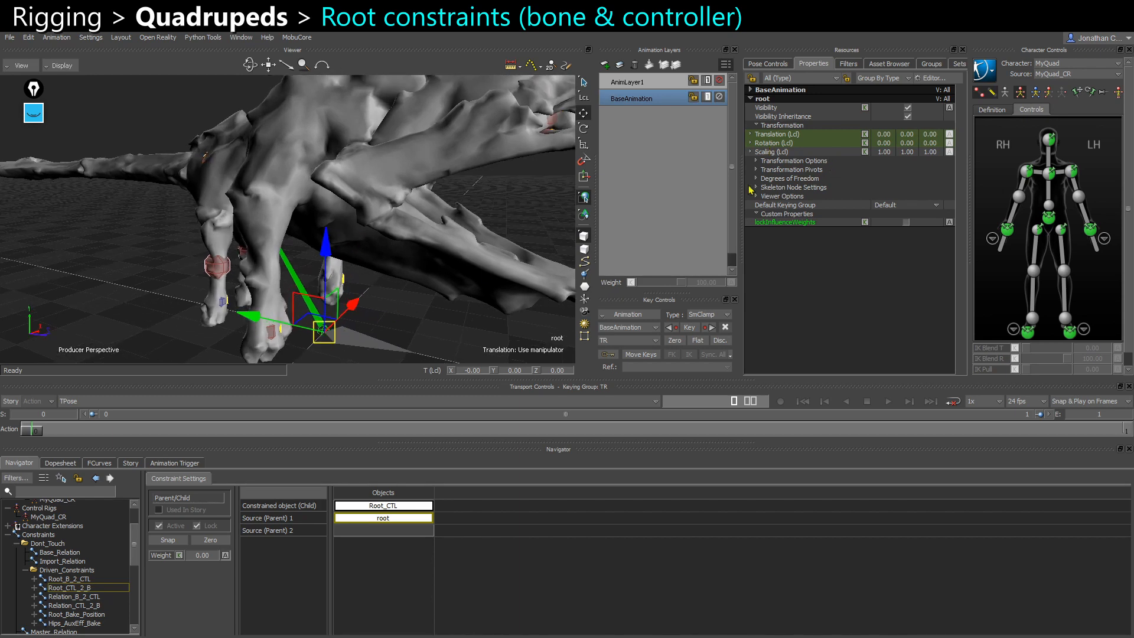
left_click(70, 588)
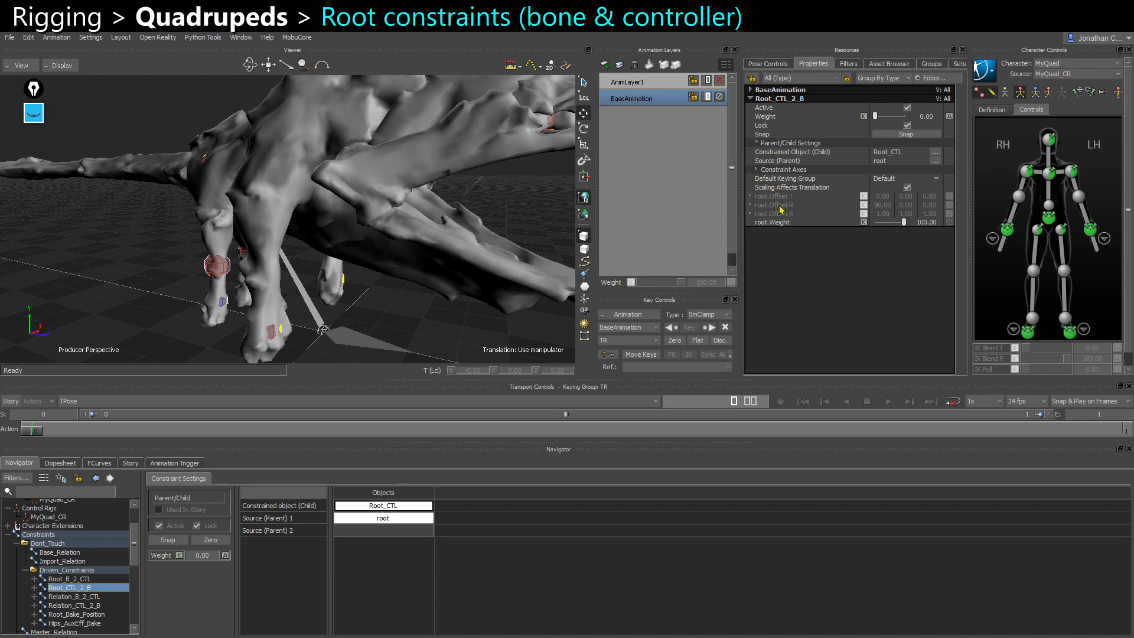
left_click(780, 206)
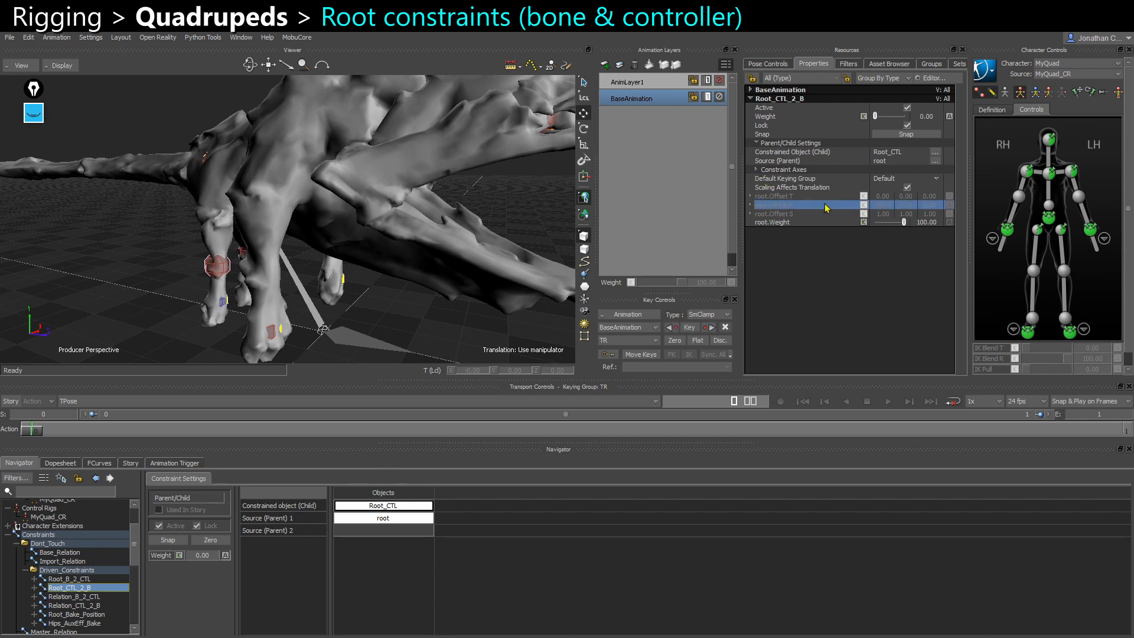
left_click(362, 342)
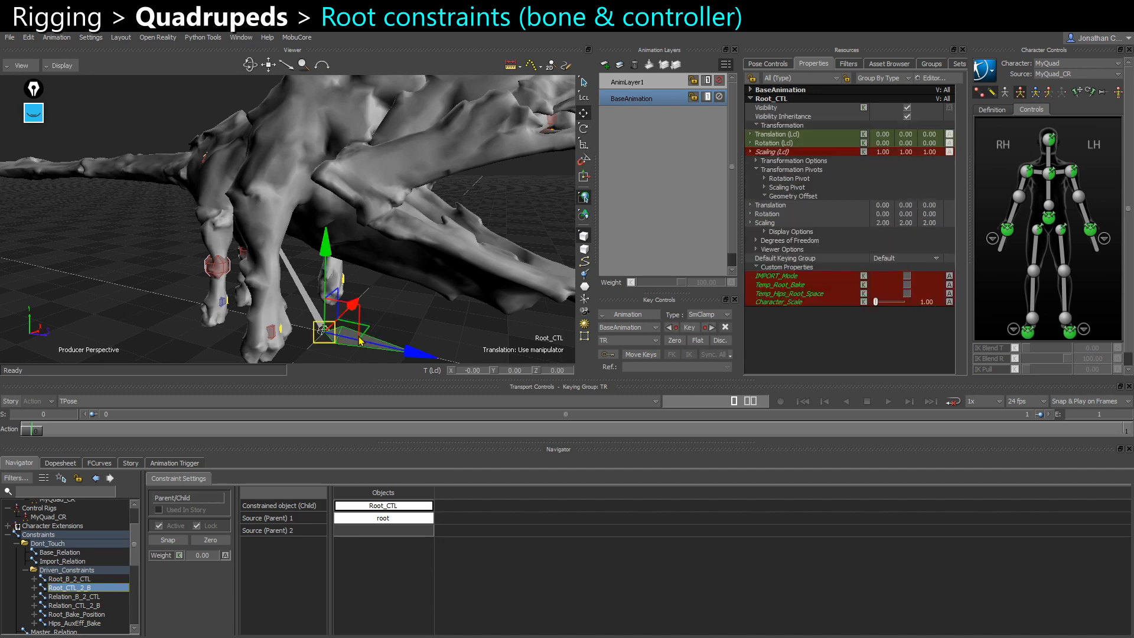
left_click_drag(430, 317, 421, 312, "ctrl+shift")
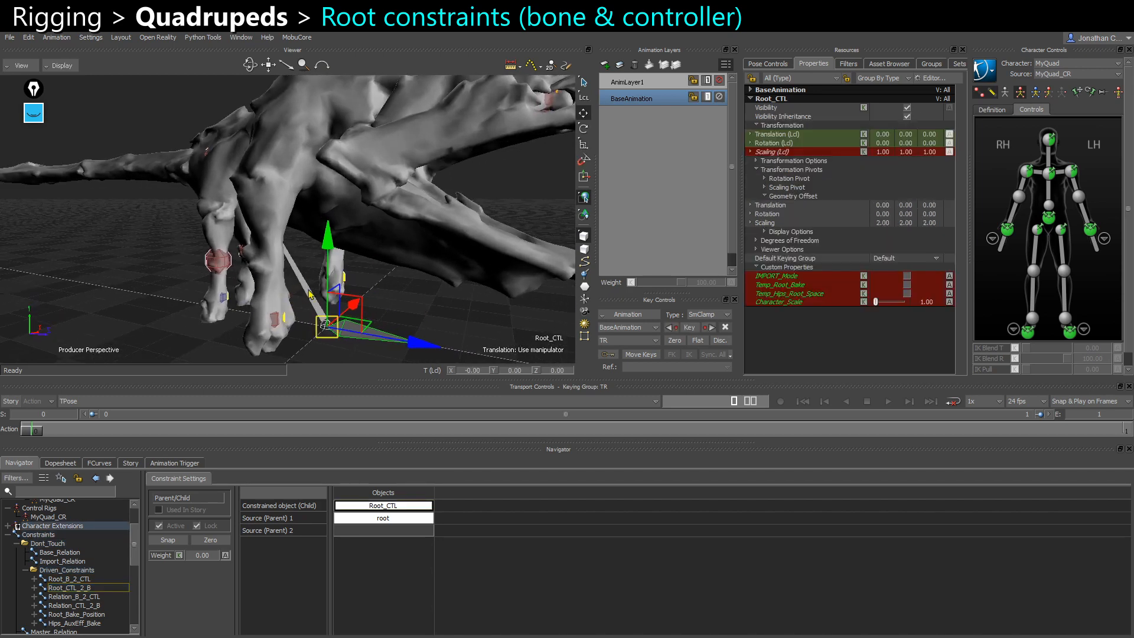
Hide the root bone in the viewer by turning off Show in its Viewer Options
left_click(310, 294)
left_click_drag(311, 294, 400, 287, "ctrl+shift")
left_click(435, 316)
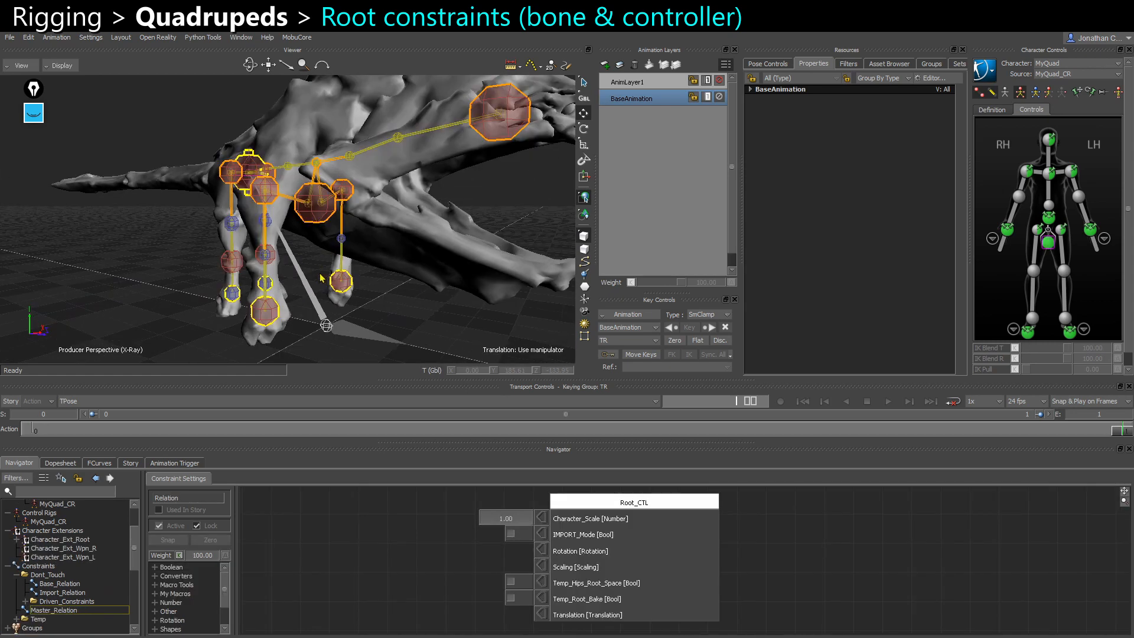
left_click_drag(334, 331, 328, 343, "ctrl+shift")
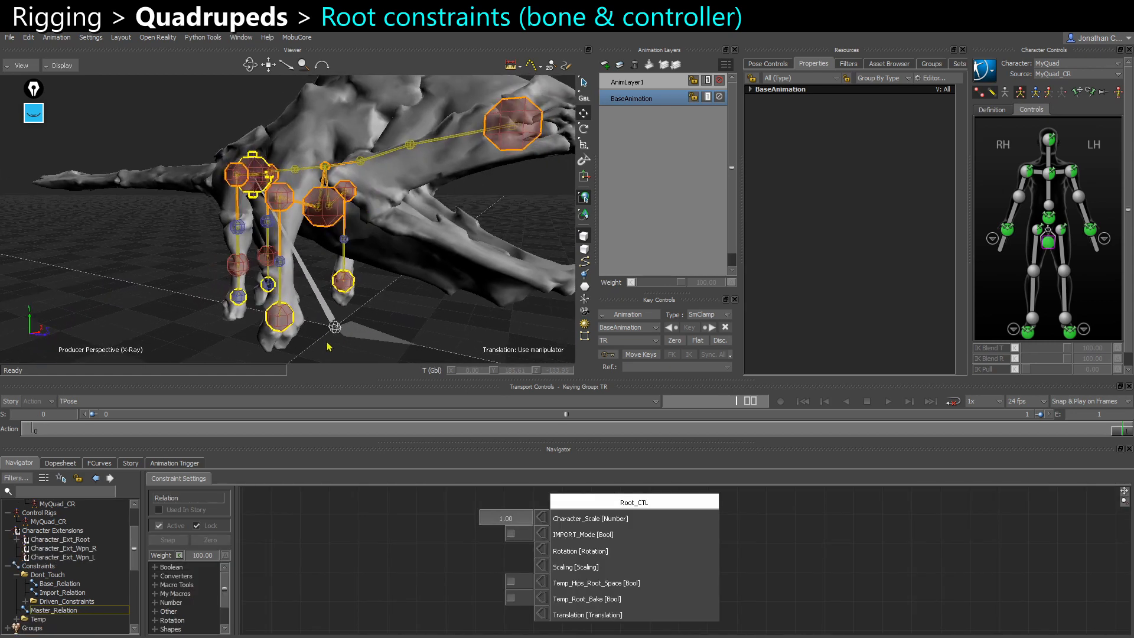
left_click(378, 335)
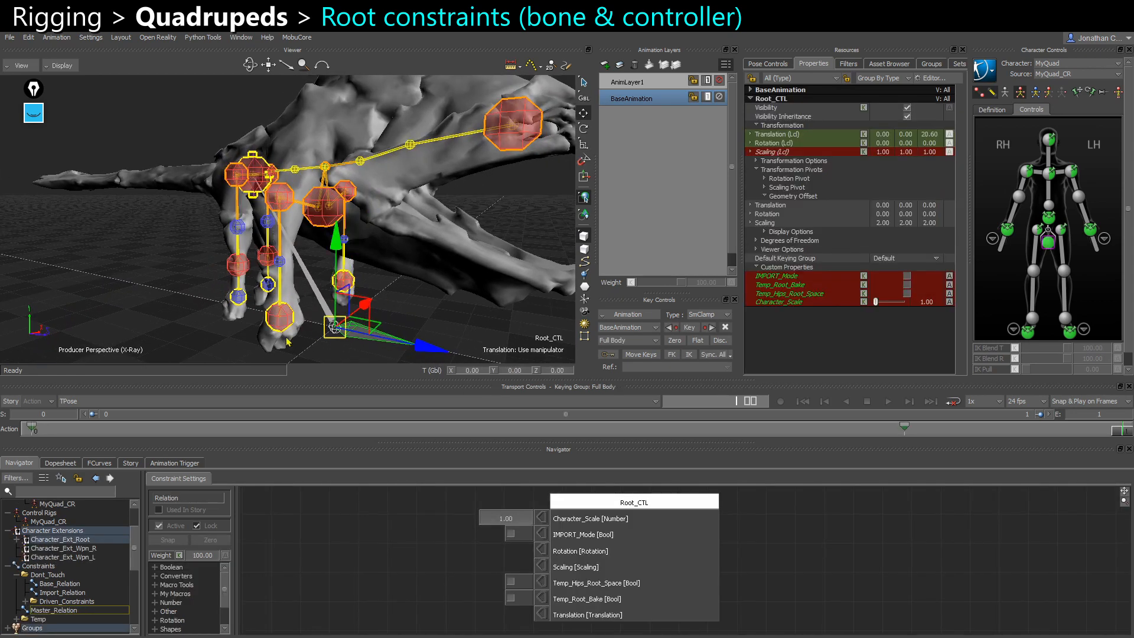
left_click(234, 333)
left_click_drag(241, 345, 298, 313, "ctrl+shift")
left_click(316, 312)
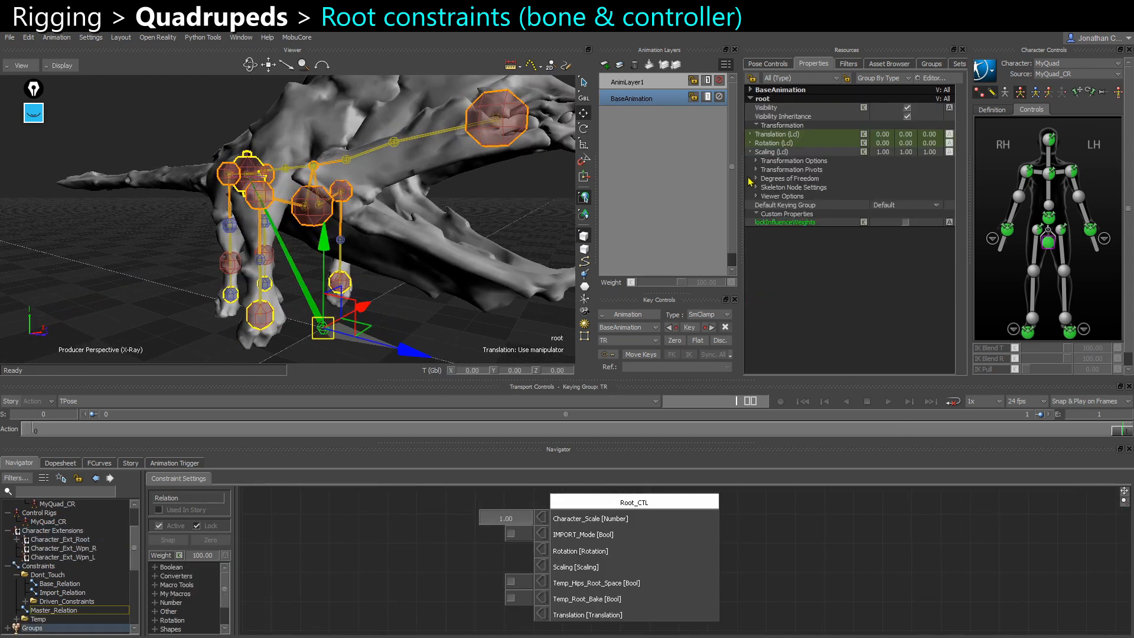
left_click(757, 196)
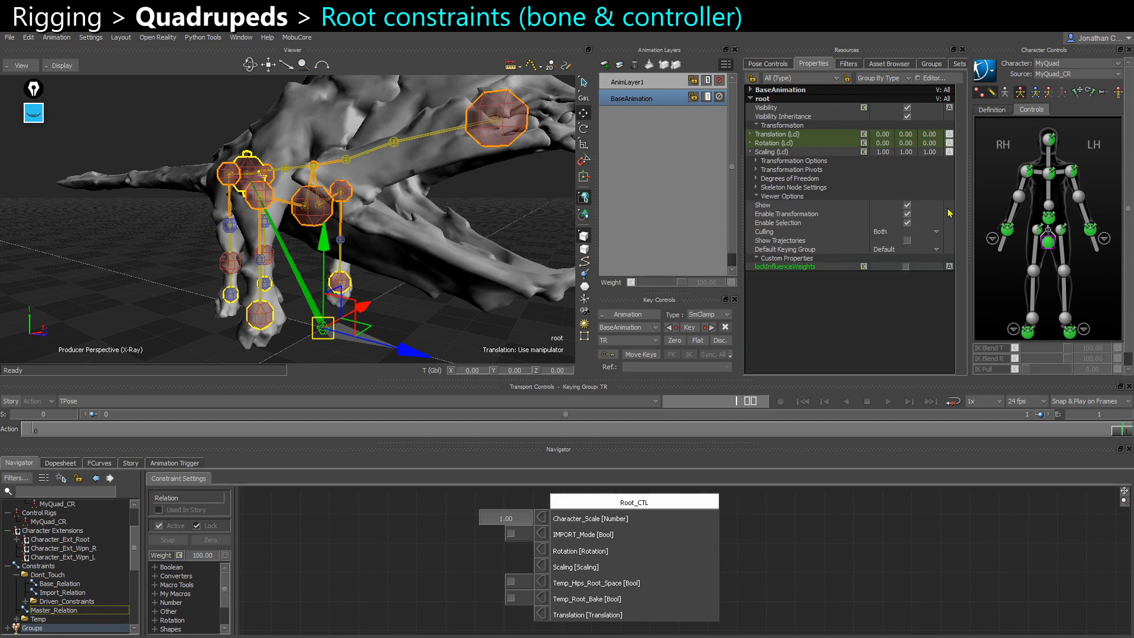
left_click(907, 205)
left_click(432, 340)
left_click_drag(437, 343, 416, 294, "ctrl+shift")
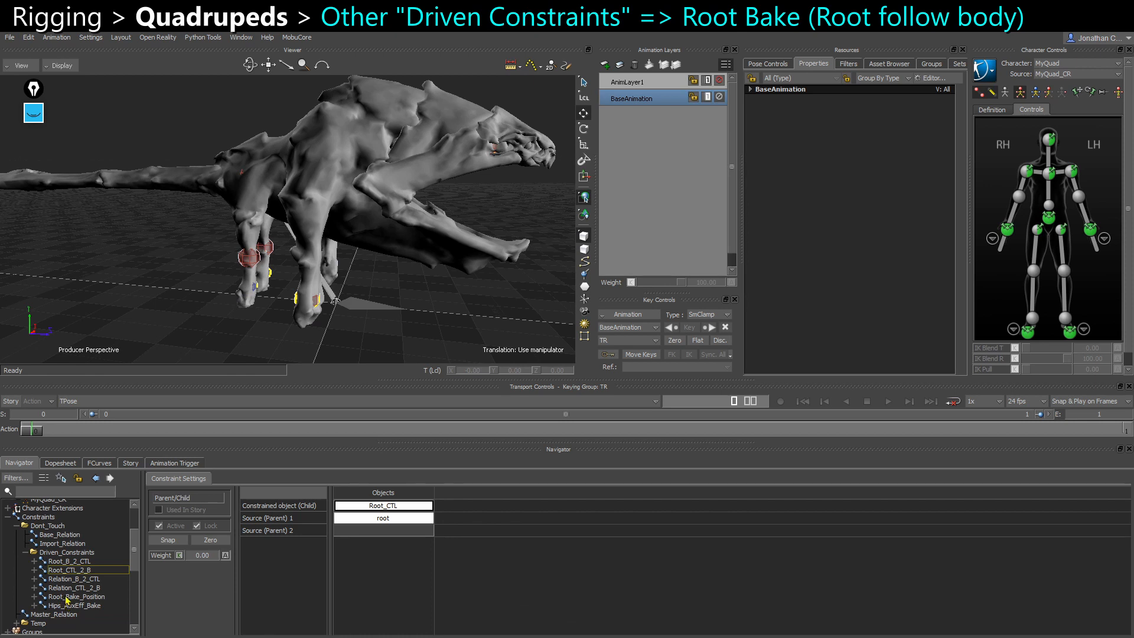
Add MyQuad_Ctrl:Hips as the first source of the Root_Bake_Position constraint, with the viewer in X-Ray display
left_click(66, 598)
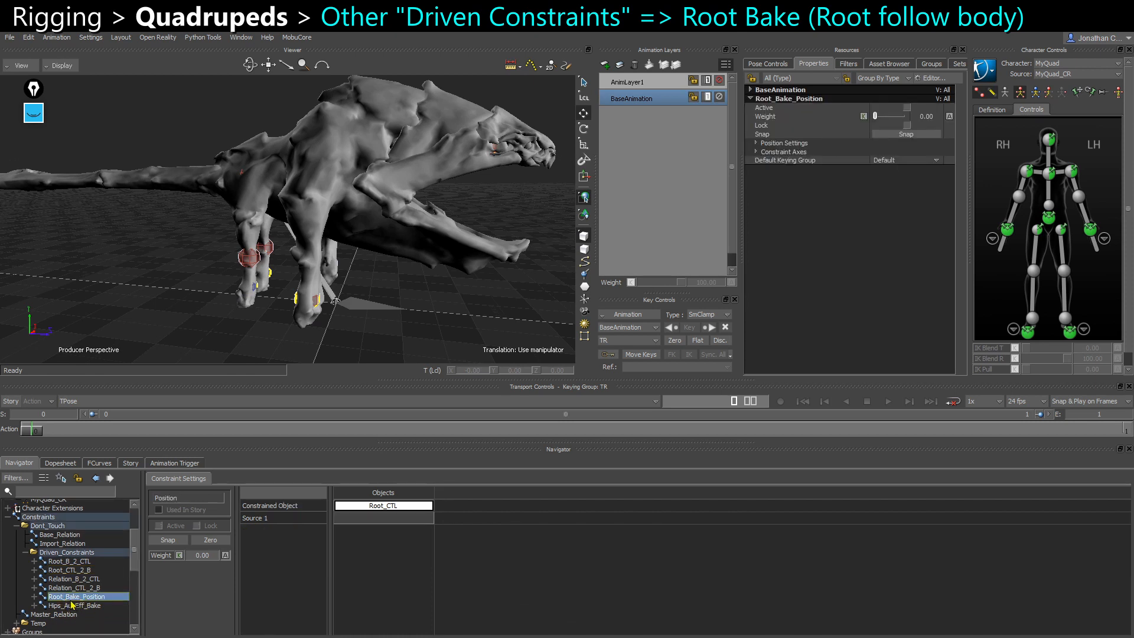
left_click_drag(342, 355, 378, 298, "ctrl+shift")
key("ctrl+x")
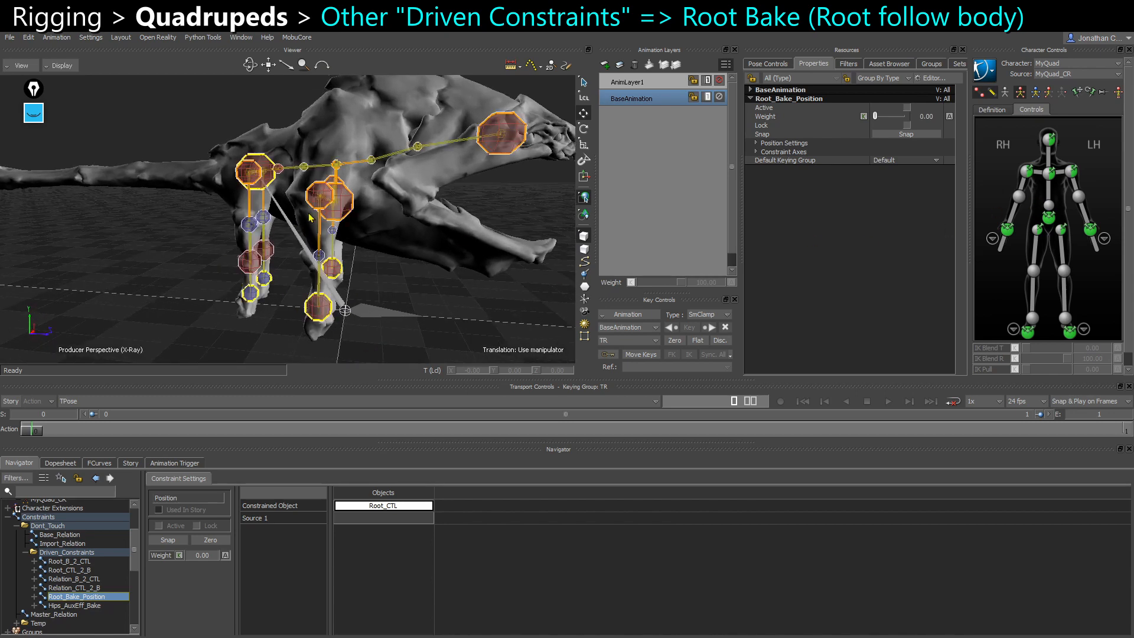
key("ctrl+w")
left_click_drag(259, 299, 322, 236, "ctrl")
left_click(298, 185)
key("ctrl+e")
left_click_drag(146, 295, 372, 518, "alt")
key("ctrl+w")
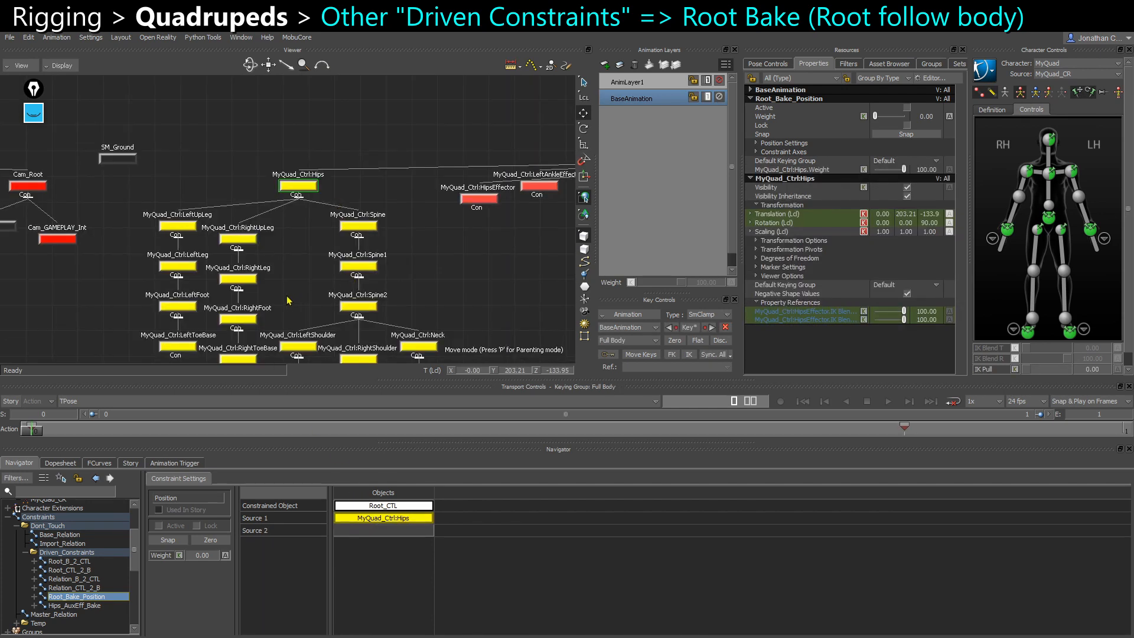
Add MyQuad_Ctrl:Spine2 as the second source of Root_Bake_Position, and activate and lock the constraint
left_click(352, 276)
key("ctrl+w")
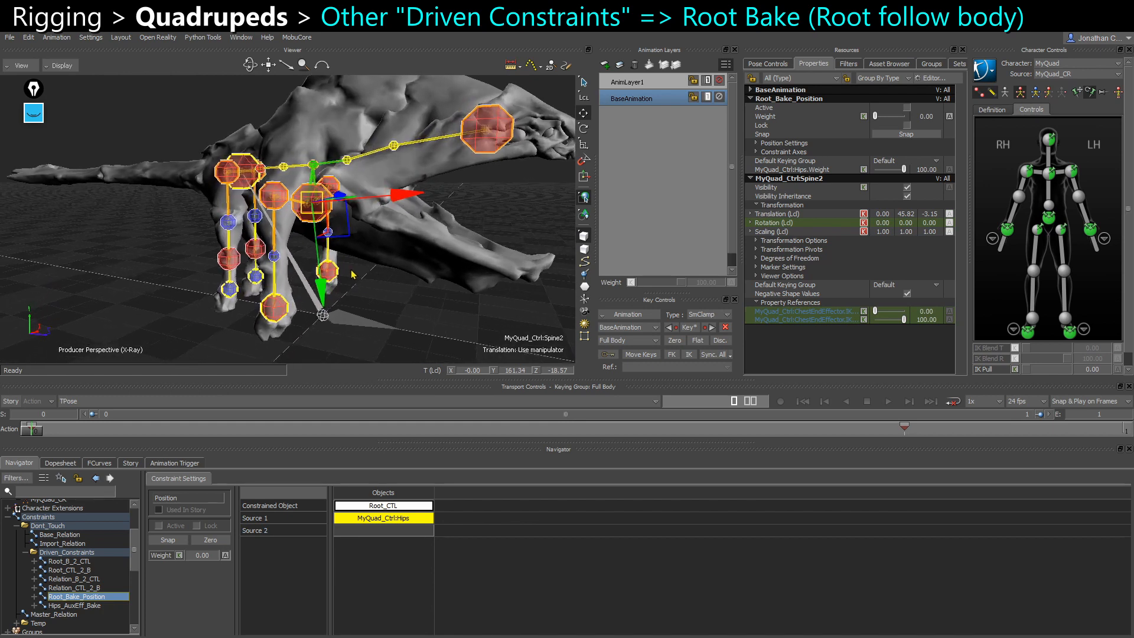
left_click_drag(352, 271, 358, 272, "ctrl+shift")
left_click_drag(416, 322, 412, 538, "alt")
left_click(393, 321)
left_click(188, 540)
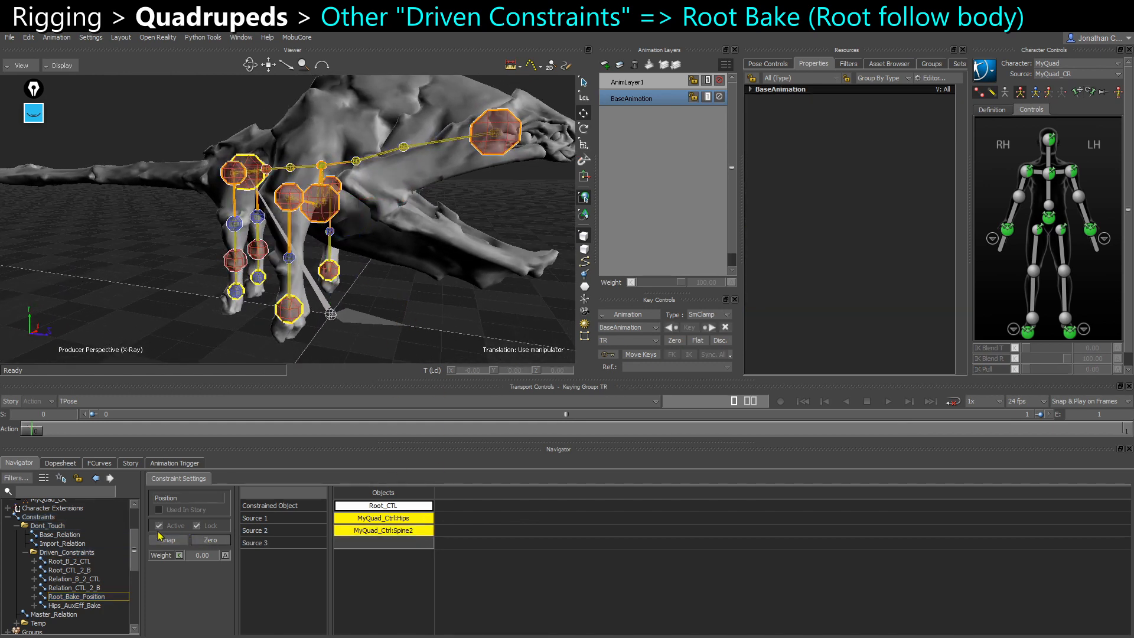
Examine the Affect X, Affect Y and Affect Z settings under Constraint Axes of Root_Bake_Position
left_click(73, 597)
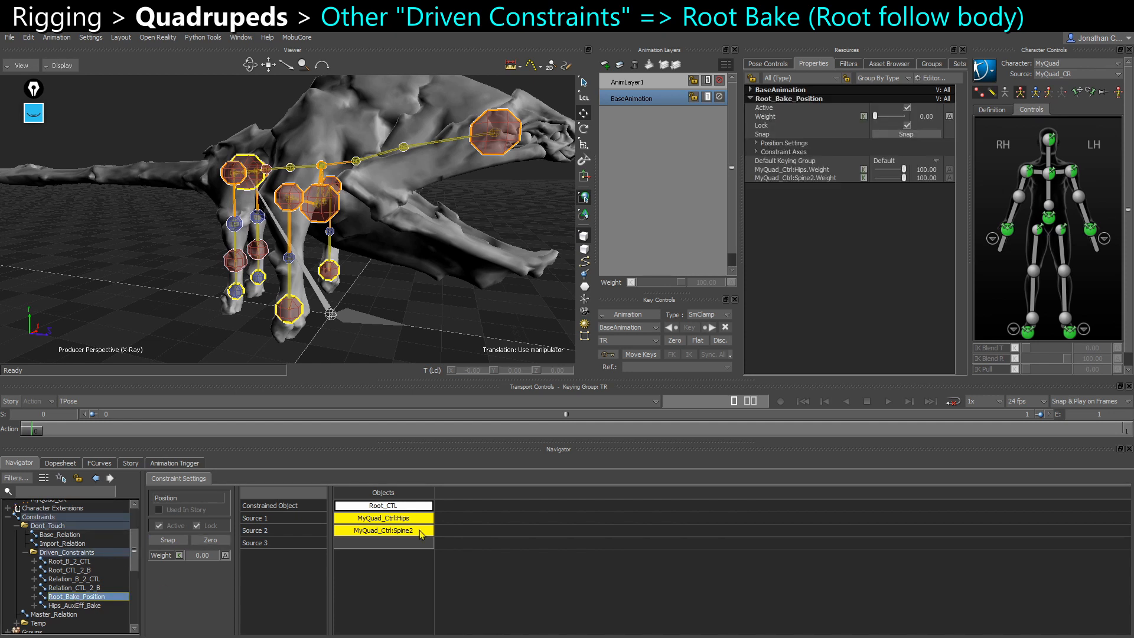
left_click(757, 152)
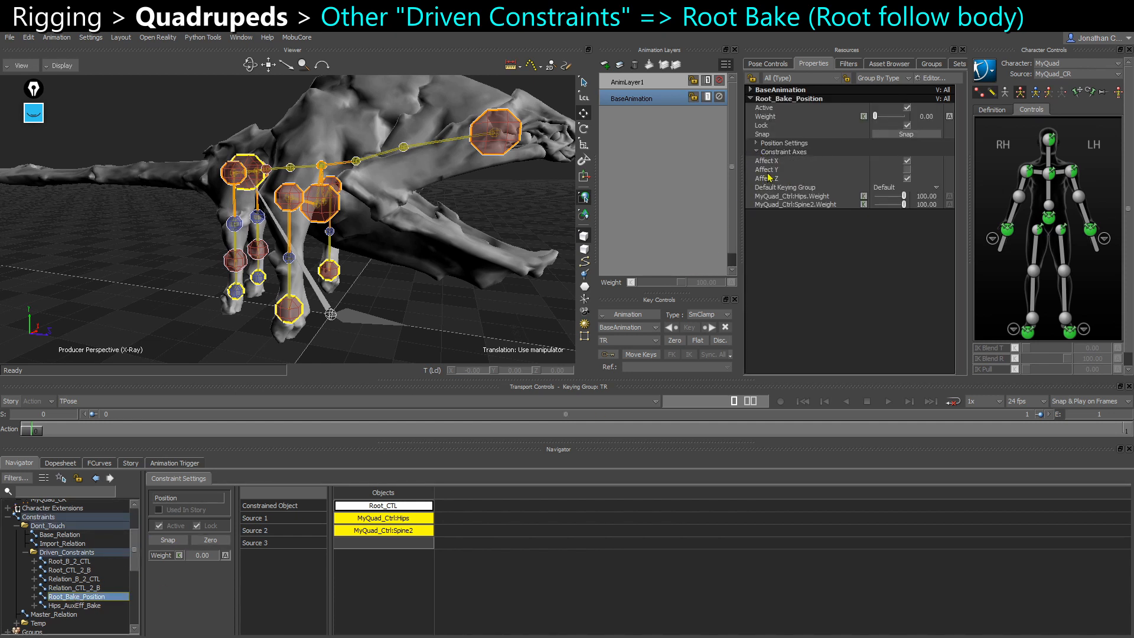
left_click(772, 162)
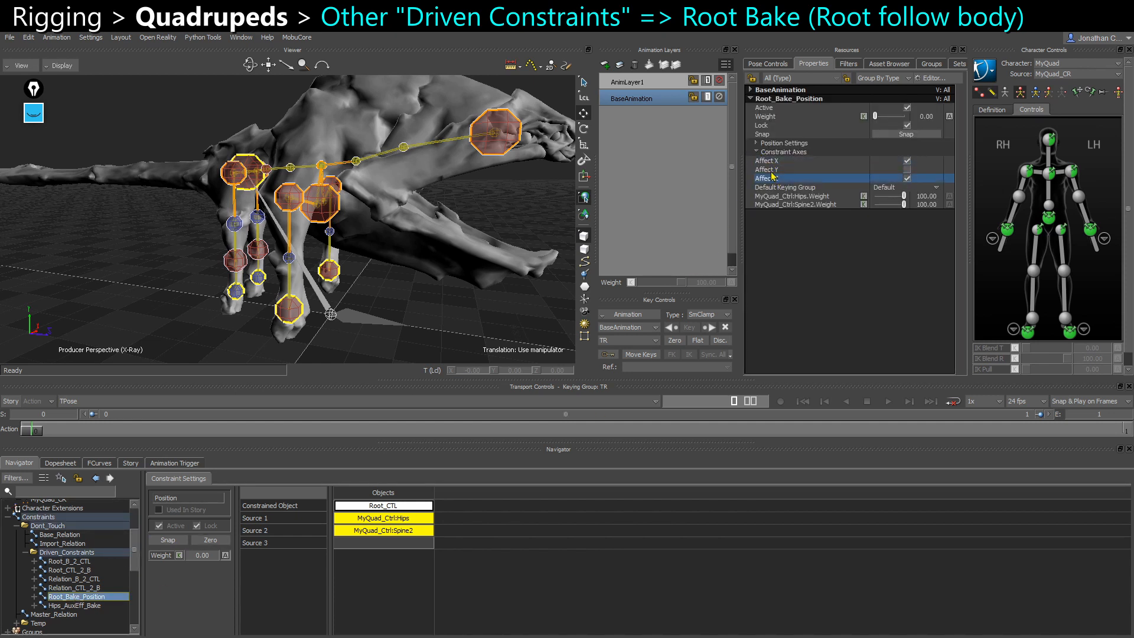
left_click(801, 170)
left_click(454, 325)
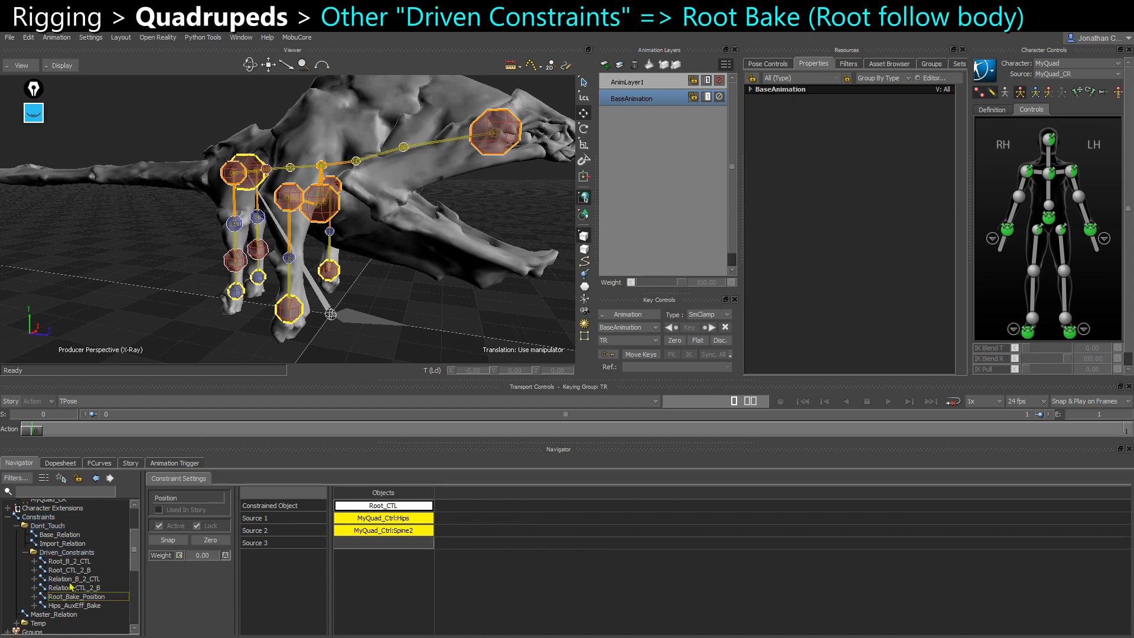
Create an auxiliary effector on the hips effector and assign it as the constrained child of Hips_AuxEff_Bake
left_click(70, 605)
left_click(376, 341)
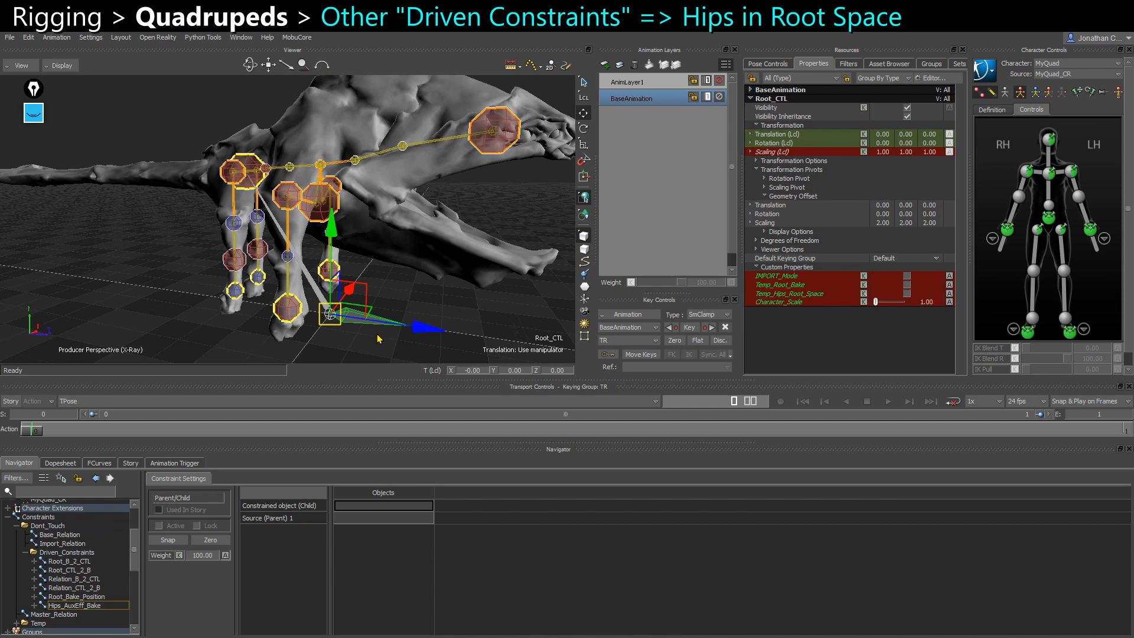
left_click(471, 317)
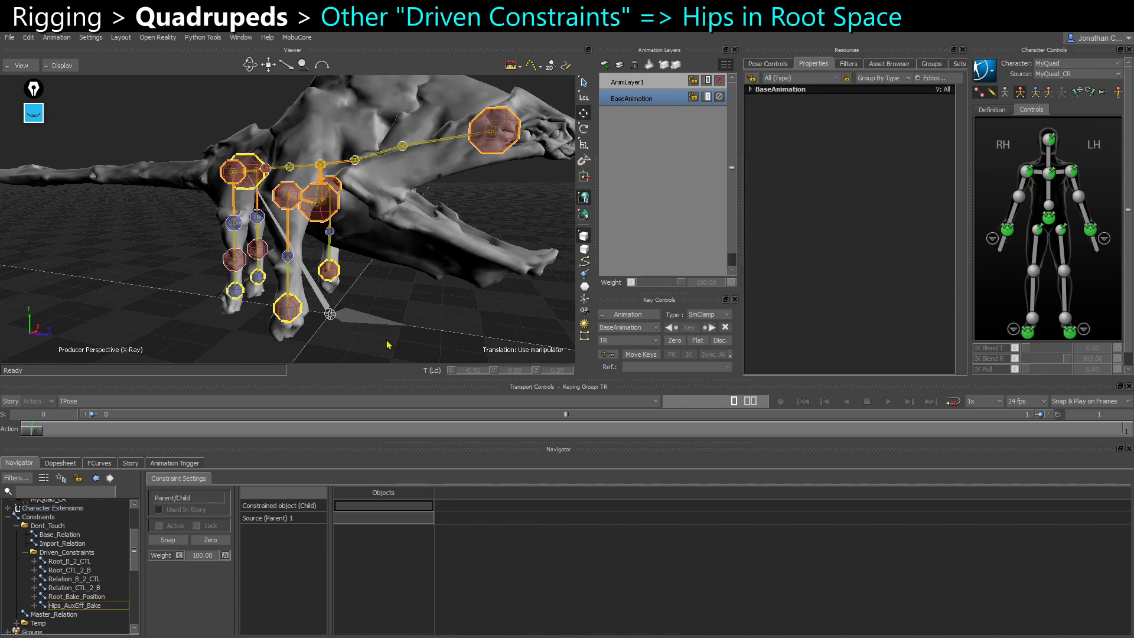
left_click(1050, 226)
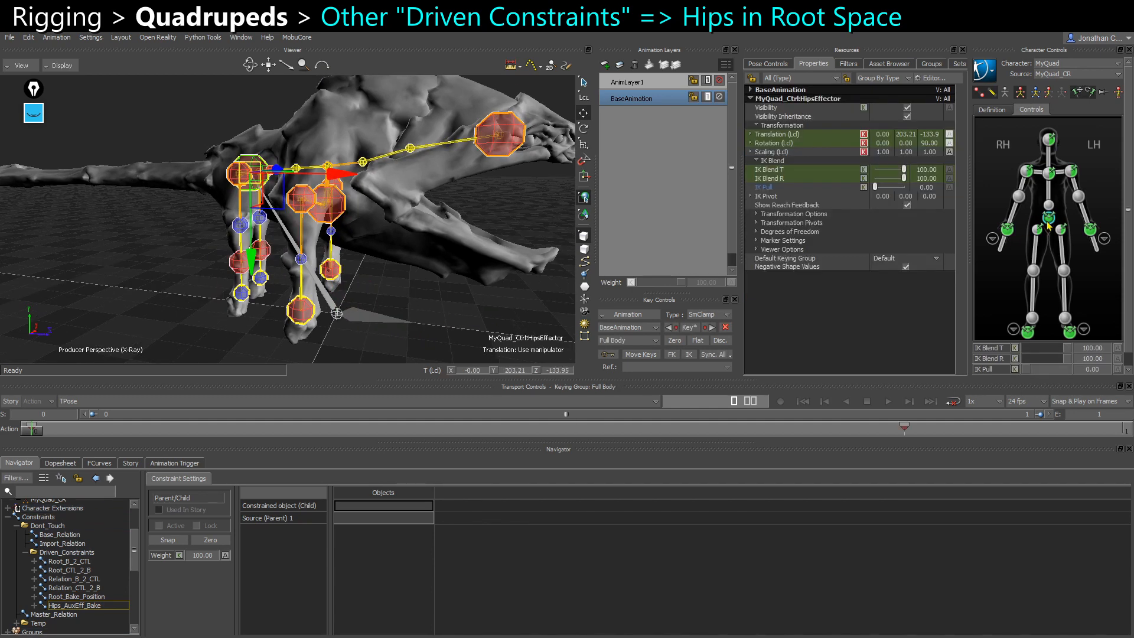
left_click_drag(1052, 232, 1054, 246)
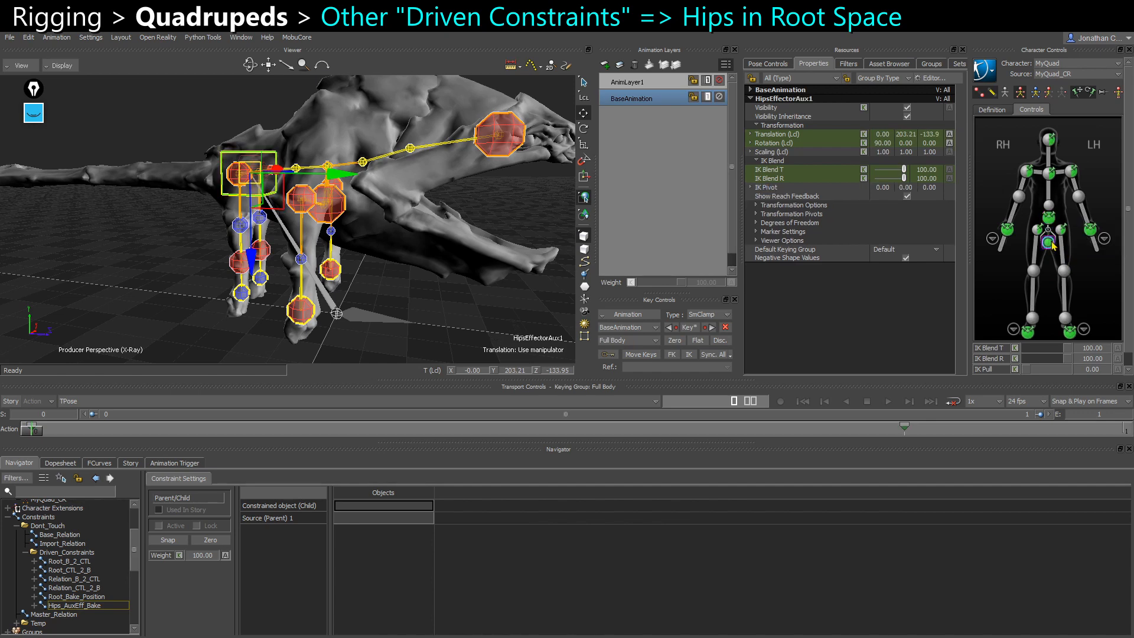
left_click_drag(379, 296, 409, 508, "ctrl+shift")
left_click(428, 327)
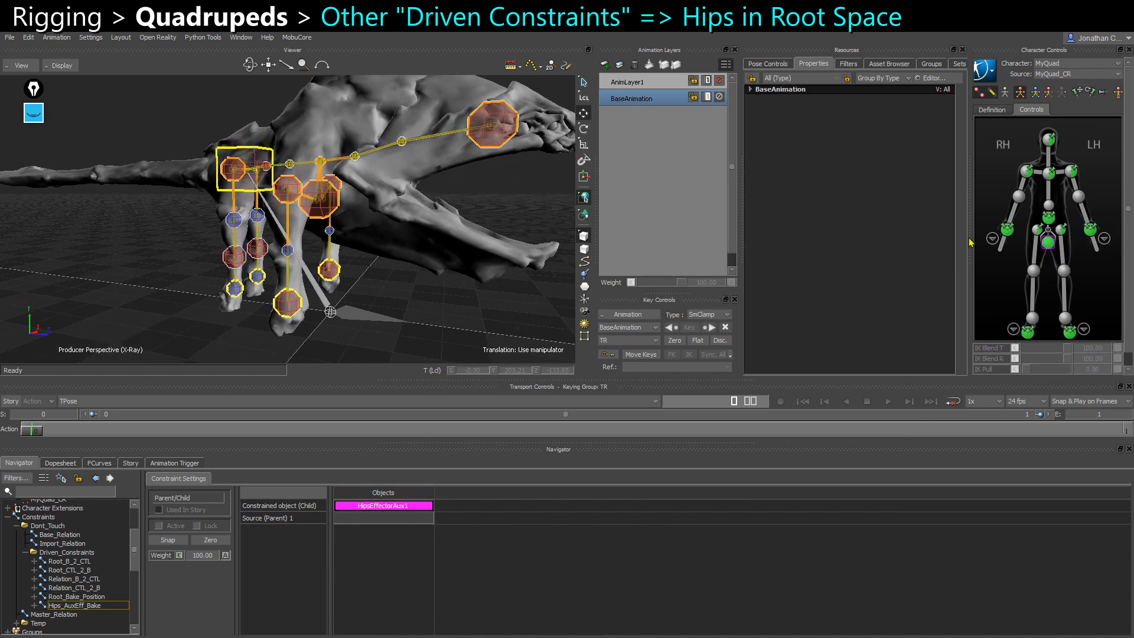
Assign MyQuad_Ctrl:HipsEffector as the parent source of Hips_AuxEff_Bake, and activate and lock the constraint
left_click(1049, 218)
left_click_drag(434, 411, 405, 520, "alt")
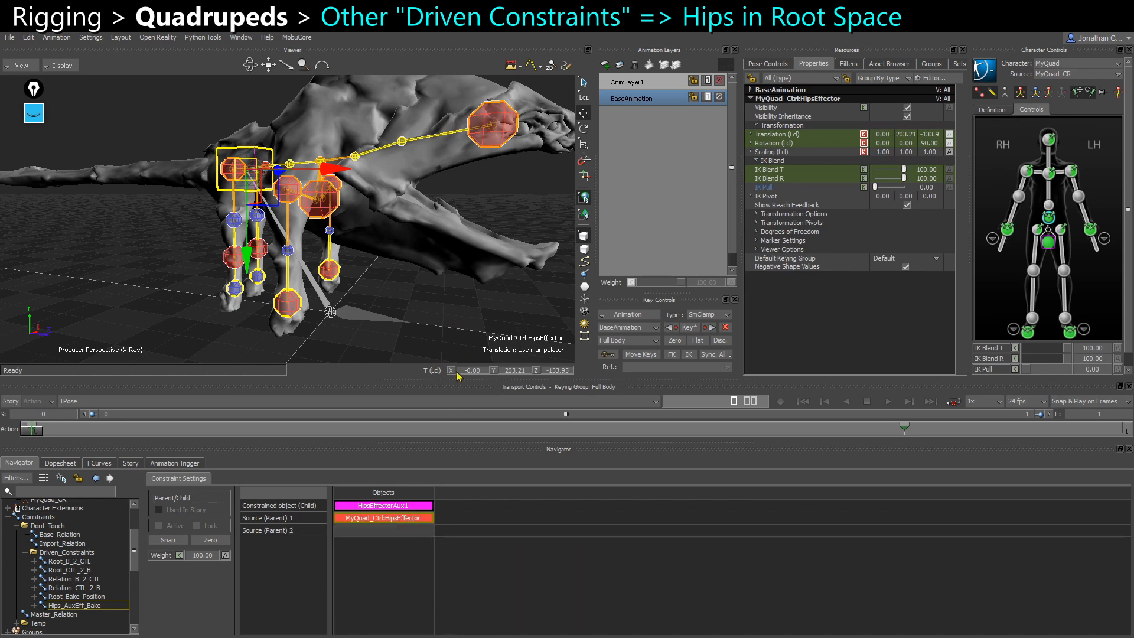
left_click(210, 541)
Parent the auxiliary hips effector under Root_CTL in the schematic view
key("ctrl+w")
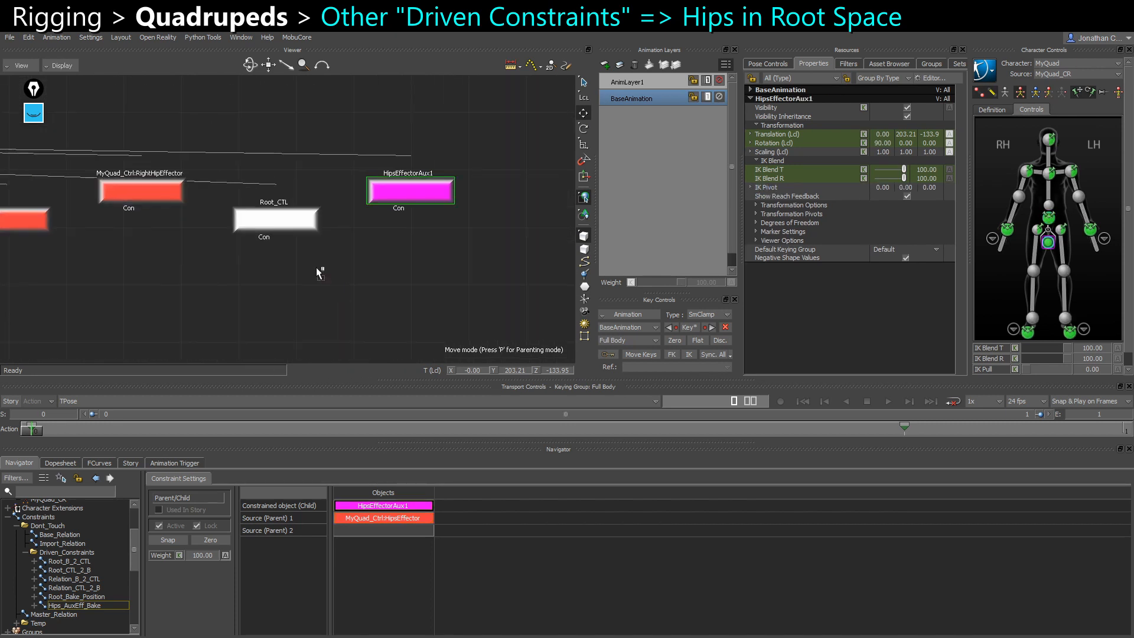
left_click(286, 232, "shift")
left_click_drag(284, 230, 280, 214, "alt")
left_click(301, 220)
Rename the auxiliary hips effector to Hips_IK_Root
right_click(324, 310)
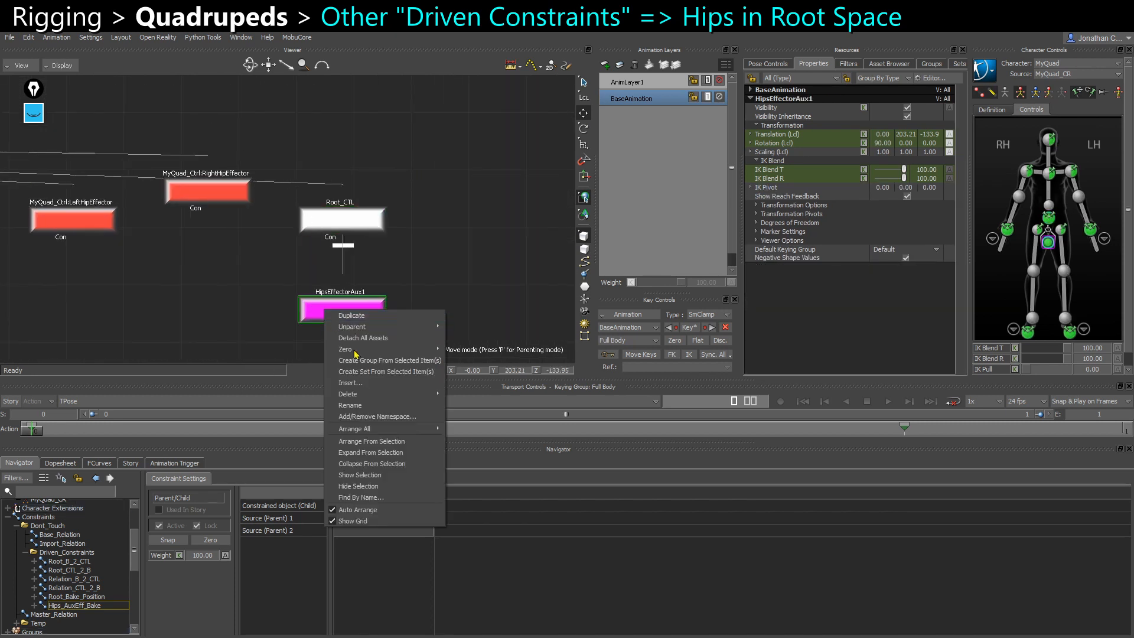
left_click(368, 406)
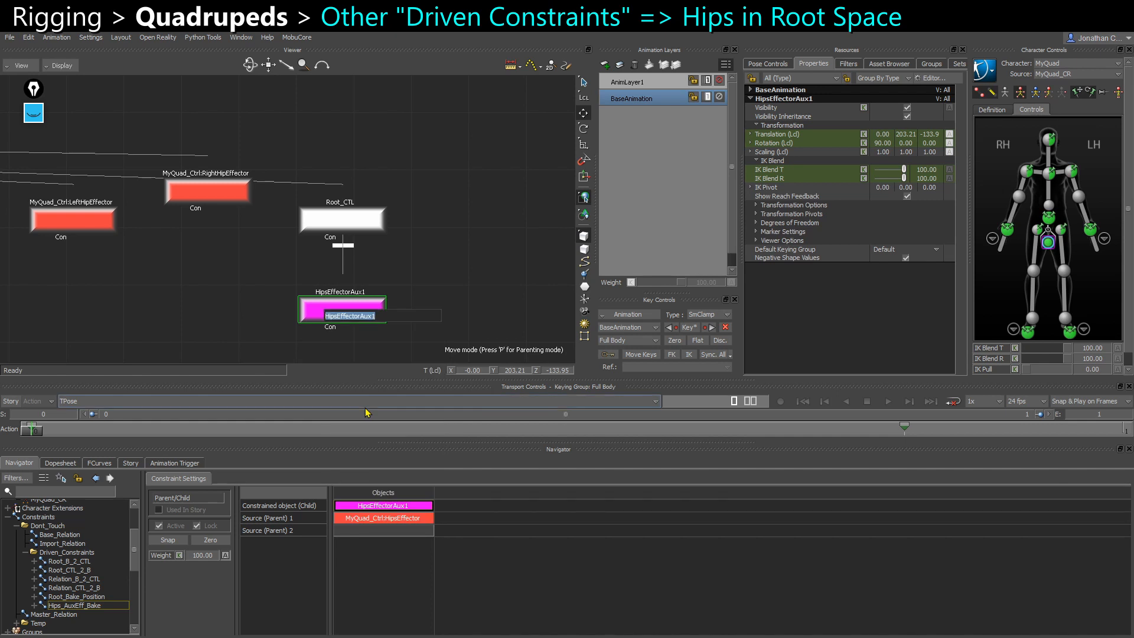
type("Hips_IK_Root")
key("Return")
left_click(481, 286)
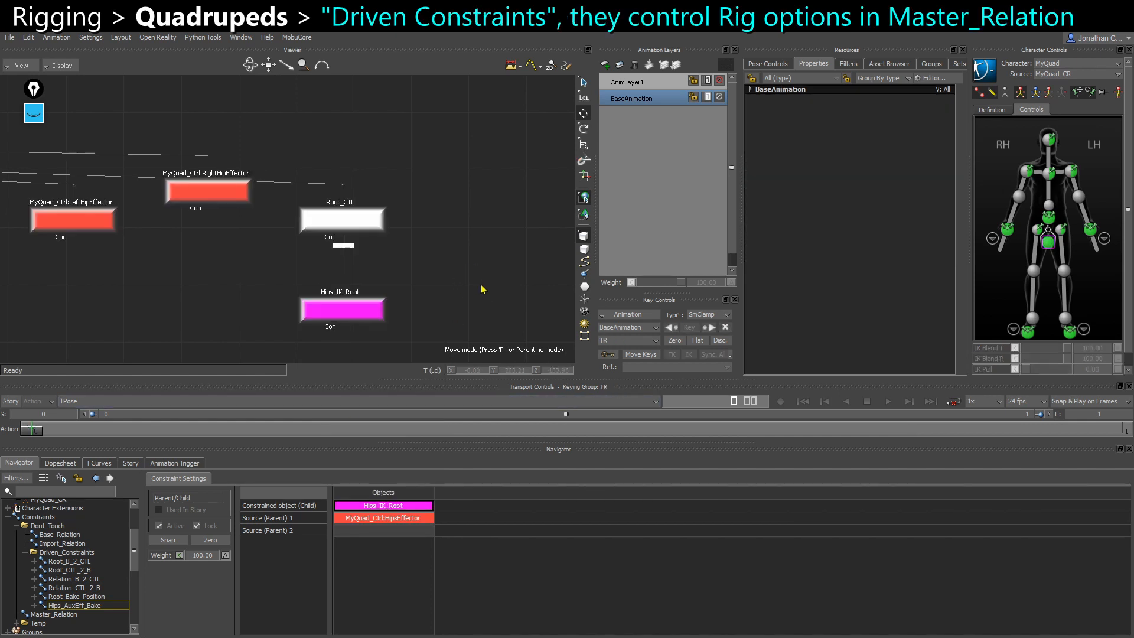
Open the Master_Relation constraint and enable Temp_Root_Bake on Root_CTL
key("ctrl+e")
left_click_drag(413, 301, 387, 293, "ctrl")
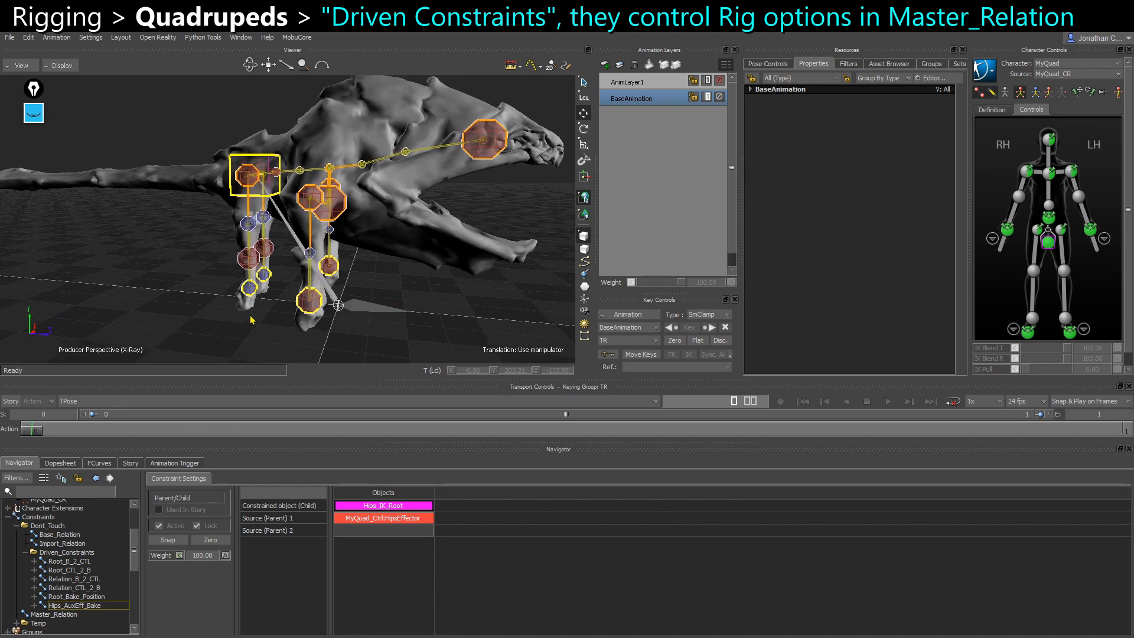
left_click(358, 314)
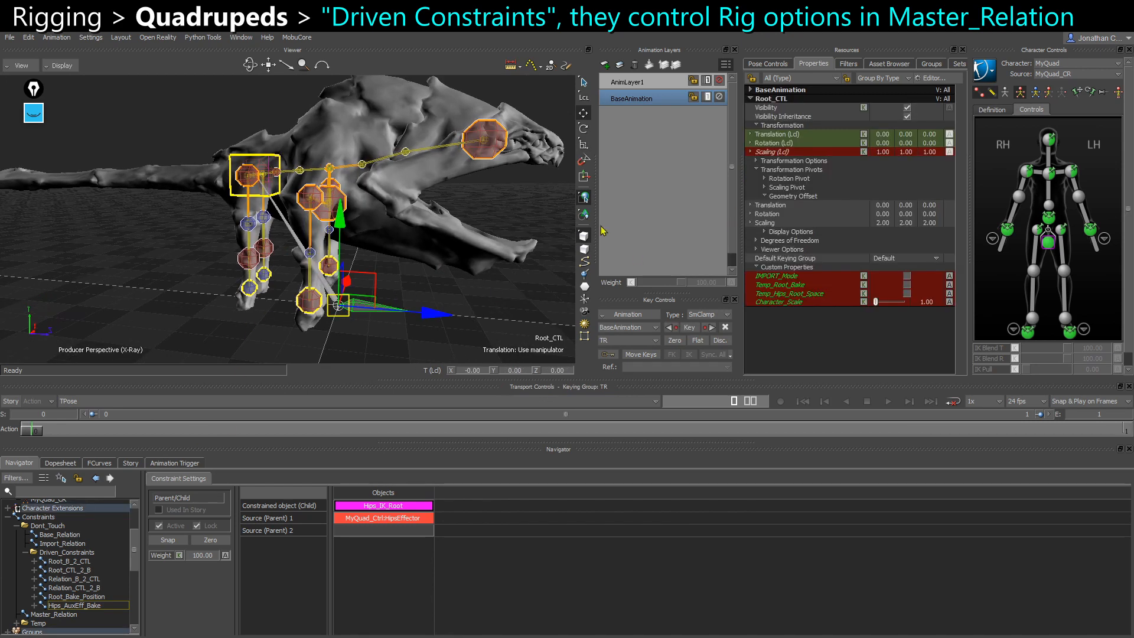
left_click(25, 554)
left_click(52, 561)
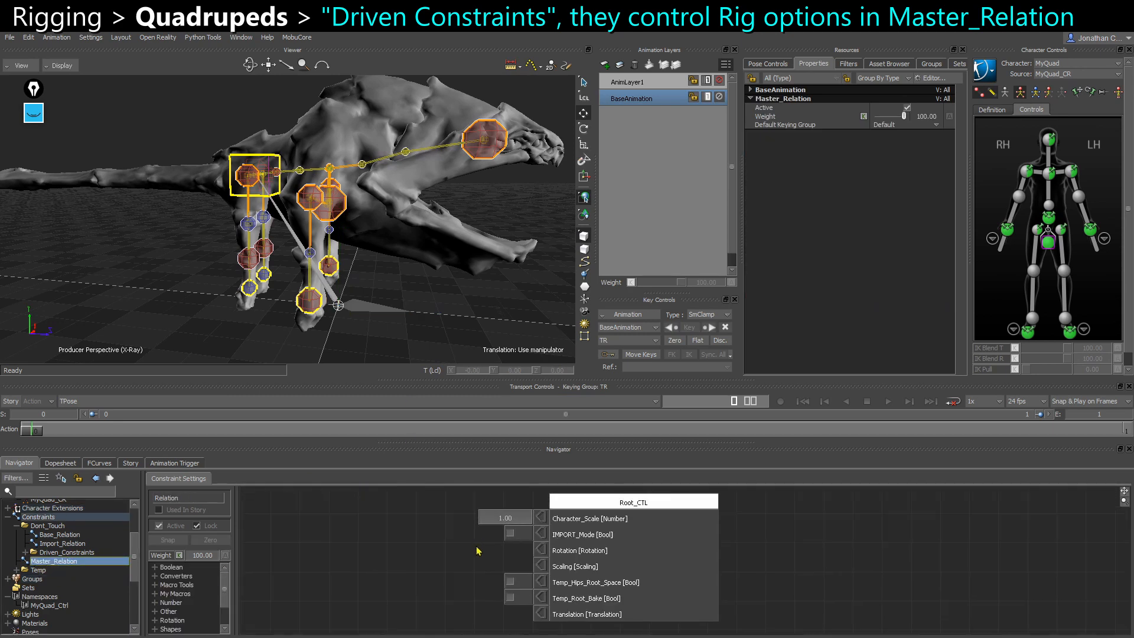
left_click(510, 598)
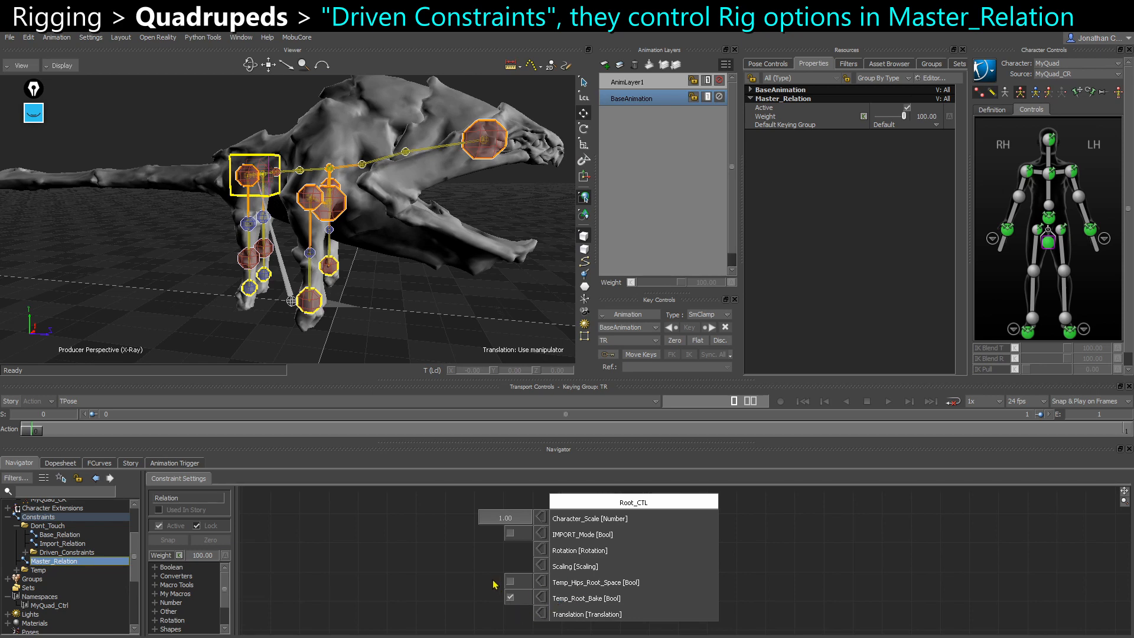
Test the root bake by moving and rotating the hips effector and Root_CTL, and undo the changes
left_click_drag(349, 310, 361, 317, "ctrl+shift")
left_click(367, 233)
left_click(1050, 220)
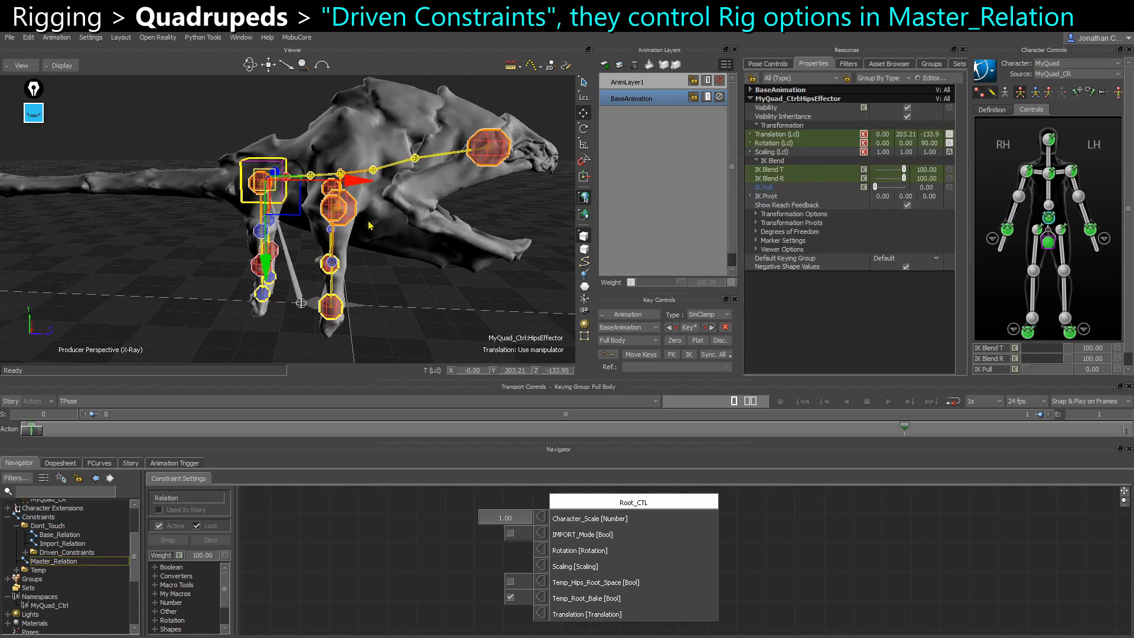
left_click_drag(296, 196, 367, 238)
key("r")
key("ctrl+z")
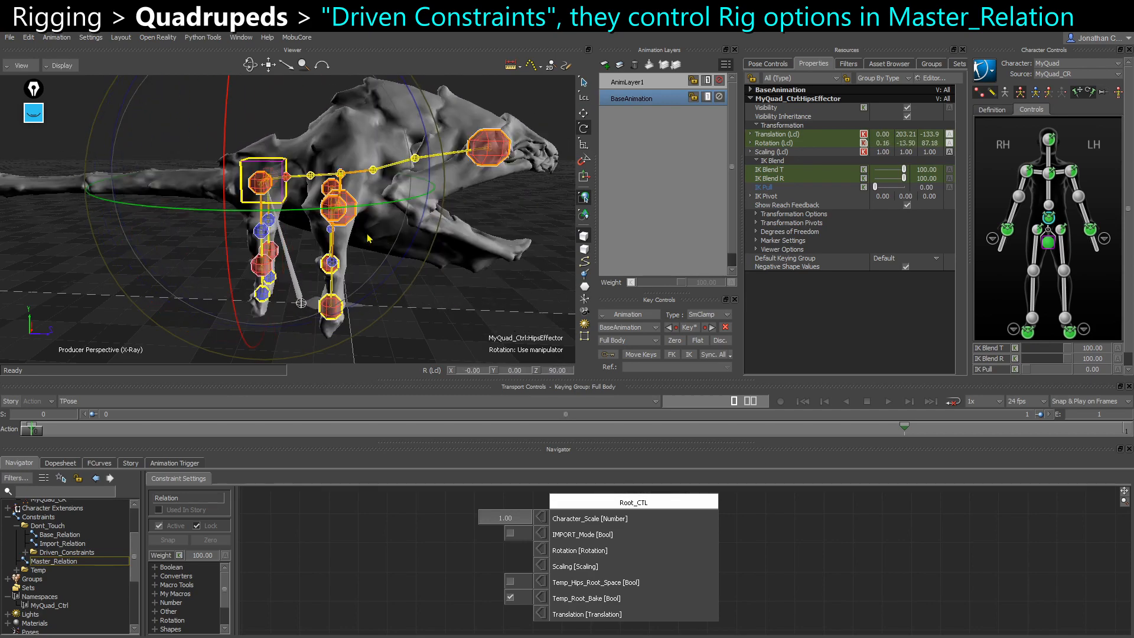
key("ctrl+z")
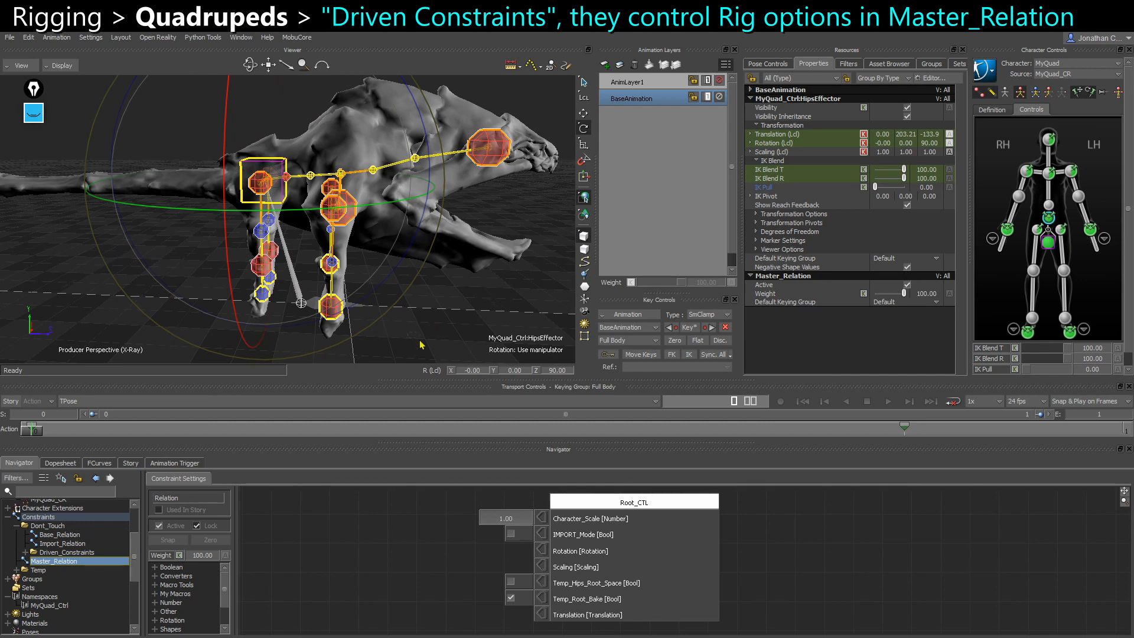
key("ctrl+z")
key("ctrl+z")
key("ctrl+z")
key("ctrl+z")
key("ctrl+z")
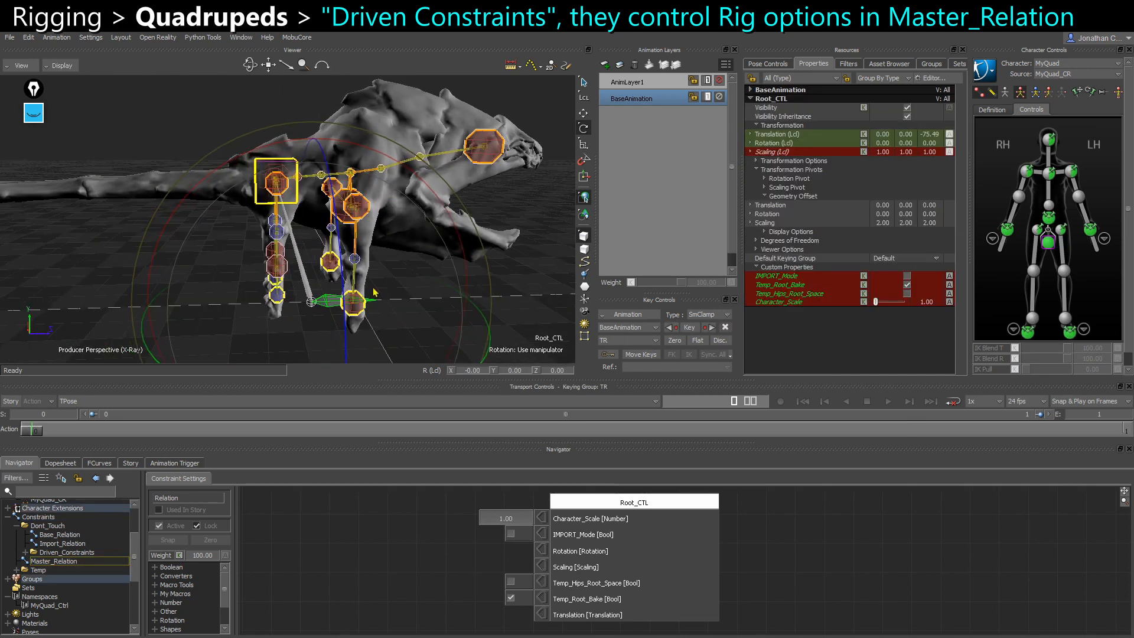
key("ctrl+z")
Turn off Temp_Root_Bake and enable Temp_Hips_Root_Space in Master_Relation
left_click(511, 599)
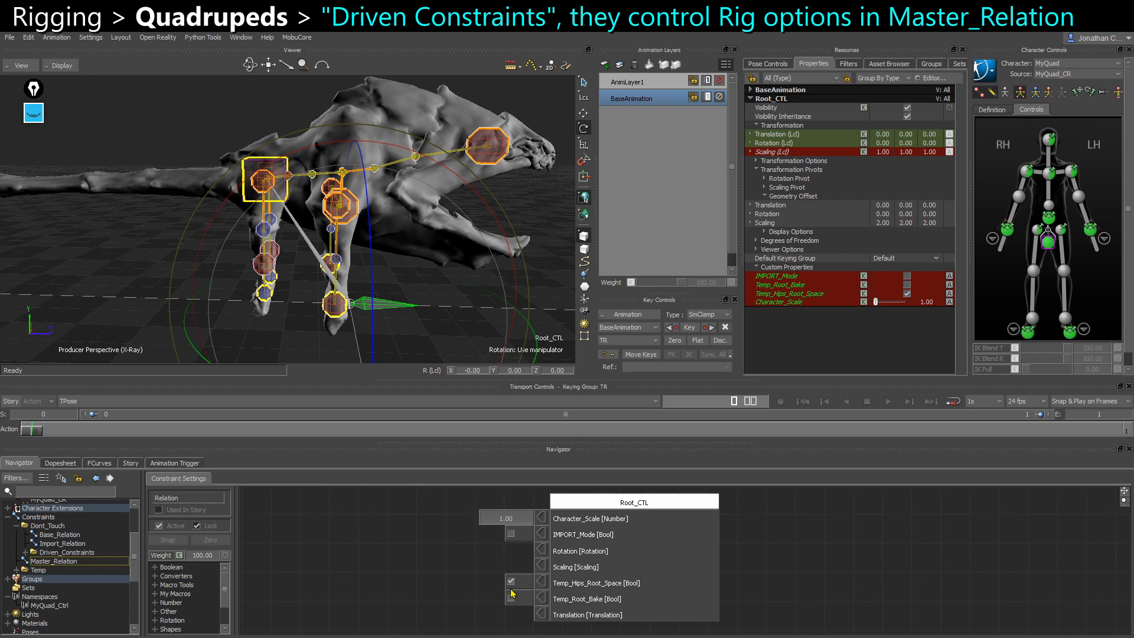
left_click(1049, 218)
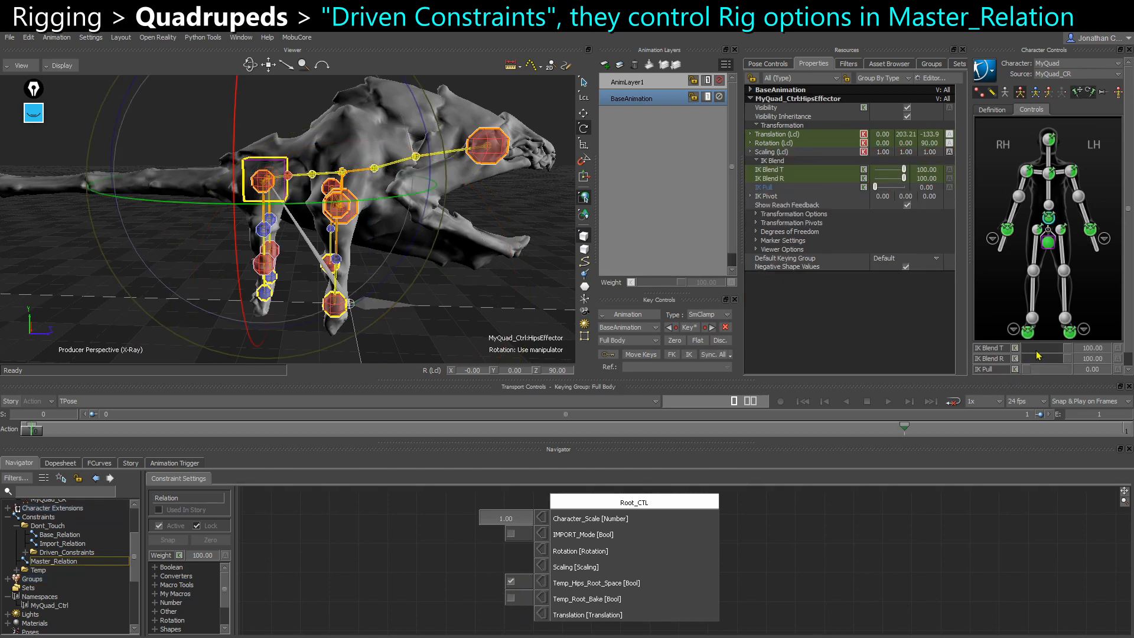
left_click(503, 335)
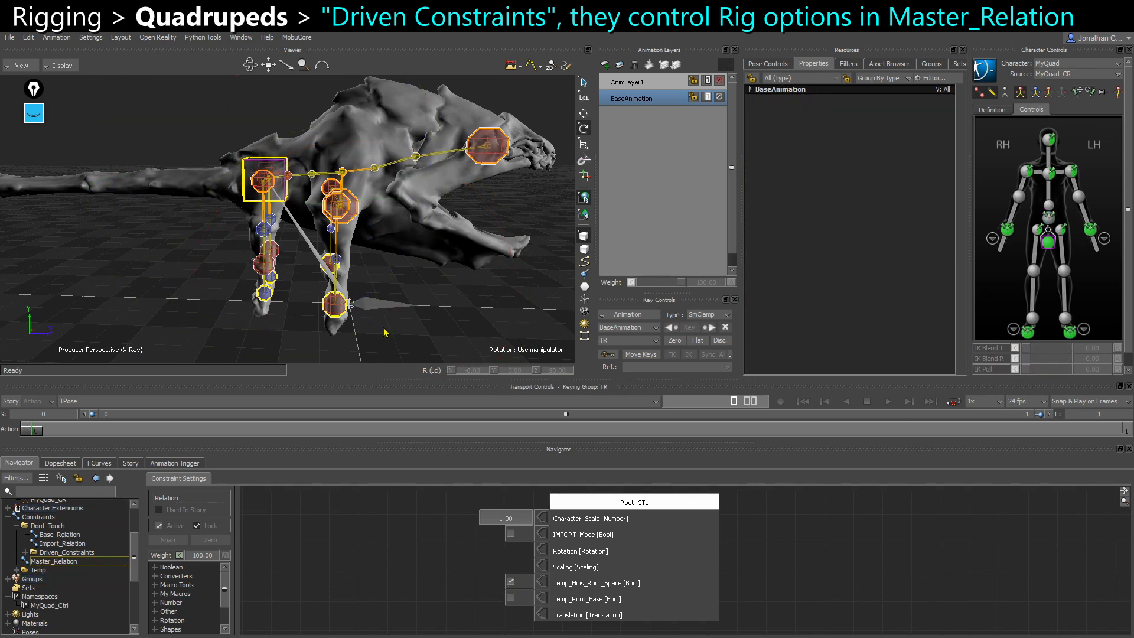
Test the hips root space by translating Root_CTL, and undo the moves
left_click(384, 304)
key("t")
mouse_move(452, 308)
left_mouse_down()
mouse_move(473, 320)
mouse_move(462, 316)
left_mouse_up()
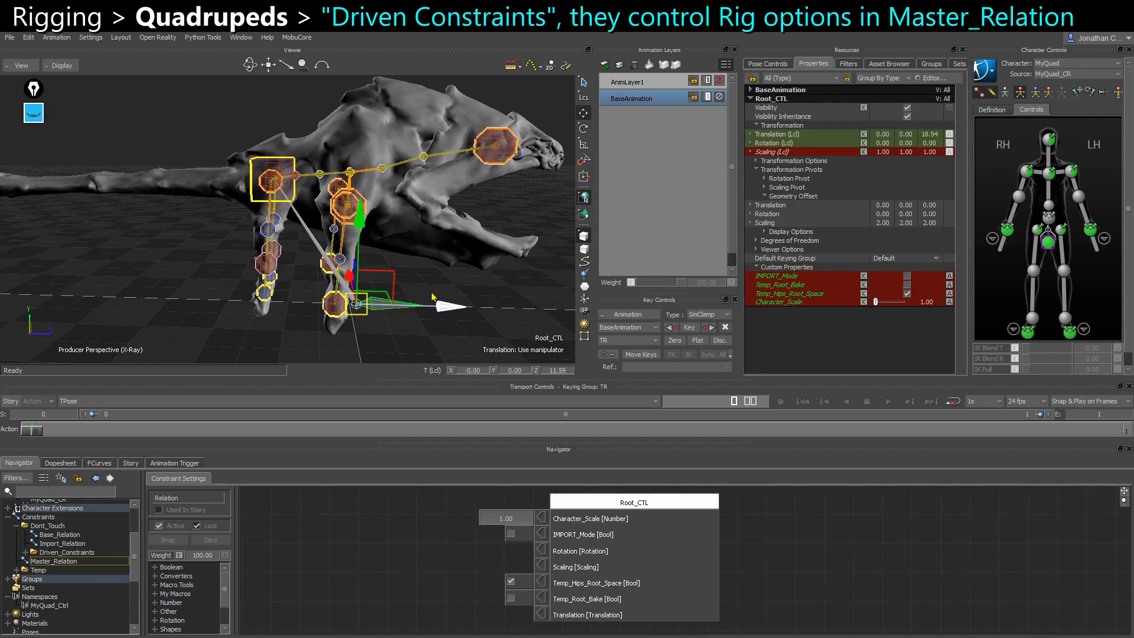
key("ctrl+z")
left_click_drag(380, 282, 392, 289)
key("ctrl+z")
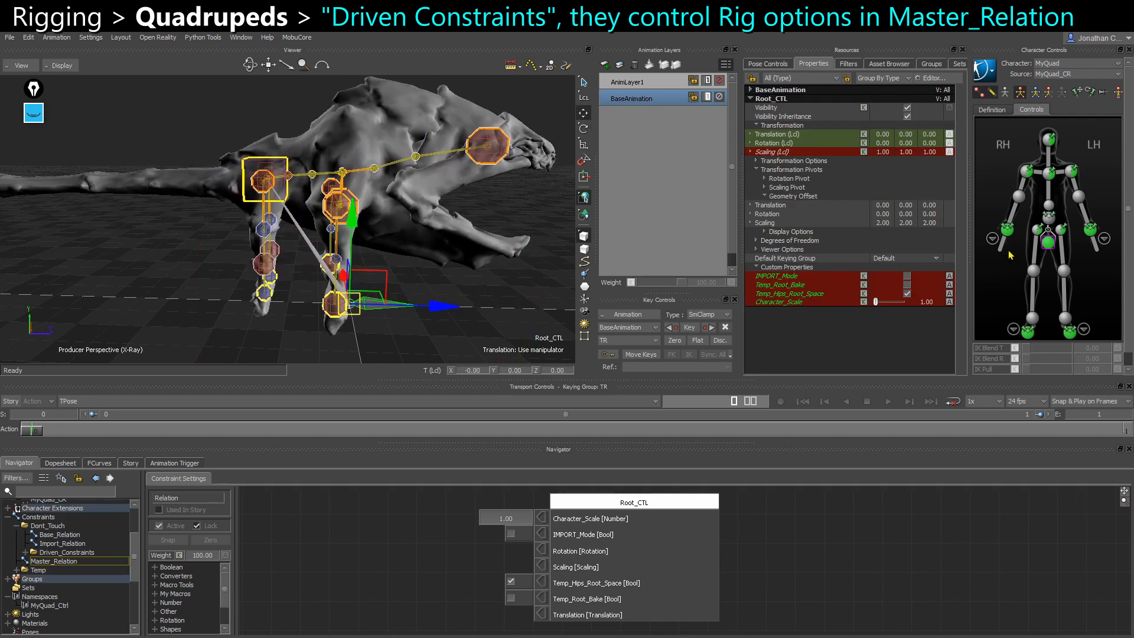
Try moving and rotating Hips_IK_Root to drive the hips, and undo the changes
left_click(1044, 244)
left_click_drag(275, 223, 331, 266)
key("r")
key("ctrl+z")
Review the parenting of Hips_IK_Root under Root_CTL in the schematic, and inspect Root_CTL and the hips effectors on the model
key("ctrl+w")
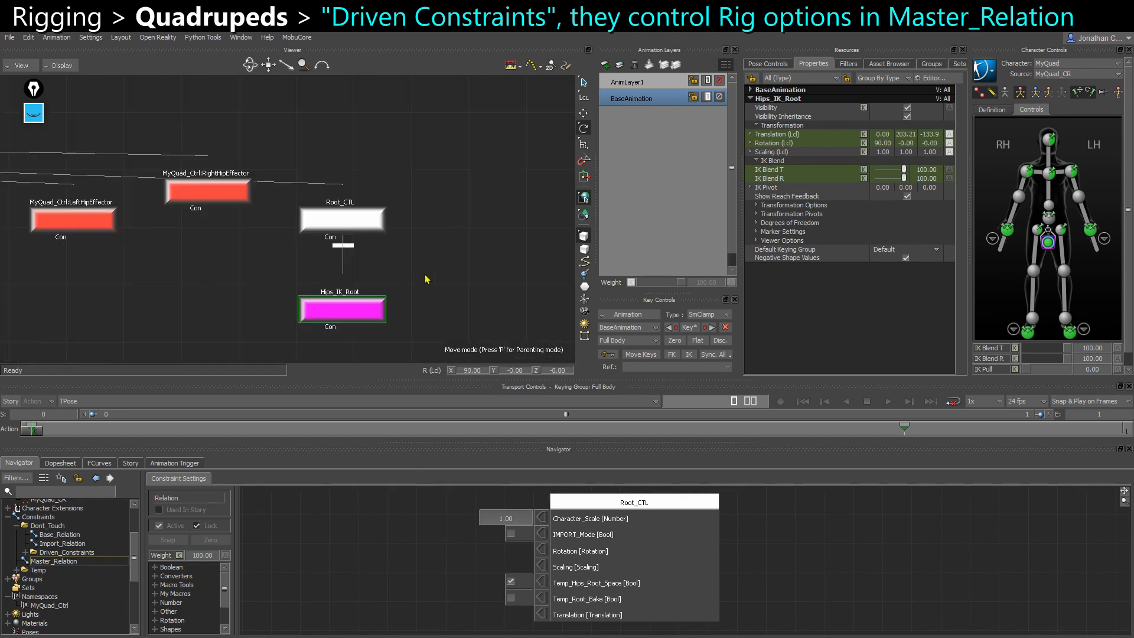
key("ctrl+e")
left_click(466, 288)
left_click_drag(466, 287, 390, 337, "ctrl+shift")
left_click(401, 310)
key("t")
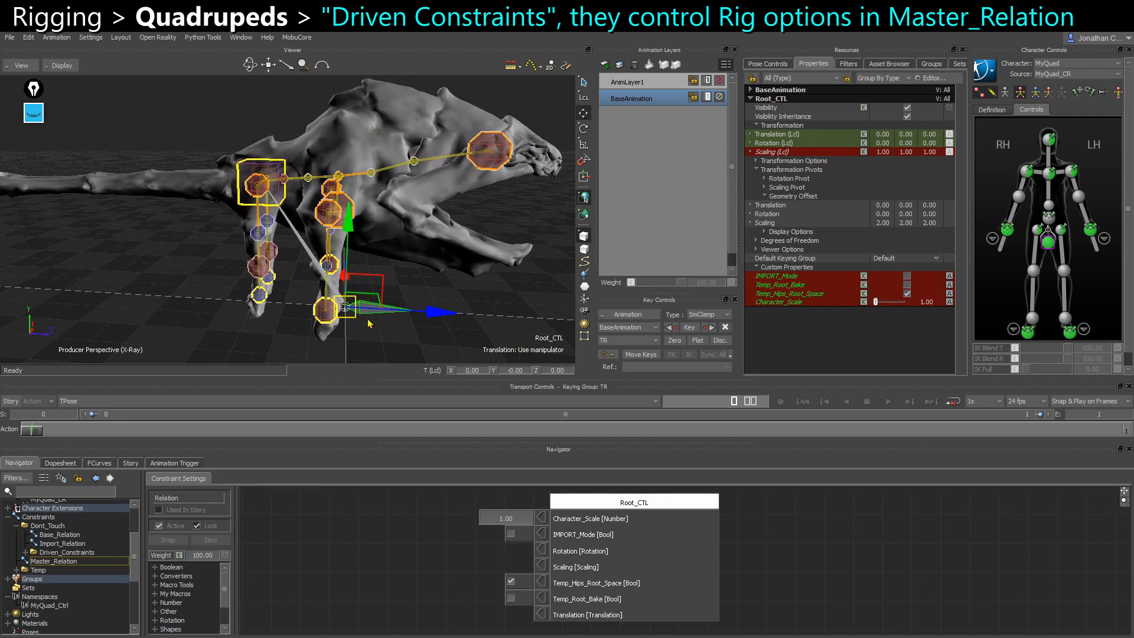
left_click_drag(213, 224, 227, 263, "ctrl")
left_click(191, 231)
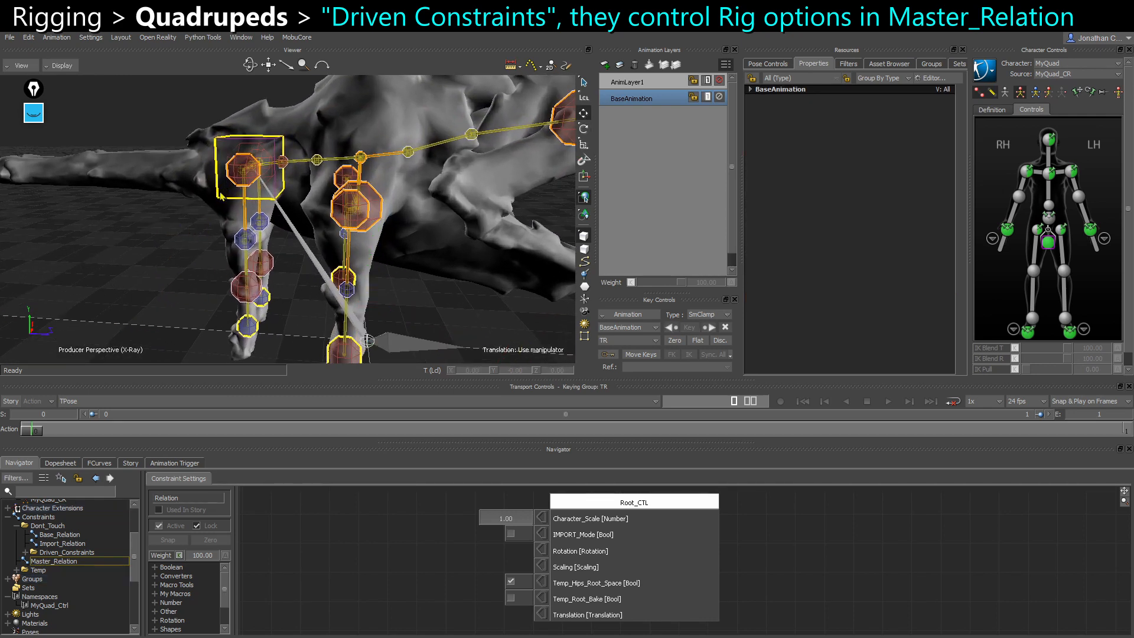
Set the marker look of Hips_IK_Root to Hard Cross in its marker settings
left_click(219, 192)
left_click_drag(215, 206, 206, 254, "ctrl+shift")
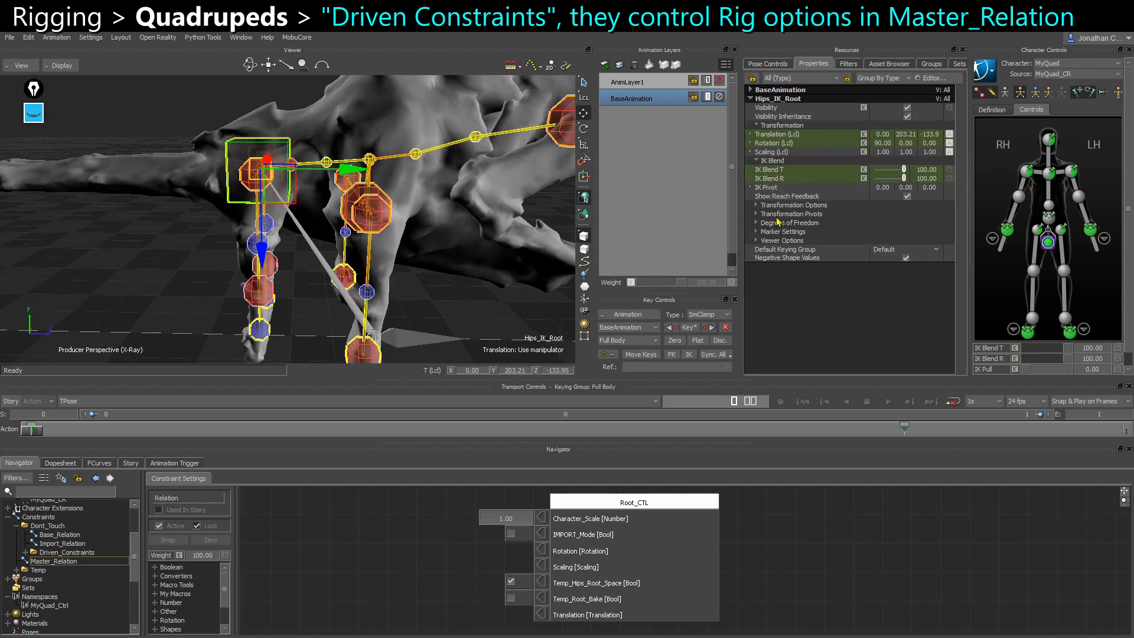
left_click(762, 230)
left_click(898, 242)
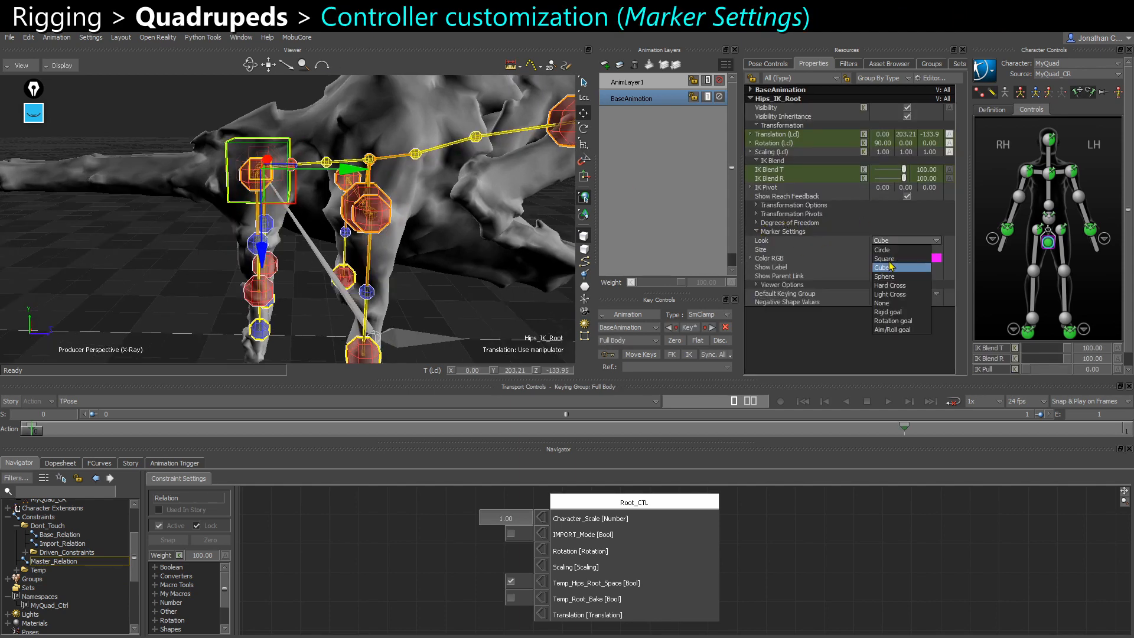
left_click(899, 285)
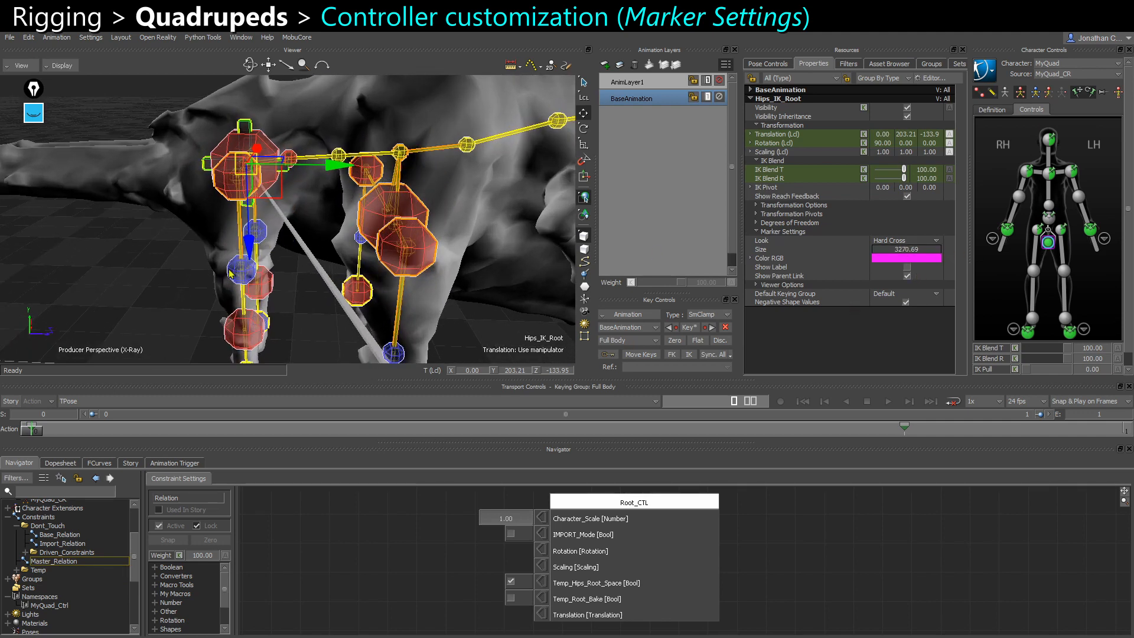
Examine the Hips_IK_Root marker around the hips from several angles, checking how it can be picked beside the hips effector
left_click(240, 236)
mouse_move(241, 236)
left_mouse_down("ctrl+shift")
mouse_move(268, 177)
mouse_move(284, 187)
mouse_move(254, 159)
left_mouse_up("ctrl+shift")
left_click(279, 171)
left_click(261, 155)
left_click(99, 321)
left_click_drag(98, 321, 188, 224, "ctrl+shift")
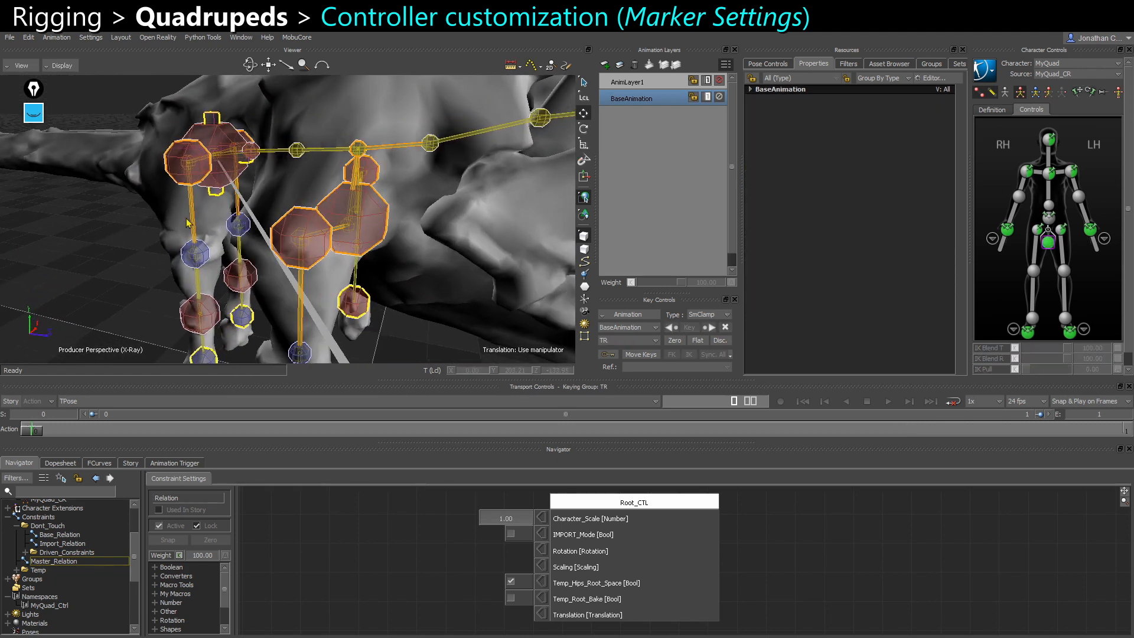
left_click(227, 144)
left_click_drag(227, 143, 241, 169, "ctrl+shift")
left_click(70, 317)
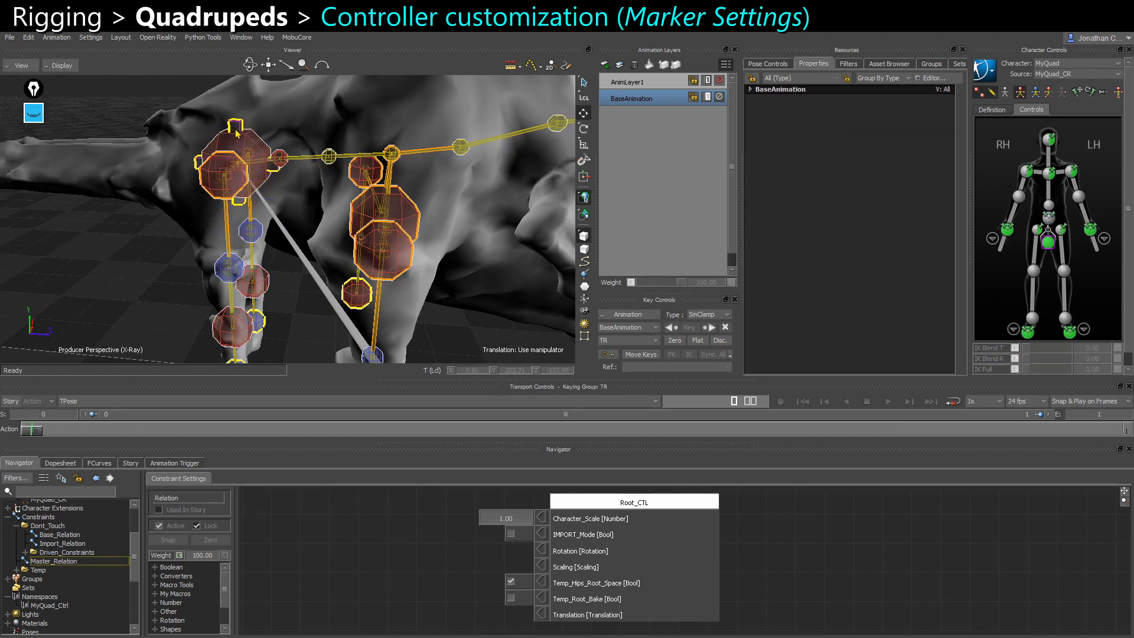
Turn off Temp_Hips_Root_Space in Master_Relation and select Hips_IK_Root on the model
left_click(235, 129)
left_click(114, 306)
left_click_drag(114, 307, 86, 282, "ctrl+shift")
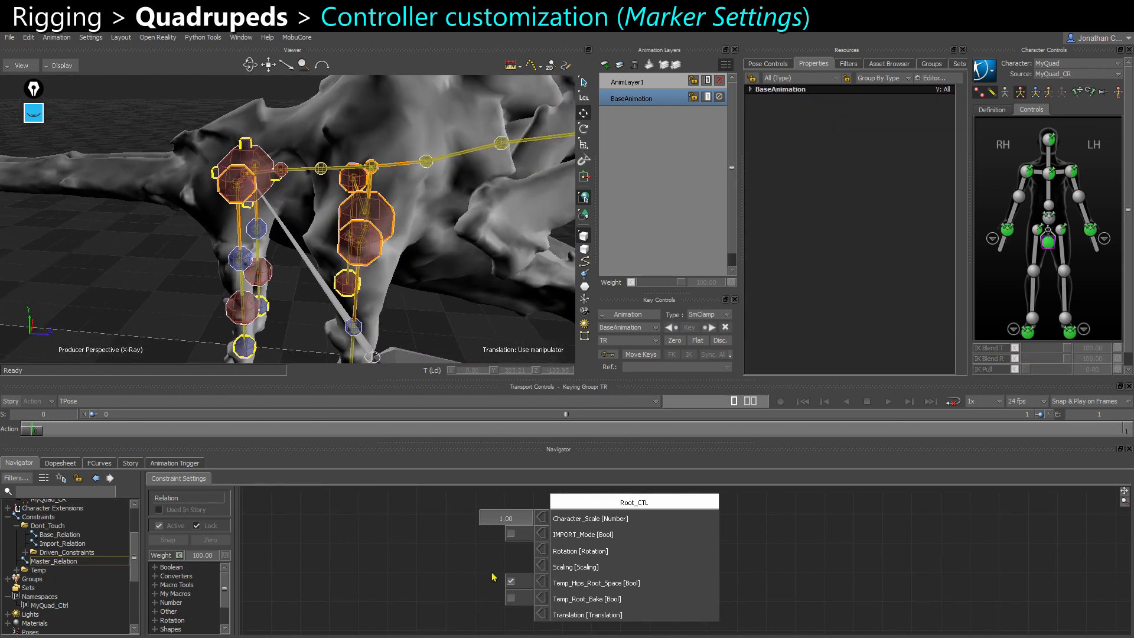
left_click(245, 148)
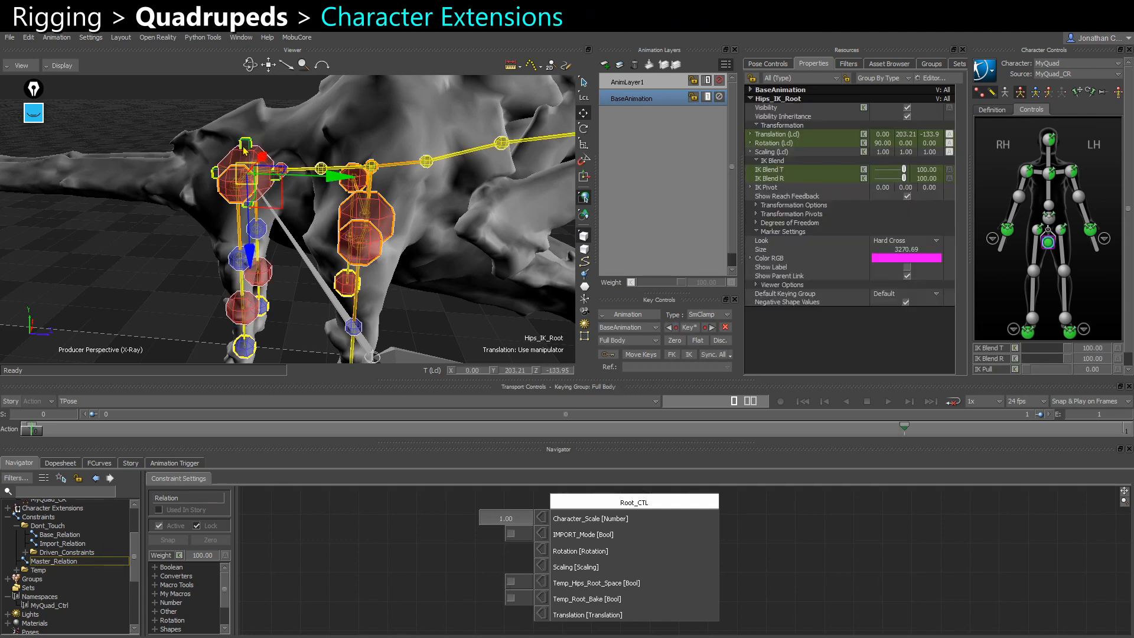
Add Hips_IK_Root to the Character_Ext_Root extension and attach that extension to the MyQuad character
scroll(28, 572, "up", 3)
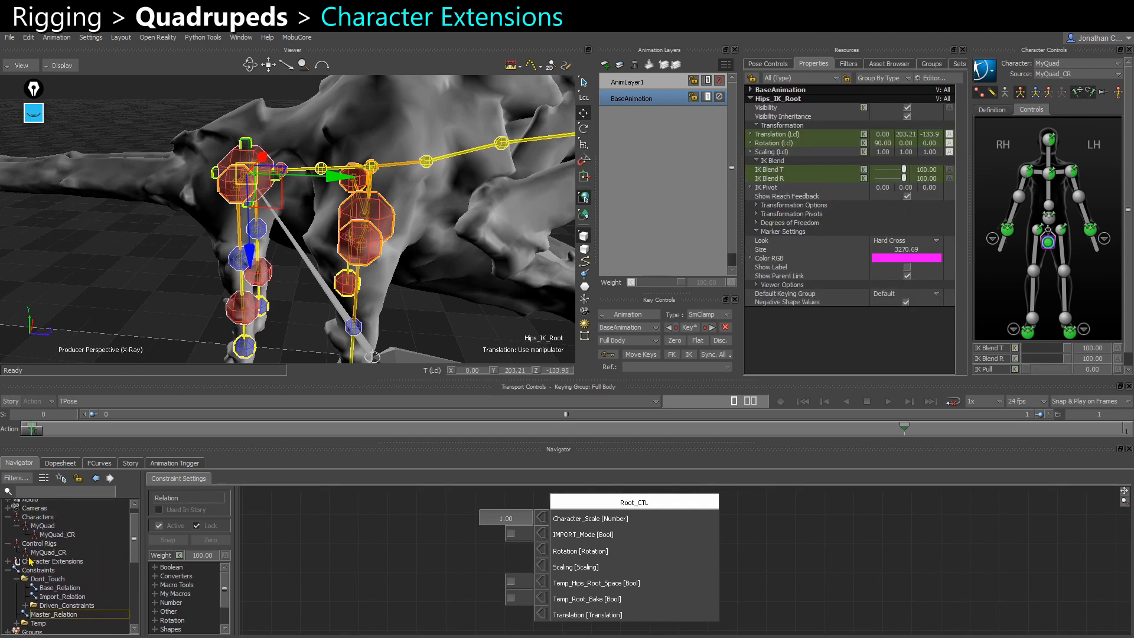
left_click(9, 576)
left_click_drag(107, 287, 98, 589, "alt")
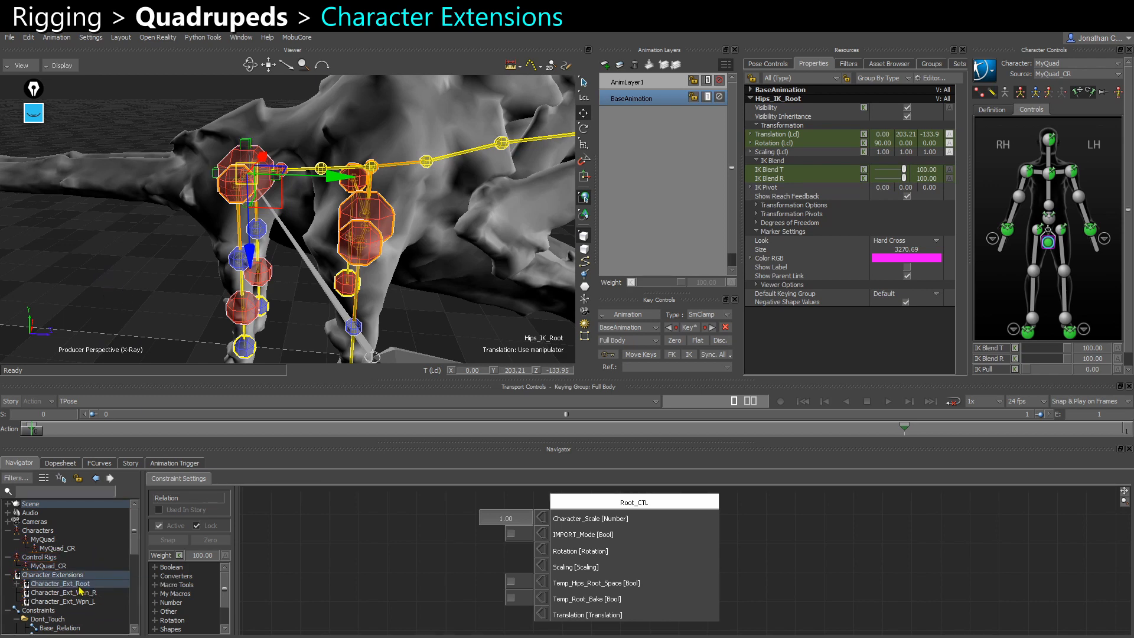
scroll(447, 244, "down", 3)
left_click_drag(447, 245, 432, 218, "ctrl+shift")
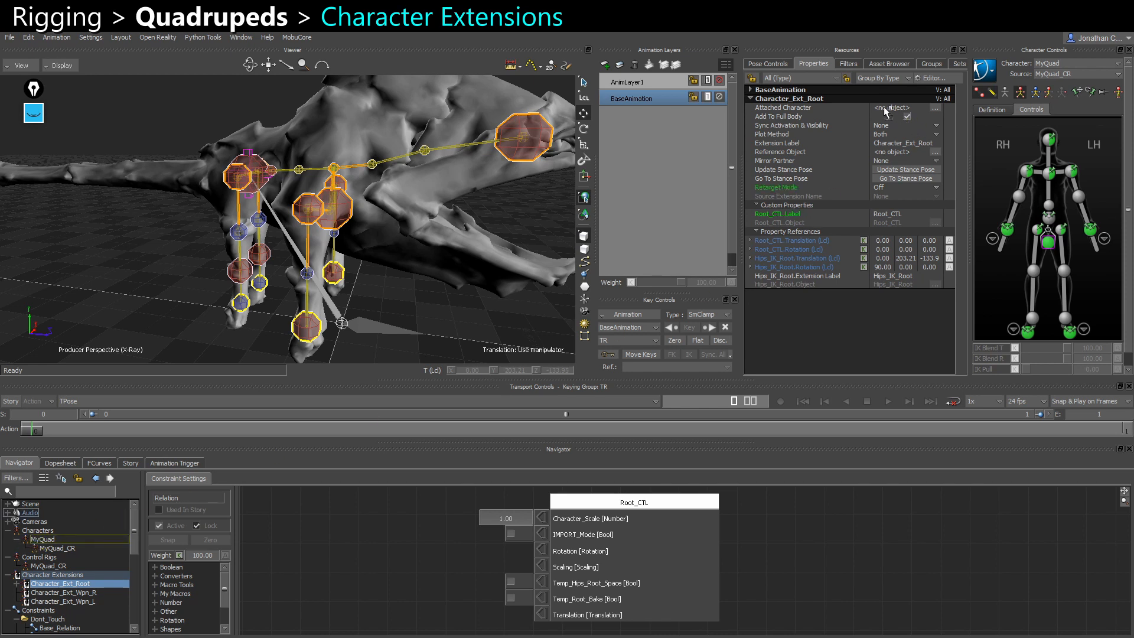
mouse_move(886, 112)
left_mouse_down()
mouse_move(804, 111)
mouse_move(886, 111)
left_mouse_up()
left_click(545, 376)
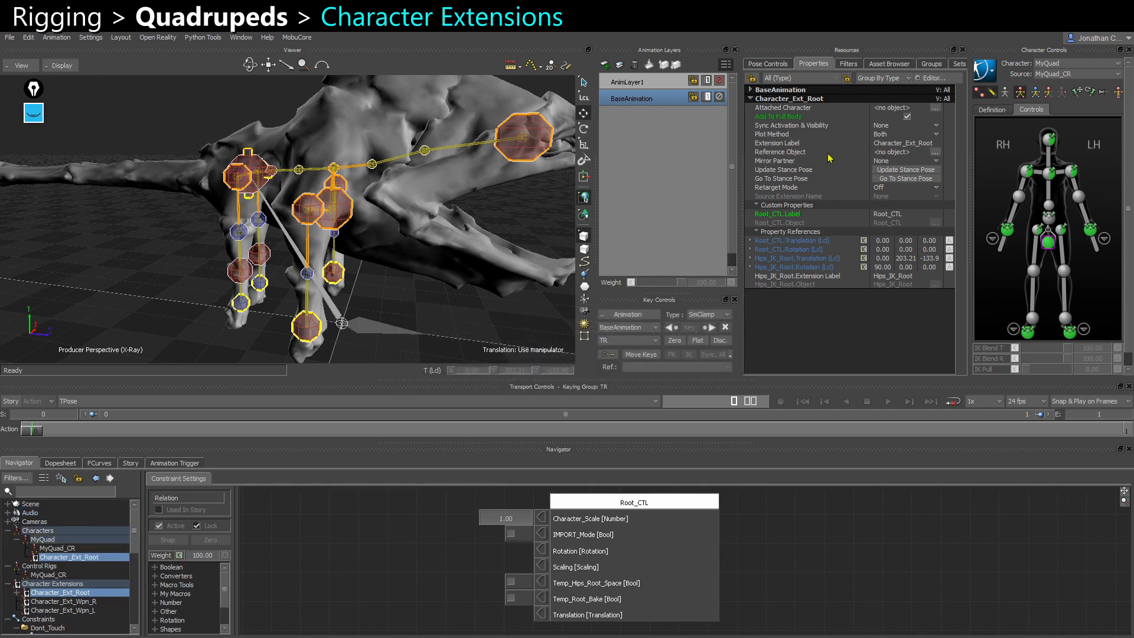
Set the pelvis joint from the schematic's skeleton hierarchy as the Reference Object of Character_Ext_Root
left_click(793, 153)
left_click(436, 299)
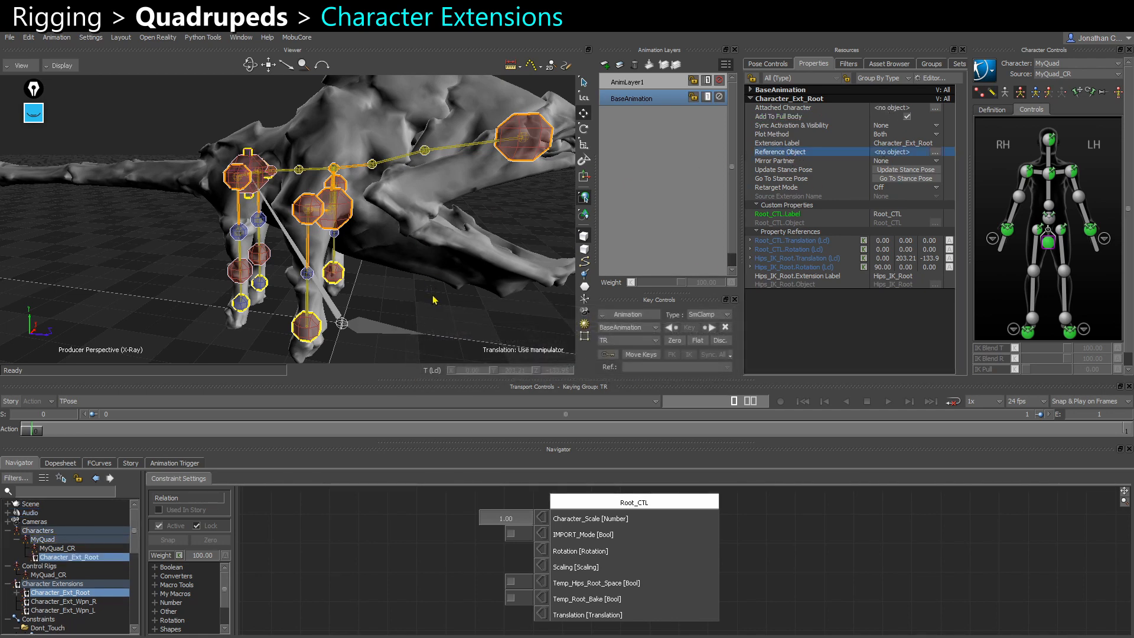
key("ctrl+w")
scroll(344, 274, "down", 5)
left_click_drag(263, 275, 150, 382, "shift")
scroll(354, 248, "down", 4)
left_click_drag(384, 239, 692, 182, "shift")
left_click_drag(256, 218, 327, 217, "shift")
scroll(306, 226, "up", 5)
scroll(327, 216, "up", 2)
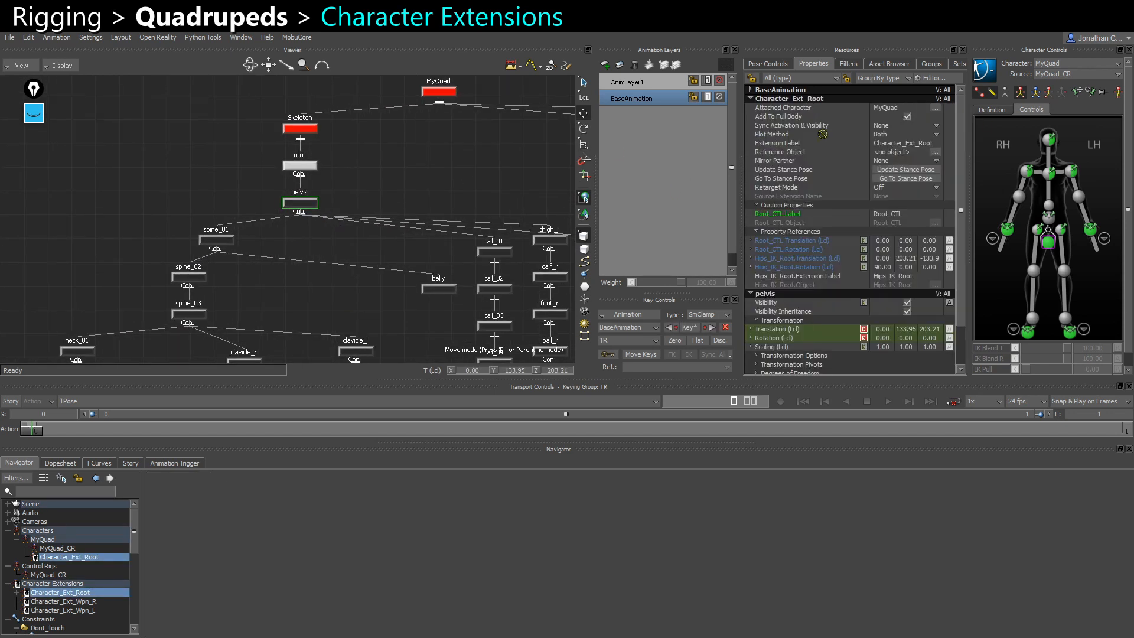
left_click(882, 155)
left_click(591, 369)
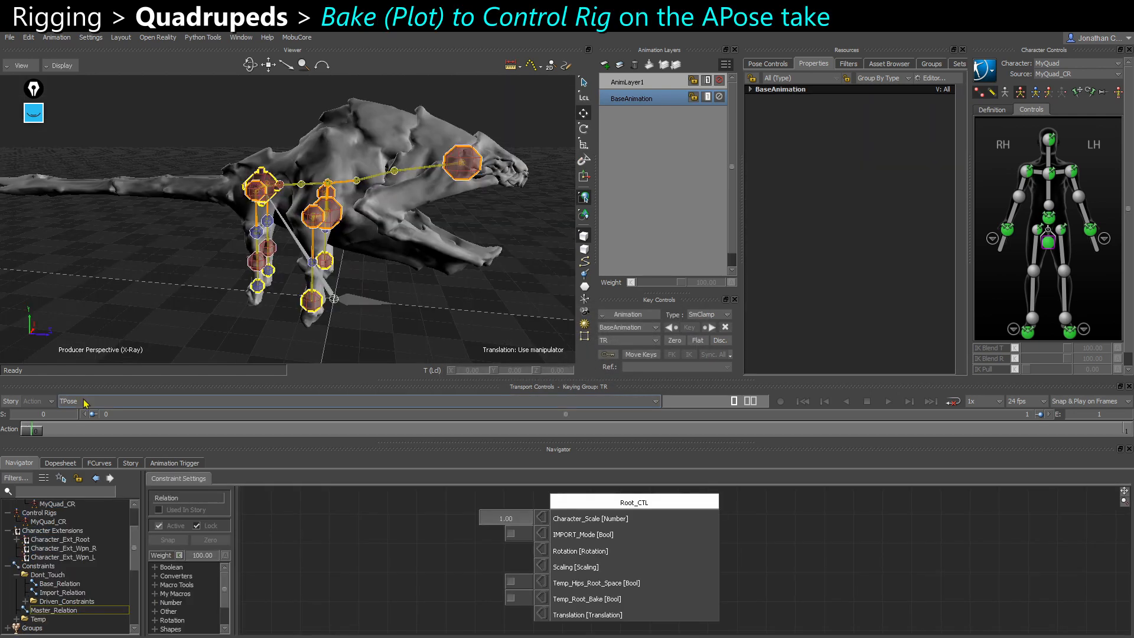
Switch to the APose take and set MyQuad's source to None
left_click(85, 402)
left_click(69, 431)
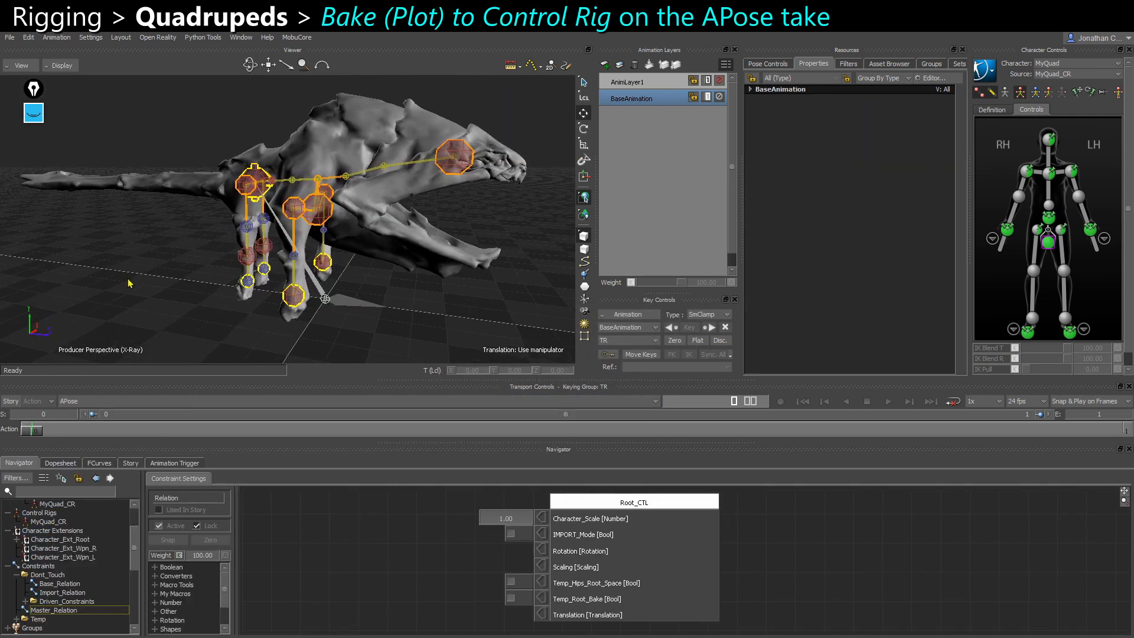
left_click(1054, 74)
left_click(1049, 89)
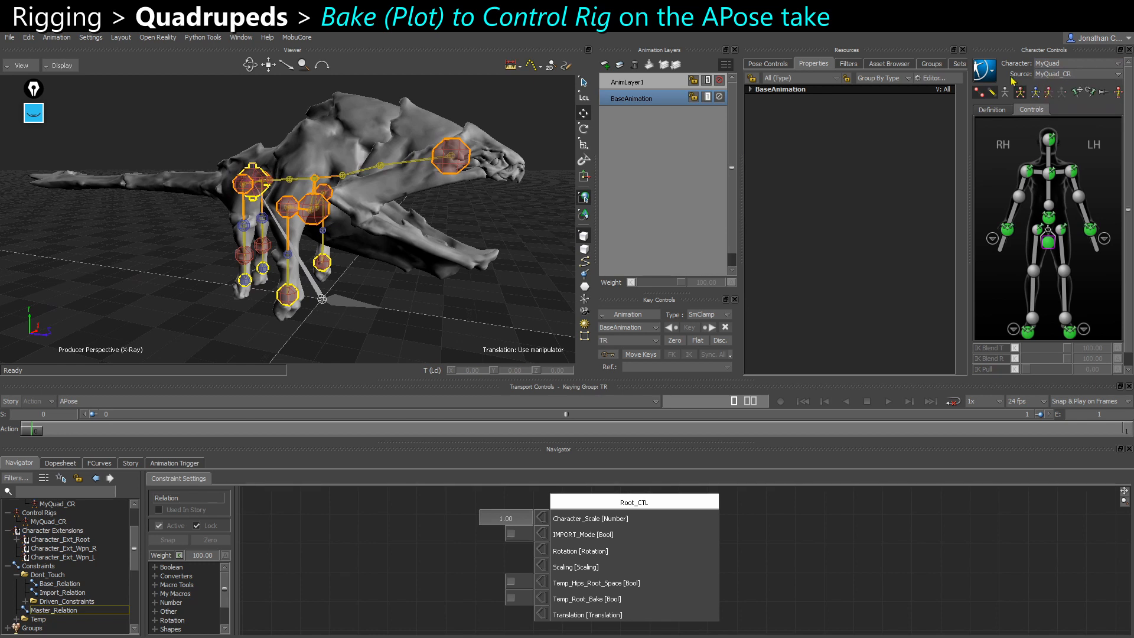
Bake (plot) the MyQuad character to its control rig on the APose take
left_click(984, 69)
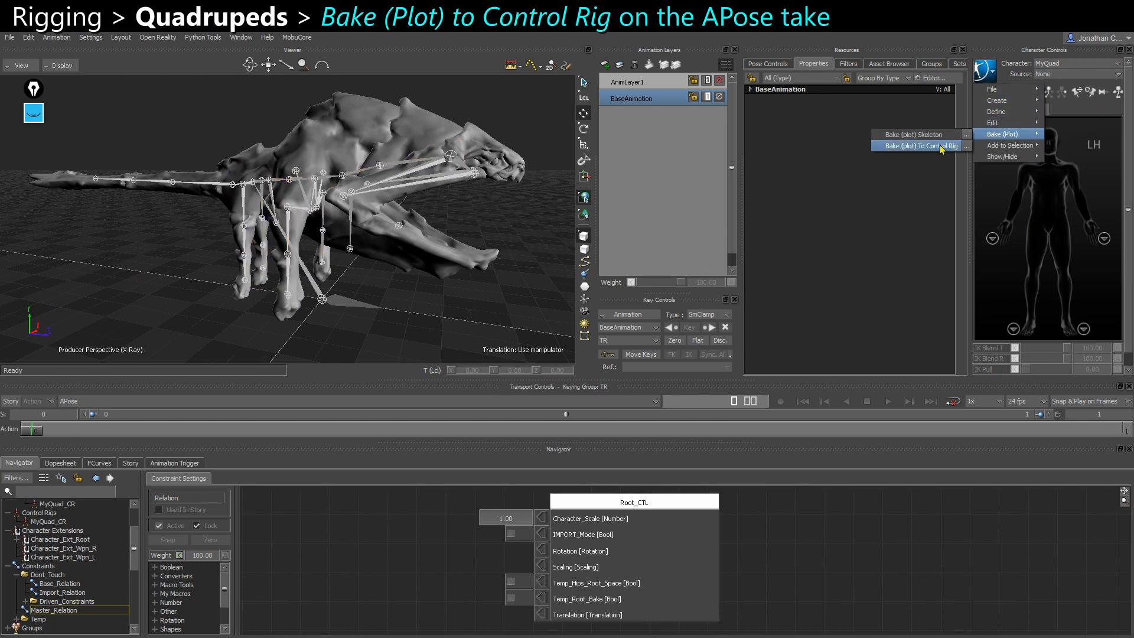
left_click(924, 146)
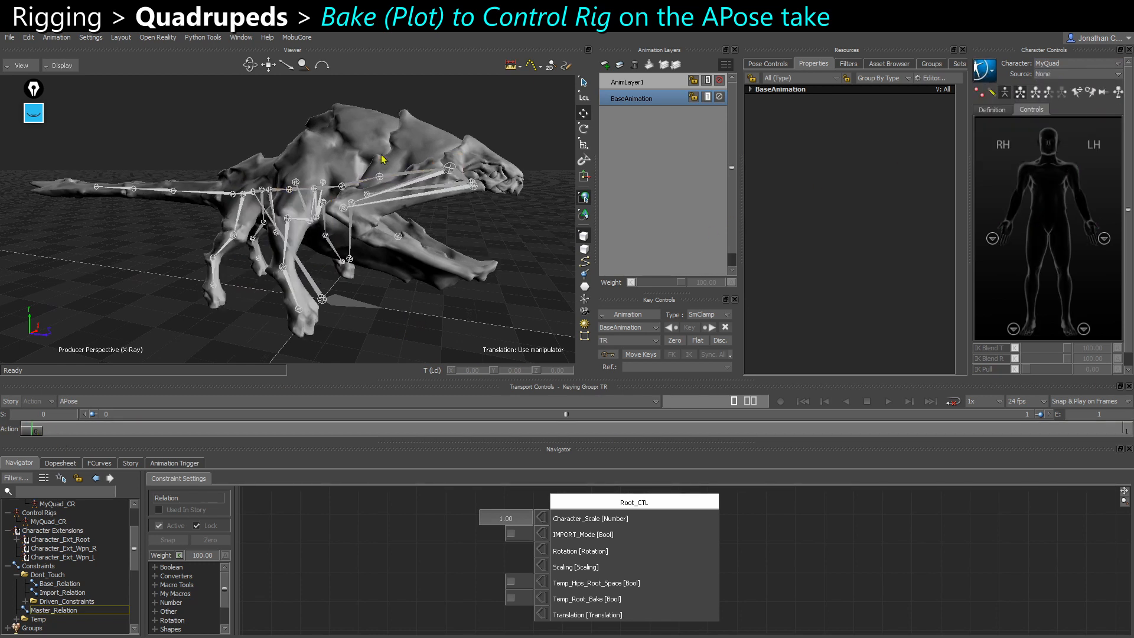
left_click(985, 71)
mouse_move(1004, 144)
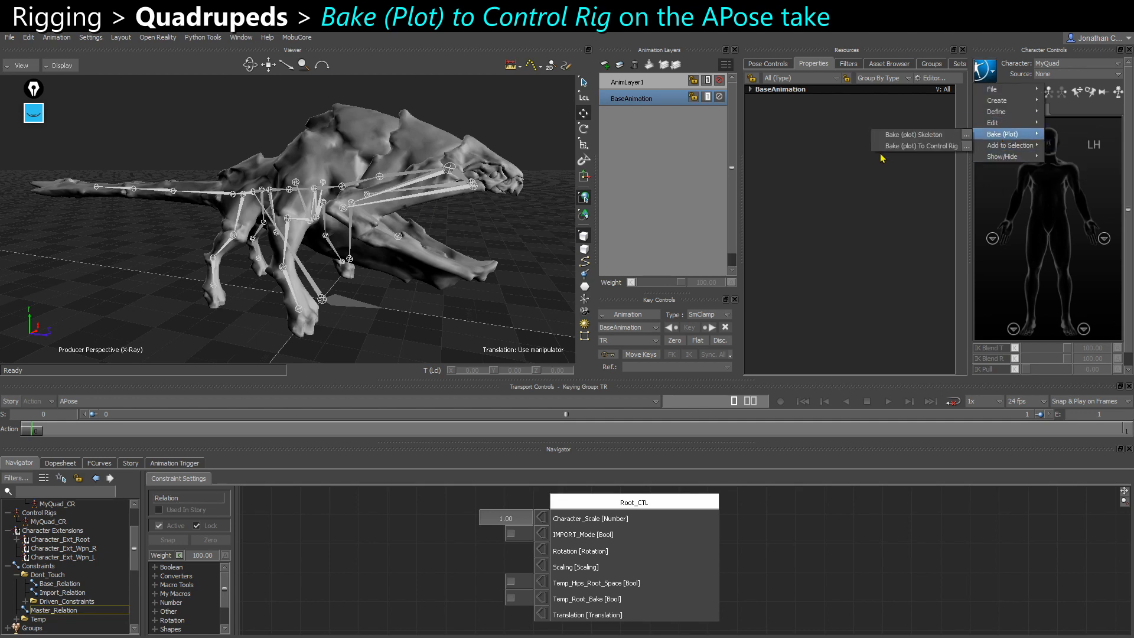
left_click(922, 146)
left_click_drag(428, 283, 374, 316, "alt")
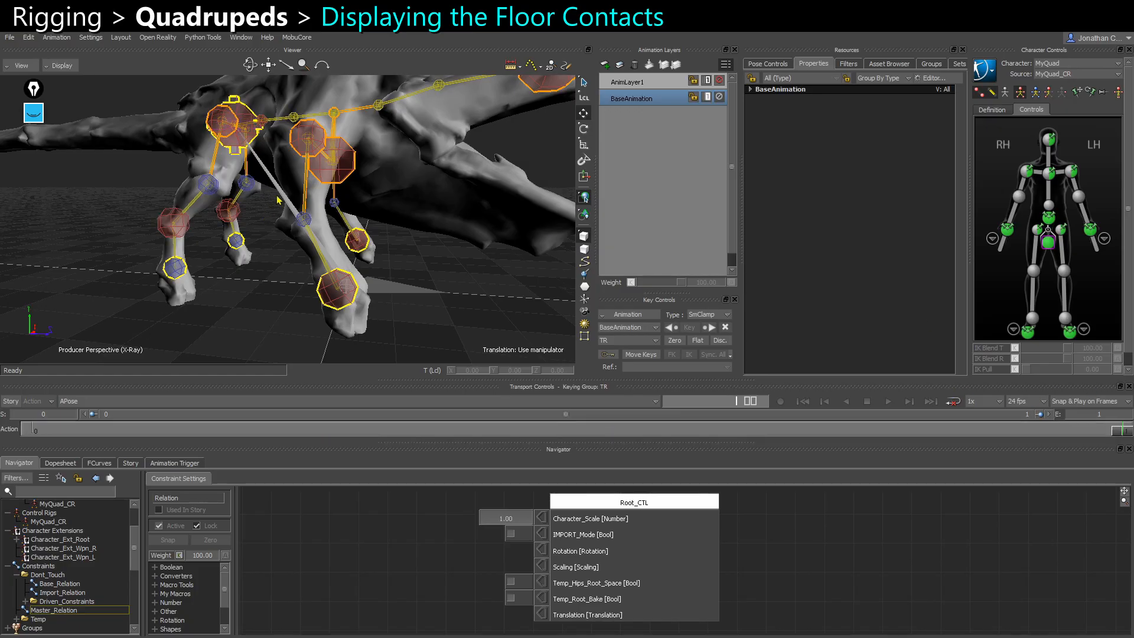
Switch the manipulator to global space and test moving the hips effector vertically
left_click(252, 151)
middle_click_drag(258, 157, 274, 163, "alt")
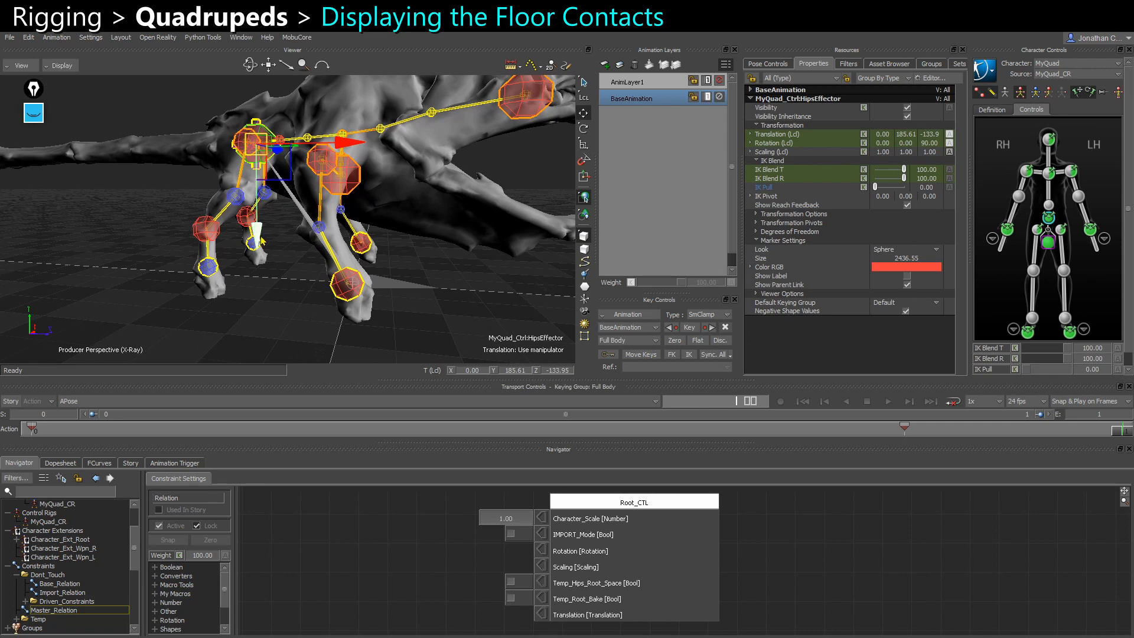
key("F5")
middle_click_drag(261, 111, 277, 163, "alt")
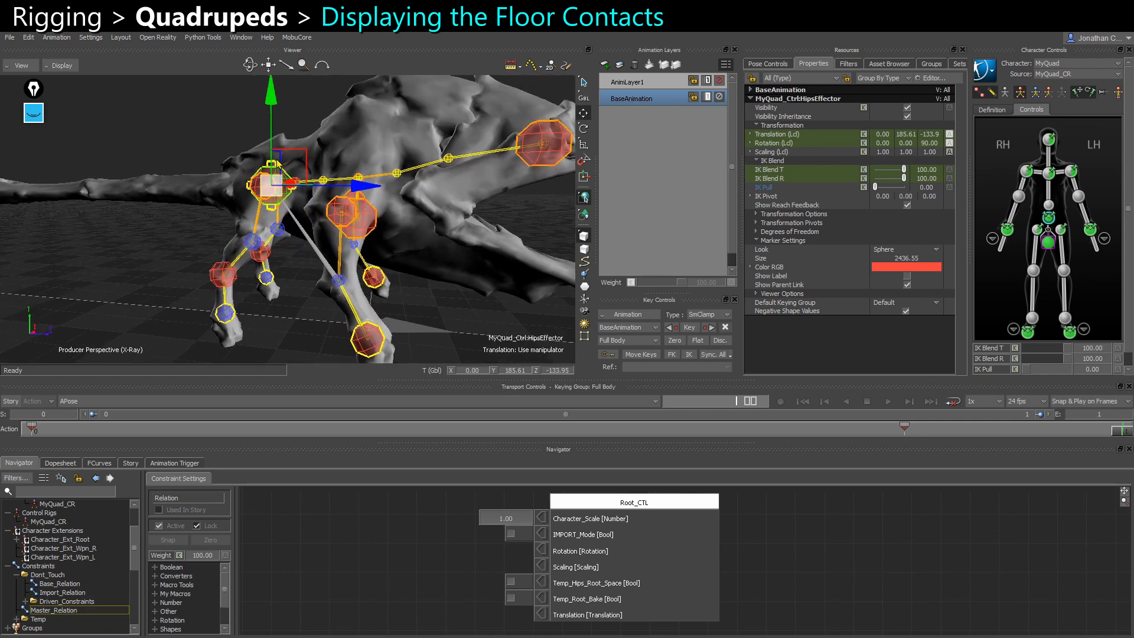
left_click_drag(277, 102, 276, 126)
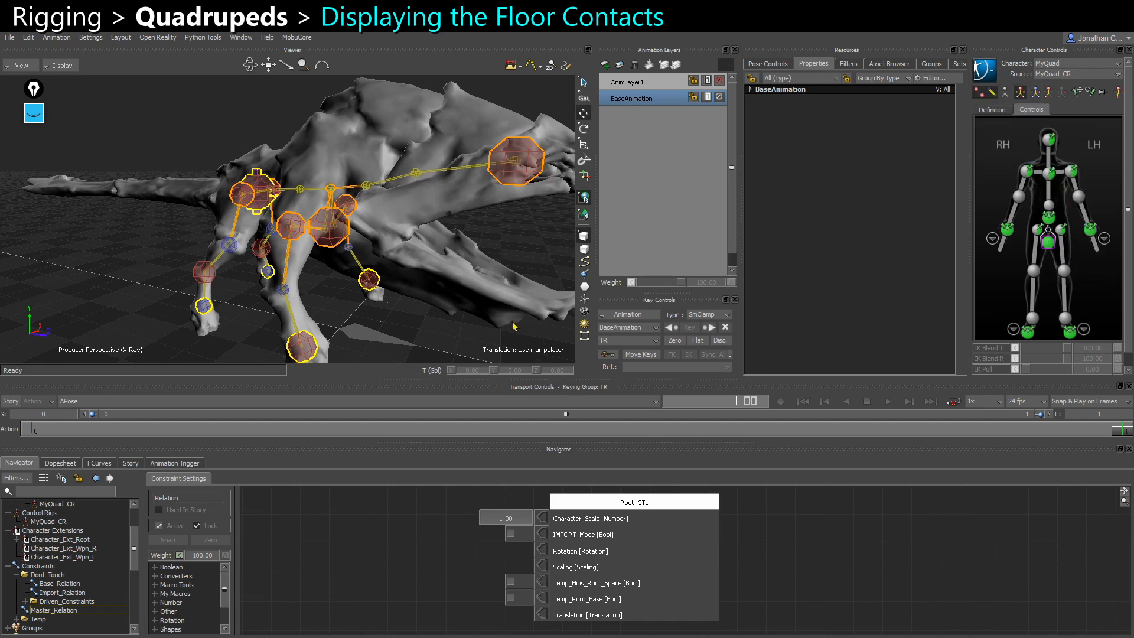
Inspect the right front paw and select the RightHand_PinkyBase marker at its base
middle_click_drag(512, 327, 474, 284, "alt")
scroll(253, 312, "up", 2)
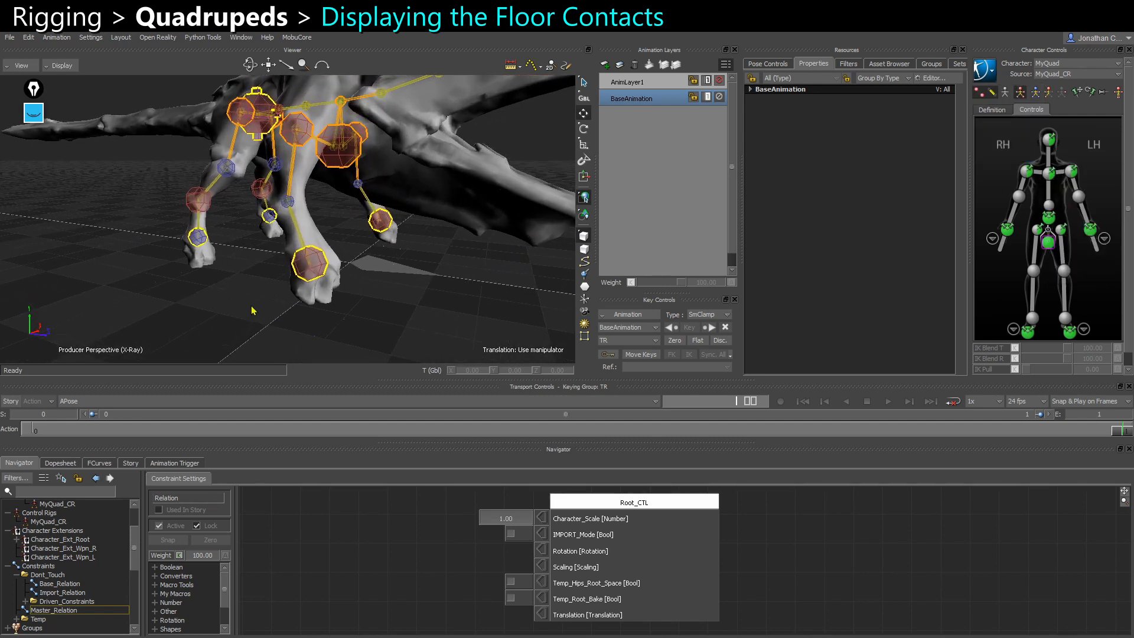
left_click(308, 305)
scroll(36, 570, "up", 2)
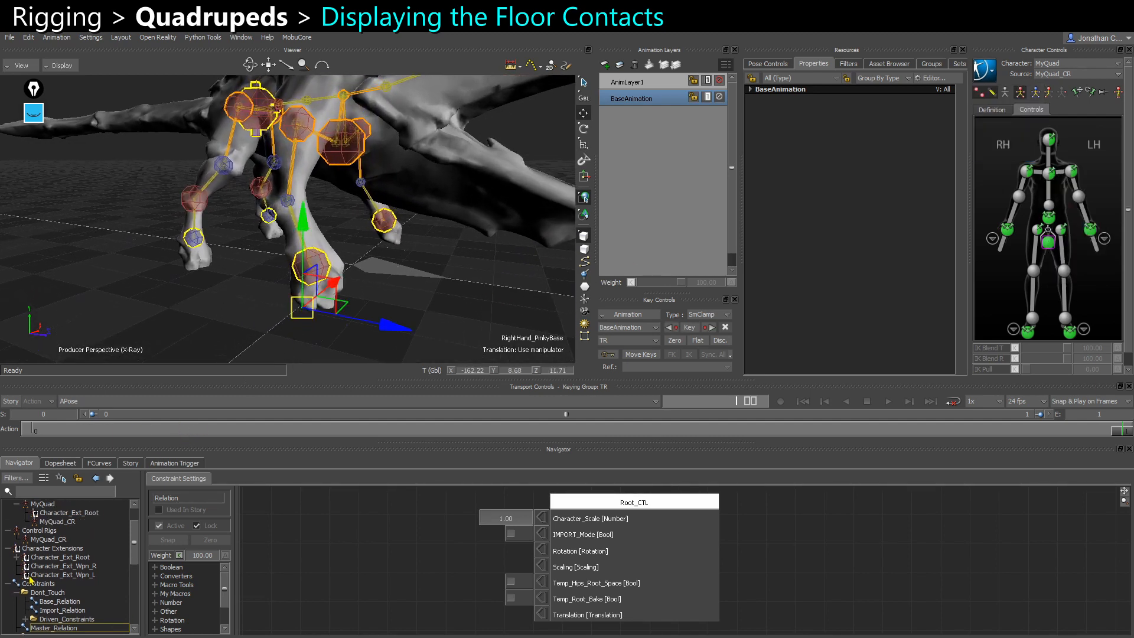
Open MyQuad's feet floor contact setup and set the Feet Contacts Size to 691.78
left_click(43, 540)
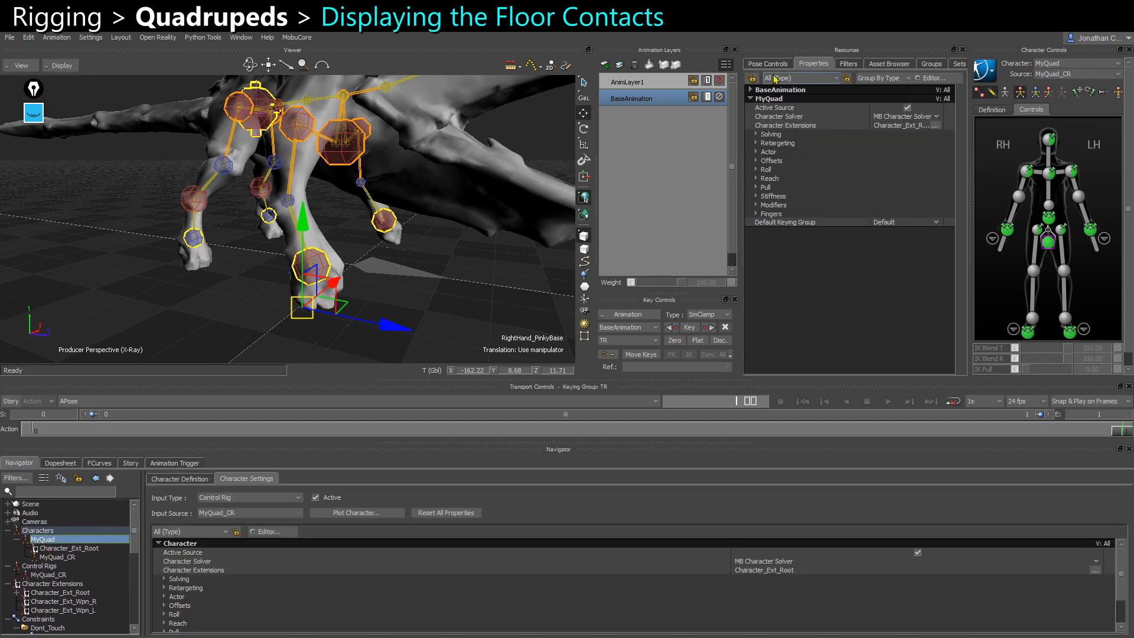
left_click(756, 205)
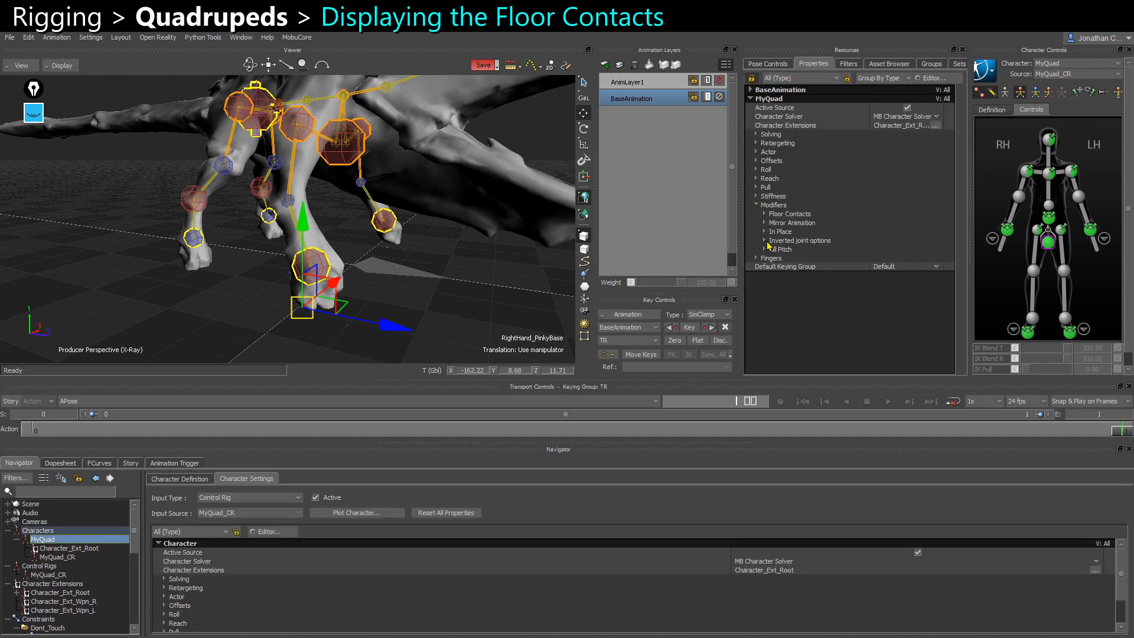
left_click(764, 214)
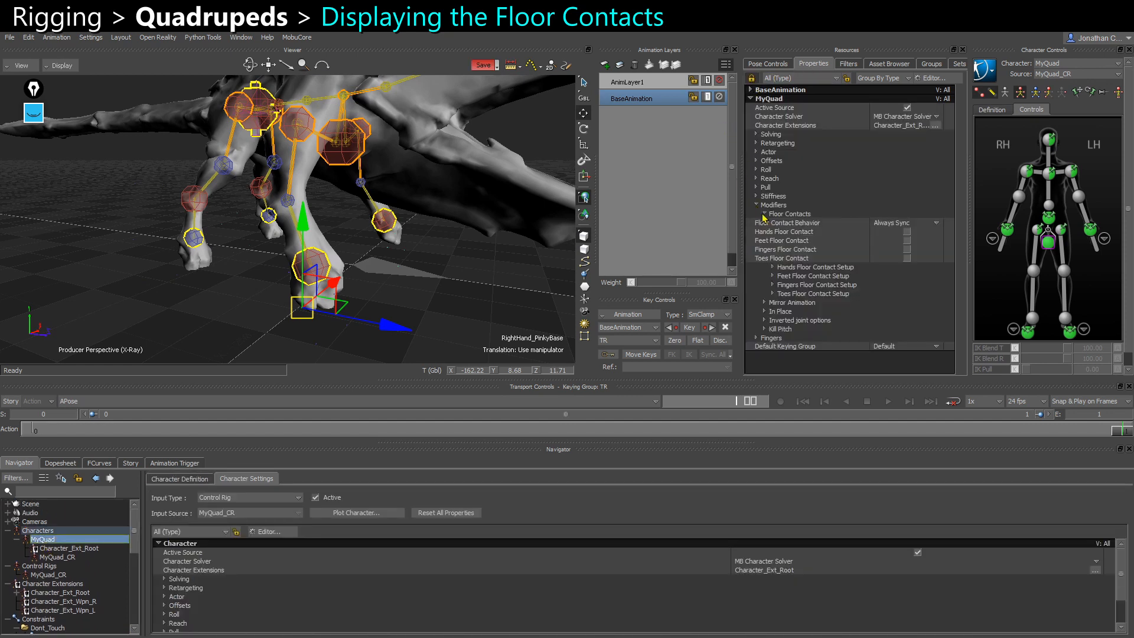
left_click(773, 276)
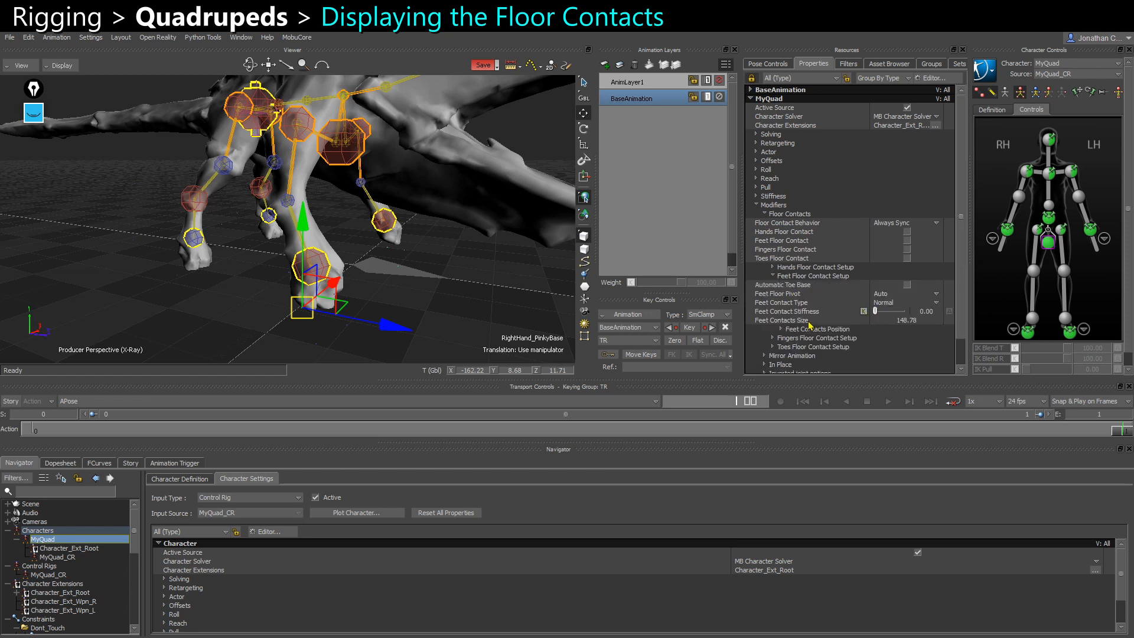
left_click(834, 321)
left_click_drag(900, 323, 989, 326)
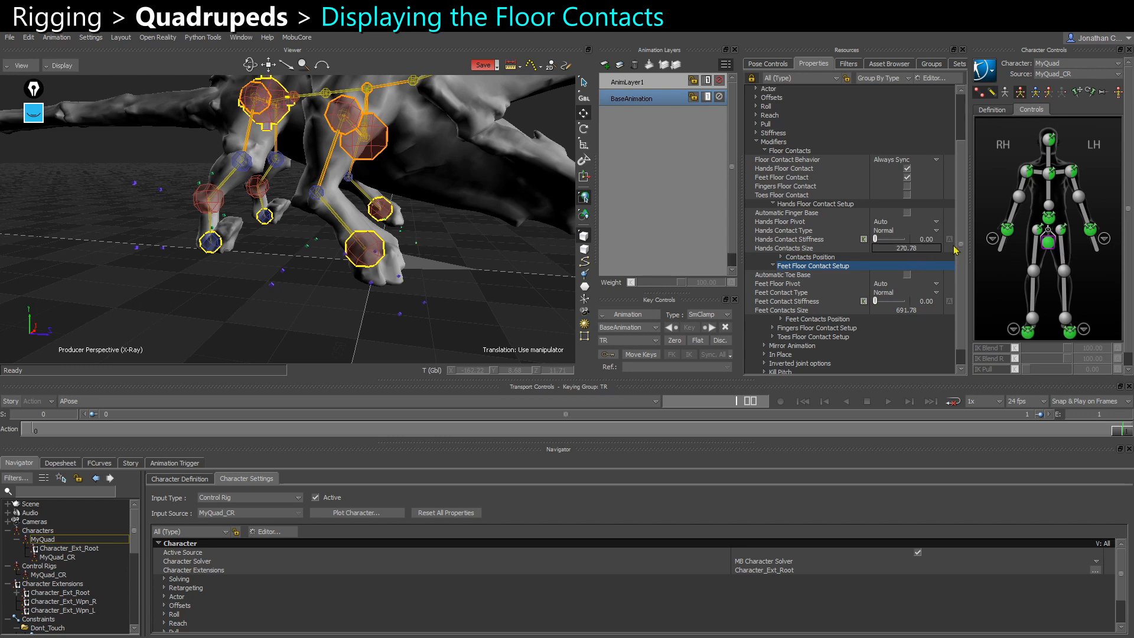
left_click_drag(463, 256, 476, 262, "ctrl+shift")
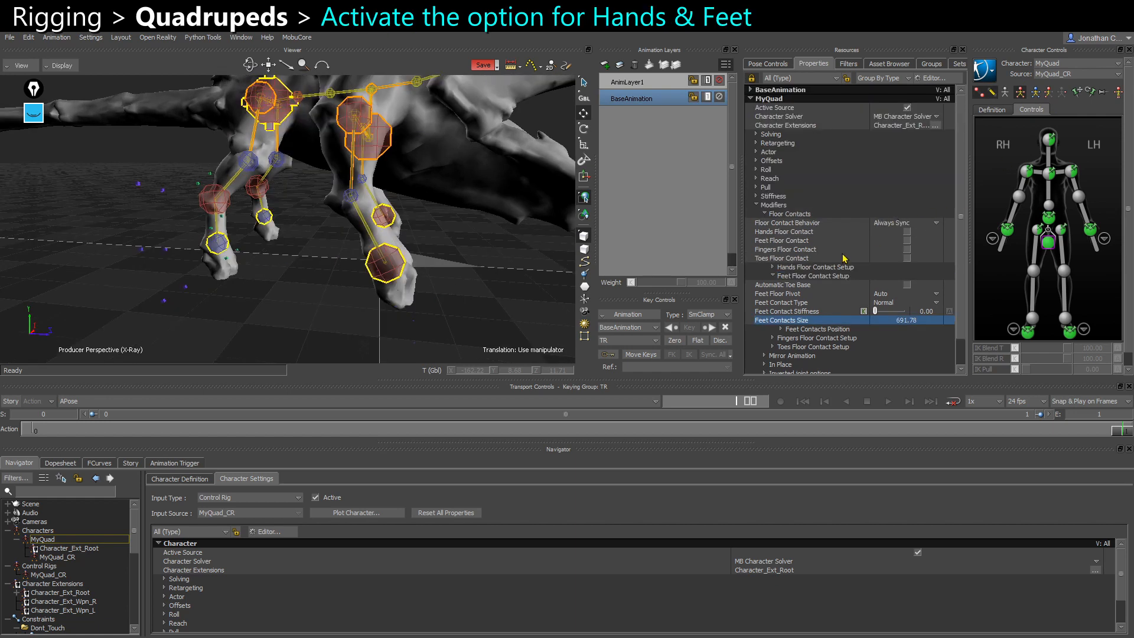
Enable Hands Floor Contact and Feet Floor Contact in MyQuad's Floor Contacts settings
left_click(782, 234)
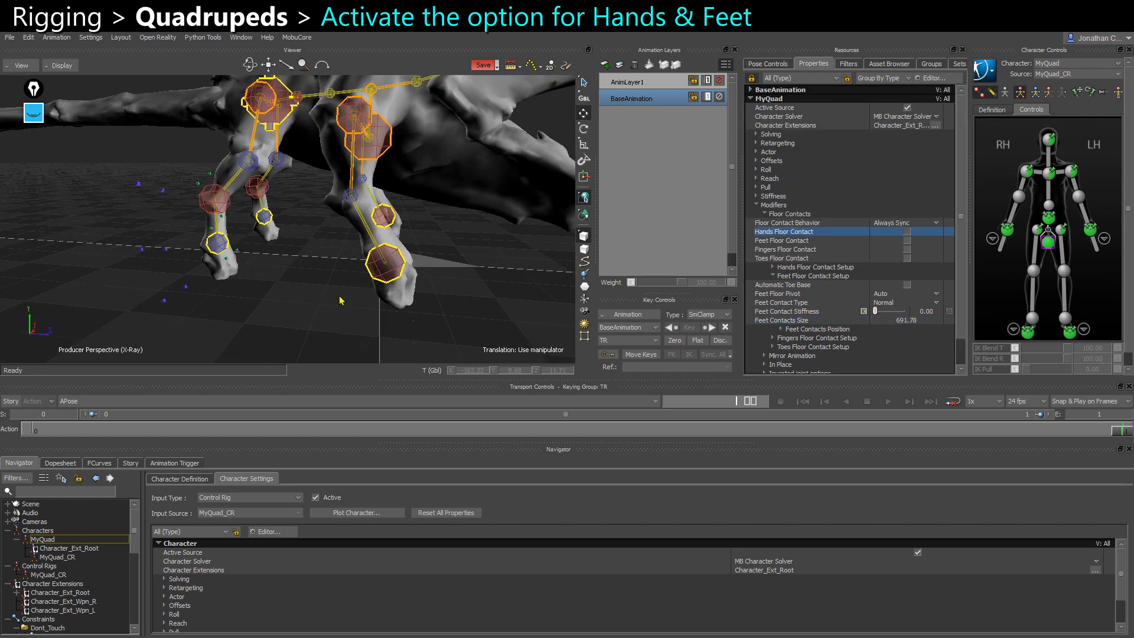
left_click_drag(340, 296, 342, 296, "ctrl+shift")
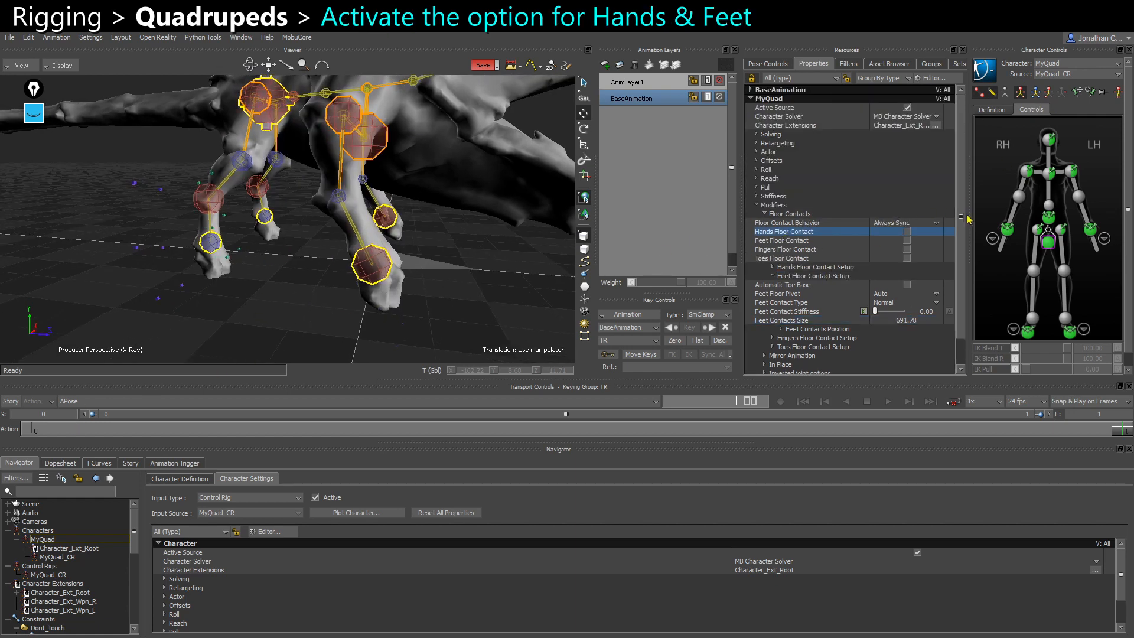
left_click(779, 287)
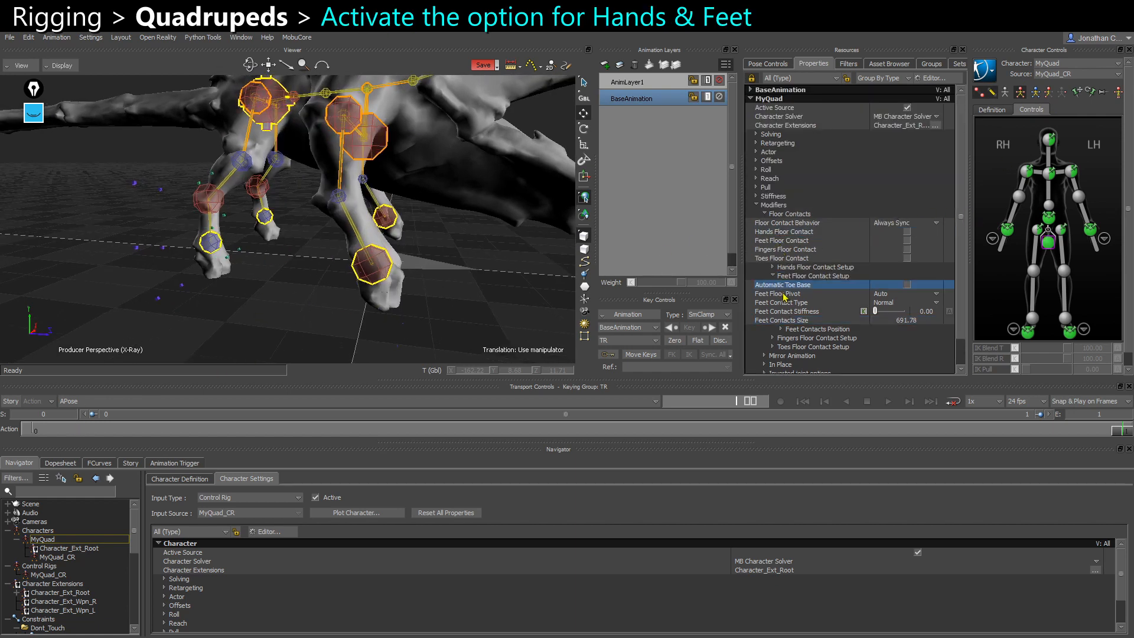
left_click(764, 234)
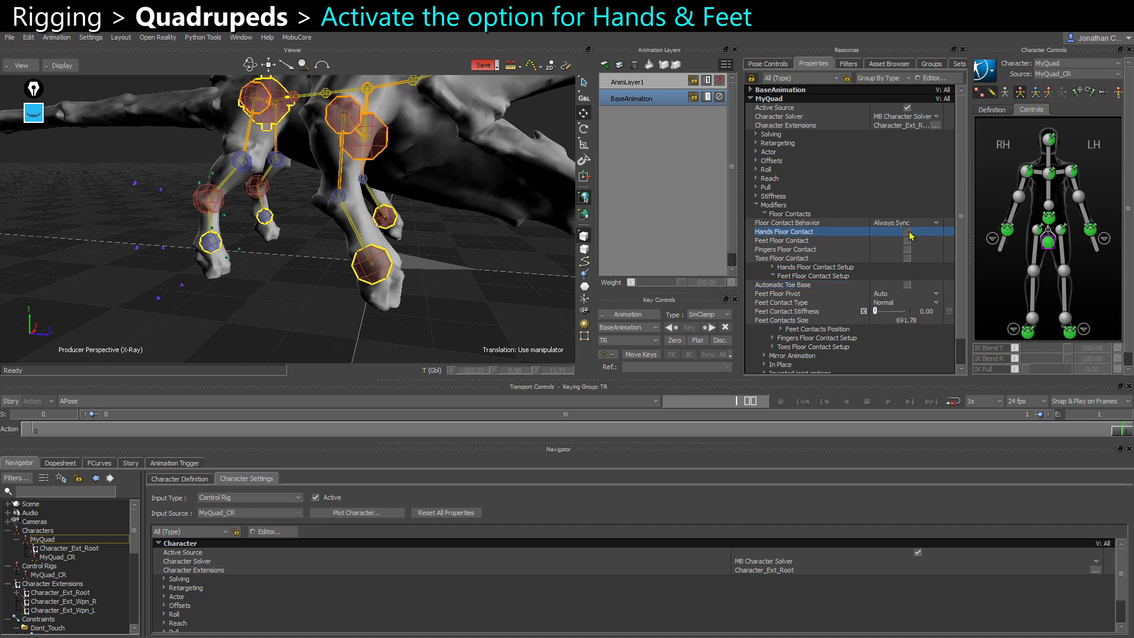
left_click(907, 232)
left_click(907, 241)
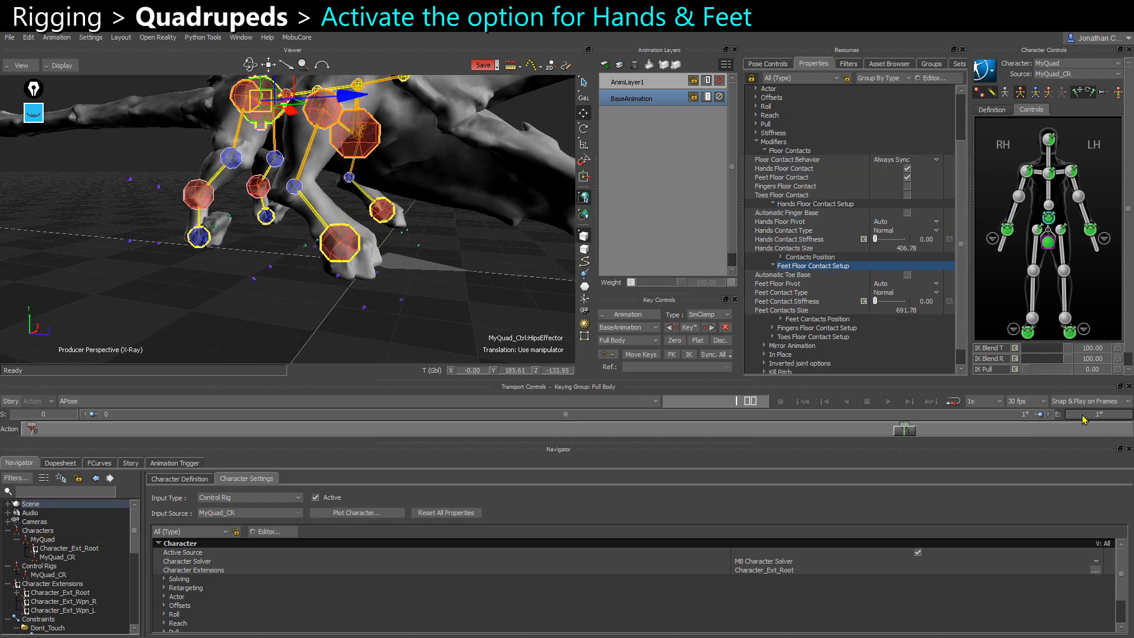
Move the hips effector down to a height of about 166 and select the right foot effector
key("Return")
left_click_drag(331, 315, 289, 348, "ctrl+shift")
mouse_move(258, 144)
left_mouse_down()
mouse_move(253, 152)
mouse_move(244, 138)
left_mouse_up()
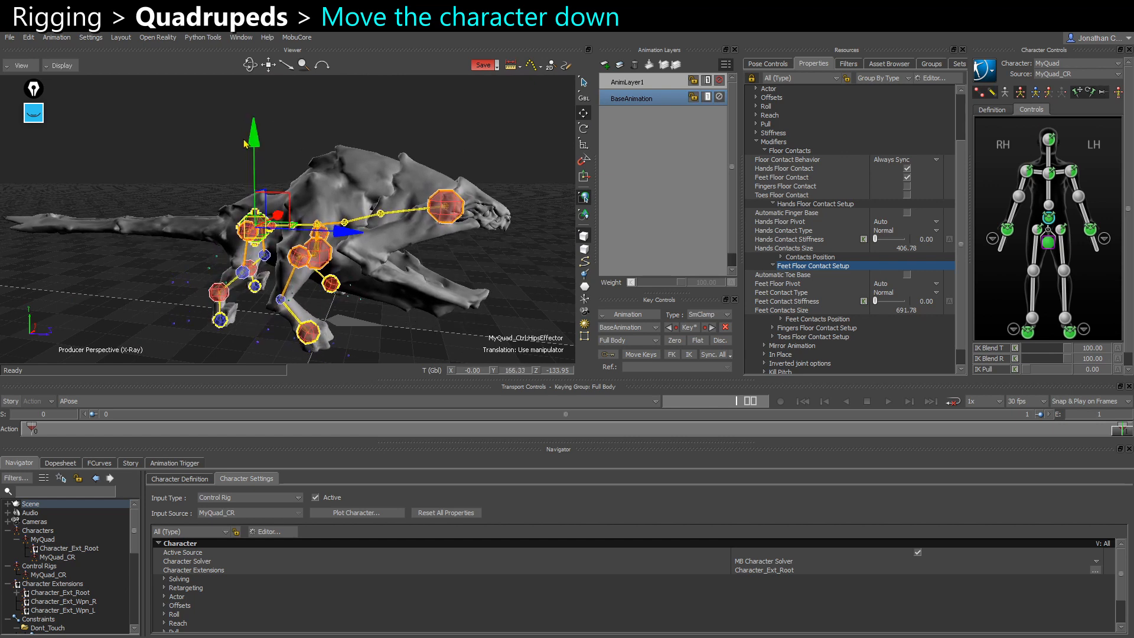
left_click_drag(354, 313, 354, 231, "shift")
left_click_drag(295, 278, 235, 261, "ctrl")
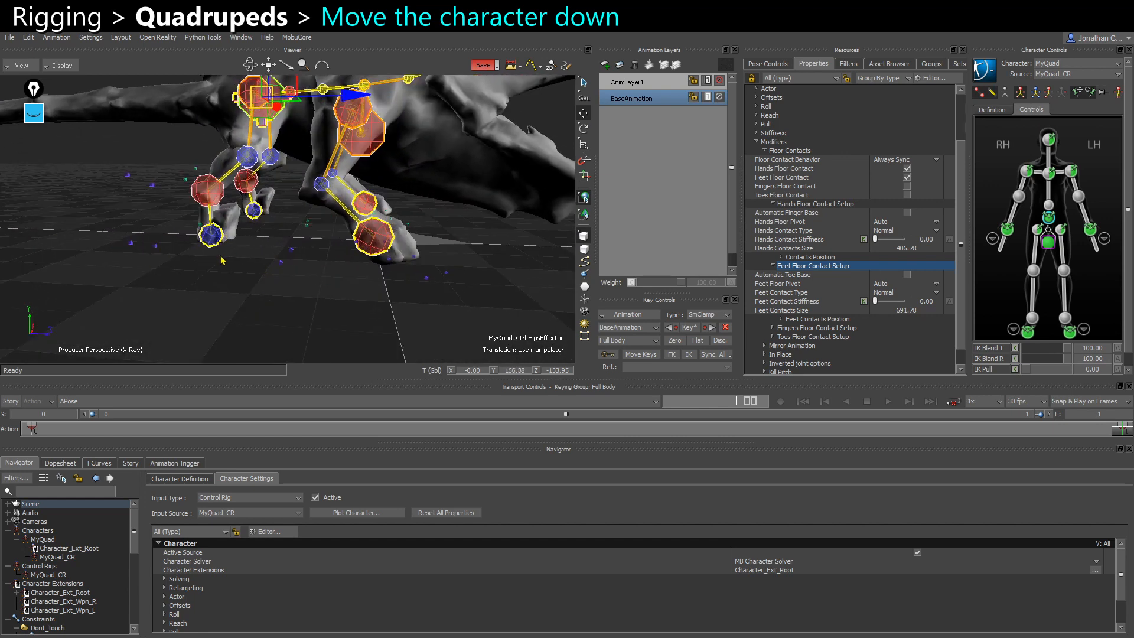
left_click(229, 239)
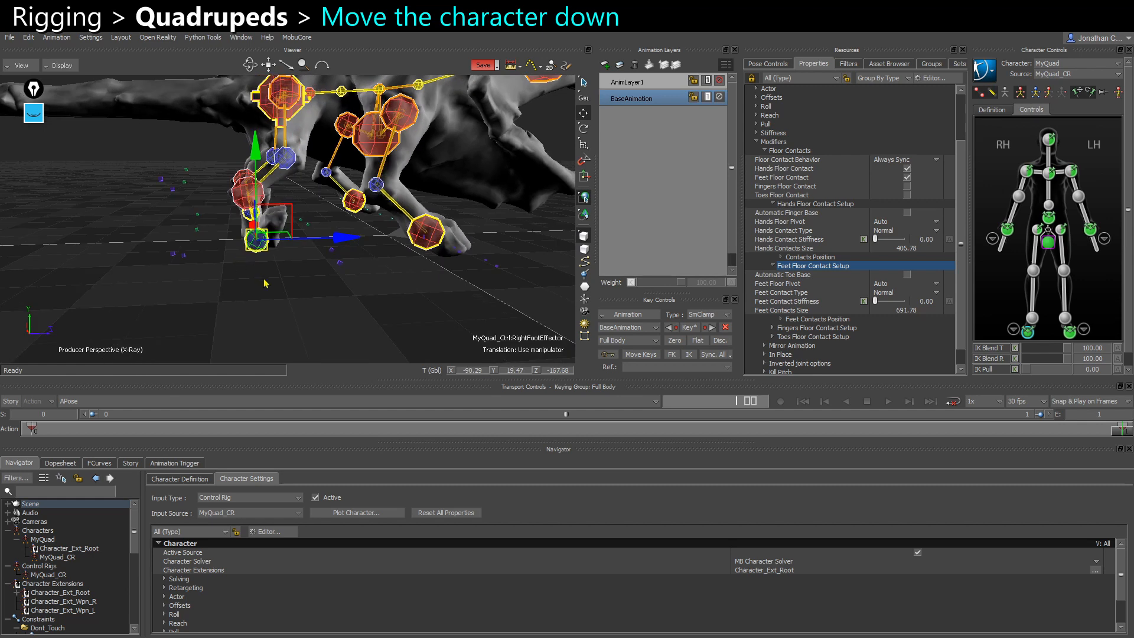
Inspect the floor contact markers around the paws, select RightFoot_ExtToeTip and check the Feet Contact Type options
left_click(306, 320)
left_click_drag(306, 319, 283, 317, "ctrl+shift")
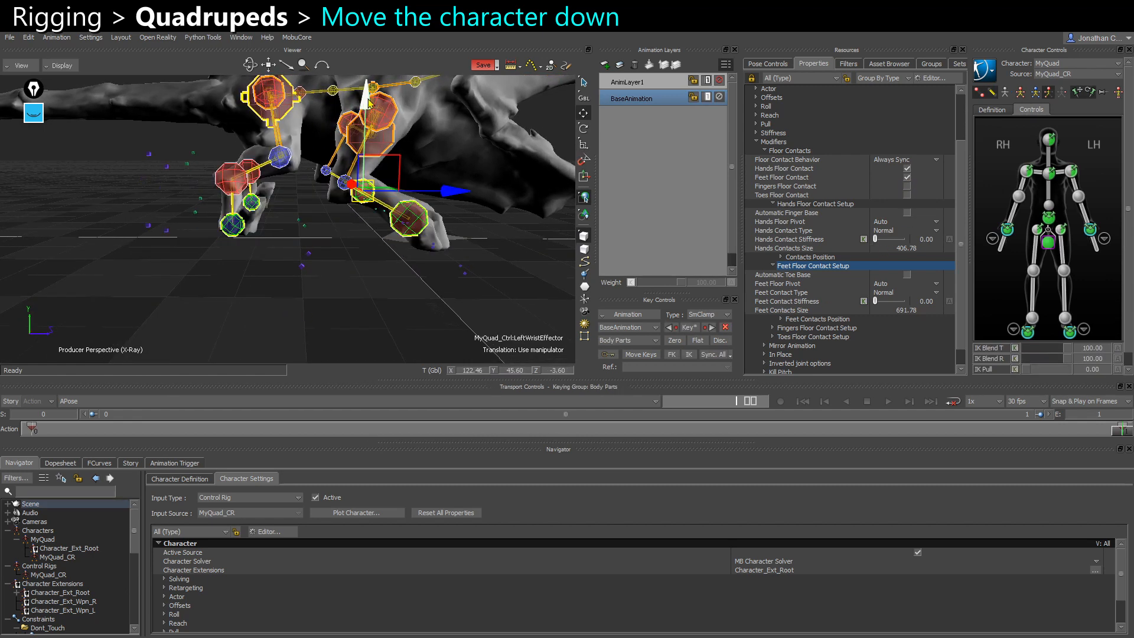
mouse_move(371, 116)
left_mouse_down()
mouse_move(373, 144)
mouse_move(372, 130)
left_mouse_up()
left_click(311, 316)
mouse_move(311, 317)
left_mouse_down("ctrl+shift")
mouse_move(359, 293)
mouse_move(271, 273)
mouse_move(309, 295)
left_mouse_up("ctrl+shift")
left_click_drag(376, 285, 377, 302, "ctrl")
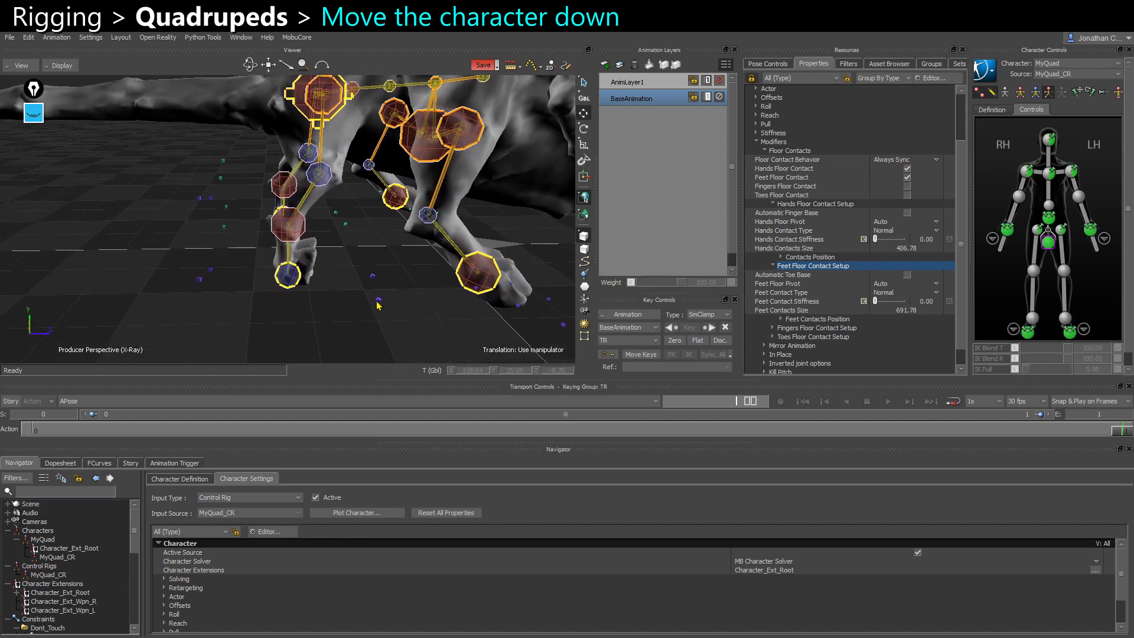
left_click(378, 301)
left_click(796, 293)
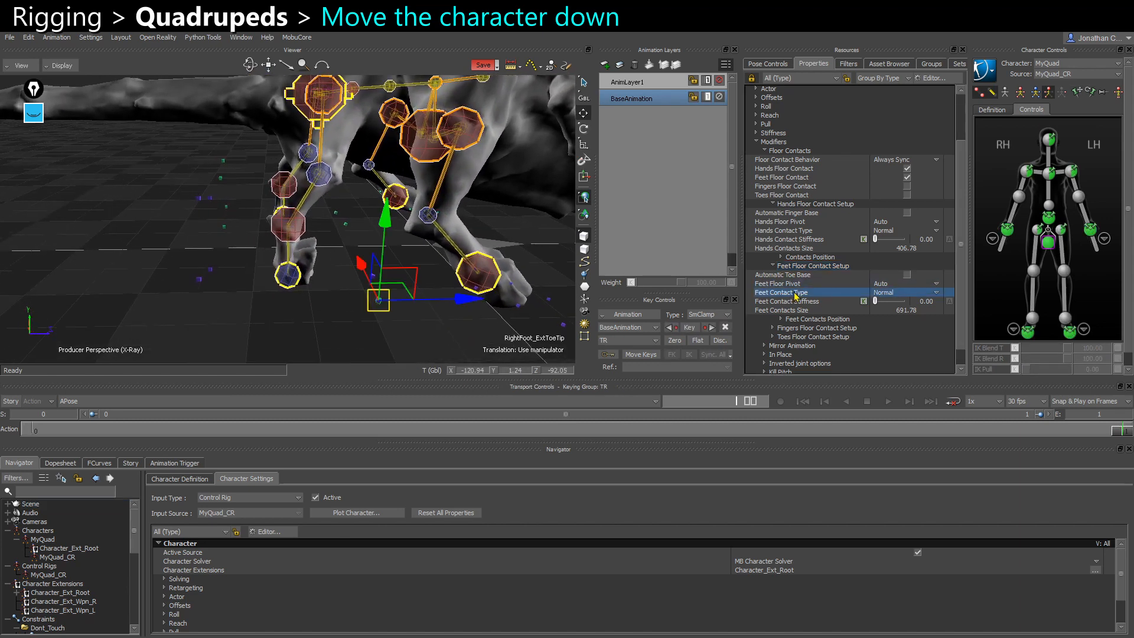
left_click(886, 293)
left_click(887, 293)
Annotate the screen with a blue sketch of a flat-footed leg and a pink floor contact line beneath it
key("ctrl+shift+3")
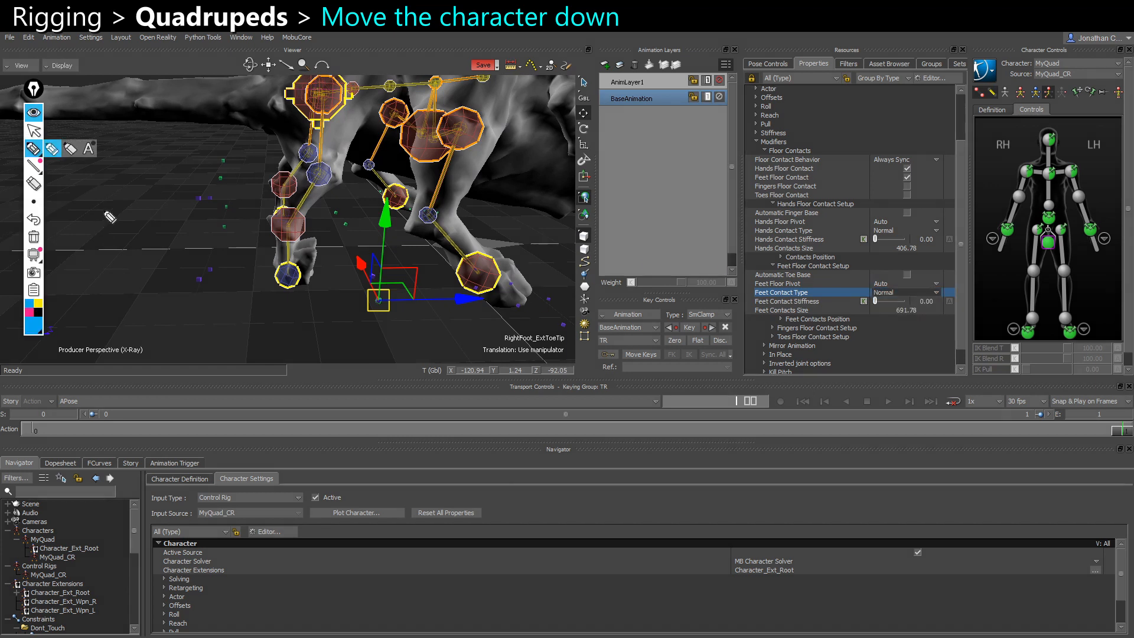
mouse_move(105, 117)
left_mouse_down()
mouse_move(106, 204)
mouse_move(122, 223)
mouse_move(211, 245)
left_mouse_up()
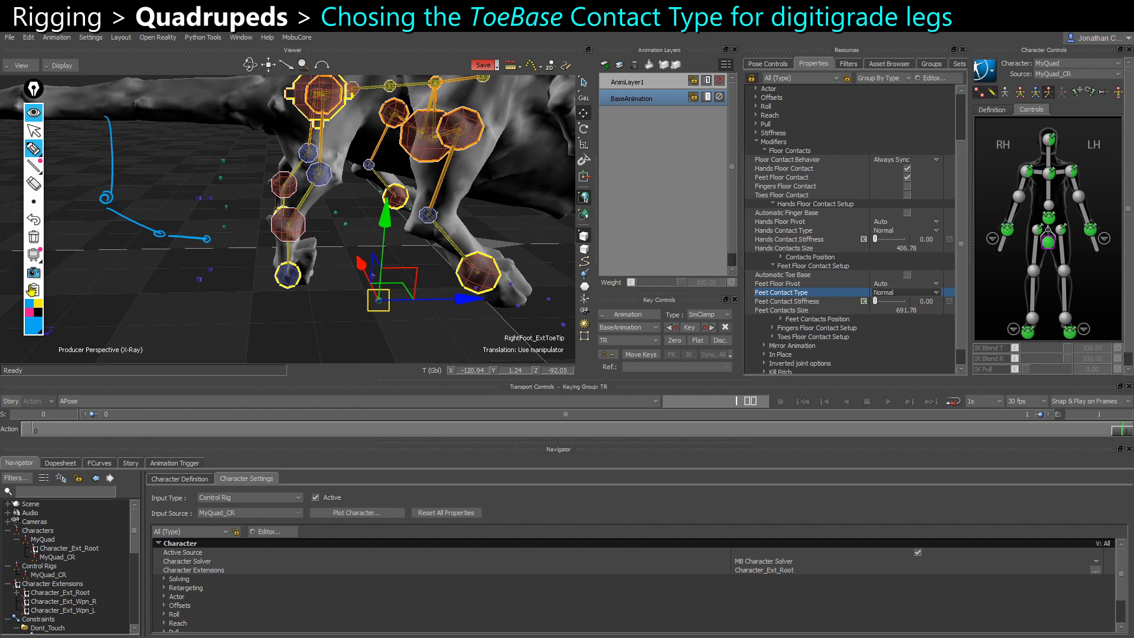
left_click(28, 313)
mouse_move(205, 254)
left_mouse_down()
mouse_move(146, 256)
mouse_move(202, 251)
left_mouse_up()
mouse_move(111, 255)
left_mouse_down()
mouse_move(142, 256)
mouse_move(89, 255)
left_mouse_up()
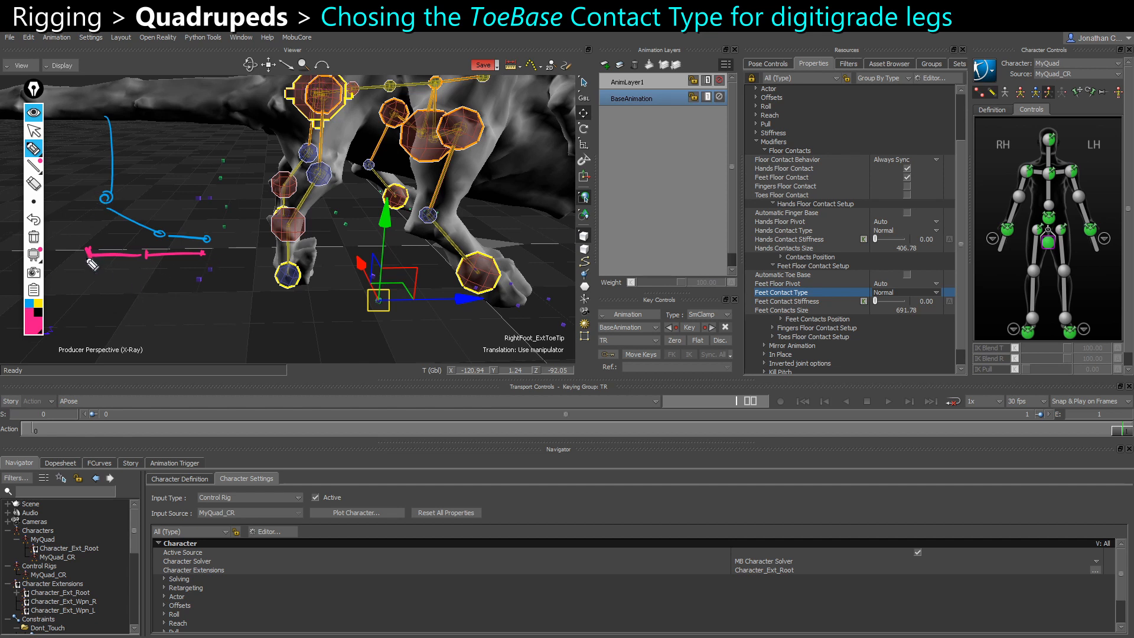
Sketch a blue digitigrade leg with a pink contact line and mark the toe base of both legs with a B
left_click(28, 304)
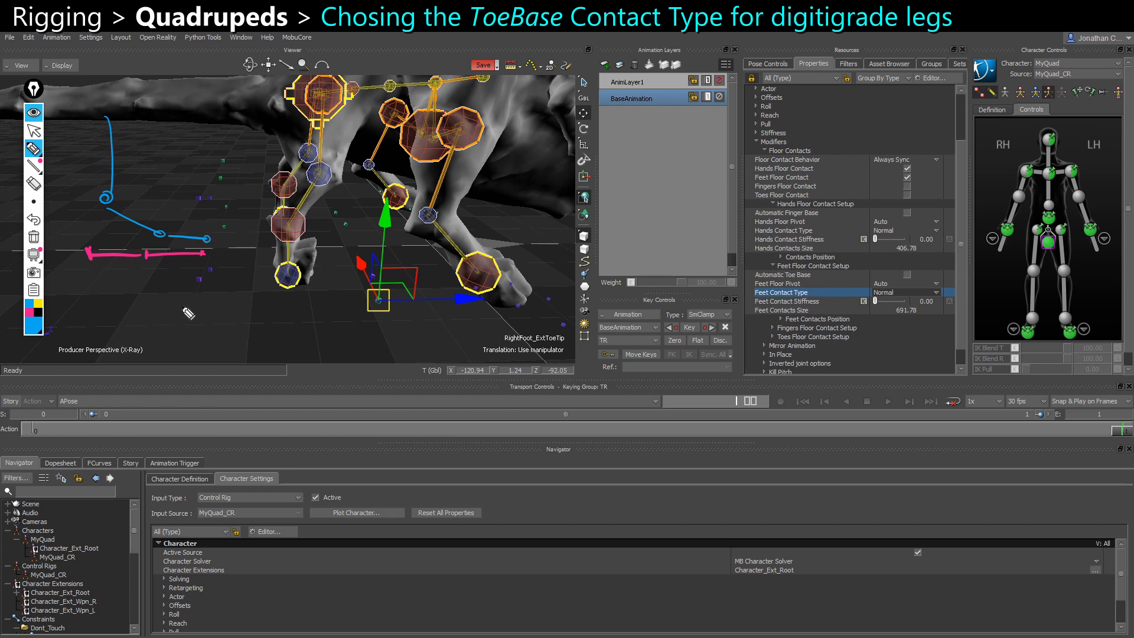
mouse_move(195, 300)
left_mouse_down()
mouse_move(153, 348)
mouse_move(176, 395)
mouse_move(218, 401)
mouse_move(221, 416)
mouse_move(170, 408)
mouse_move(219, 418)
left_mouse_up()
left_click(28, 312)
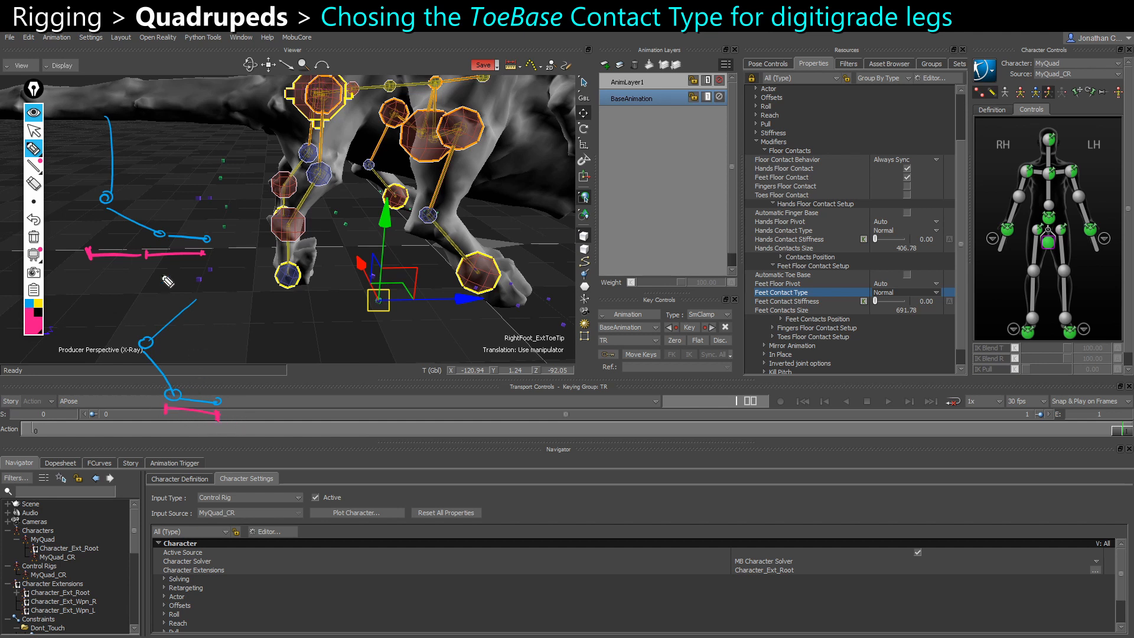
mouse_move(180, 267)
left_mouse_down()
mouse_move(143, 255)
mouse_move(202, 260)
left_mouse_up()
left_click_drag(159, 213, 158, 223)
left_click_drag(175, 370, 176, 384)
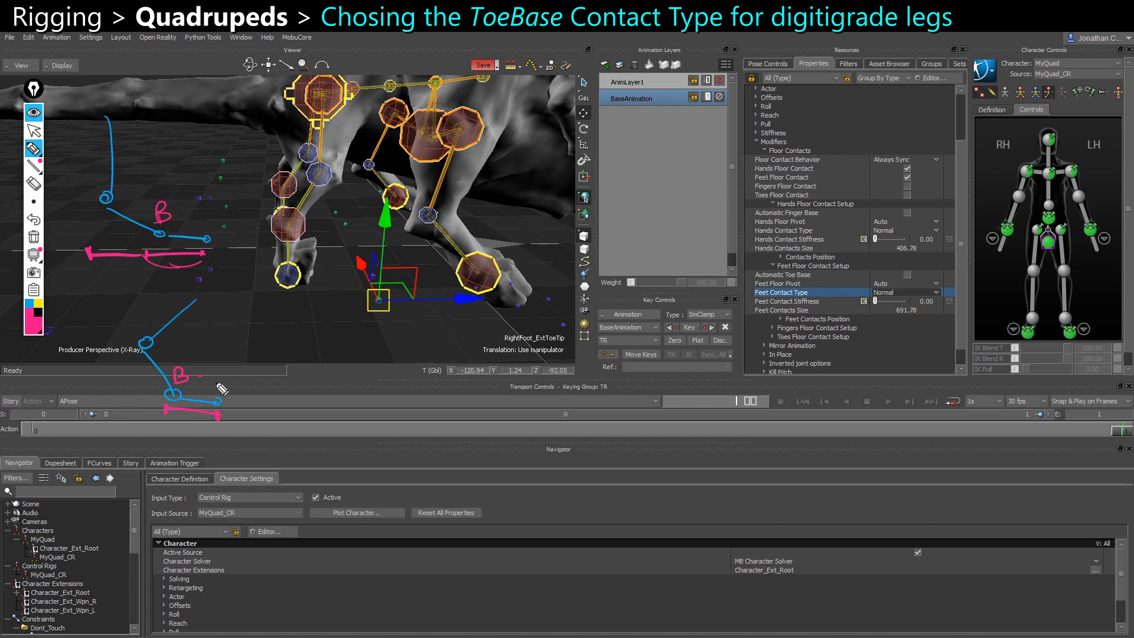
Leave drawing mode and set the Feet Contact Type to ToeBase
left_click(33, 131)
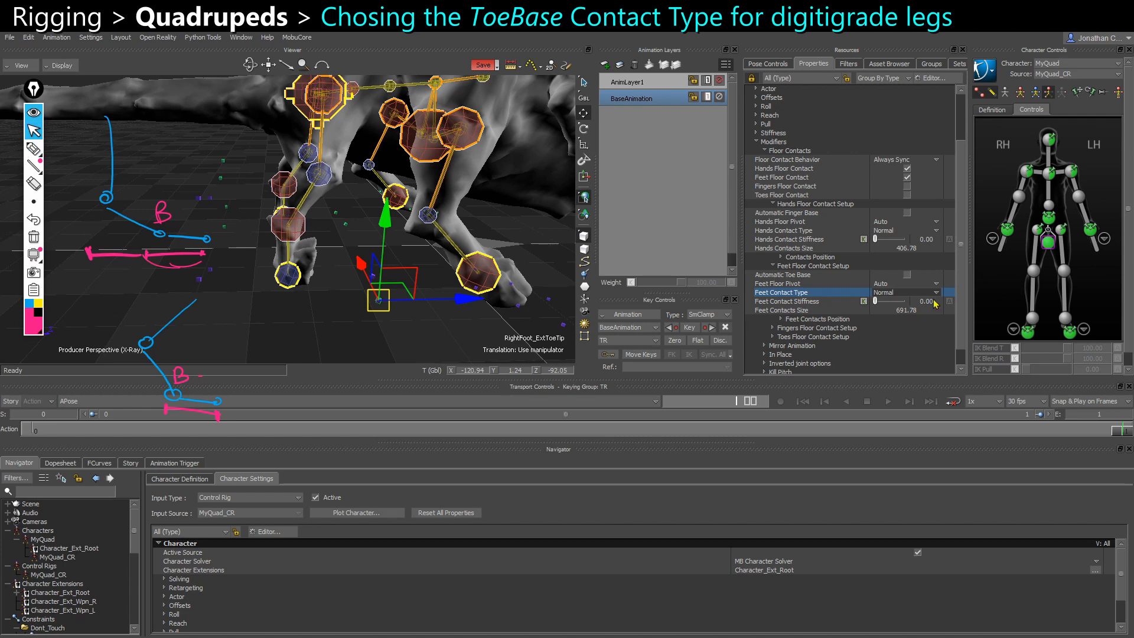
left_click(887, 293)
left_click(891, 321)
Switch the manipulator to local space and move the RightFoot_ExtToeBase marker closer to the right hind paw
left_click_drag(431, 309, 408, 291, "ctrl+shift")
key("F6")
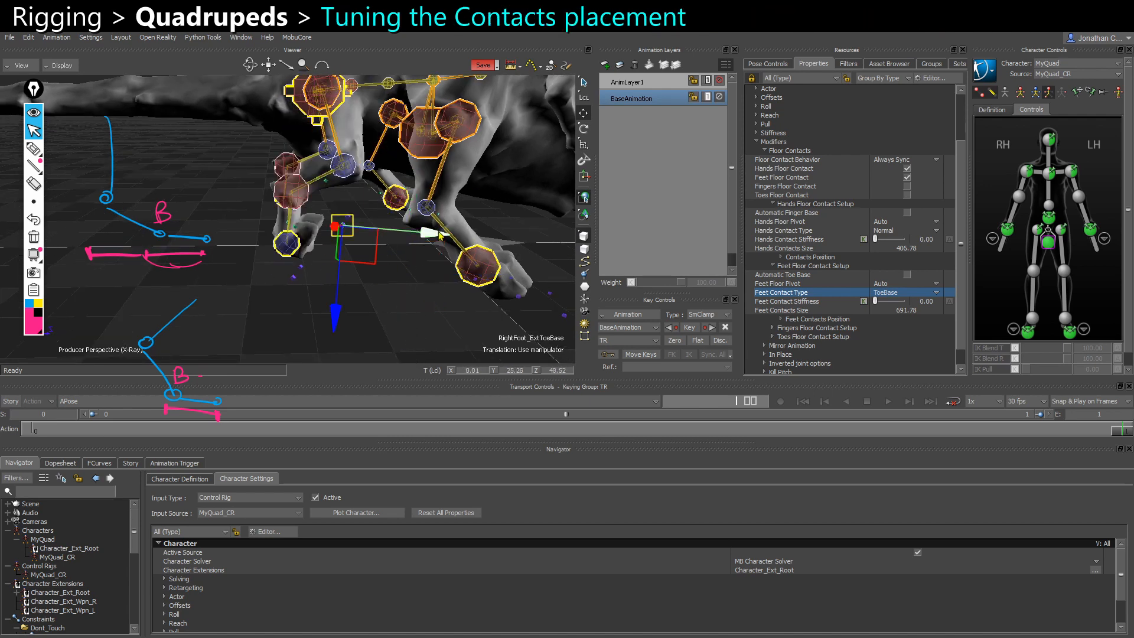
left_click_drag(440, 236, 404, 240)
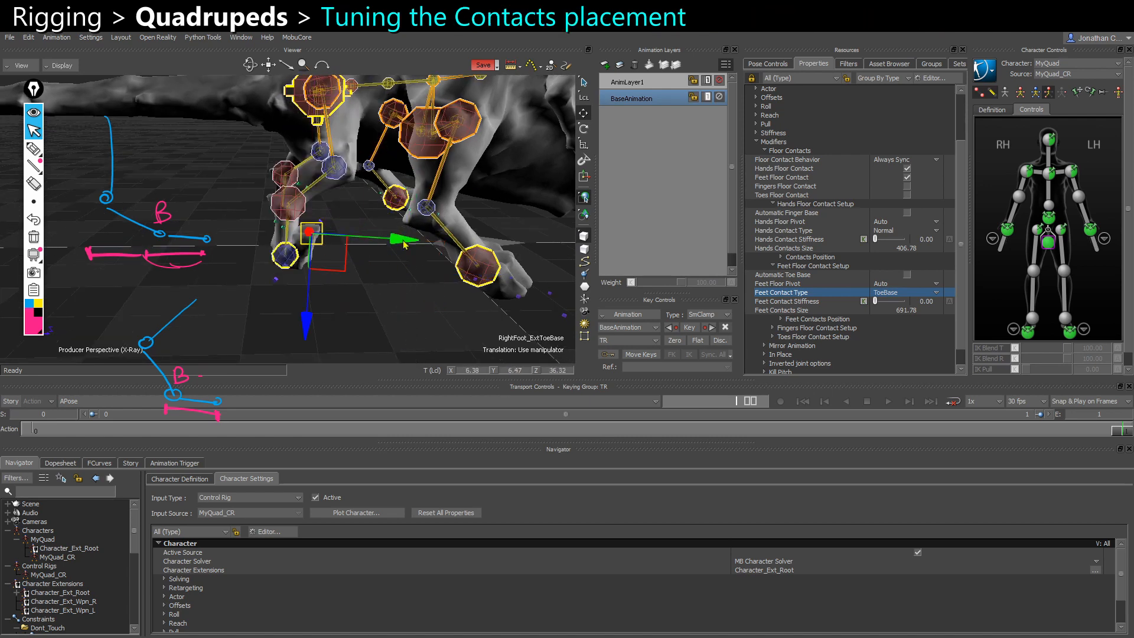
mouse_move(382, 282)
left_mouse_down("ctrl+shift")
mouse_move(389, 325)
mouse_move(436, 309)
mouse_move(457, 276)
mouse_move(443, 243)
mouse_move(426, 278)
mouse_move(448, 278)
mouse_move(359, 303)
mouse_move(364, 278)
mouse_move(392, 306)
left_mouse_up("ctrl+shift")
left_click(448, 280)
left_click(368, 294)
Go to the first frame, tuck the annotation toolbar away and reposition the RightFoot_ExtHeel marker at the paw's heel
left_click(29, 429)
left_click(37, 112)
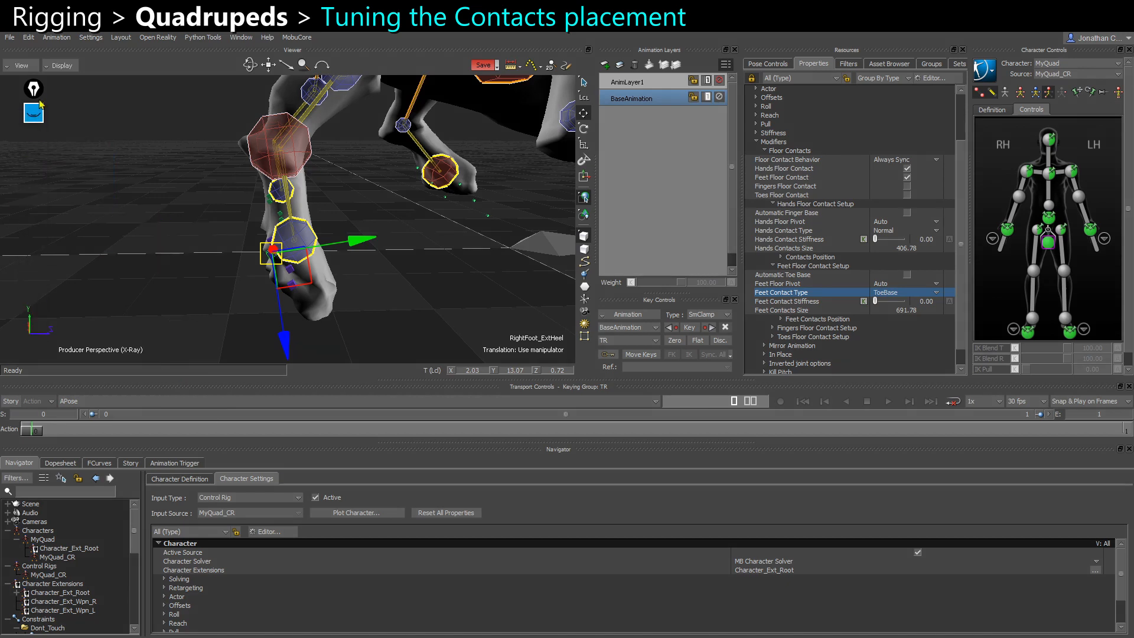
left_click_drag(37, 95, 26, 75)
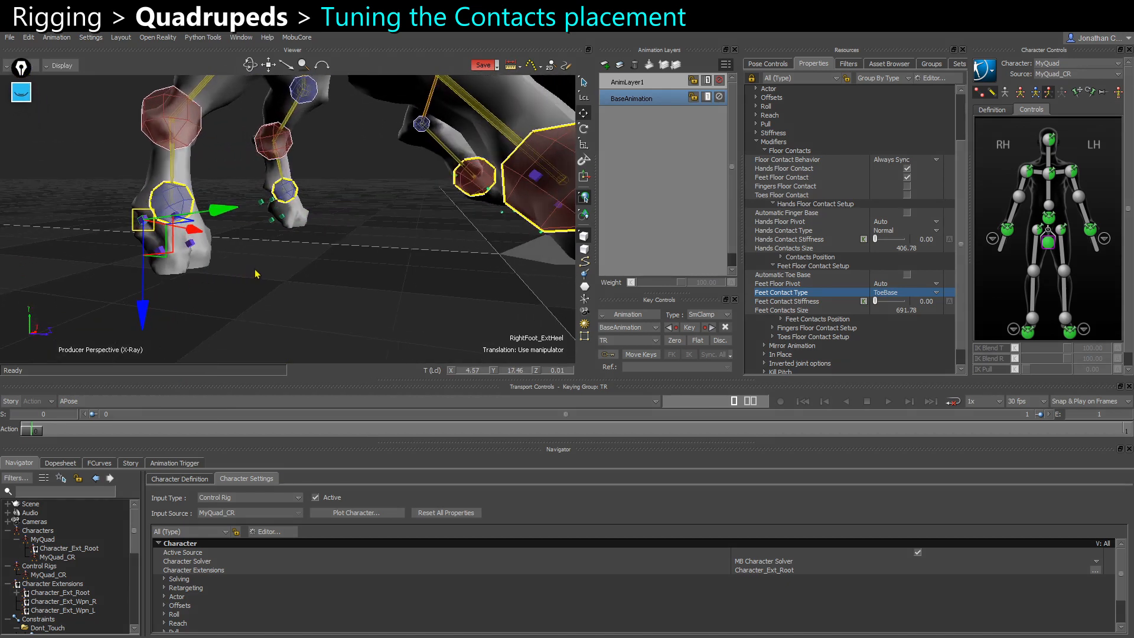
key("f")
left_click_drag(271, 280, 236, 127, "ctrl")
mouse_move(337, 198)
left_mouse_down("ctrl+shift")
mouse_move(299, 203)
mouse_move(356, 211)
mouse_move(424, 198)
left_mouse_up("ctrl+shift")
Move the RightFoot_ExtToeBase marker toward the toe tips and fine-tune the remaining right hind paw contact markers
left_click(362, 260)
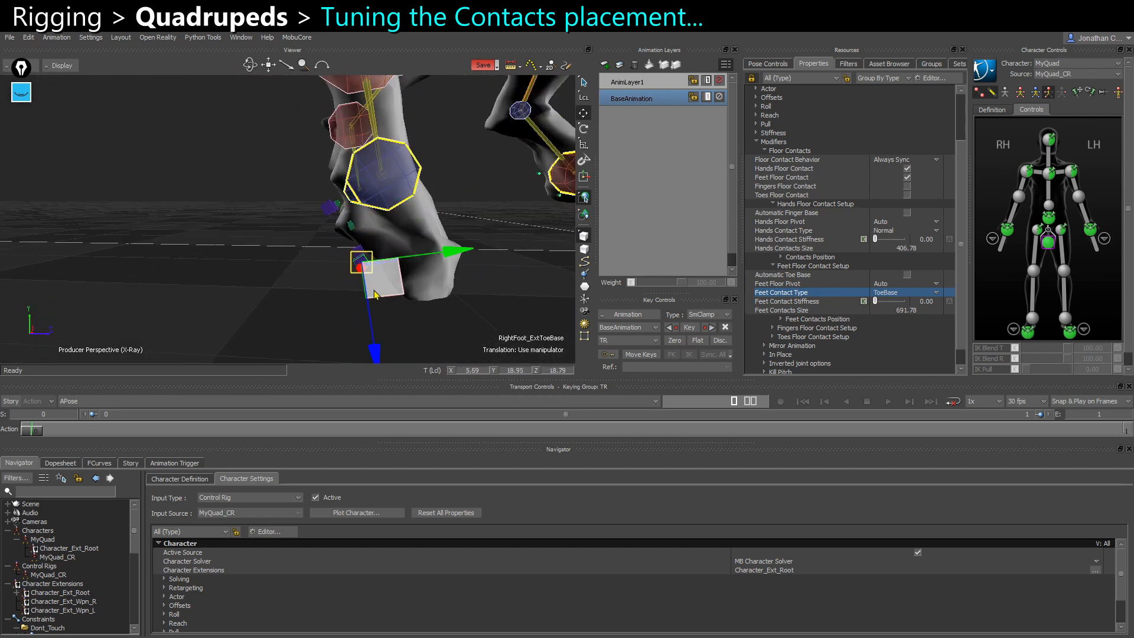
left_click_drag(395, 293, 448, 330)
mouse_move(414, 260)
left_mouse_down("ctrl+shift")
mouse_move(331, 254)
mouse_move(408, 248)
left_mouse_up("ctrl+shift")
left_click(337, 201)
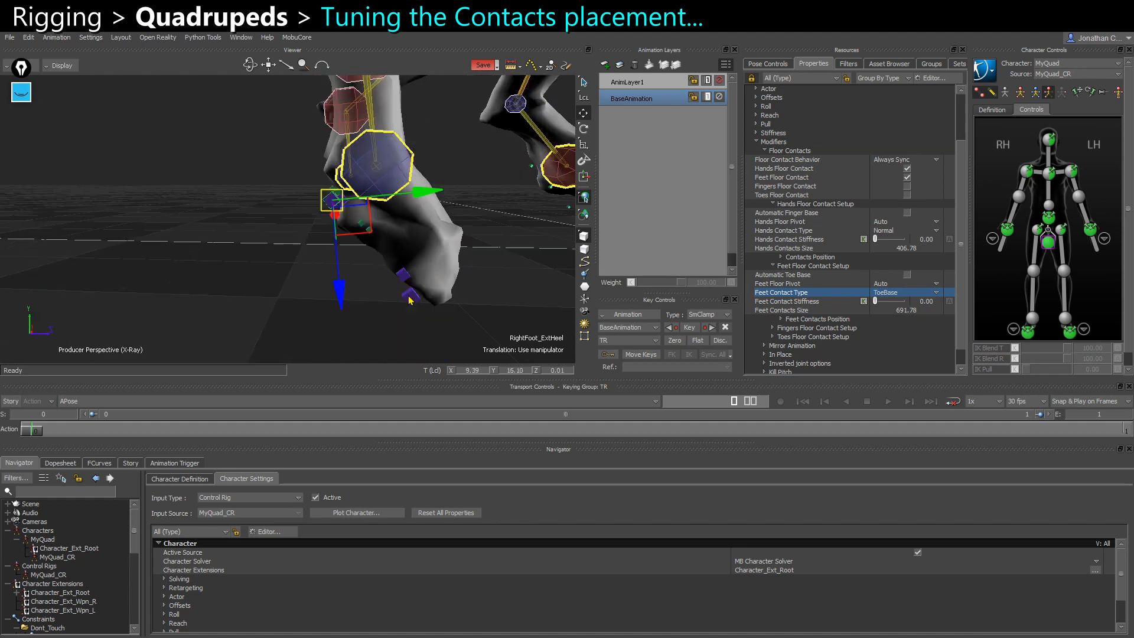
left_click(408, 296)
mouse_move(432, 315)
left_mouse_down()
mouse_move(486, 253)
mouse_move(384, 242)
left_mouse_up()
left_click(486, 253)
Test the right hind paw's contacts on the last frame with the foot effector and by rotating the right ankle effector
left_click(348, 239)
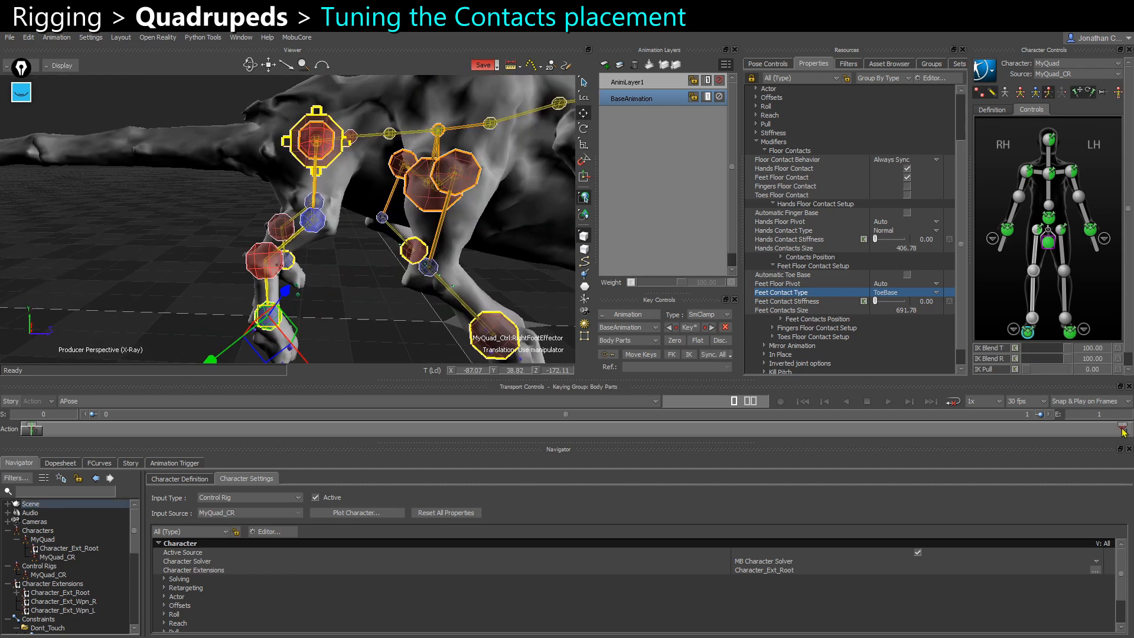
left_click(1124, 432)
left_click_drag(348, 337, 380, 260, "shift")
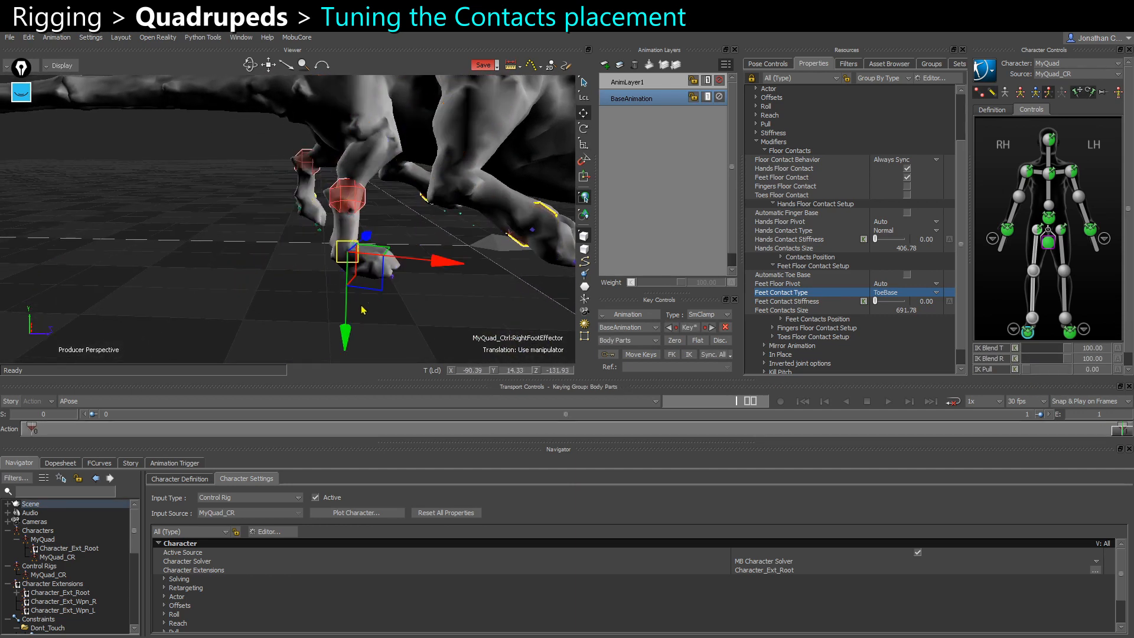
left_click_drag(381, 284, 460, 305, "ctrl+shift")
left_click(1033, 319)
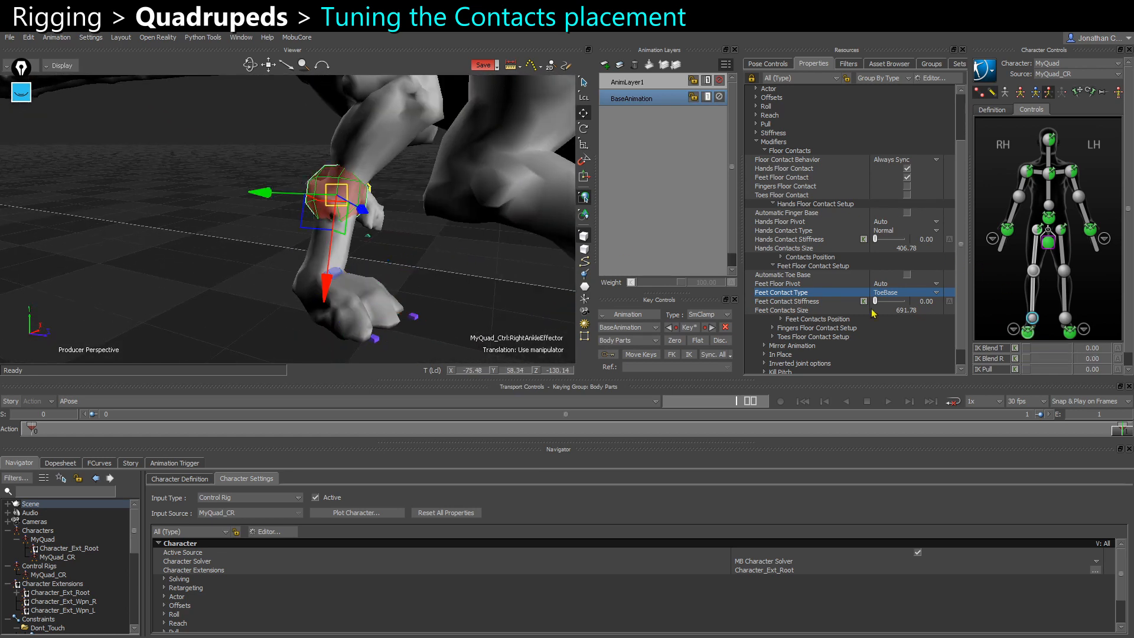
key("r")
left_click_drag(457, 260, 357, 260, "ctrl+shift")
left_click(352, 332)
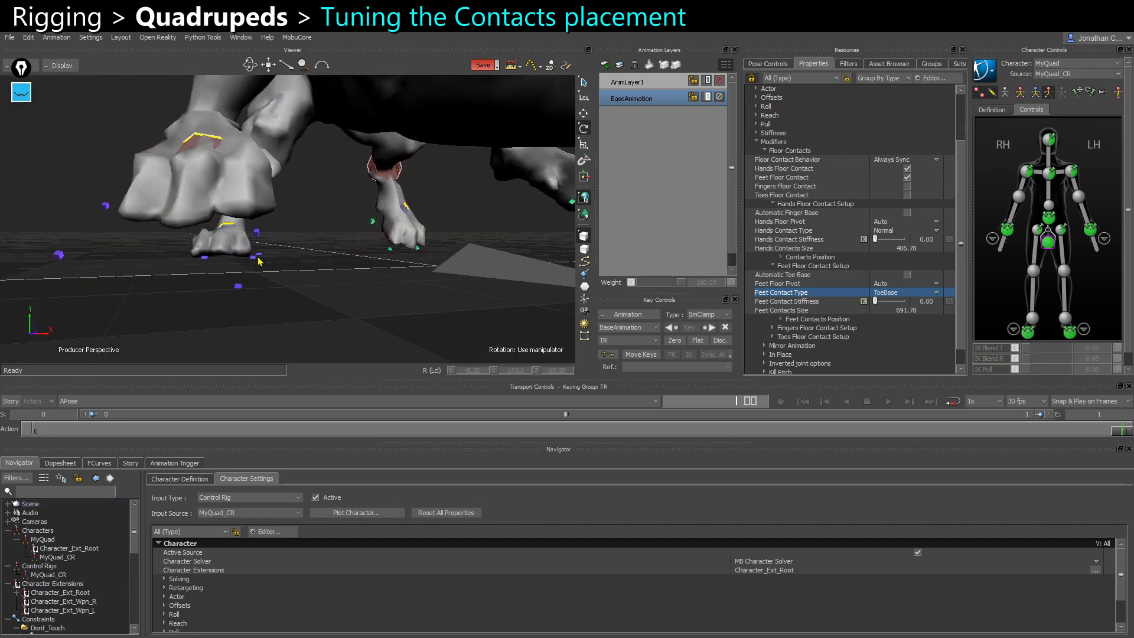
Select a contact marker by the right hind paw, switch to translation and adjust its placement
left_click(255, 258)
key("t")
mouse_move(258, 261)
left_mouse_down("ctrl+shift")
mouse_move(282, 316)
mouse_move(269, 327)
mouse_move(397, 305)
left_mouse_up("ctrl+shift")
left_click_drag(492, 289, 485, 293)
mouse_move(329, 286)
left_mouse_down("ctrl")
mouse_move(379, 242)
mouse_move(360, 248)
mouse_move(367, 255)
left_mouse_up("ctrl")
Try rotating the paw to test its floor contacts, and undo the changes
left_click(378, 241)
key("ctrl+z")
key("r")
left_click_drag(469, 261, 322, 269, "ctrl+shift")
key("ctrl+z")
left_click(436, 254)
Select the right wrist effector and bring the front paw down flat onto the floor
left_click(788, 275)
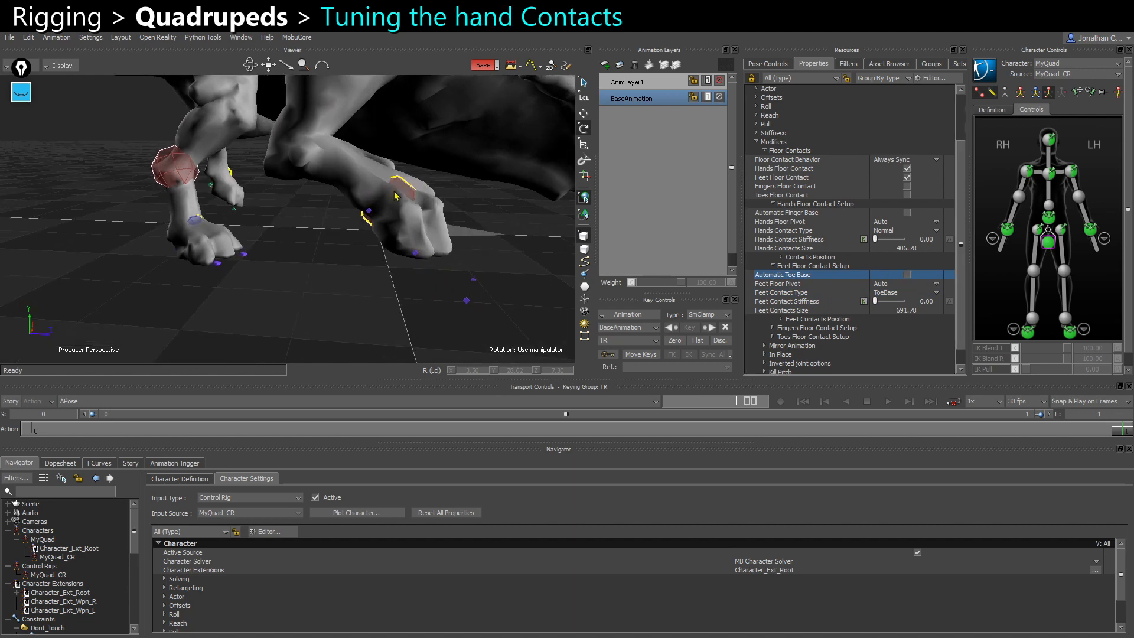
left_click(397, 195)
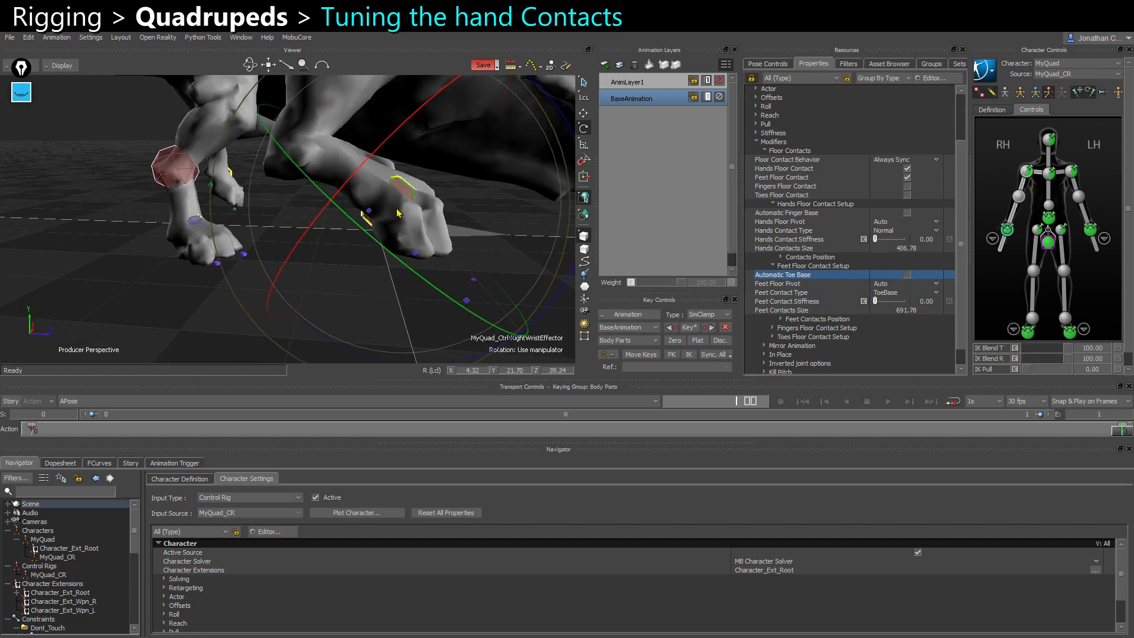
key("t")
left_click_drag(398, 212, 372, 288)
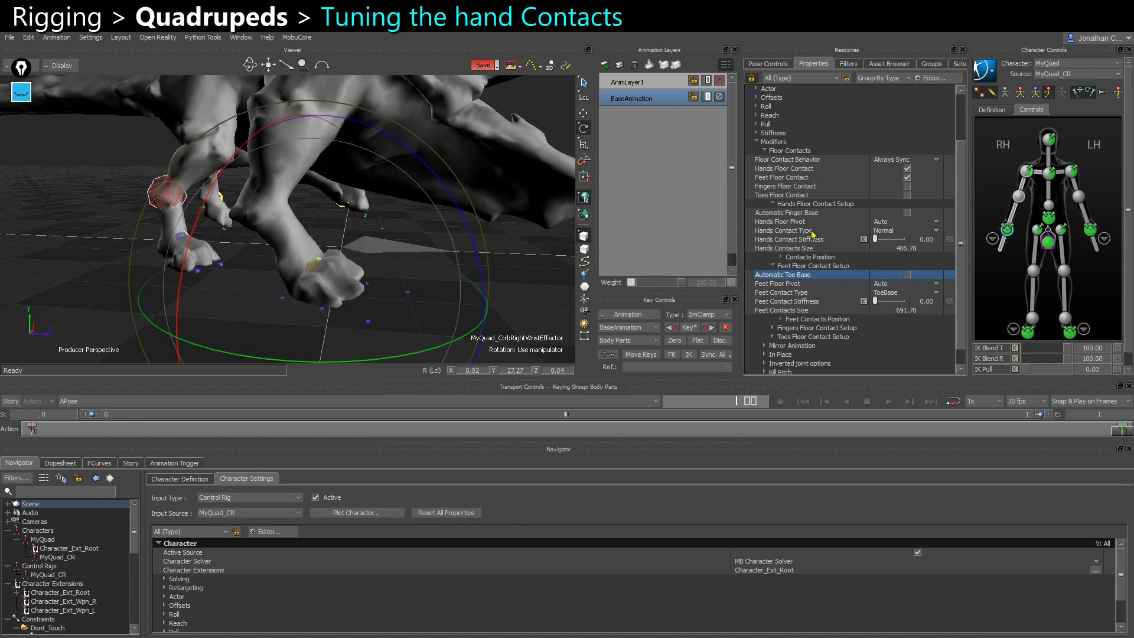
Set the Hands Contact Type to Wrist in the Hands Floor Contact Setup
left_click(807, 223)
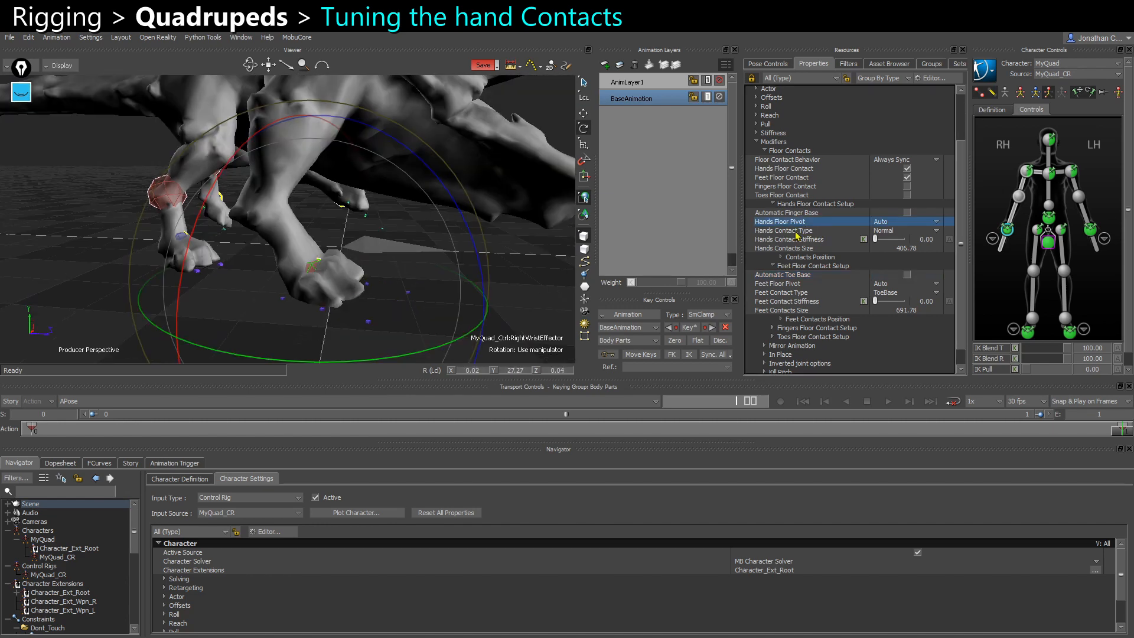
left_click(796, 231)
left_click(886, 231)
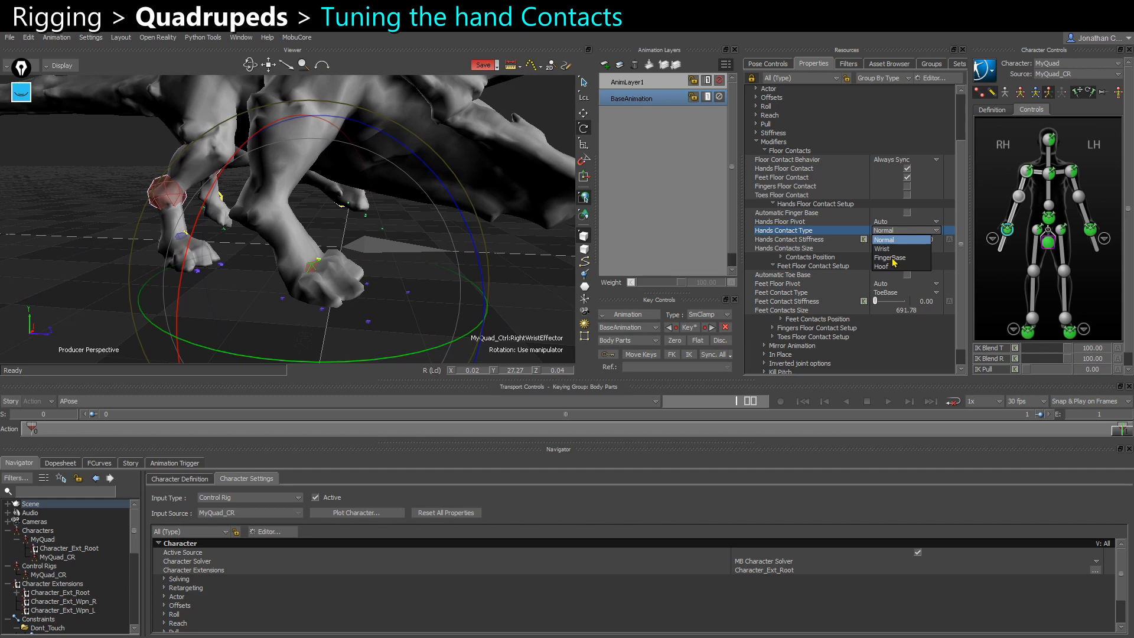
left_click(882, 249)
Move the RightHand_PinkyBase marker in toward the right front paw
left_click_drag(334, 183, 405, 309)
left_click(529, 322)
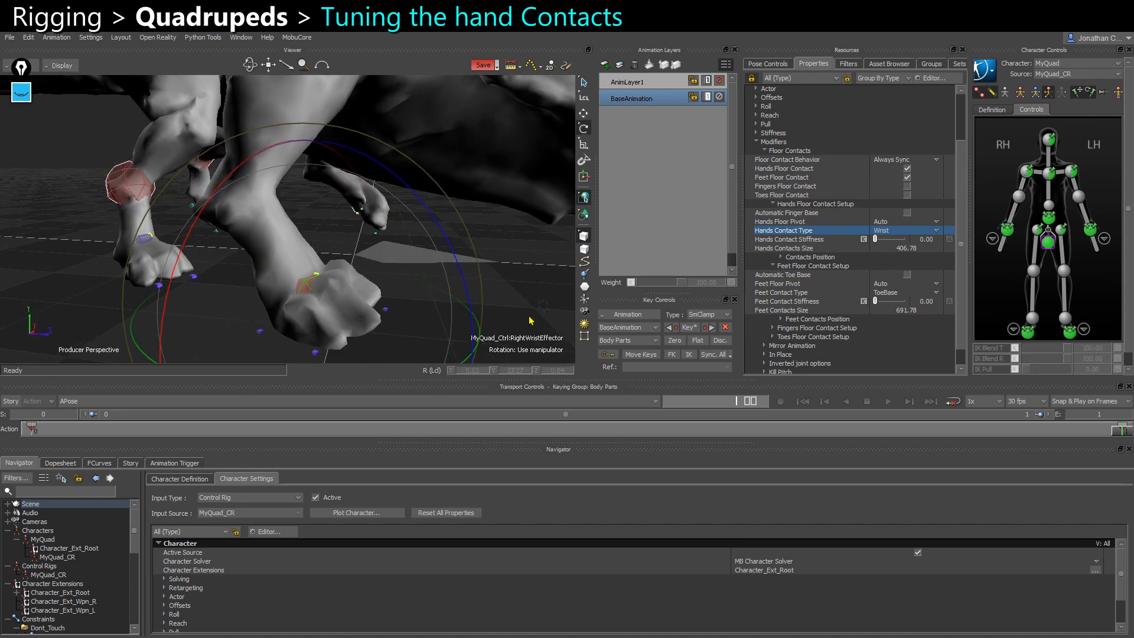
left_click_drag(320, 364, 272, 330)
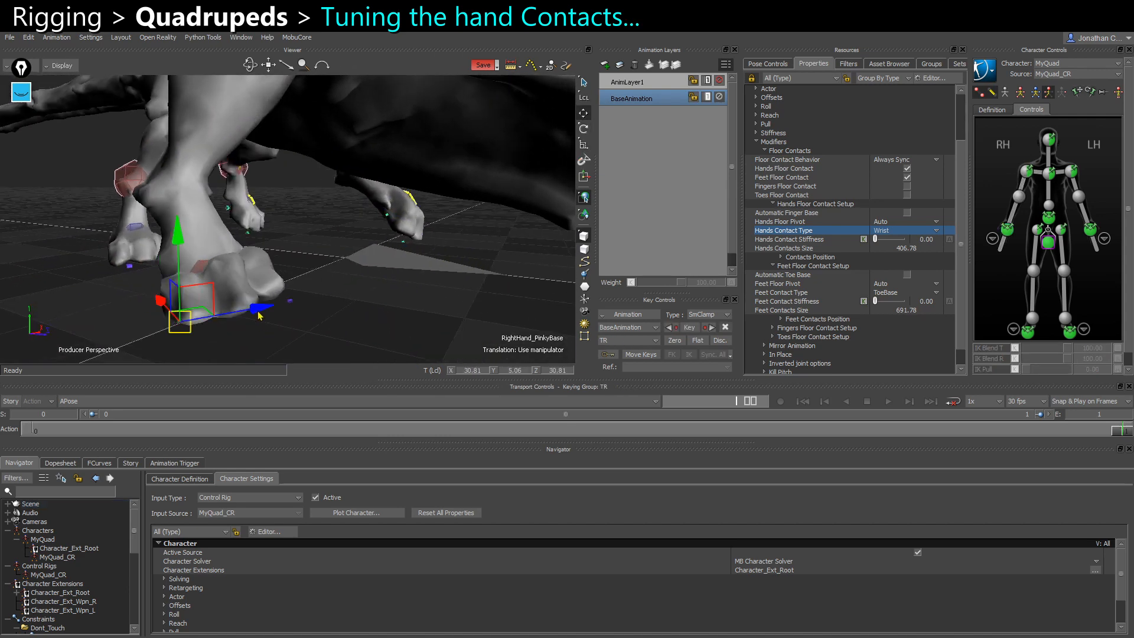
mouse_move(342, 294)
left_mouse_down()
mouse_move(392, 303)
mouse_move(395, 289)
mouse_move(348, 274)
left_mouse_up()
left_click(371, 267)
On the first frame, refine the RightHand_PinkyBase marker and move RightHand_ThumbBase against the inner side of the paw
left_click(31, 434)
left_click_drag(431, 203, 443, 197)
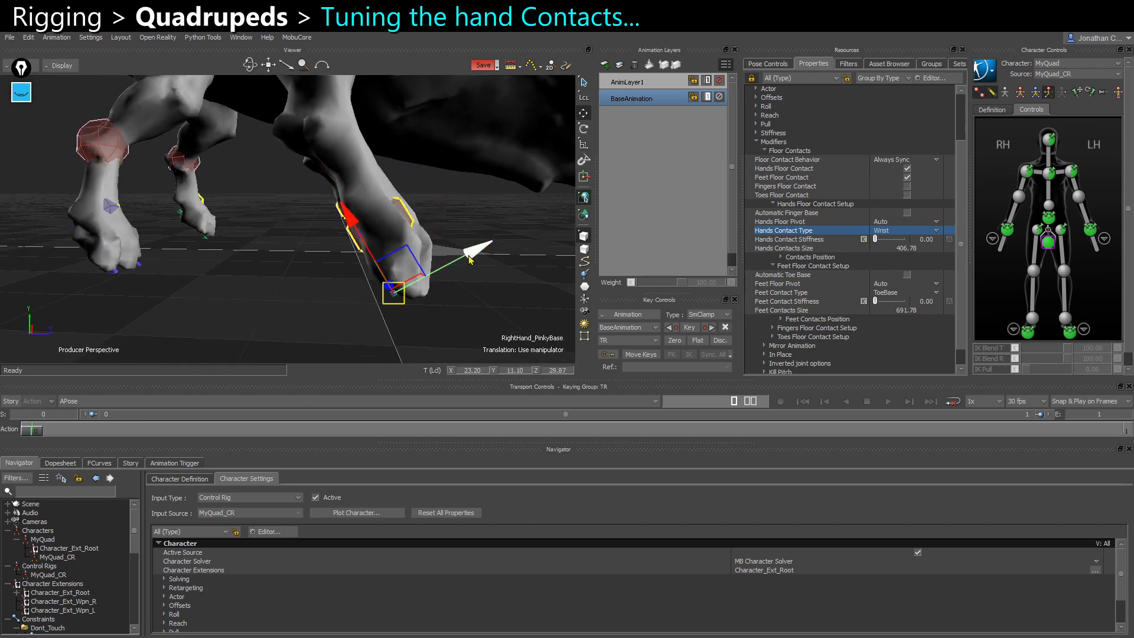
left_click_drag(468, 259, 467, 260)
left_click_drag(452, 266, 266, 291)
left_click_drag(204, 305, 185, 247)
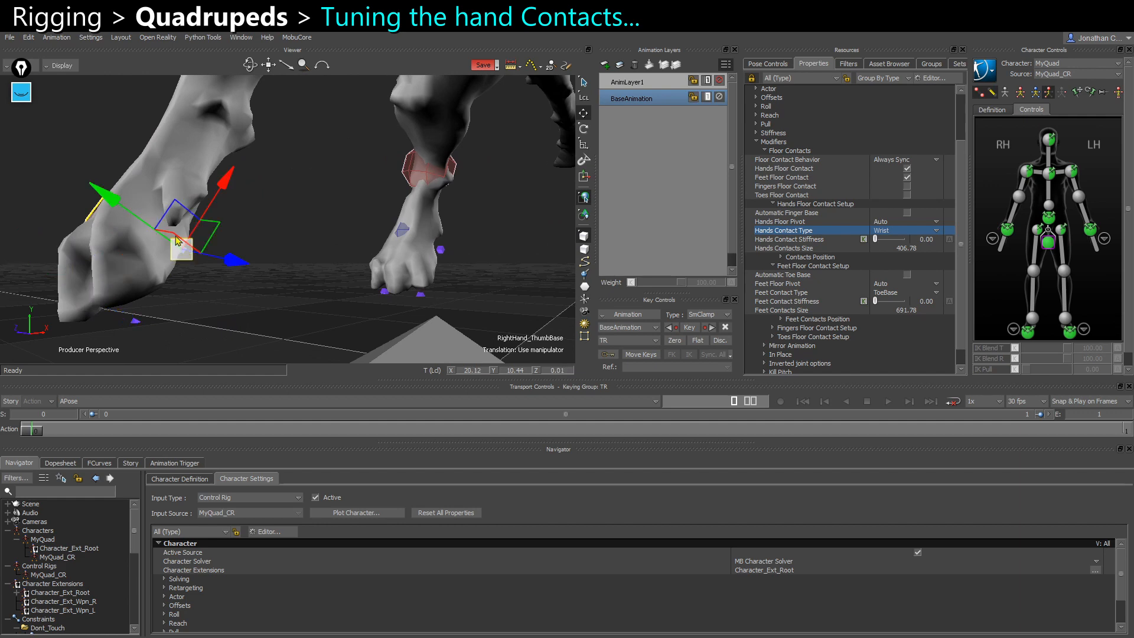
Select the right wrist effector, then move and rotate the front paw to test its contact with the floor
left_click_drag(278, 278, 556, 313)
left_click(380, 236)
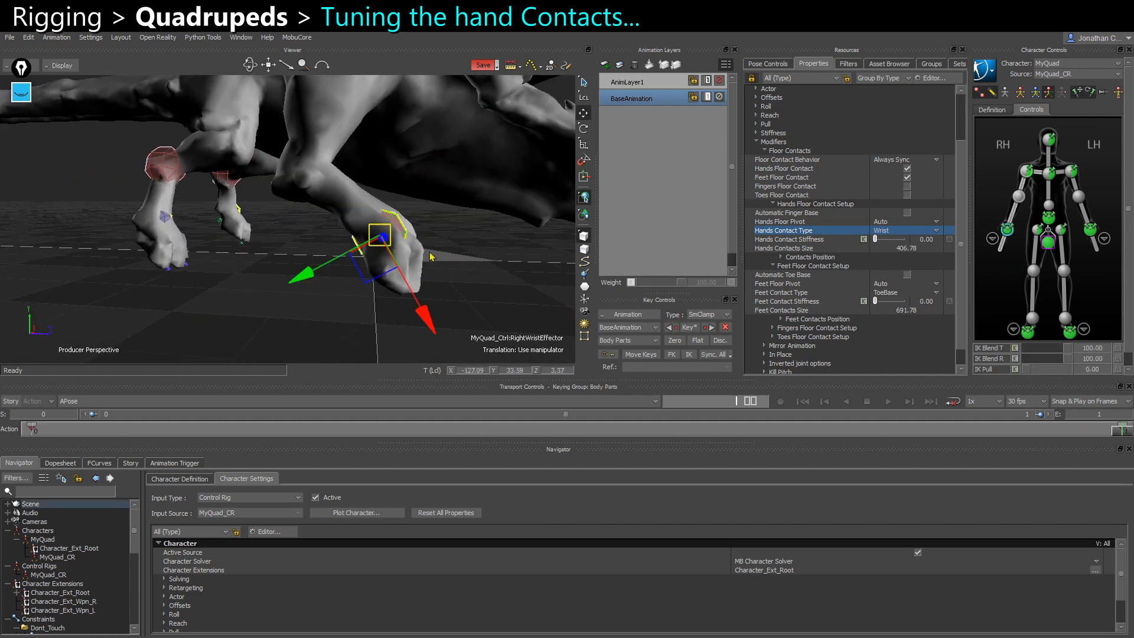
left_click_drag(431, 255, 396, 299)
key("r")
left_click_drag(310, 258, 384, 266, "ctrl+shift")
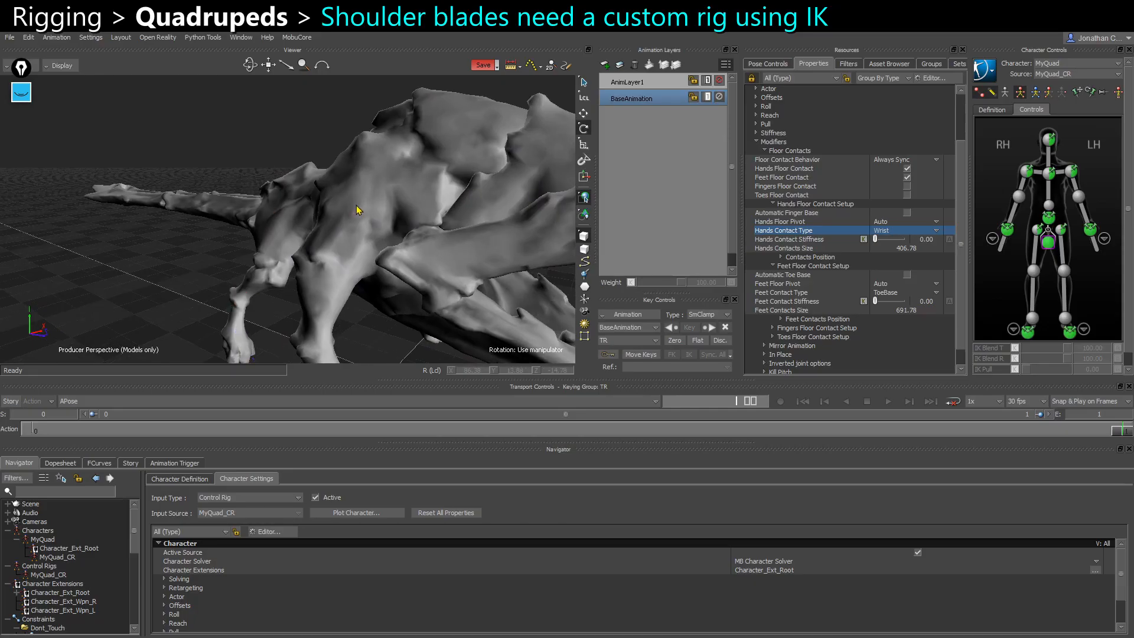
Display the skeleton and try moving the scapulae_r bone of the right shoulder blade
left_click(356, 205)
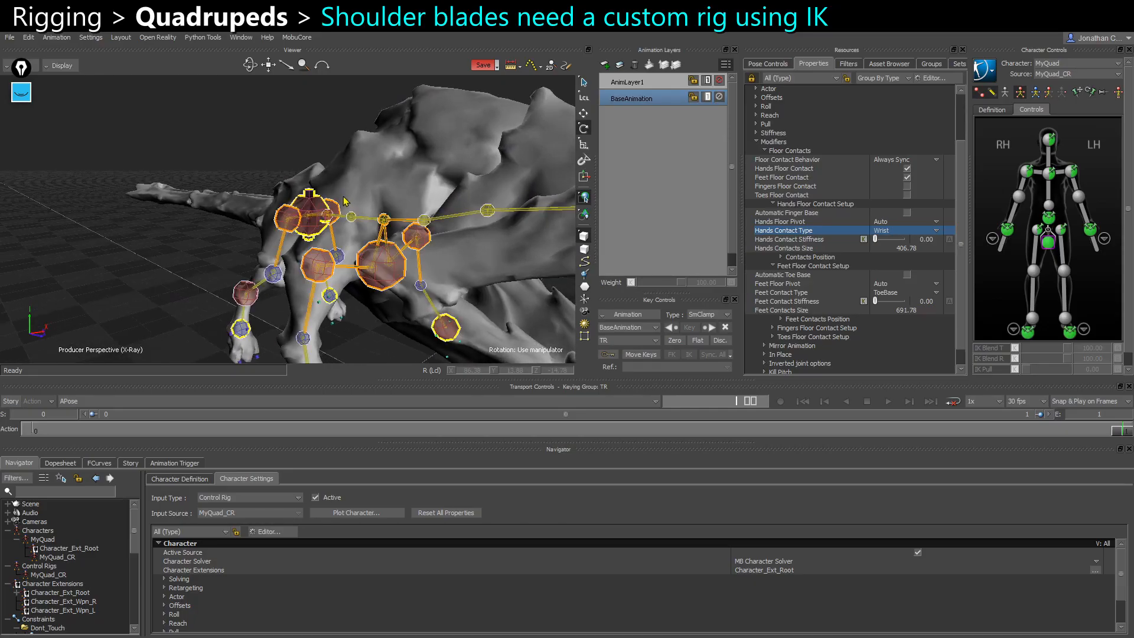
left_click_drag(355, 238, 381, 237, "ctrl+shift")
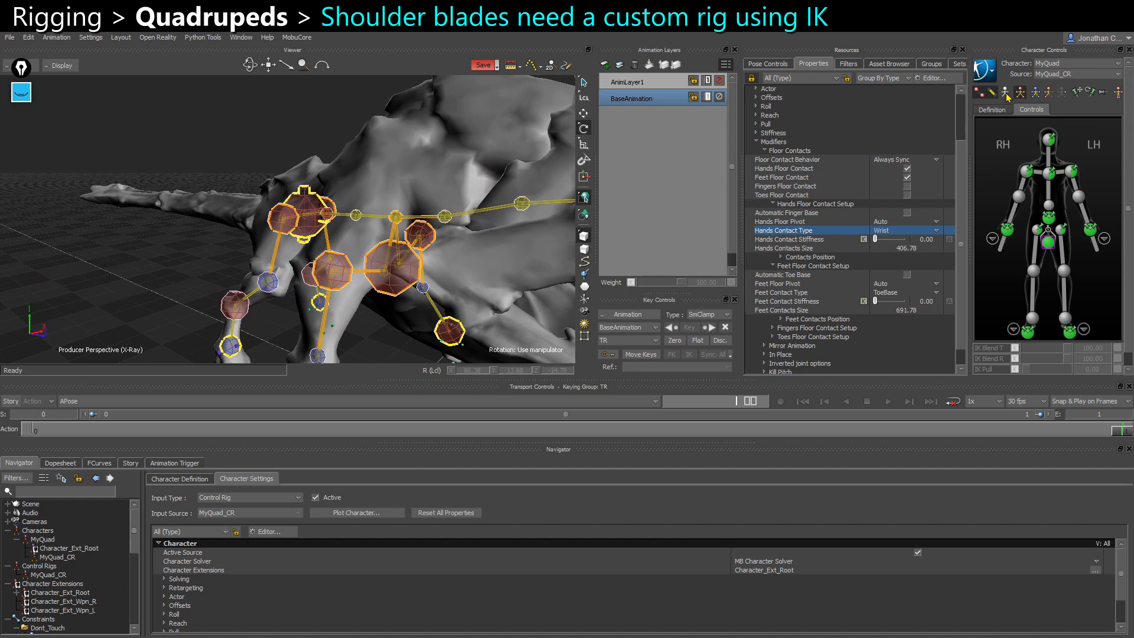
left_click(1006, 94)
left_click_drag(322, 195, 330, 257, "ctrl+shift")
left_click(353, 193)
key("t")
key("ctrl+z")
key("ctrl+z")
key("ctrl+z")
key("ctrl+z")
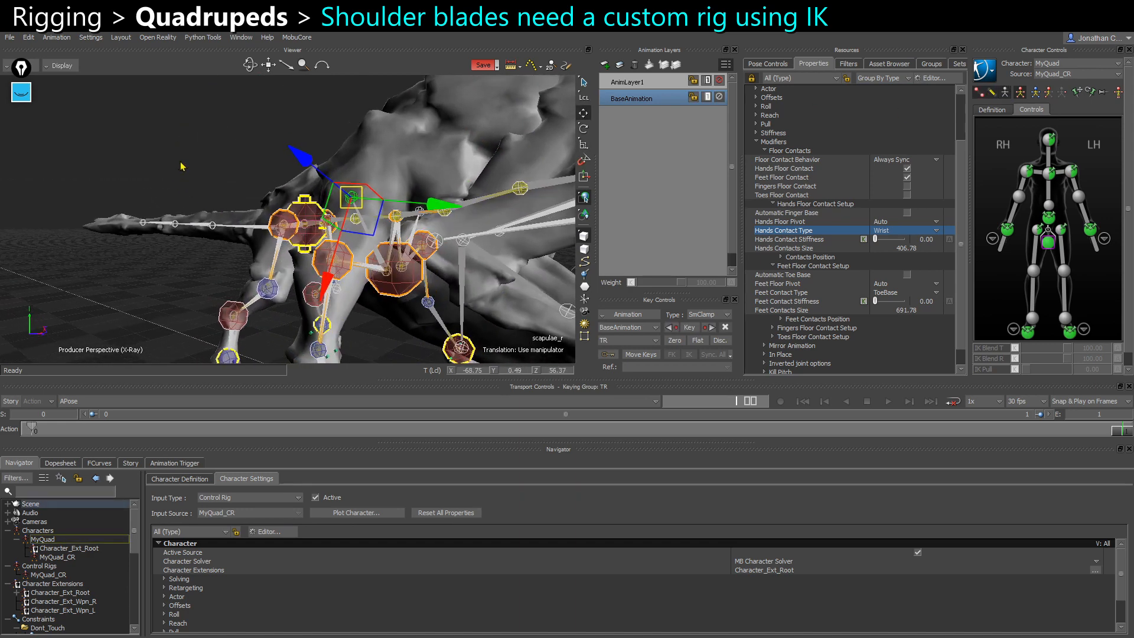
left_click(1006, 93)
scroll(358, 290, "up", 2)
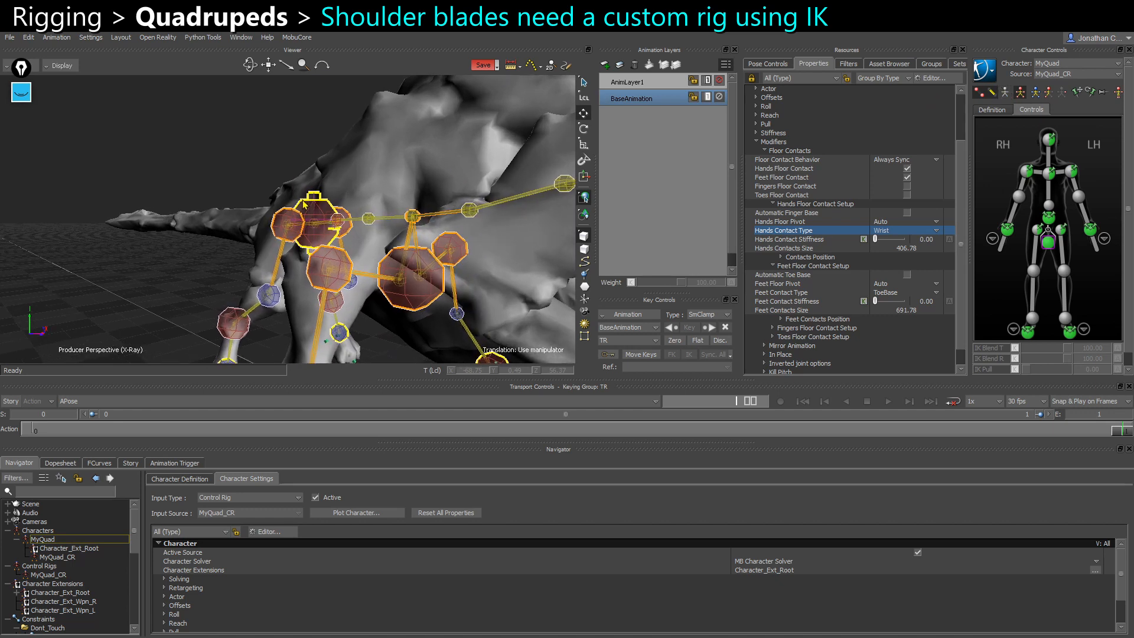
Switch the viewer out of X-Ray display so only the model shows, and select the right shoulder control
key("ctrl+a")
key("ctrl+a")
key("ctrl+a")
key("ctrl+a")
left_click(371, 274)
key("ctrl+a")
key("ctrl+a")
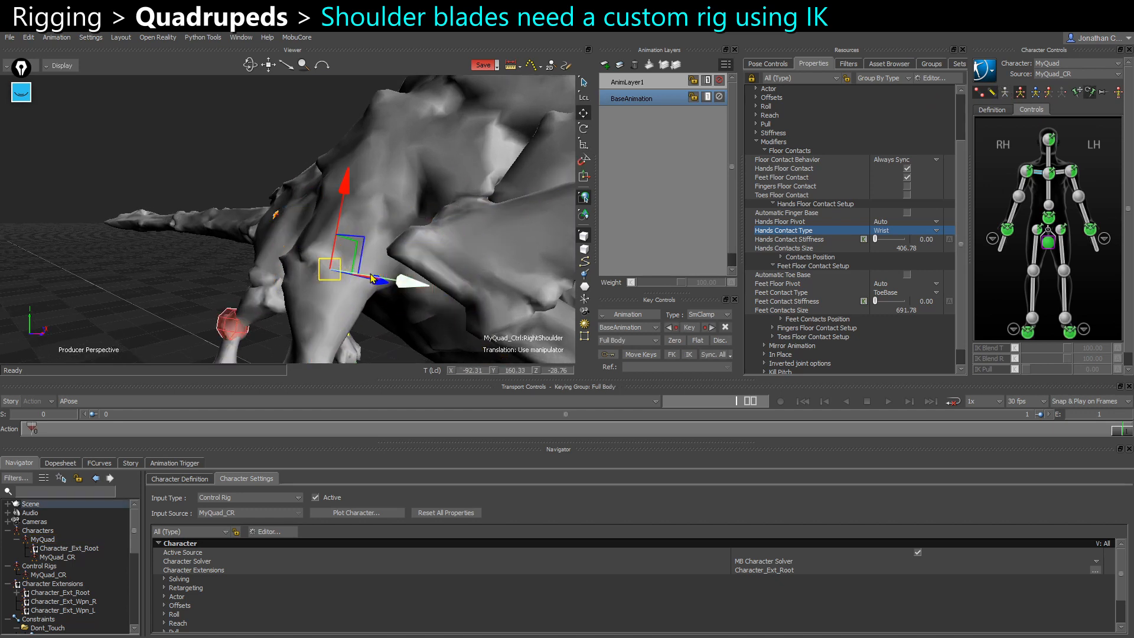
Try rotating the right shoulder control to see how the shoulder blade deforms
key("r")
left_click_drag(371, 274, 366, 246, "ctrl+shift")
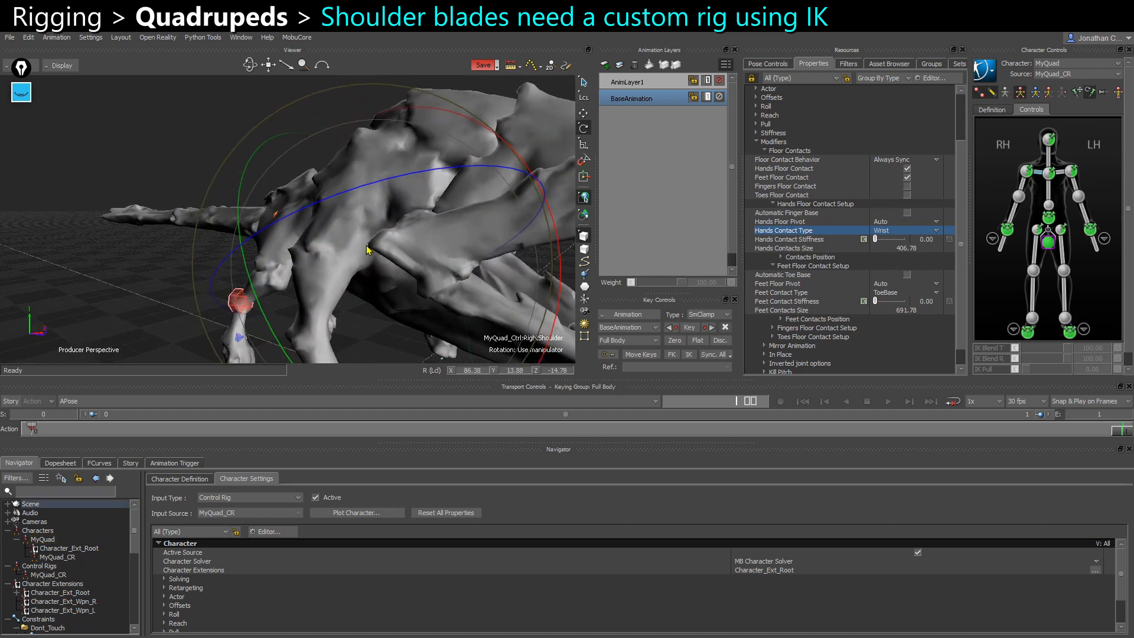
left_click_drag(376, 306, 322, 213)
key("ctrl+z")
Select the right wrist effector, return to the right shoulder control and try rotating it while checking the blade from several angles
left_click(1007, 232)
left_click_drag(417, 274, 367, 317, "ctrl+shift")
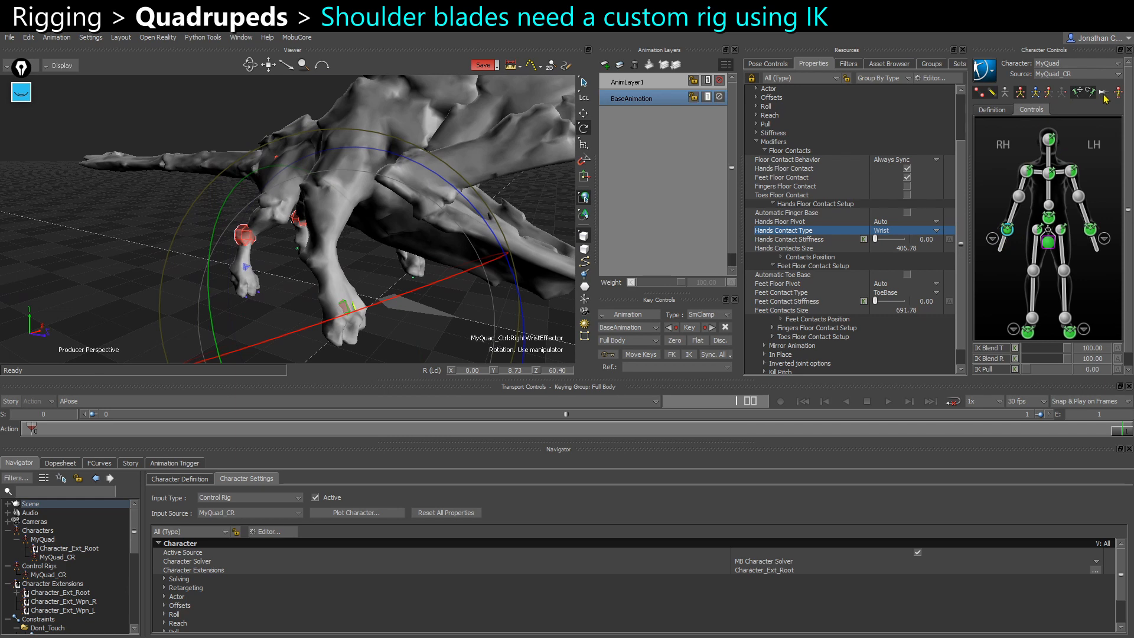
left_click(1038, 173)
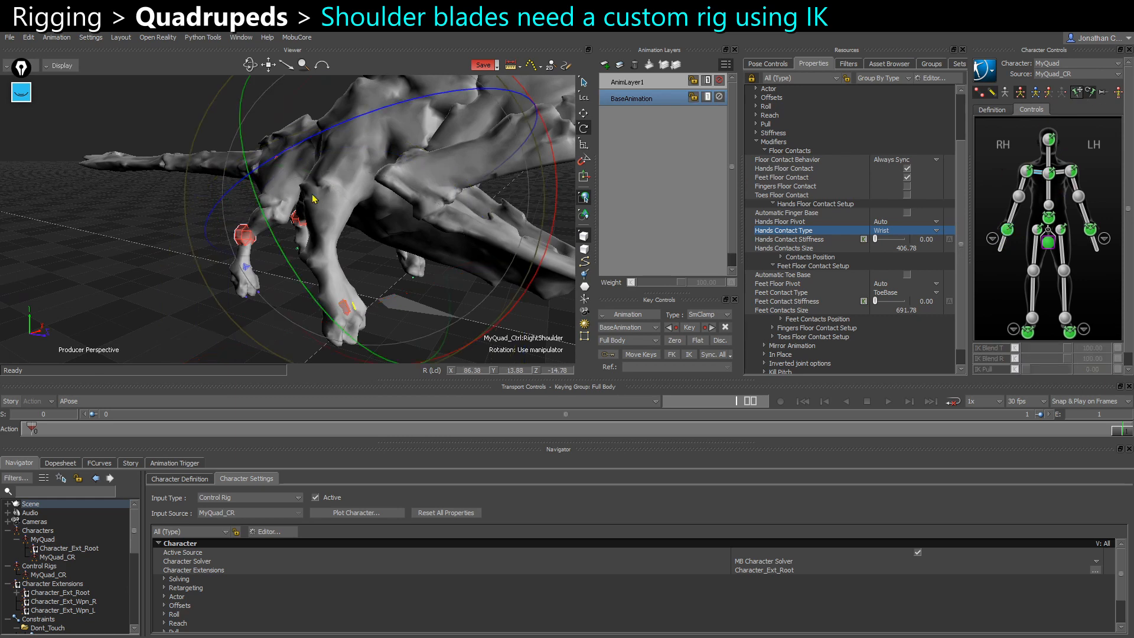
left_click_drag(363, 242, 370, 283, "shift")
left_click_drag(307, 225, 340, 101)
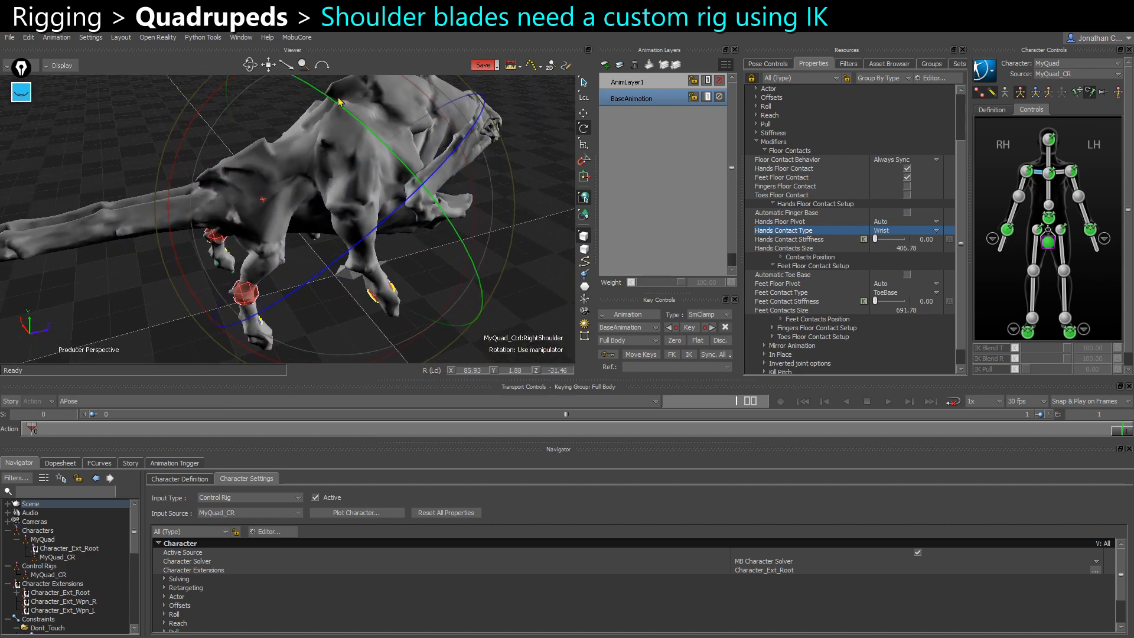
left_click_drag(374, 157, 269, 218, "ctrl+shift")
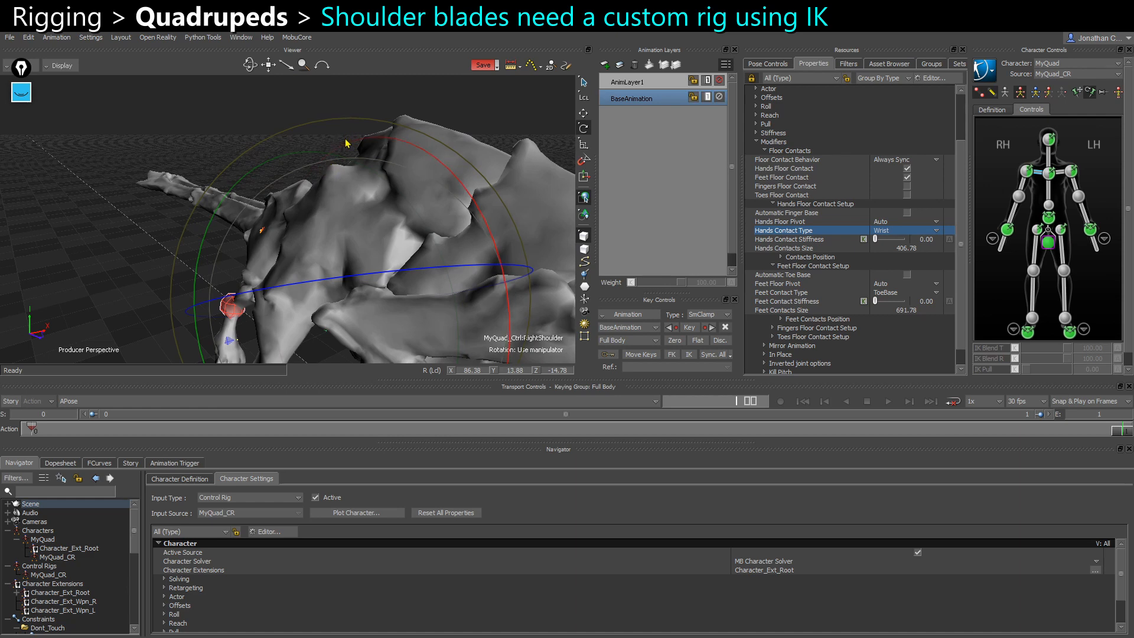
key("ctrl+z")
key("ctrl+z")
key("ctrl+z")
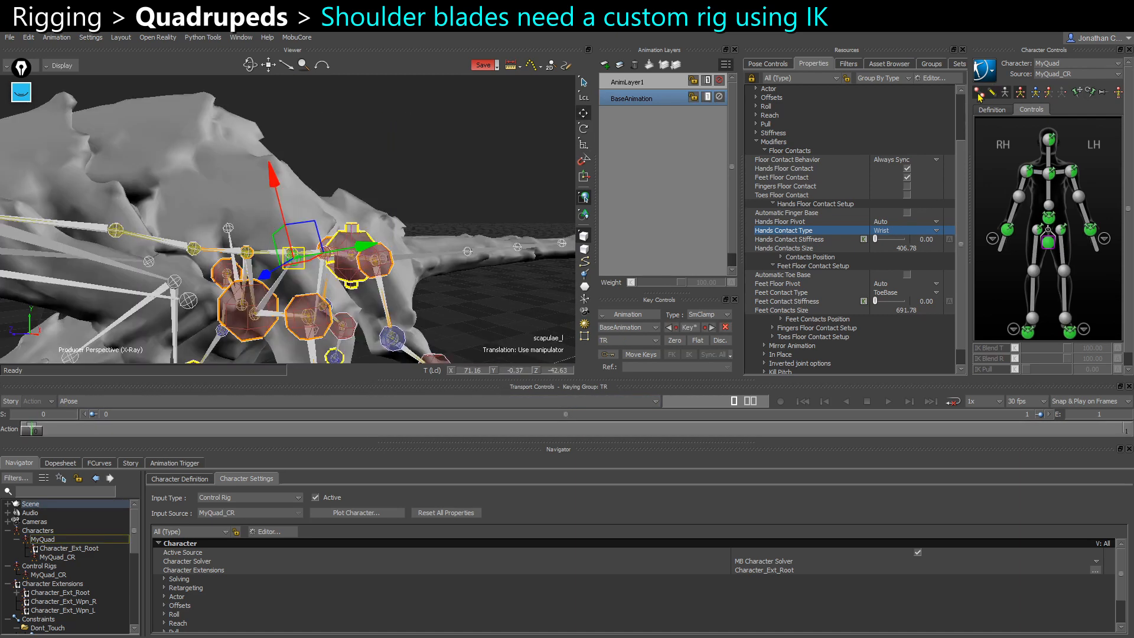
On the first frame, select the left shoulder blade bone scapulae_l and hide the character's Floor Contact markers
key("t")
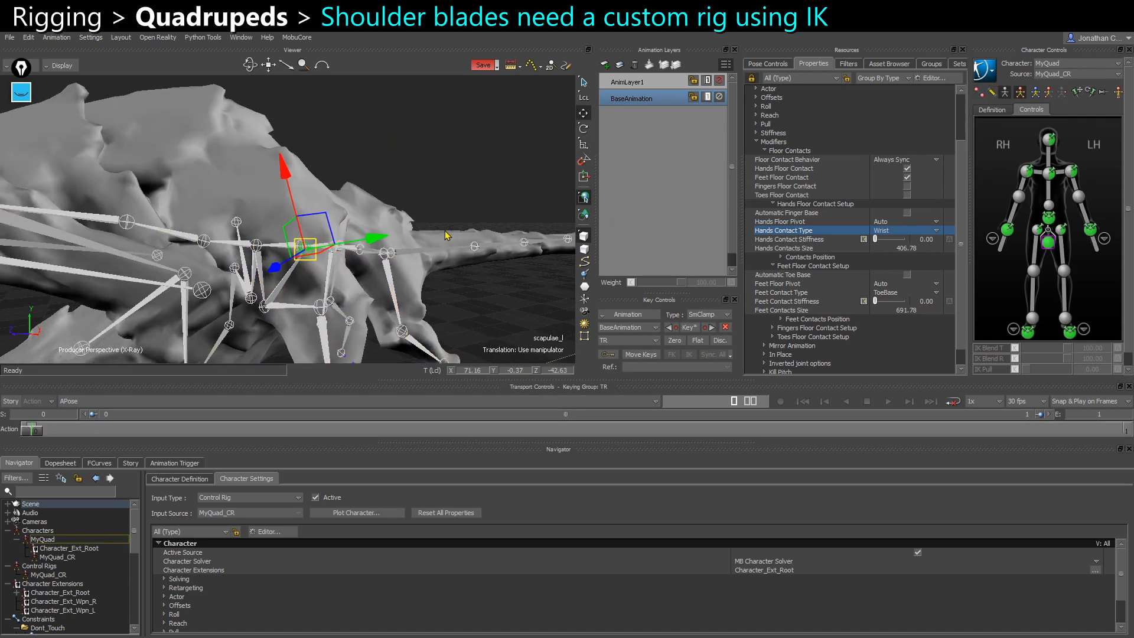
mouse_move(445, 230)
left_mouse_down("ctrl+shift")
mouse_move(463, 219)
mouse_move(444, 238)
left_mouse_up("ctrl+shift")
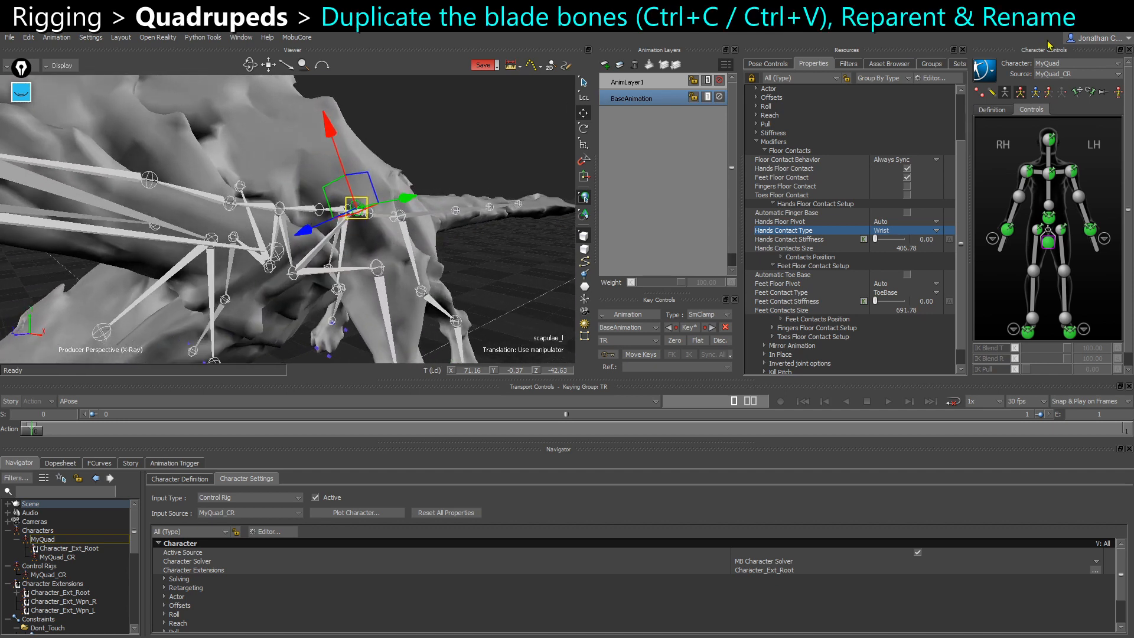
left_click(984, 75)
mouse_move(1007, 156)
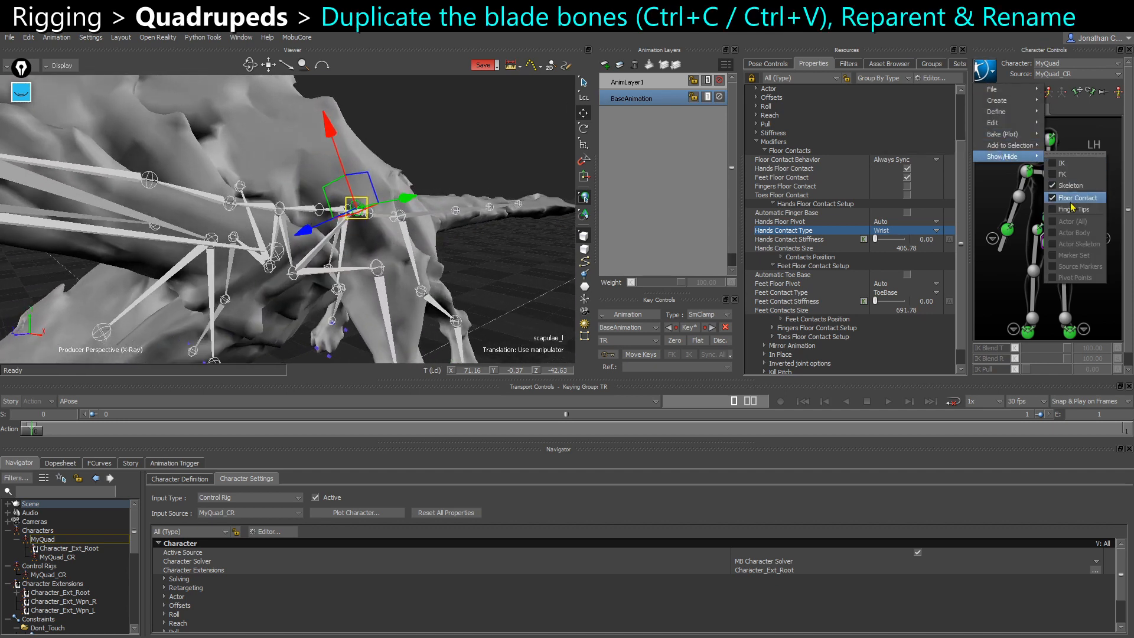
left_click(1071, 200)
mouse_move(422, 194)
left_mouse_down("ctrl+shift")
mouse_move(397, 197)
mouse_move(417, 193)
mouse_move(407, 191)
left_mouse_up("ctrl+shift")
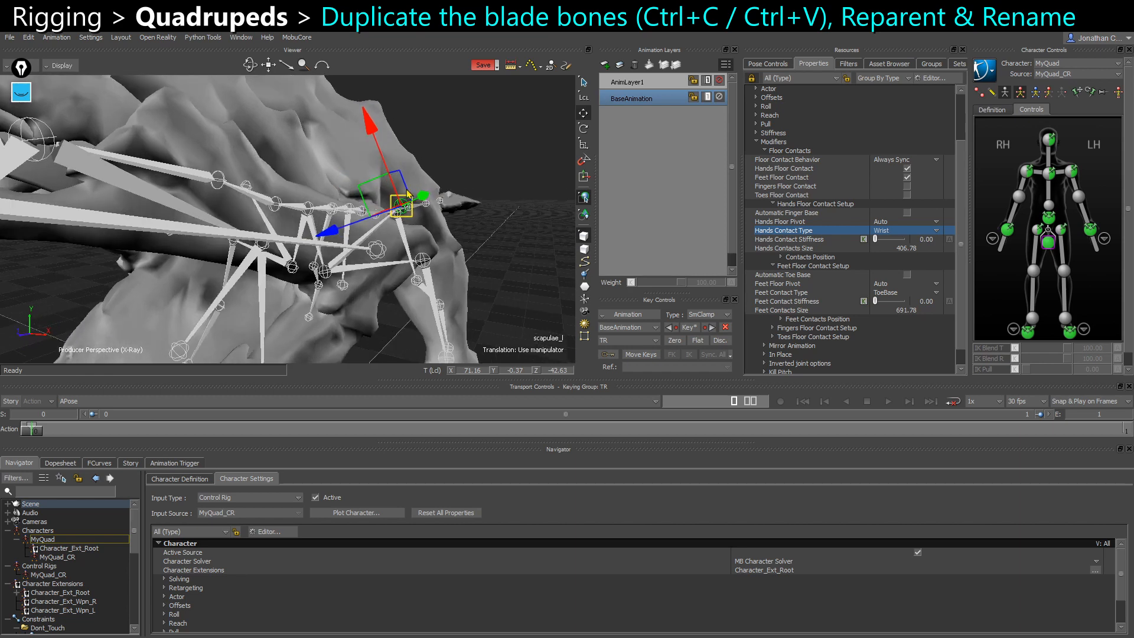
Select the scapulae_r and scapulae_l bones together in the schematic view and duplicate them
key("ctrl+w")
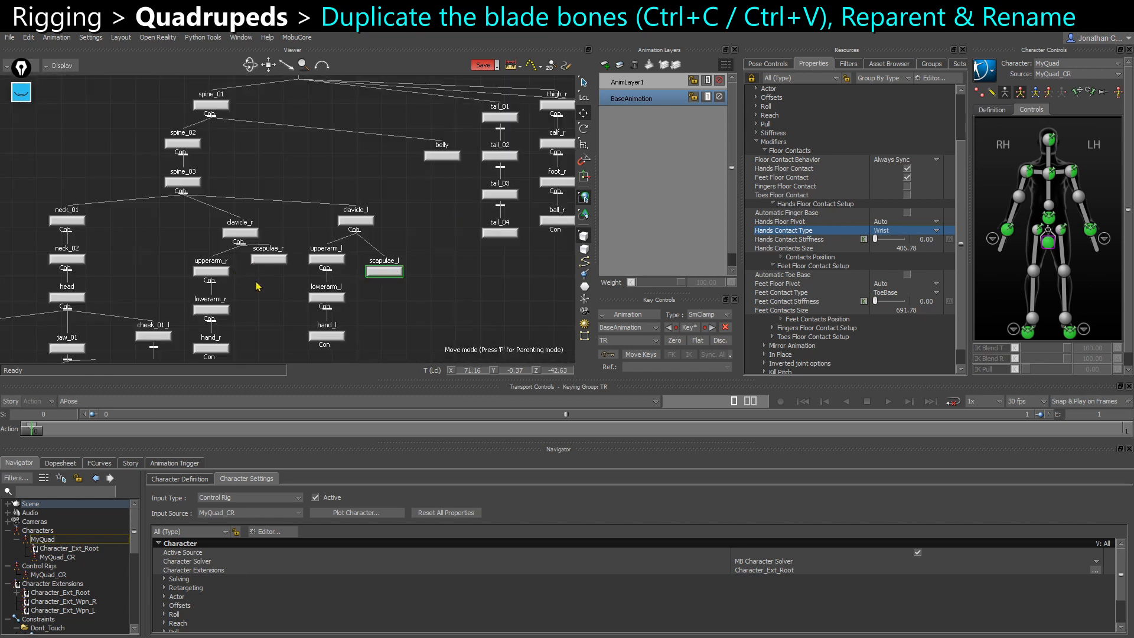
scroll(257, 287, "up", 2)
left_click(293, 260, "shift")
key("ctrl+e")
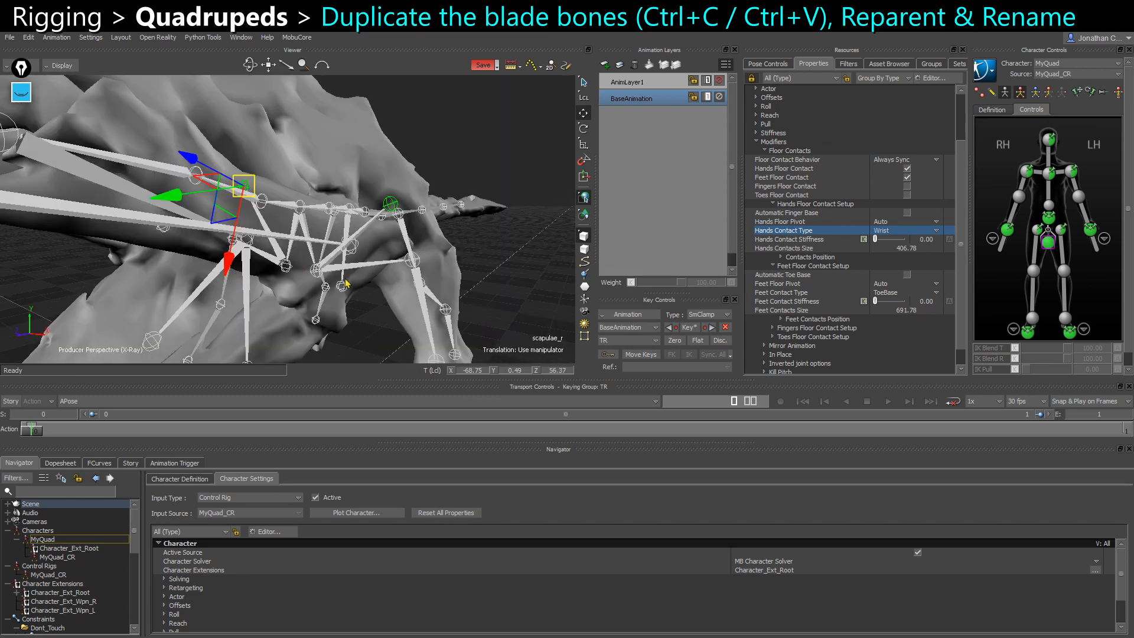
left_click_drag(302, 266, 392, 263, "ctrl+shift")
key("ctrl+w")
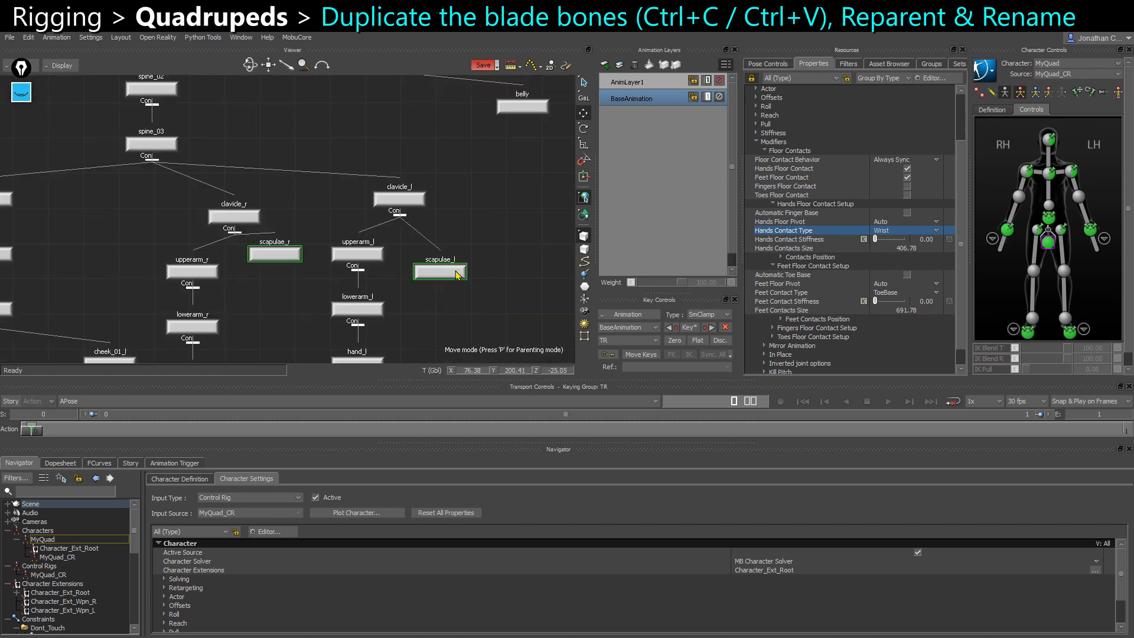
key("ctrl+v")
Parent the duplicated right blade bone under scapulae_r and keep the duplicated left one under scapulae_l, spacing the nodes apart
left_click_drag(348, 305, 408, 242, "shift")
left_click(434, 273)
left_click(497, 308)
left_click_drag(484, 270, 526, 240, "ctrl")
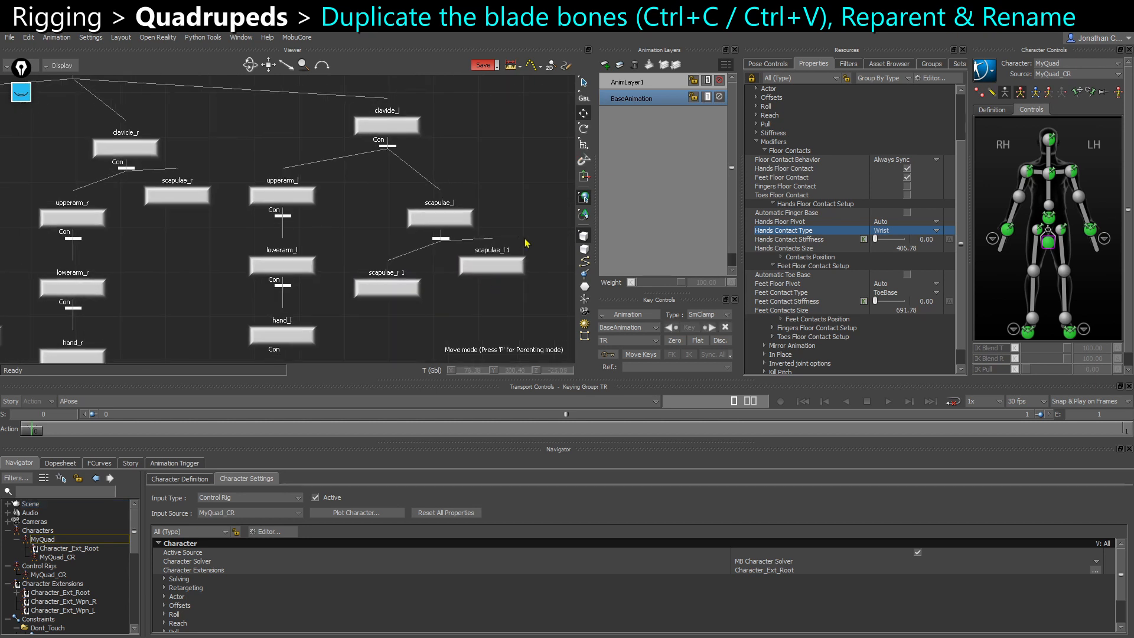
left_click_drag(509, 298, 510, 254)
left_click_drag(377, 318, 378, 279)
left_click_drag(381, 284, 167, 191, "alt")
left_click(198, 195)
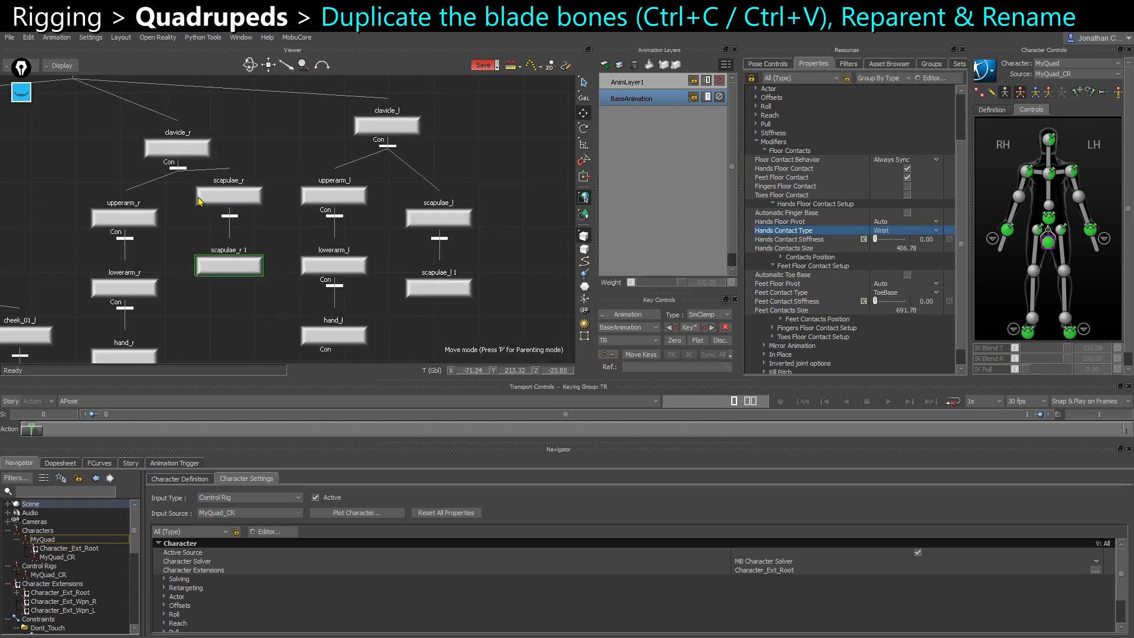
Rename the duplicate under scapulae_r as scapulae_r_END and open the name of the duplicate under scapulae_l for editing
right_click(233, 273)
left_click(260, 358)
right_click(460, 293)
left_click(504, 373)
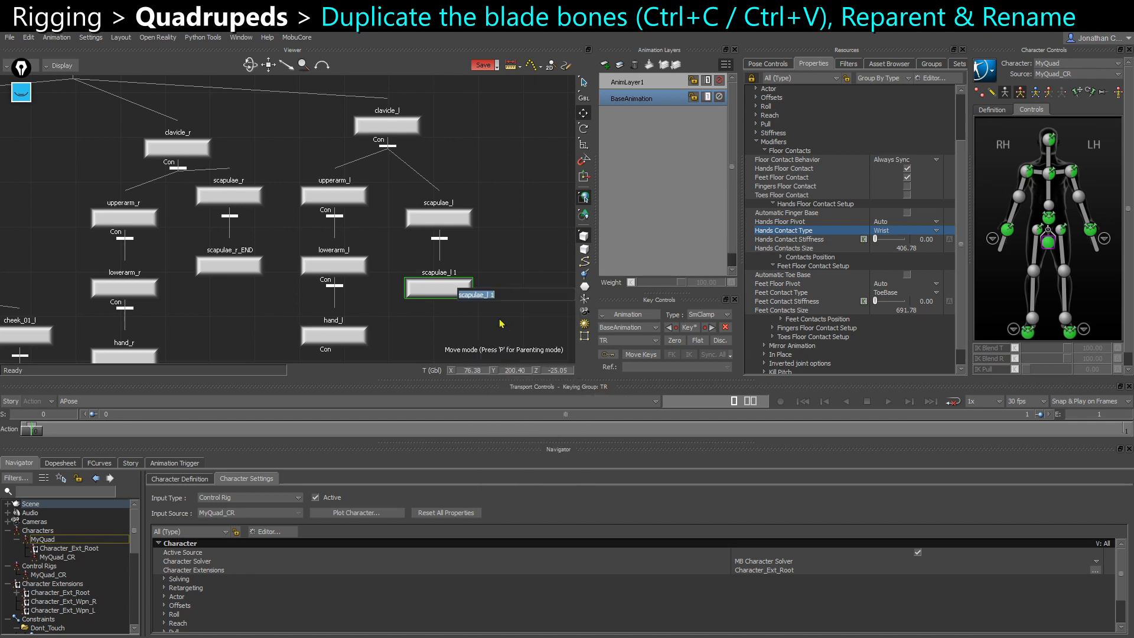
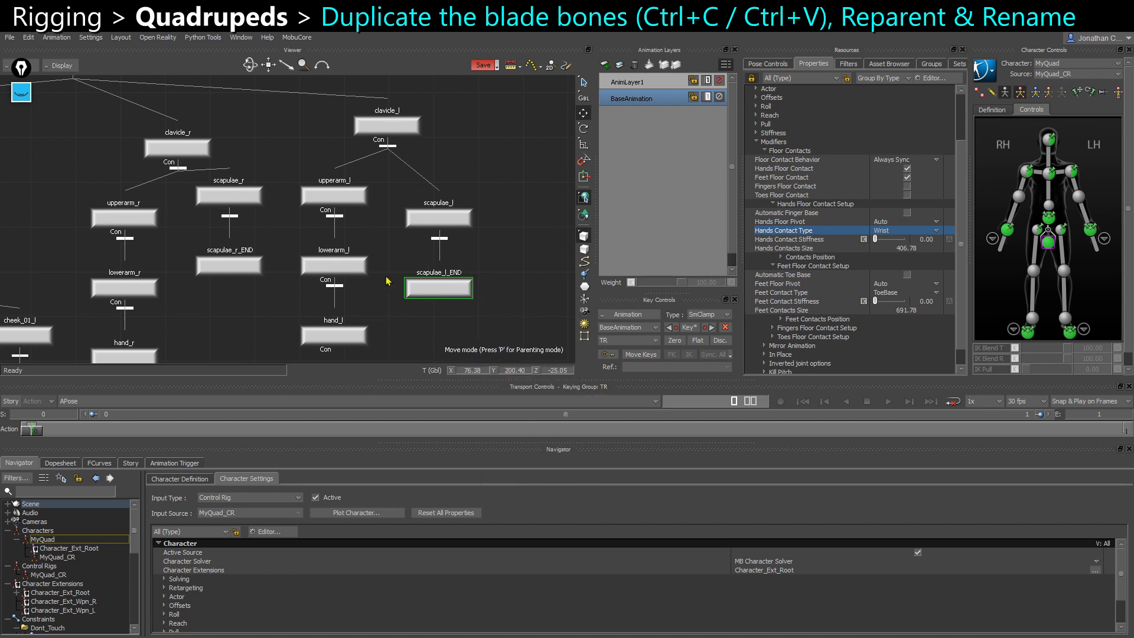
Unlock the properties from the character and colour both scapulae END bones red by setting the colour's saturation to 100
left_click(752, 79)
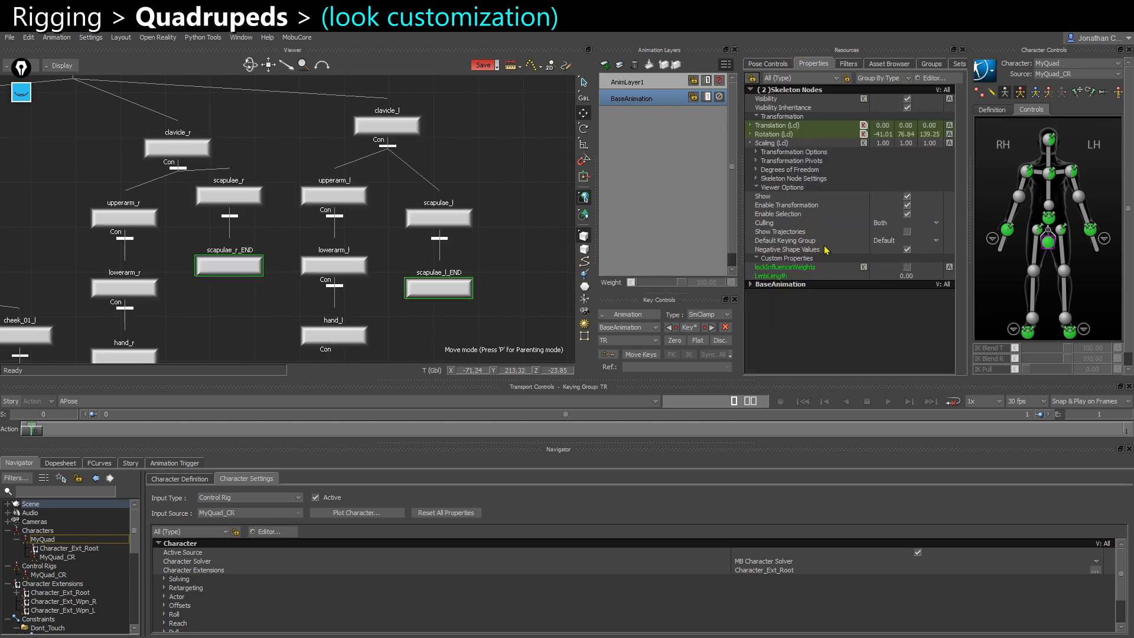
left_click(756, 179)
left_click(894, 205)
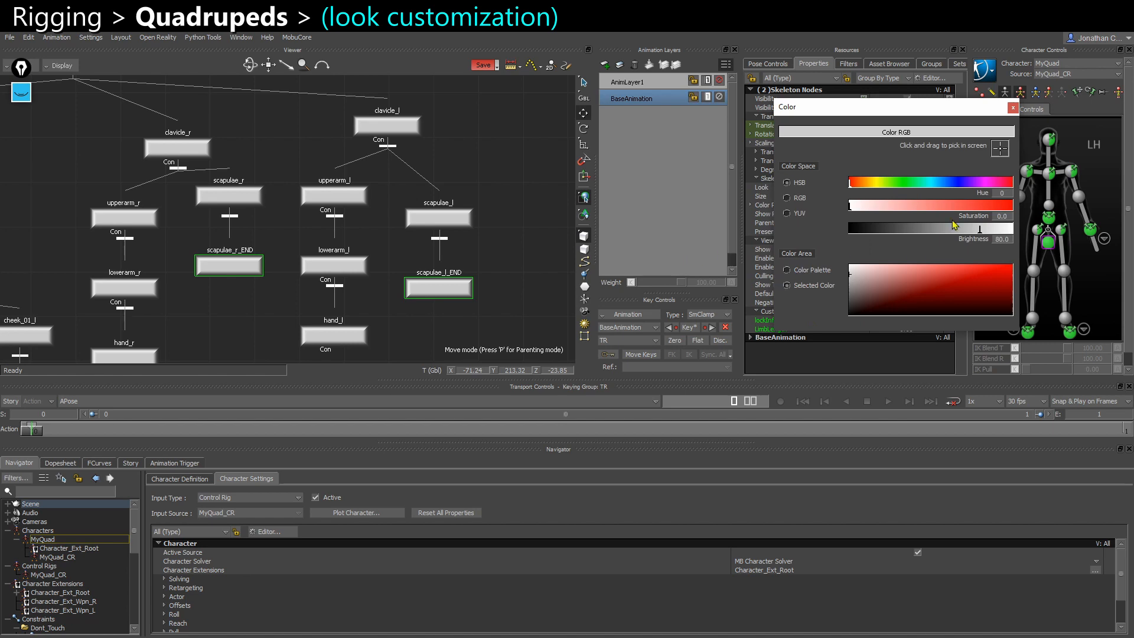
left_click_drag(976, 206, 1034, 214)
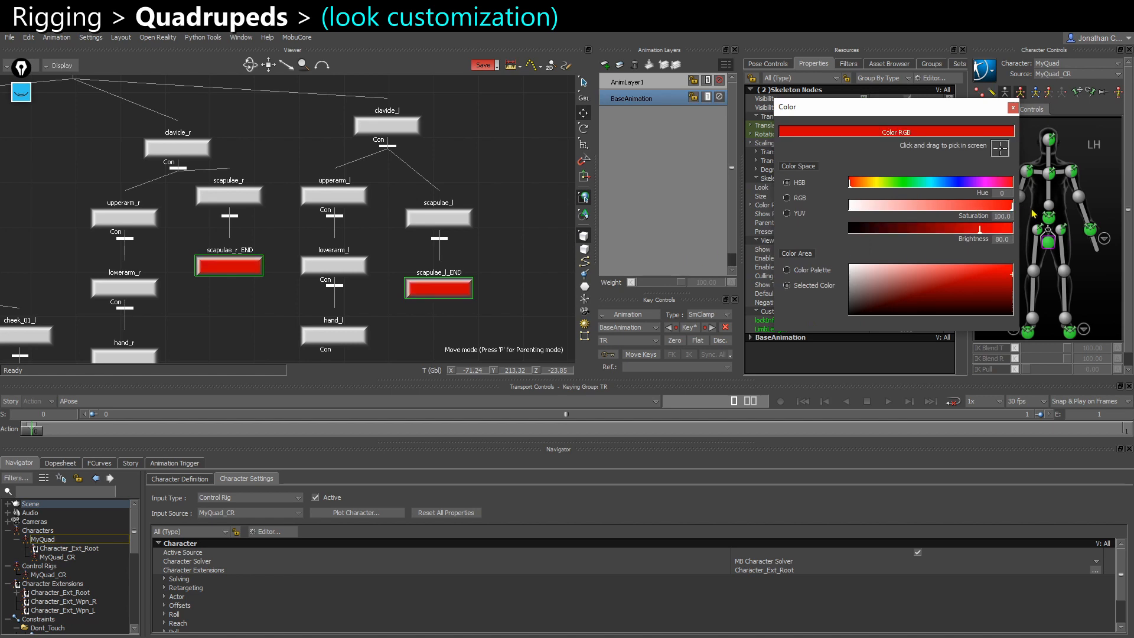
left_click(1014, 108)
scroll(466, 250, "down", 5)
scroll(363, 258, "up", 4)
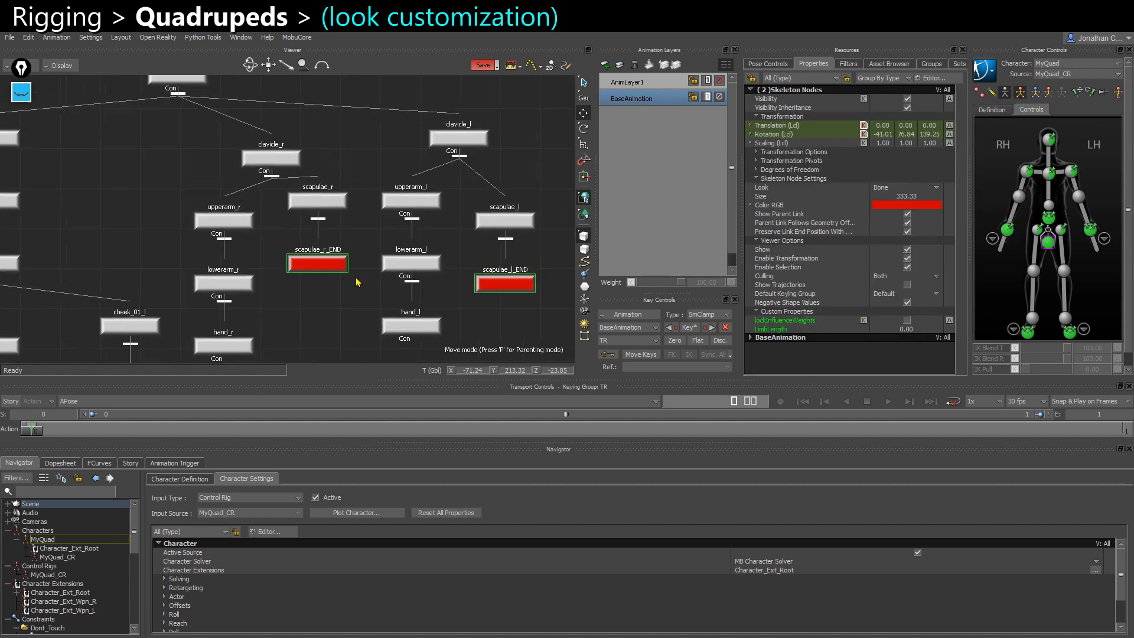
Show the model in X-Ray display in the 3D view and set the size of both END bones to 245.33
key("ctrl+e")
left_click_drag(361, 281, 336, 277, "ctrl+shift")
key("ctrl+a")
left_click_drag(261, 239, 295, 248, "ctrl+shift")
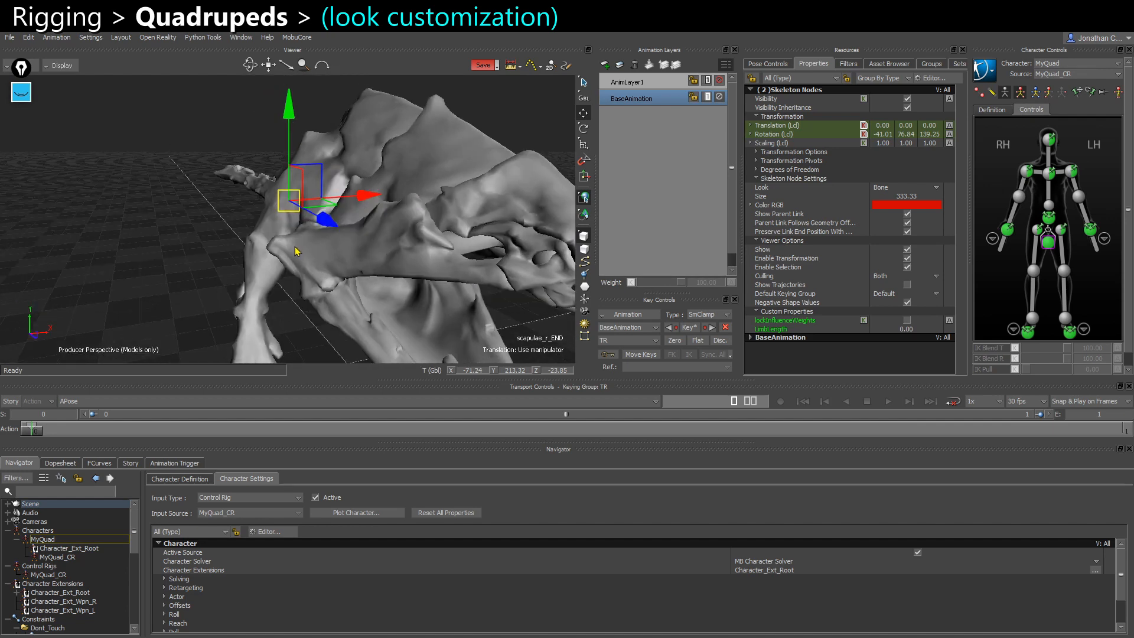
key("ctrl+a")
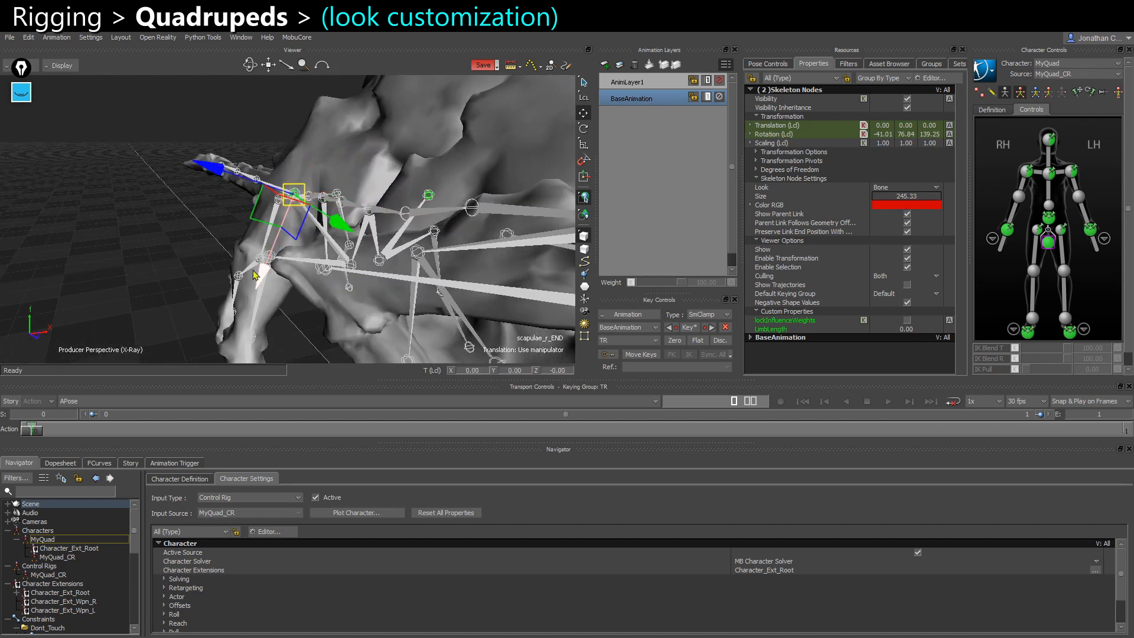
Move scapulae_r_END to the top of the right shoulder blade by setting its local X translation to -90
key("ctrl+w")
left_click(334, 297)
left_click(315, 264)
key("ctrl+e")
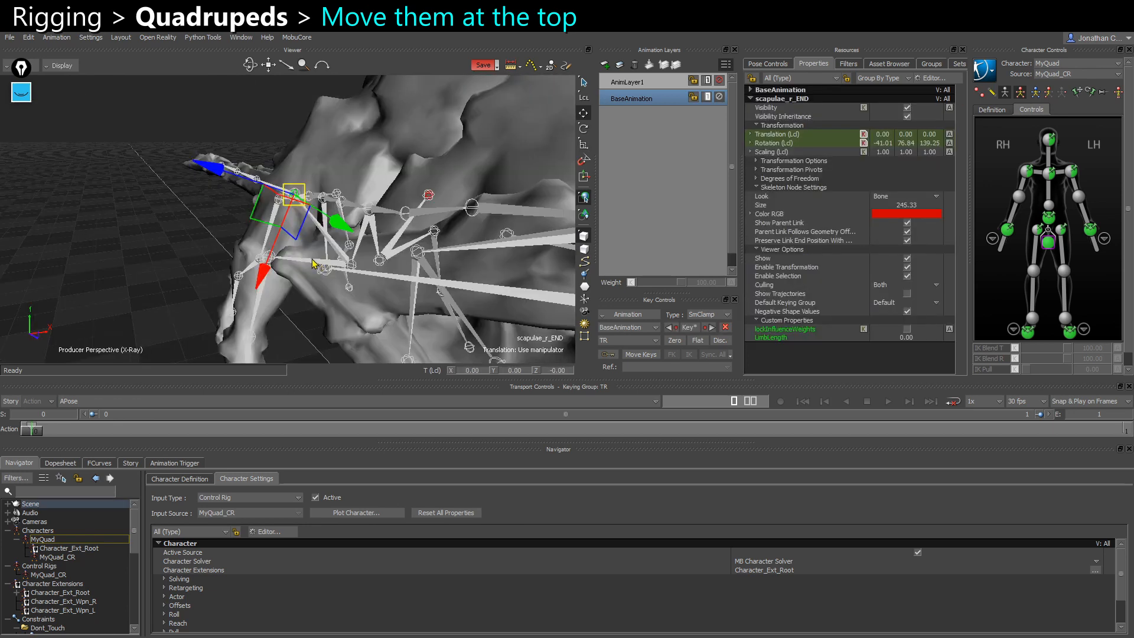
left_click_drag(311, 260, 366, 228, "ctrl+shift")
left_click(435, 200)
left_click(339, 156)
left_click_drag(341, 159, 392, 229, "ctrl+shift")
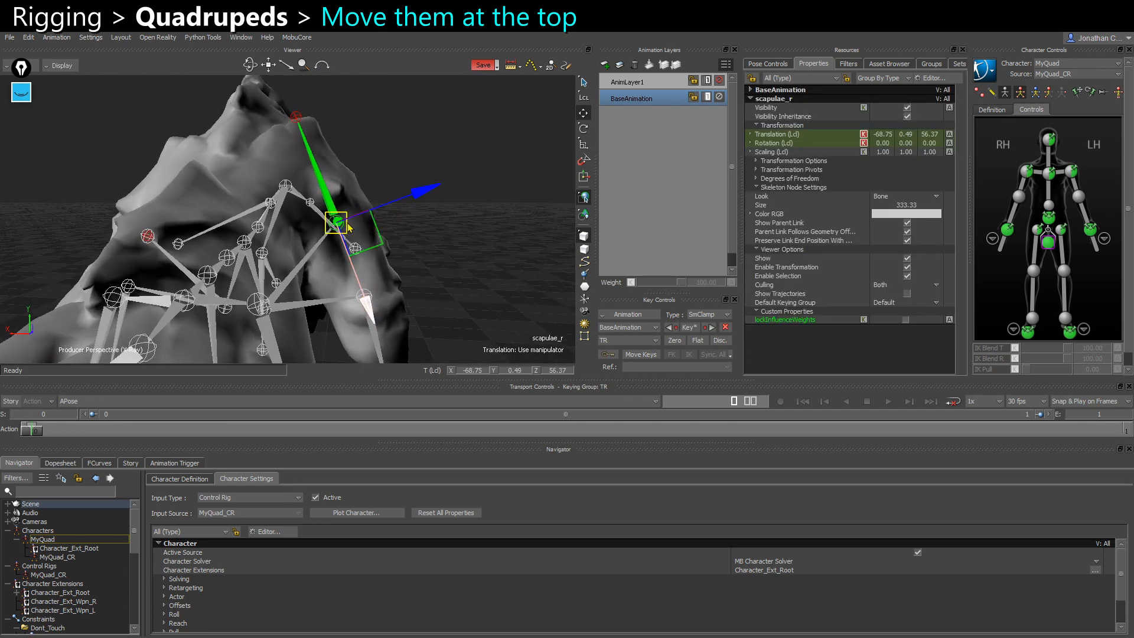
left_click_drag(348, 227, 458, 285, "ctrl+shift")
left_click_drag(358, 143, 346, 155)
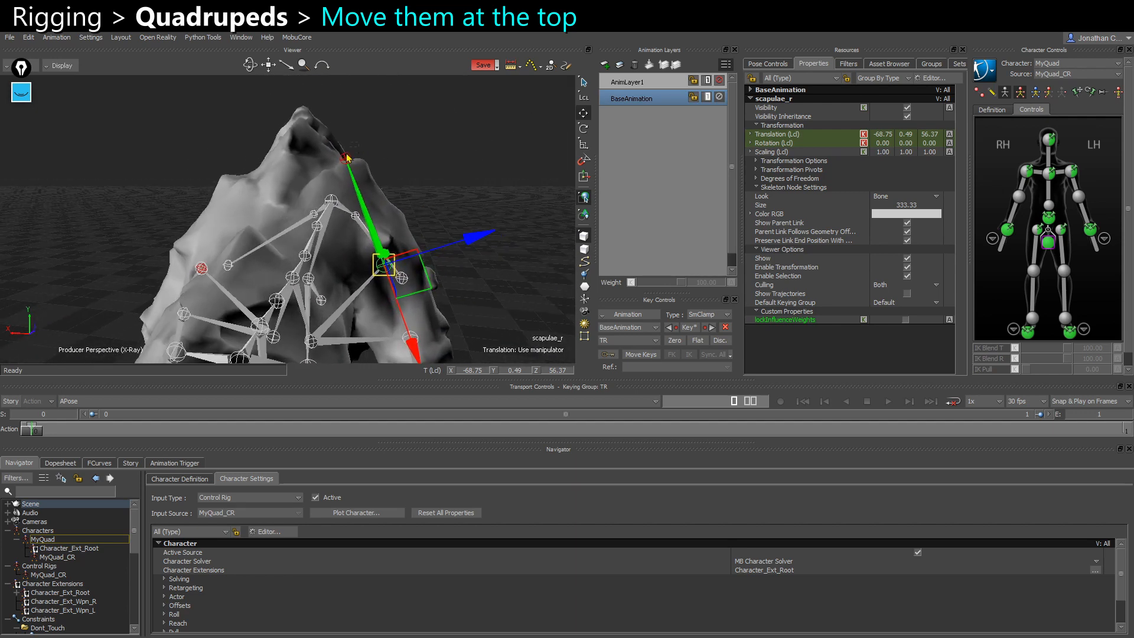
left_click(347, 158)
left_click(346, 159)
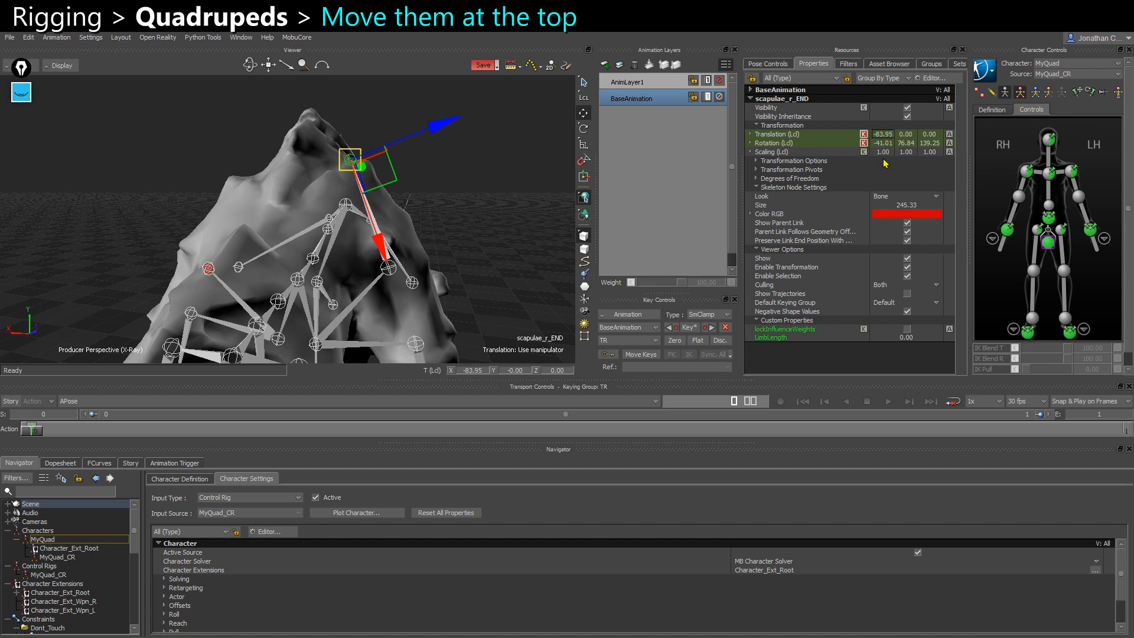
mouse_move(457, 228)
left_mouse_down("ctrl+shift")
mouse_move(472, 224)
mouse_move(475, 239)
left_mouse_up("ctrl+shift")
Select scapulae_l_END and set its local X translation to 90, placing it at the top of the left shoulder blade
key("ctrl+w")
left_click_drag(533, 313, 512, 271)
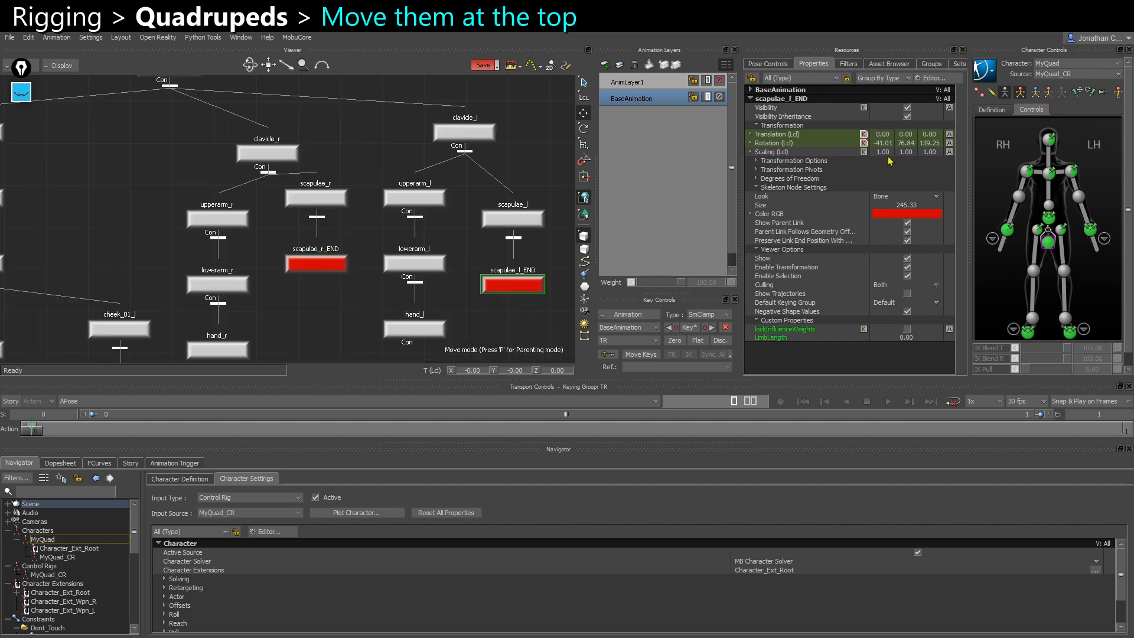
key("ctrl+w")
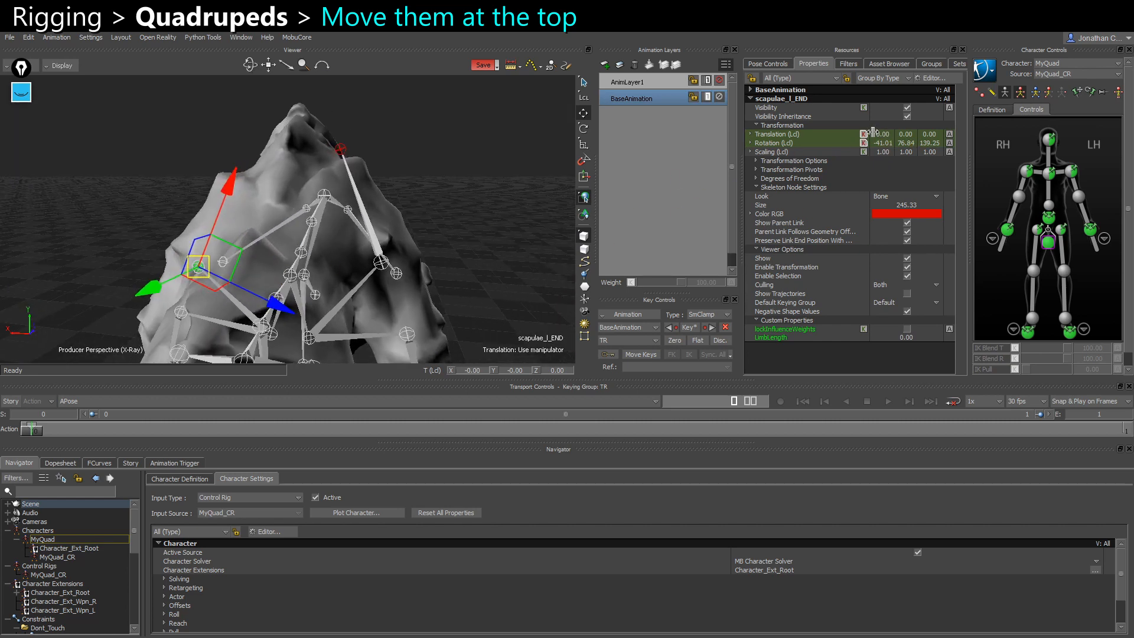
double_click(884, 134)
type("90")
key("Return")
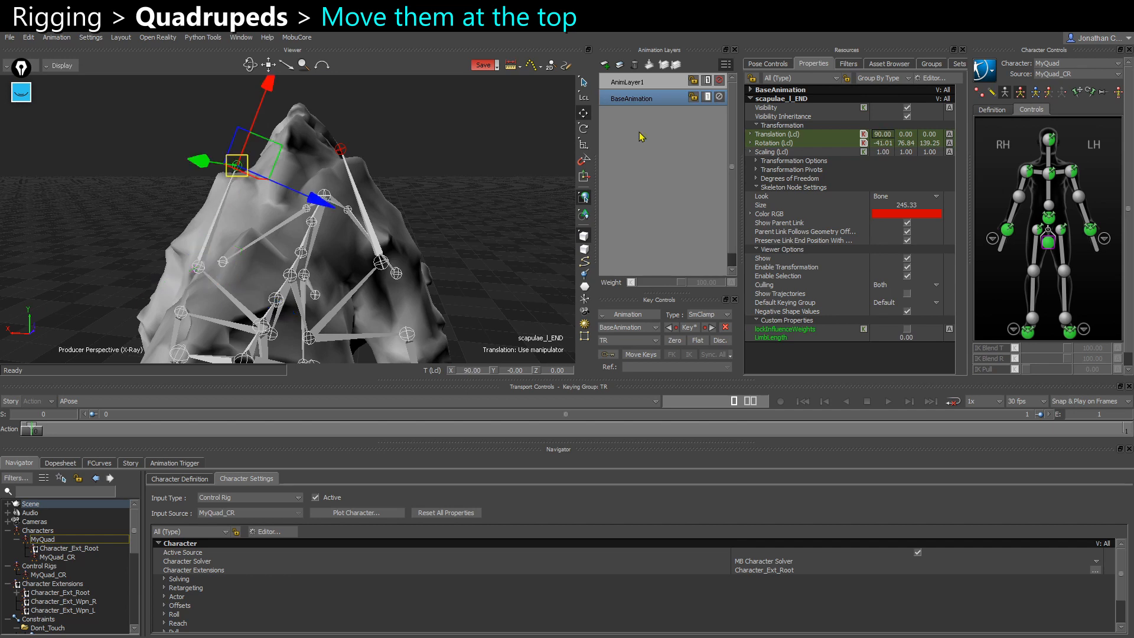
left_click_drag(411, 181, 449, 189)
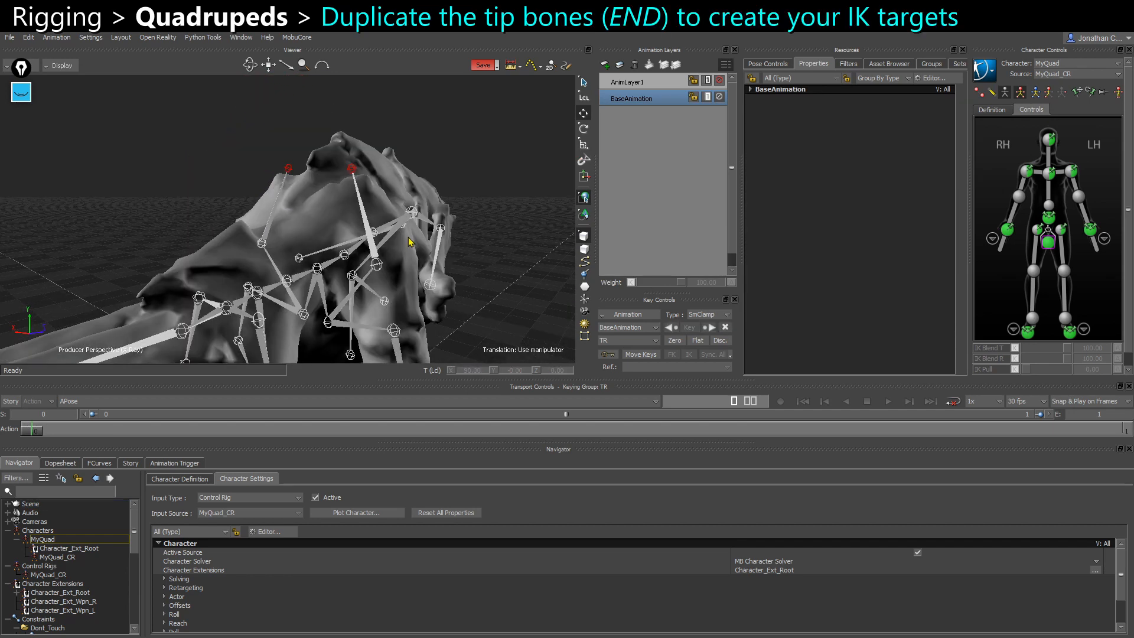
left_click(359, 161)
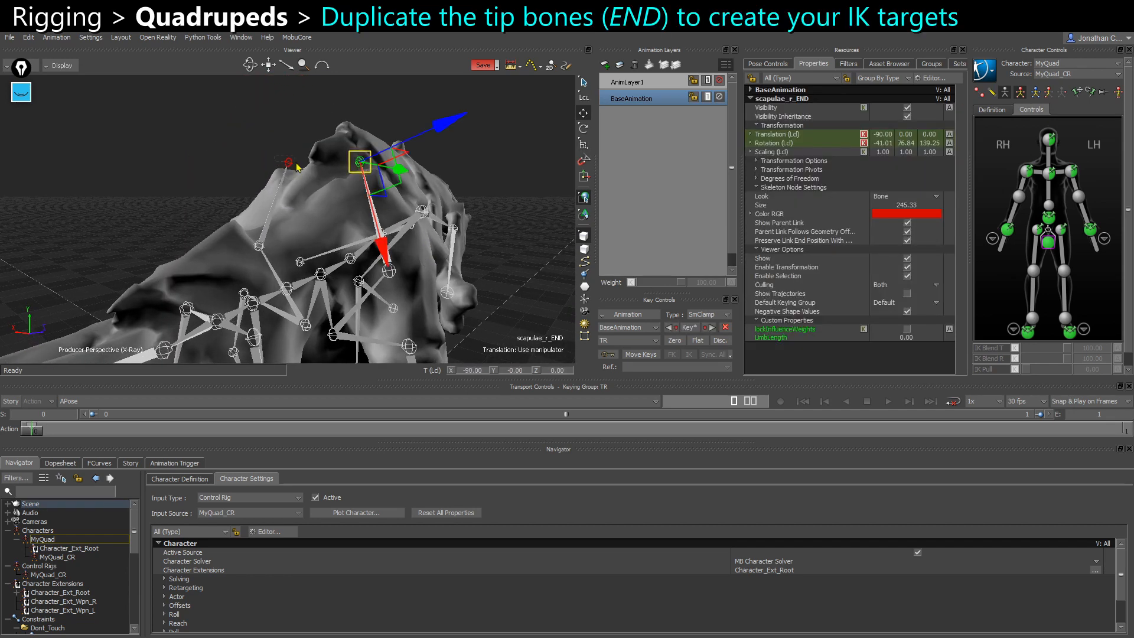
left_click_drag(275, 156, 296, 163, "shift")
left_click_drag(318, 210, 260, 195, "alt")
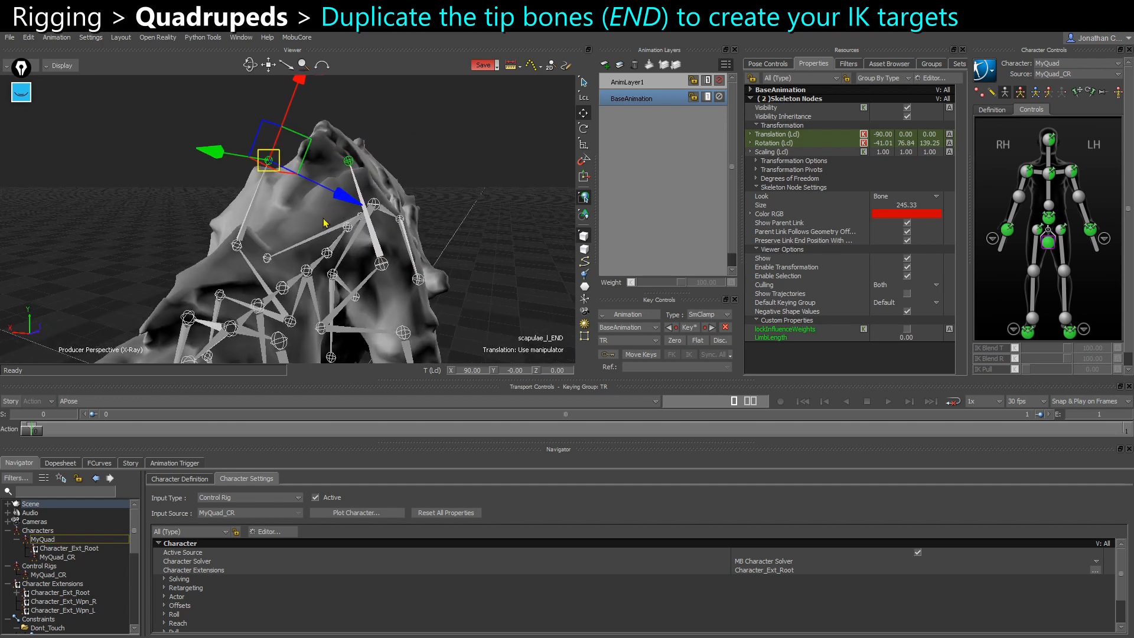
left_click_drag(325, 223, 275, 217)
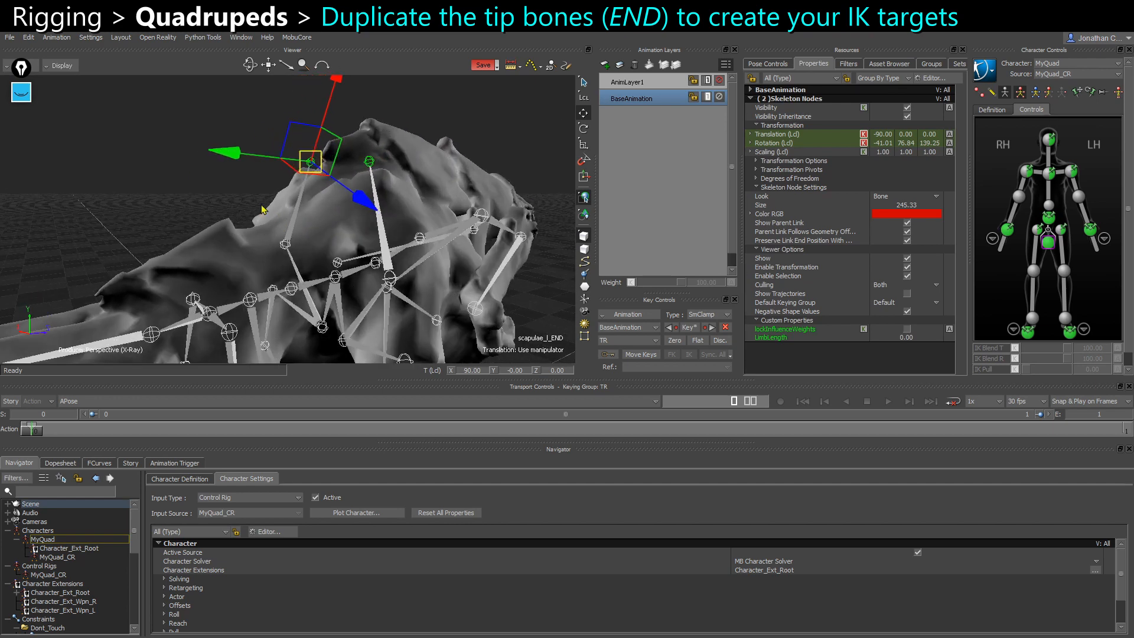
left_click(153, 211)
left_click(22, 92)
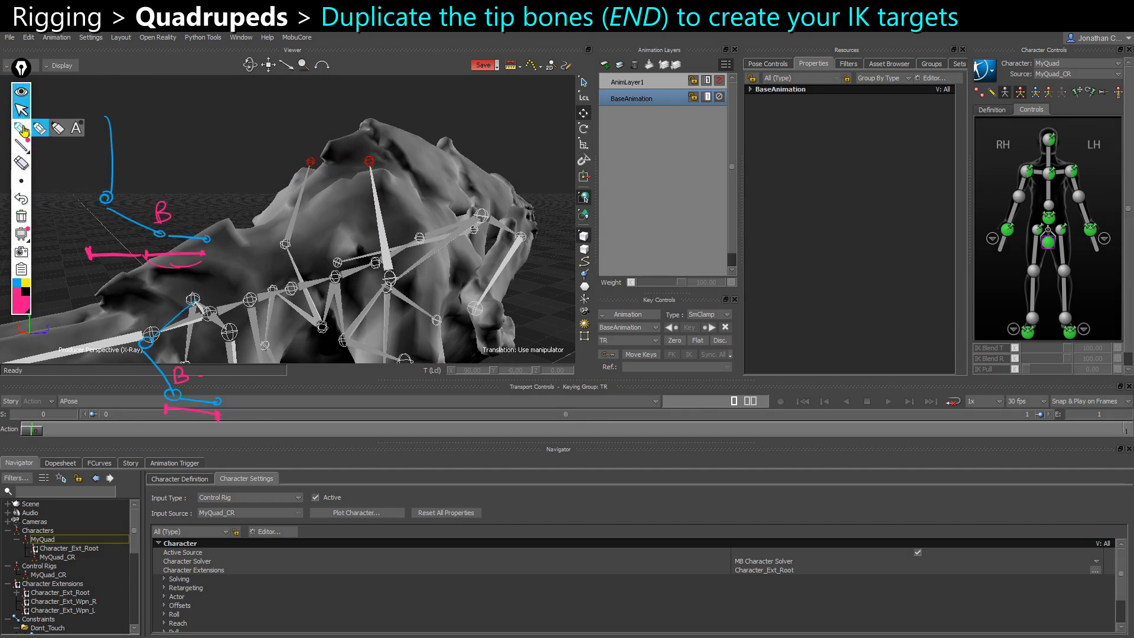
left_click(21, 216)
left_click(21, 129)
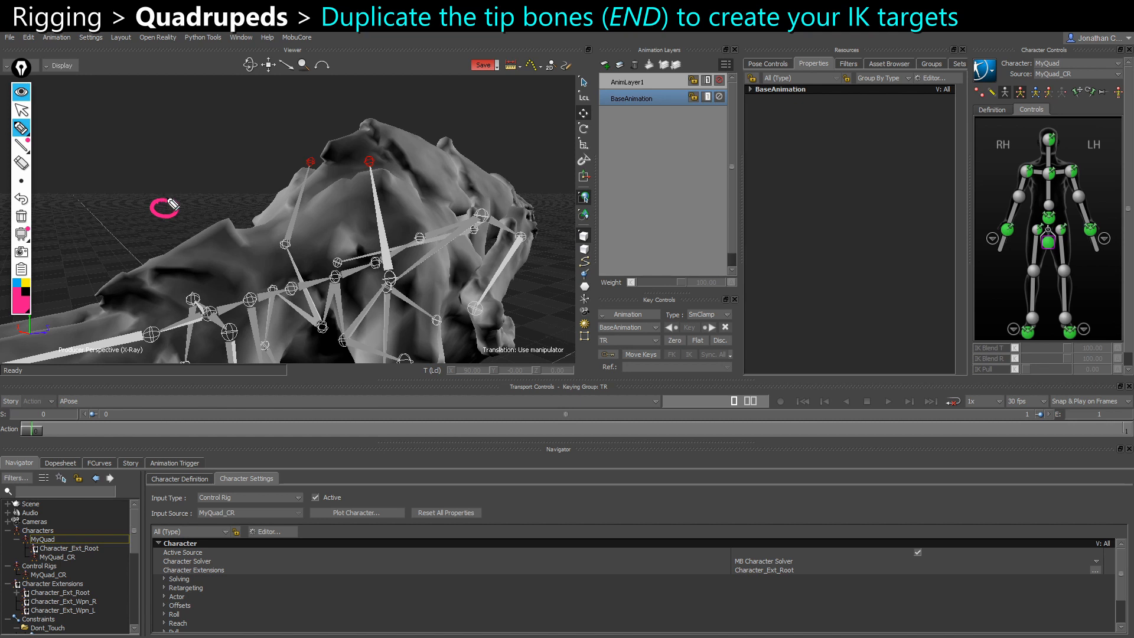
mouse_move(173, 205)
left_mouse_down()
mouse_move(189, 171)
mouse_move(187, 195)
mouse_move(158, 189)
mouse_move(217, 130)
left_mouse_up()
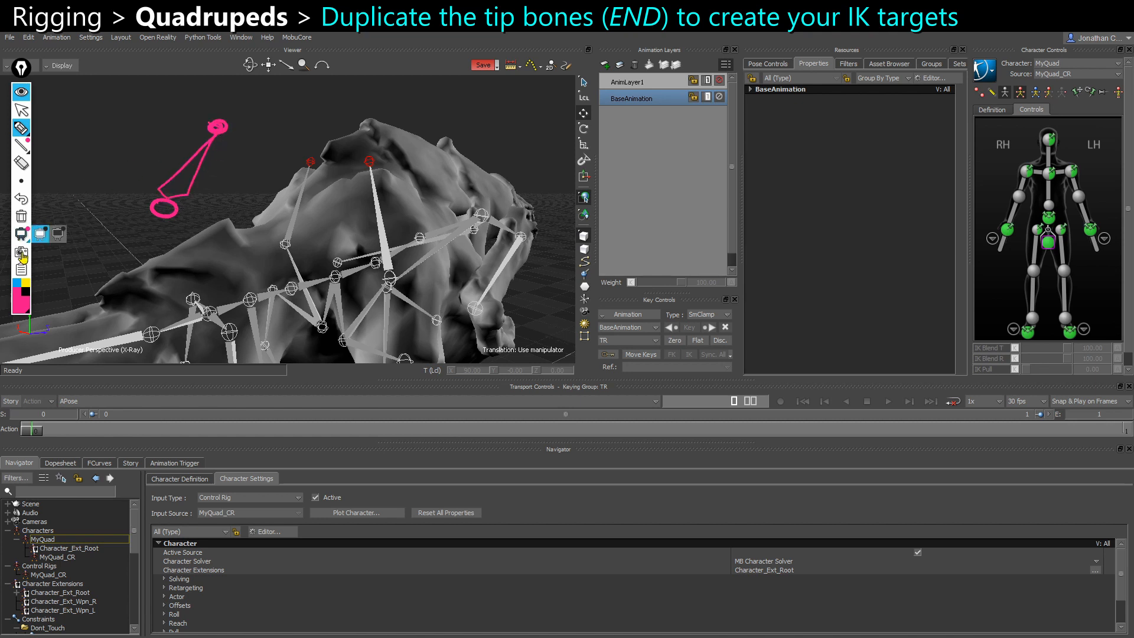
left_click(16, 282)
mouse_move(221, 118)
left_mouse_down()
mouse_move(224, 104)
mouse_move(209, 145)
mouse_move(204, 122)
mouse_move(237, 140)
mouse_move(230, 158)
mouse_move(260, 217)
left_mouse_up()
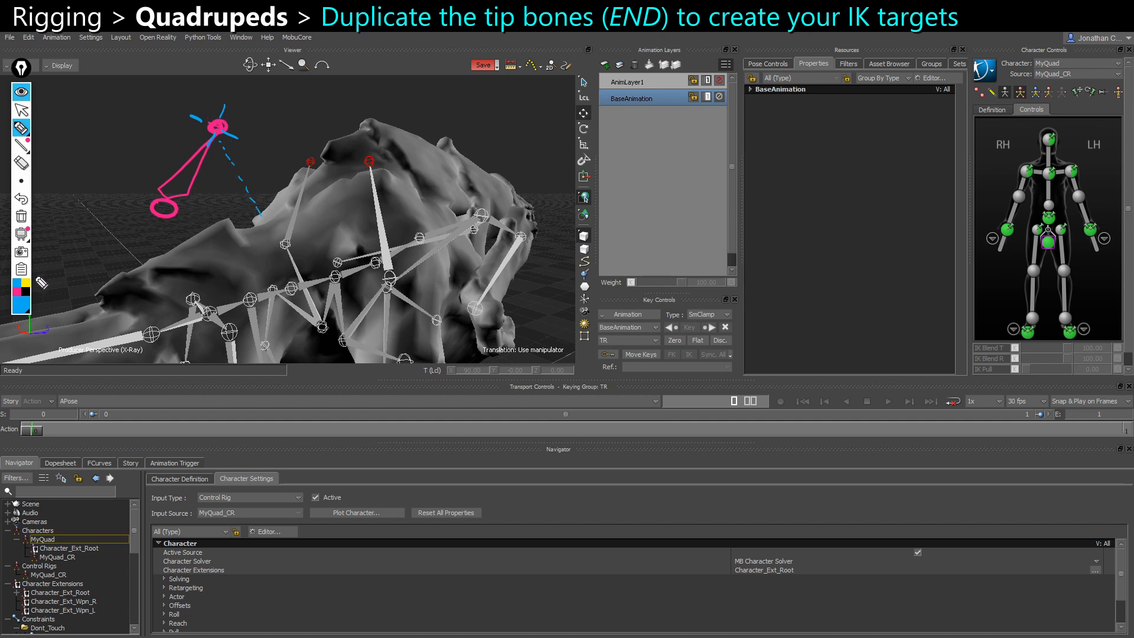
left_click(16, 291)
left_click_drag(171, 217, 242, 221)
left_click_drag(251, 221, 259, 221)
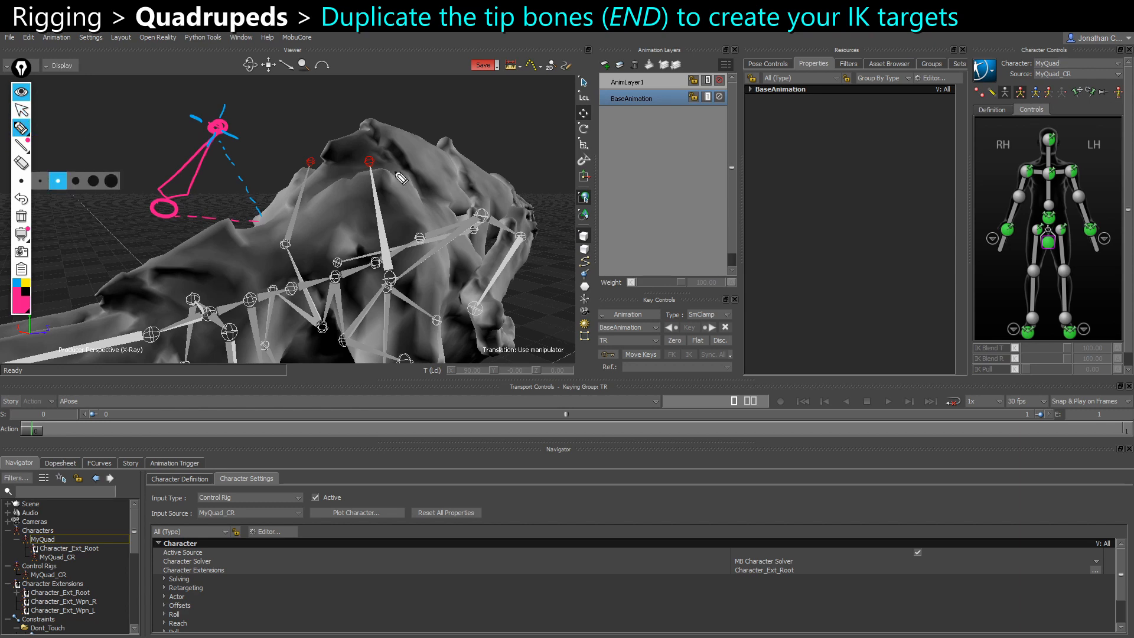
left_click(21, 112)
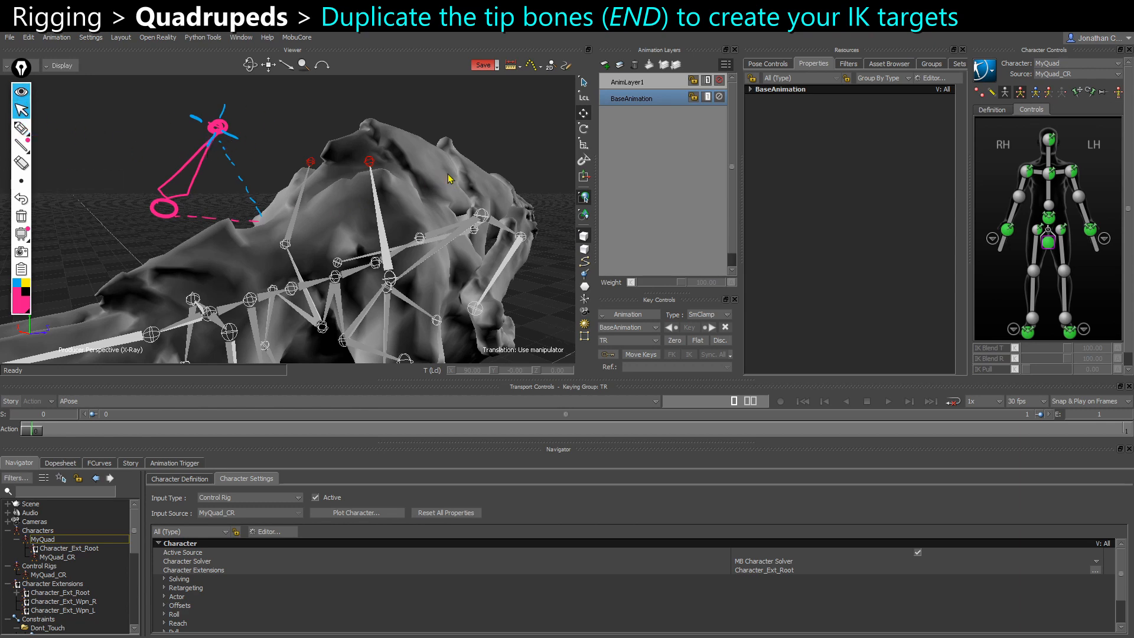
left_click_drag(447, 178, 462, 178, "ctrl+shift")
left_click(21, 93)
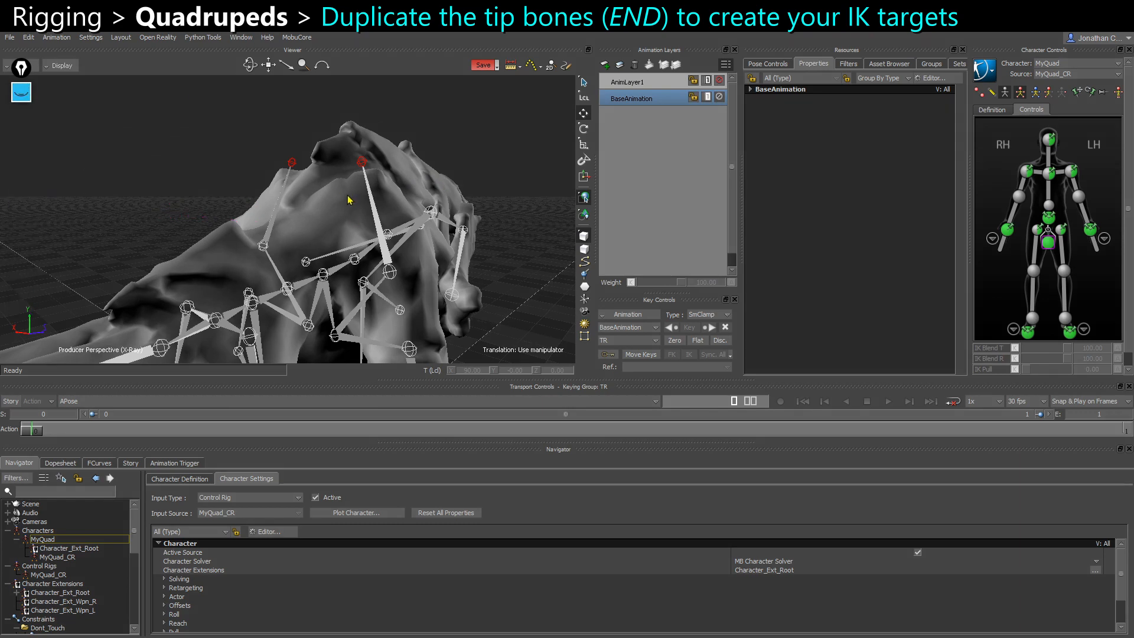
Select scapulae_r_END and scapulae_l_END together and duplicate them in the schematic view as IK targets
left_click(363, 163)
left_click(294, 163, "shift")
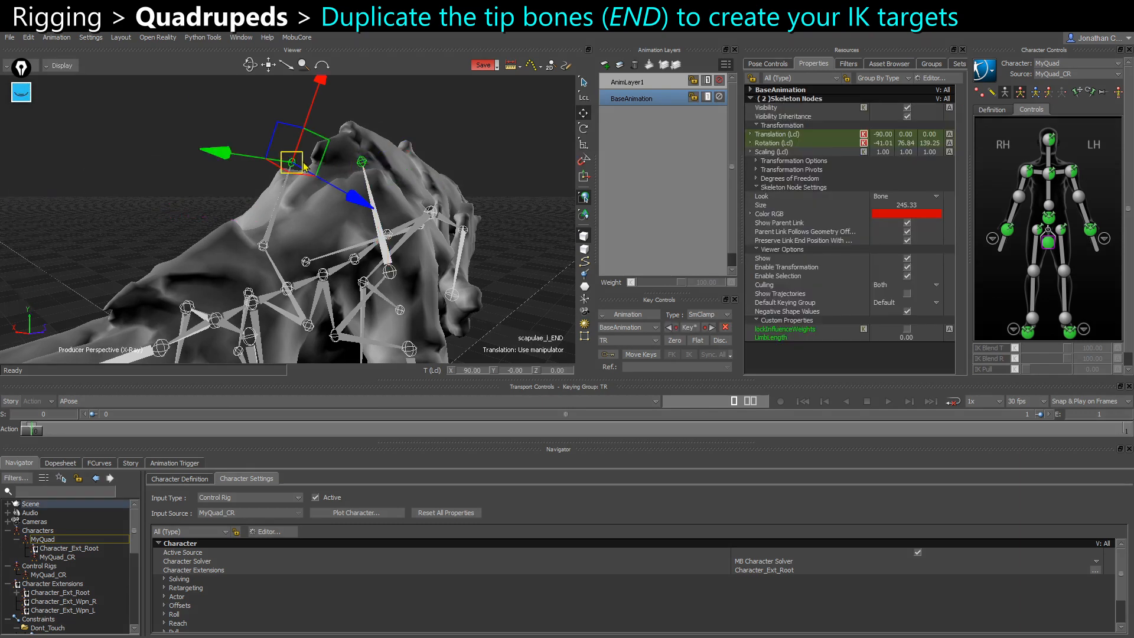
left_click_drag(302, 203, 325, 198, "ctrl+shift")
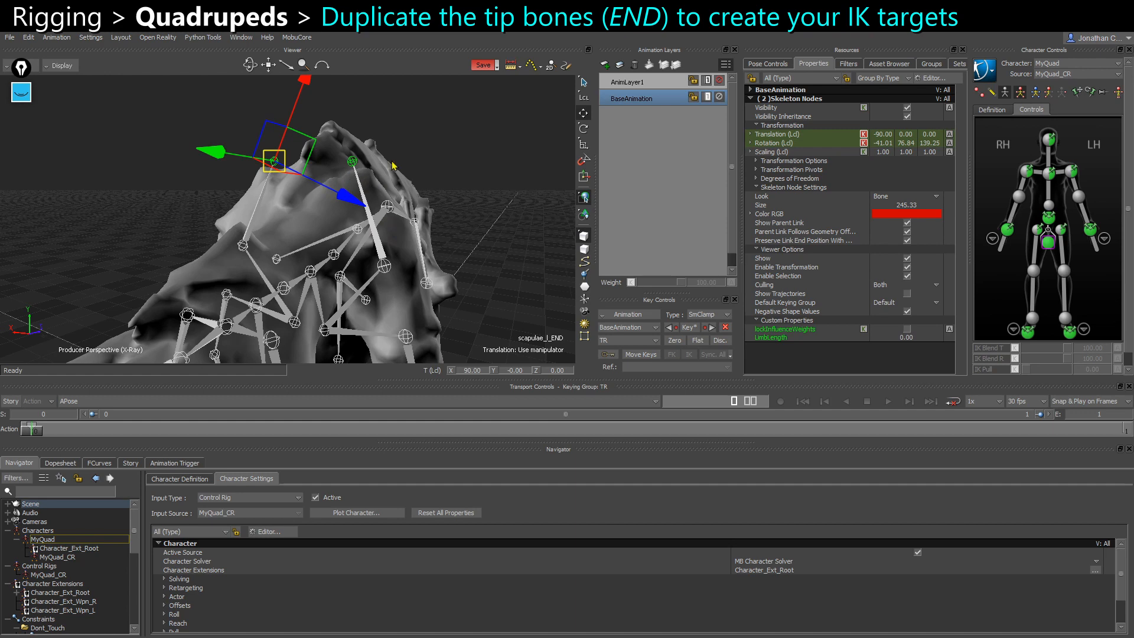
key("ctrl+w")
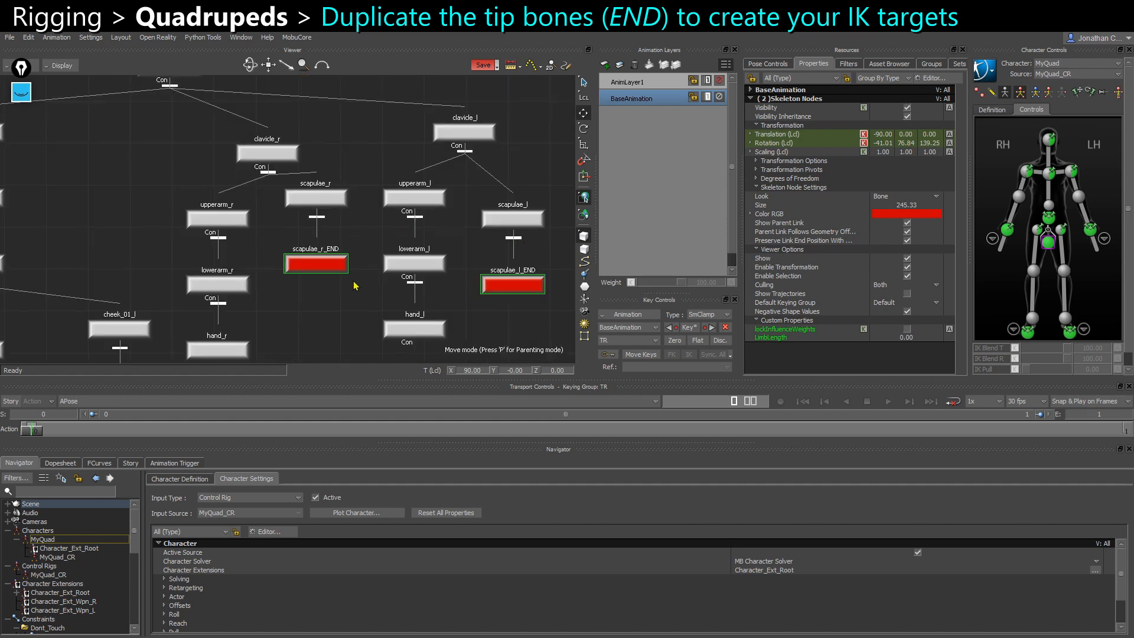
key("ctrl+v")
left_click_drag(259, 306, 342, 341, "shift")
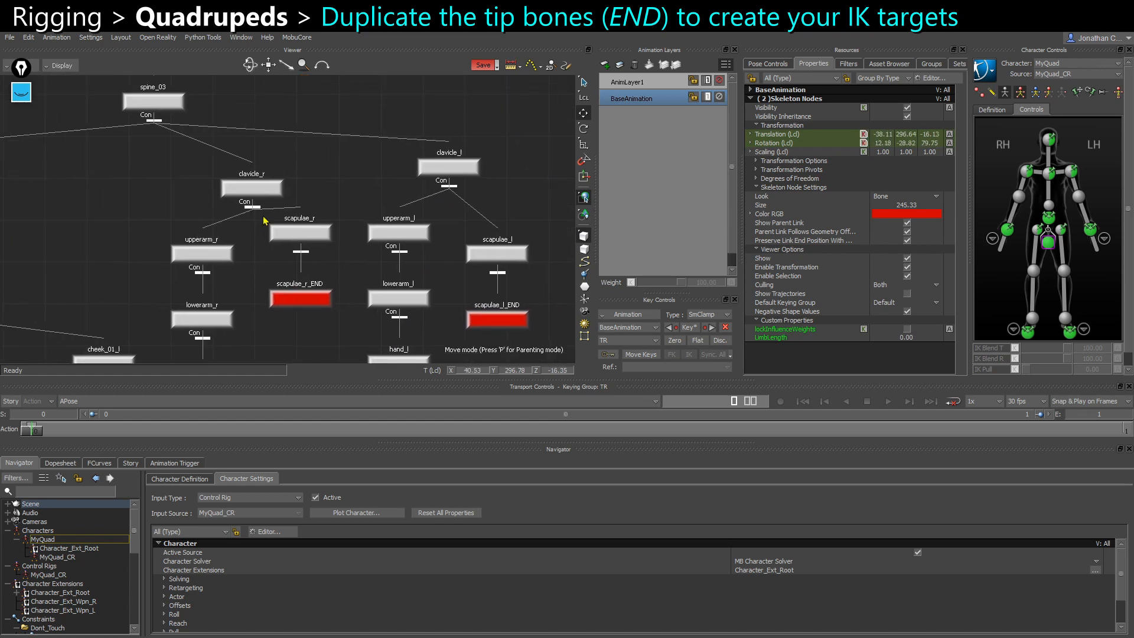
Parent both duplicated END bones under spine_03 and check their links to that bone in the 3D view
left_click_drag(218, 201, 237, 233, "shift")
left_click_drag(200, 118, 208, 193, "shift")
left_click(247, 161)
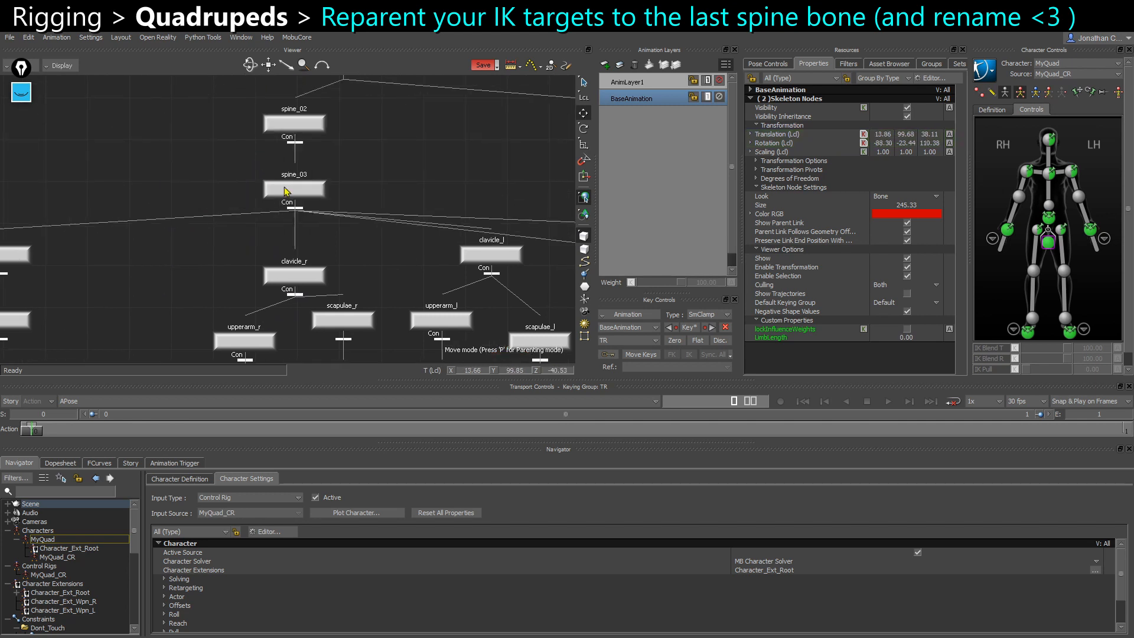
left_click_drag(387, 189, 3, 198, "shift")
left_click_drag(316, 220, 443, 211, "shift")
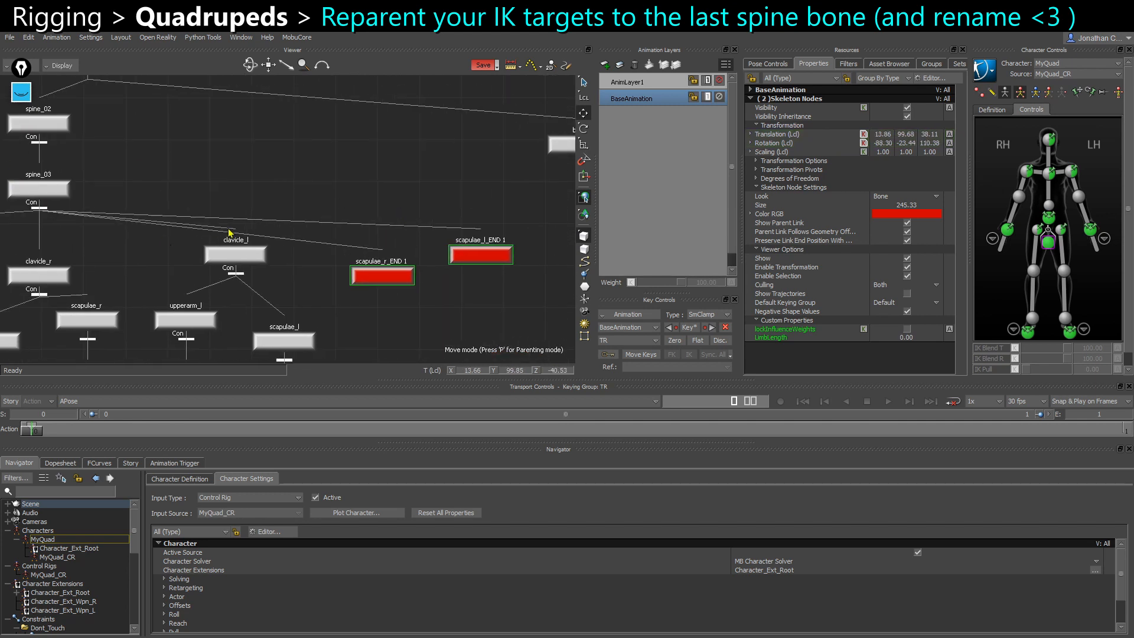
key("ctrl+e")
left_click_drag(198, 220, 359, 235, "ctrl+shift")
left_click(341, 278)
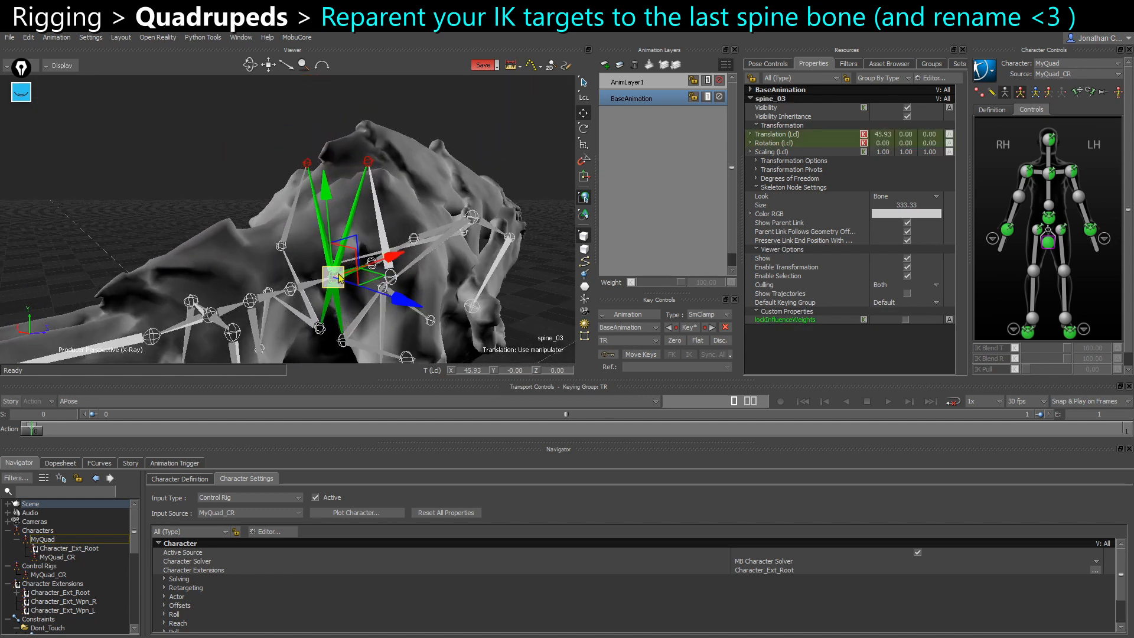
Select both duplicated END bones in the schematic view and change their colour to cyan
key("ctrl+w")
left_click(382, 276)
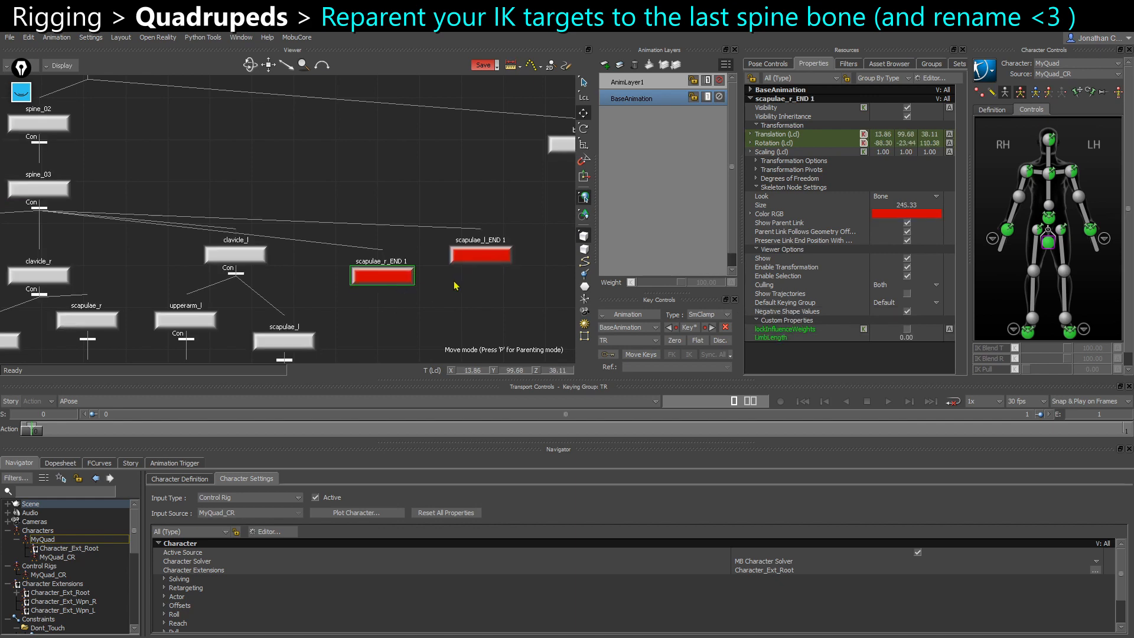
left_click(481, 255, "shift")
left_click(891, 216)
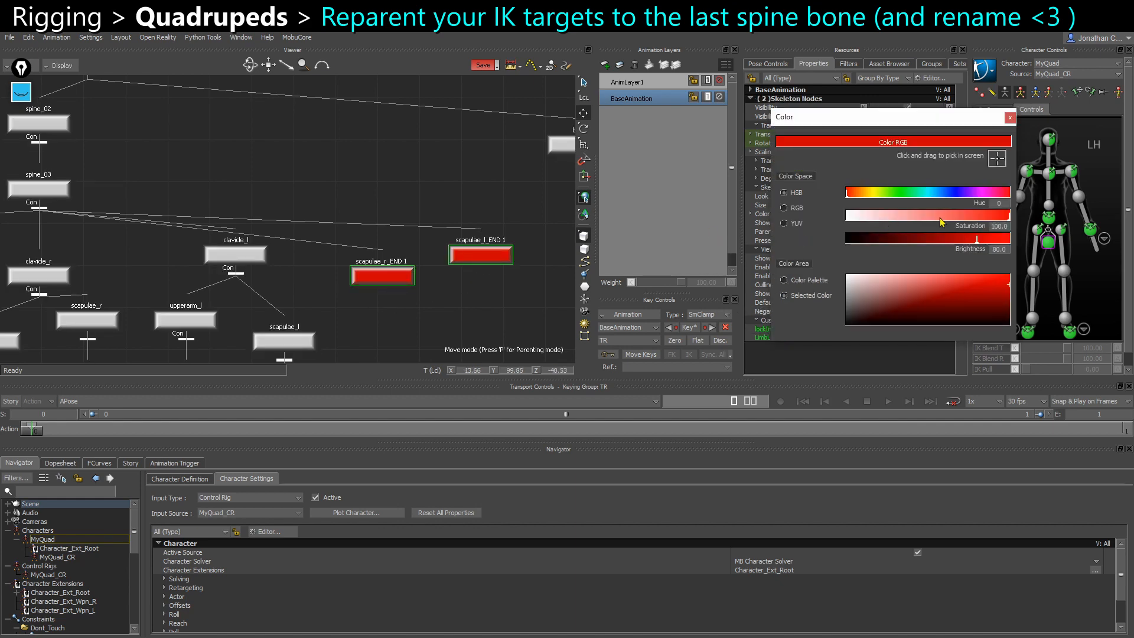
left_click(930, 194)
left_click(1010, 117)
scroll(355, 282, "up", 1)
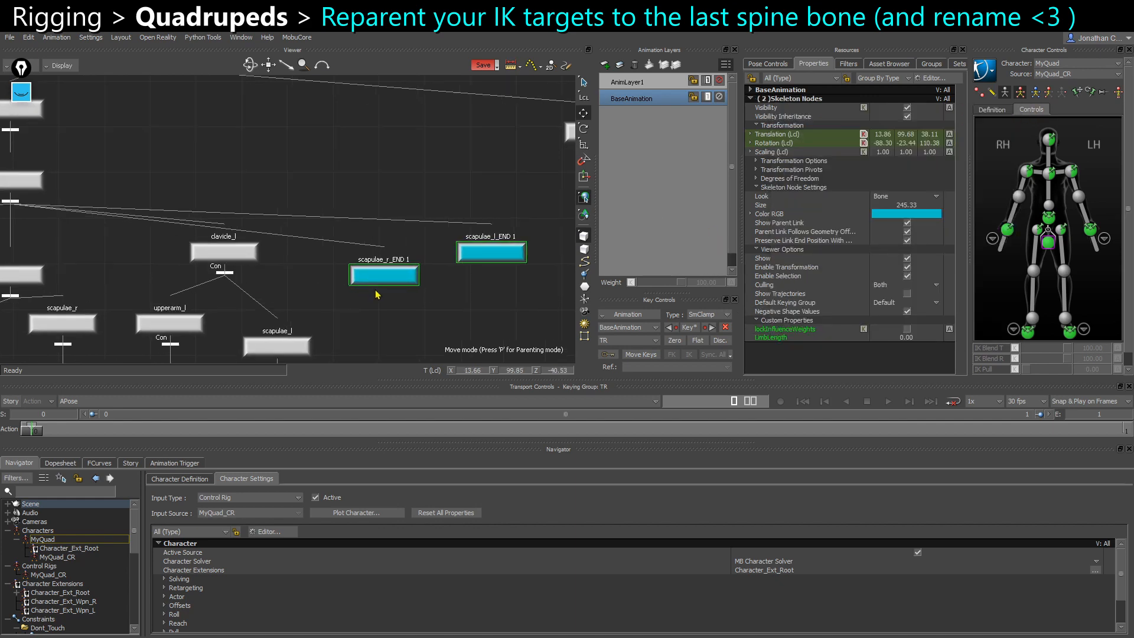
Rename the duplicated right END bone as scapulae_r_IK
left_click(387, 279)
right_click(390, 282)
left_click(420, 367)
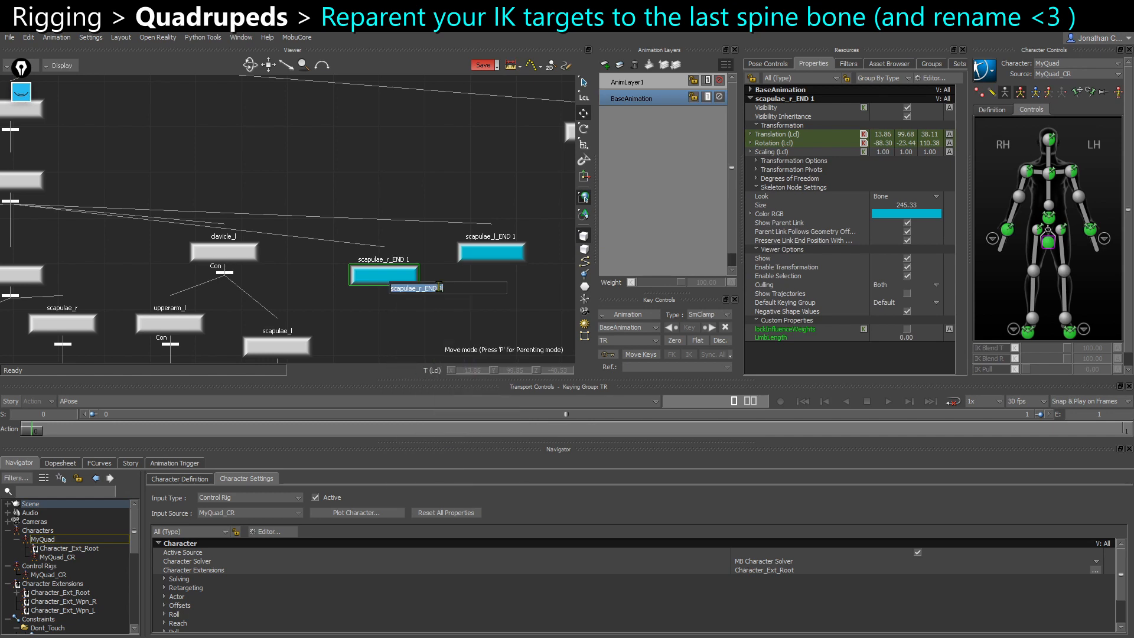
left_click_drag(425, 291, 472, 295)
key("Return")
Rename the duplicated left END bone as scapulae_l_IK
left_click(507, 253)
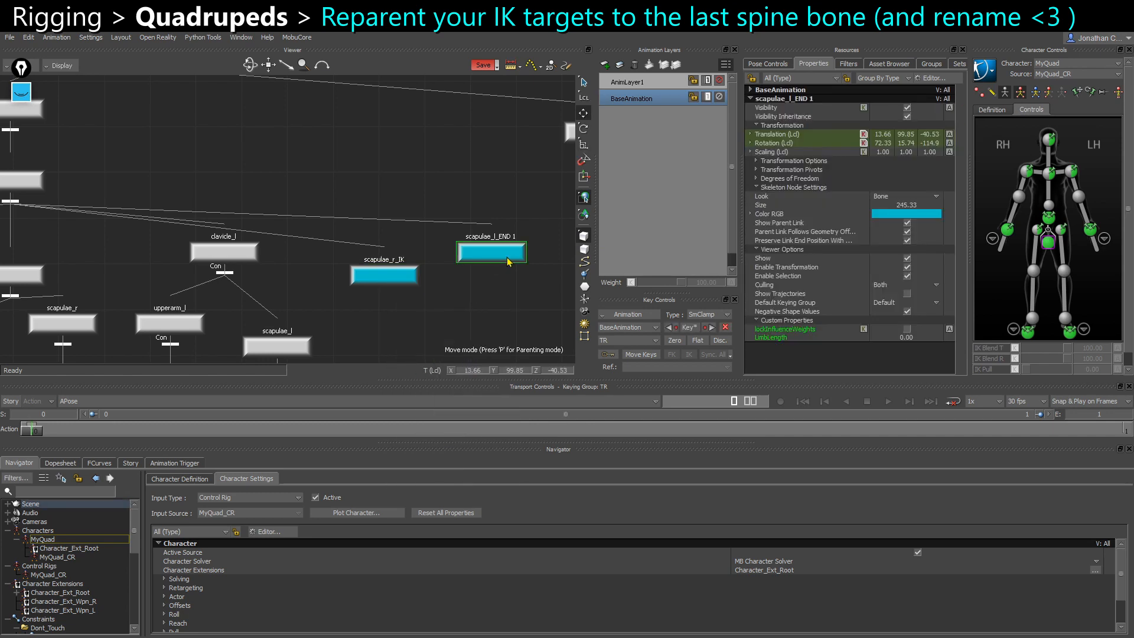
right_click(508, 262)
left_click(538, 349)
left_click_drag(541, 264, 558, 264)
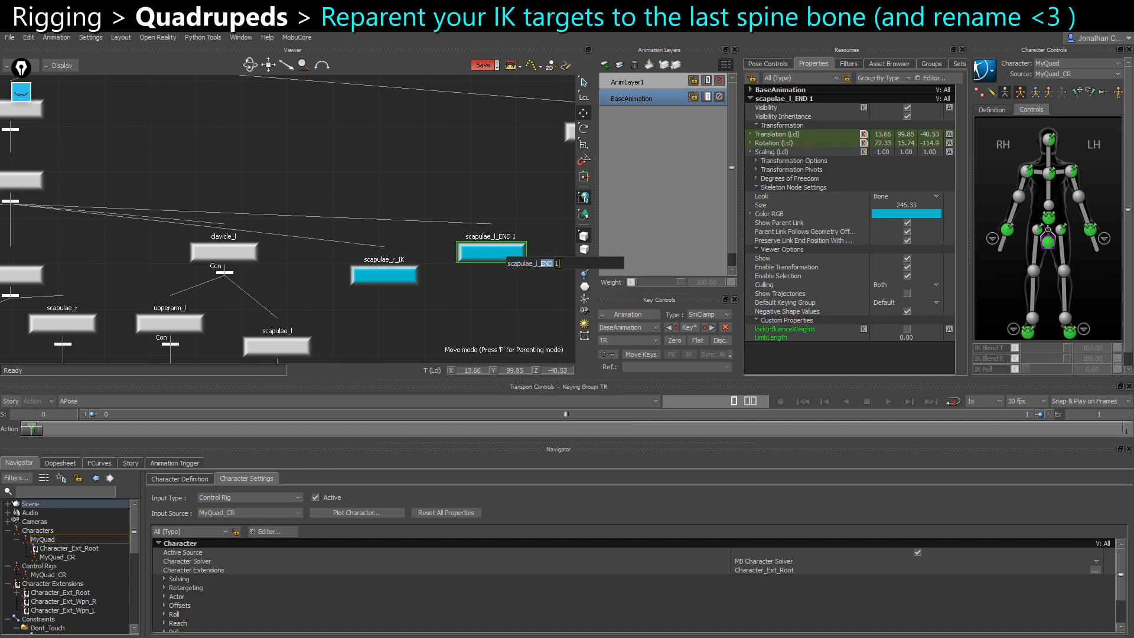
key("Return")
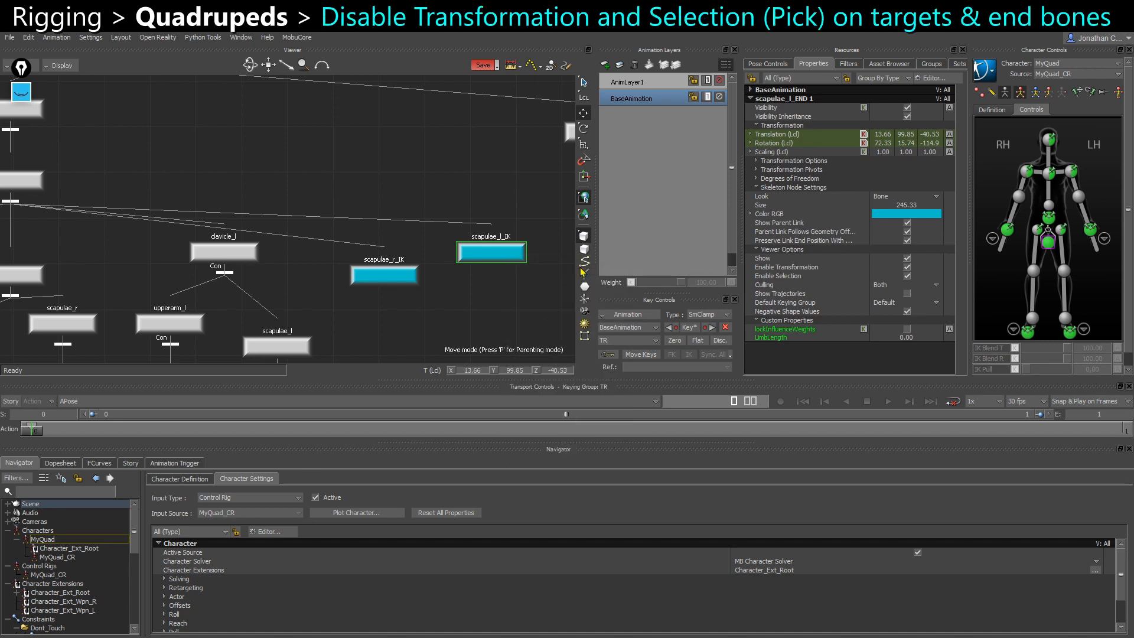
Select both scapulae IK targets and both scapulae END bones, and disable Enable Transformation and Enable Selection for all four
middle_click_drag(320, 291, 332, 234)
left_click_drag(425, 284, 409, 188, "shift")
middle_click_drag(391, 277, 423, 251)
left_click_drag(395, 337, 335, 355, "shift")
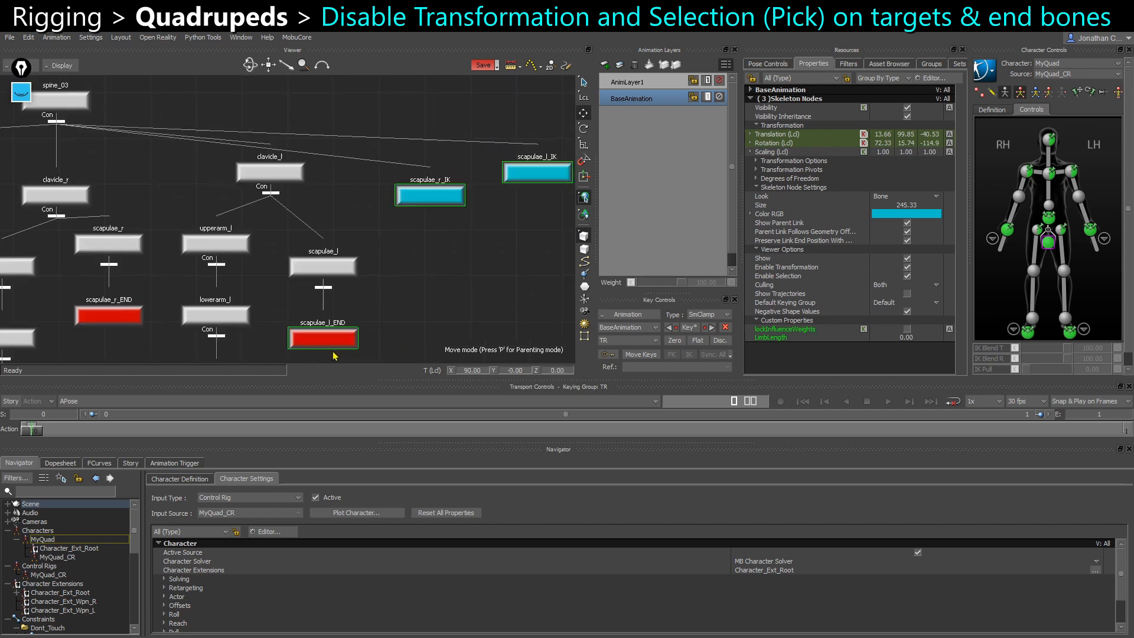
left_click_drag(124, 345, 90, 283, "shift")
key("ctrl+w")
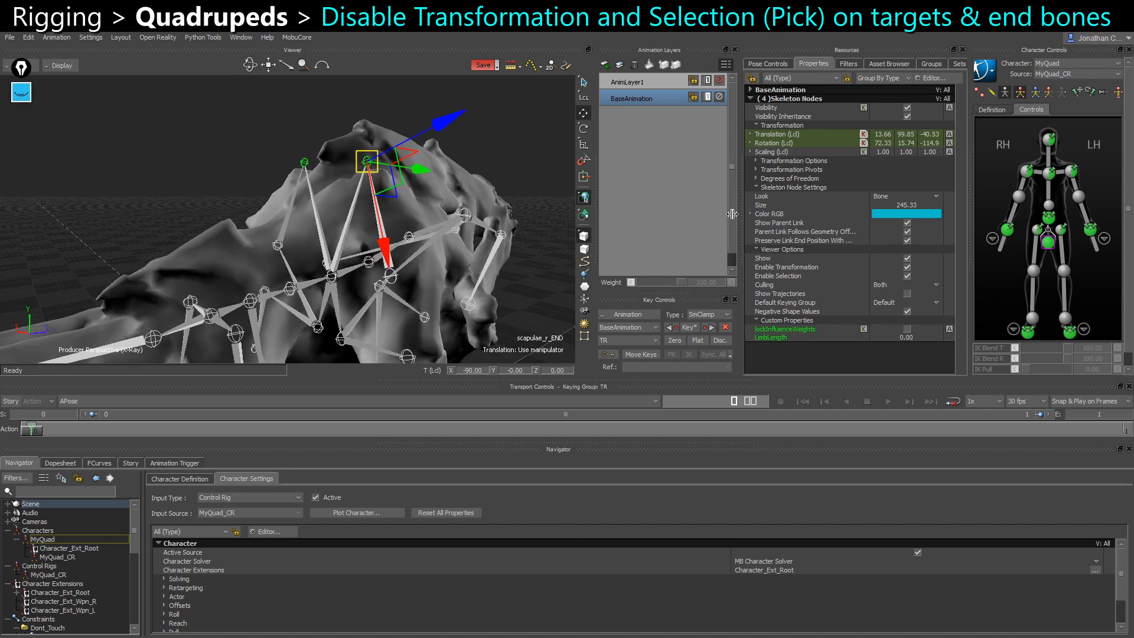
left_click(774, 270)
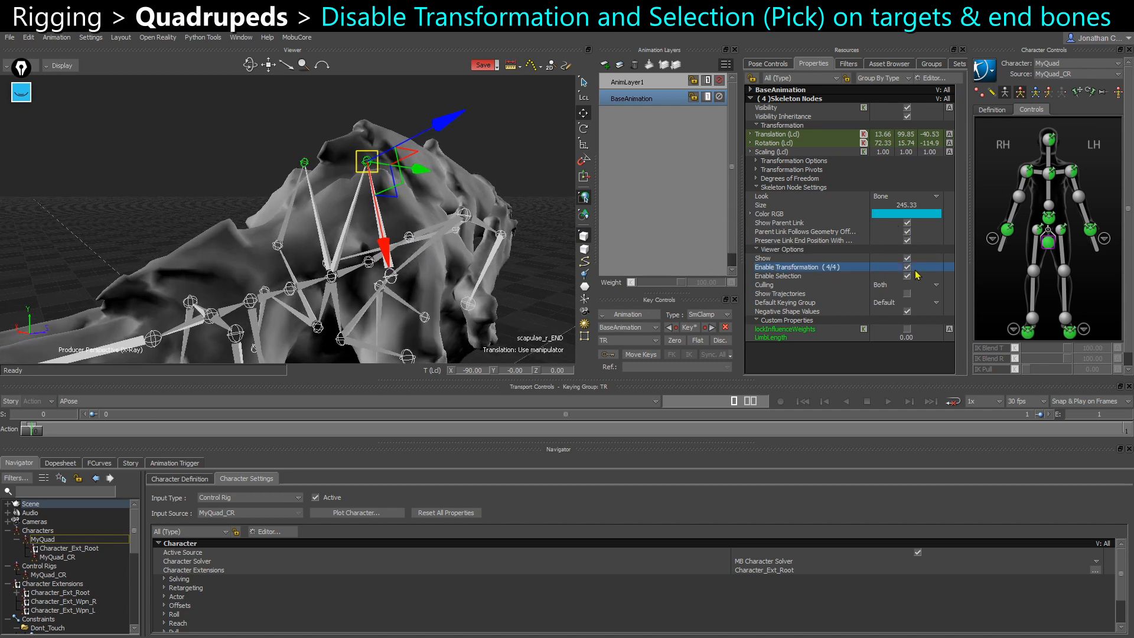
left_click(907, 267)
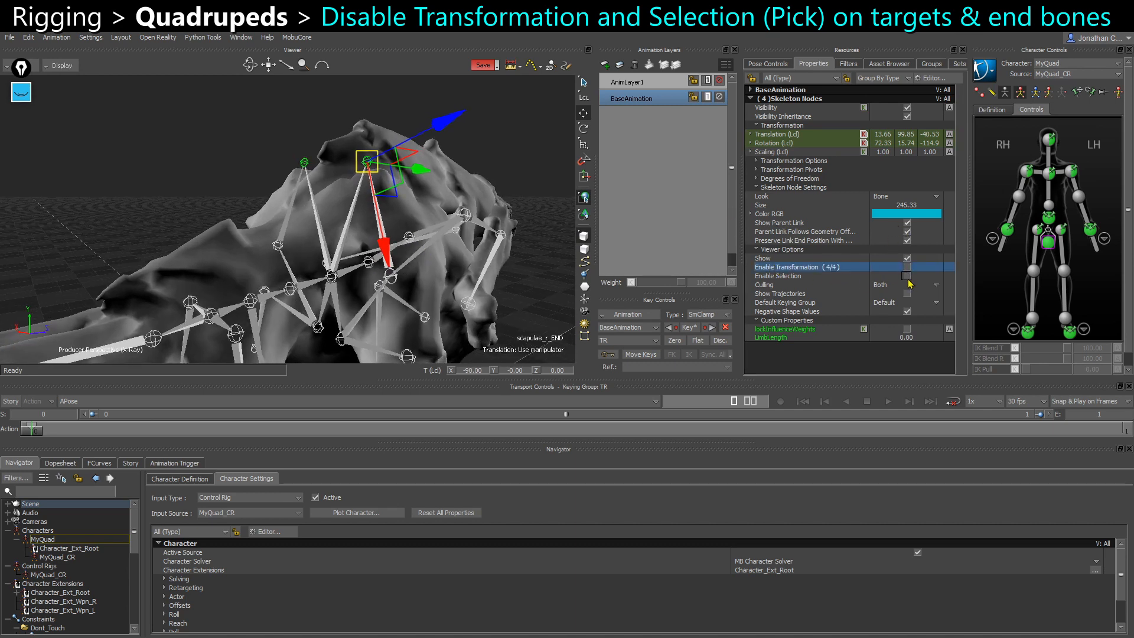
left_click(690, 327)
left_click(690, 327)
left_click_drag(325, 232, 362, 223, "ctrl+shift")
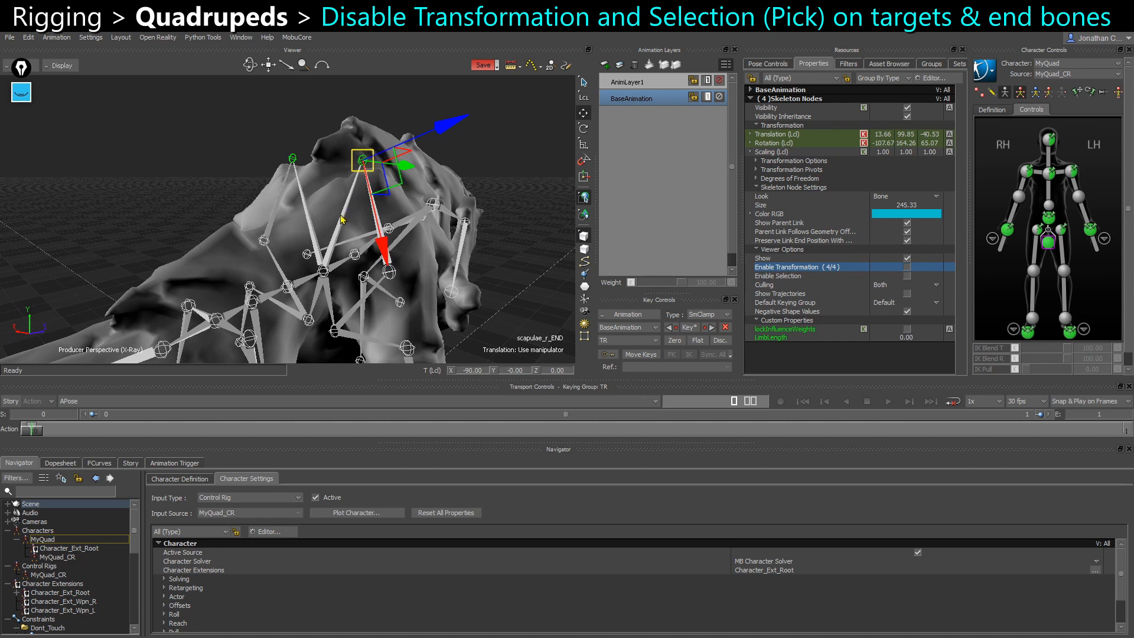
Select only scapulae_r_IK and scapulae_l_IK and disable Show Parent Link on them
key("ctrl+w")
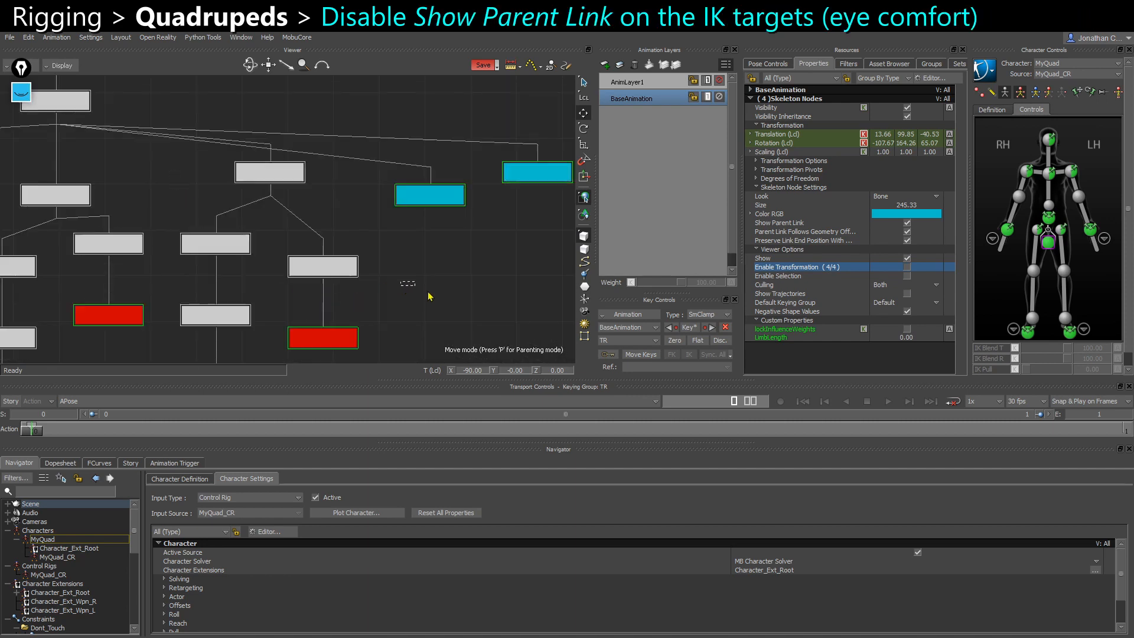
left_click(523, 184)
left_click_drag(523, 185, 536, 170)
key("ctrl+w")
left_click_drag(473, 207, 464, 212, "ctrl+shift")
left_click(778, 223)
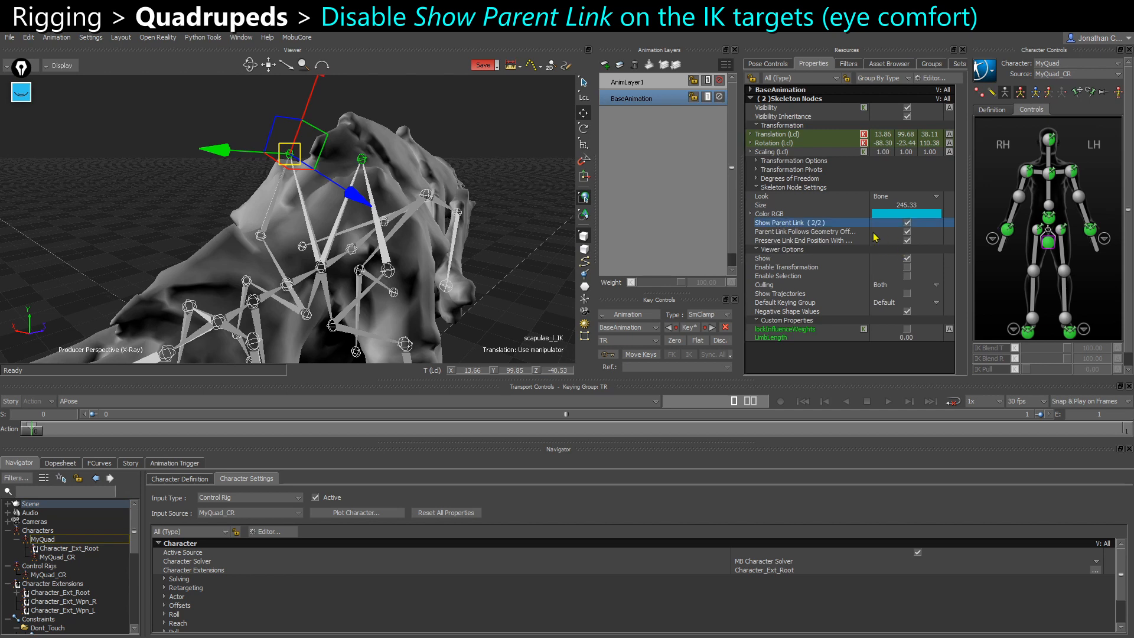
left_click(908, 223)
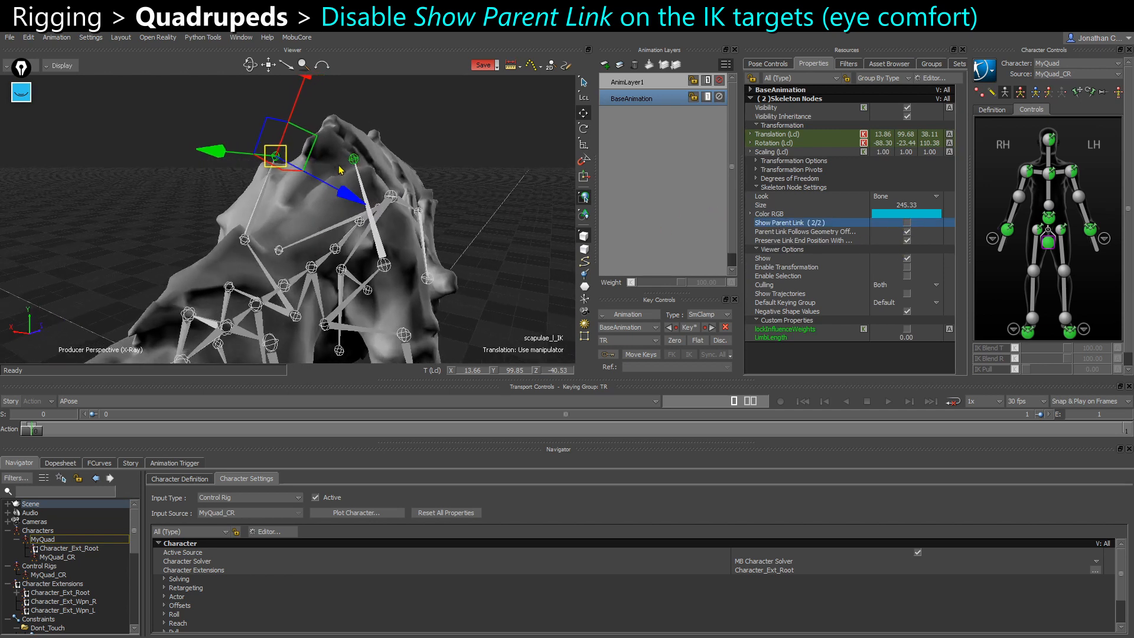
left_click_drag(300, 306, 417, 290, "ctrl+shift")
Reselect both scapulae IK targets in the schematic view and enlarge their display size to about 416, then deselect them
left_click(479, 172)
left_click_drag(480, 172, 400, 196, "ctrl+shift")
key("ctrl+w")
left_click_drag(434, 235, 472, 183)
left_click(553, 179, "shift")
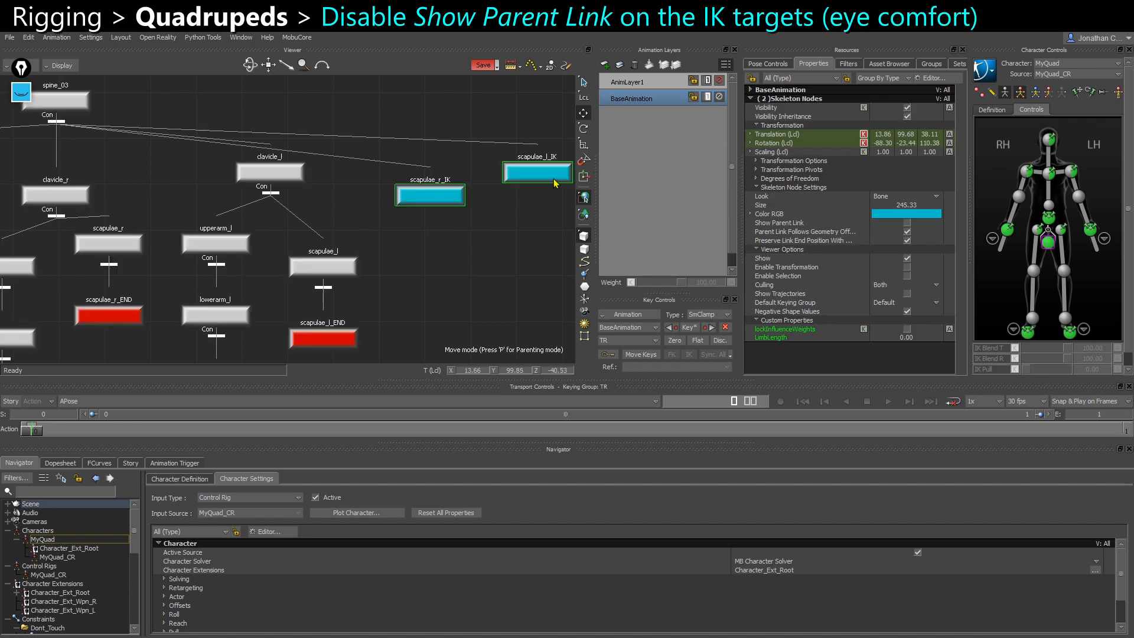
key("ctrl+w")
left_click_drag(910, 207, 1012, 210)
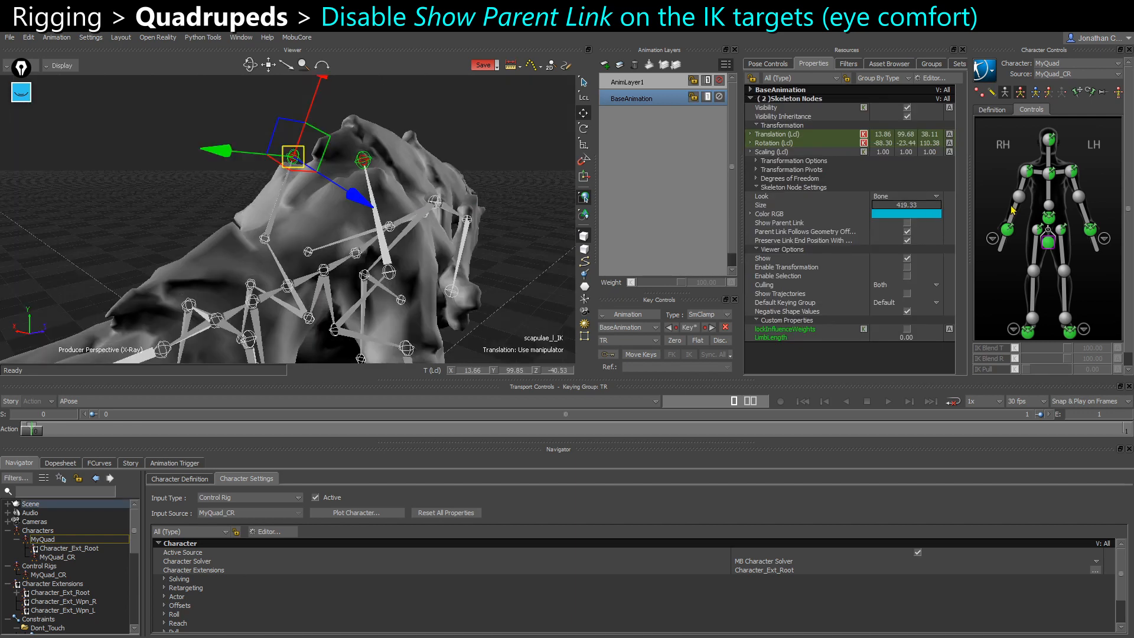
left_click(532, 169)
mouse_move(532, 168)
left_mouse_down("ctrl+shift")
mouse_move(567, 182)
mouse_move(506, 178)
mouse_move(530, 184)
left_mouse_up("ctrl+shift")
left_click_drag(288, 242, 349, 260, "ctrl+shift")
left_click_drag(245, 210, 206, 221, "ctrl+shift")
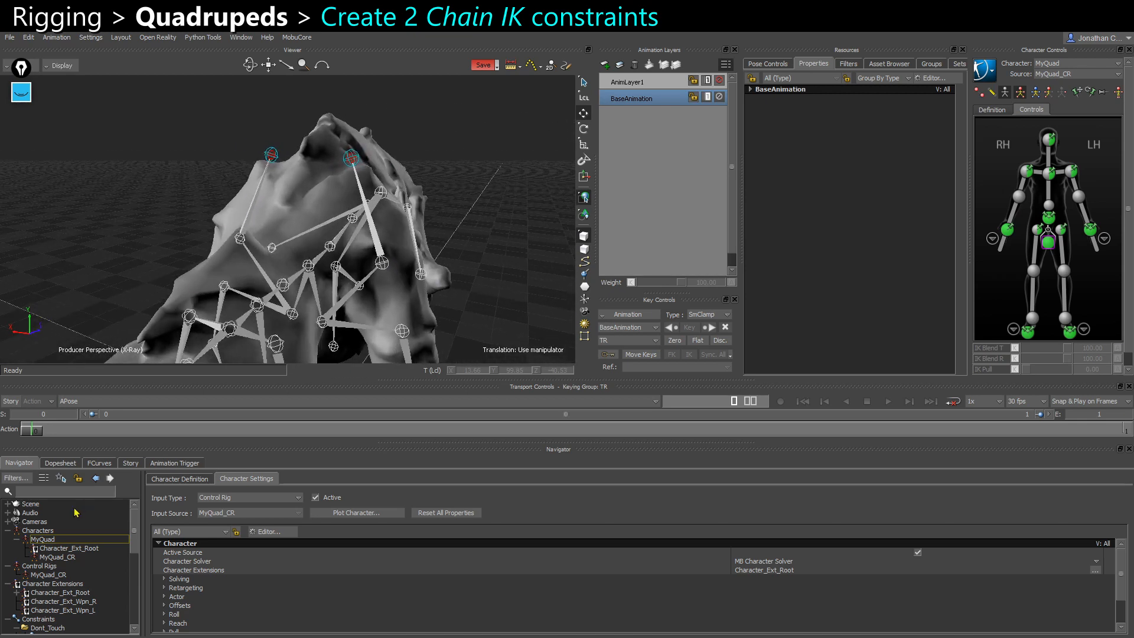
Insert a Chain IK constraint under Constraints in the scene tree
left_click(16, 540)
scroll(38, 601, "down", 2)
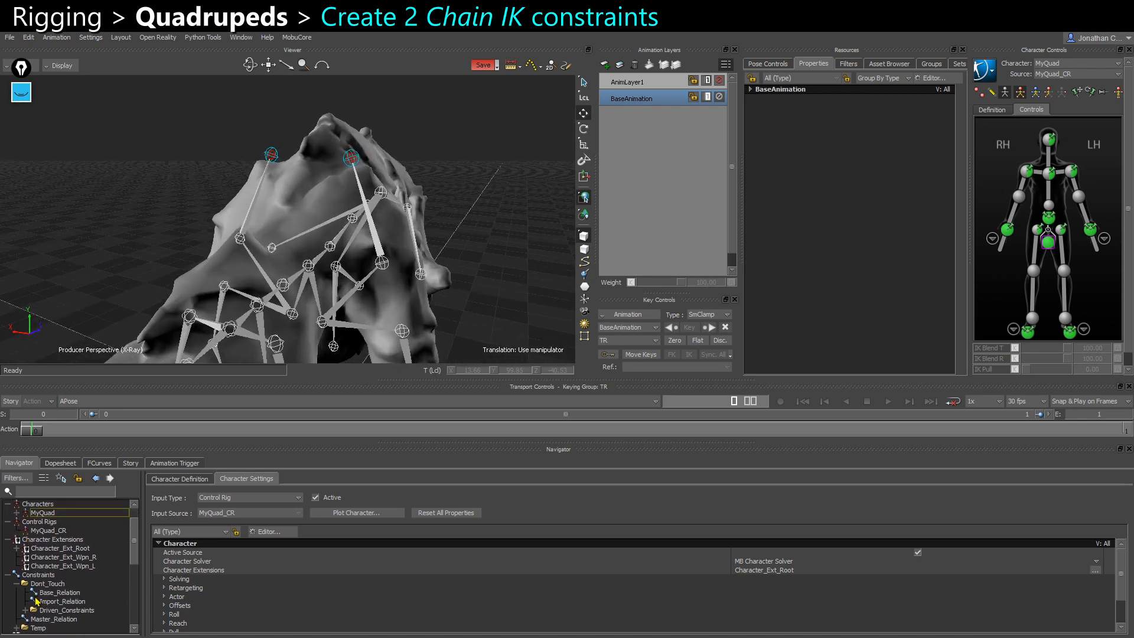
left_click(17, 557)
left_click(43, 549)
right_click(43, 548)
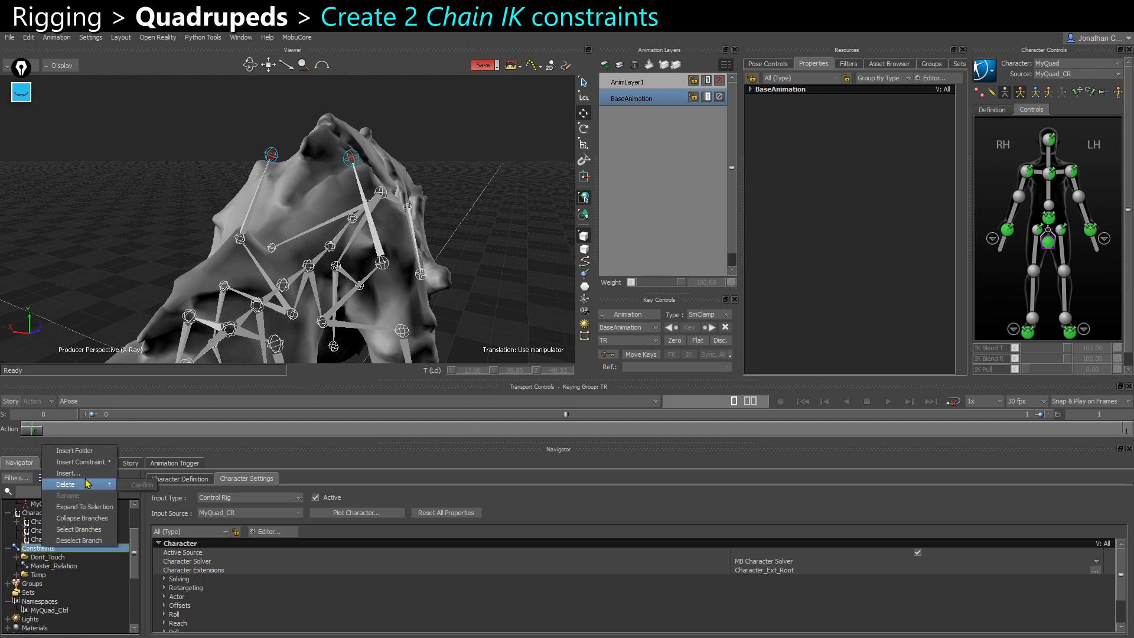
mouse_move(88, 462)
left_click(169, 485)
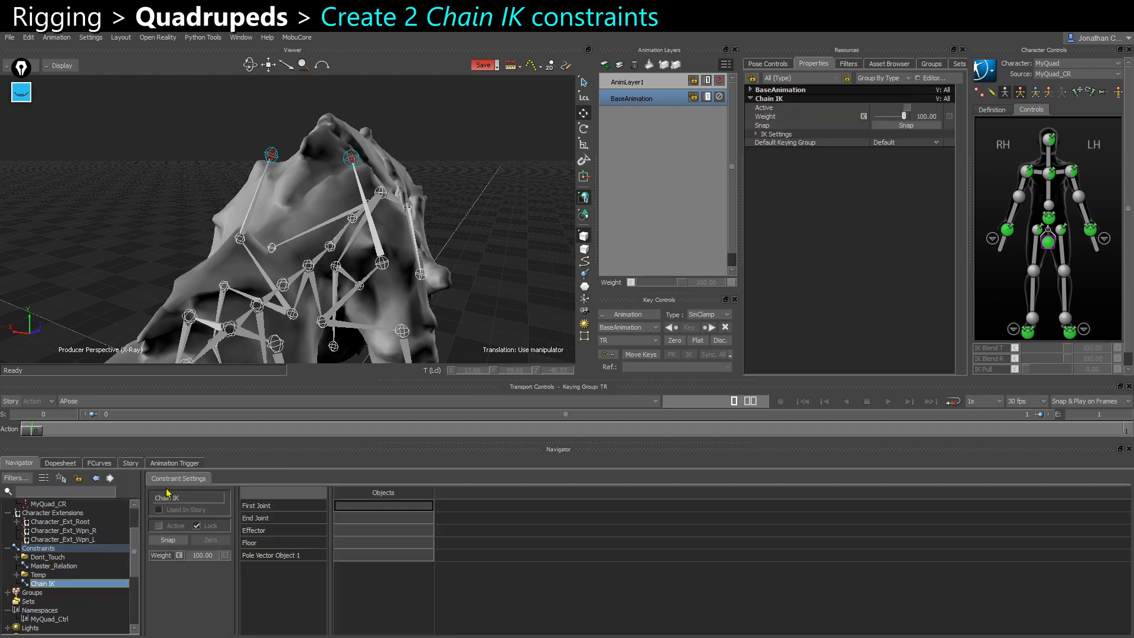
Rename the Chain IK constraint as Scapulae_IK_L
right_click(52, 586)
left_click(87, 537)
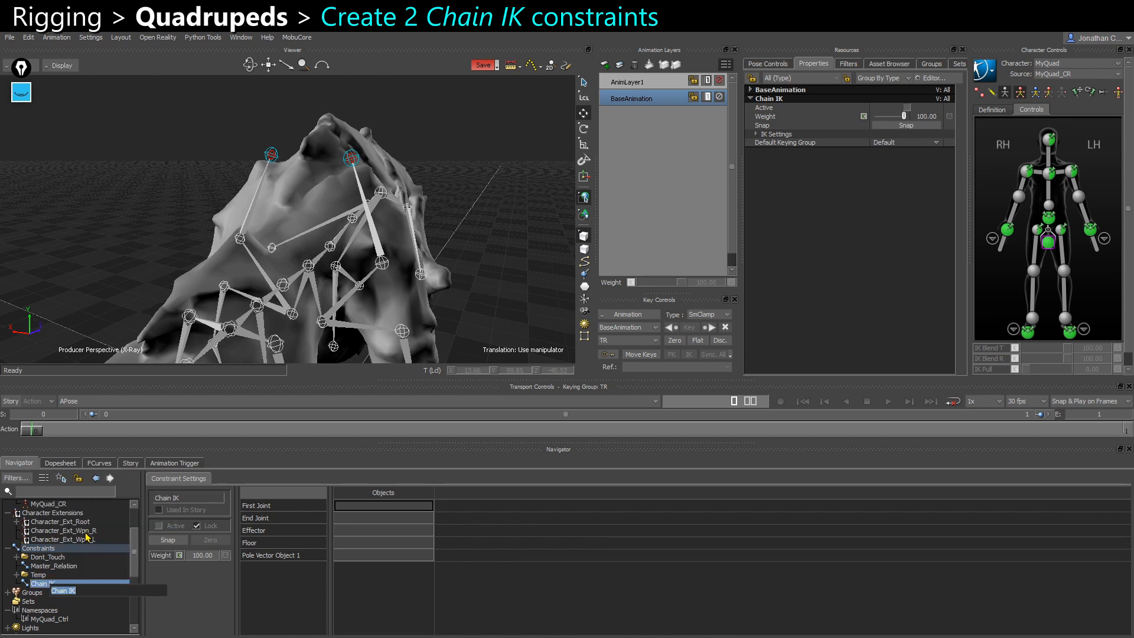
type("Scapulae_IK_L")
key("Return")
Duplicate the Scapulae_IK_L constraint and rename the copy as Scapulae_IK_R
right_click(68, 583)
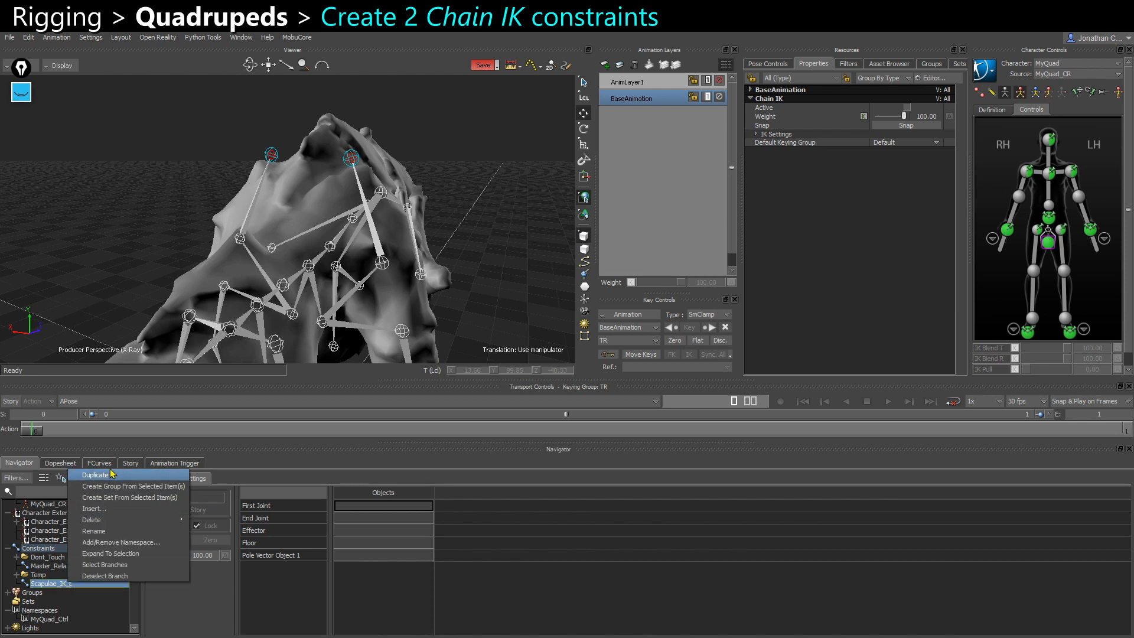
left_click(109, 477)
right_click(72, 594)
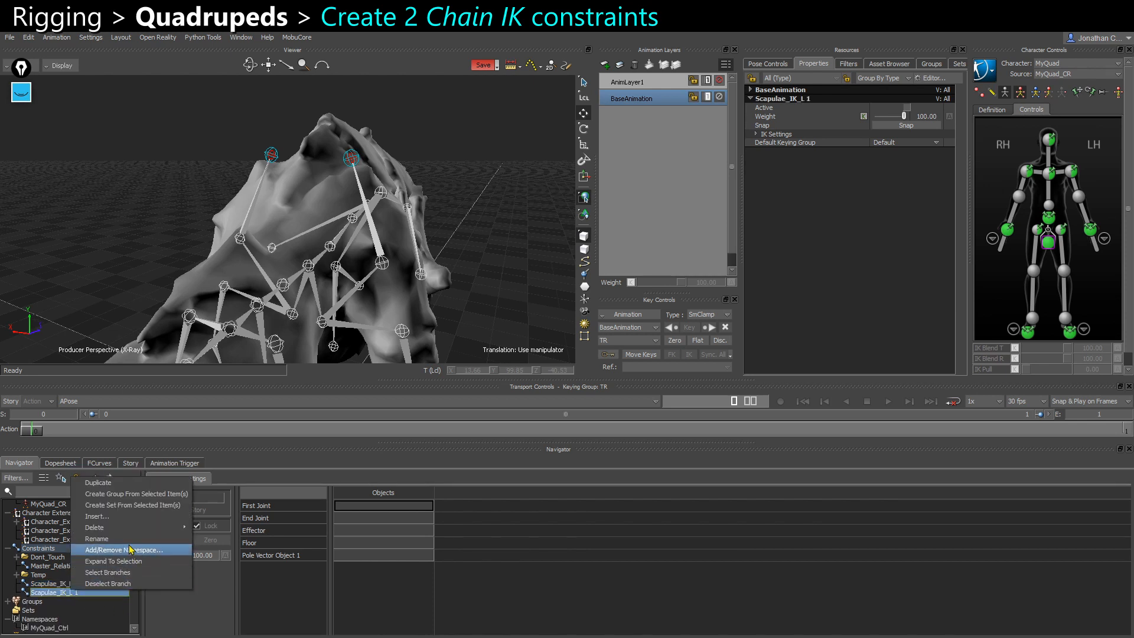
left_click(121, 545)
key("BackSpace")
key("BackSpace")
key("BackSpace")
type("R")
key("Return")
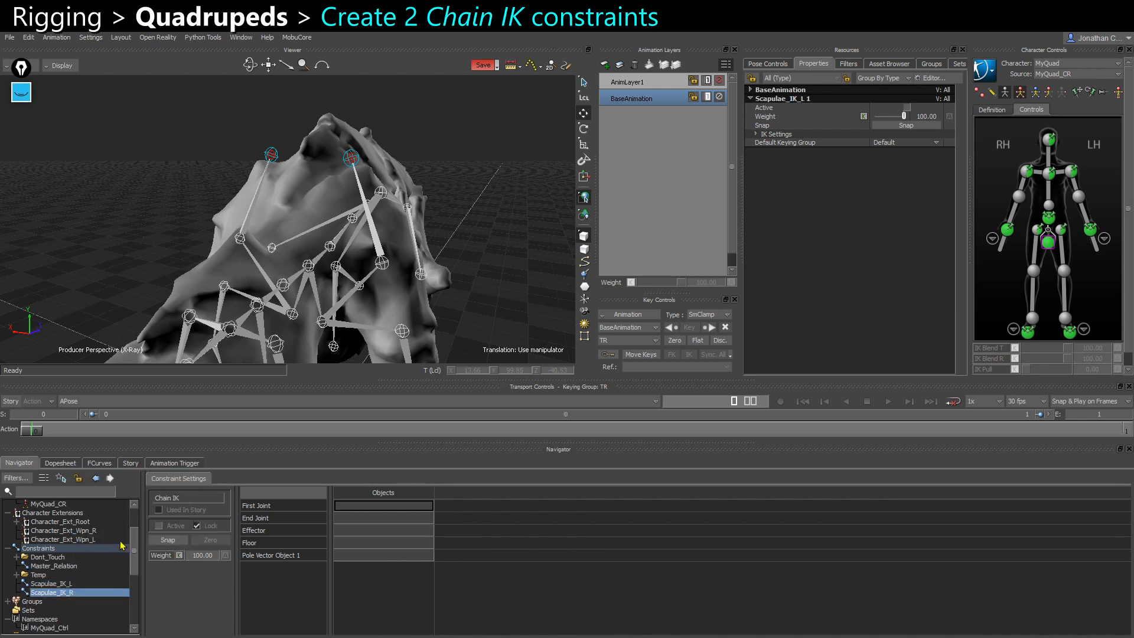
Assign the scapulae_l bone as First Joint of the Scapulae_IK_L constraint
left_click(72, 584)
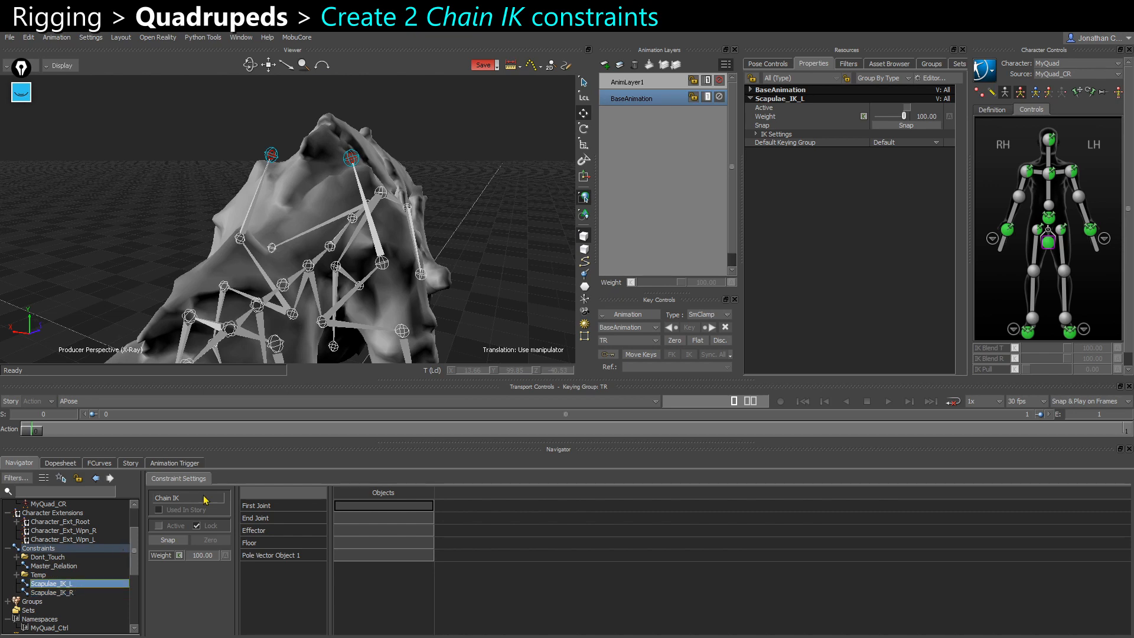
left_click_drag(388, 323, 290, 239)
left_click(290, 239)
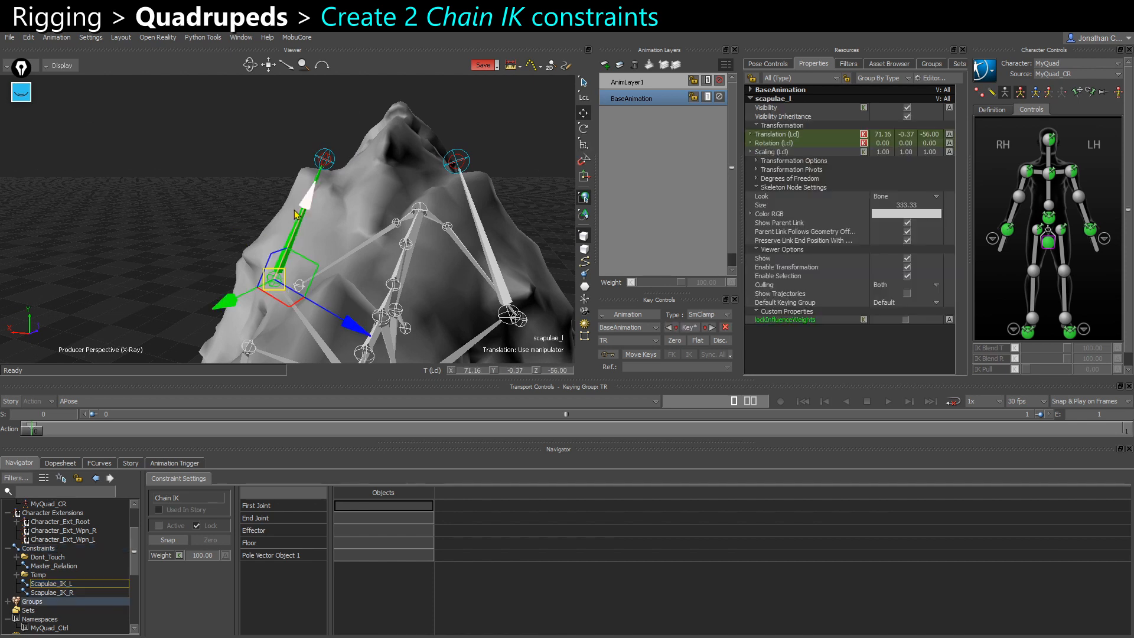
left_click(261, 312, "shift")
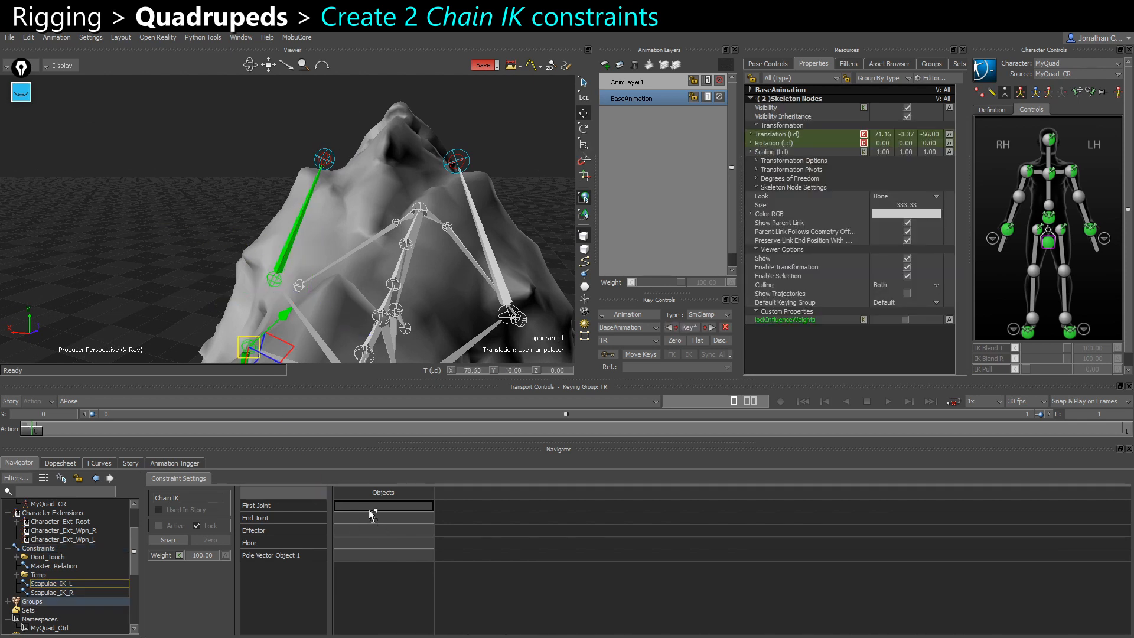
left_click(274, 279)
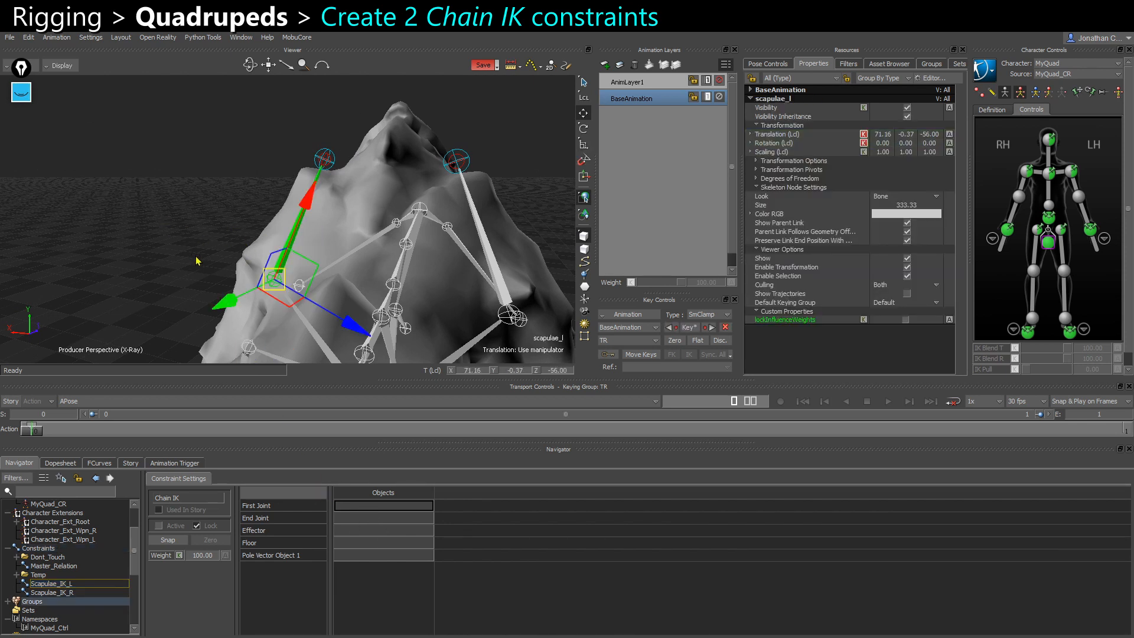
left_click_drag(313, 347, 369, 507)
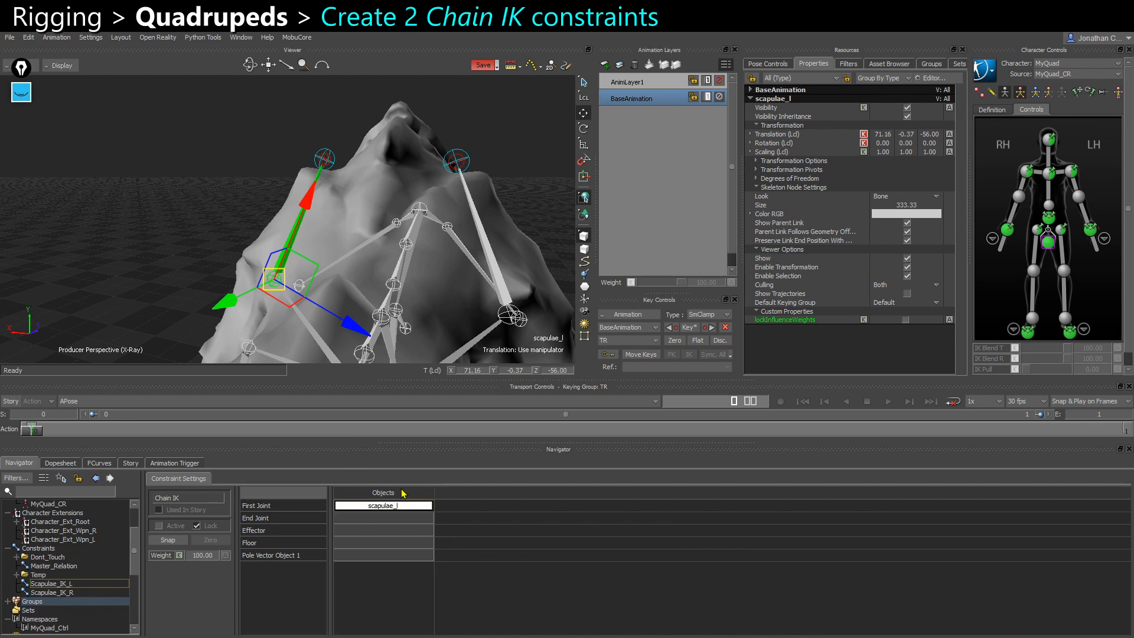
Assign scapulae_l_END, picked in the schematic view, as End Joint of the Scapulae_IK_L constraint
left_click(254, 229)
key("ctrl+w")
left_click_drag(342, 284, 367, 236, "shift")
left_click(354, 221)
scroll(396, 314, "up", 2)
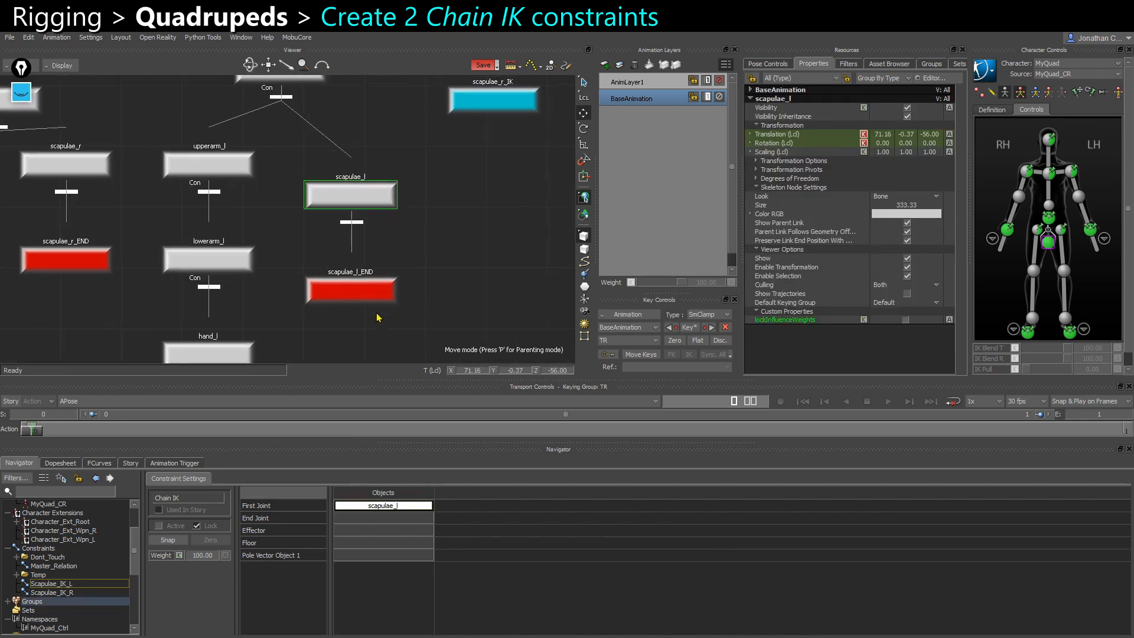
left_click(333, 282)
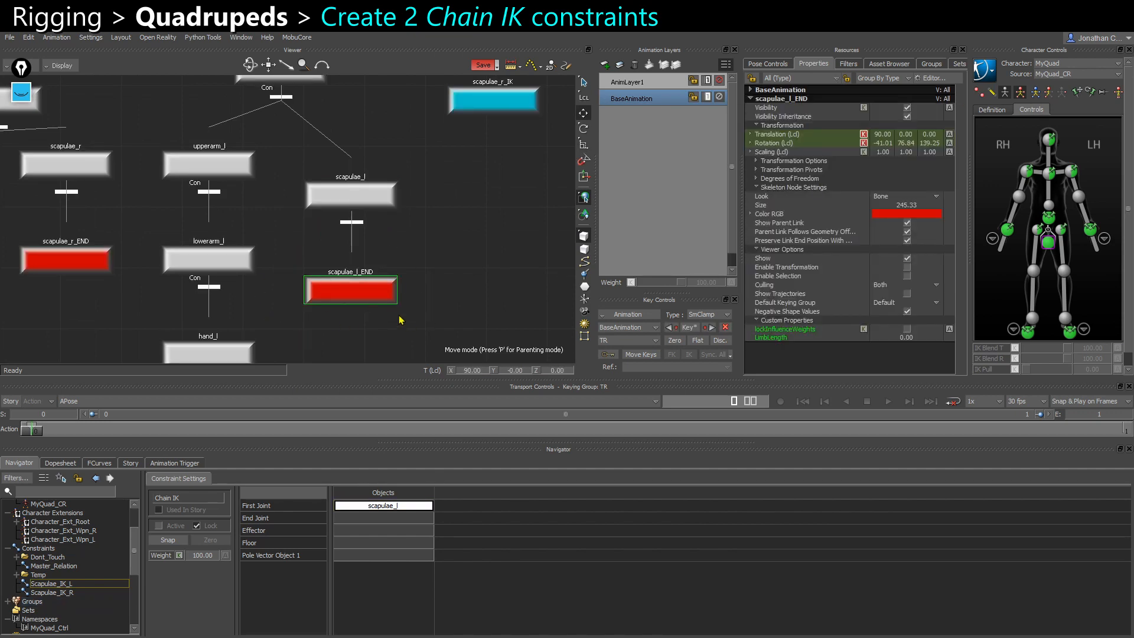
key("ctrl+e")
left_click_drag(186, 213, 374, 519, "alt")
Assign the scapulae_l_IK target as Effector of the Scapulae_IK_L constraint
key("ctrl+w")
middle_click_drag(449, 239, 353, 274)
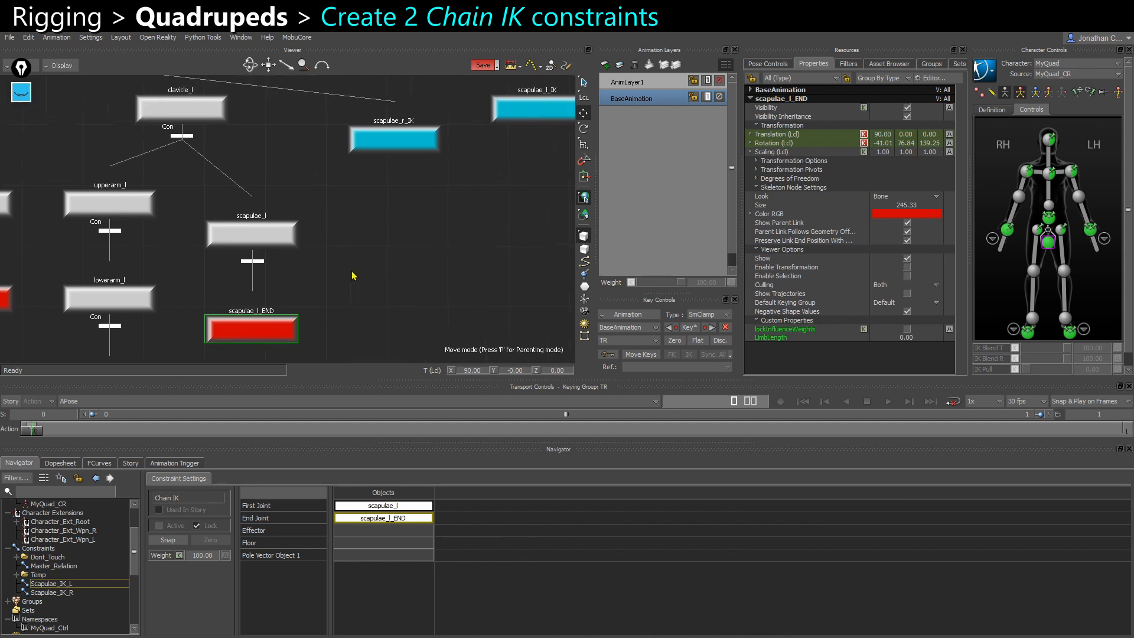
scroll(438, 209, "down", 1)
middle_click_drag(497, 128, 442, 156)
left_click(469, 153)
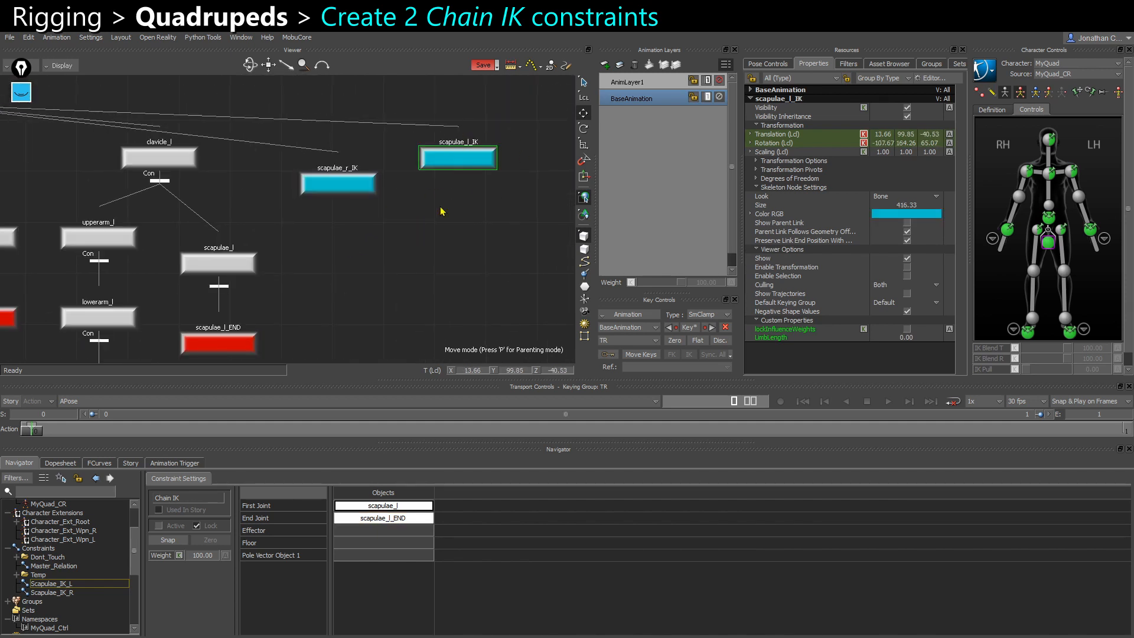
left_click_drag(345, 550, 373, 530, "alt")
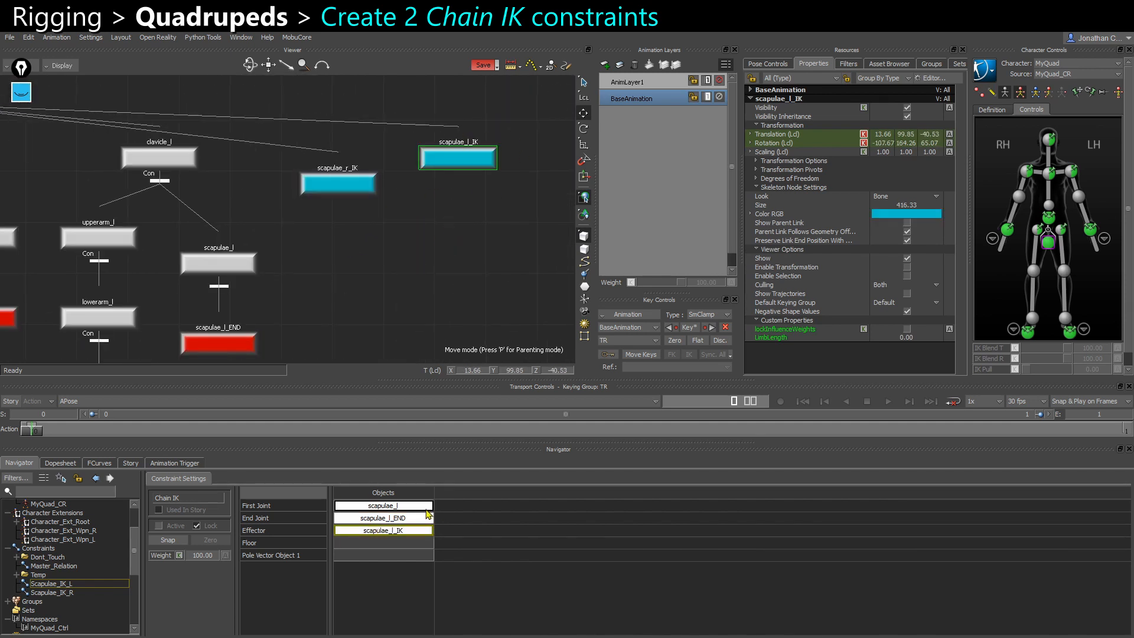
Assign the scapulae_r bone as First Joint of the Scapulae_IK_R constraint
left_click(326, 312)
middle_click_drag(327, 312, 440, 296)
scroll(441, 296, "down", 1)
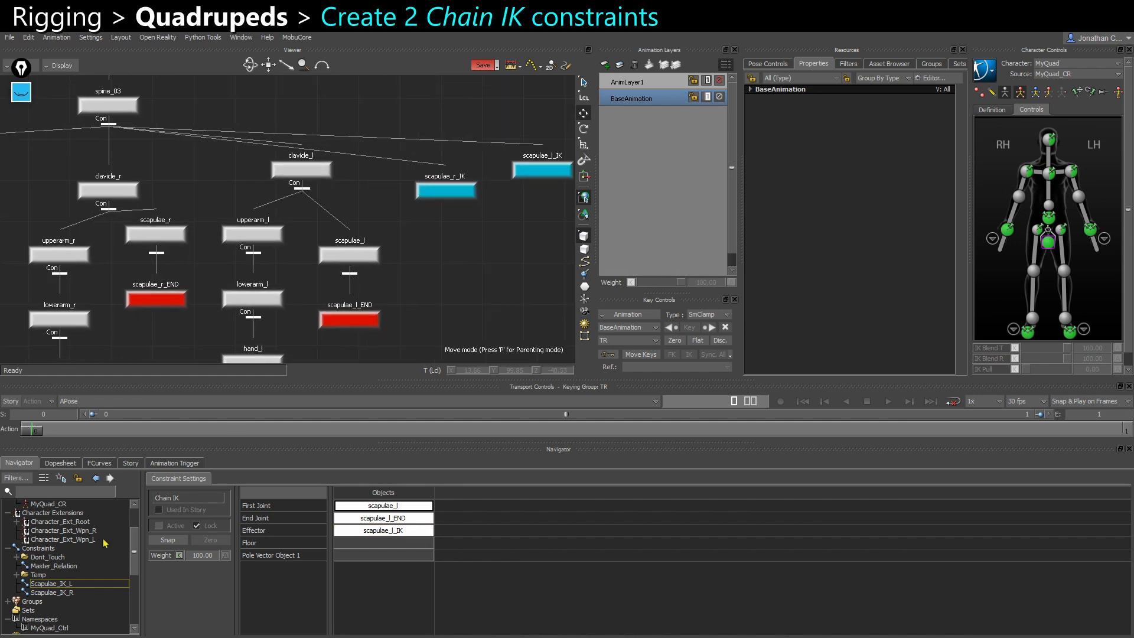
left_click(57, 593)
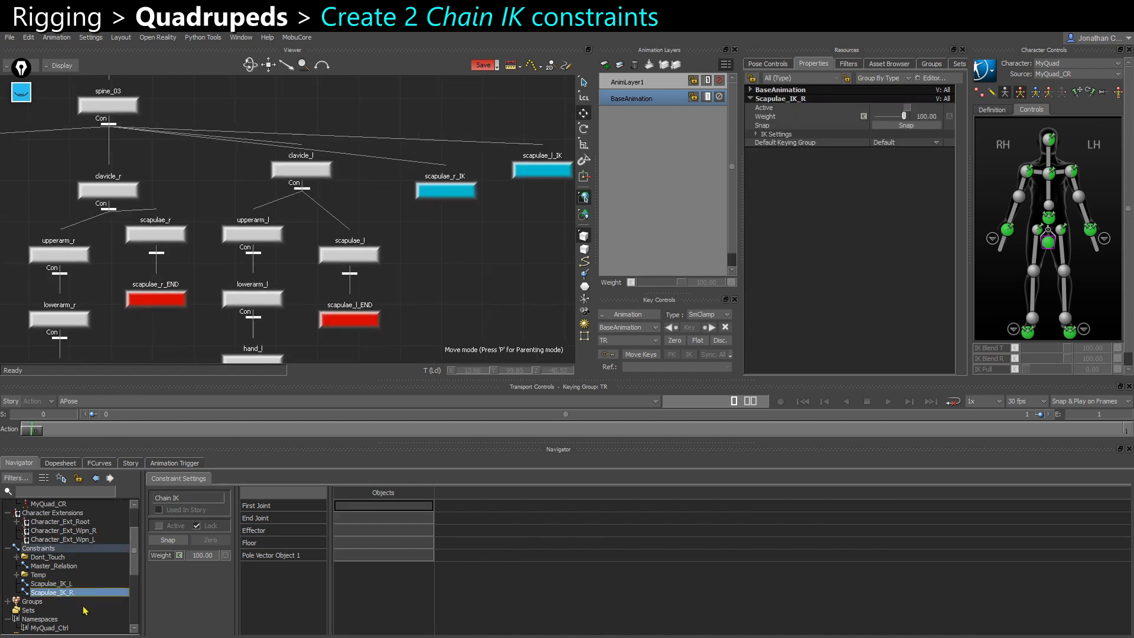
left_click(141, 238)
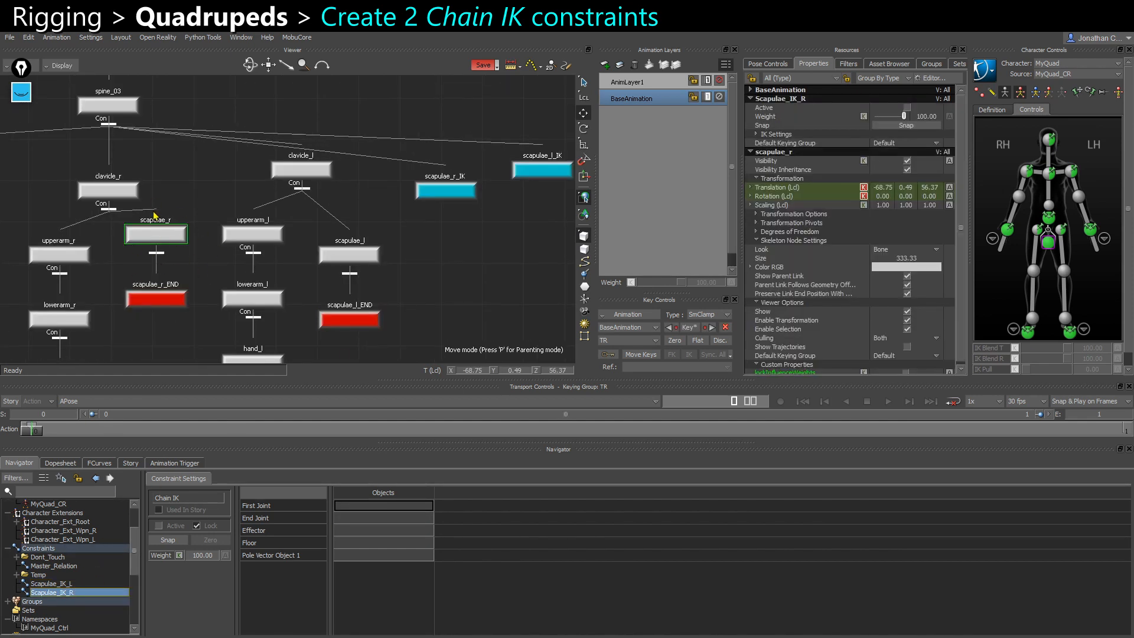
left_click_drag(156, 234, 369, 512)
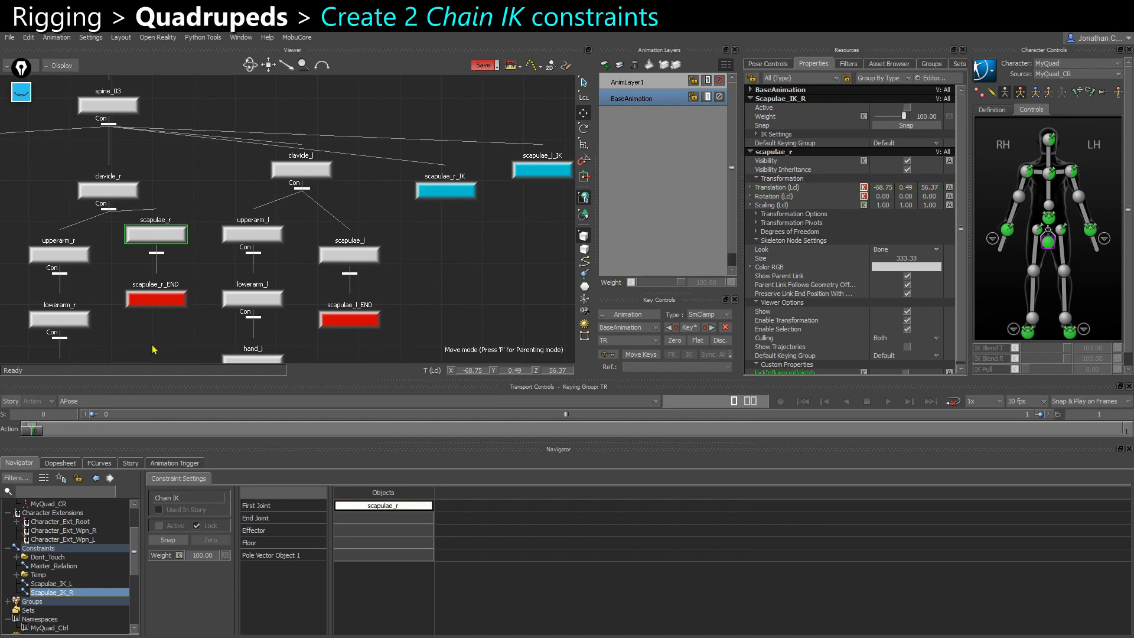
Assign scapulae_r_END as End Joint and scapulae_r_IK as Effector of the Scapulae_IK_R constraint
left_click(160, 306)
left_click_drag(292, 341, 362, 523)
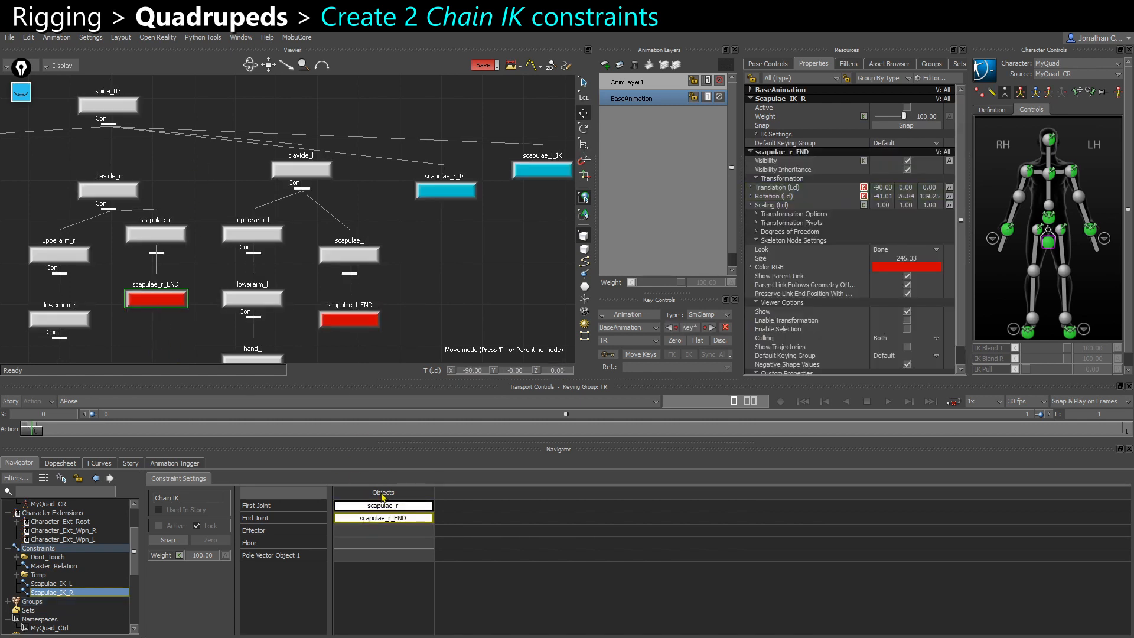
left_click(484, 244)
left_click_drag(473, 228, 465, 229, "shift")
left_click(450, 193)
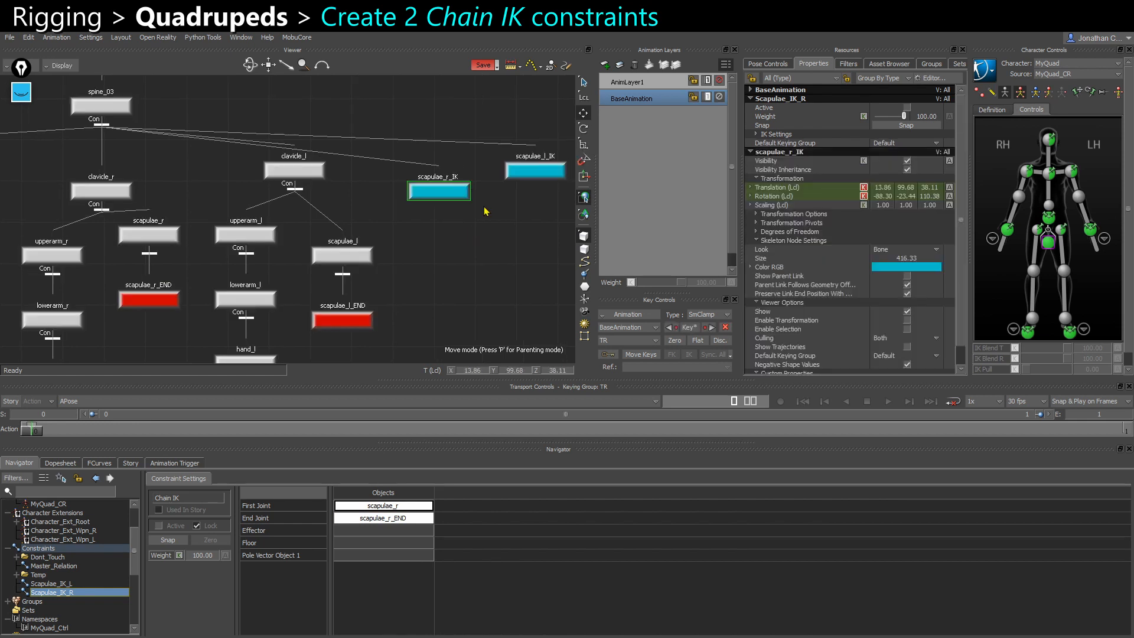
left_click_drag(362, 550, 346, 535)
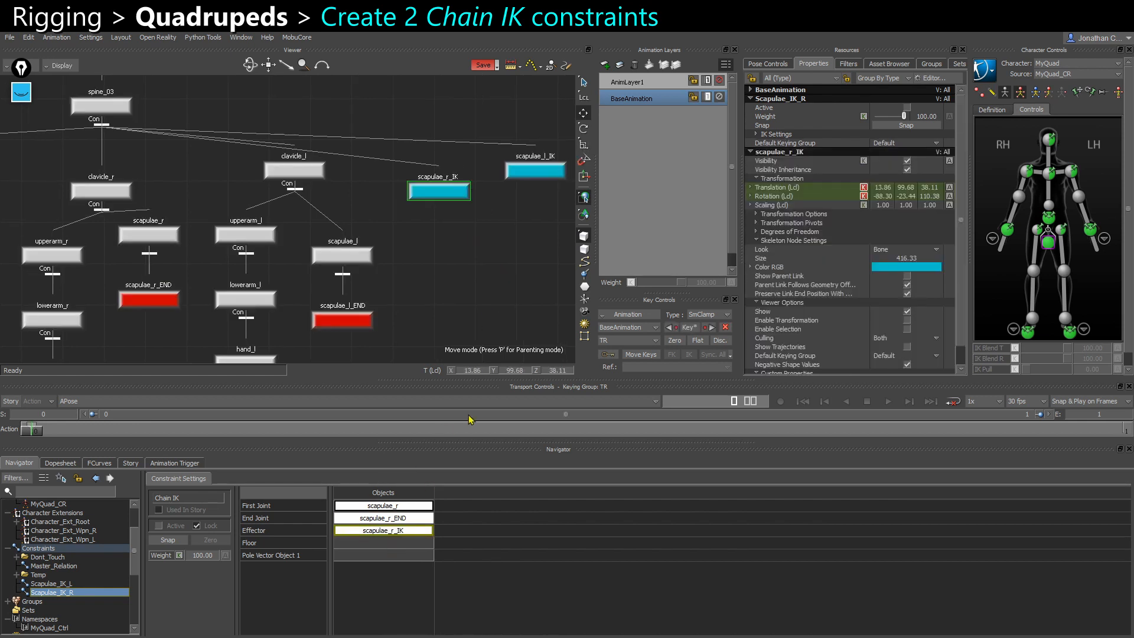
left_click(444, 271)
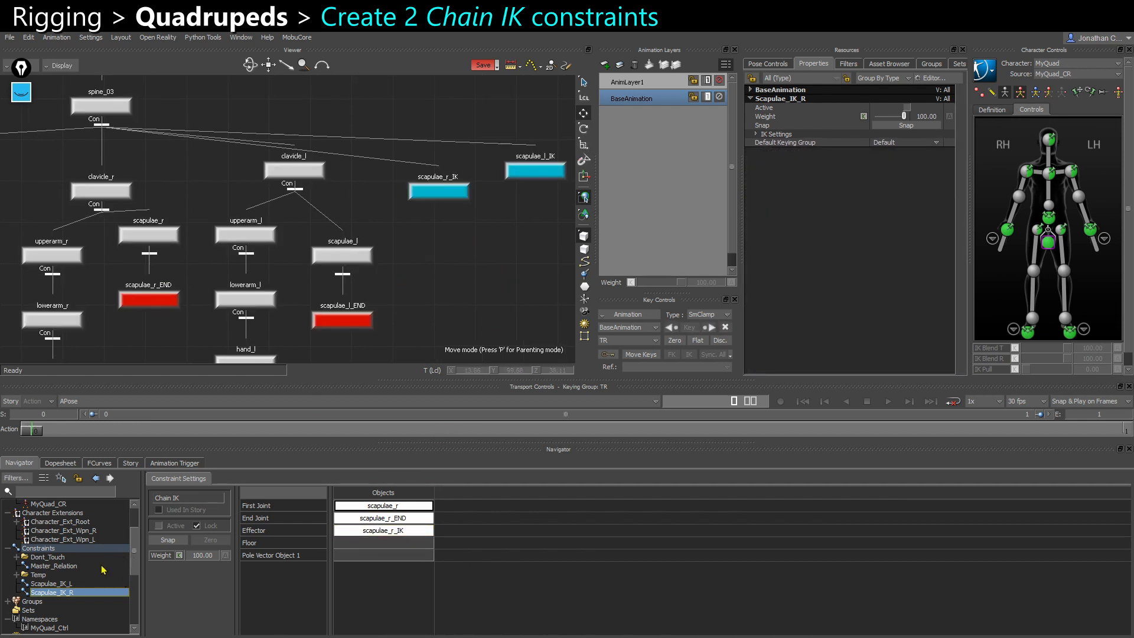
Activate both Chain IK constraints, Scapulae_IK_L and Scapulae_IK_R
left_click(74, 584, "ctrl")
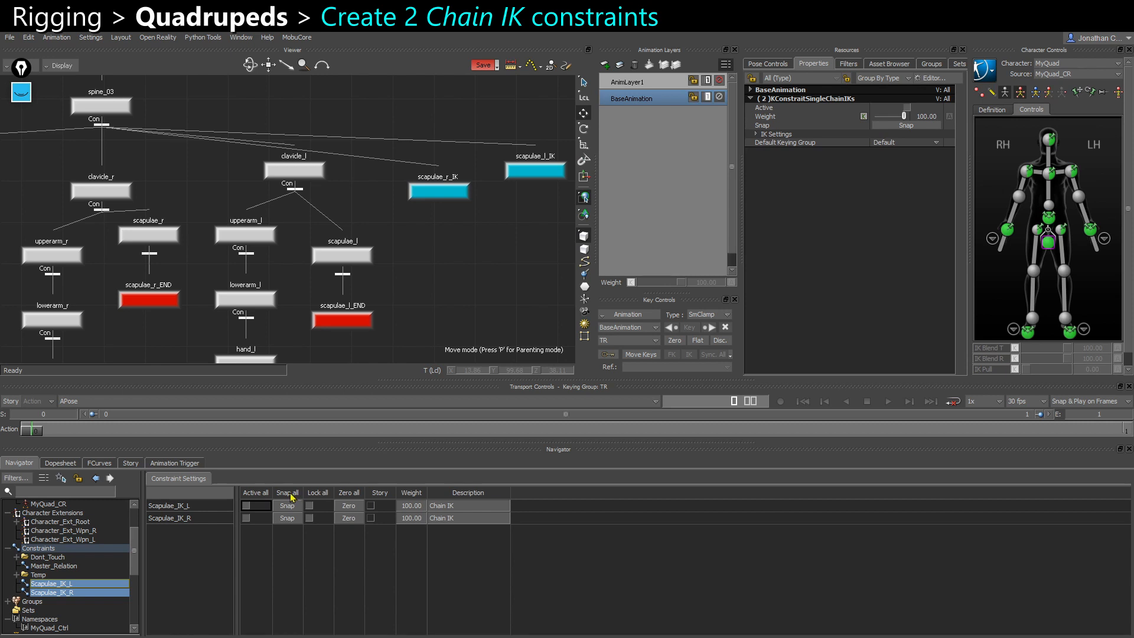
left_click(255, 493)
left_click(91, 585)
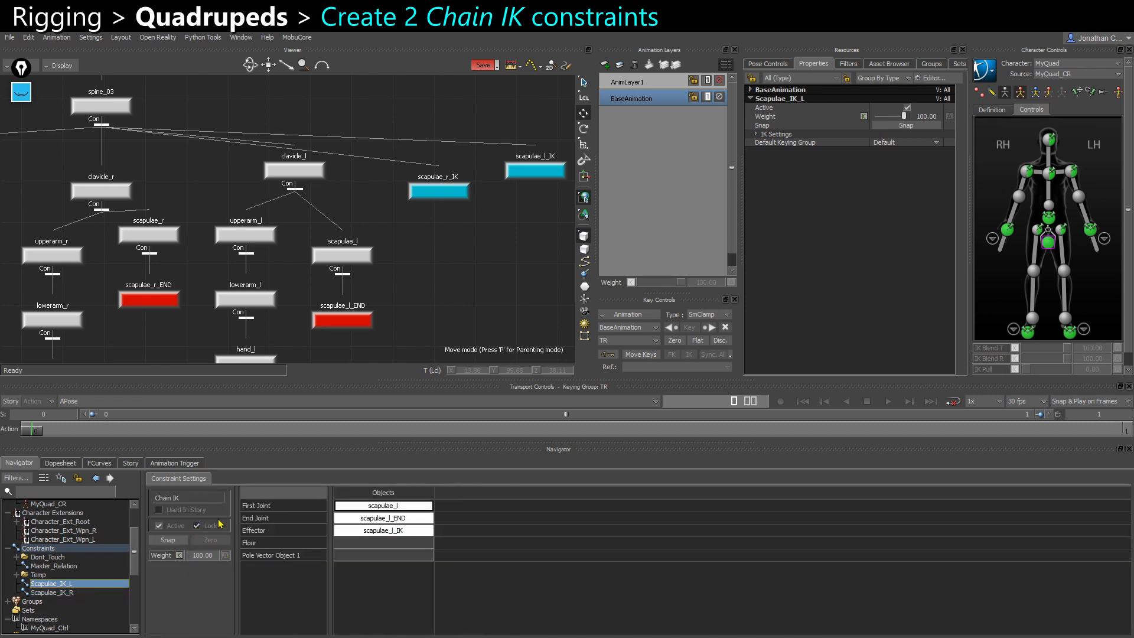
Rotate the quadruped's right shoulder control to test the shoulder blade constraint, and undo the test rotations
mouse_move(484, 264)
left_mouse_down()
mouse_move(512, 276)
mouse_move(493, 260)
mouse_move(400, 253)
mouse_move(426, 308)
mouse_move(316, 215)
mouse_move(312, 234)
mouse_move(405, 238)
left_mouse_up()
key("ctrl+w")
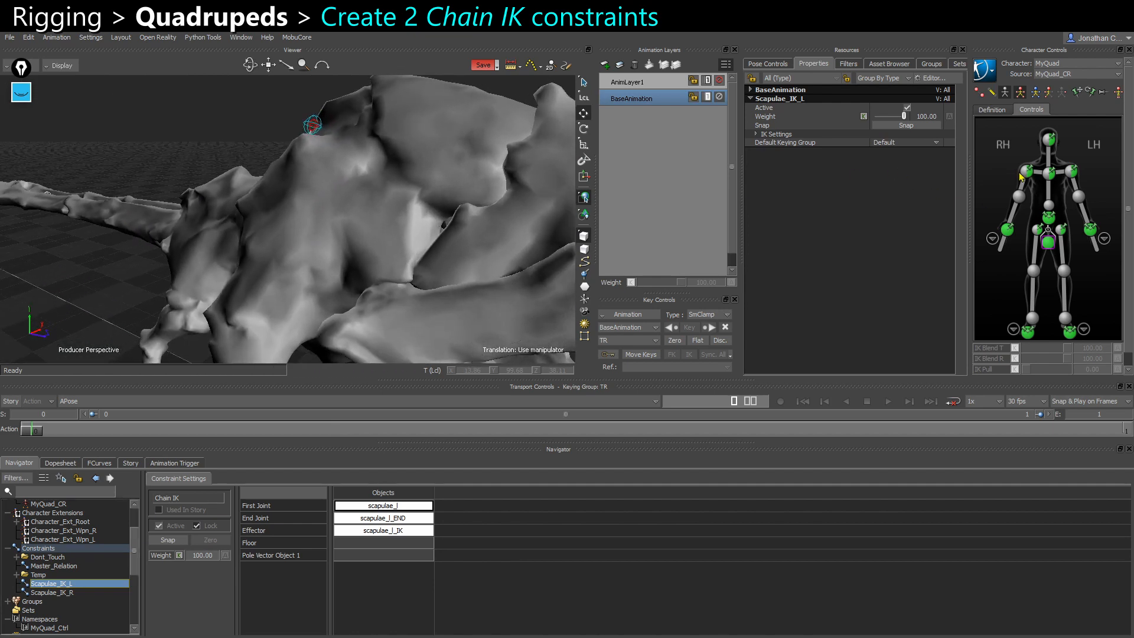
left_click(1040, 173)
key("r")
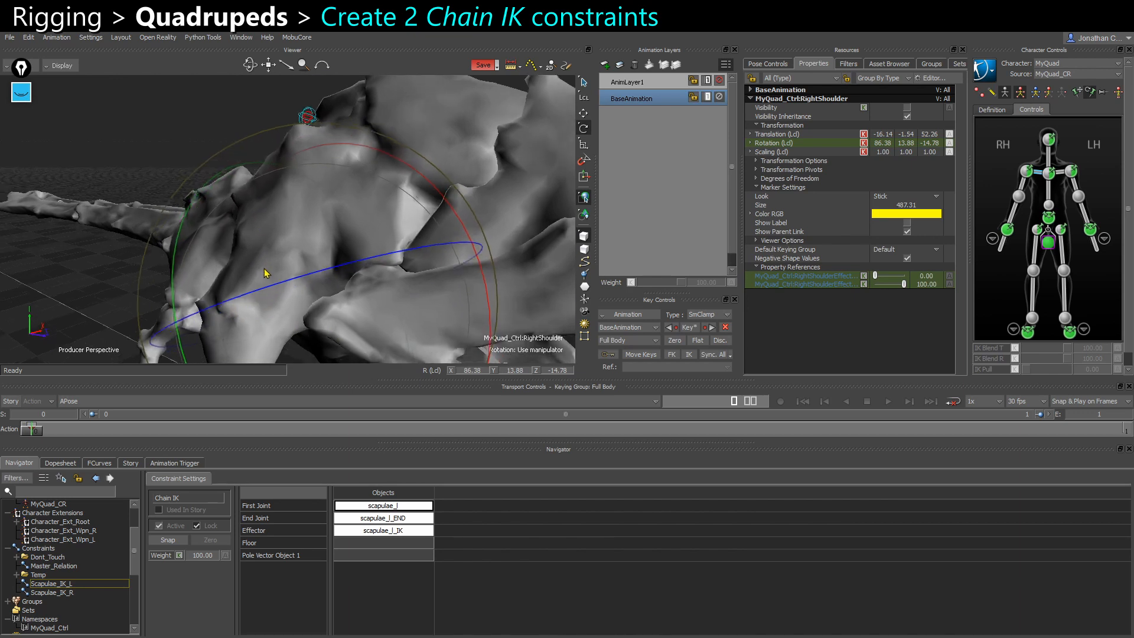
left_click_drag(238, 289, 243, 277)
left_click_drag(260, 283, 395, 280, "ctrl+shift")
left_click_drag(395, 280, 305, 260, "ctrl+shift")
left_click_drag(304, 260, 329, 276)
key("ctrl+z")
key("ctrl+z")
left_click_drag(214, 331, 209, 258)
left_click_drag(205, 263, 321, 290)
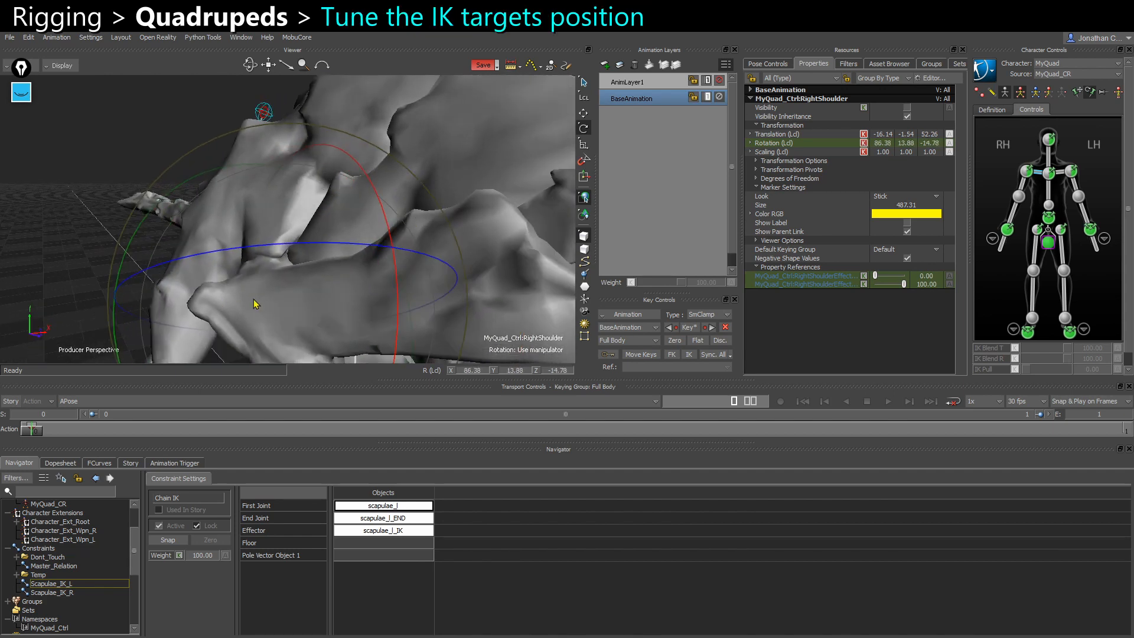
left_click_drag(255, 304, 218, 201, "ctrl+shift")
mouse_move(217, 201)
left_mouse_down("ctrl+shift")
mouse_move(198, 213)
mouse_move(195, 196)
left_mouse_up("ctrl+shift")
left_click(199, 100)
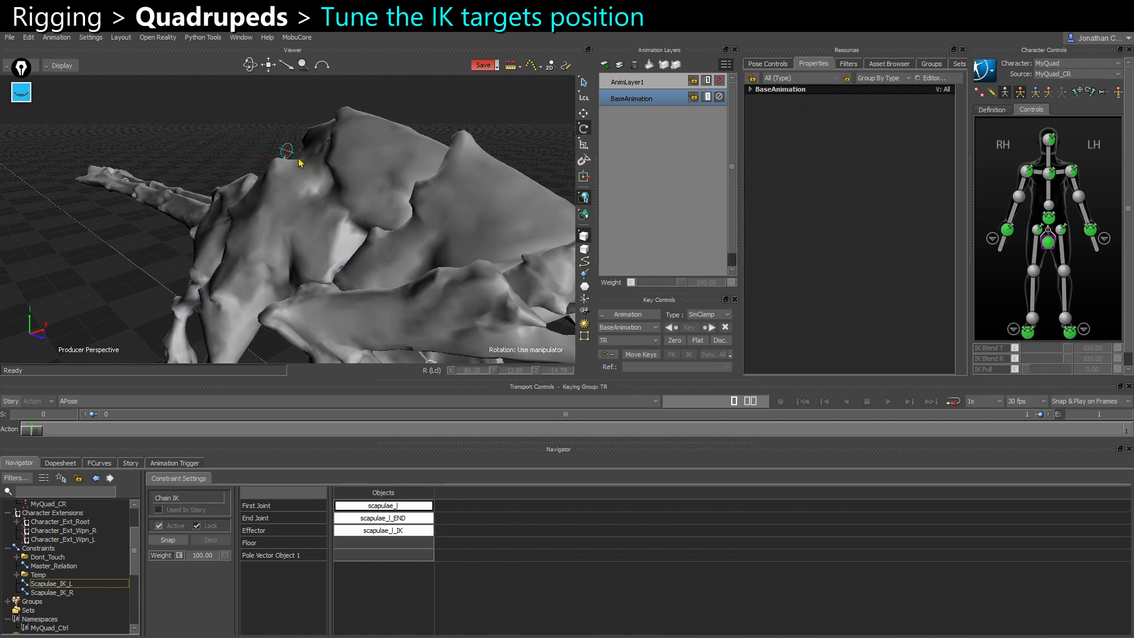
Deactivate both the Scapulae_IK_L and Scapulae_IK_R constraints
left_click_drag(298, 160, 324, 208, "ctrl+shift")
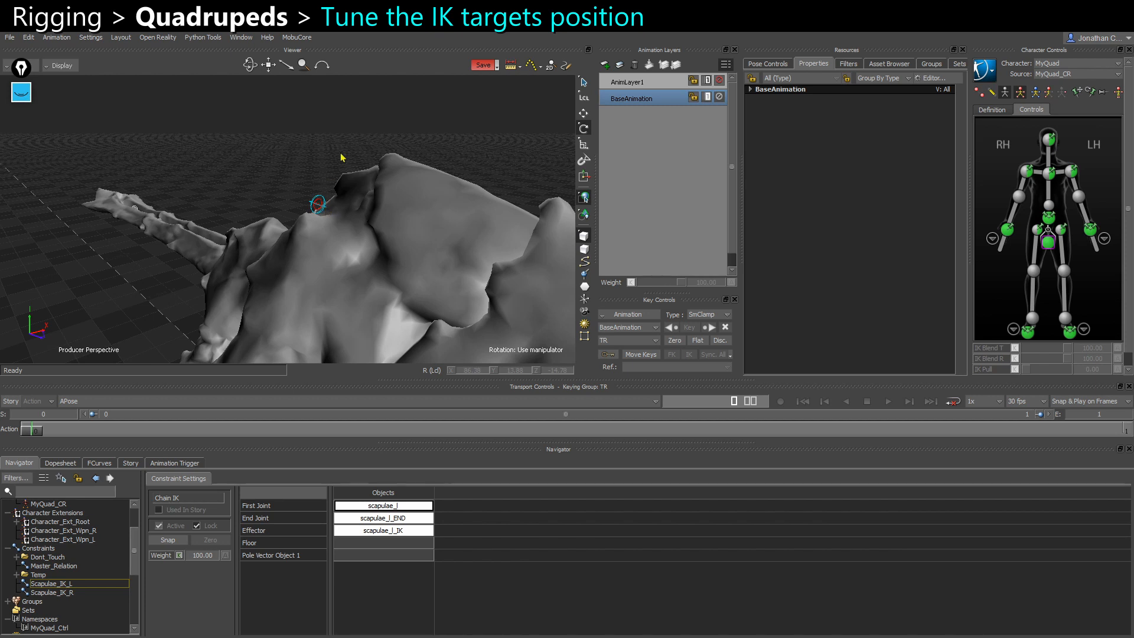
key("ctrl+w")
left_click_drag(428, 247, 367, 268, "shift")
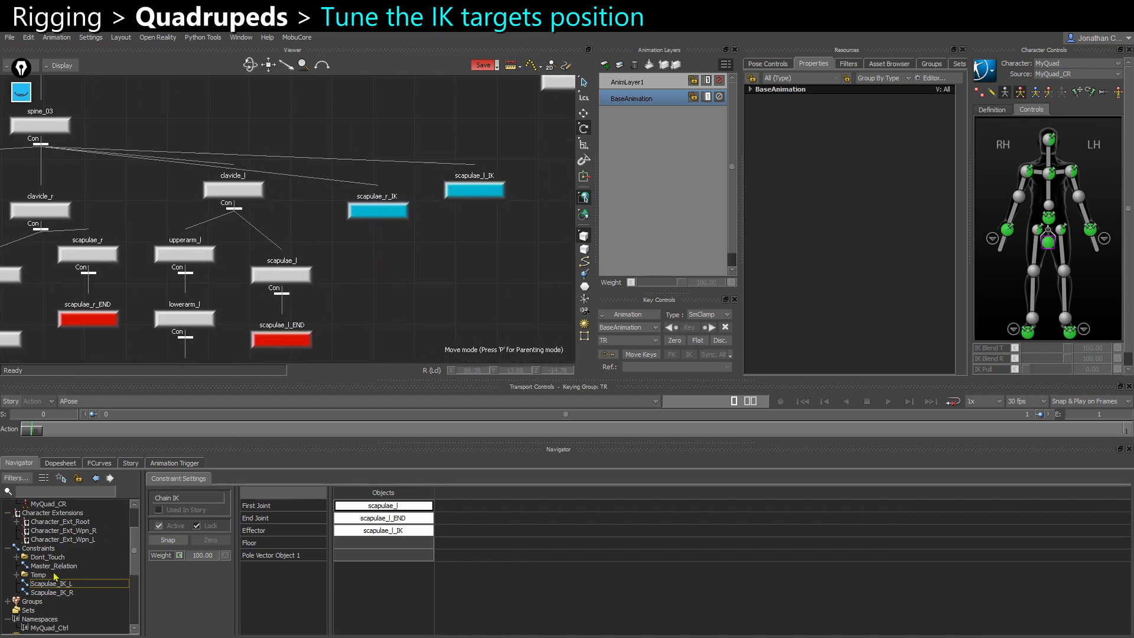
left_click(69, 593, "shift")
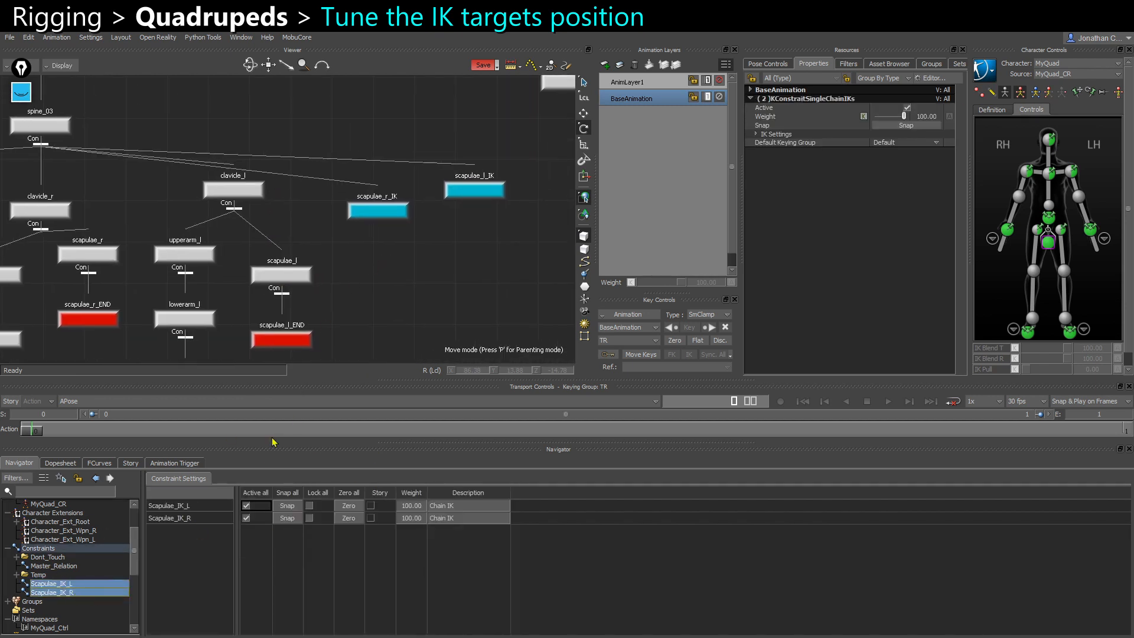
left_click(247, 495)
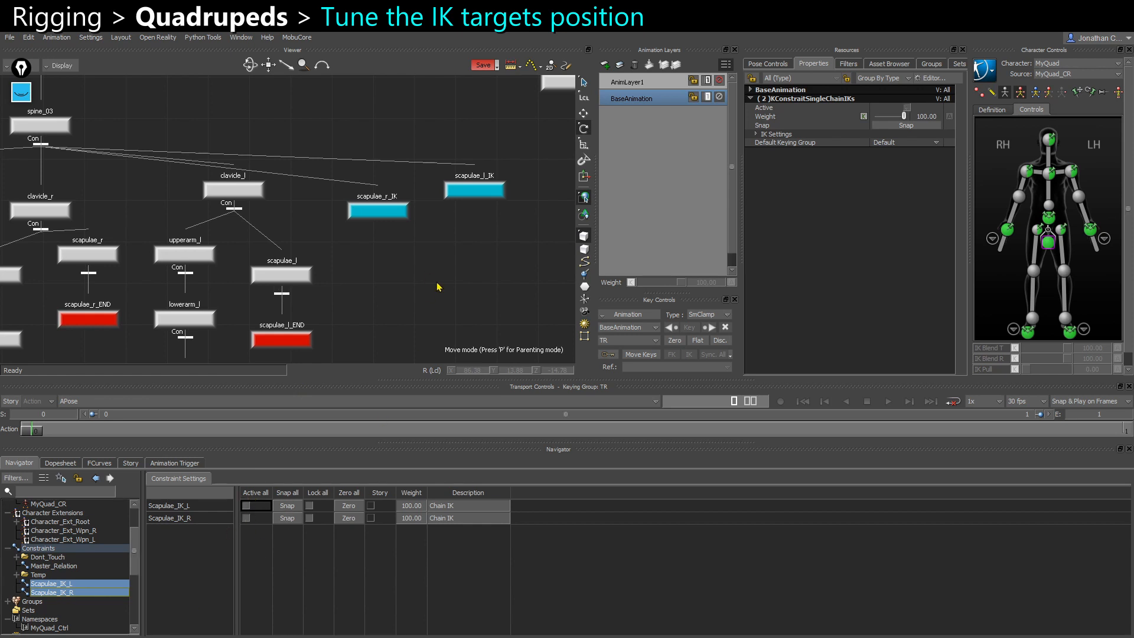
Turn on Enable Transformation for the scapulae_r_IK and scapulae_l_IK targets together
left_click_drag(379, 255, 501, 175)
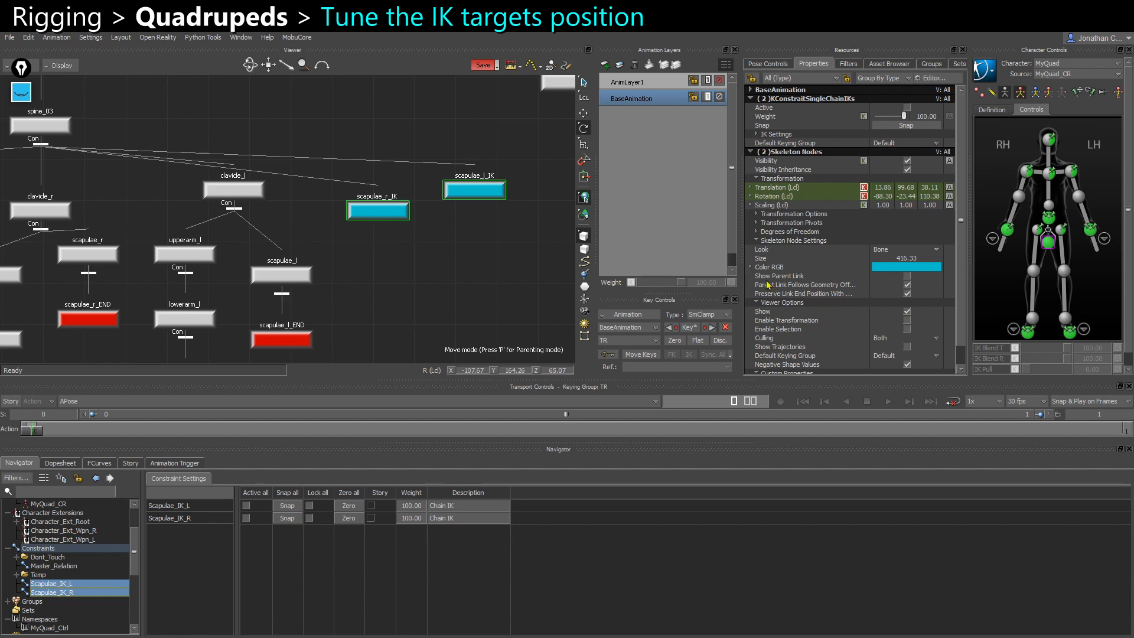
scroll(794, 307, "down", 1)
left_click(801, 299)
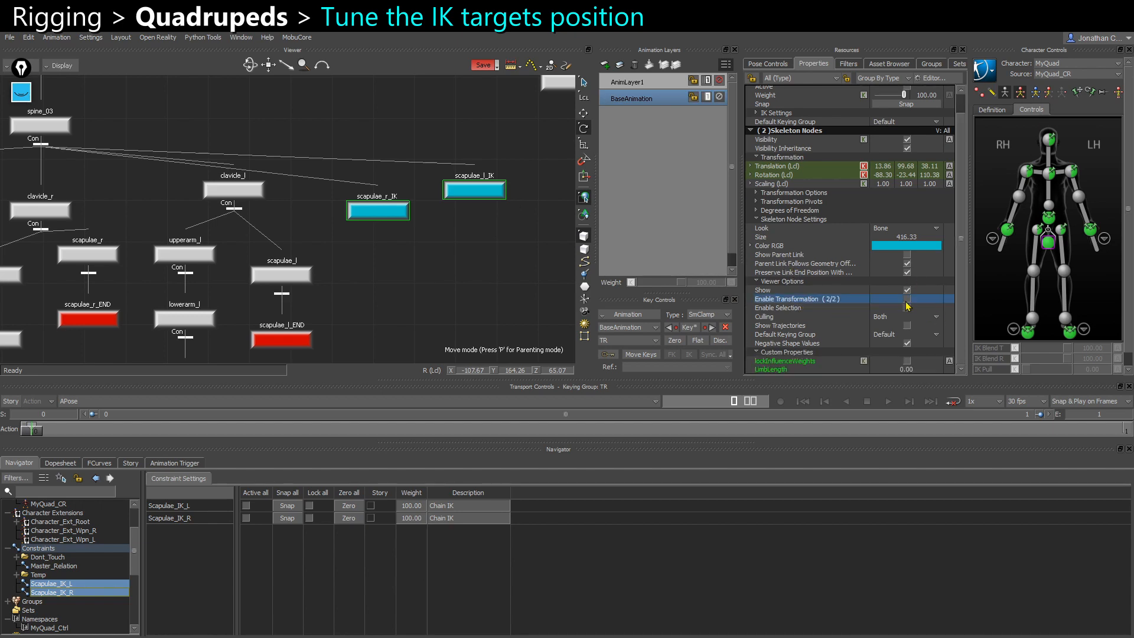
left_click(907, 300)
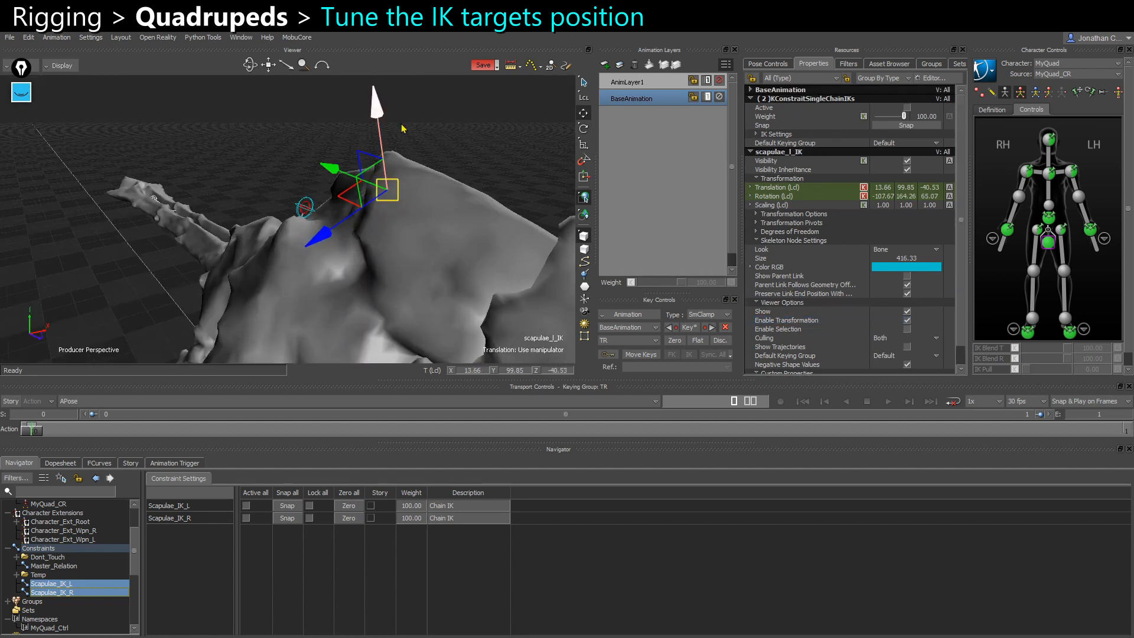
Move the scapulae_l_IK target up and inward, and match scapulae_r_IK's global Y translation to it at 322.48
left_click_drag(403, 127, 264, 86, "ctrl+shift")
left_click_drag(260, 86, 262, 87)
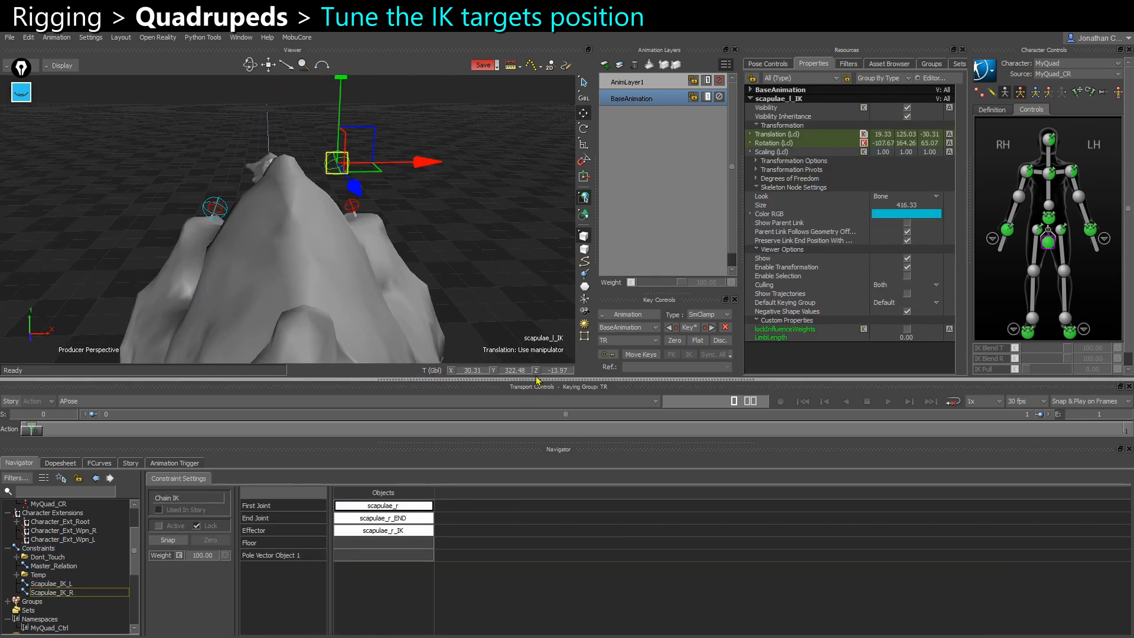
double_click(511, 370)
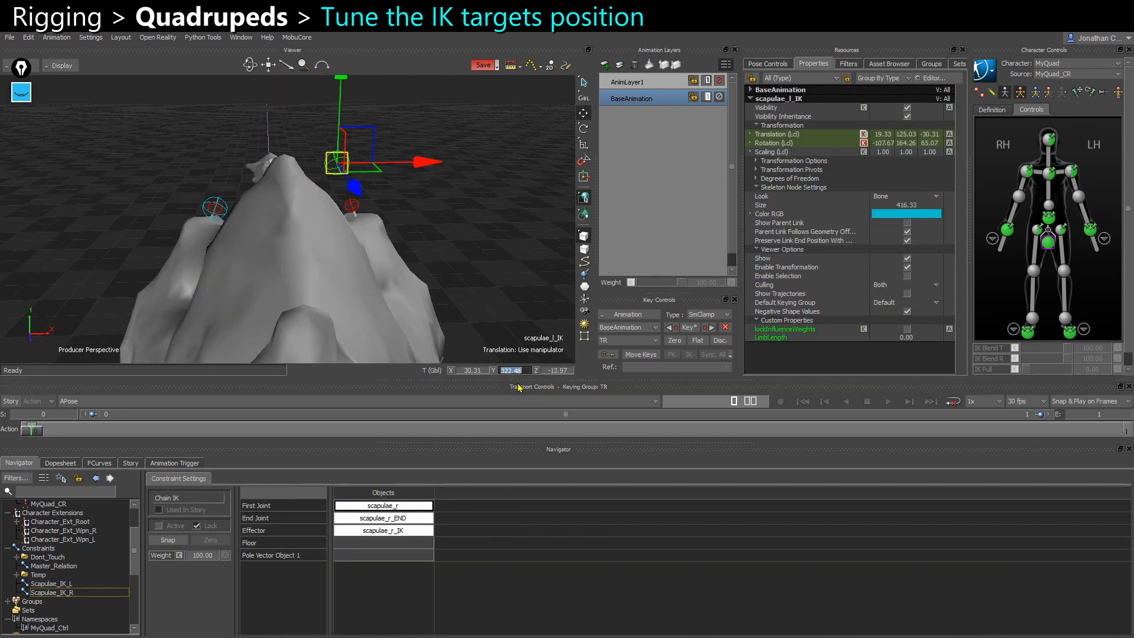
left_click(498, 215)
key("ctrl+w")
left_click(387, 213)
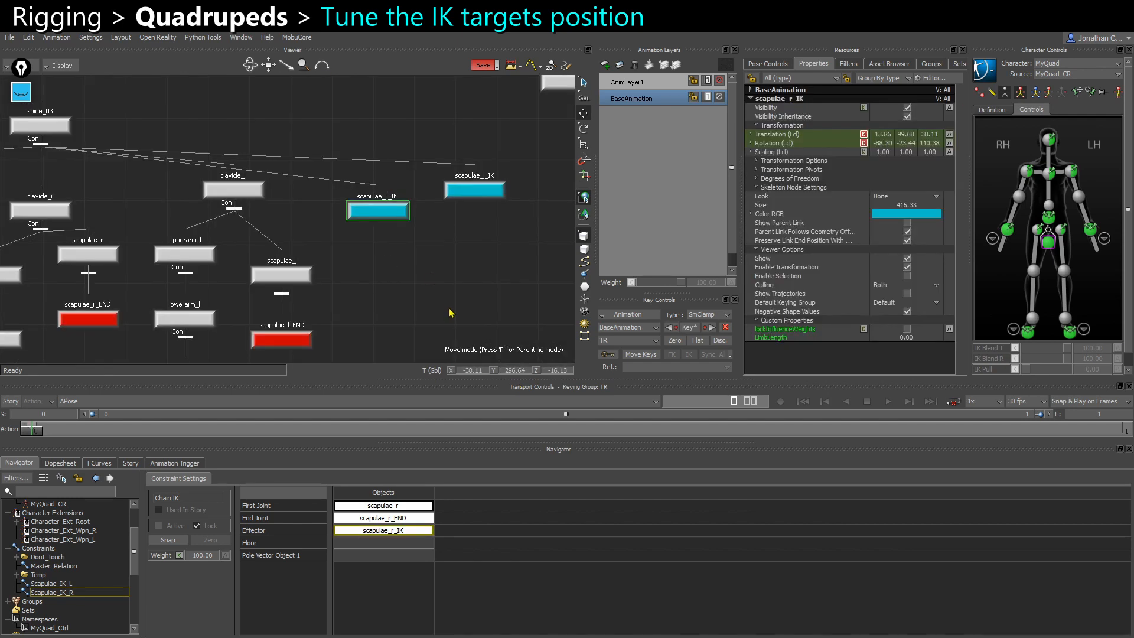
key("ctrl+e")
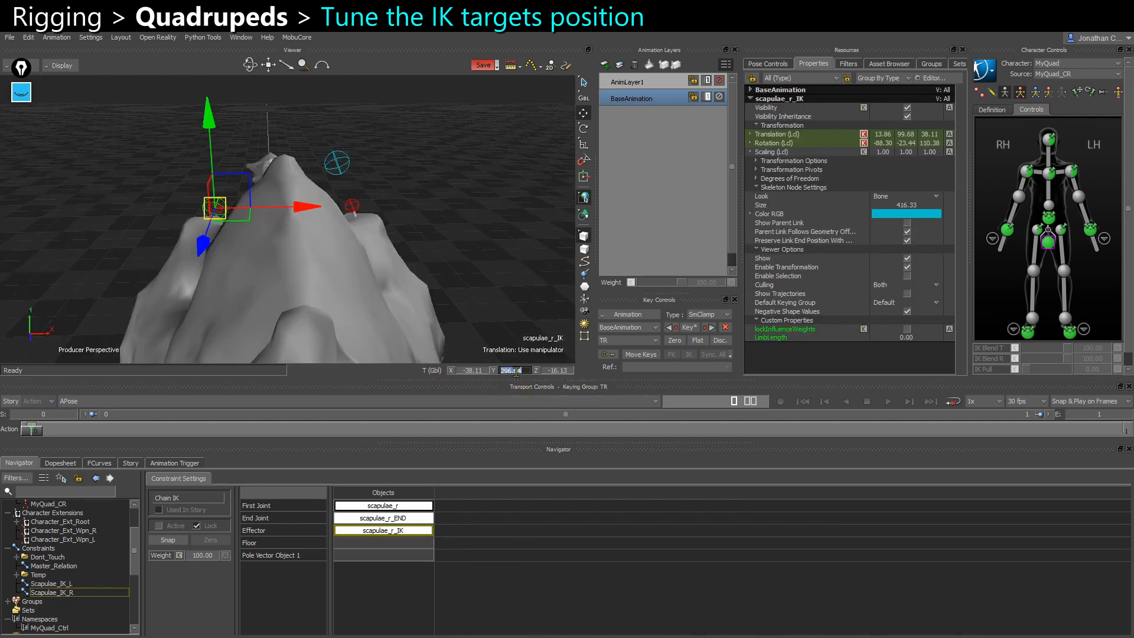
key("Return")
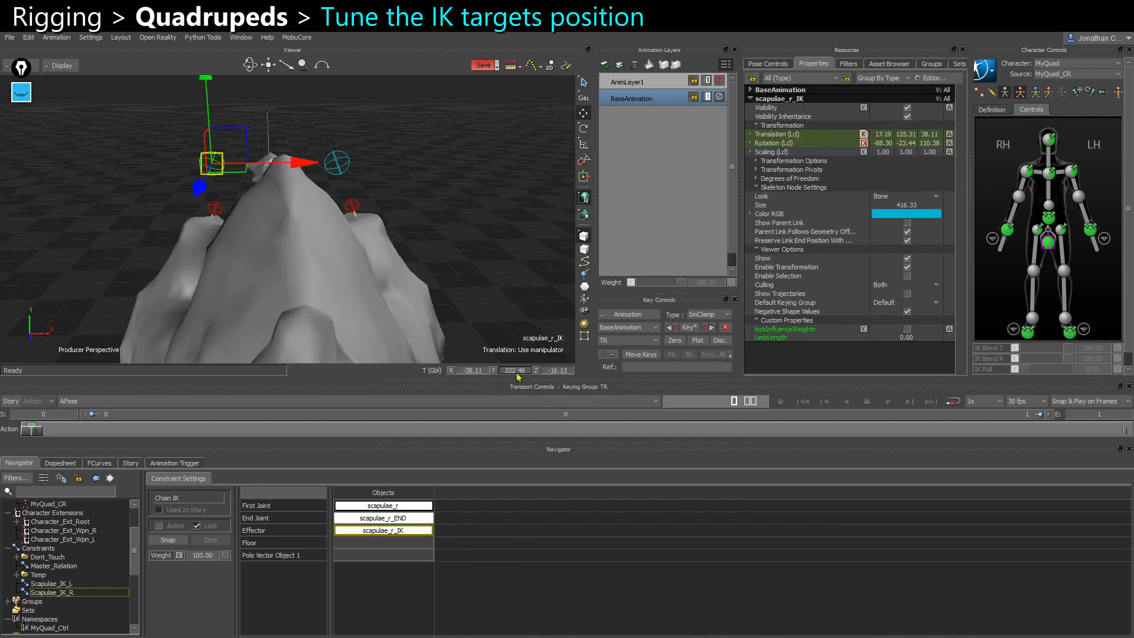
Set the global X translation of scapulae_r_IK to -30.31, mirroring the scapulae_l_IK target
left_click(344, 160)
key("ctrl+w")
left_click(489, 196)
key("ctrl+e")
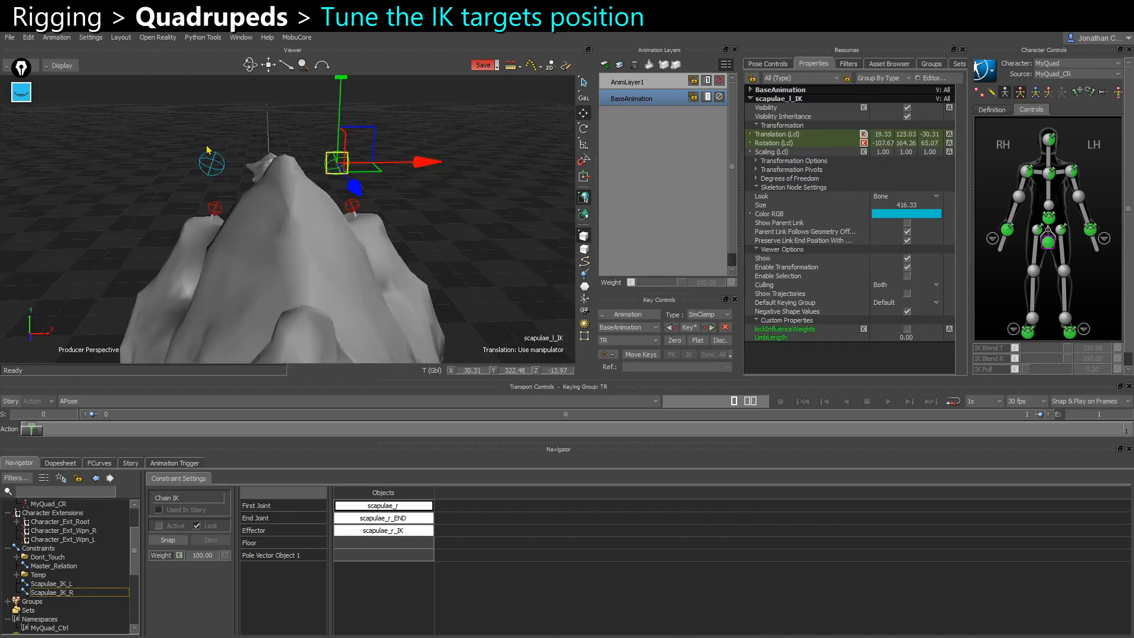
key("ctrl+w")
left_click(379, 212)
key("ctrl+e")
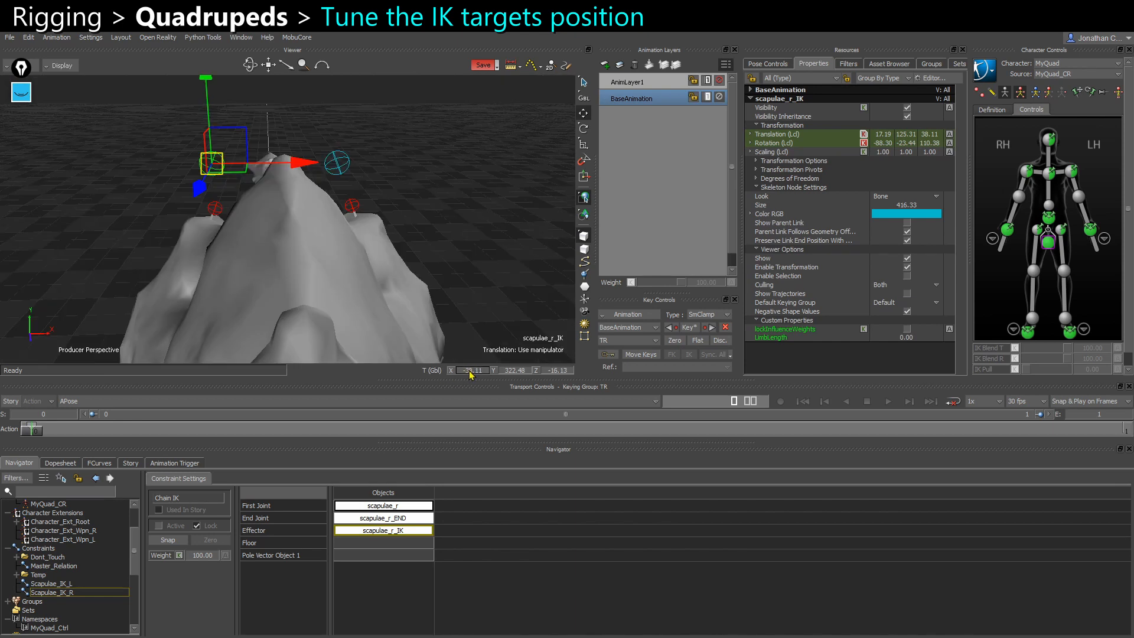
left_click(470, 371)
type("-")
key("Return")
Select both scapulae IK targets and turn off Enable Transformation for them
left_click_drag(424, 177, 420, 175, "ctrl+shift")
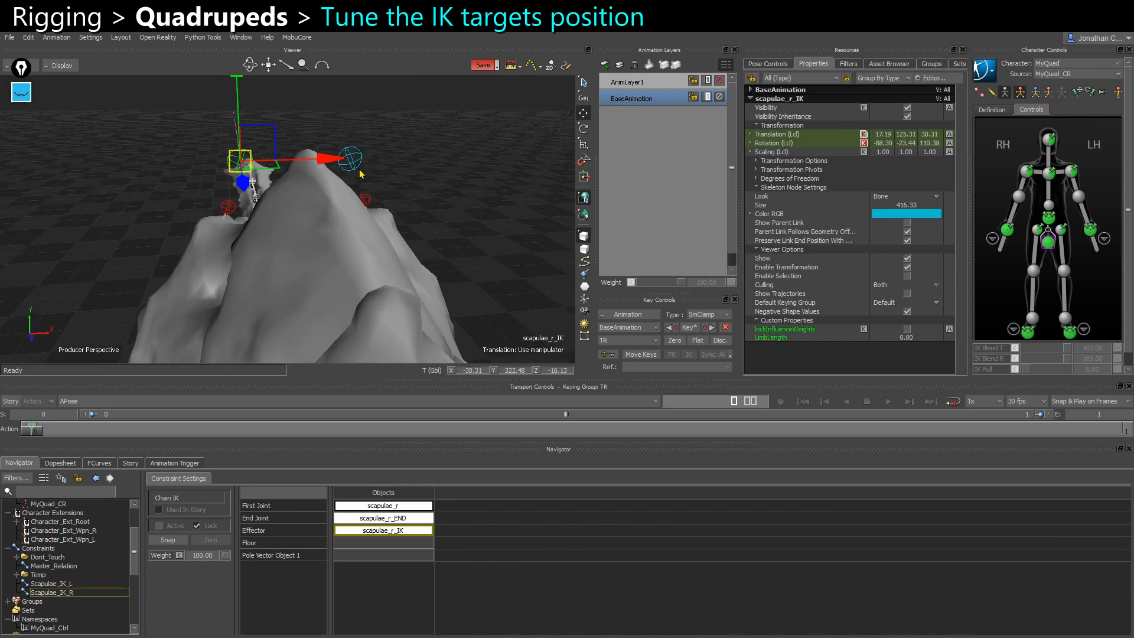
key("ctrl+w")
left_click(492, 192, "shift")
key("ctrl+e")
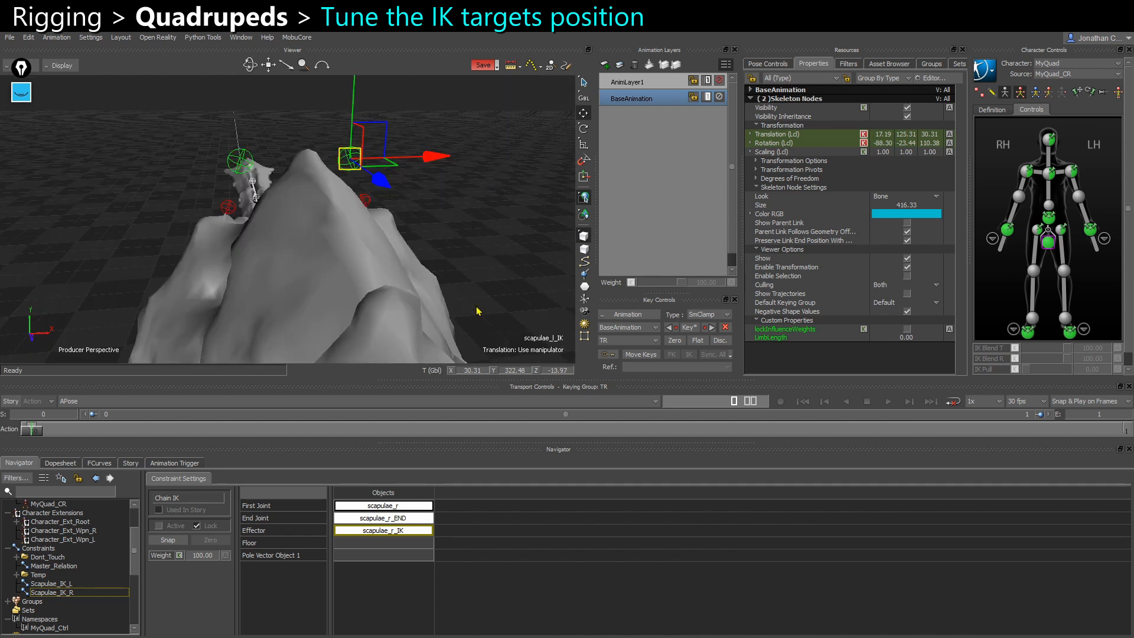
left_click_drag(511, 270, 512, 270, "ctrl+shift")
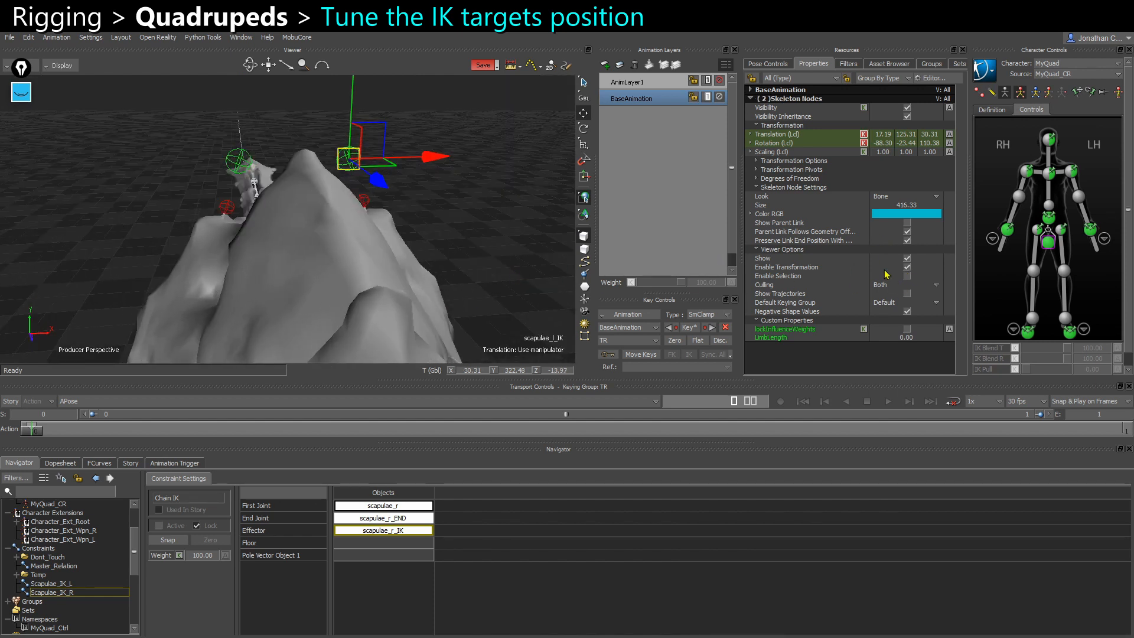
left_click(791, 268)
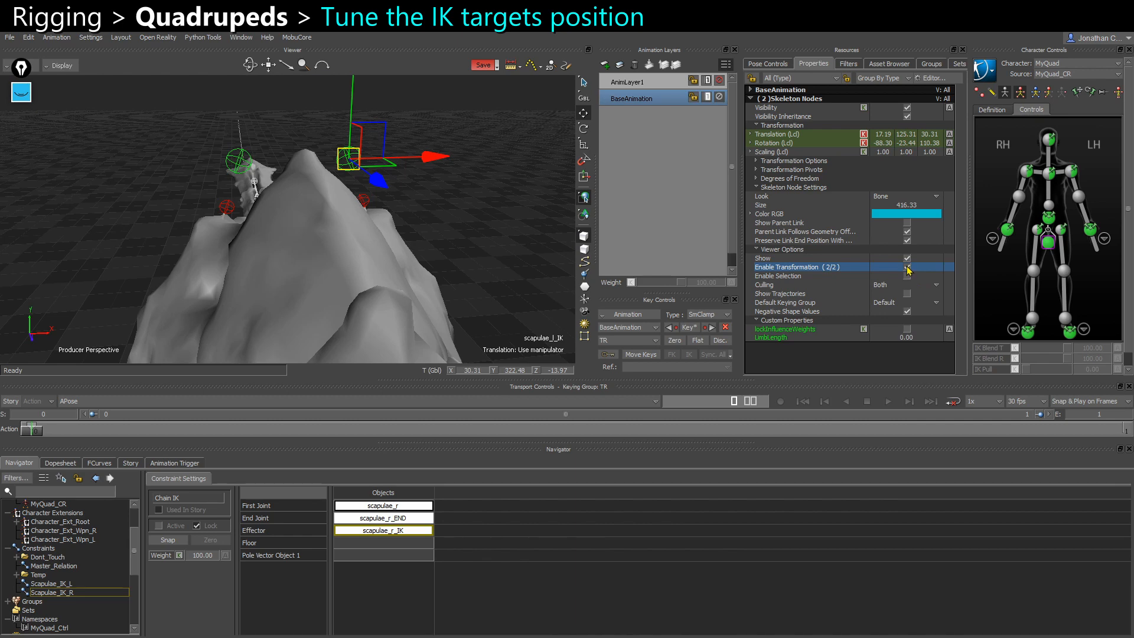
left_click(907, 268)
Reactivate the Scapulae_IK_L and Scapulae_IK_R constraints together
left_click_drag(444, 214, 497, 205, "ctrl+shift")
left_click(479, 209)
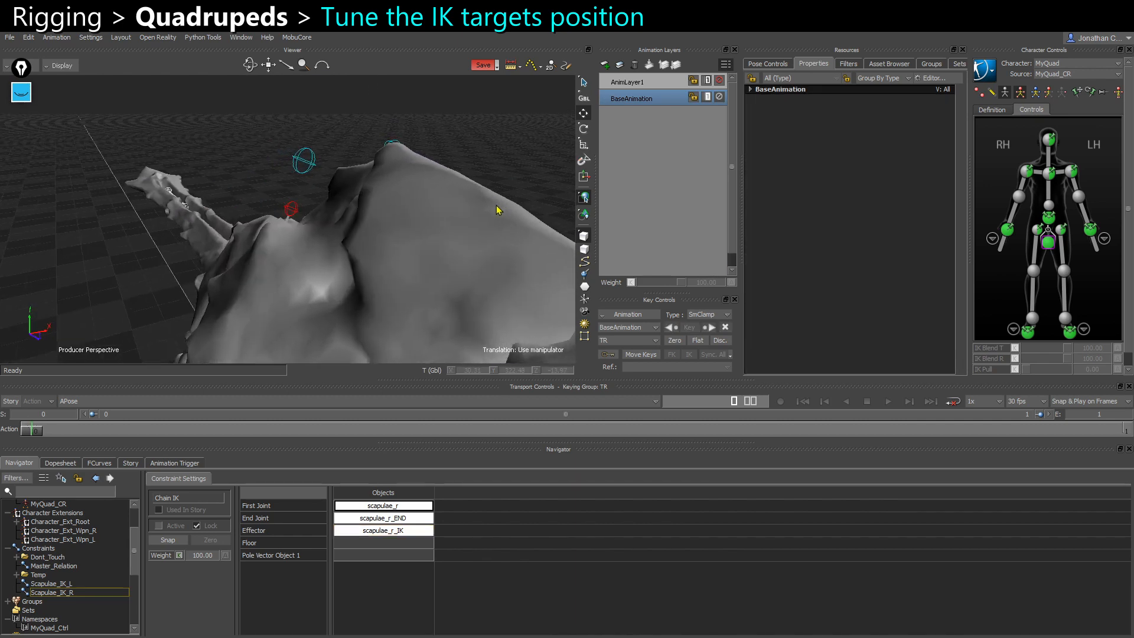
left_click(97, 584)
left_click(87, 593, "ctrl")
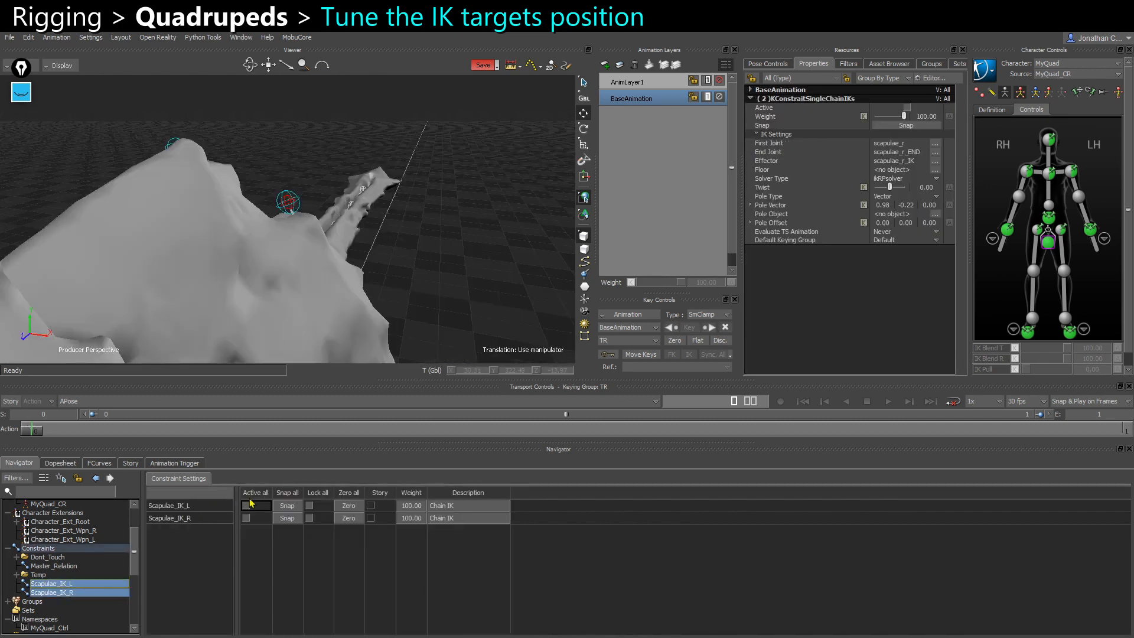
left_click(258, 496)
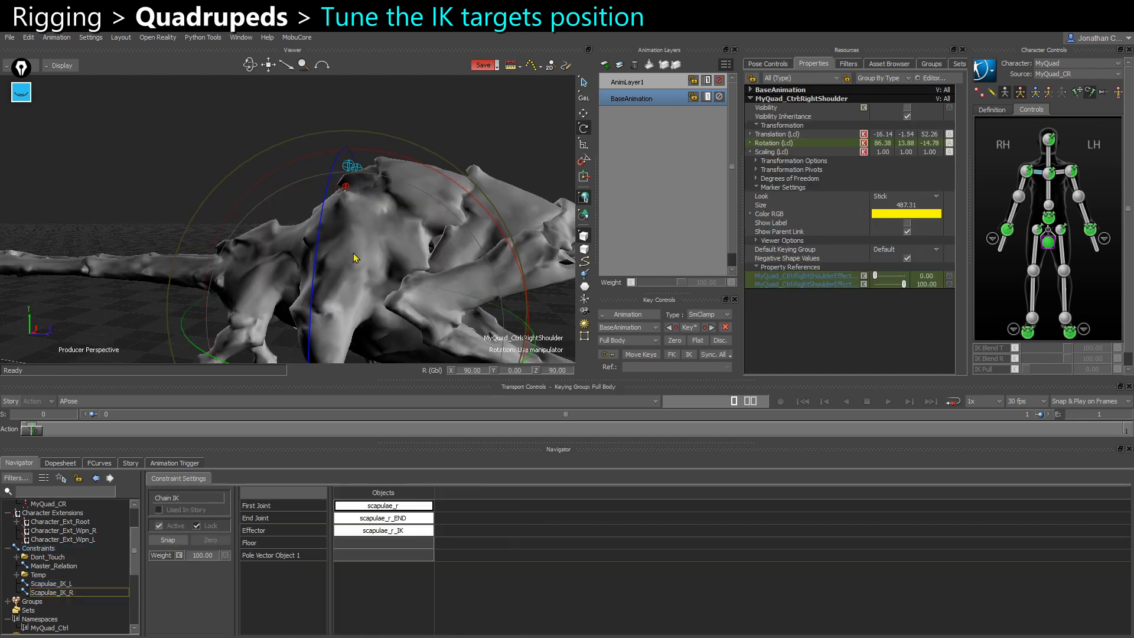
Rotate the right shoulder control to test the repositioned IK targets, undo the rotations and clear the selection
left_click_drag(353, 270, 362, 211)
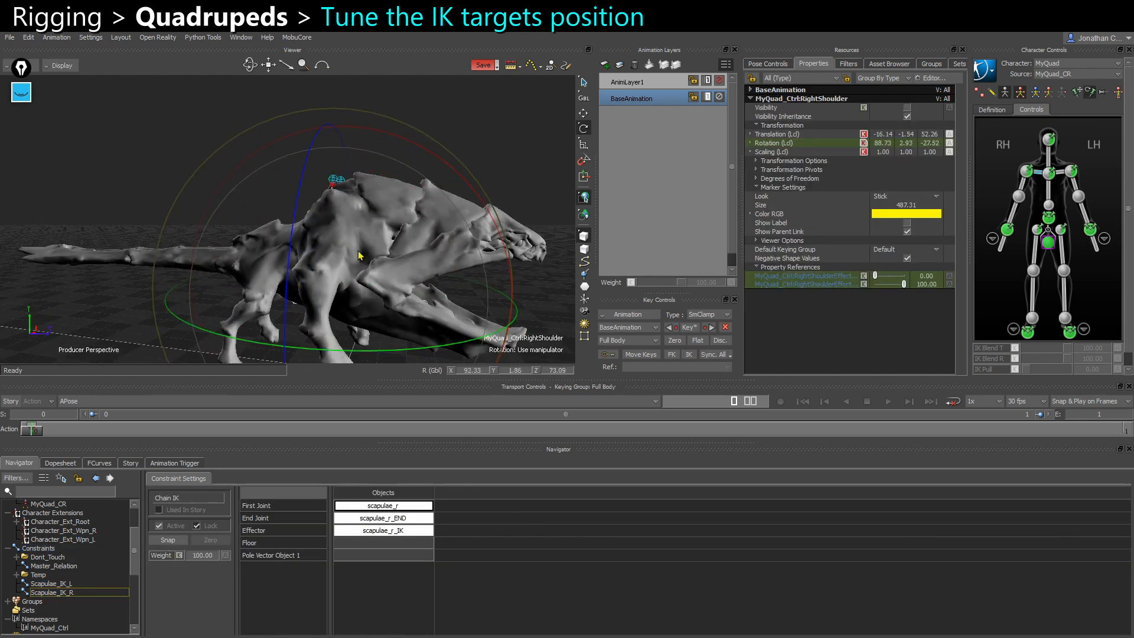
left_click_drag(315, 240, 404, 229)
key("ctrl+z")
key("ctrl+z")
key("ctrl+z")
key("ctrl+z")
left_click(503, 136)
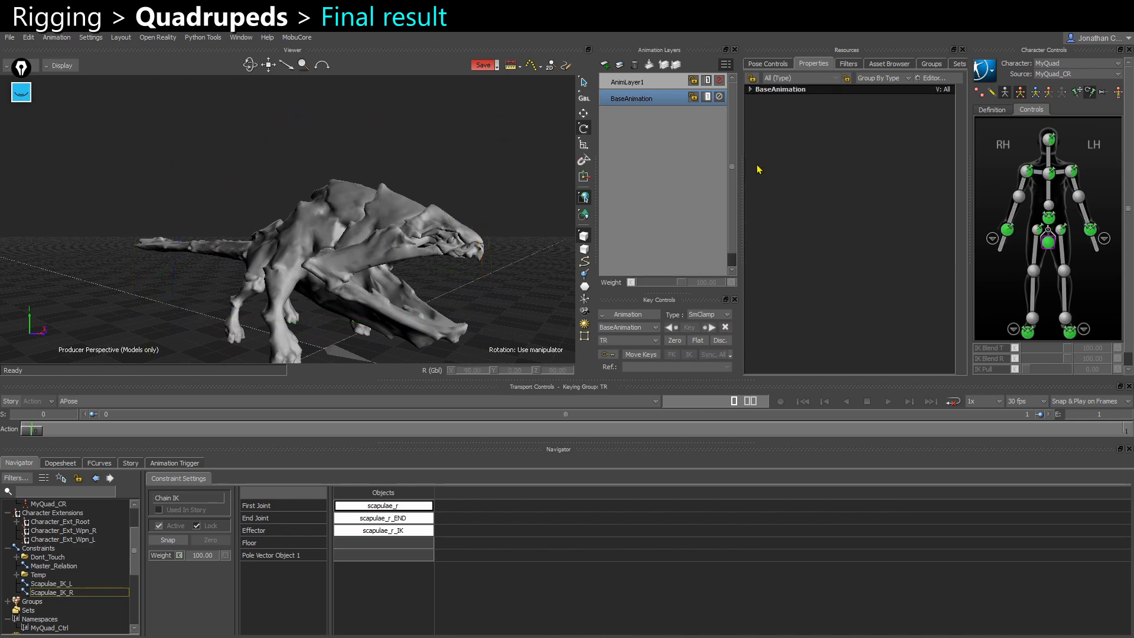
Test the finished rig by rotating the head effector, undo the rotation and view the whole quadruped
left_click(1050, 144)
left_click_drag(307, 296, 352, 315, "alt")
key("t")
left_click_drag(465, 229, 464, 241)
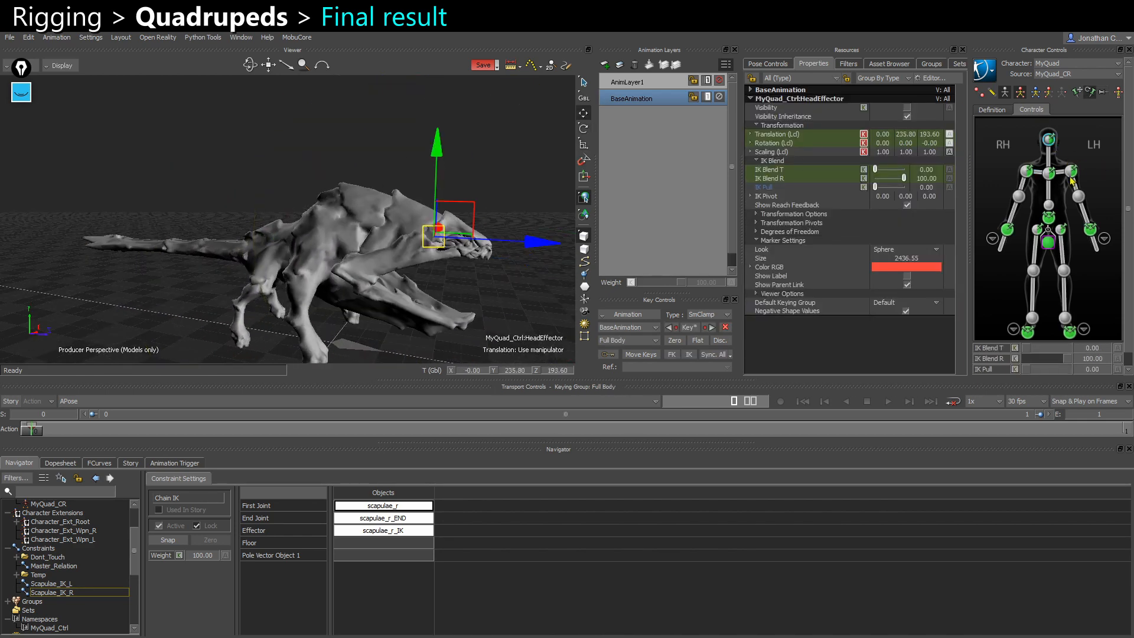
left_click(1050, 173)
left_click(1049, 140)
key("r")
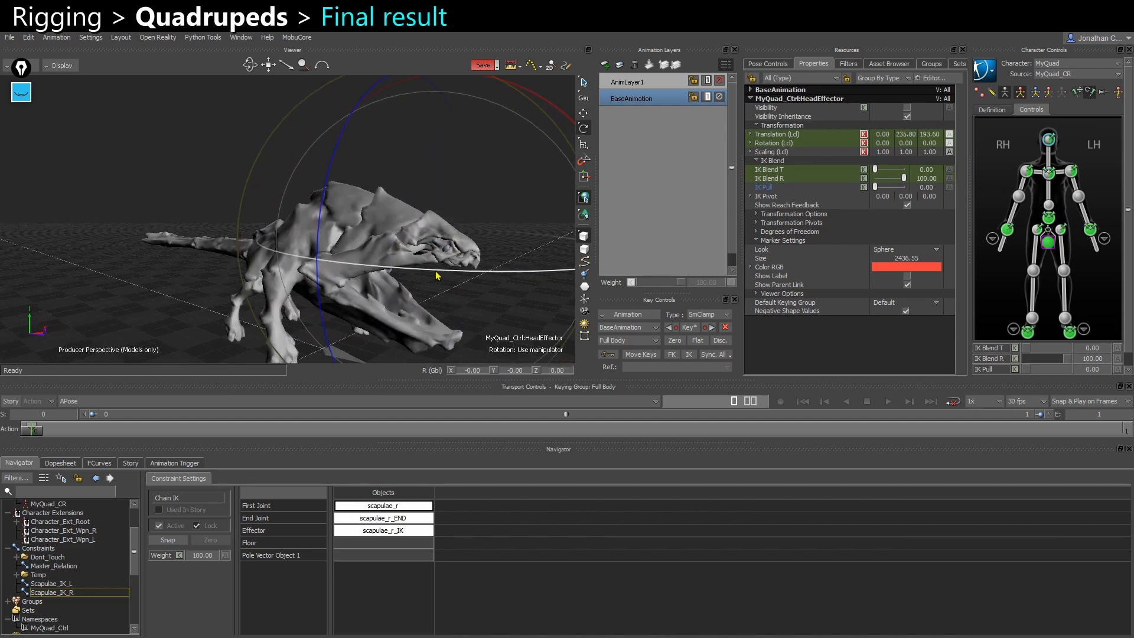
left_click_drag(438, 276, 380, 306)
key("ctrl+z")
left_click_drag(236, 266, 266, 319, "ctrl+shift")
left_click(275, 264)
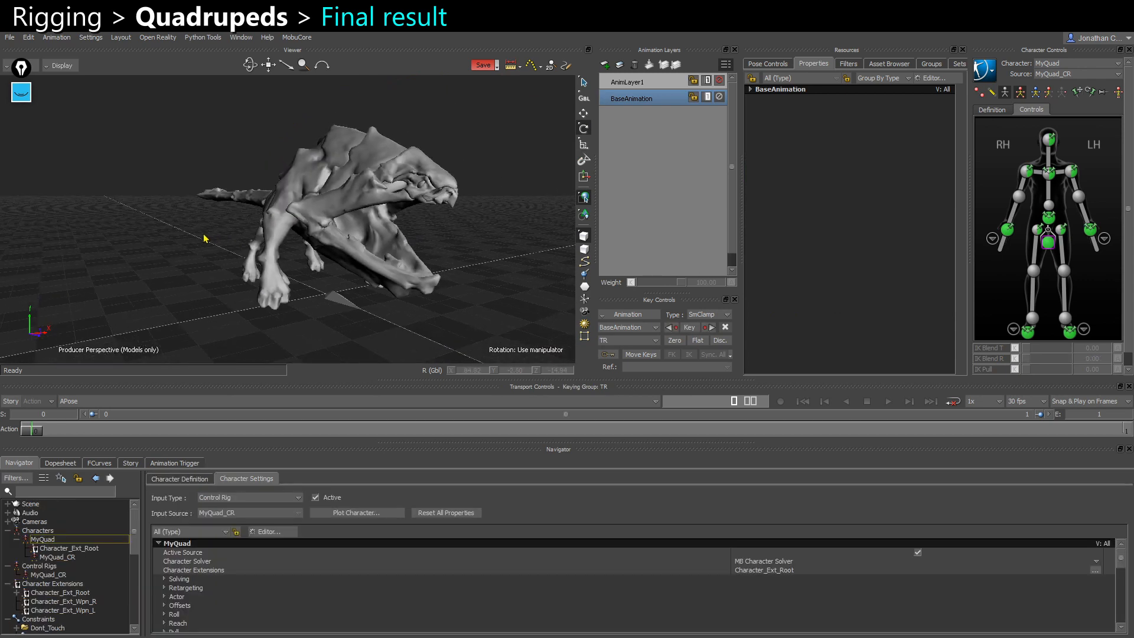
left_click_drag(205, 238, 214, 267, "ctrl+shift")
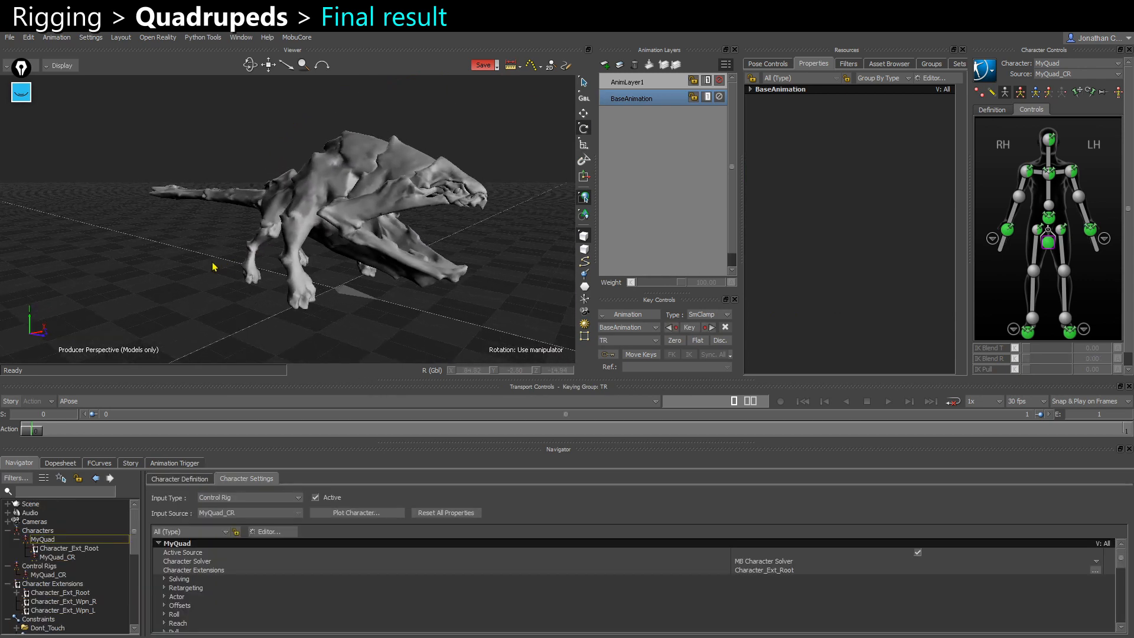